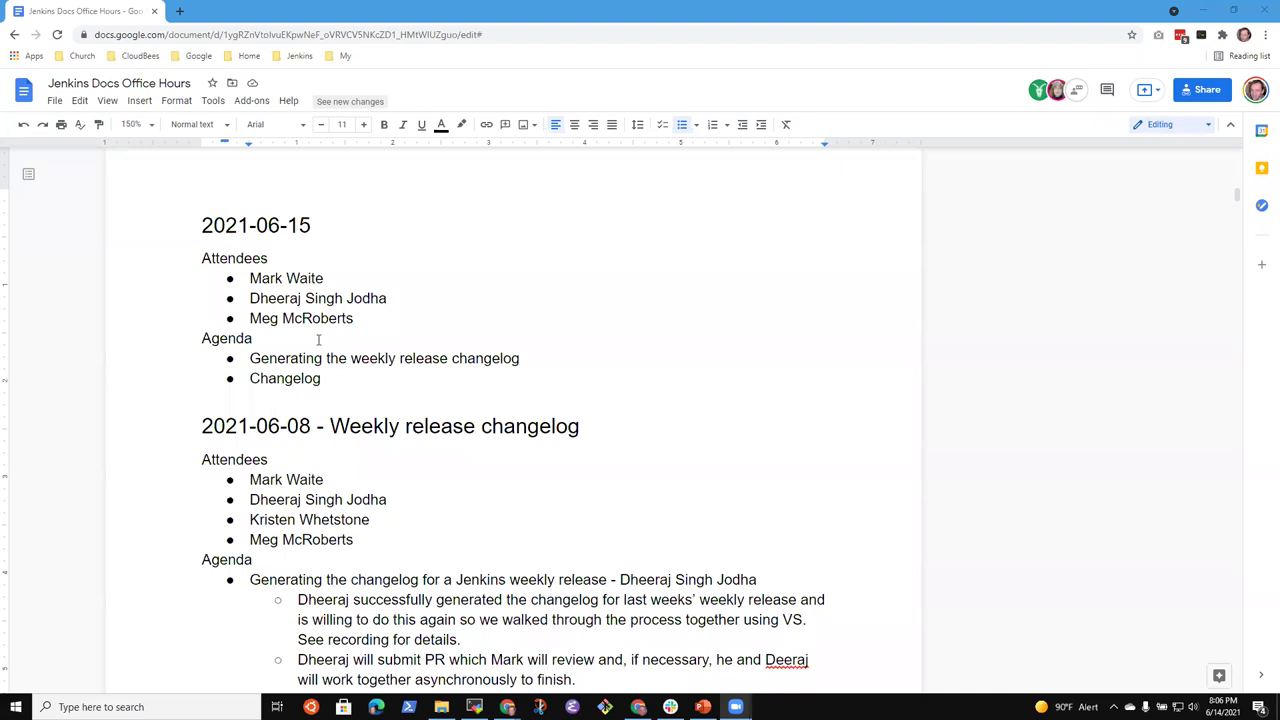
Step: Add the sub-bullet "What he's learned, plans, etc." beneath "Generating the weekly release changelog" in the 2021-06-15 agenda
click(317, 238)
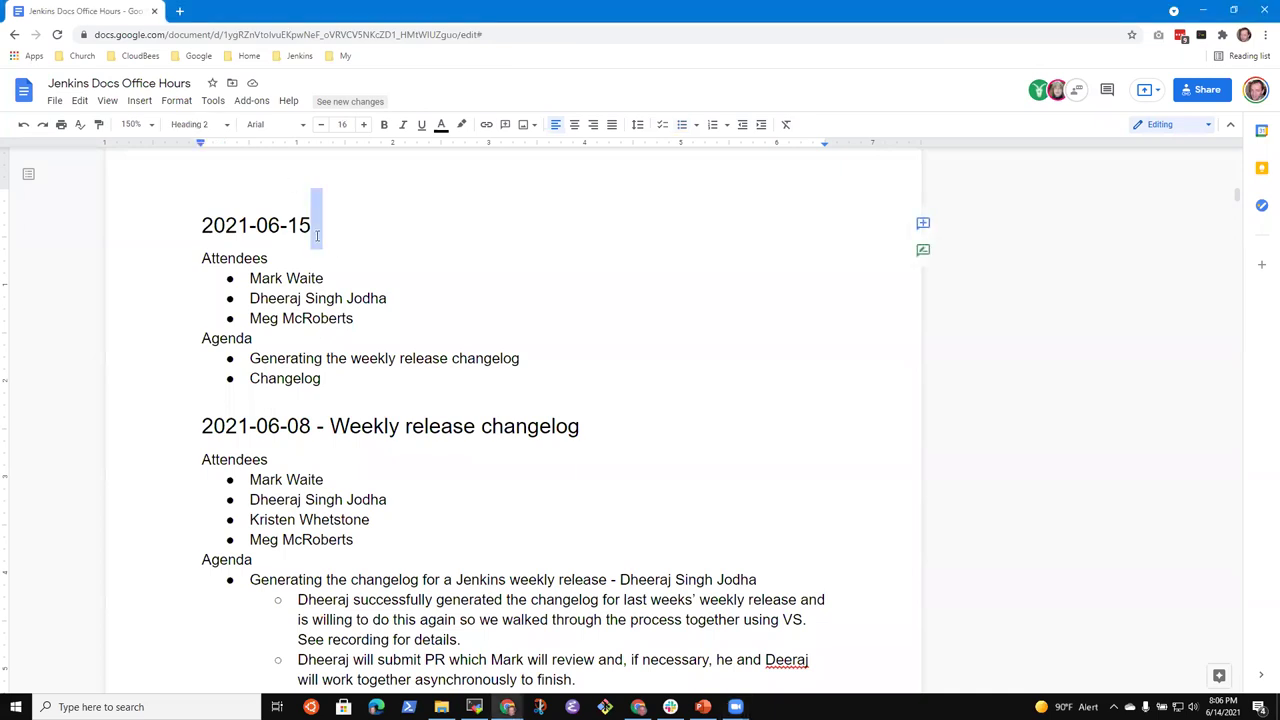
key(Down)
key(Down)
key(Down)
key(Down)
key(Down)
key(Down)
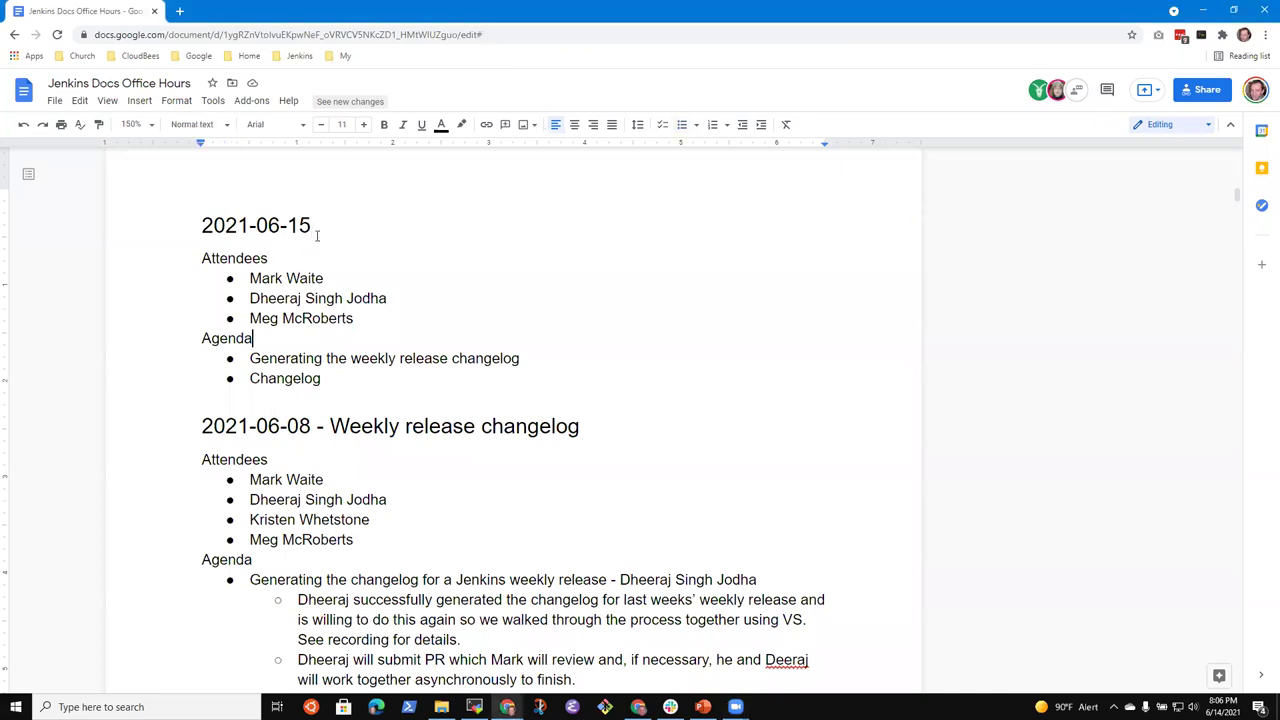
key(shift+End)
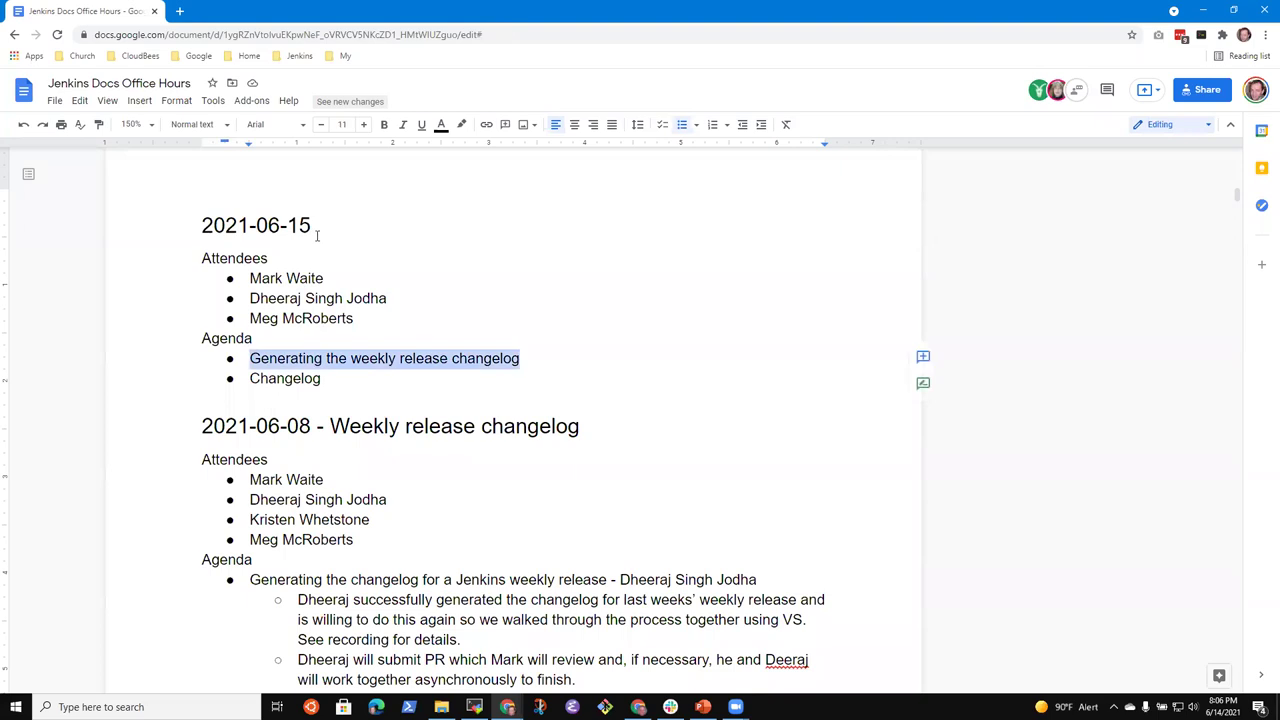
key(End)
key(Return)
key(Tab)
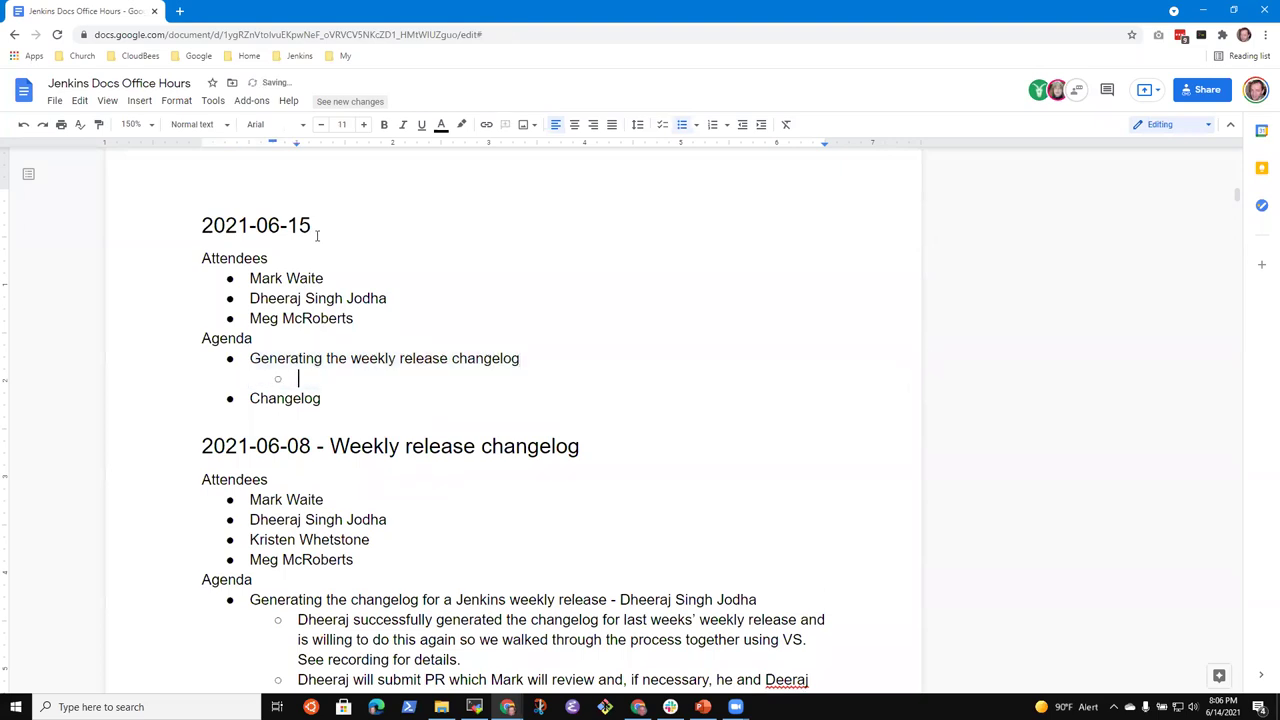
text(Leas)
key(BackSpace)
key(BackSpace)
key(BackSpace)
key(BackSpace)
text(What he's learned, plans,)
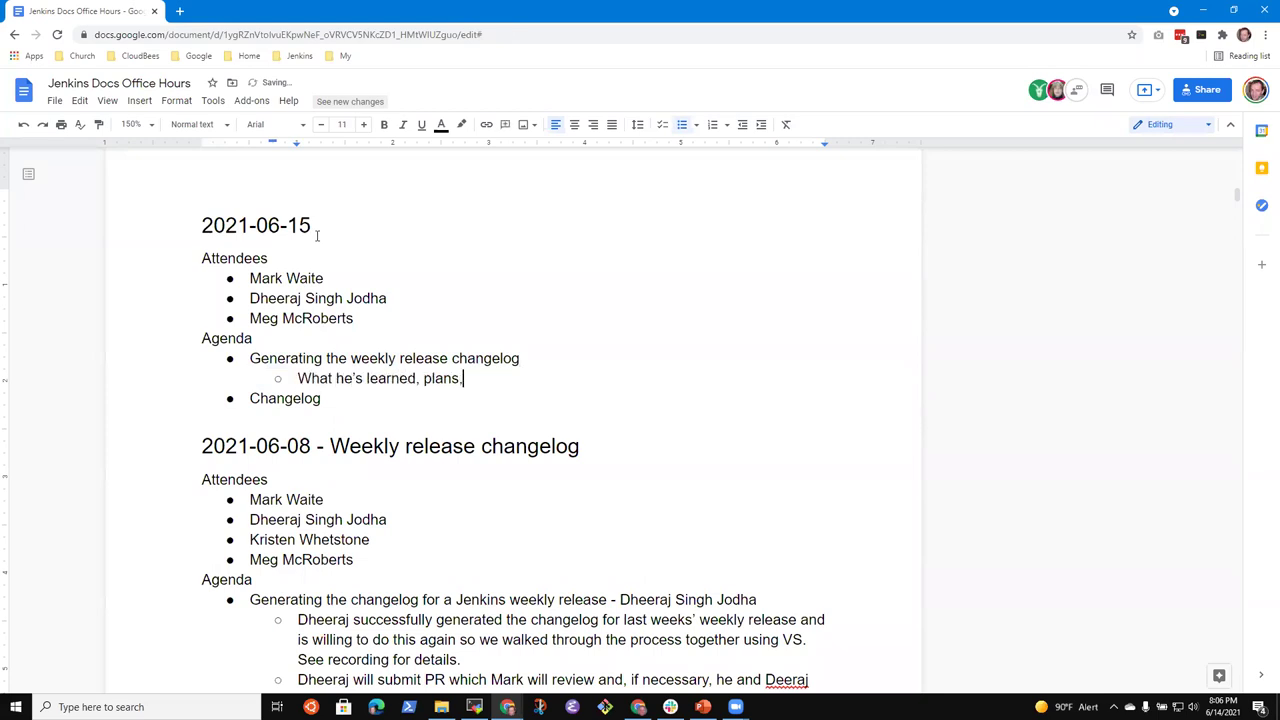
text( etc.)
Step: Replace the "Changelog" agenda bullet with "LTS changelog for 2.289.2" followed by a dash and the presenter's first name
click(506, 380)
key(shift+Home)
key(BackSpace)
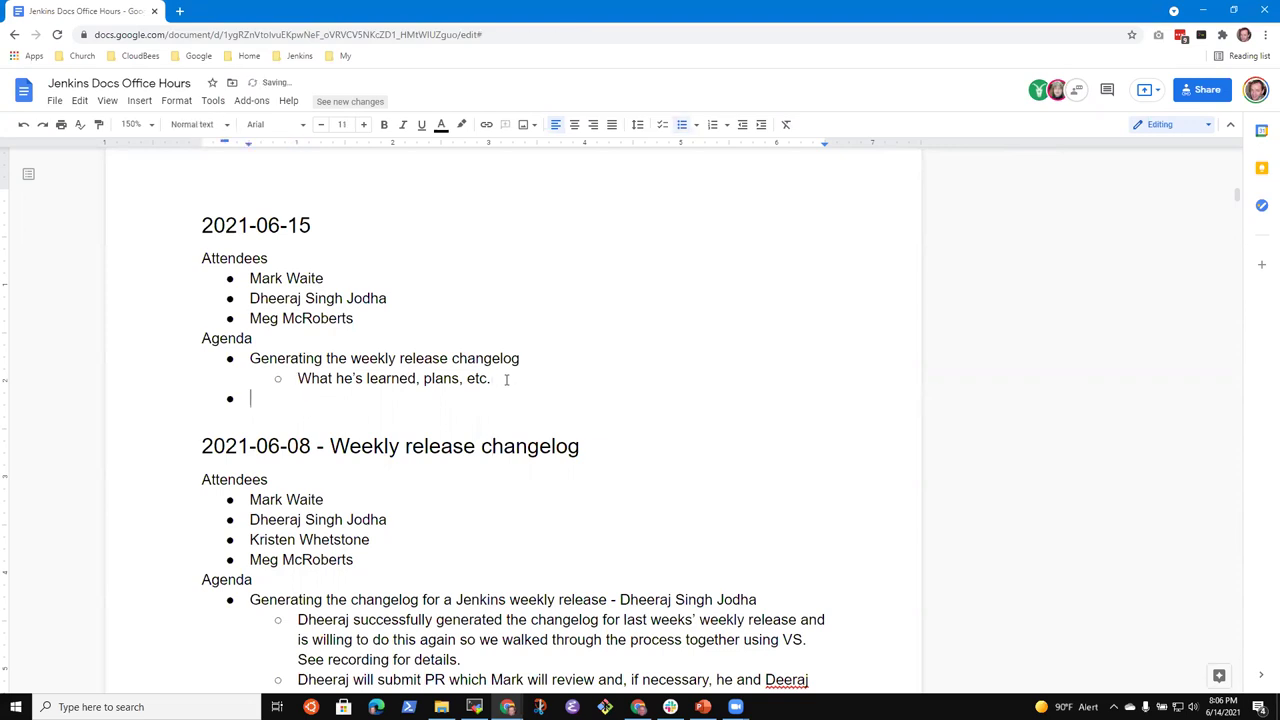
text(LTS changelog for 2.2)
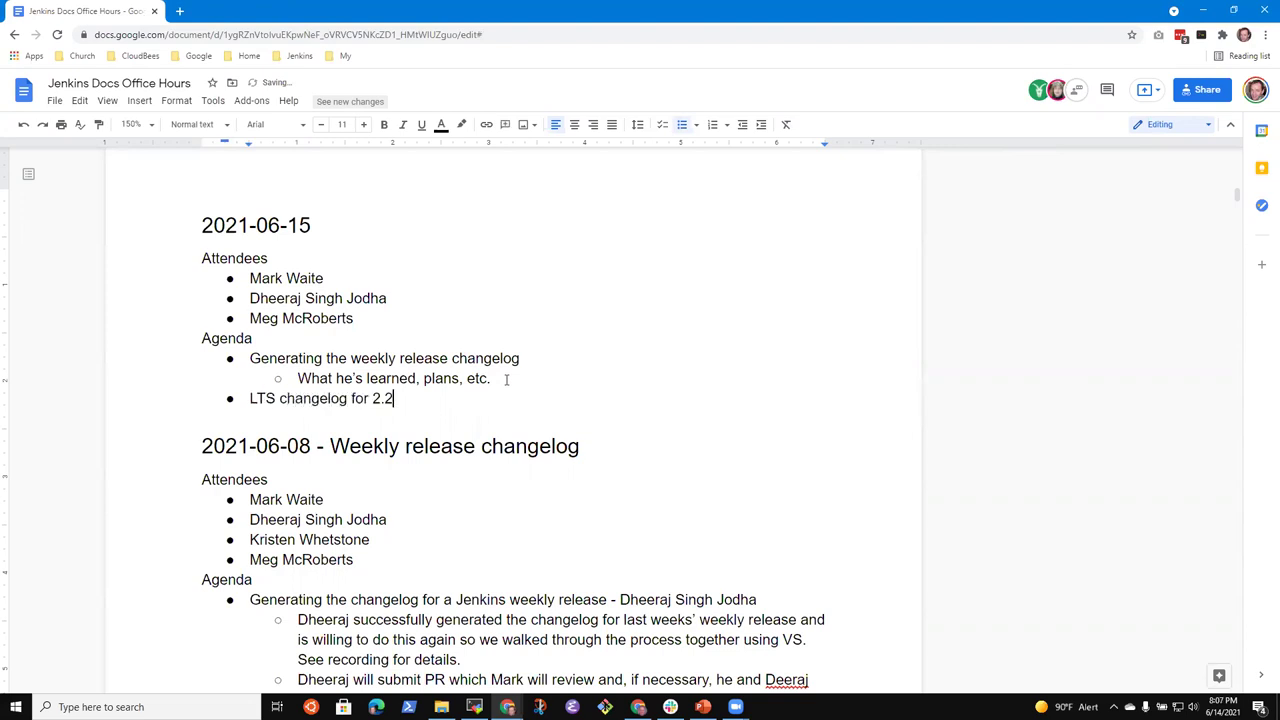
text(89.2 - Makr)
key(BackSpace)
key(BackSpace)
key(BackSpace)
text(rk)
Step: Add a new agenda bullet reading "Pull request to review that documents plugin installation manager tool" below the LTS changelog item
key(Return)
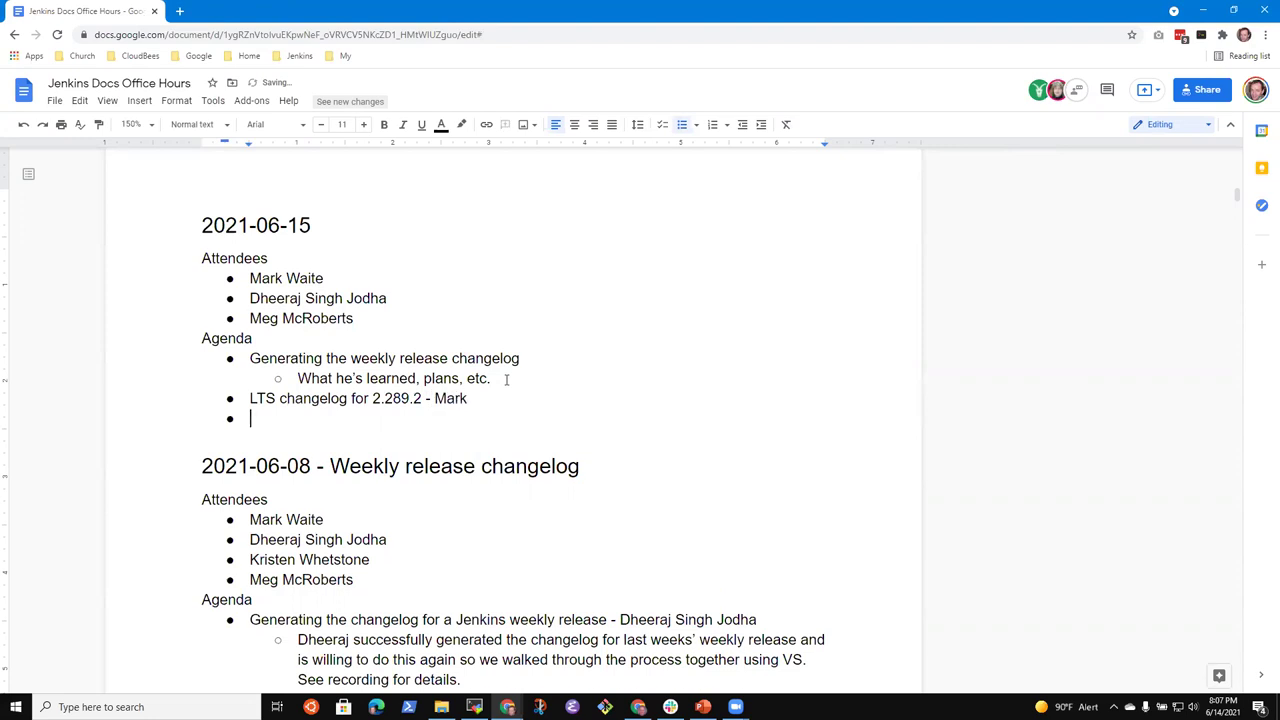
text(Pull request to review with)
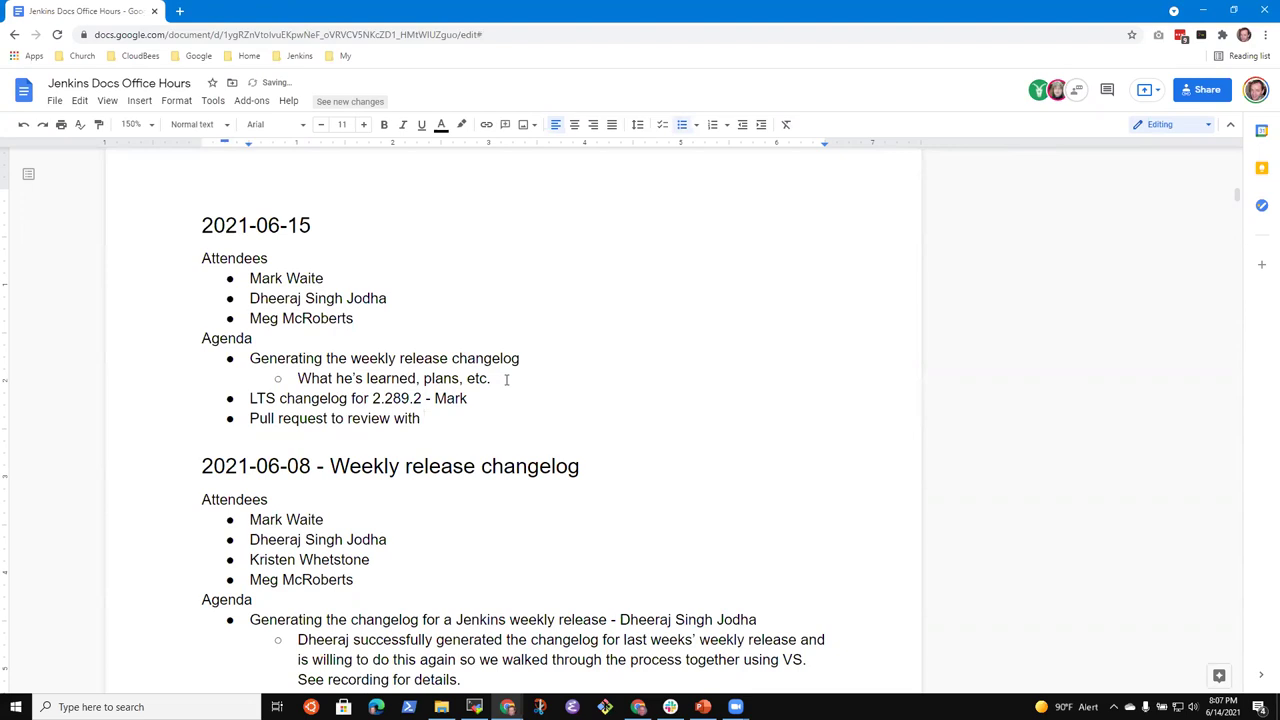
key(BackSpace)
key(BackSpace)
key(BackSpace)
key(BackSpace)
text(that documents plugin inst)
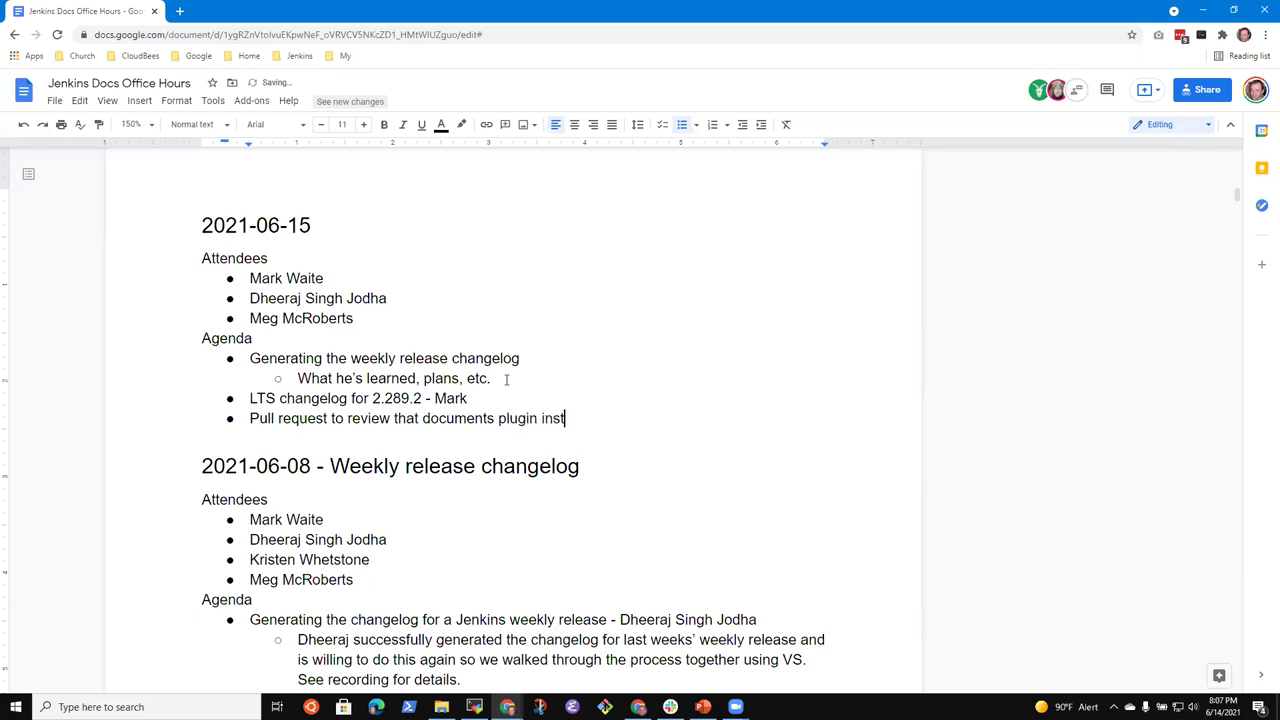
text(allation manager)
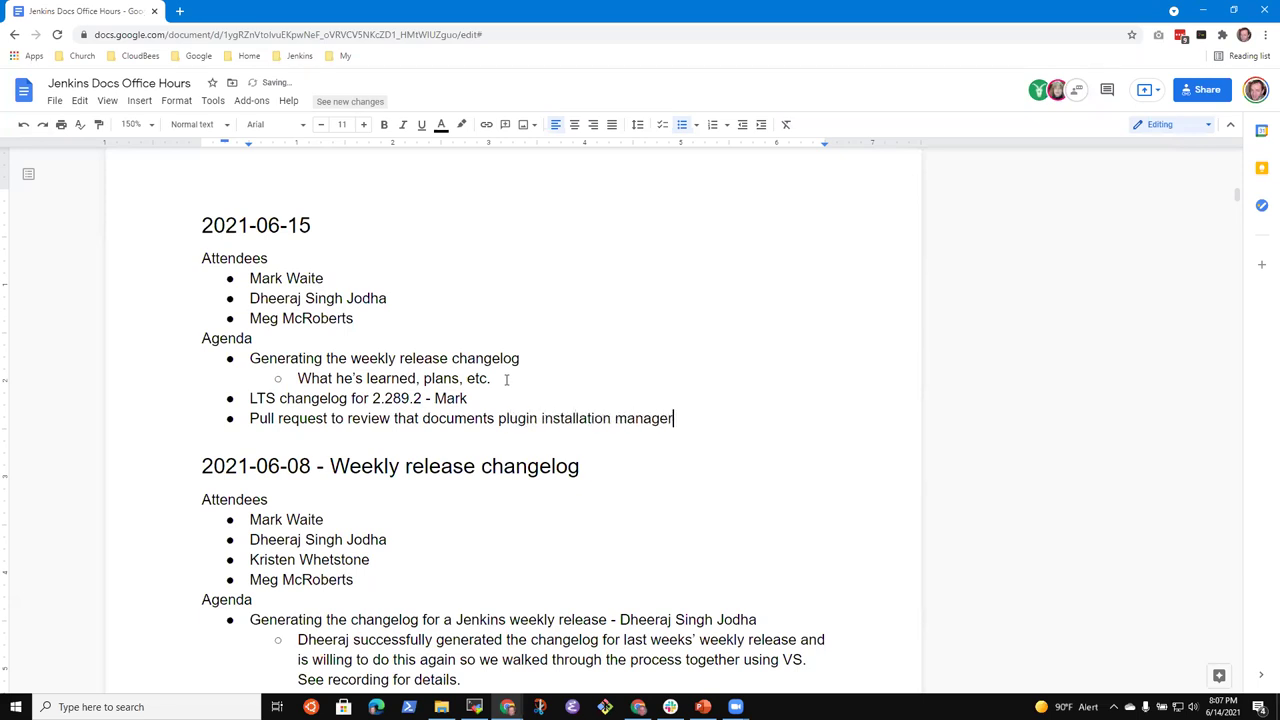
text( tool)
Step: Replace "that documents" with "for" in the pull request review bullet
key(ctrl+Left)
key(ctrl+Left)
key(ctrl+Left)
key(ctrl+Left)
key(ctrl+shift+Left)
key(ctrl+shift+Left)
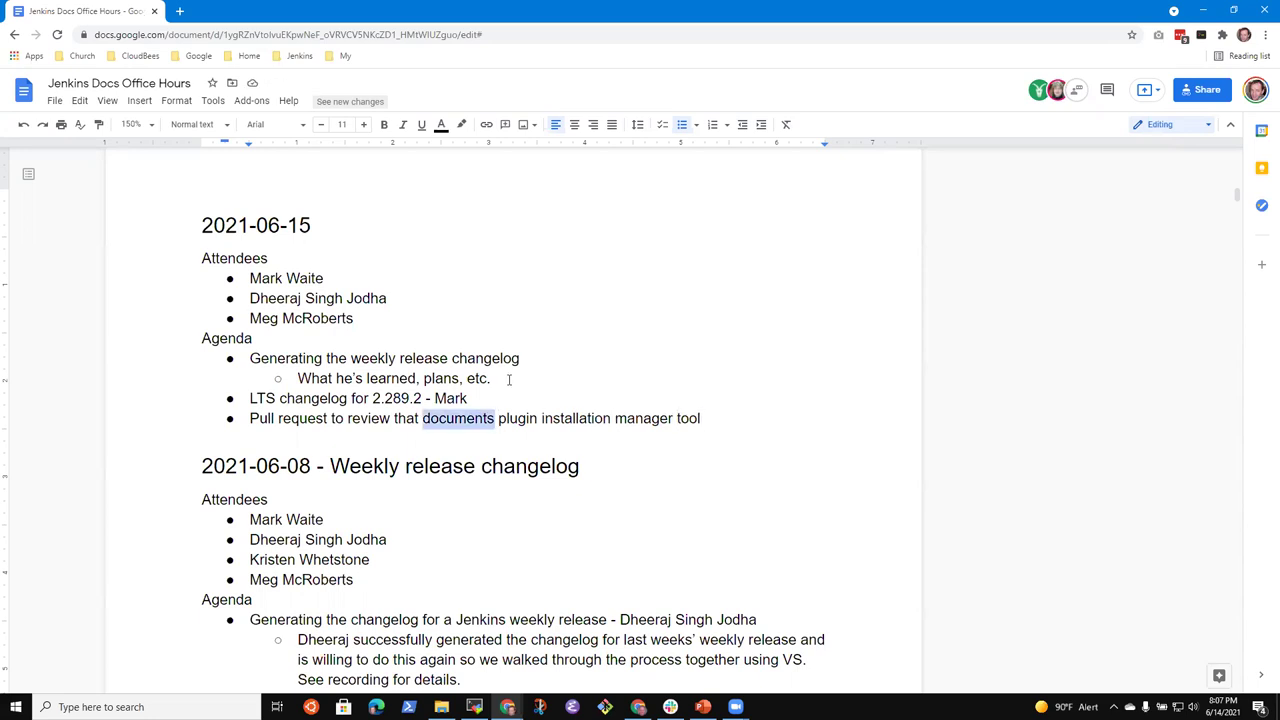
text(for)
key(End)
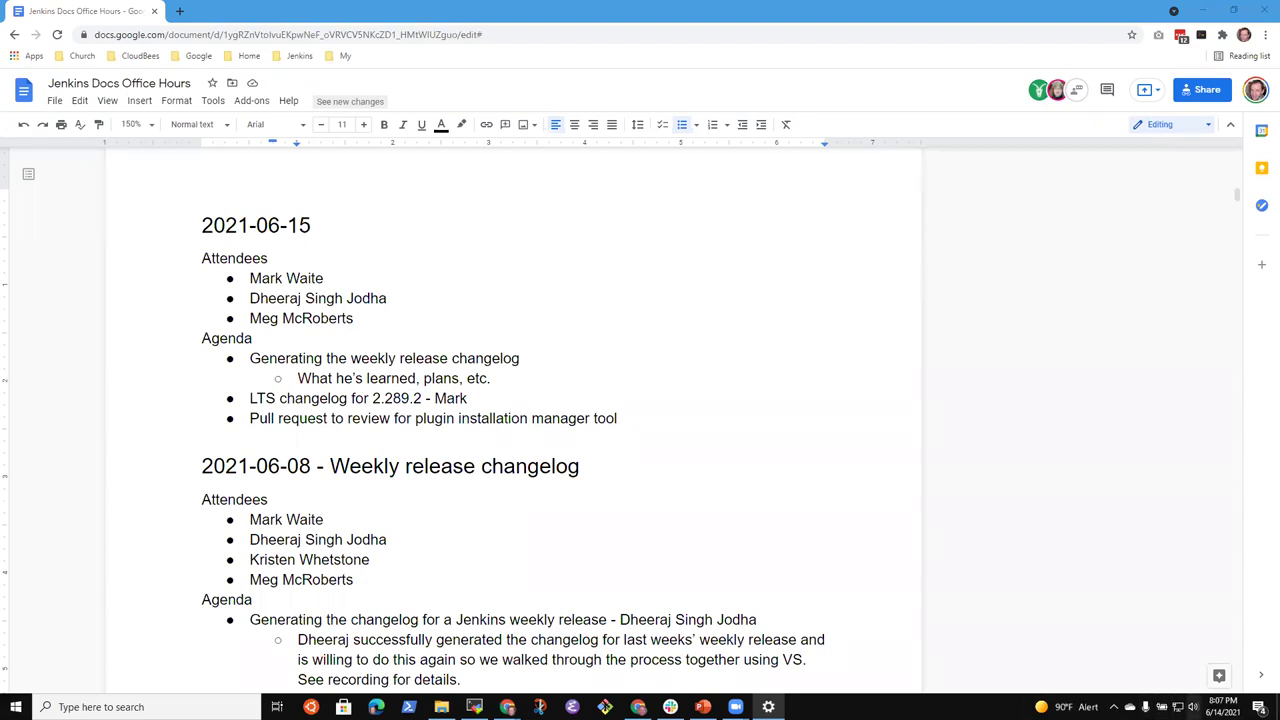
click(1193, 706)
click(1161, 675)
Step: Insert a first agenda bullet reading "Weekly release changelog for 2.298" followed by a dash and the presenter's first name
click(503, 391)
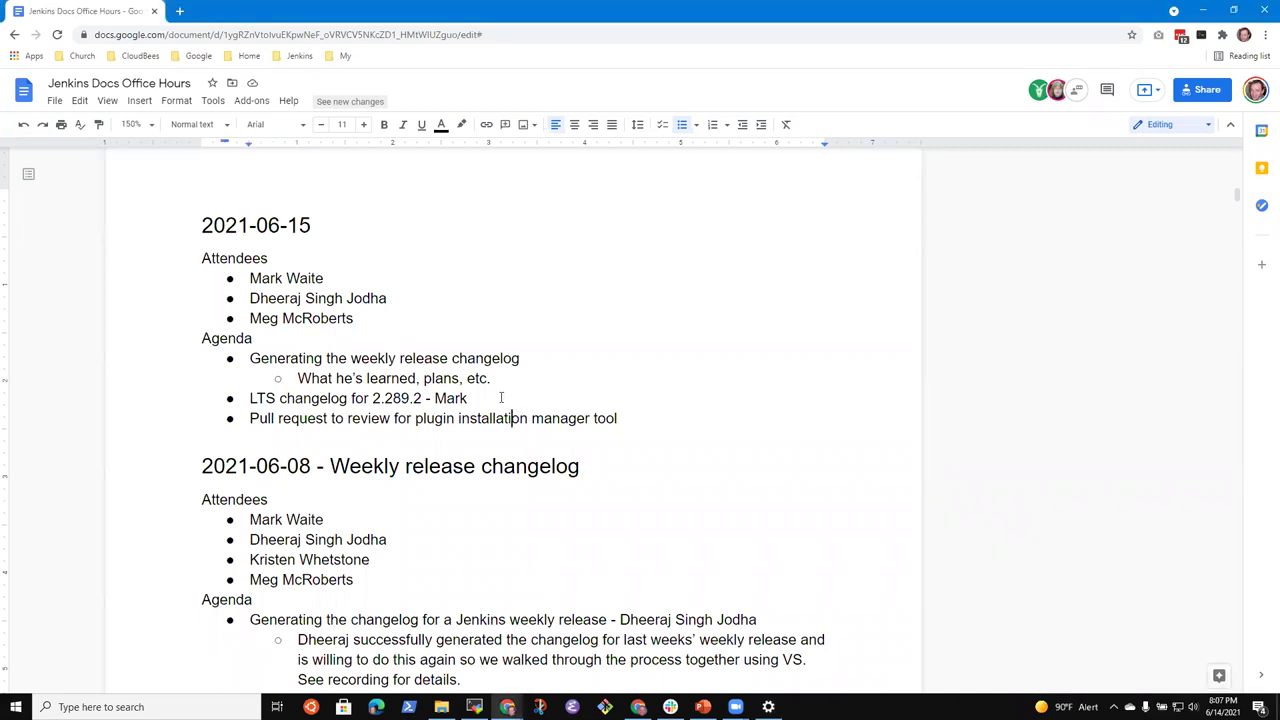
key(Home)
key(Up)
key(Up)
key(Return)
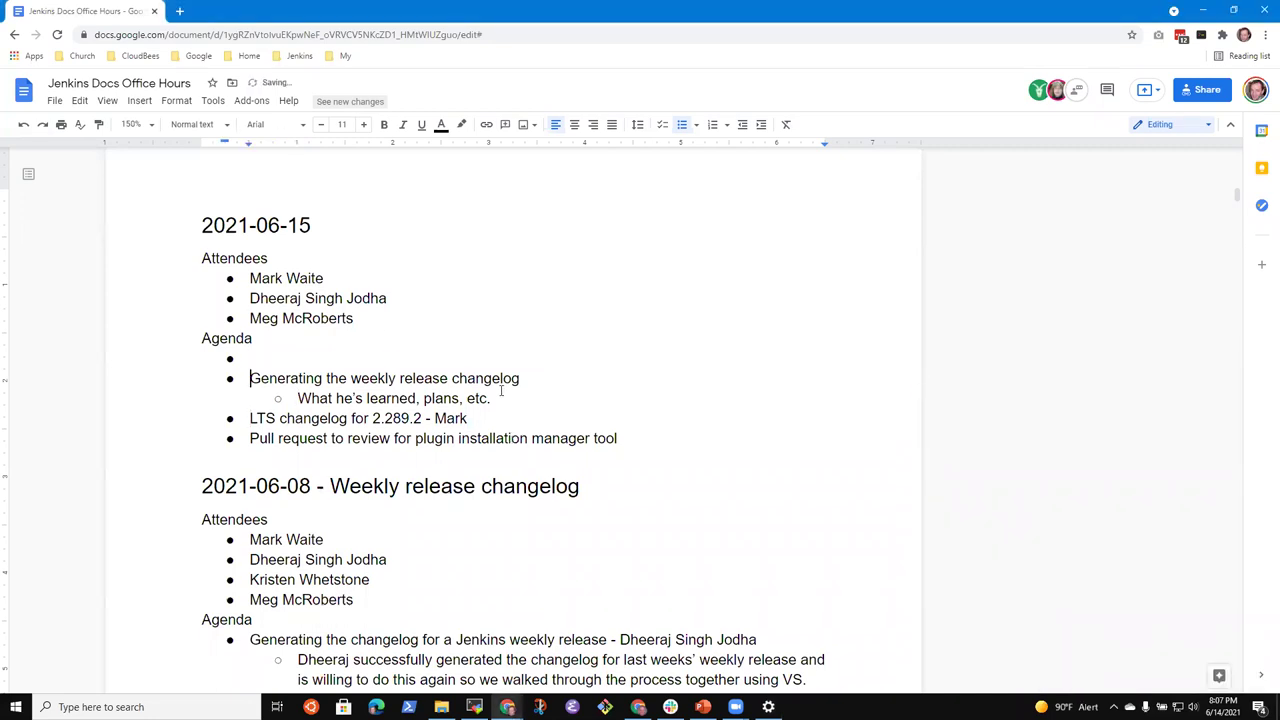
text(Weektlty)
key(BackSpace)
key(BackSpace)
text(tlty)
key(BackSpace)
key(BackSpace)
key(BackSpace)
key(BackSpace)
key(BackSpace)
text(ly release changelog f)
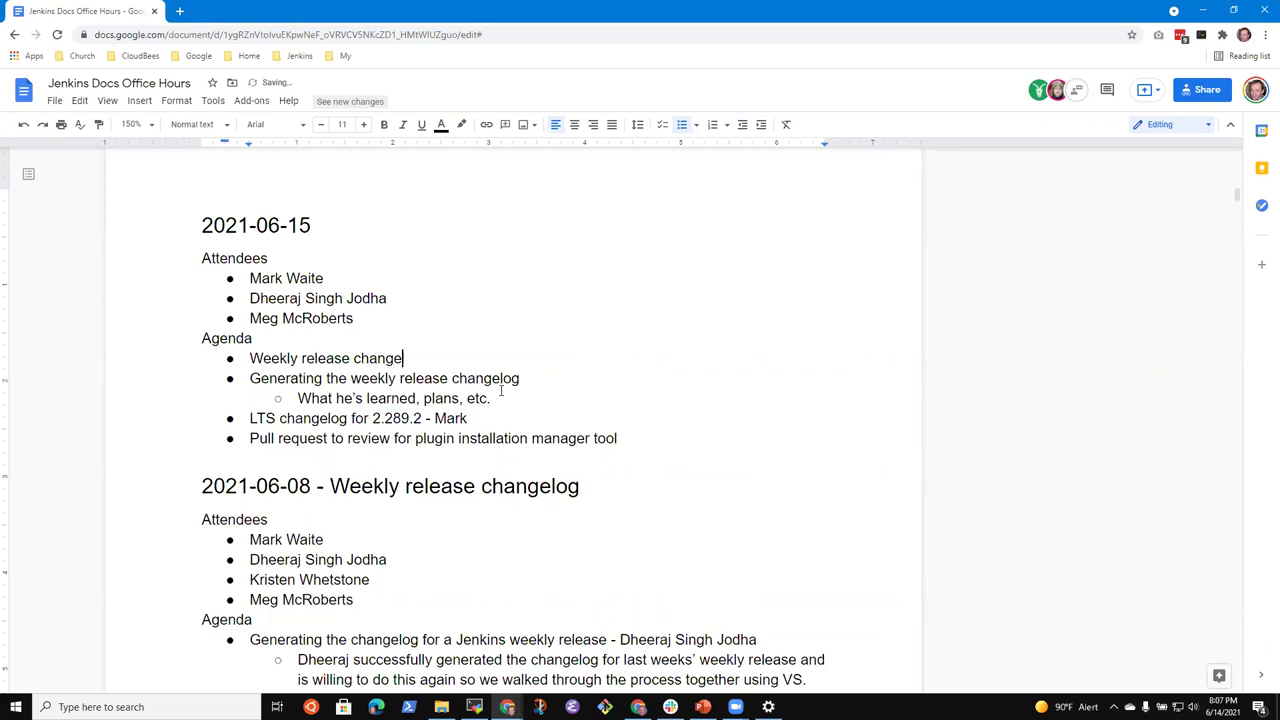
text(or 2.298 - Dheeraj)
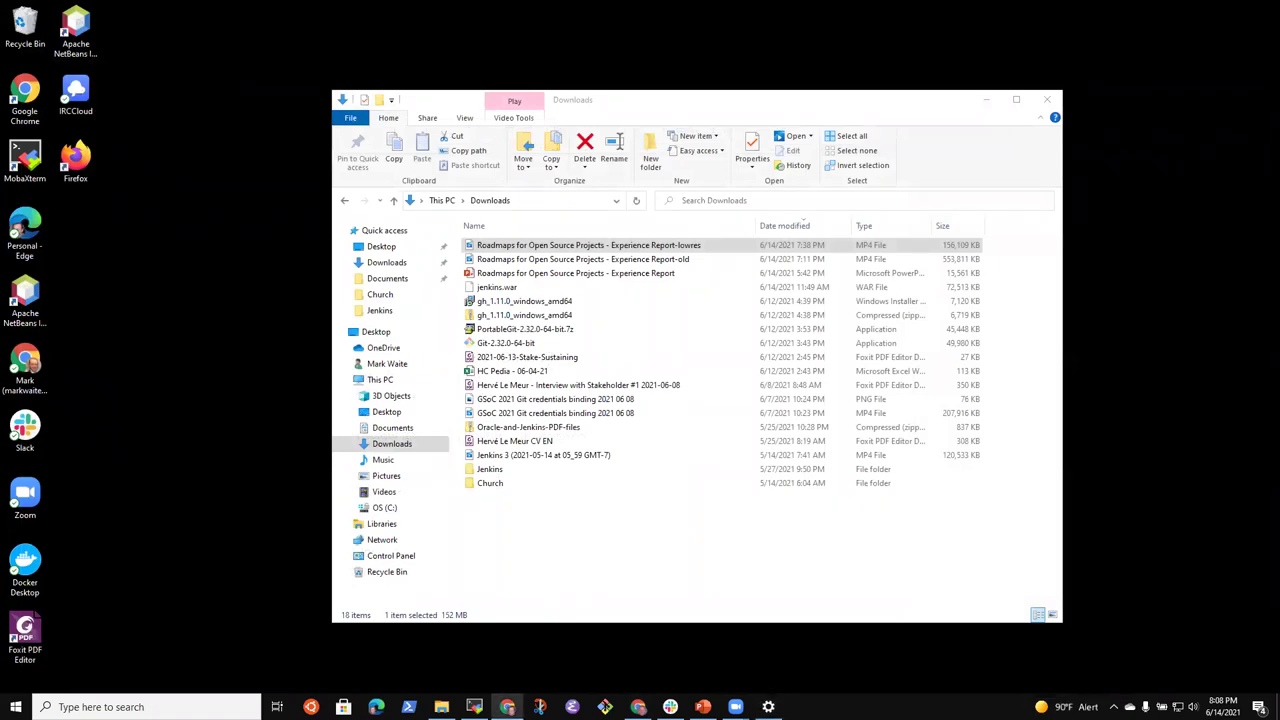
Step: Close the File Explorer window showing the Downloads folder
right_click(965, 60)
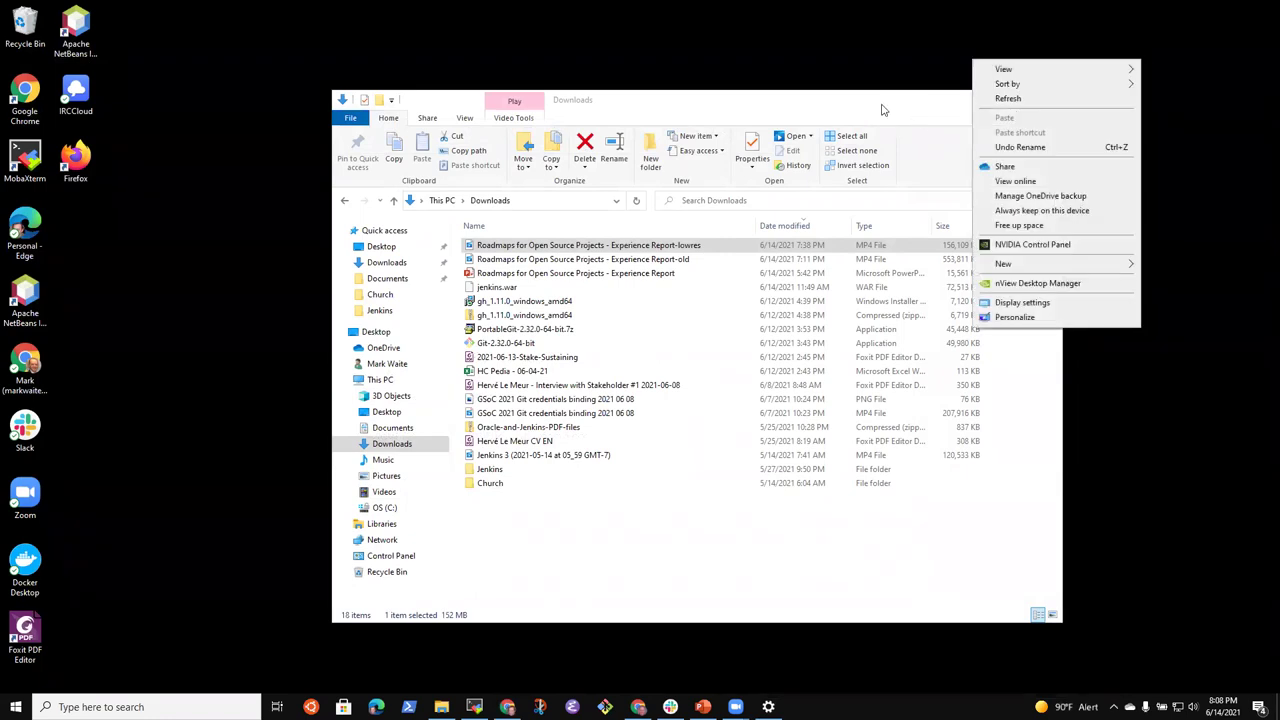
click(1017, 112)
click(1047, 99)
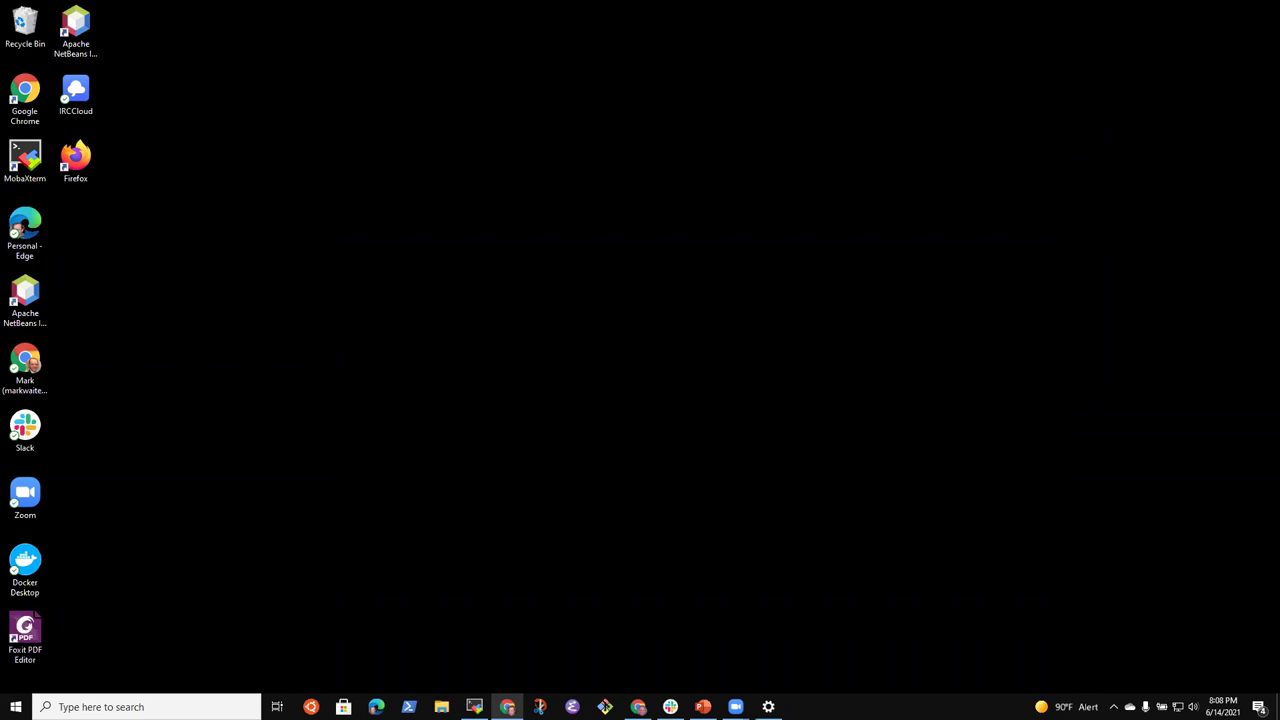
Step: Bring back the Jenkins Docs Office Hours document in a maximized browser window and set its zoom to 150%
key(super+d)
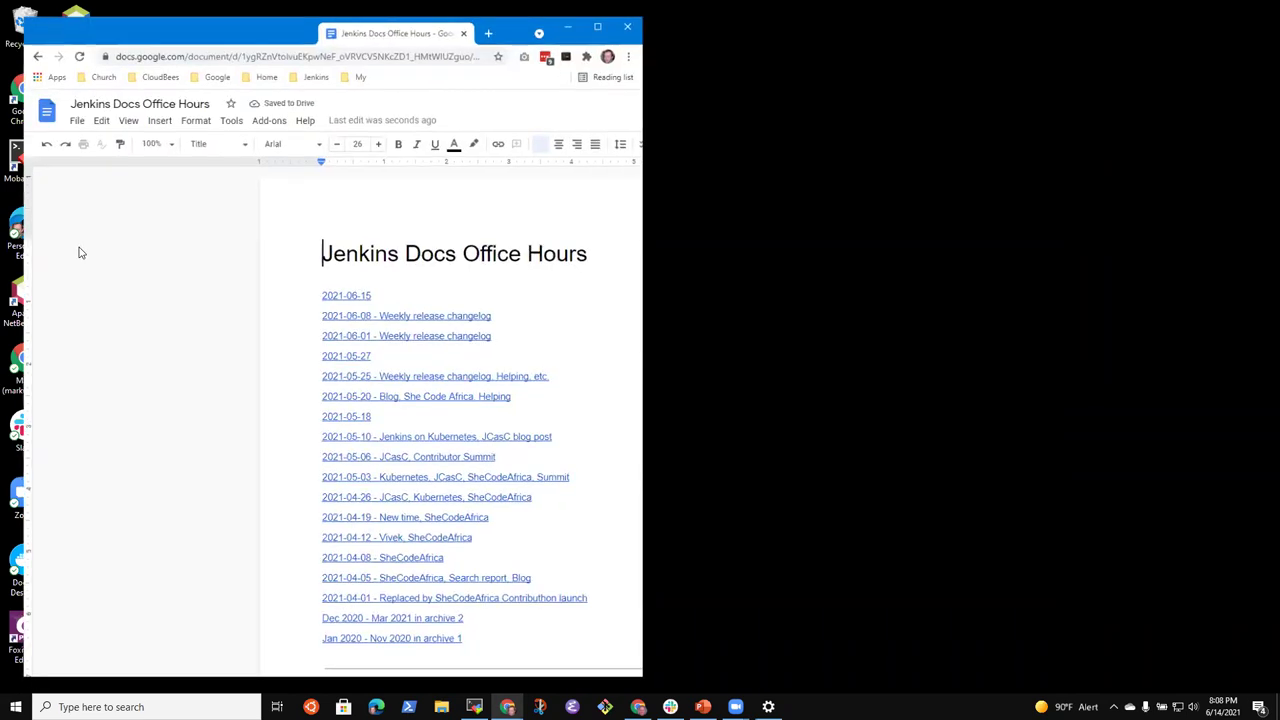
key(super+Up)
click(137, 124)
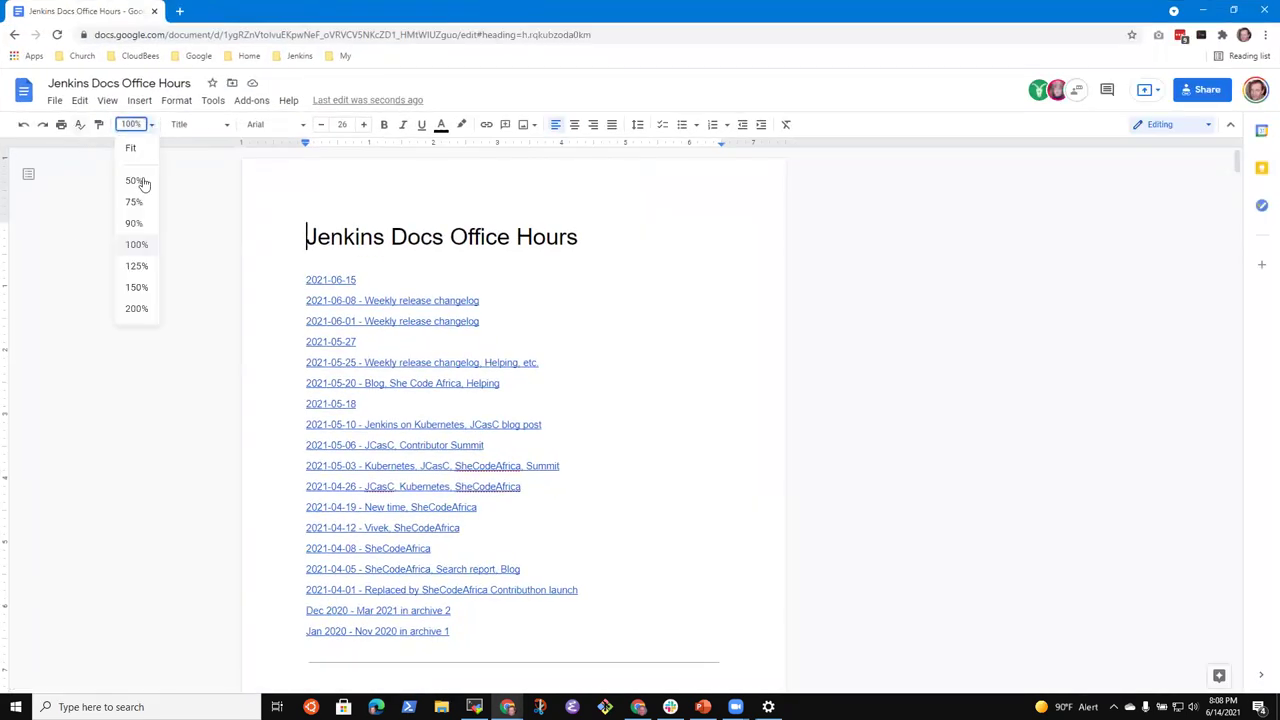
click(134, 287)
scroll(170, 302, down, 15)
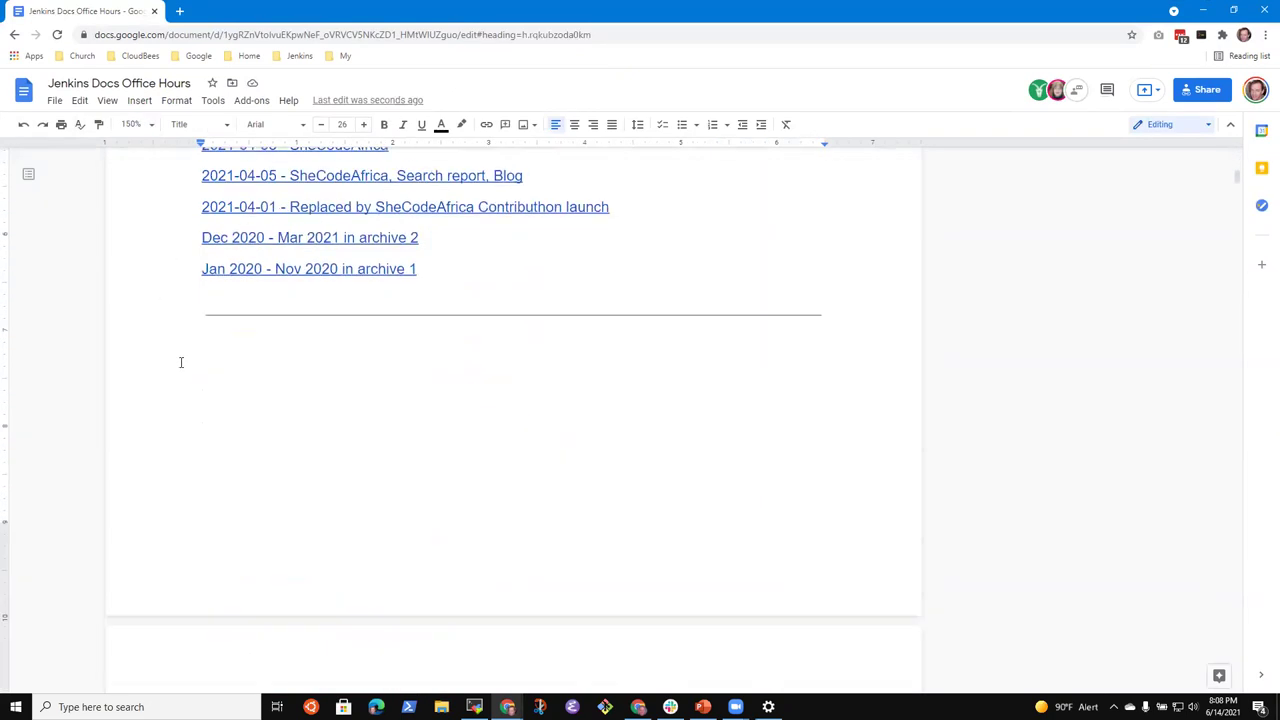
Step: Open the "Changelog 2.298" pull request from the jenkins-infra/jenkins.io GitHub repository in a new browser tab
click(180, 11)
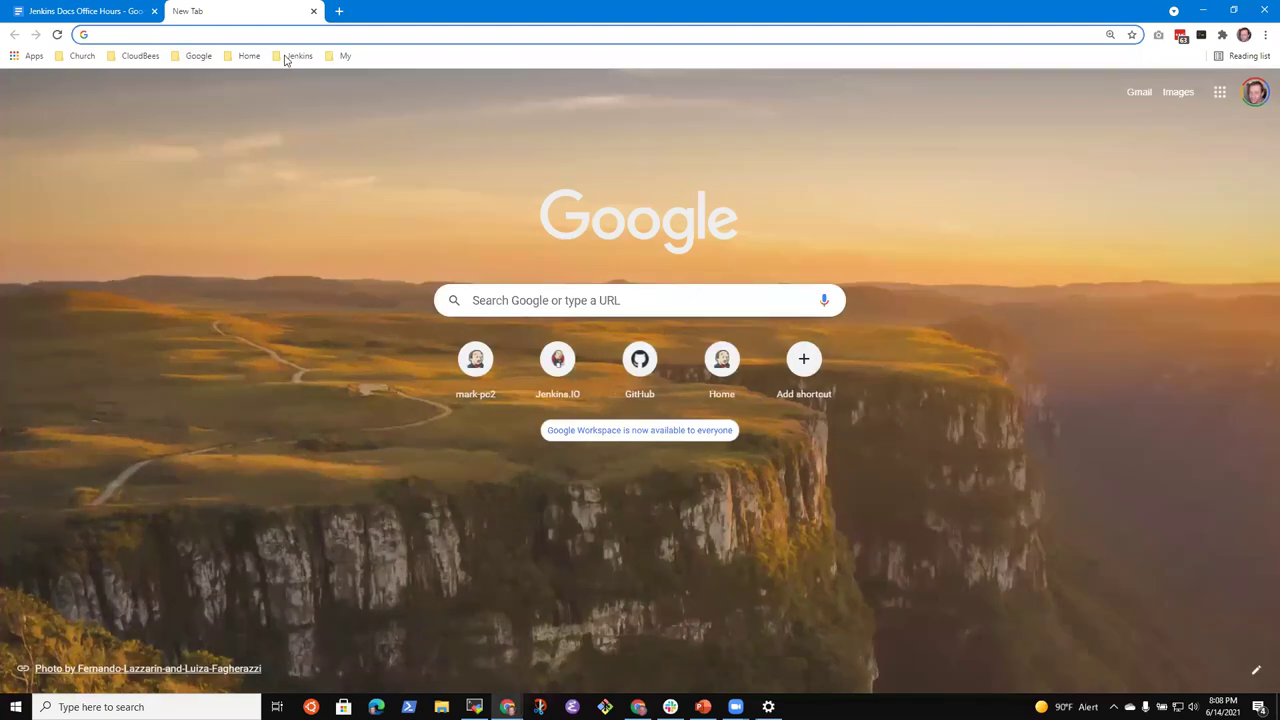
click(297, 55)
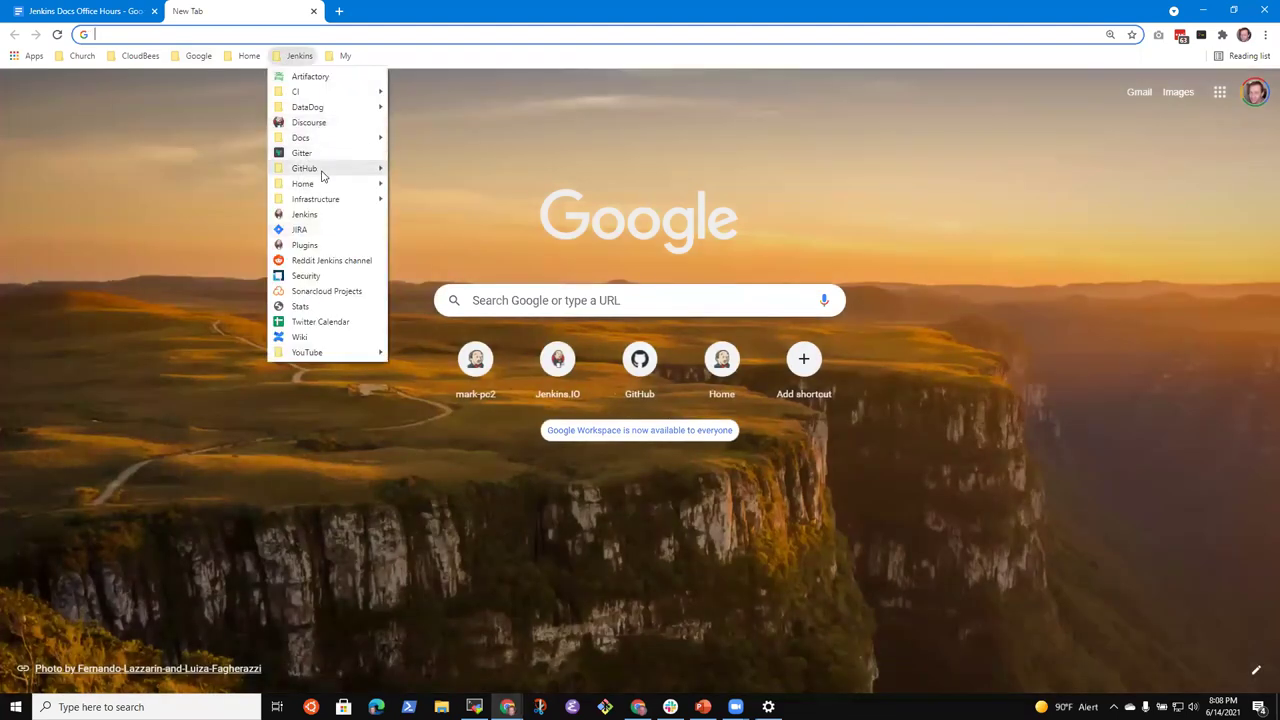
mouse_move(320, 168)
click(452, 245)
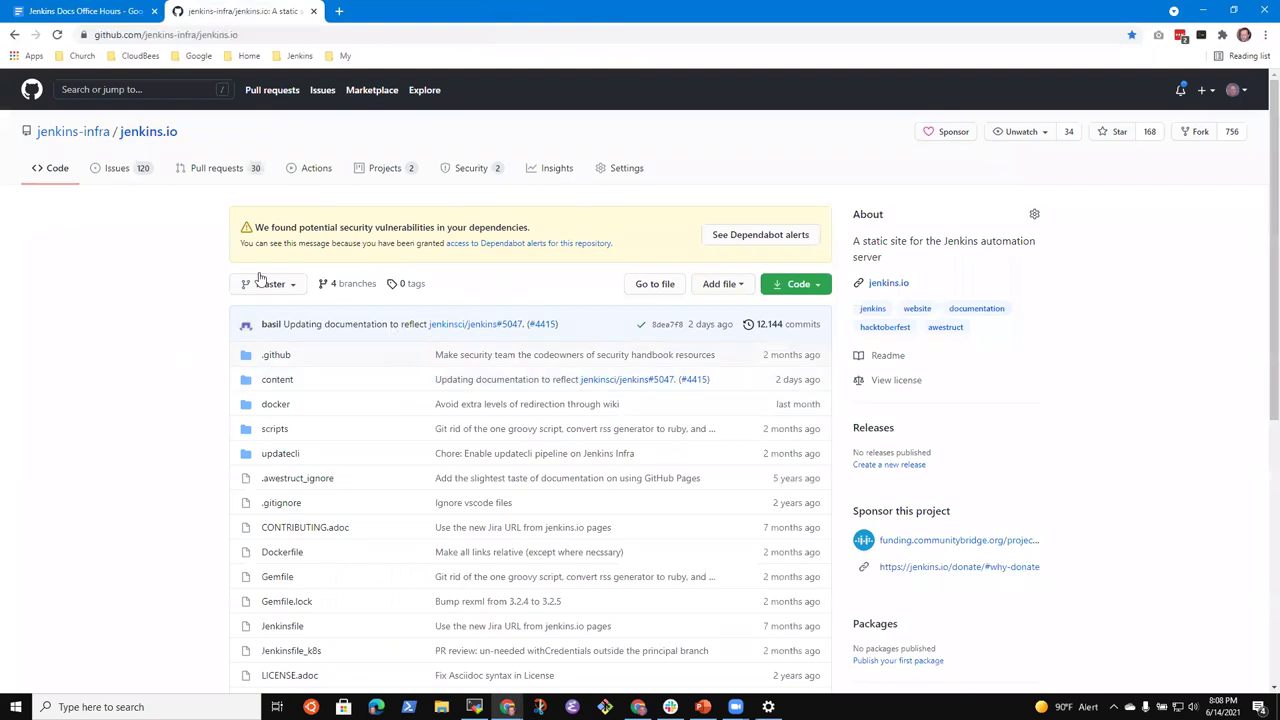
click(216, 168)
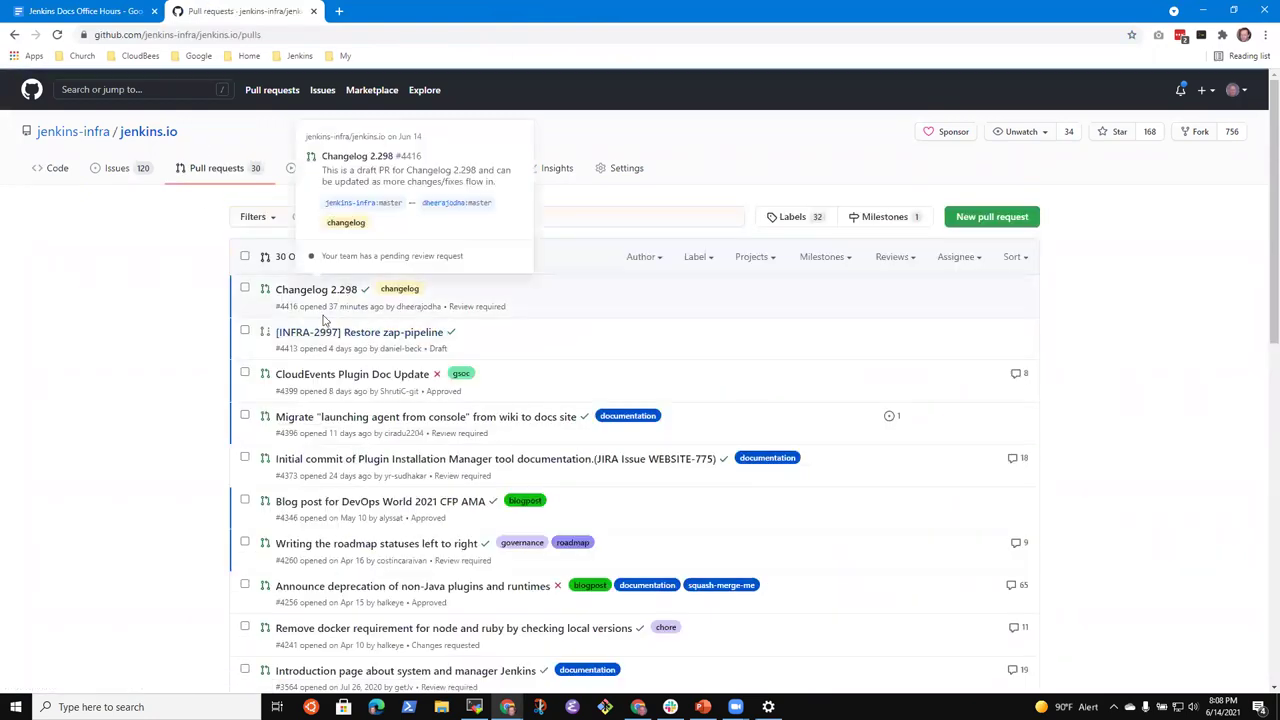
click(313, 290)
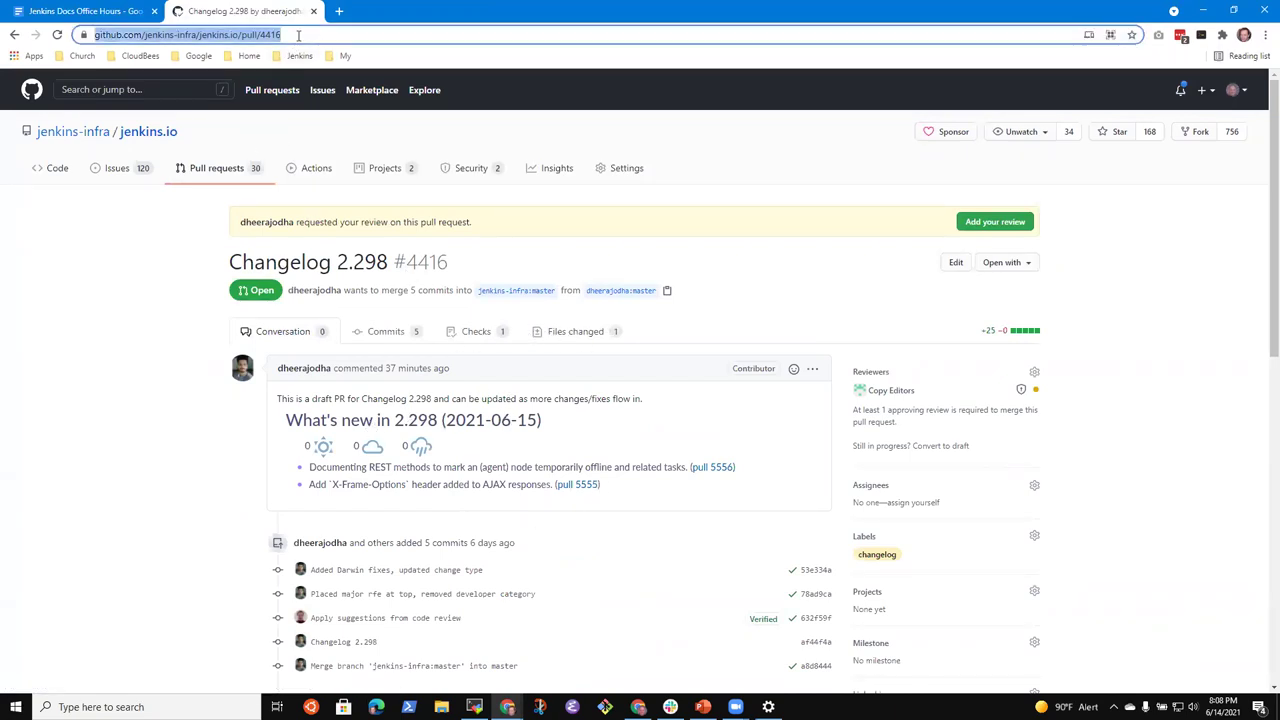
Step: Return to the office hours document and insert "PR" after "changelog" in the first 2021-06-15 agenda bullet
click(78, 10)
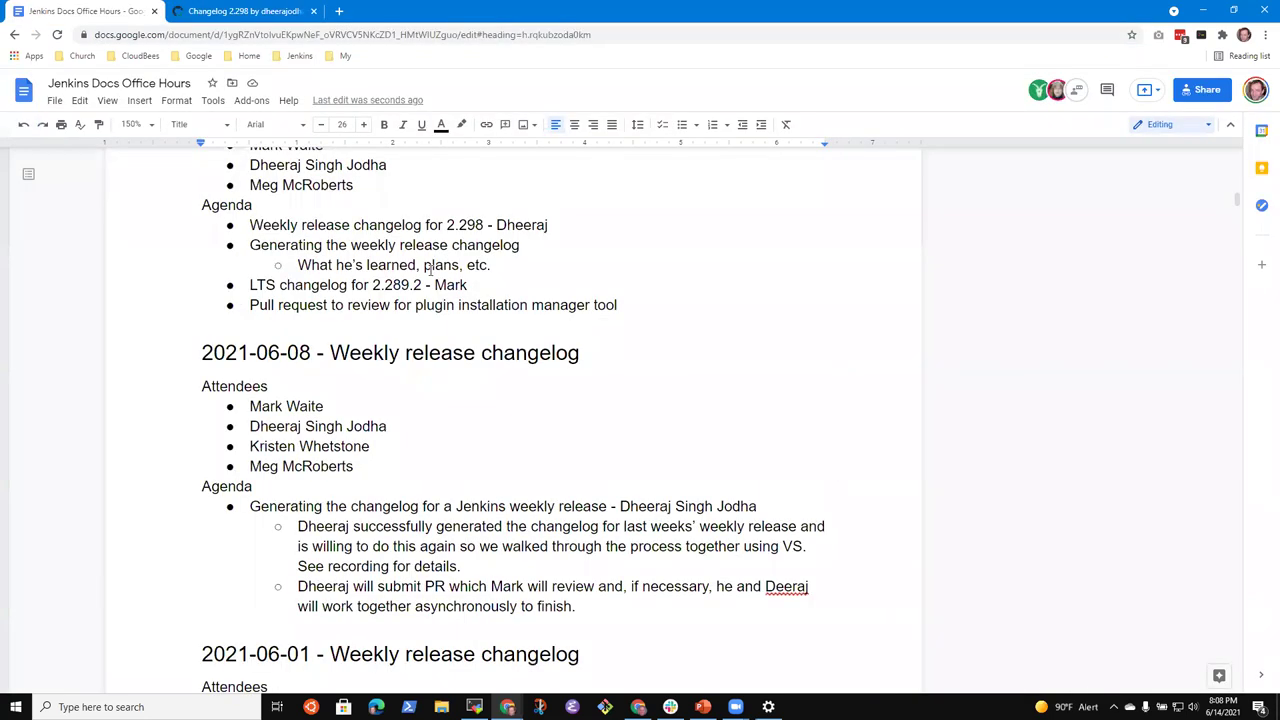
key(ctrl+End)
key(ctrl+Home)
key(ctrl+End)
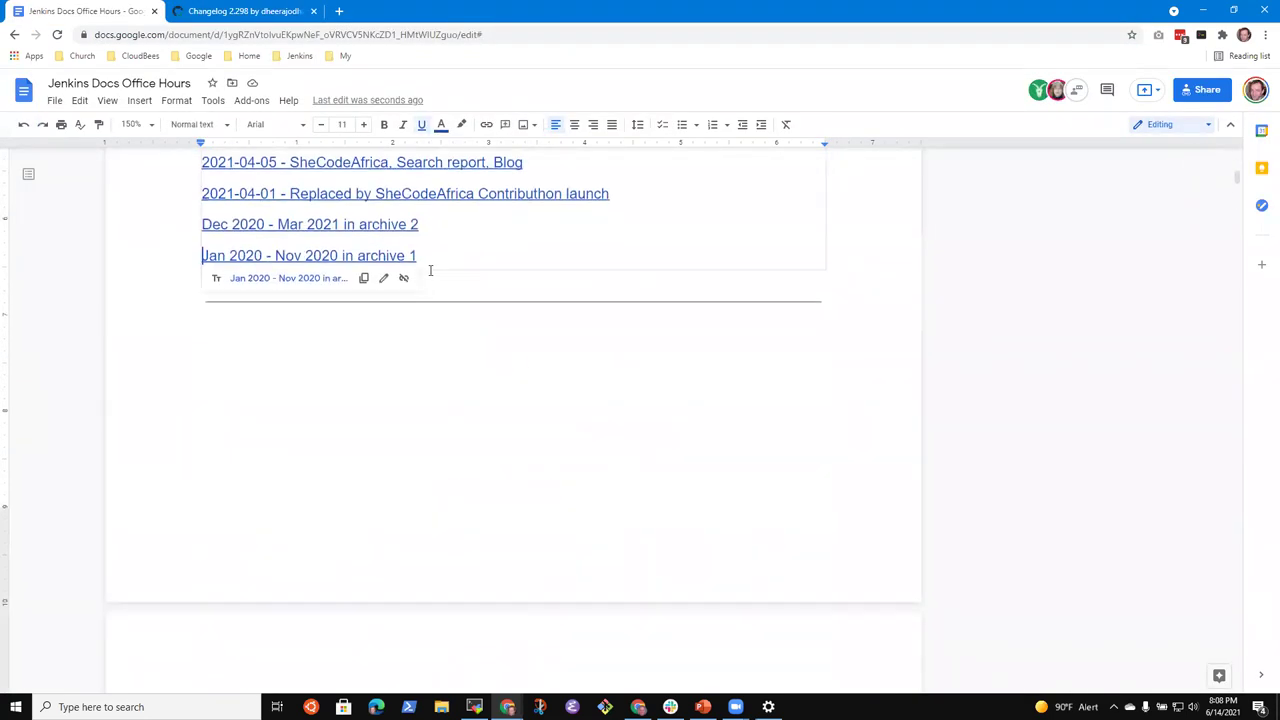
key(ctrl+Home)
click(558, 333)
key(Home)
key(ctrl+Right)
key(ctrl+Right)
key(ctrl+Right)
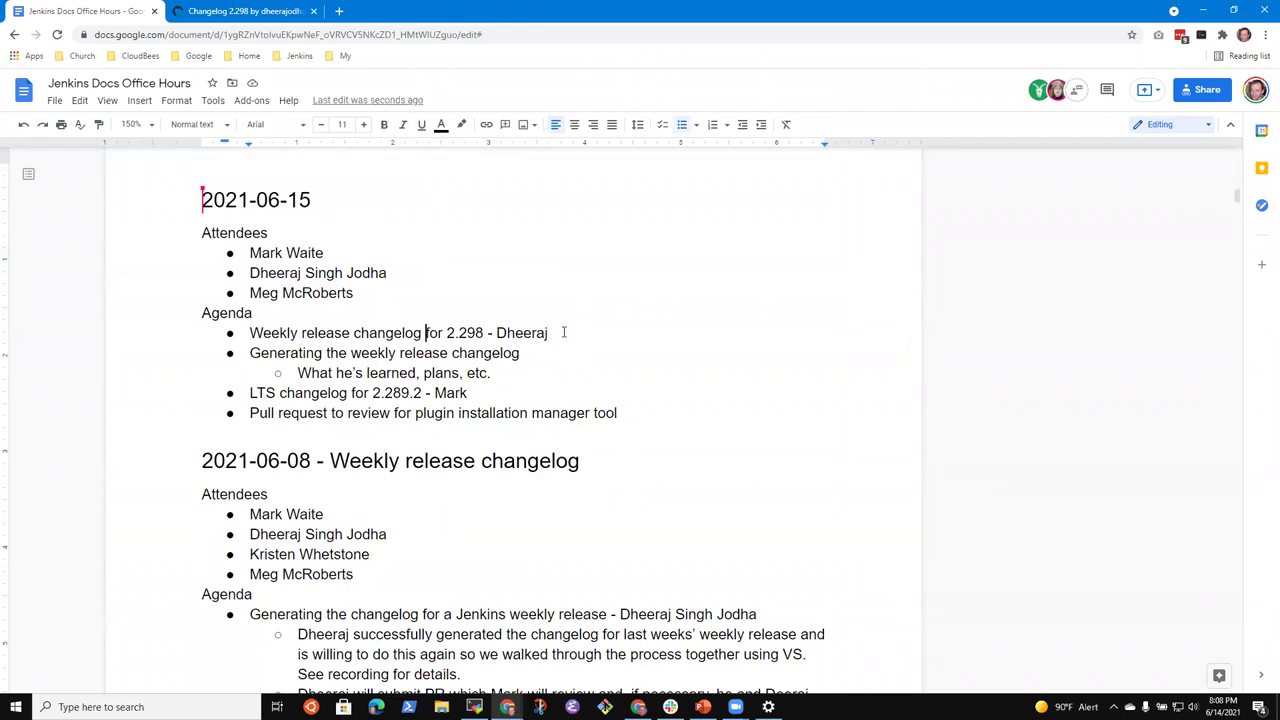
text(PR)
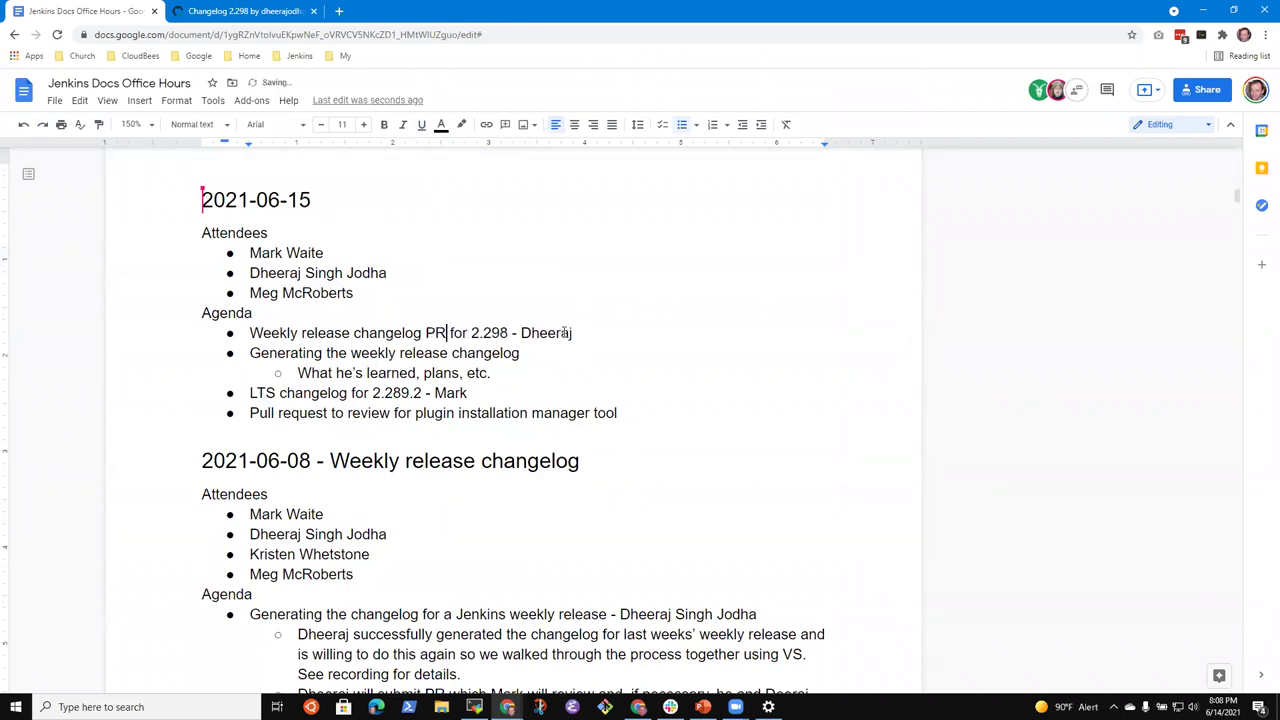
key(ctrl+shift+Left)
key(ctrl+shift+Left)
key(ctrl+shift+Left)
key(ctrl+shift+Left)
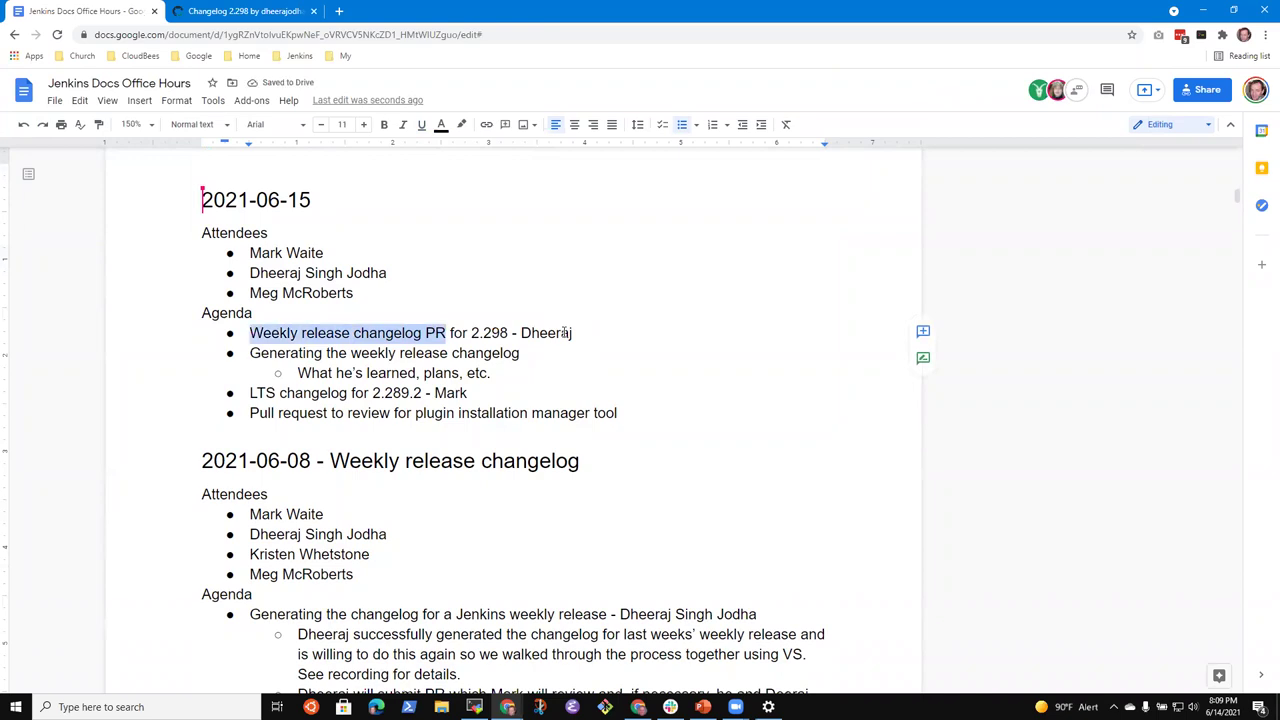
key(ctrl+k)
text(https://github.com/jenkins-infra/jenkins.io/pull/4416)
key(Return)
key(End)
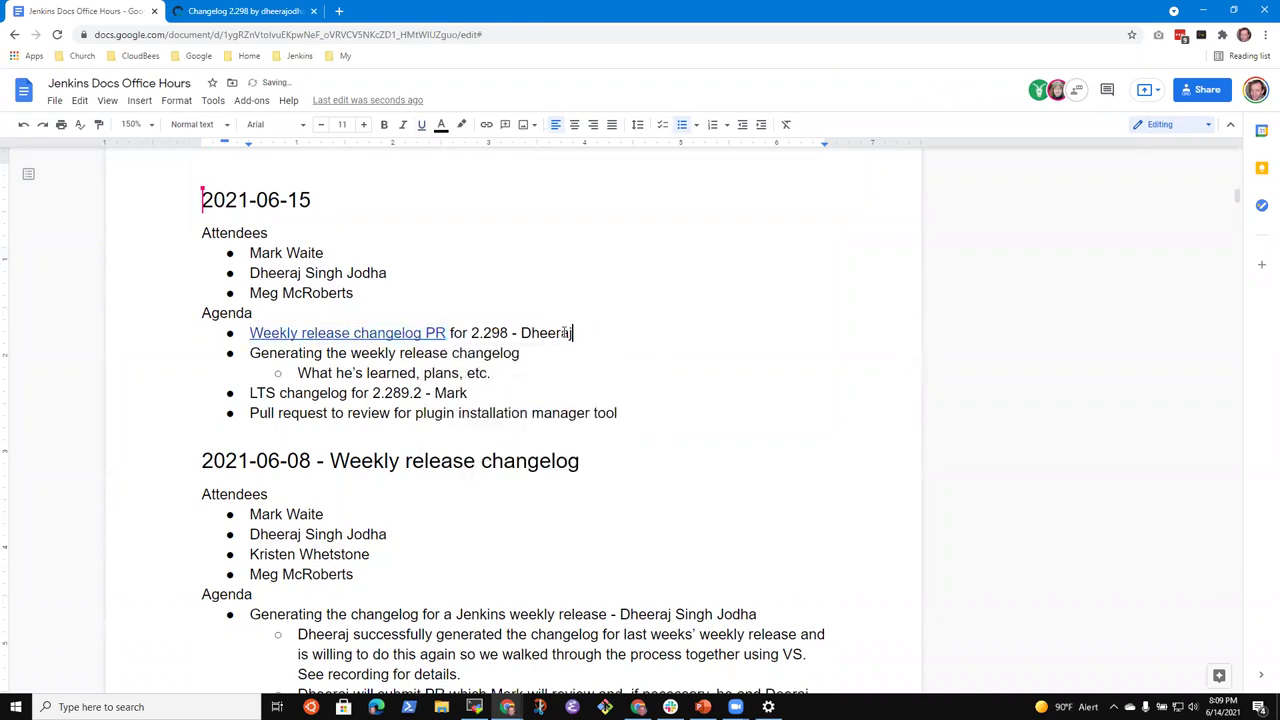
Step: Add the sub-bullet "Review in the session" beneath the linked weekly release changelog PR item
key(Return)
key(Tab)
text(Review in the session)
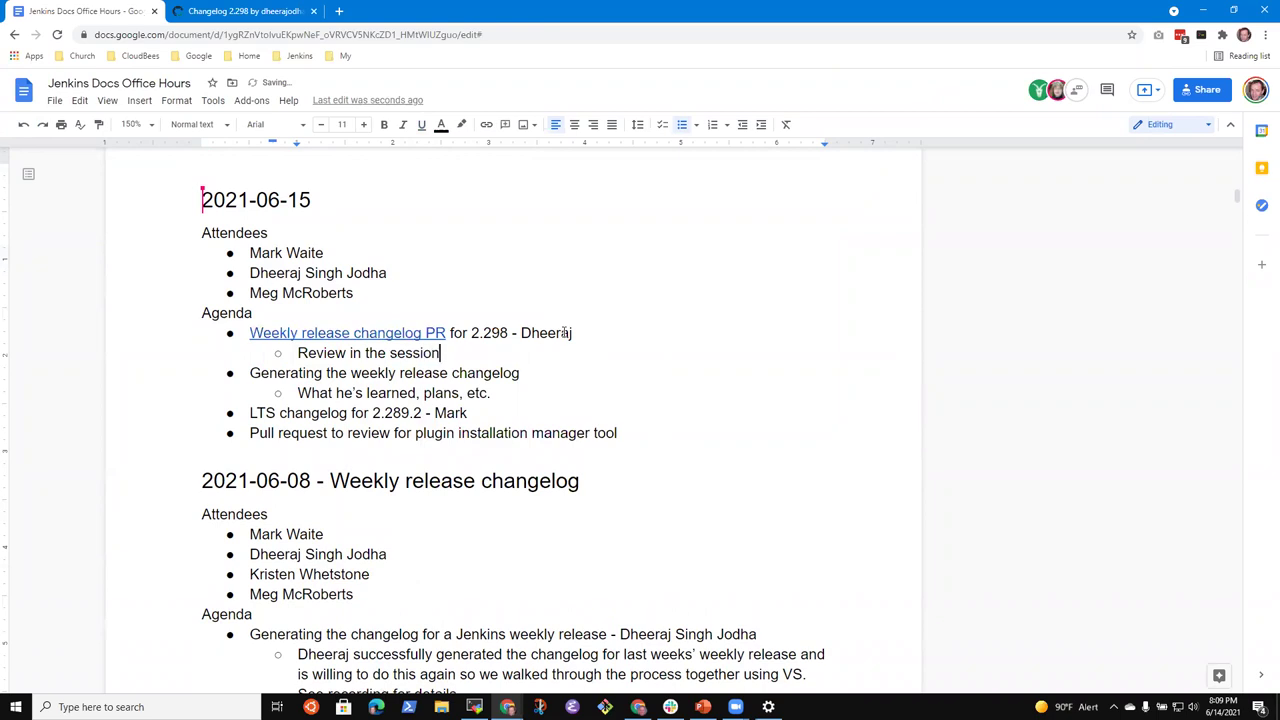
key(Up)
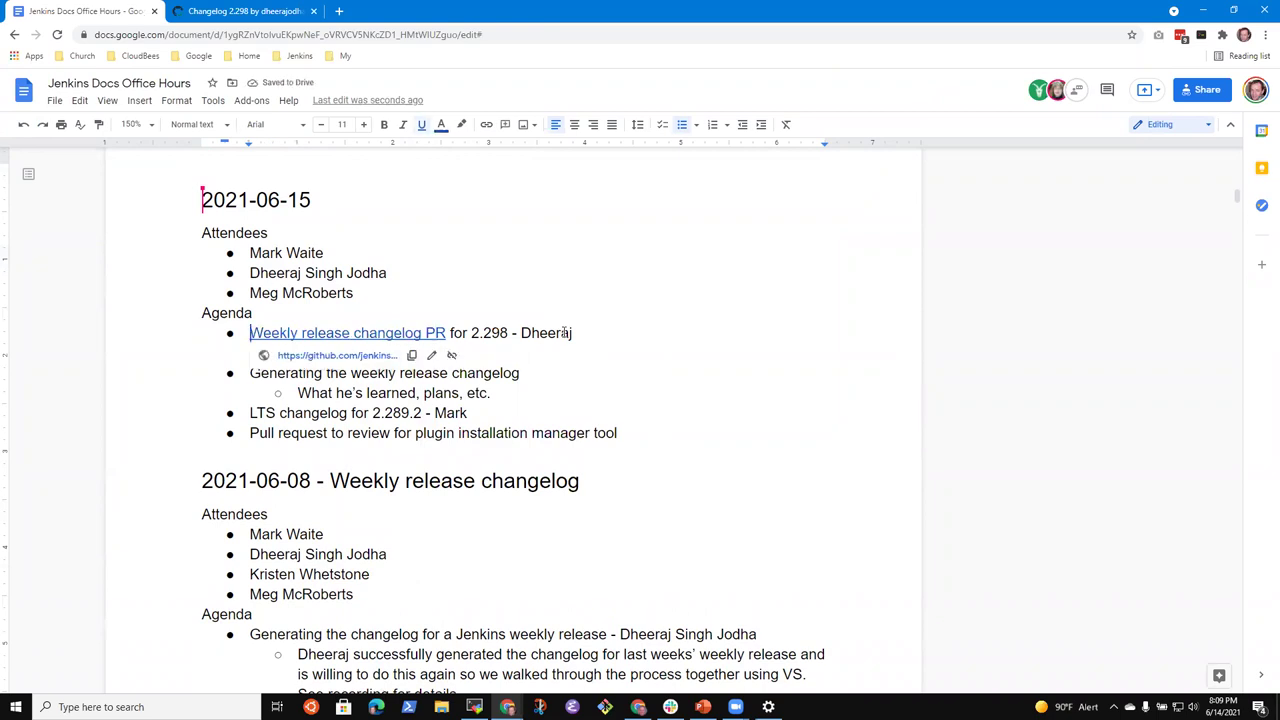
Step: Switch to the Changelog 2.298 pull request on GitHub and review its conversation and the changed file weekly.yml
key(Home)
key(shift+End)
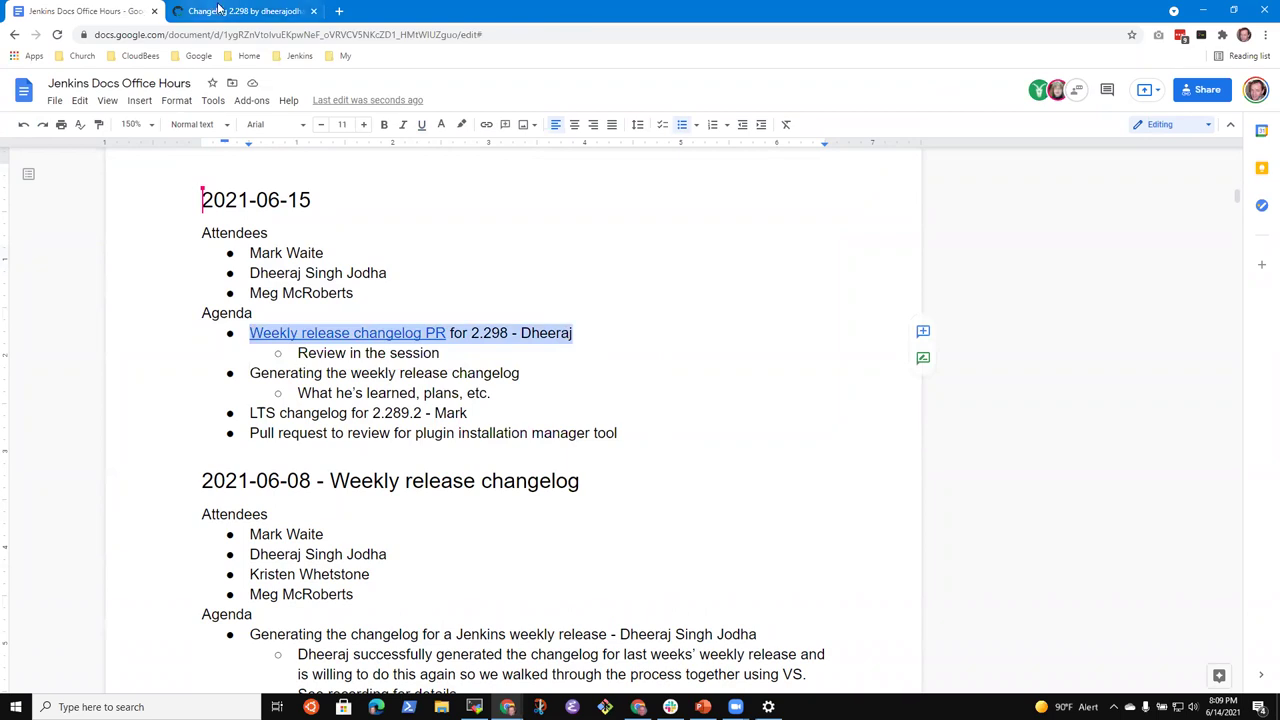
click(225, 11)
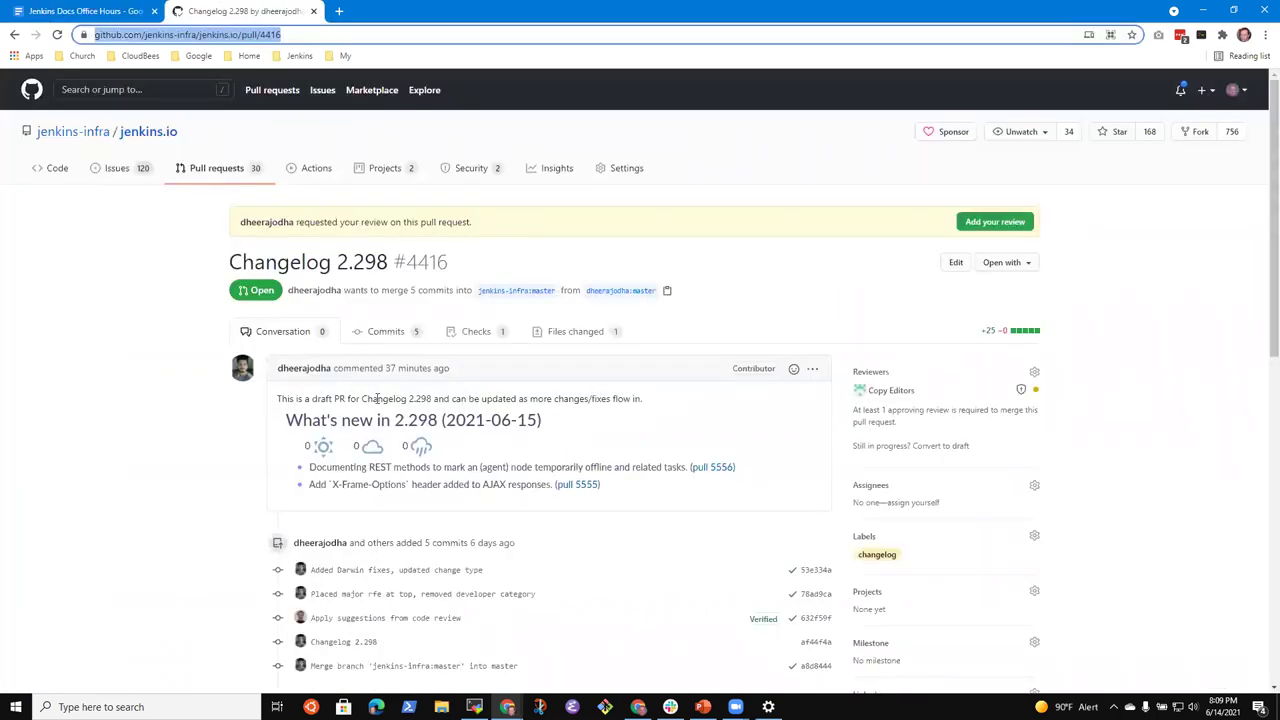
scroll(458, 457, down, 3)
scroll(458, 457, down, 2)
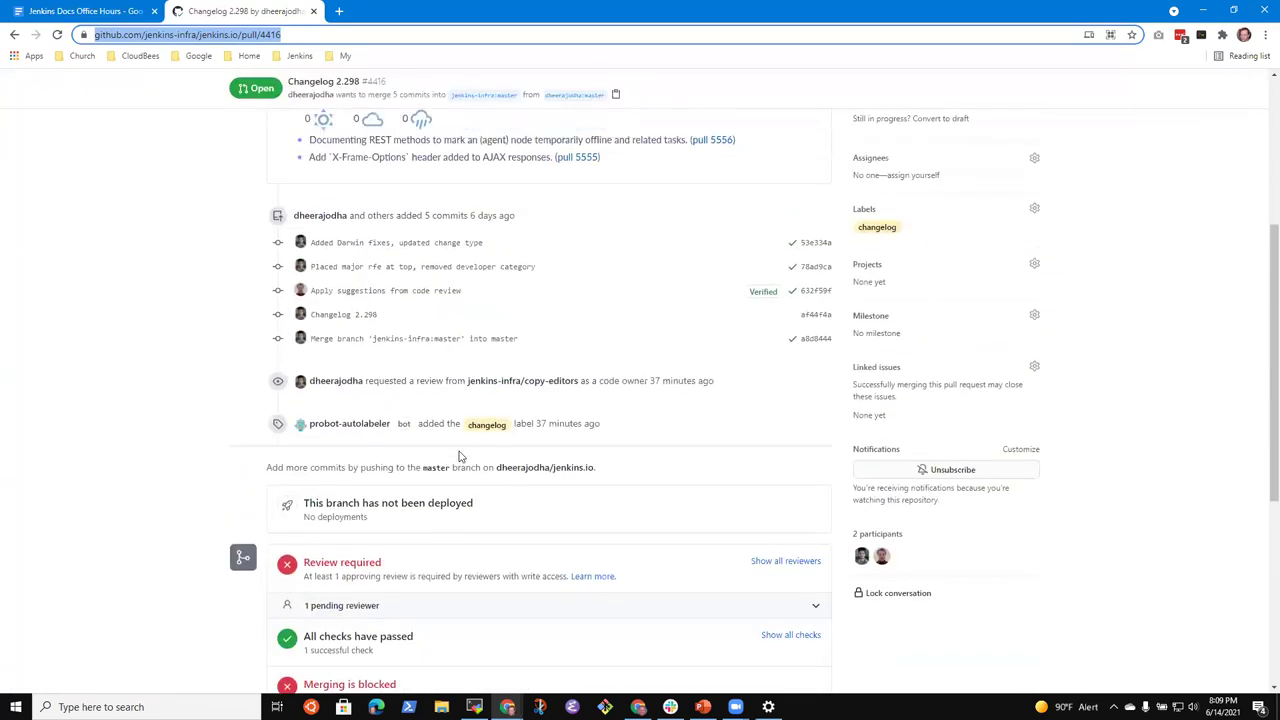
scroll(425, 400, up, 2)
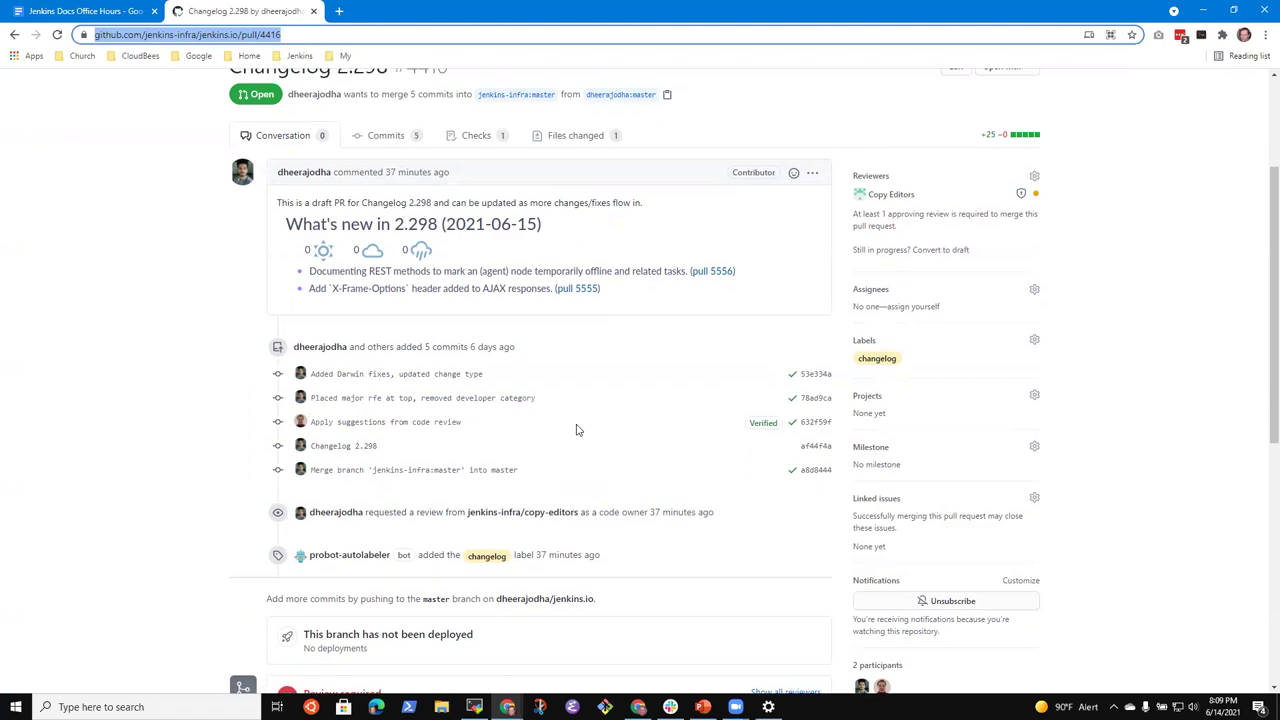
scroll(576, 430, up, 2)
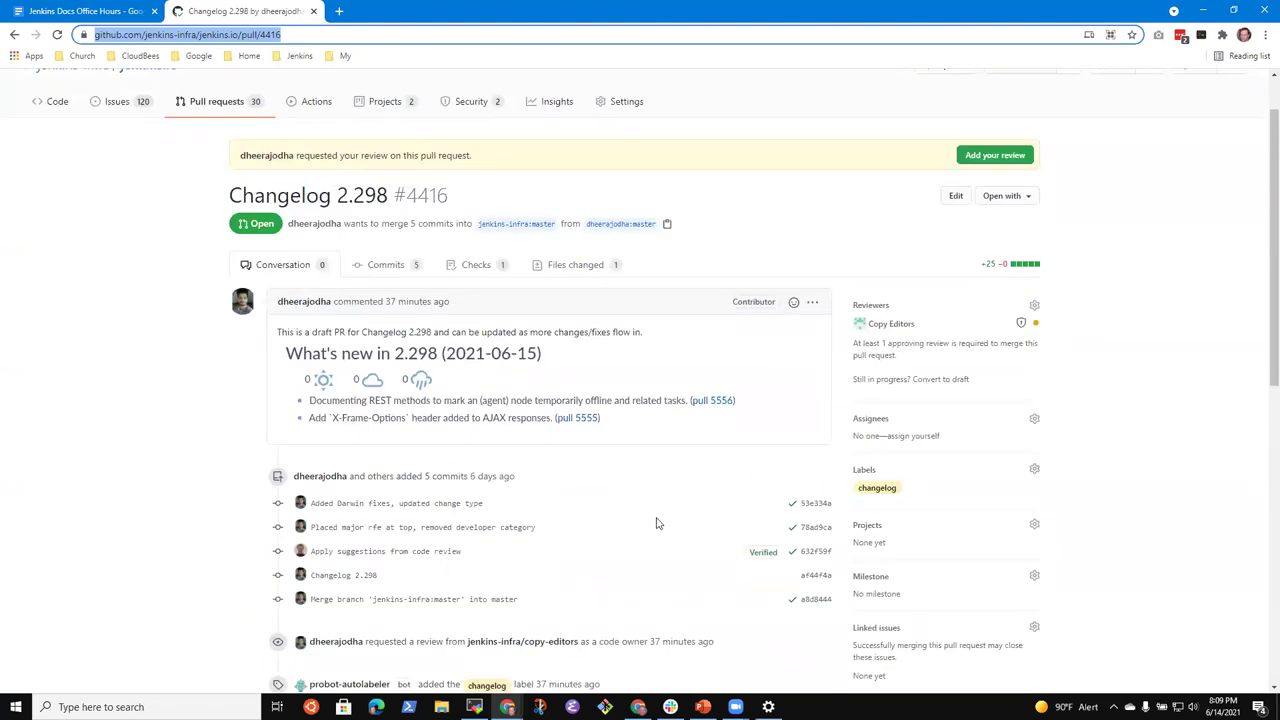
click(563, 266)
scroll(400, 348, down, 3)
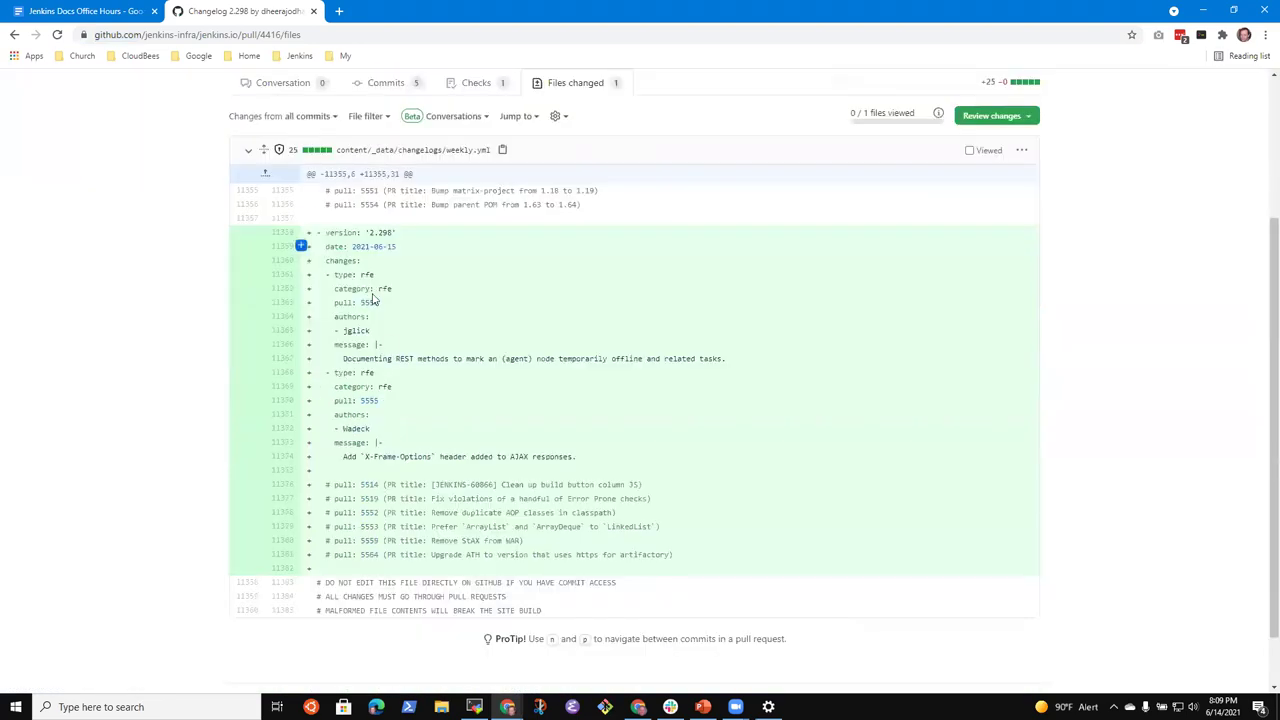
scroll(388, 344, down, 1)
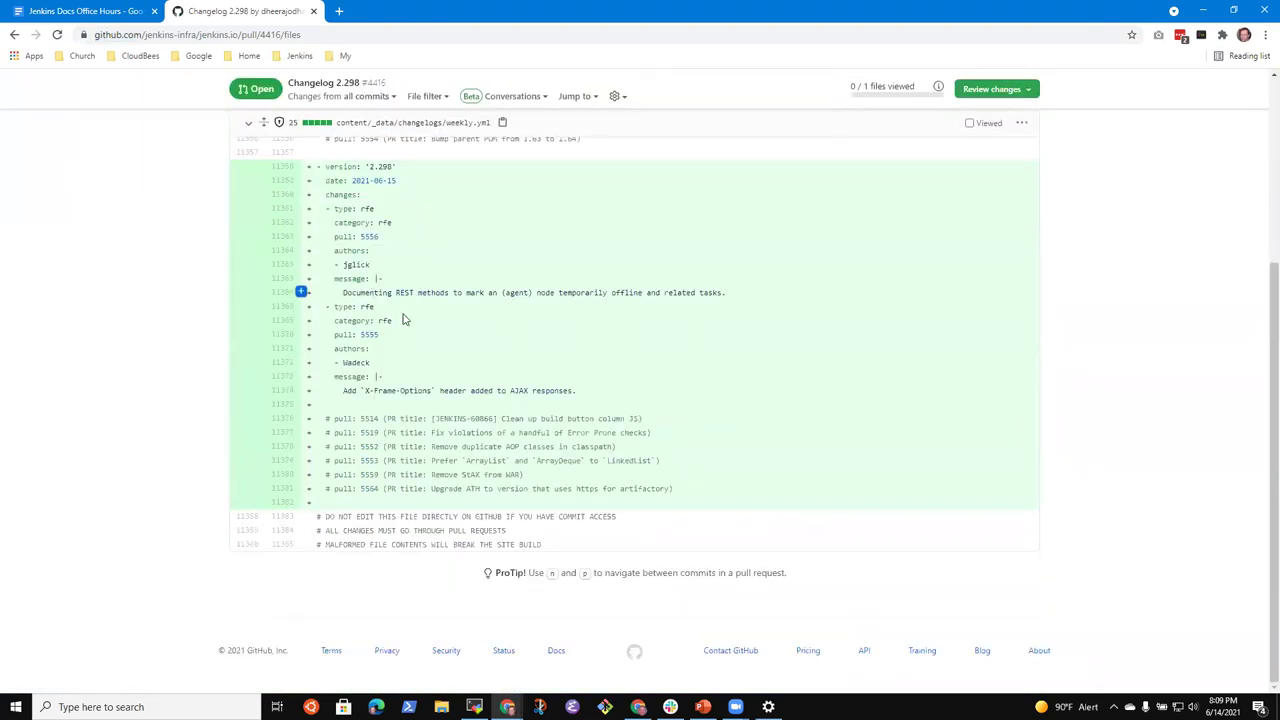
Step: Open the jenkinsci/jenkins core repository in a new browser tab and list its closed pull requests
right_click(242, 20)
click(278, 29)
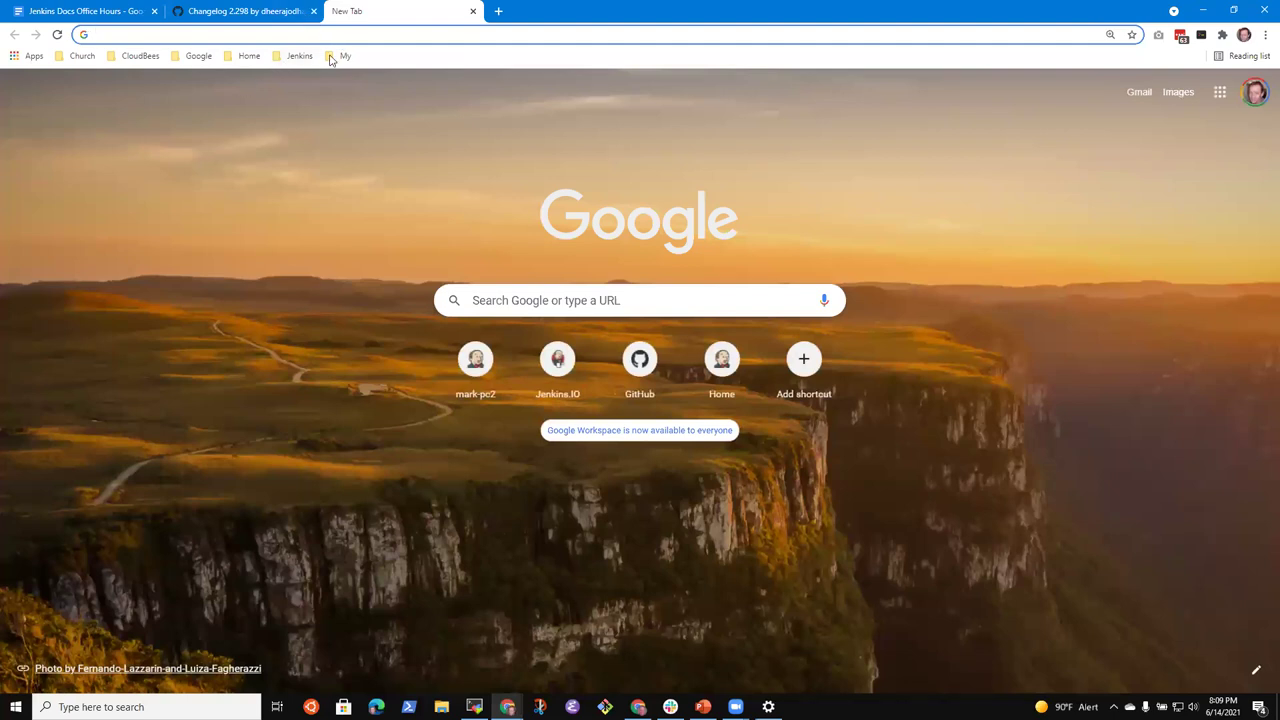
click(296, 57)
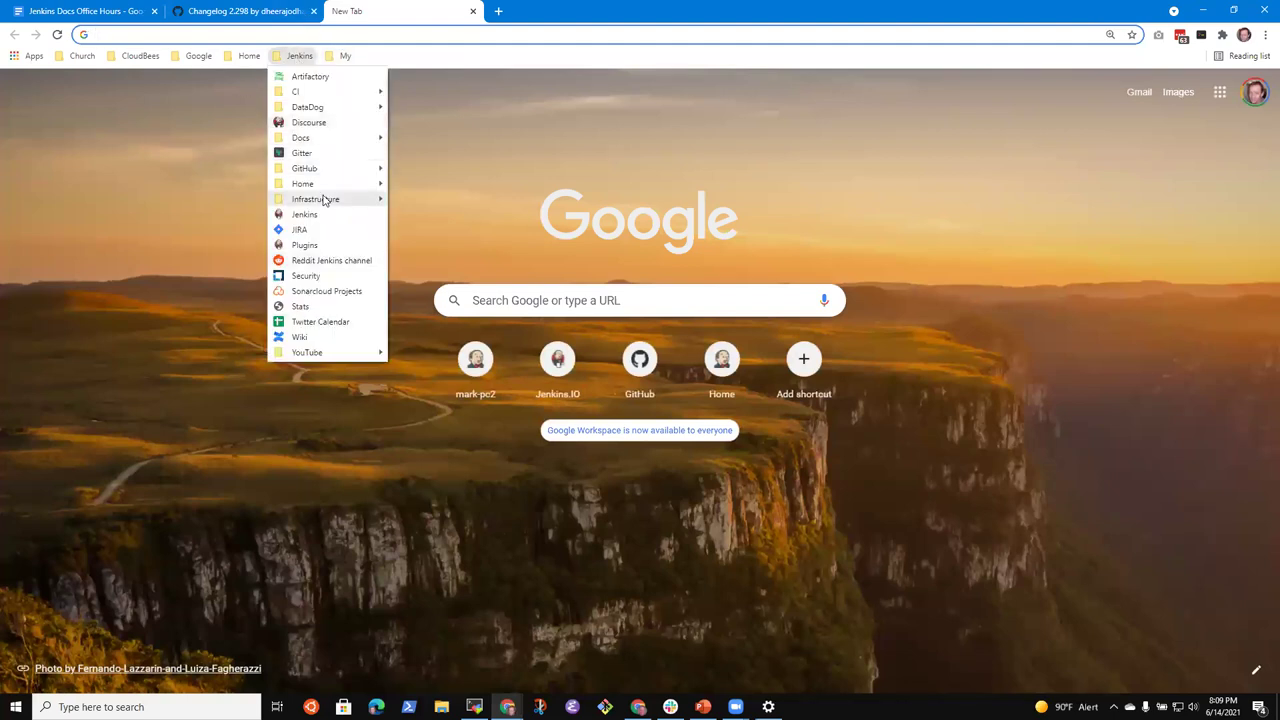
mouse_move(328, 174)
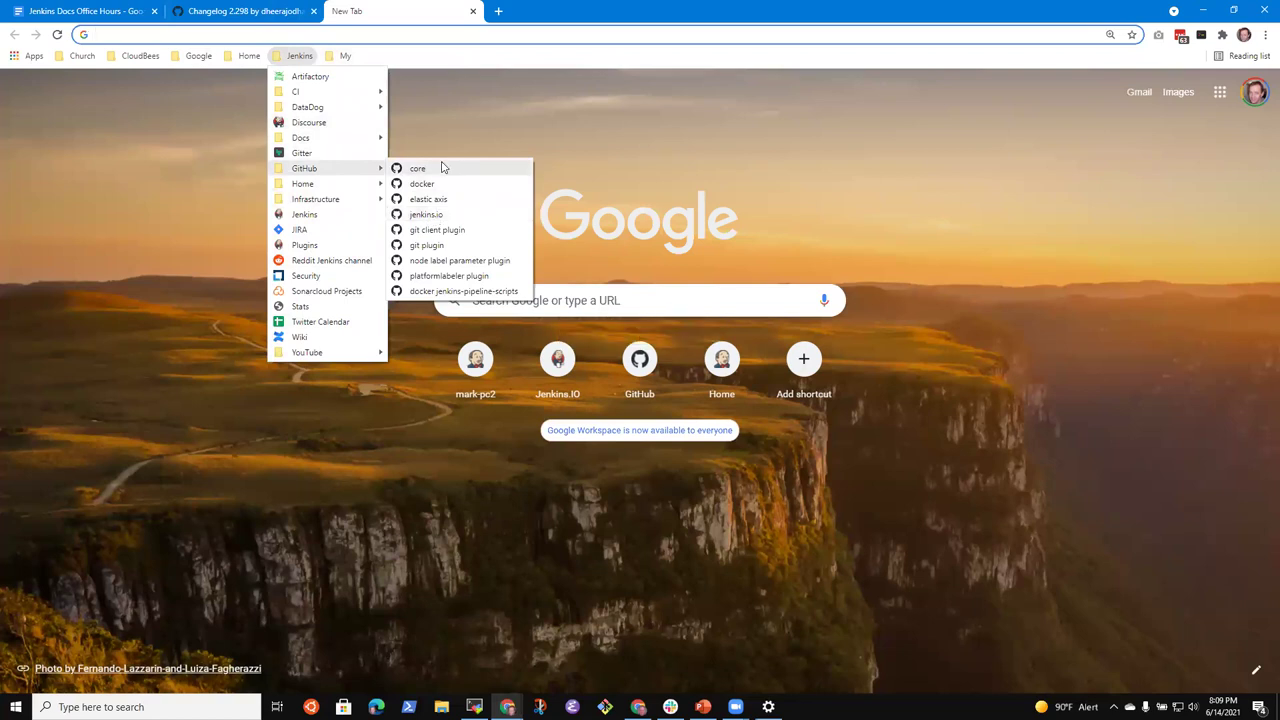
click(442, 170)
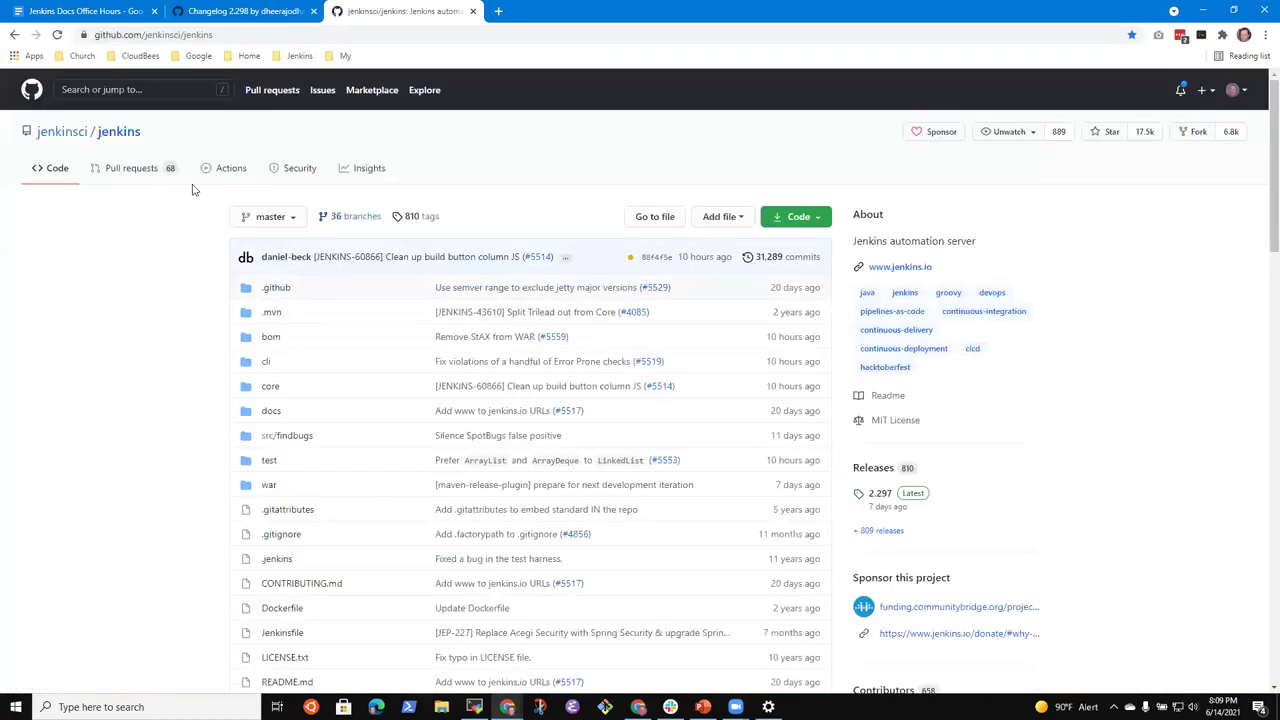
click(131, 170)
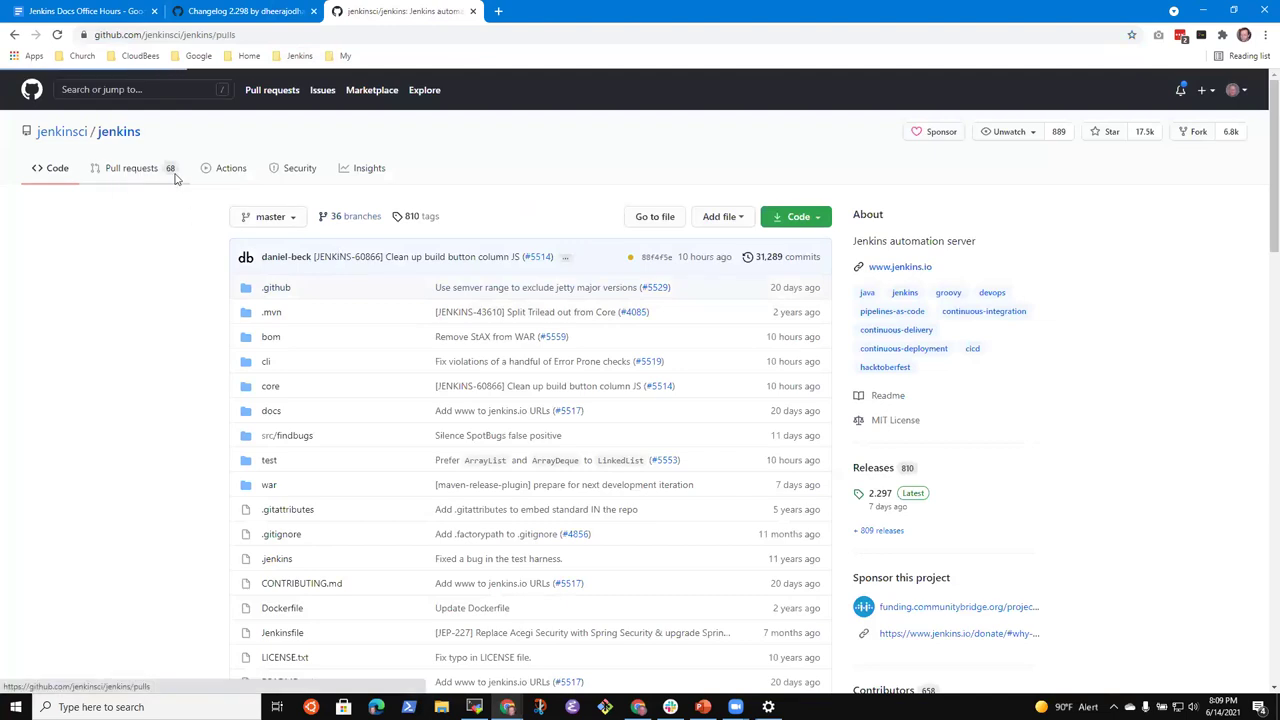
click(363, 258)
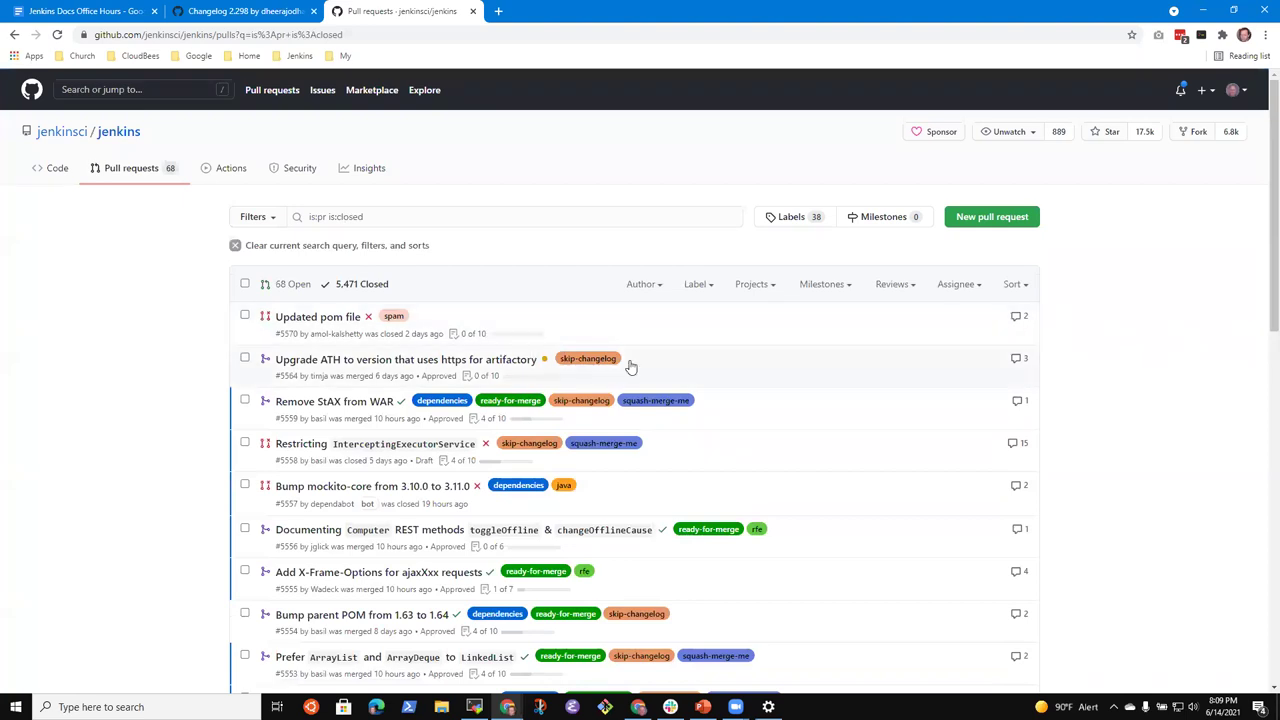
mouse_move(329, 320)
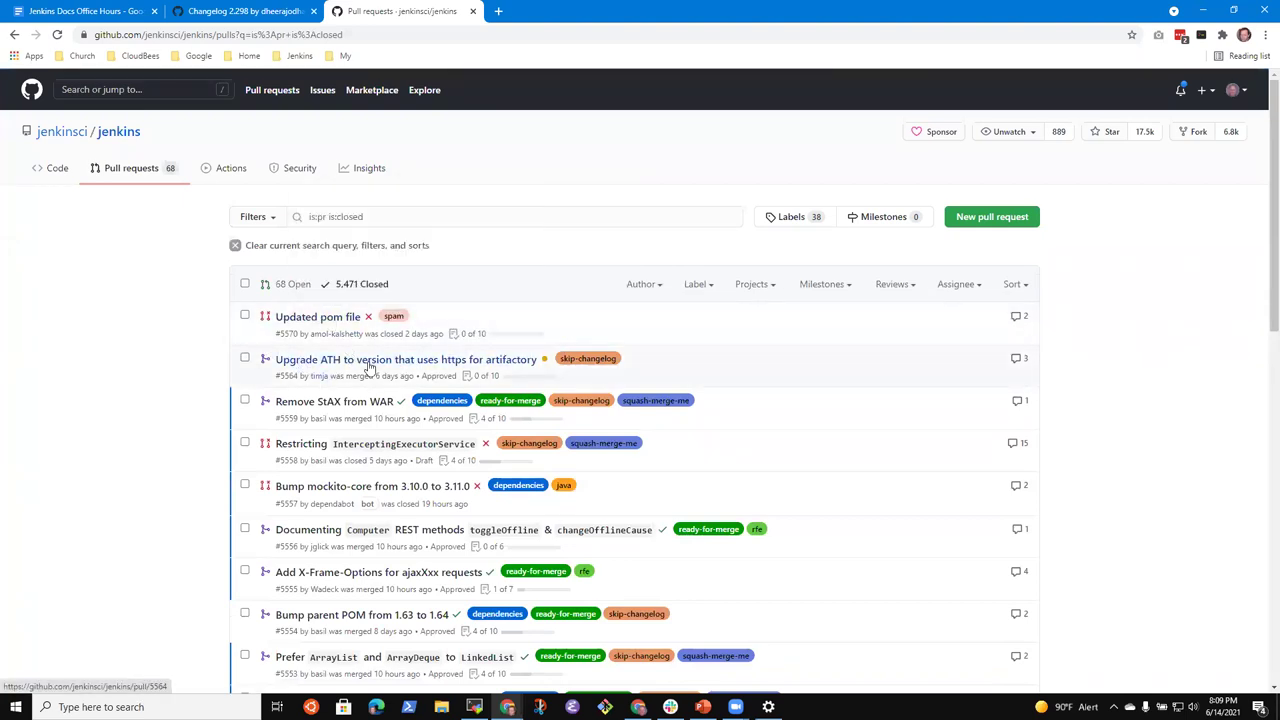
mouse_move(398, 366)
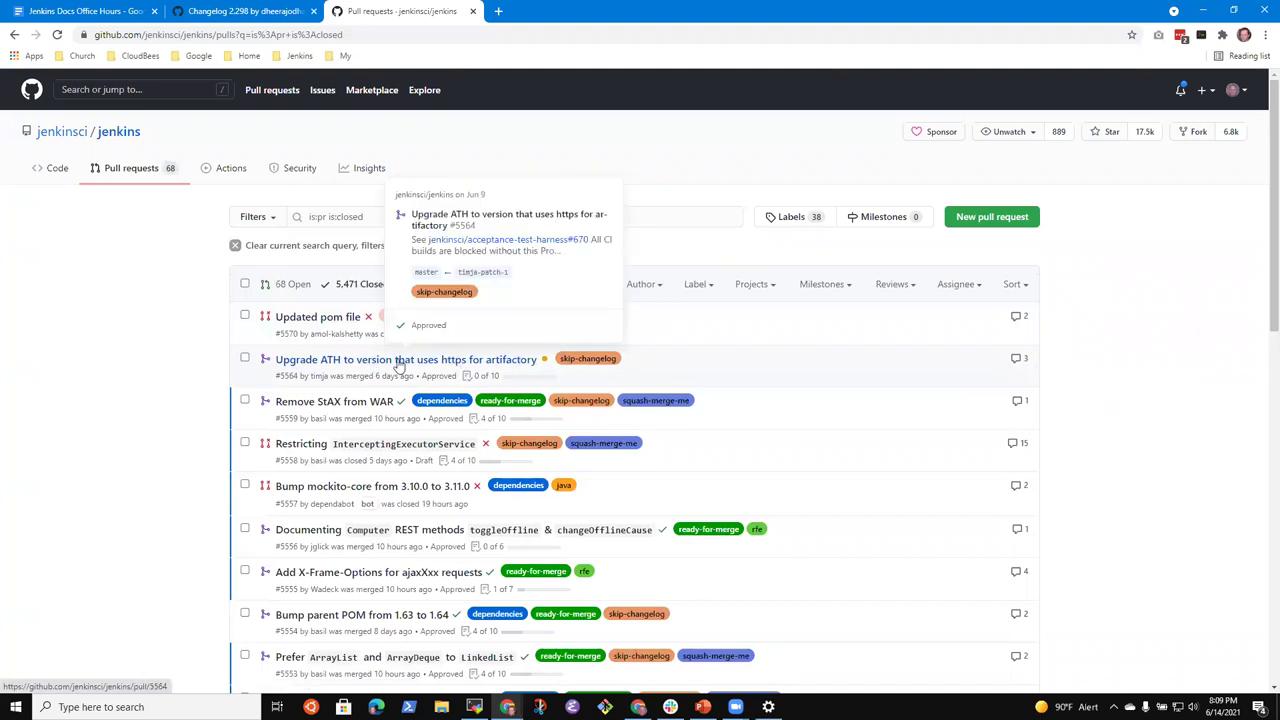
Step: Compare the 2.298 entries in weekly.yml with the closed core pull requests and open the one documenting Computer REST methods
click(240, 11)
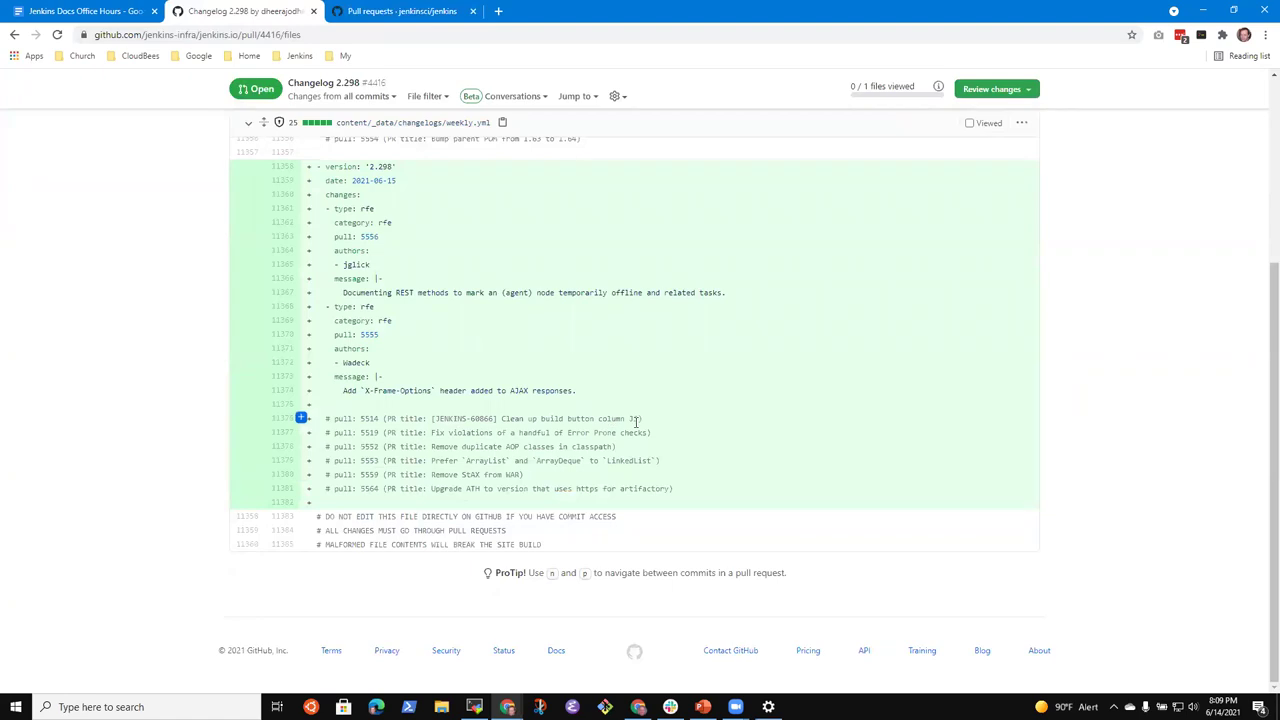
click(345, 12)
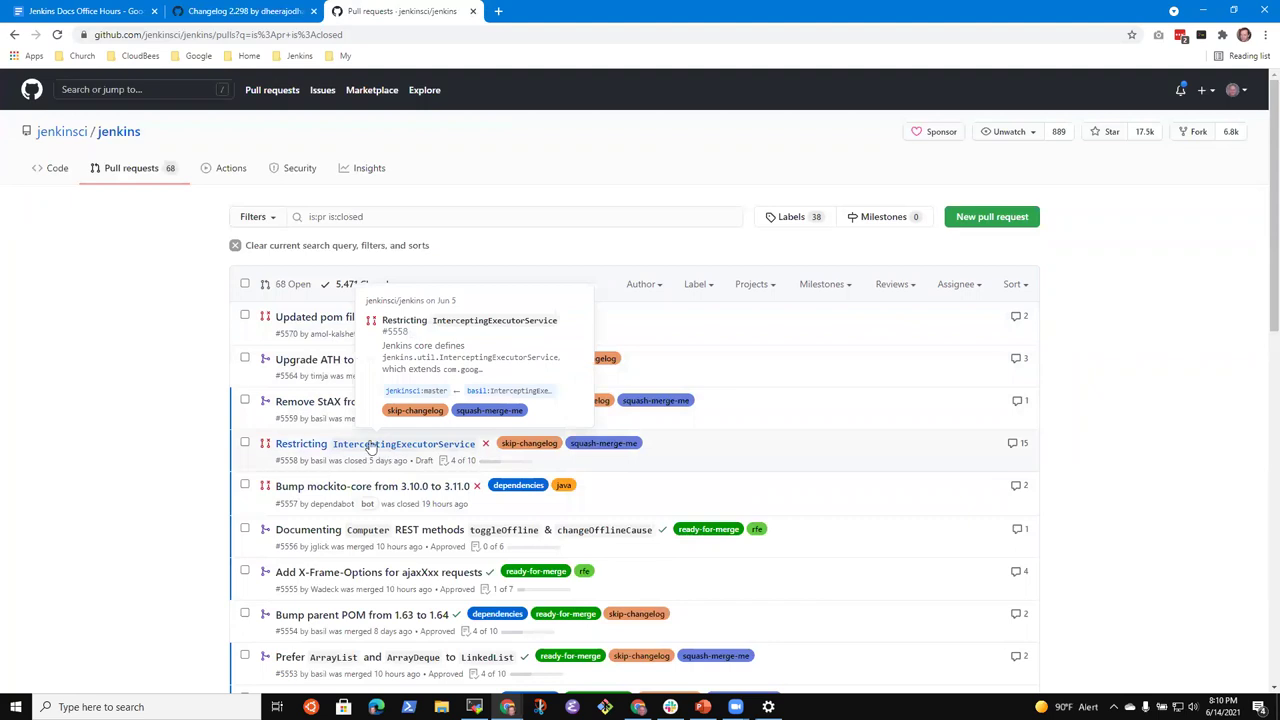
mouse_move(338, 396)
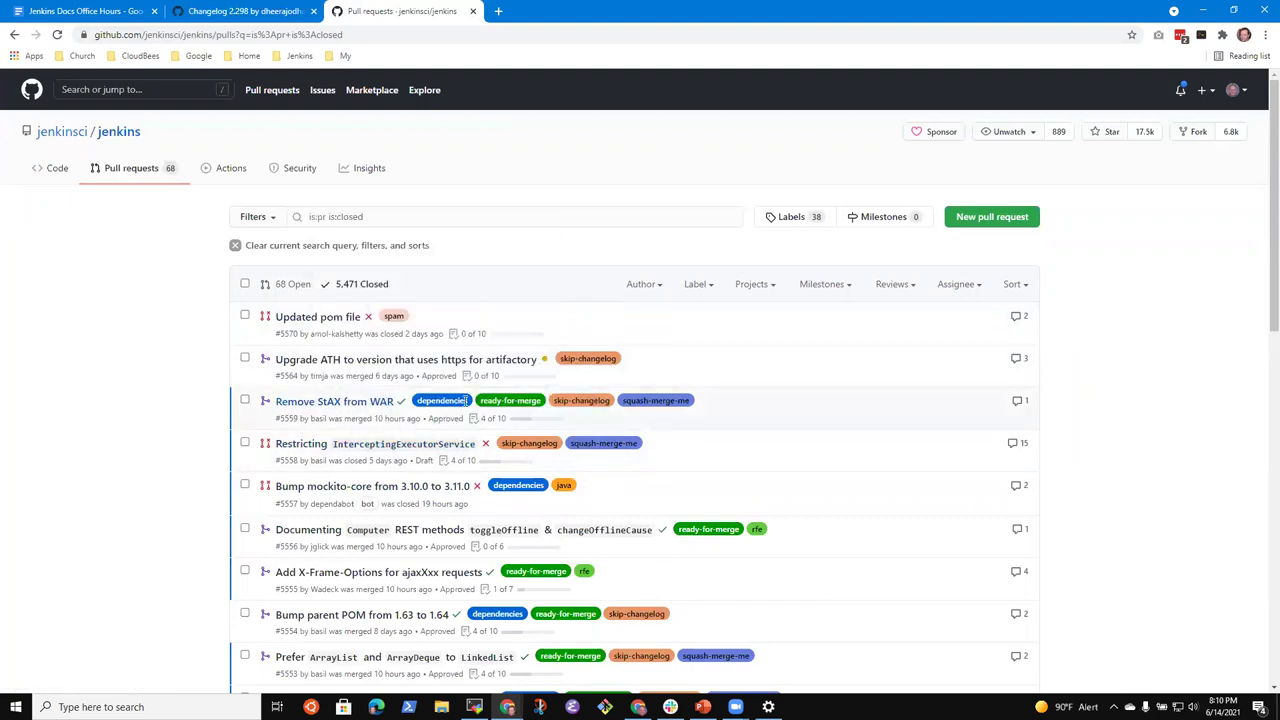
click(254, 10)
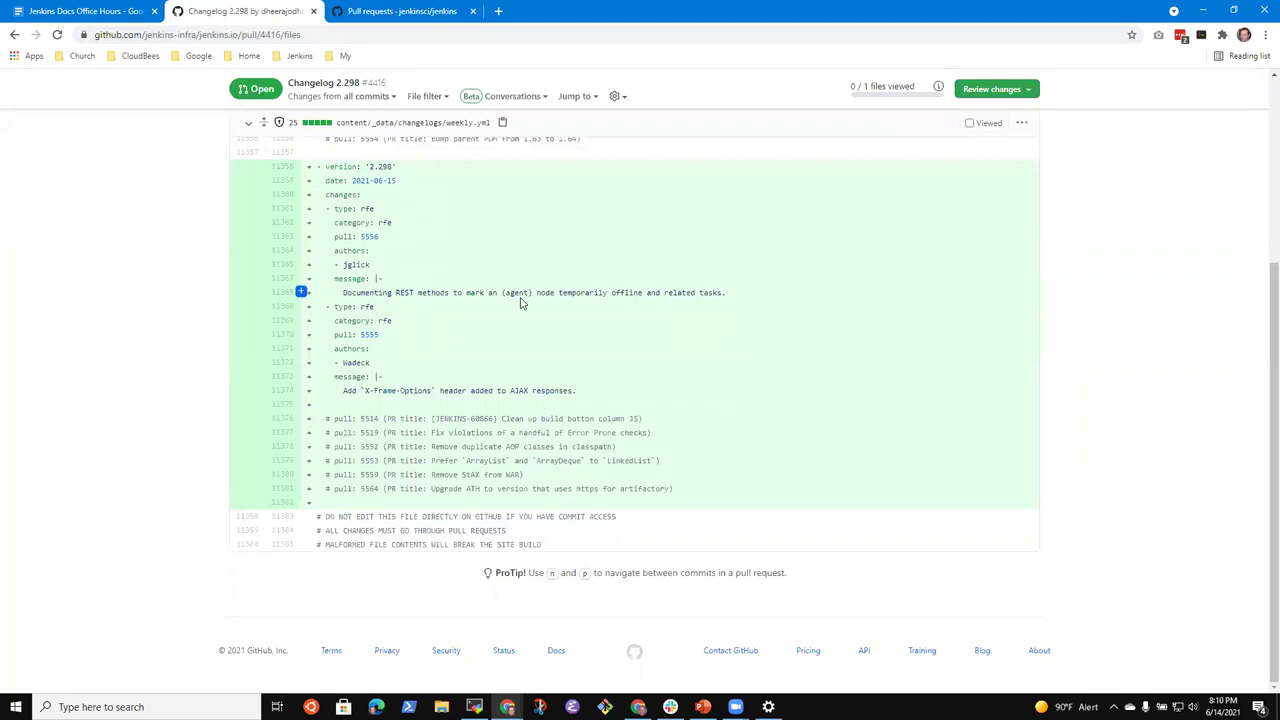
click(336, 14)
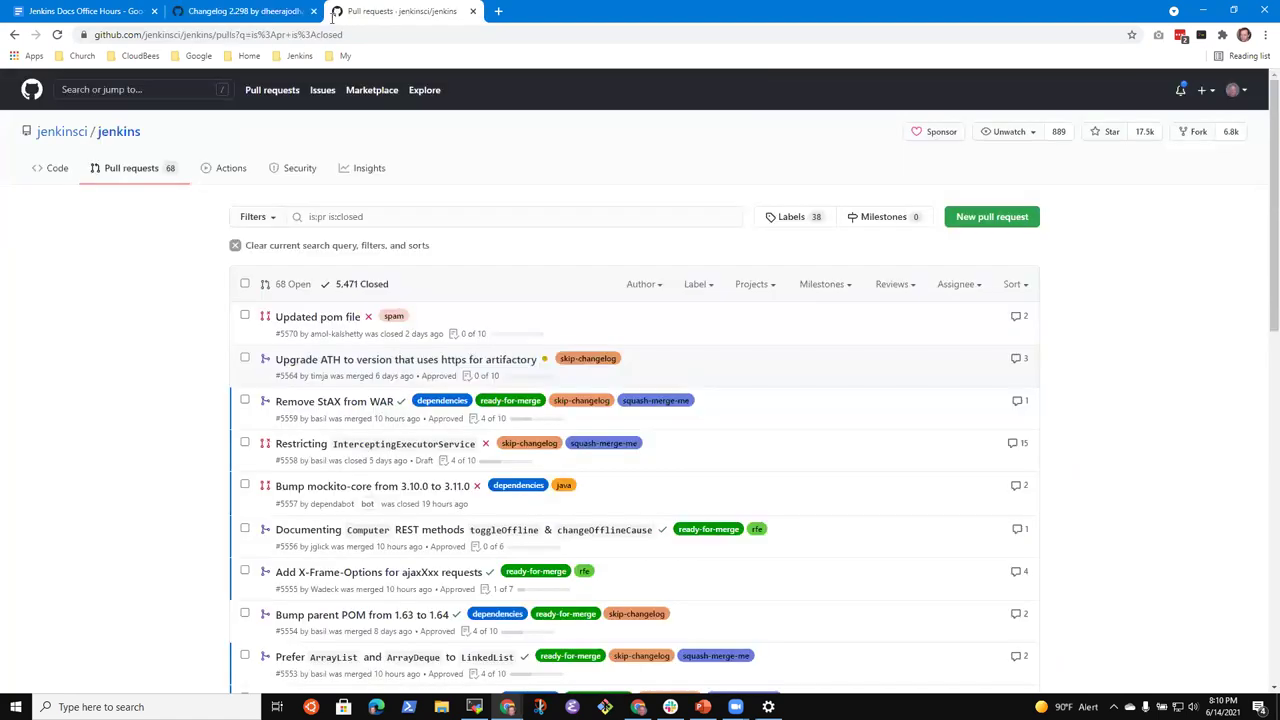
mouse_move(580, 534)
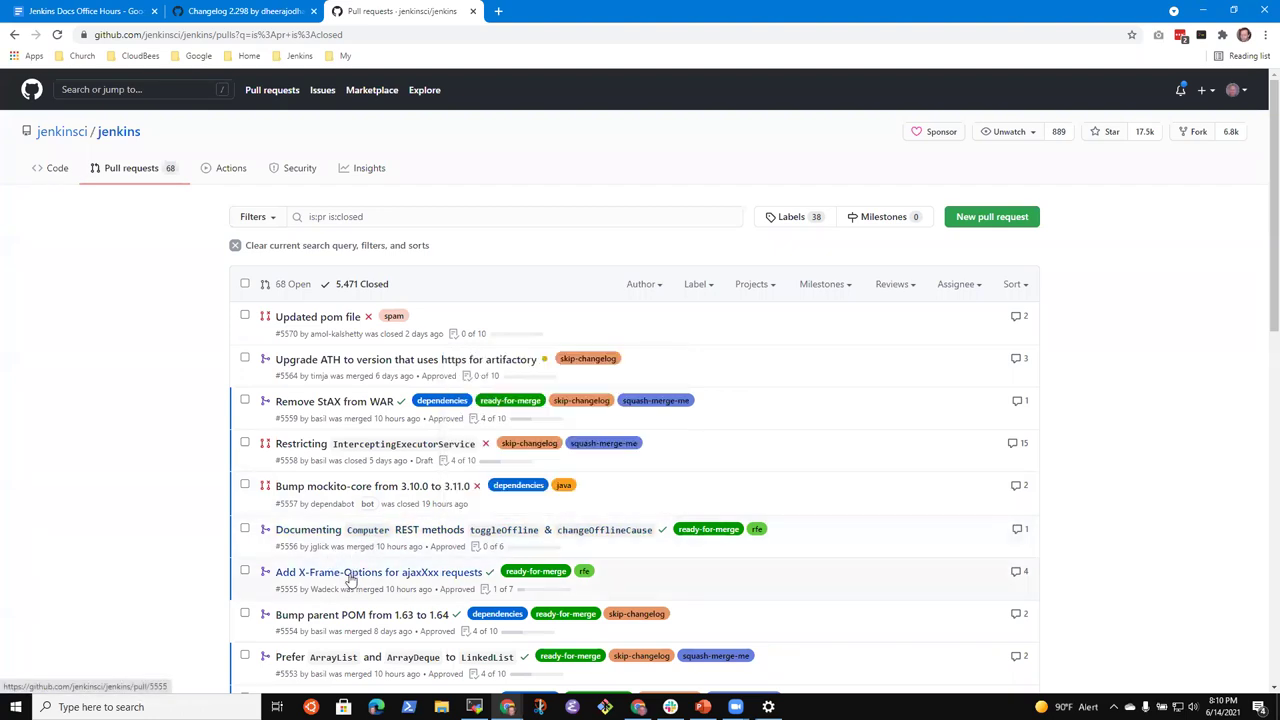
click(329, 537)
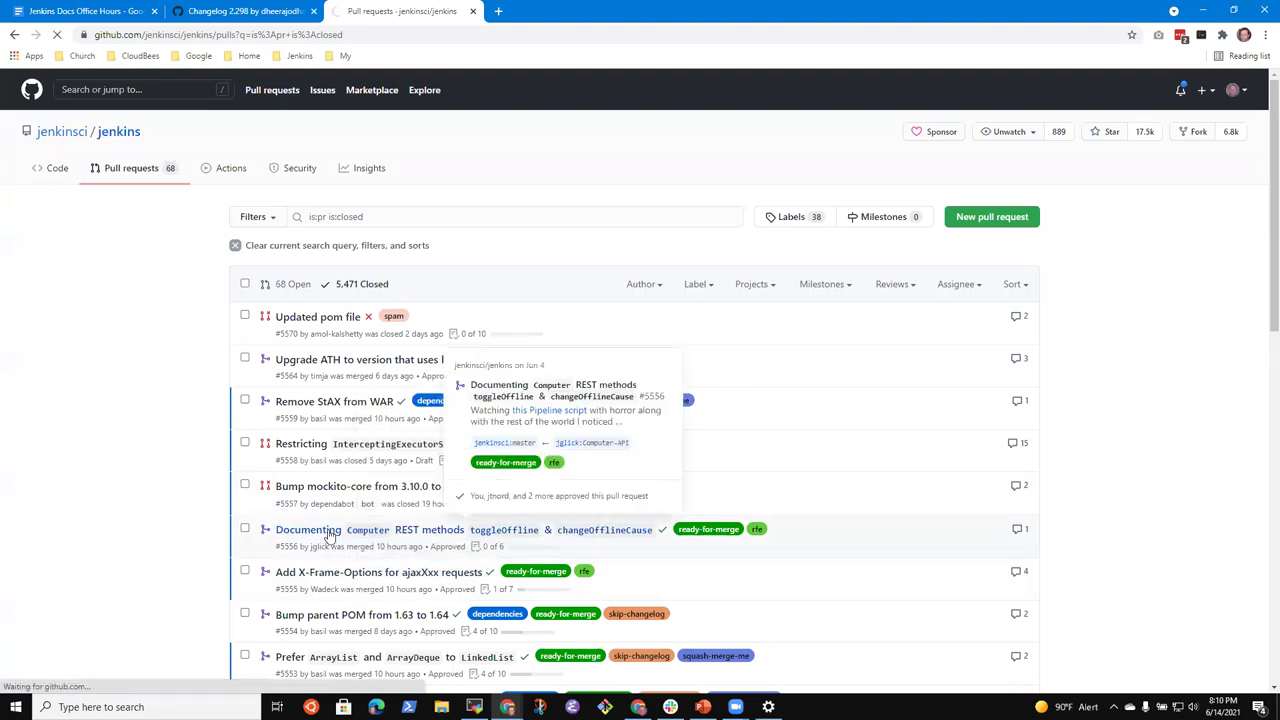
Step: Return to the Changelog 2.298 pull request and submit an approving review without a comment
click(286, 11)
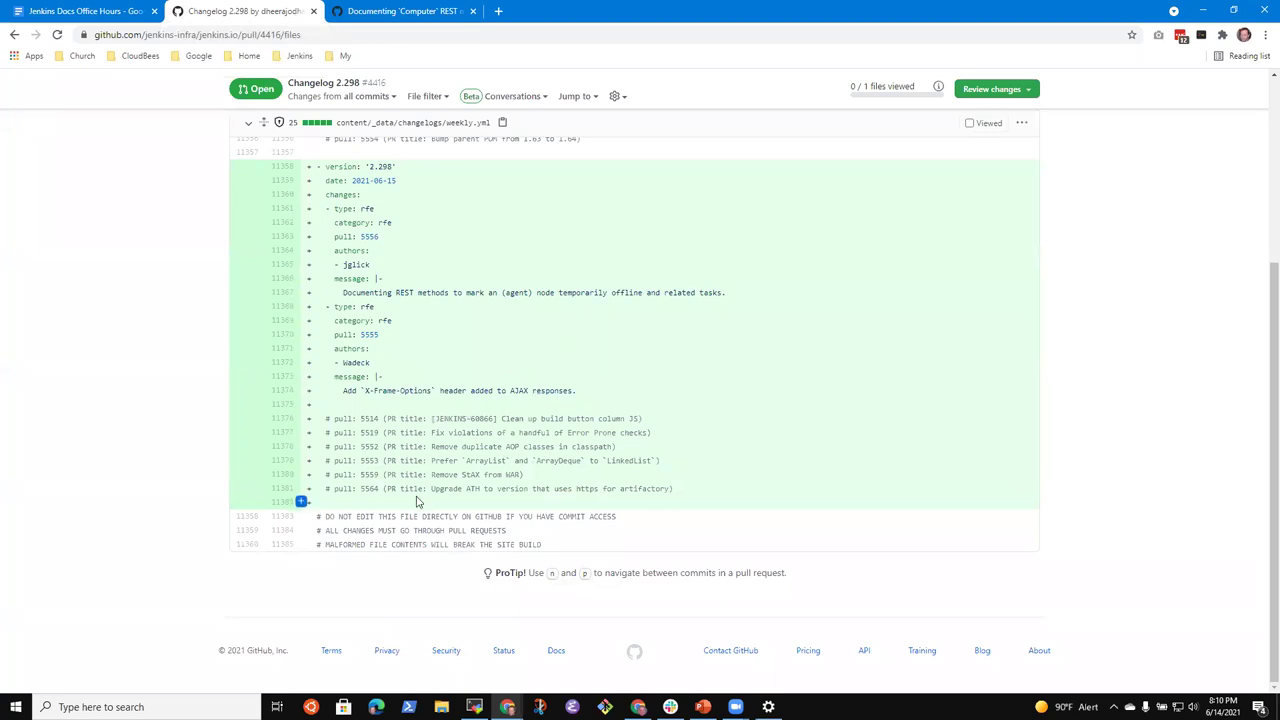
click(1018, 92)
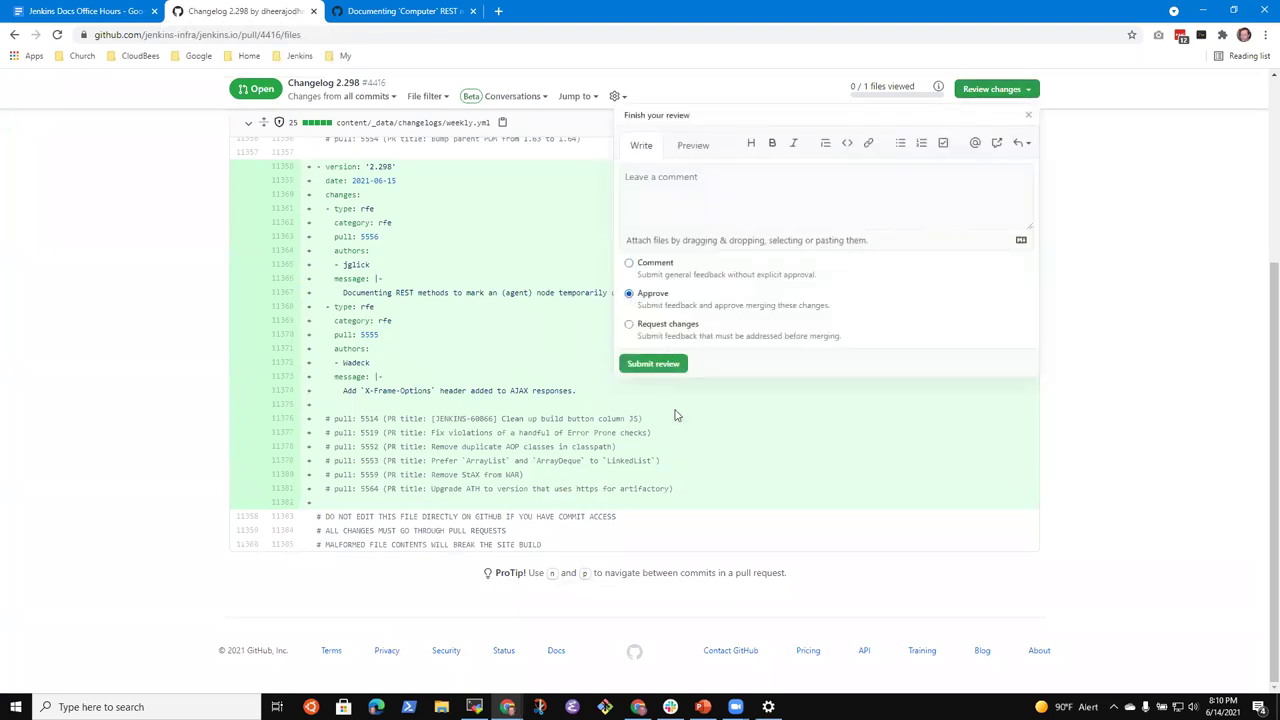
click(654, 366)
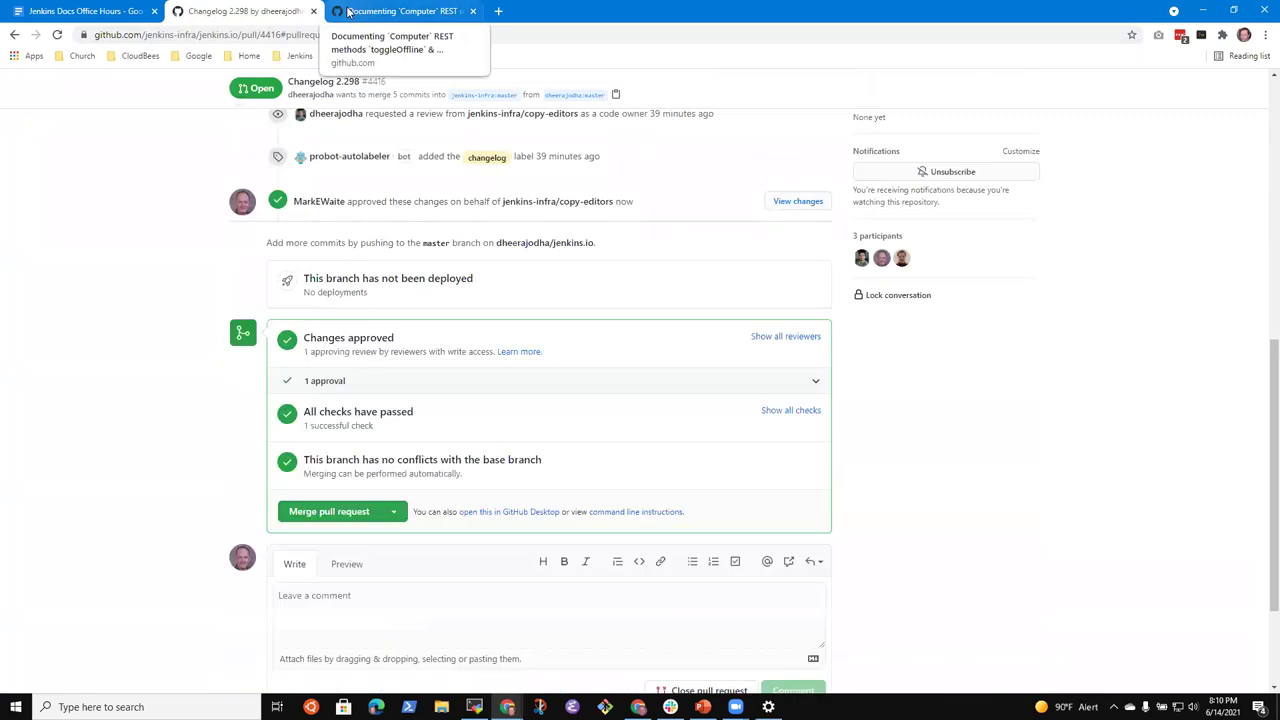
Step: Return to the jenkinsci/jenkins repository and list its closed pull requests again
click(349, 11)
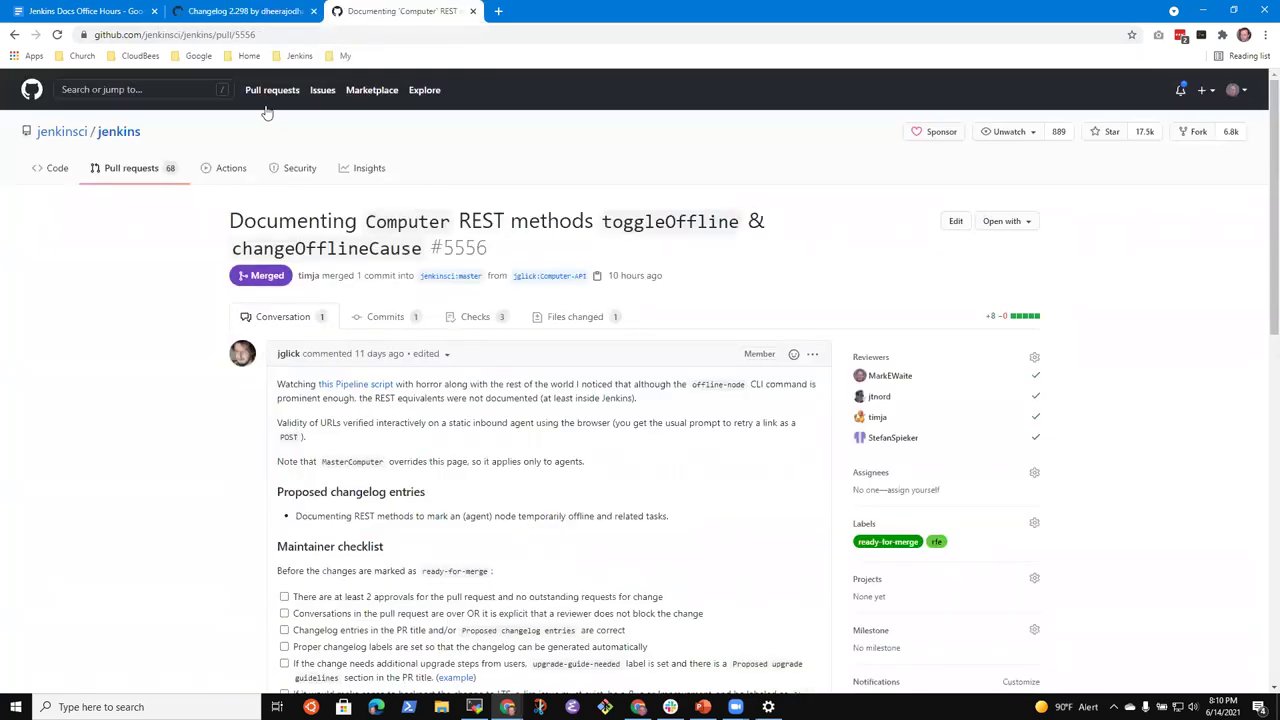
click(143, 170)
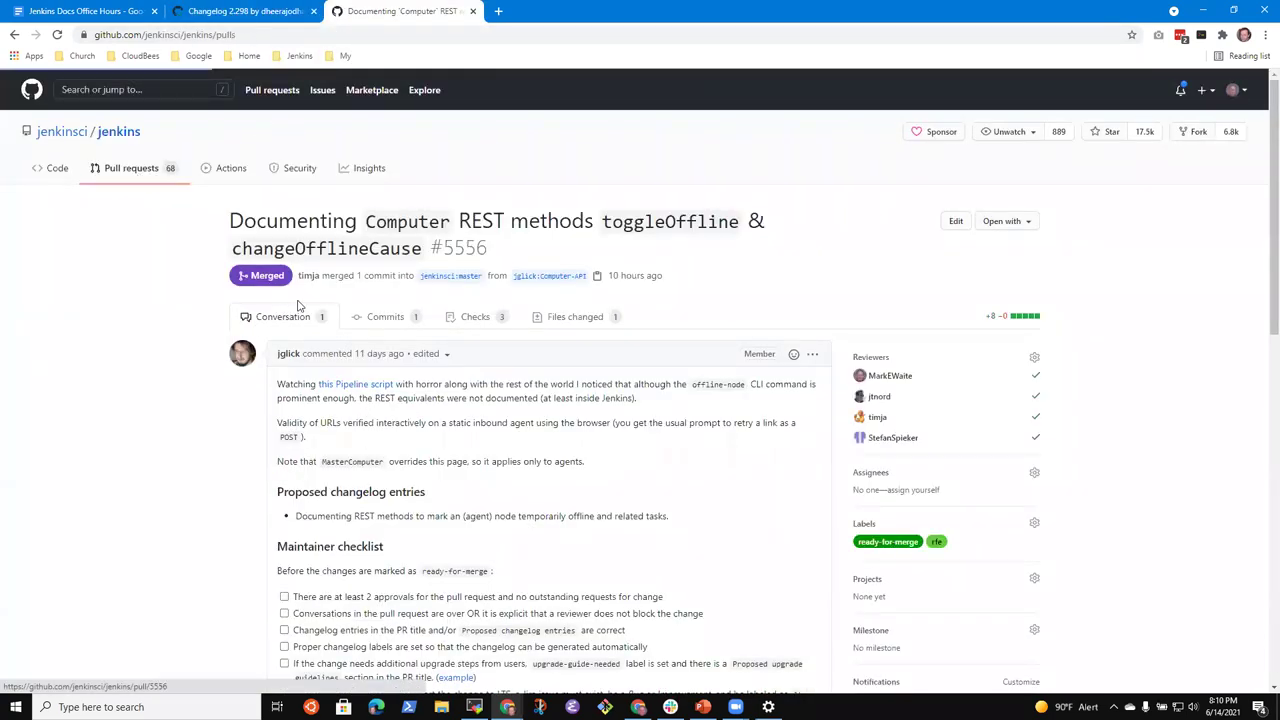
click(368, 258)
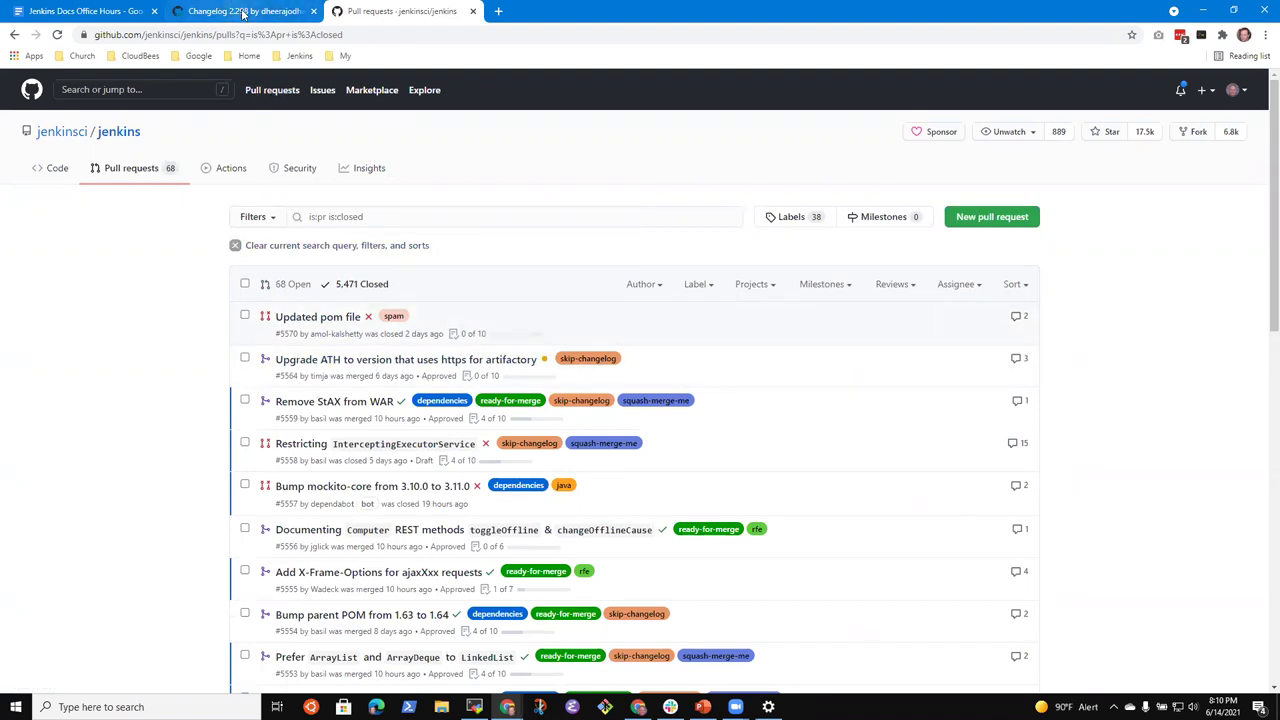
Step: Reopen the changed file of the Changelog 2.298 pull request and check the commented-out line for pull 5564
click(243, 13)
scroll(567, 340, up, 10)
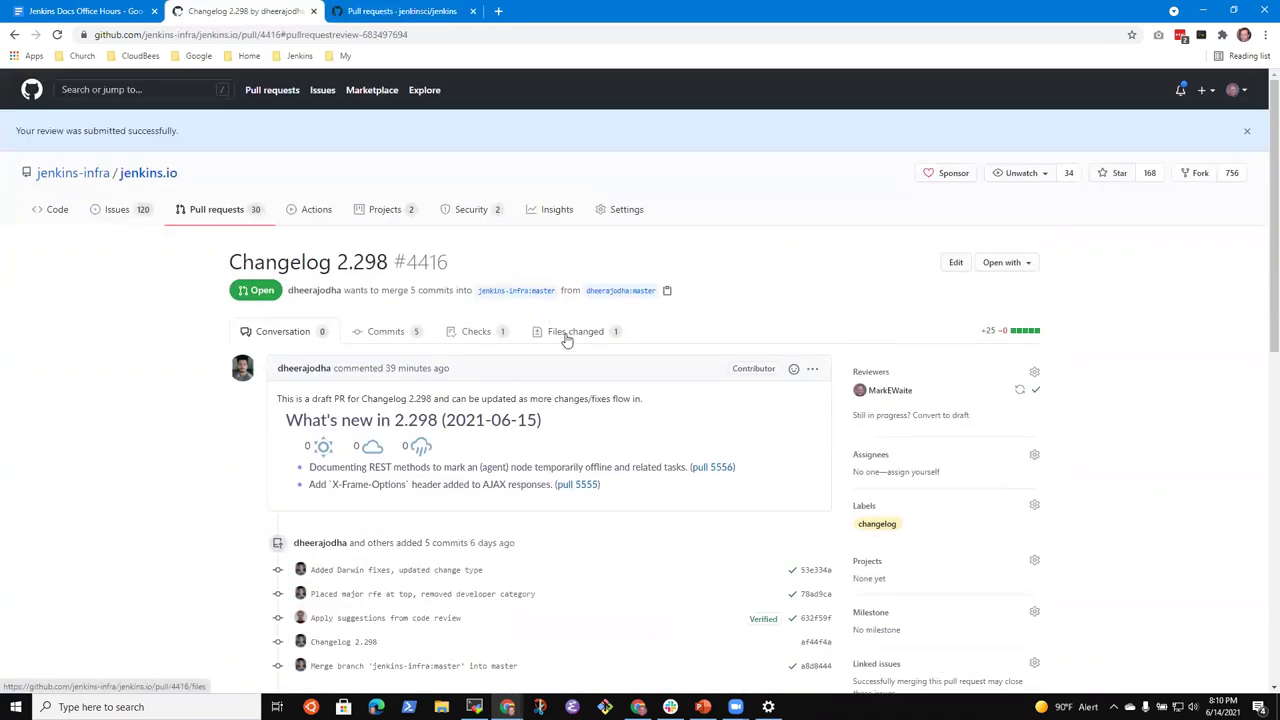
click(562, 334)
scroll(425, 405, down, 5)
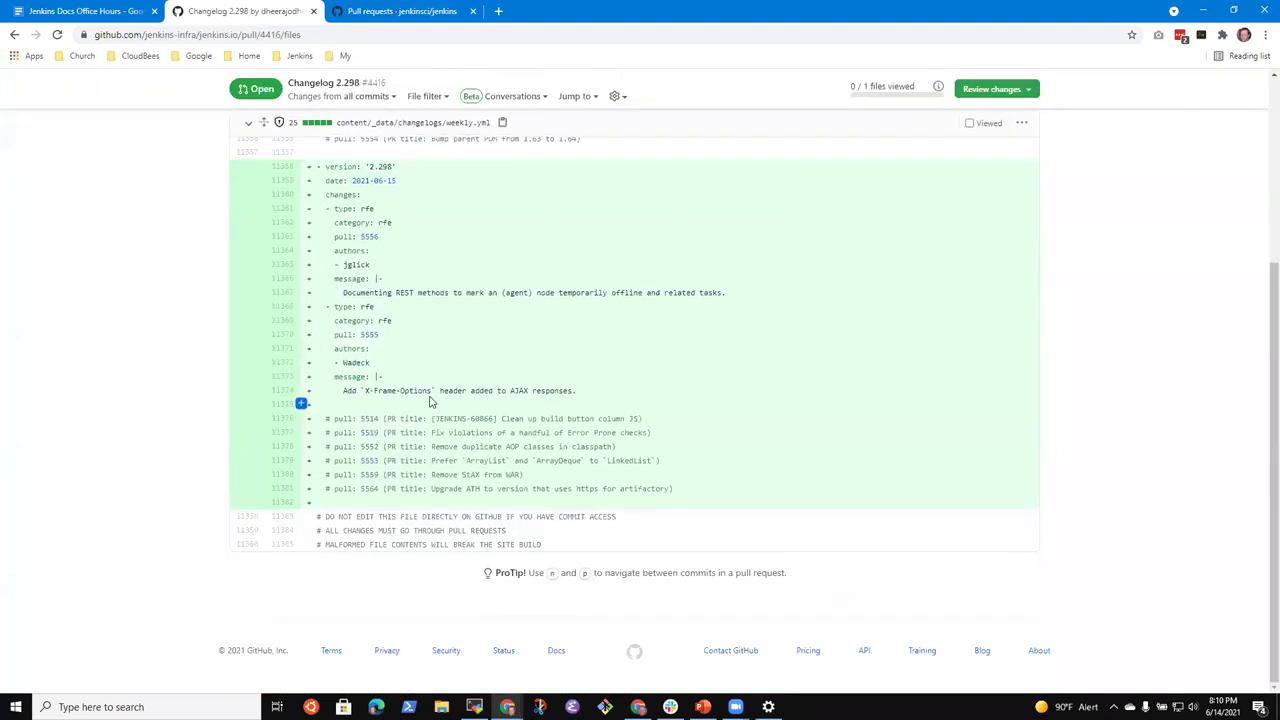
triple_click(528, 484)
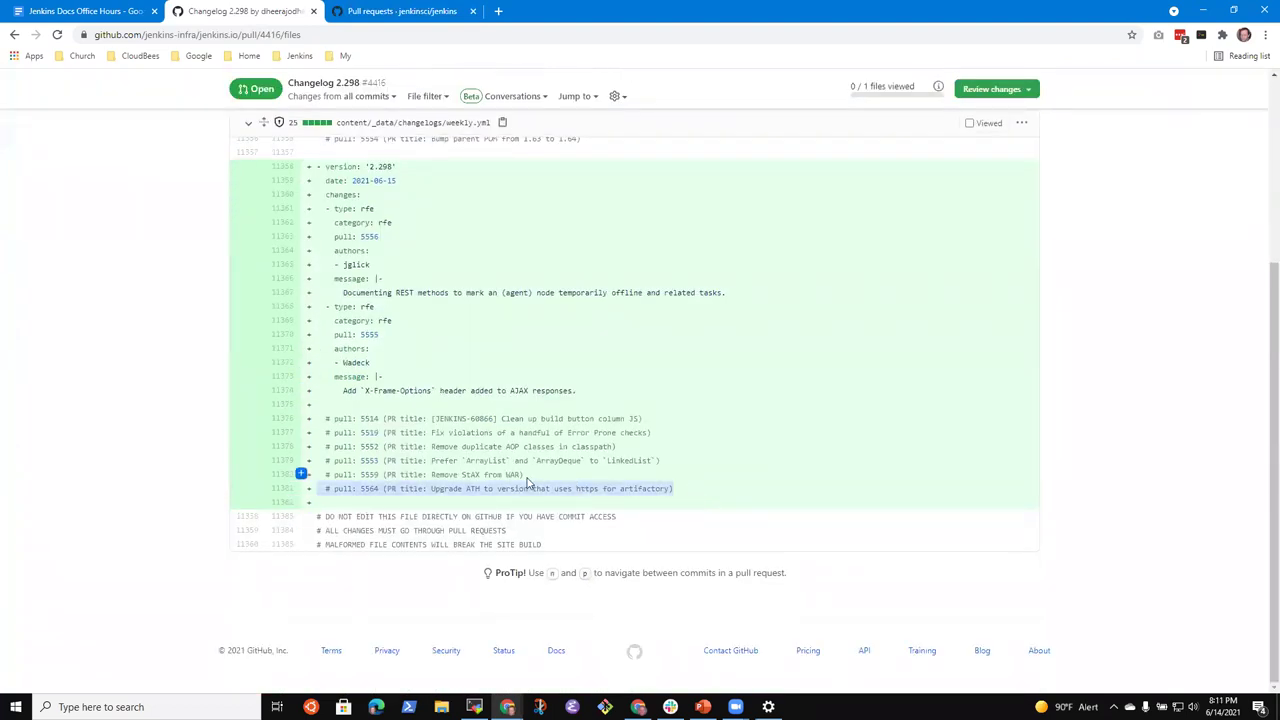
drag(333, 488, 333, 490)
Step: Suggest a change to the X-Frame-Options message line in weekly.yml that replaces the backquotes with <code> and </code> tags
click(300, 391)
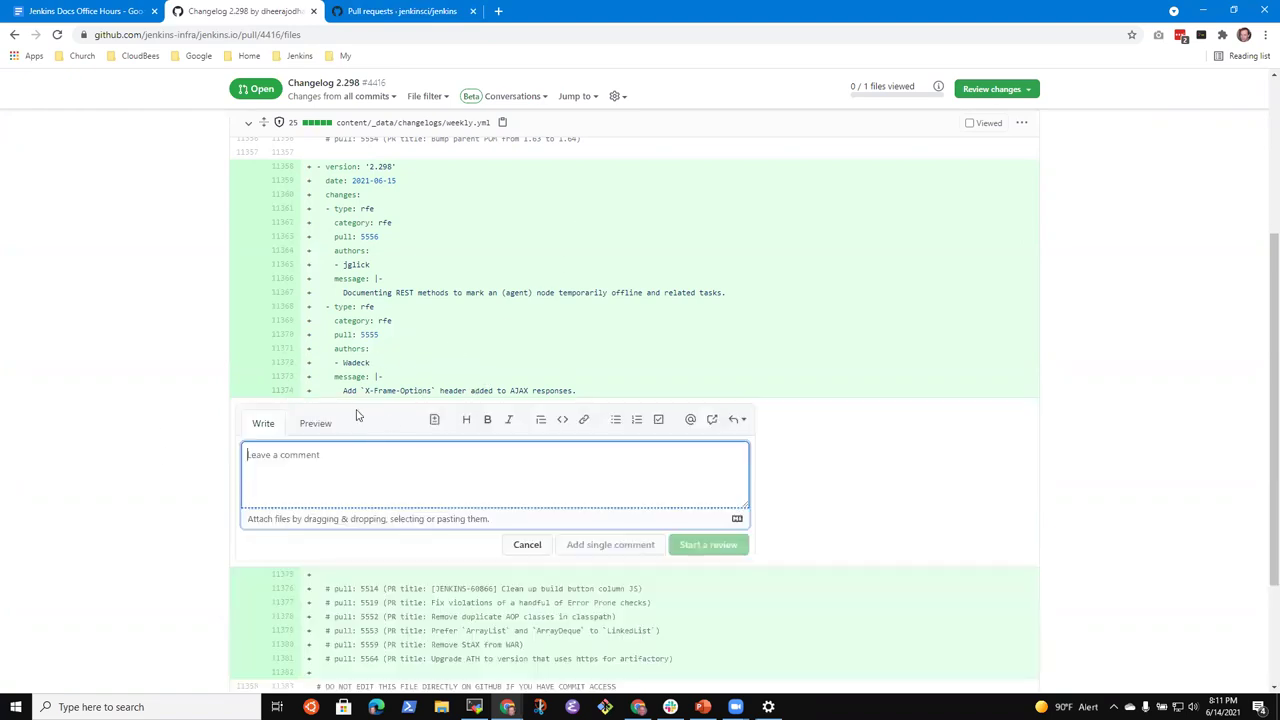
click(433, 420)
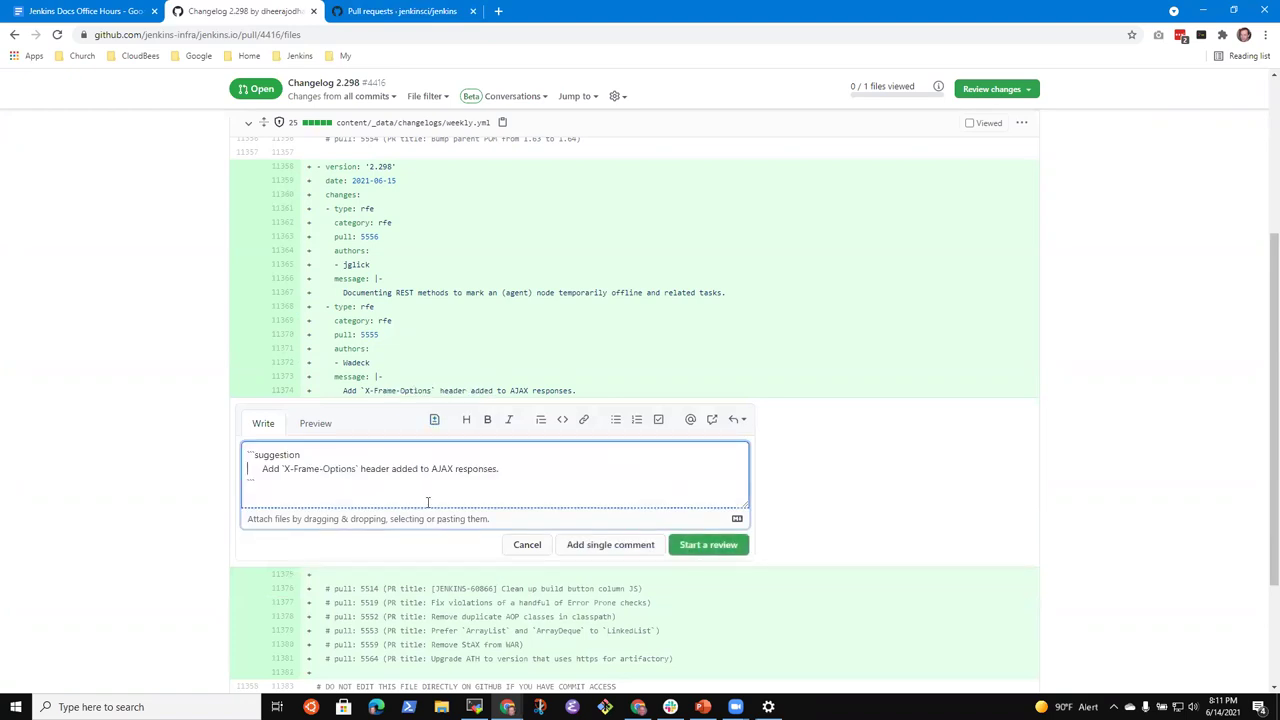
text(<code>)
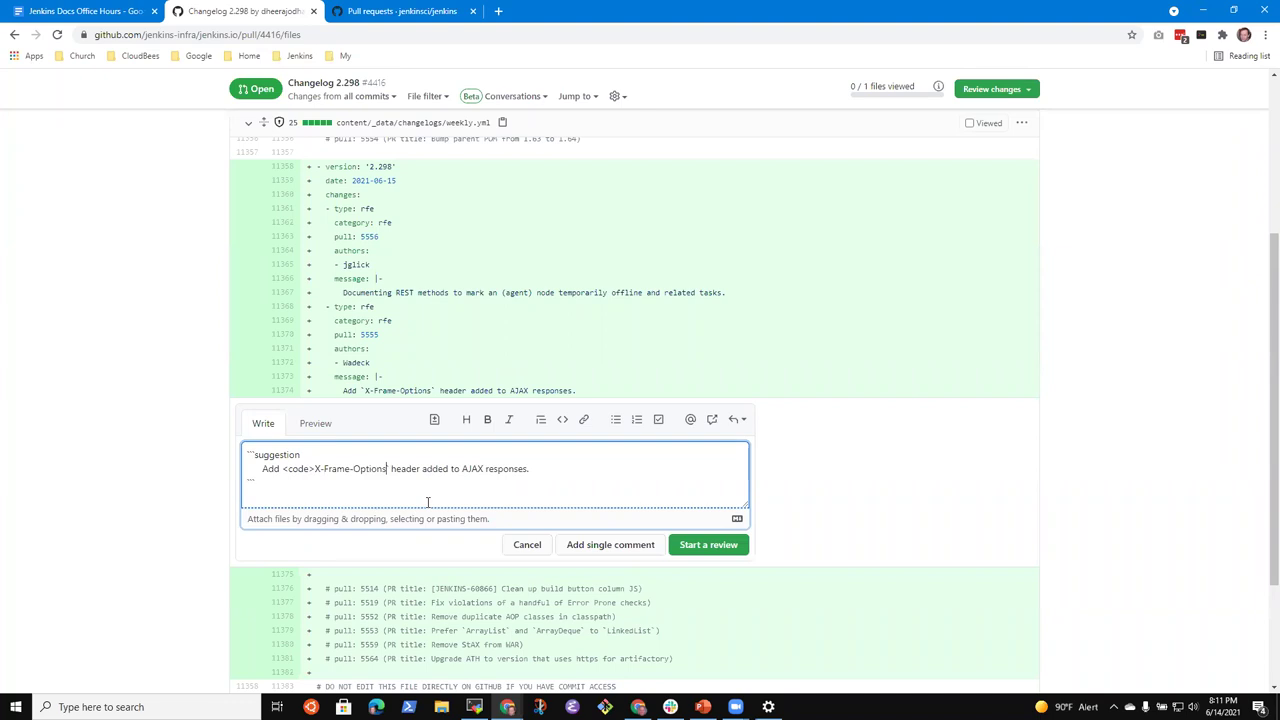
text(</code>)
Step: Put the note "needs to convert backquotes to <code> tag" above the suggestion and start a review with it
key(Return)
key(Up)
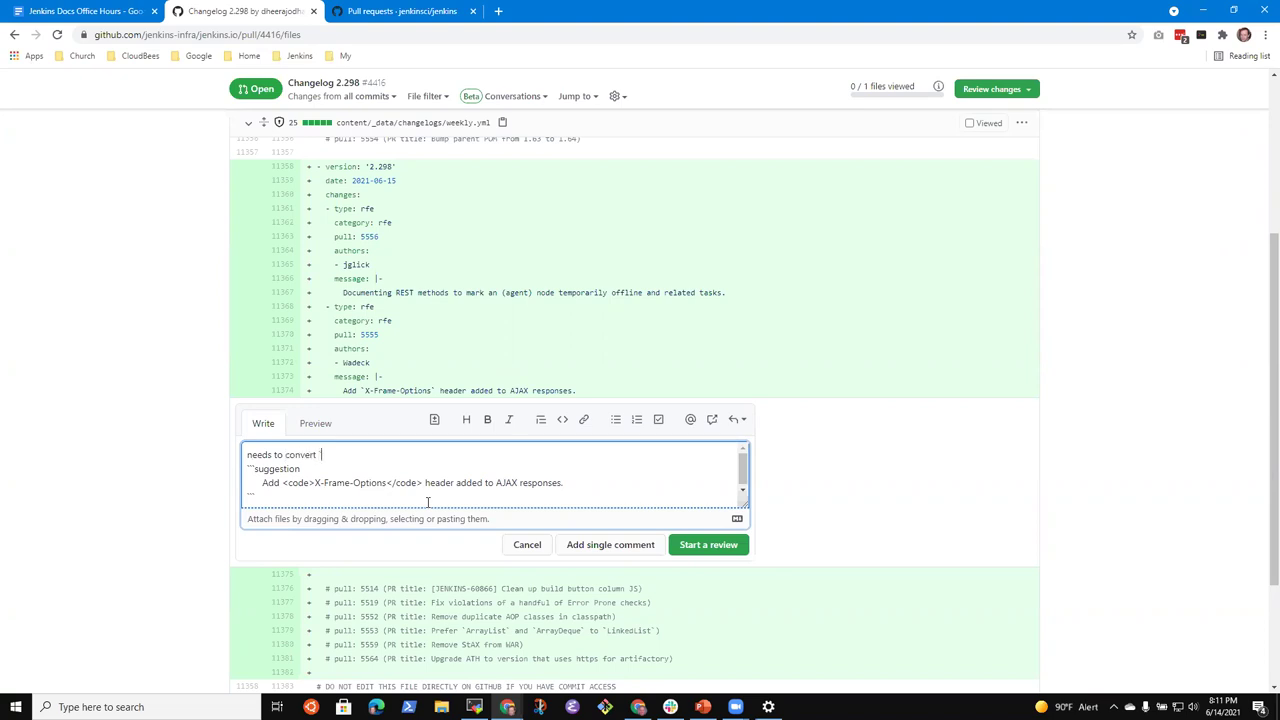
text(needs to convert bak)
key(BackSpace)
text(ckquotes to <coo)
click(704, 548)
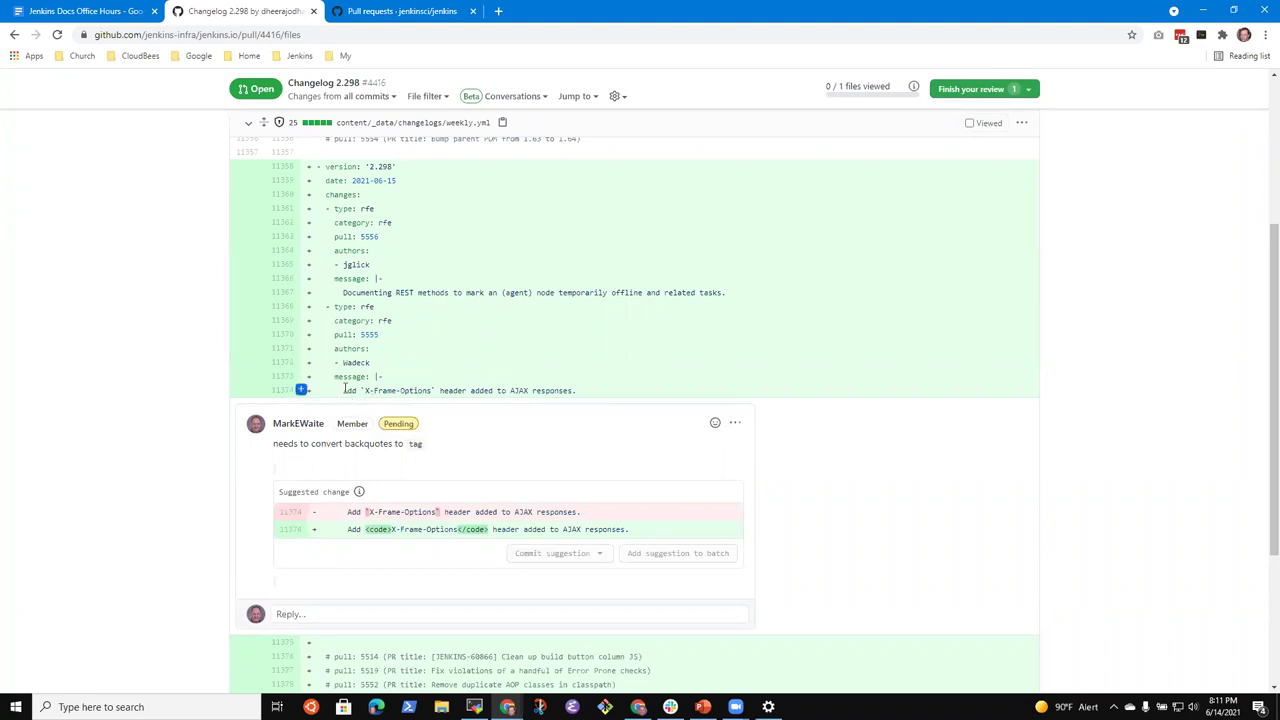
Step: Edit the pending X-Frame-Options suggestion to drop the word "added" after "header" and update the comment
drag(344, 390, 557, 388)
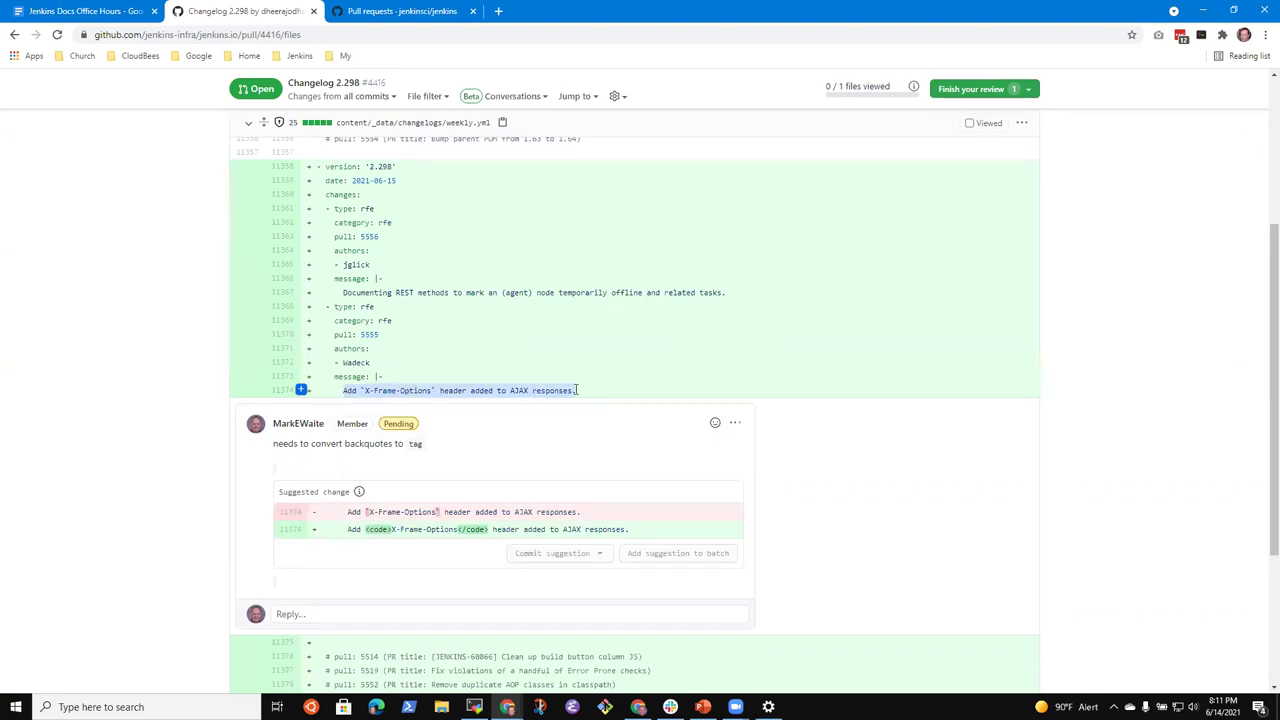
click(360, 391)
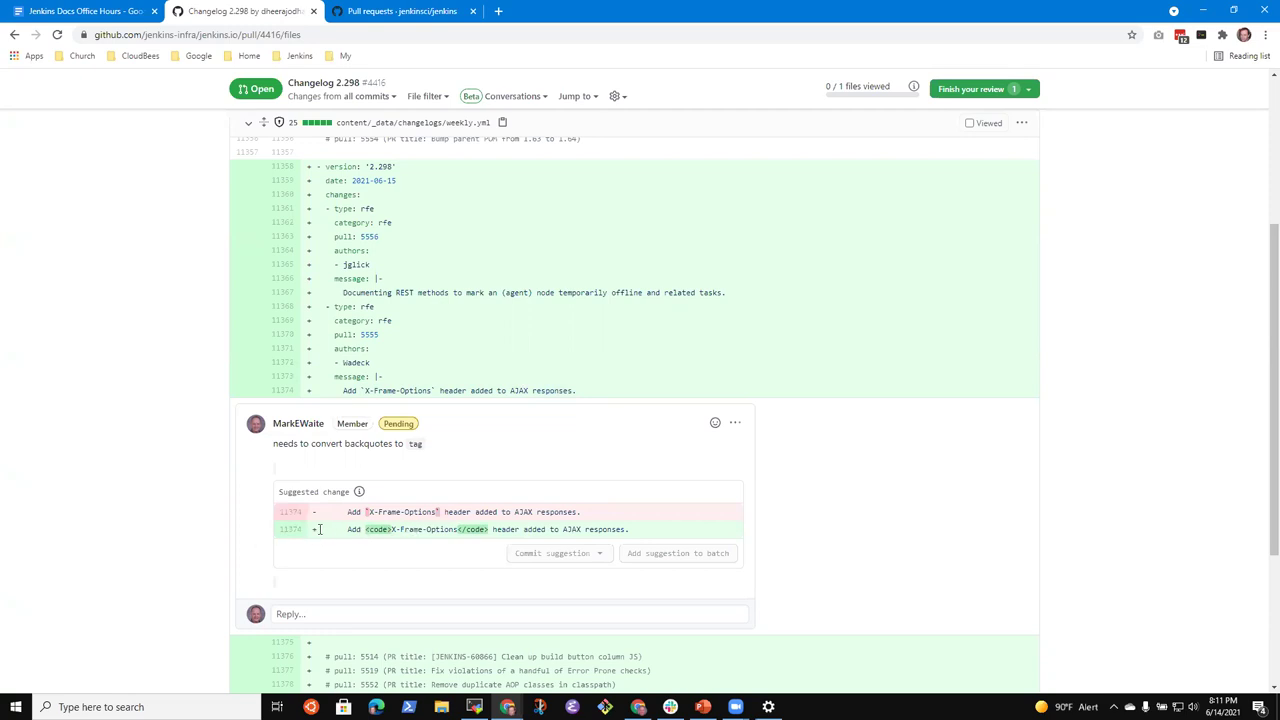
click(736, 424)
click(645, 446)
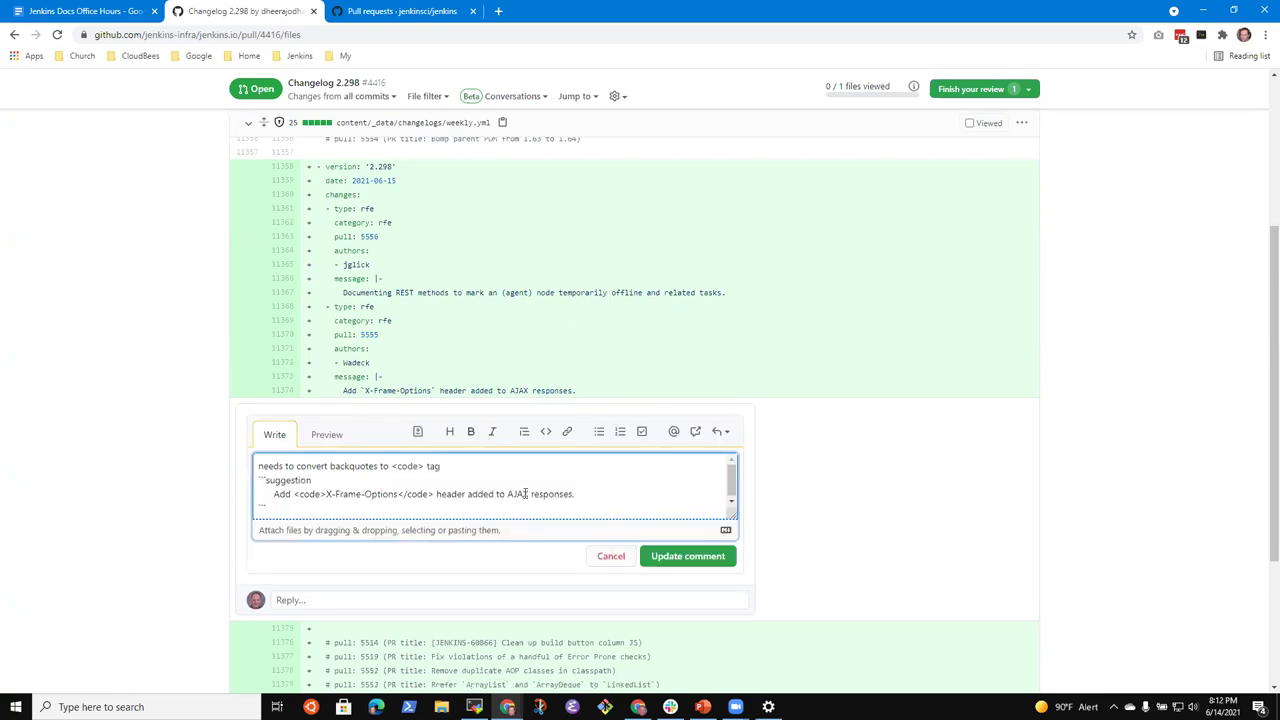
double_click(482, 494)
key(BackSpace)
click(690, 558)
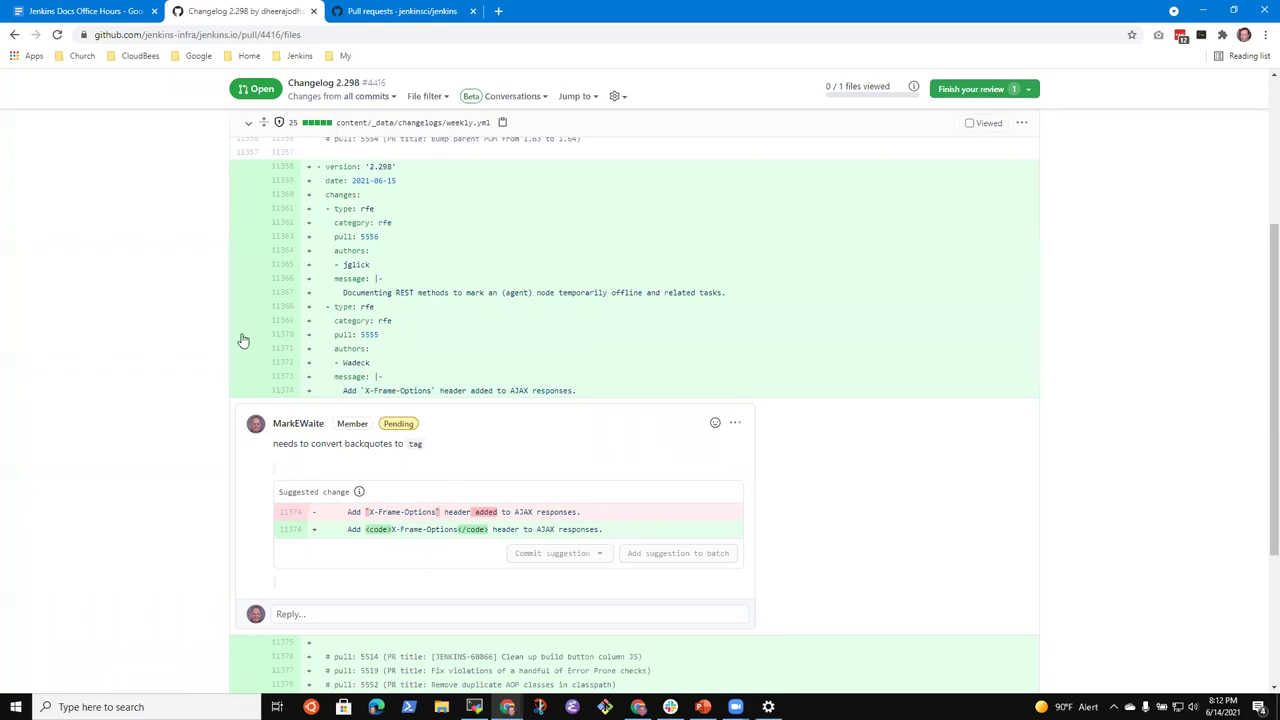
Step: Add a review suggestion on the REST methods message line that changes "Documenting" to "Document"
click(301, 292)
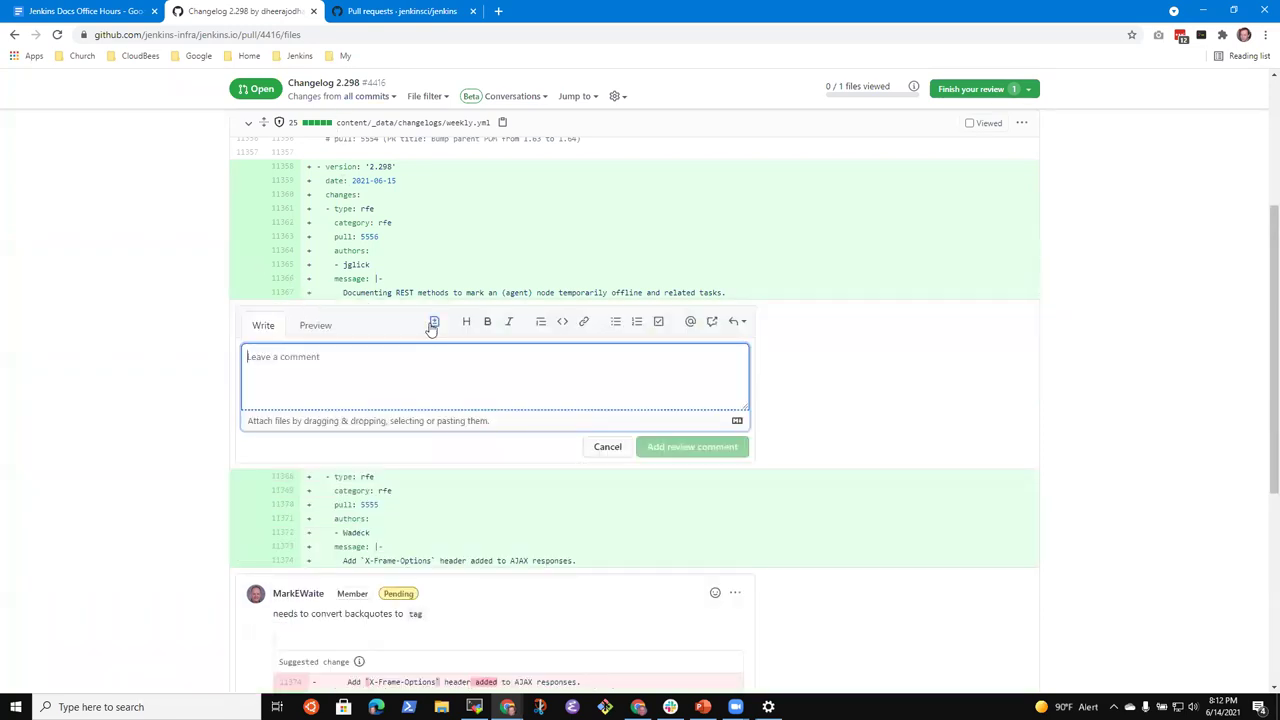
click(434, 321)
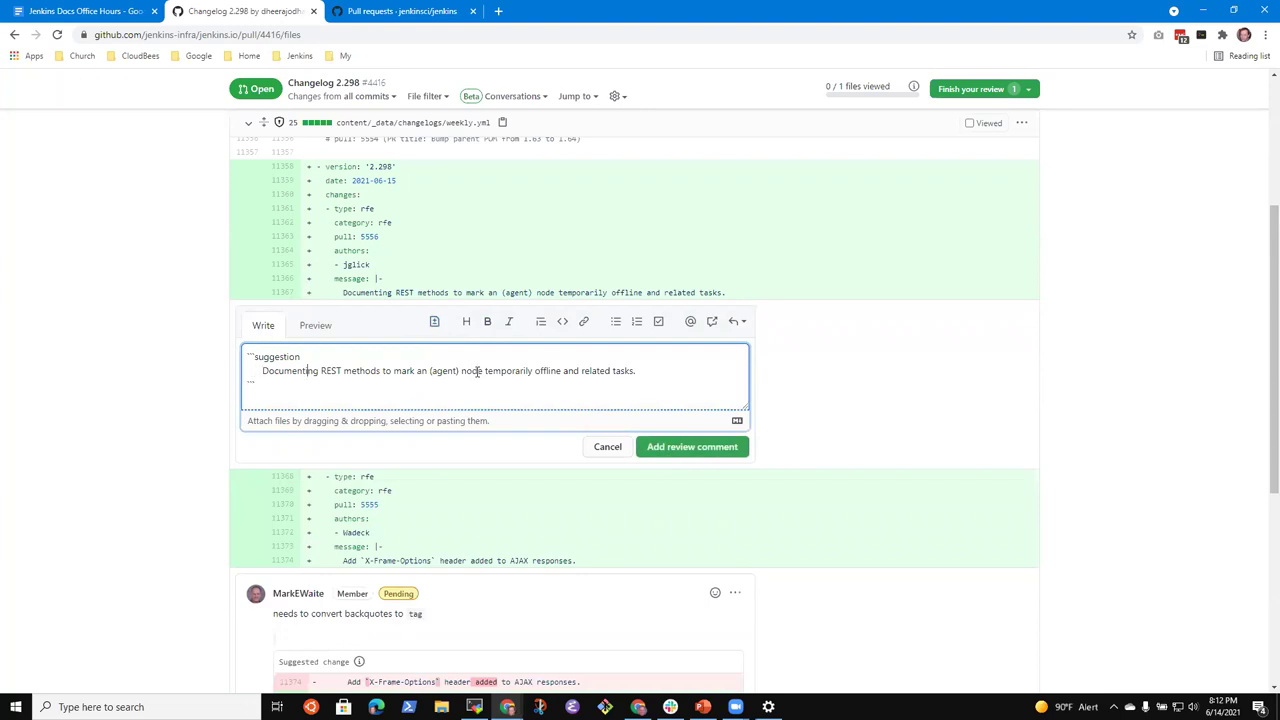
key(Delete)
key(BackSpace)
key(BackSpace)
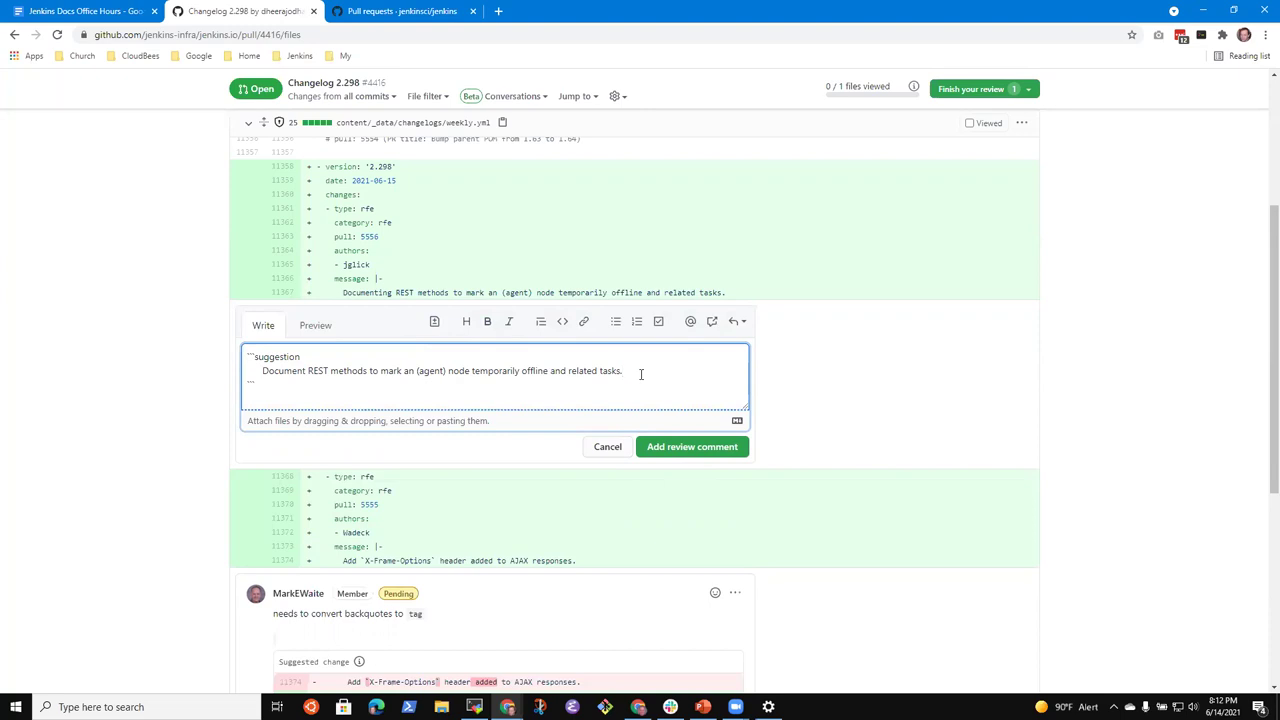
click(708, 451)
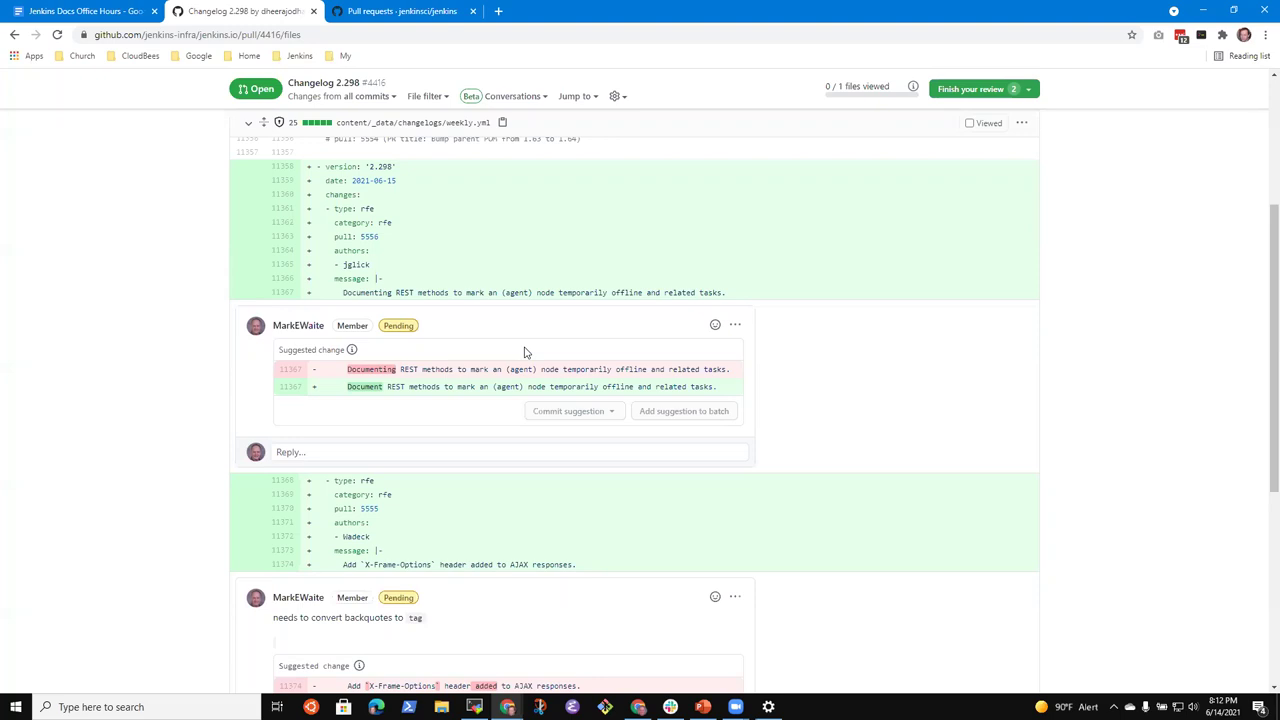
Step: Submit the review of Changelog 2.298 as an approval with the comment "Minor phrasing changes proposed"
scroll(527, 352, down, 3)
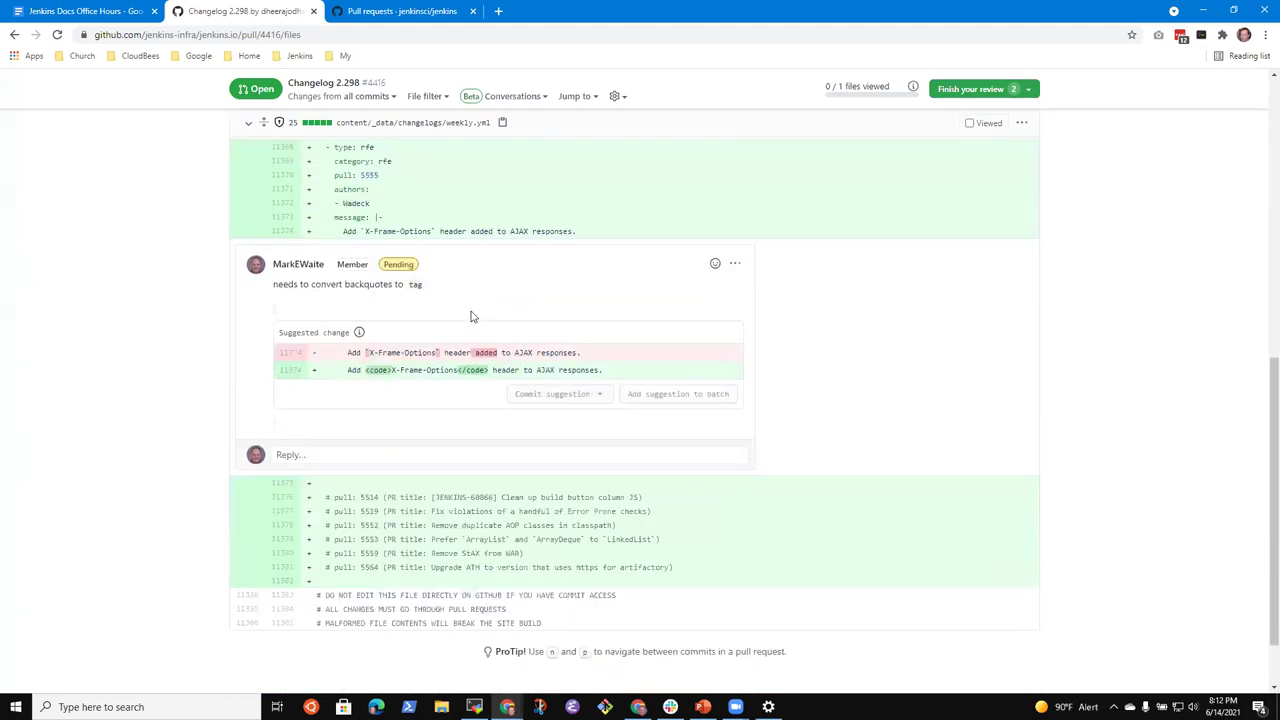
scroll(394, 394, down, 1)
scroll(504, 390, up, 6)
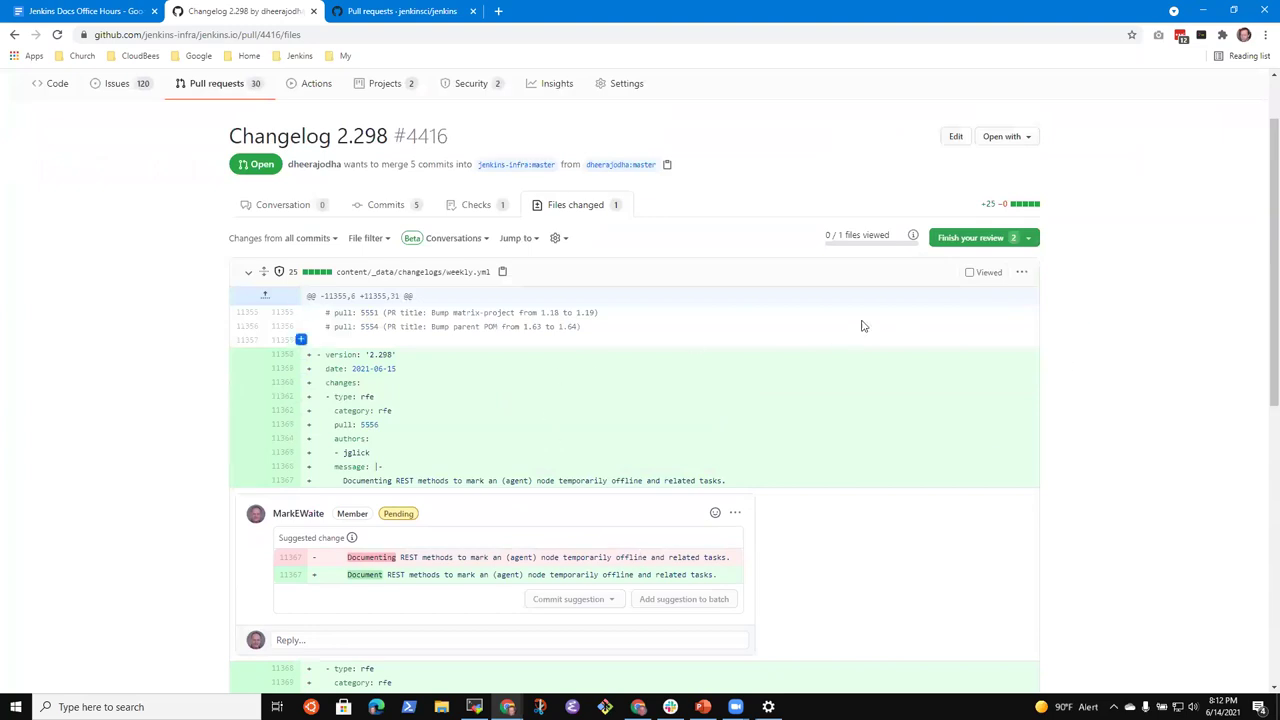
click(972, 238)
click(629, 443)
click(724, 340)
text(Minor p)
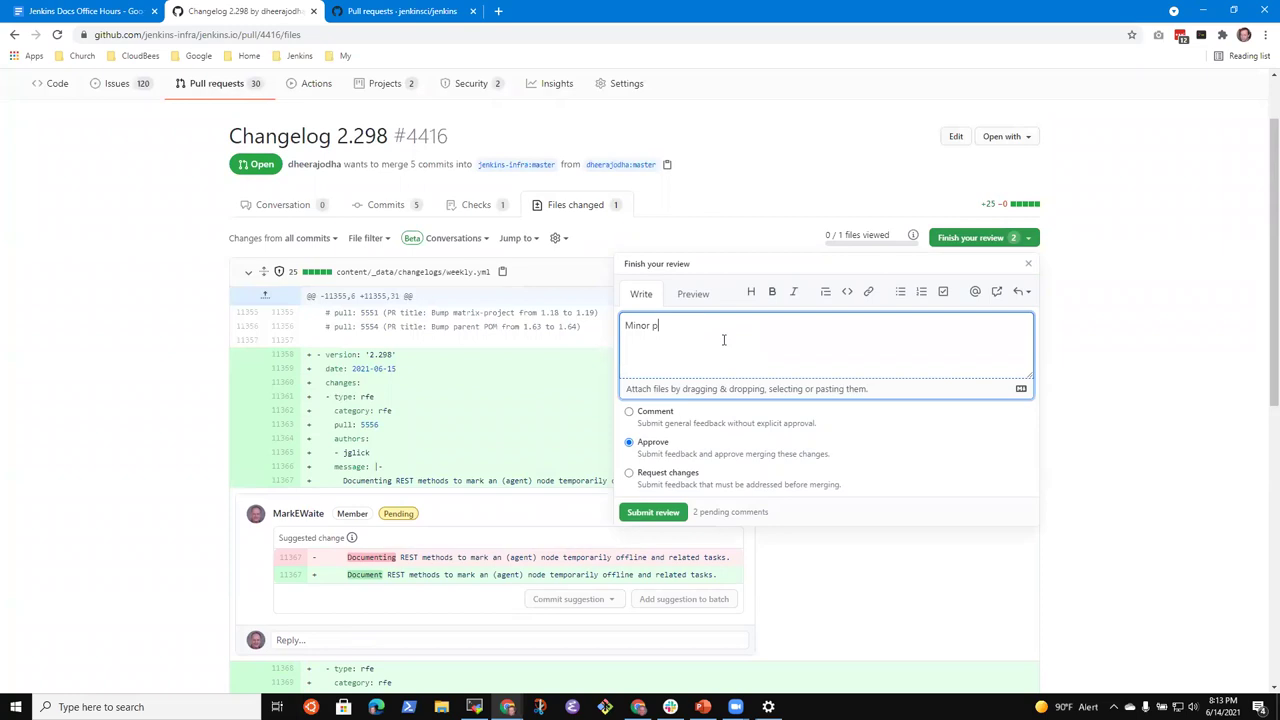
text(hrasing changes proposed)
click(656, 514)
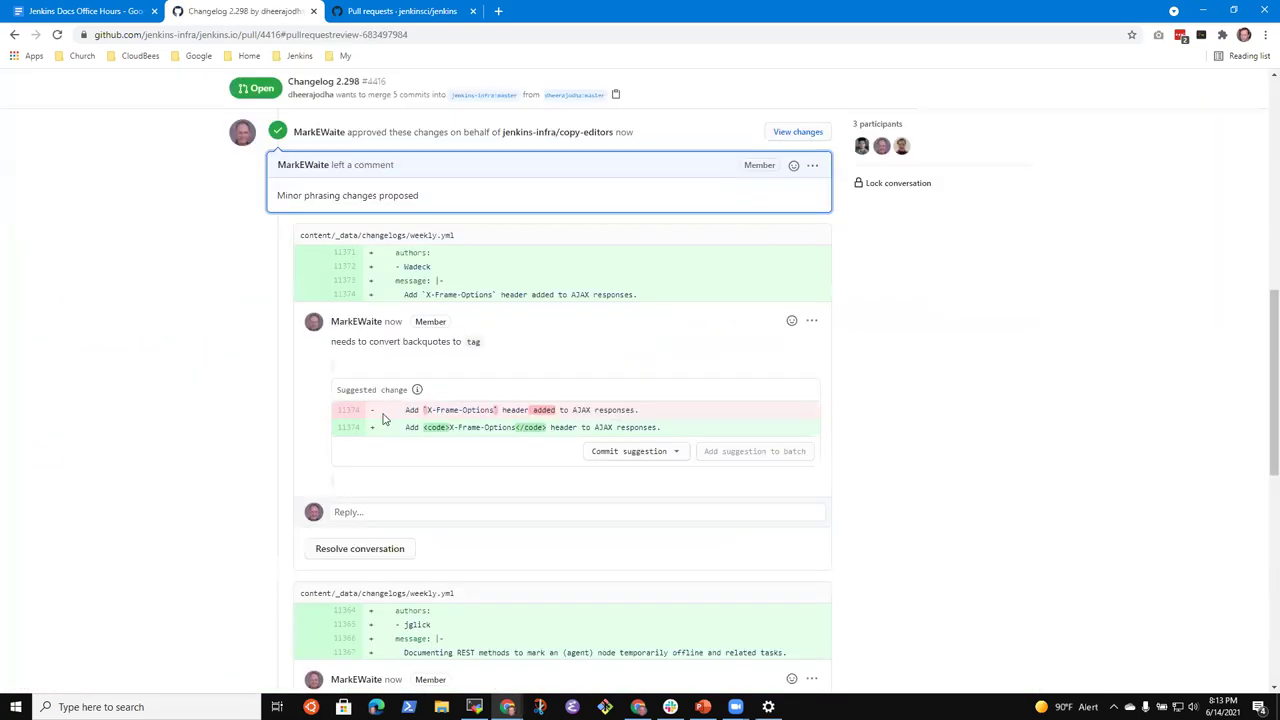
Step: Examine the submitted review's two suggested changes and the merge checks in the pull request conversation
scroll(472, 458, down, 3)
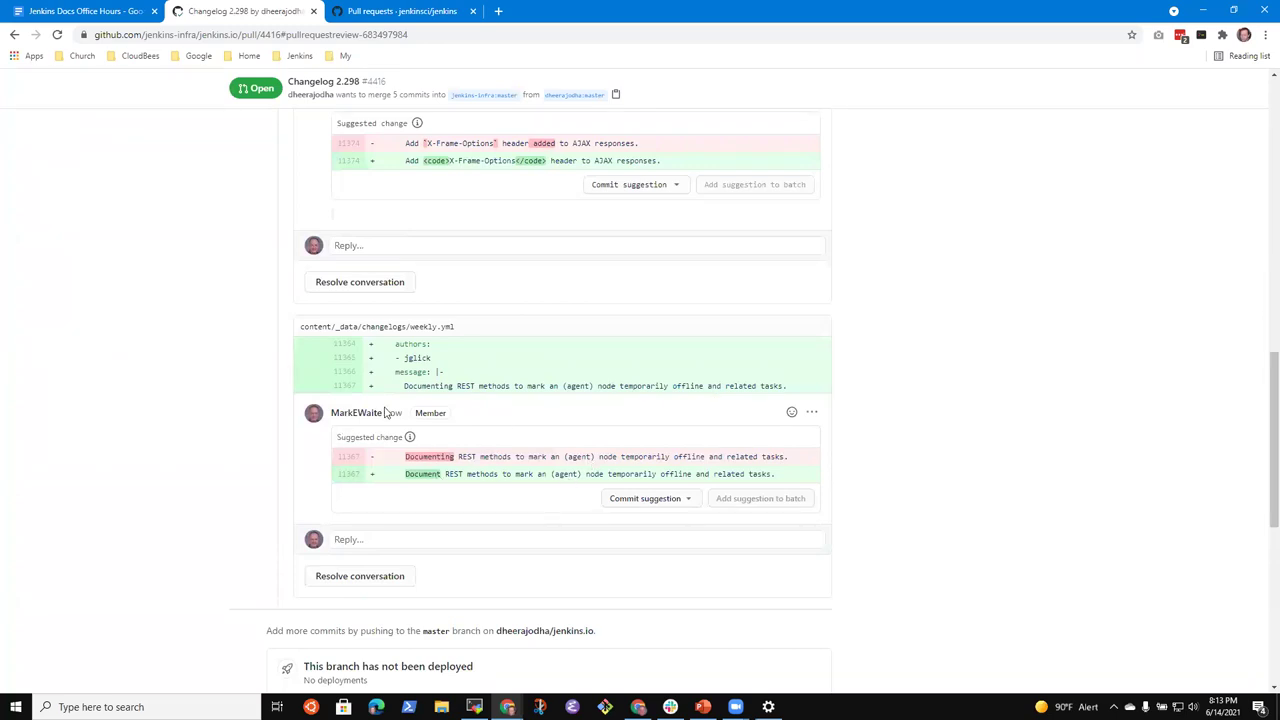
scroll(649, 414, up, 4)
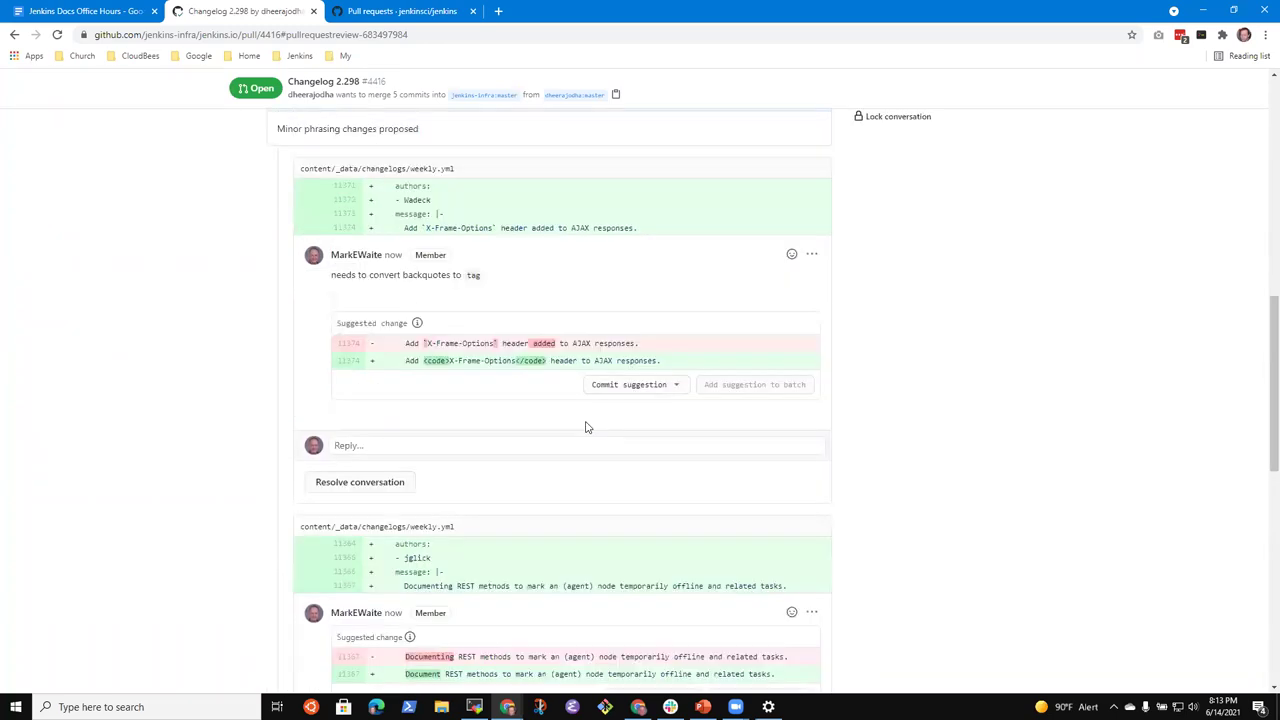
scroll(623, 428, down, 5)
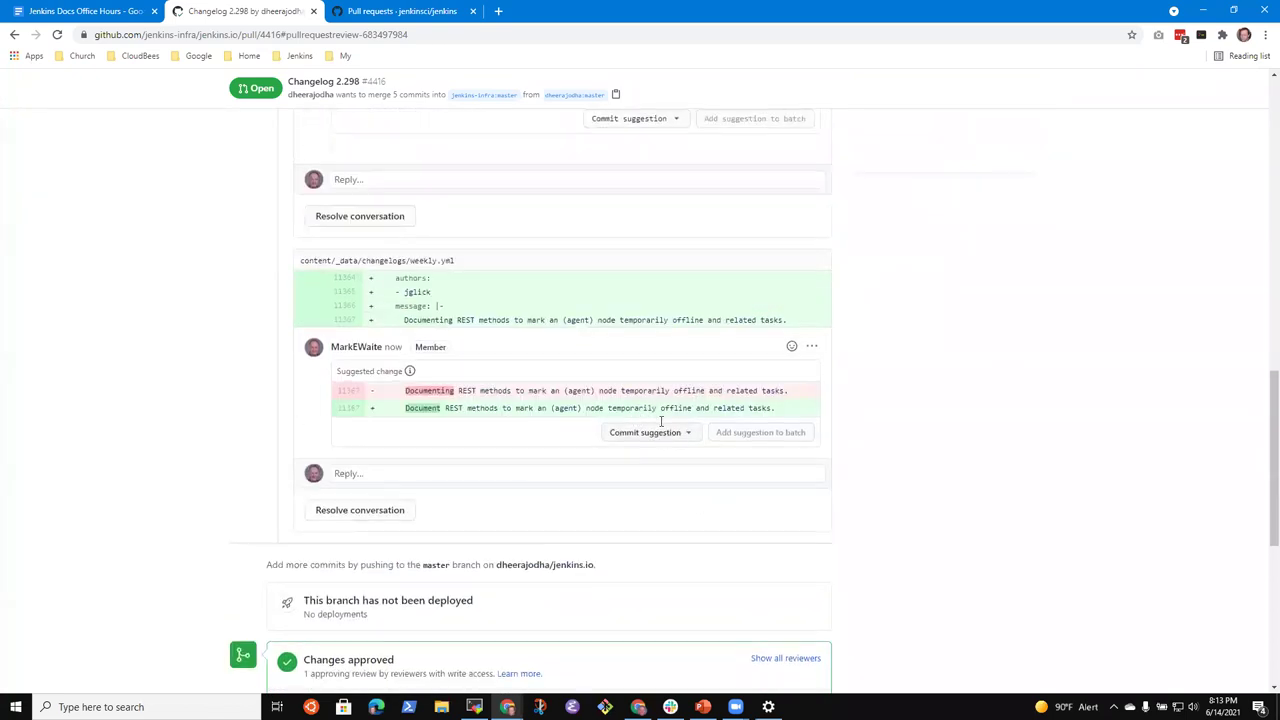
scroll(665, 422, up, 2)
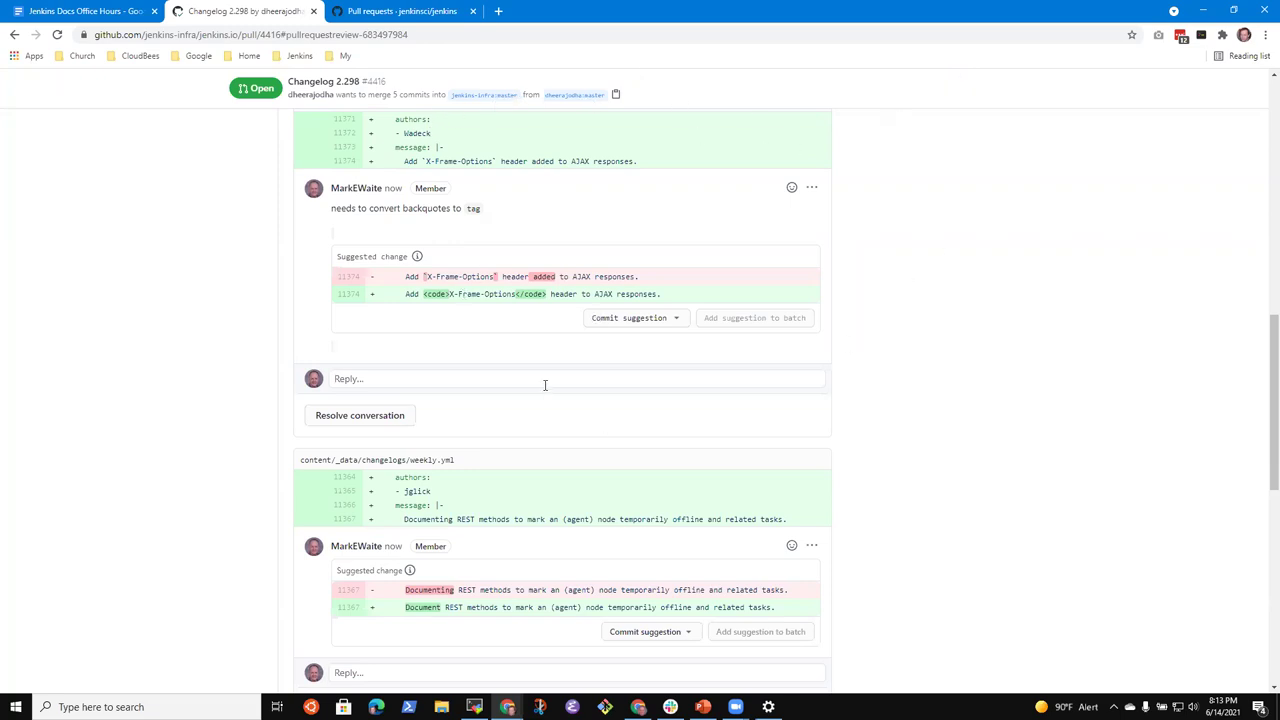
scroll(445, 418, down, 3)
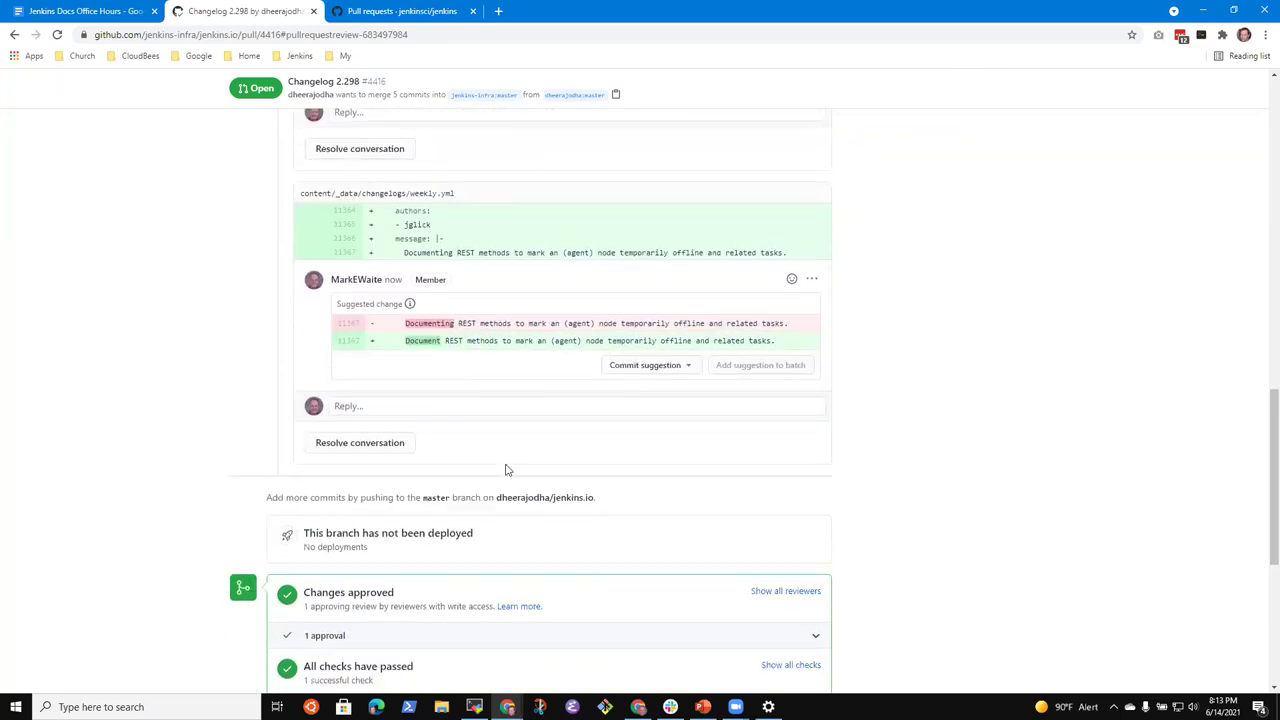
scroll(500, 445, down, 4)
scroll(500, 445, up, 10)
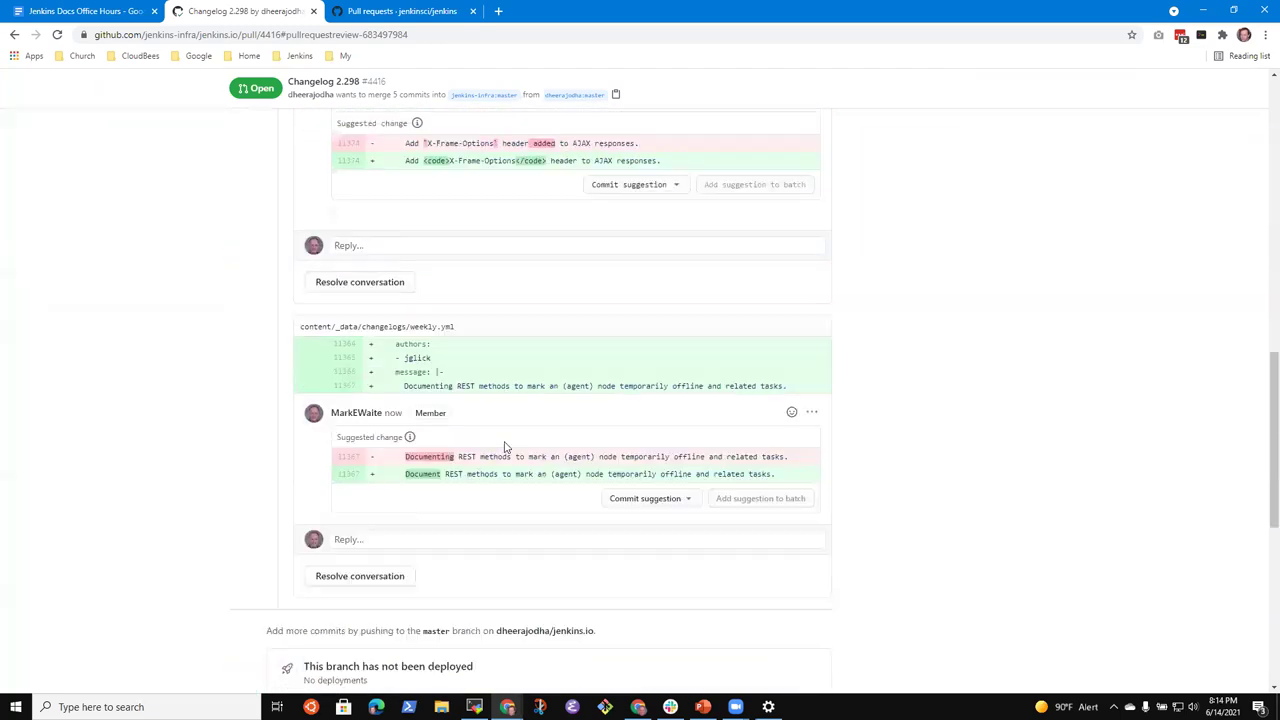
scroll(505, 450, up, 5)
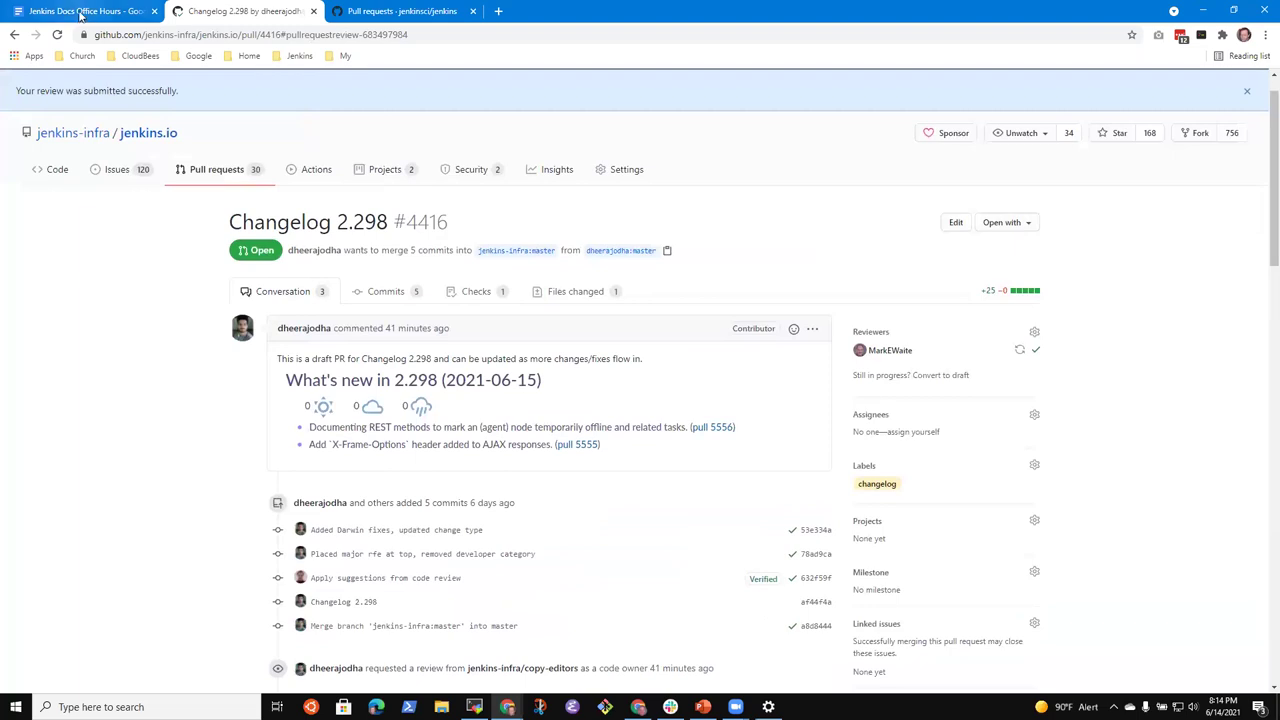
Step: In the Jenkins Docs Office Hours document, add the sub-item "Minor edits, looks good" under the 2.298 weekly release changelog PR agenda item
click(85, 11)
click(450, 354)
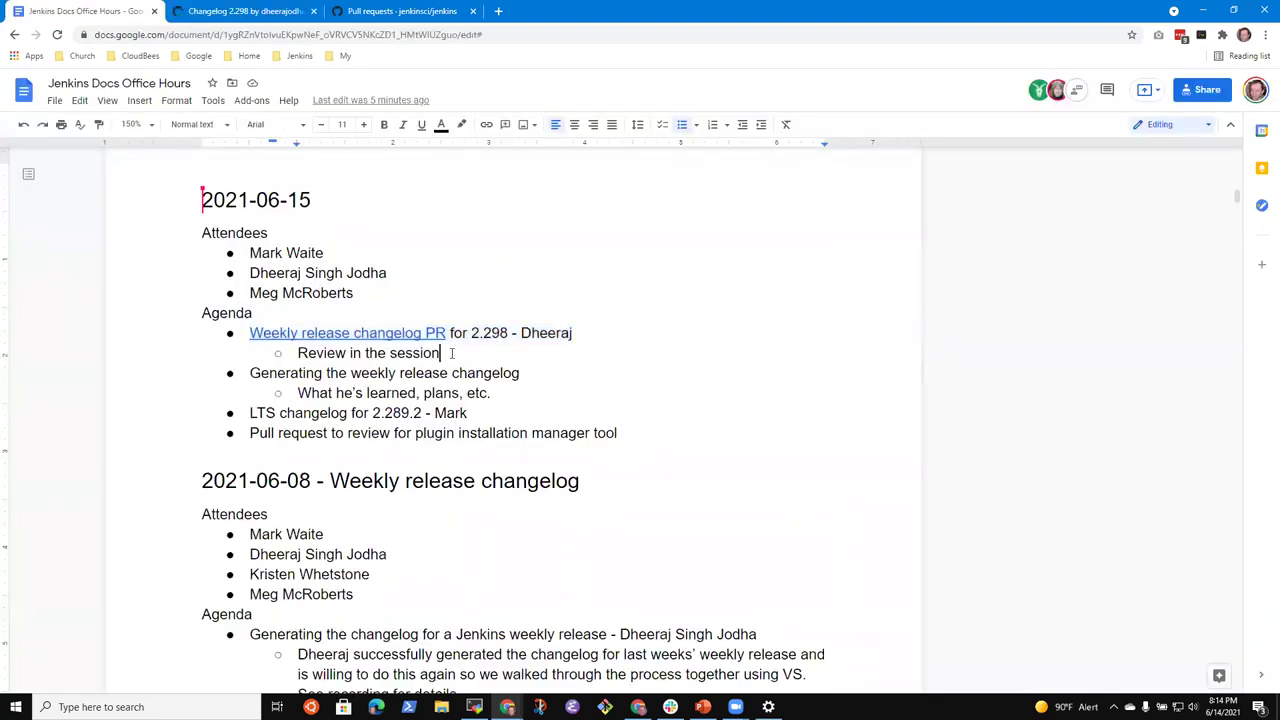
key(Return)
text(Minor edits, looks good)
key(Return)
key(BackSpace)
key(BackSpace)
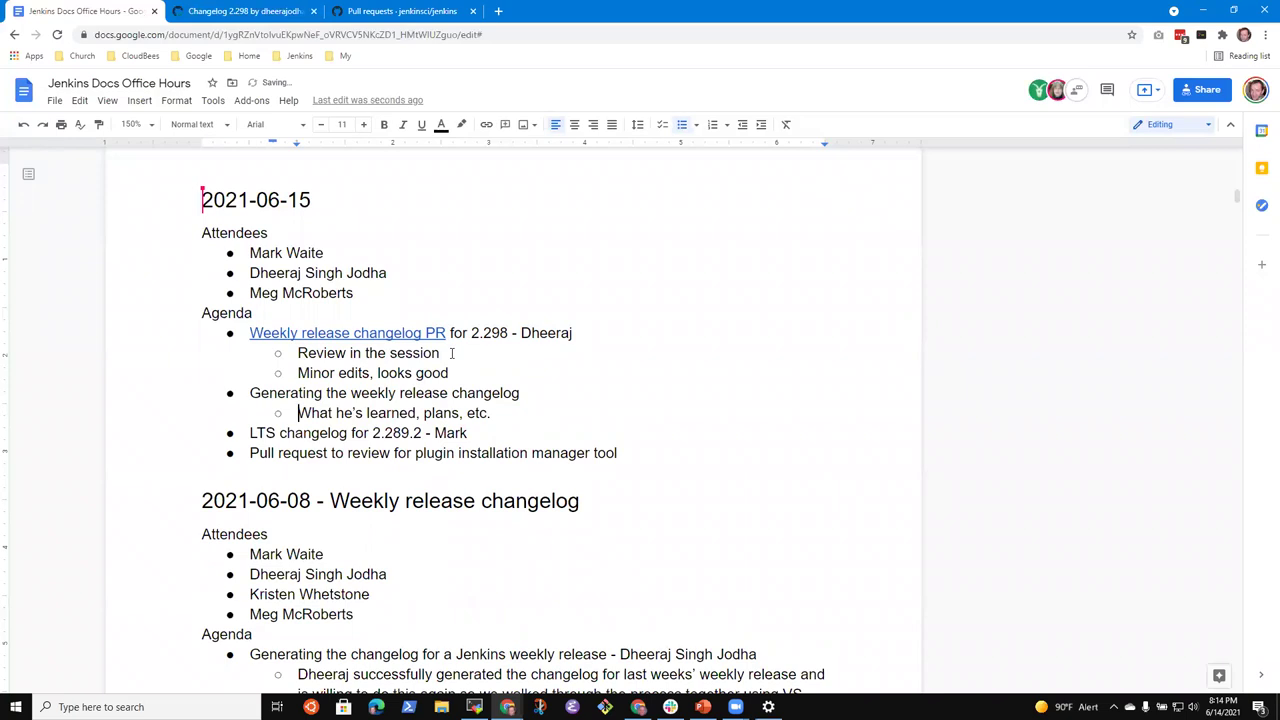
Step: Add the first sub-item "Revisit shortly before the release or shortly after release for current" under "Generating the weekly release changelog"
key(Return)
key(Up)
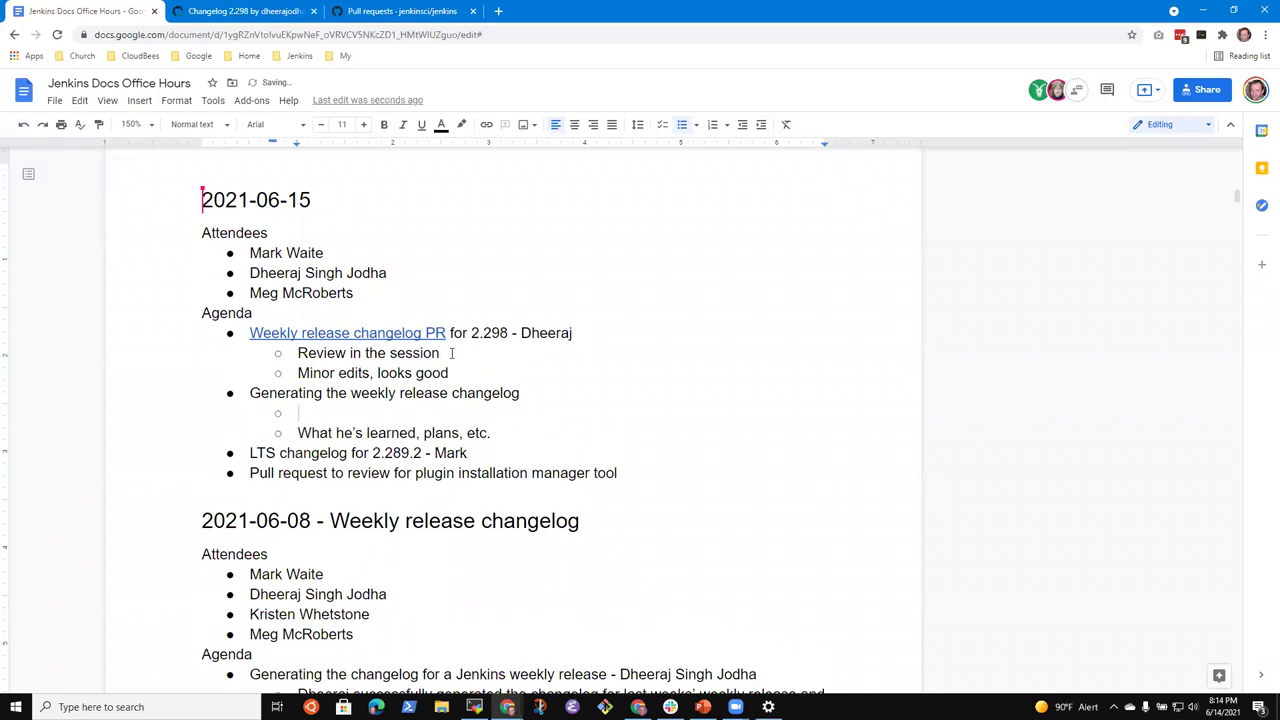
text(Revist)
key(BackSpace)
text(it shortl)
text(y before t)
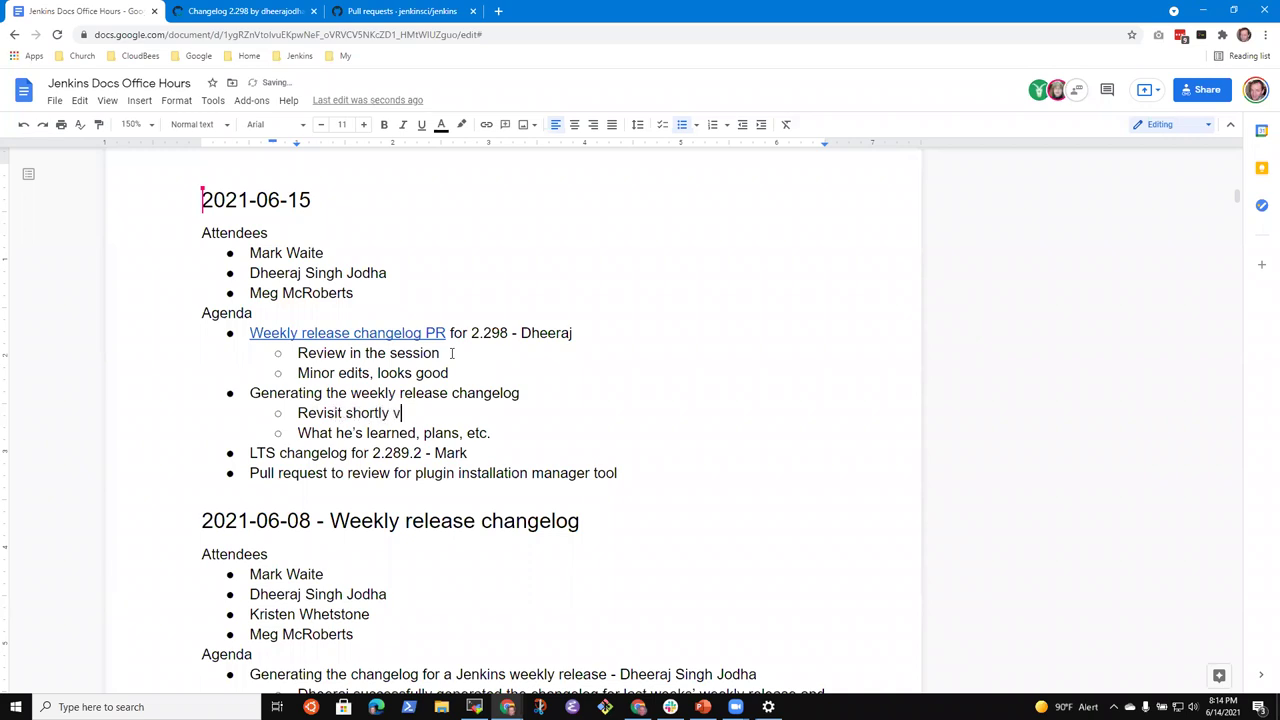
text(he release or shortly adf)
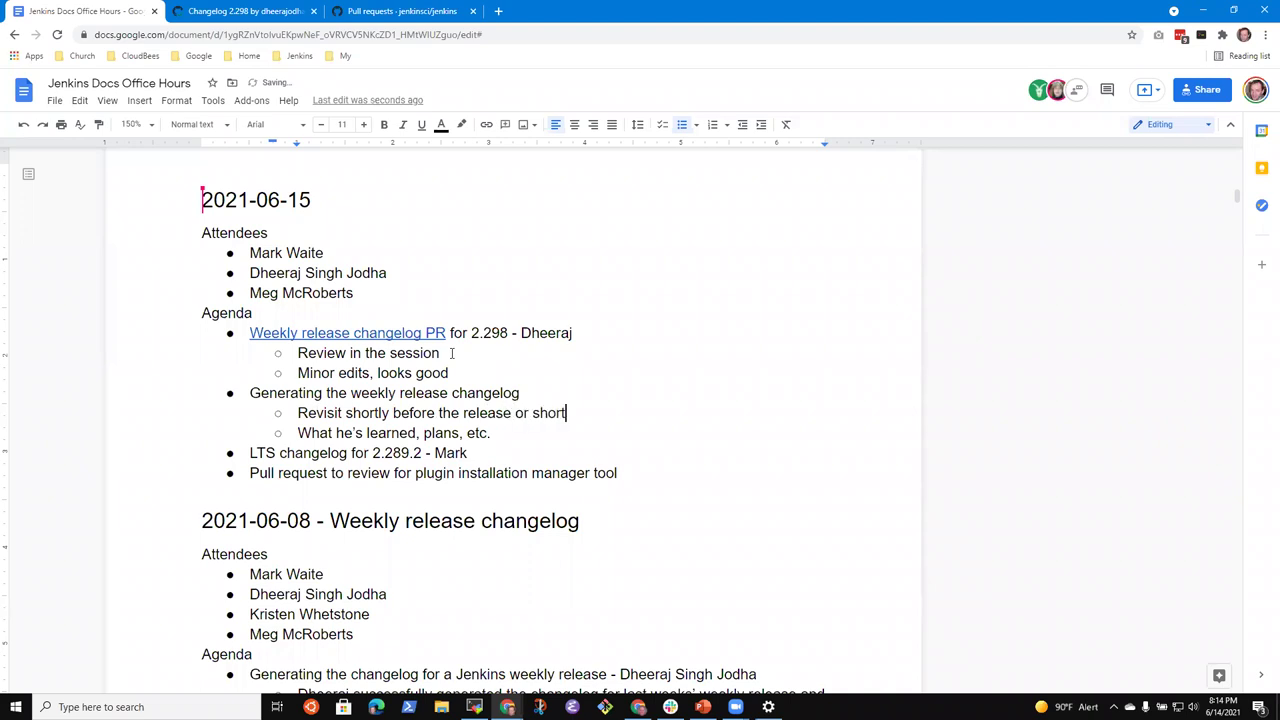
key(BackSpace)
key(BackSpace)
text(fter release for current)
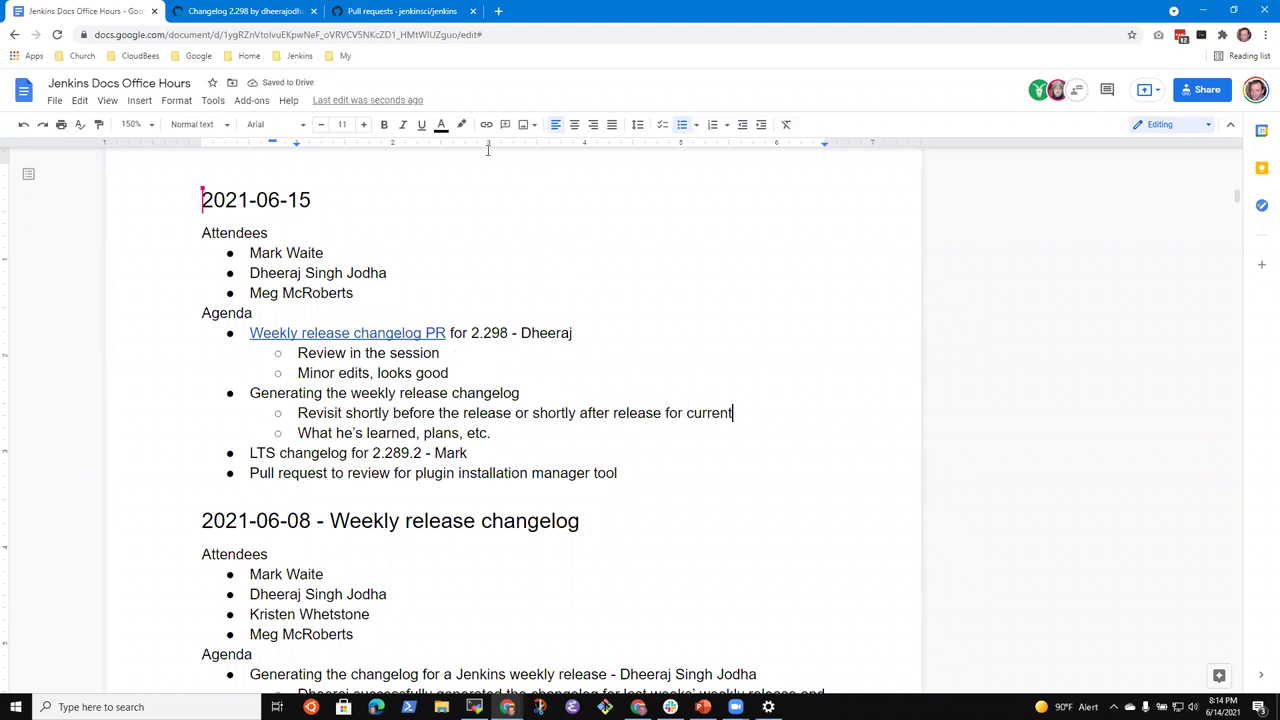
Step: Return to GitHub, list the closed pull requests of jenkins-infra/jenkins.io and open Changelog 2.297 (Updated)
click(245, 11)
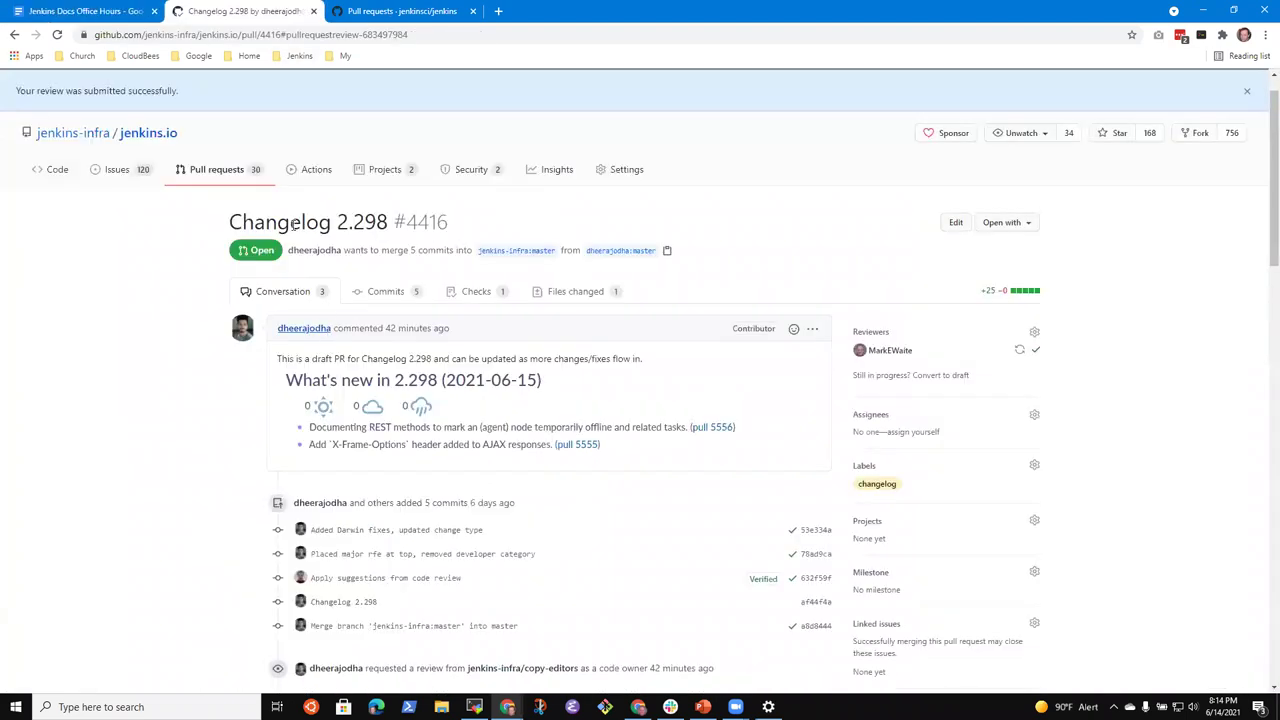
click(1247, 91)
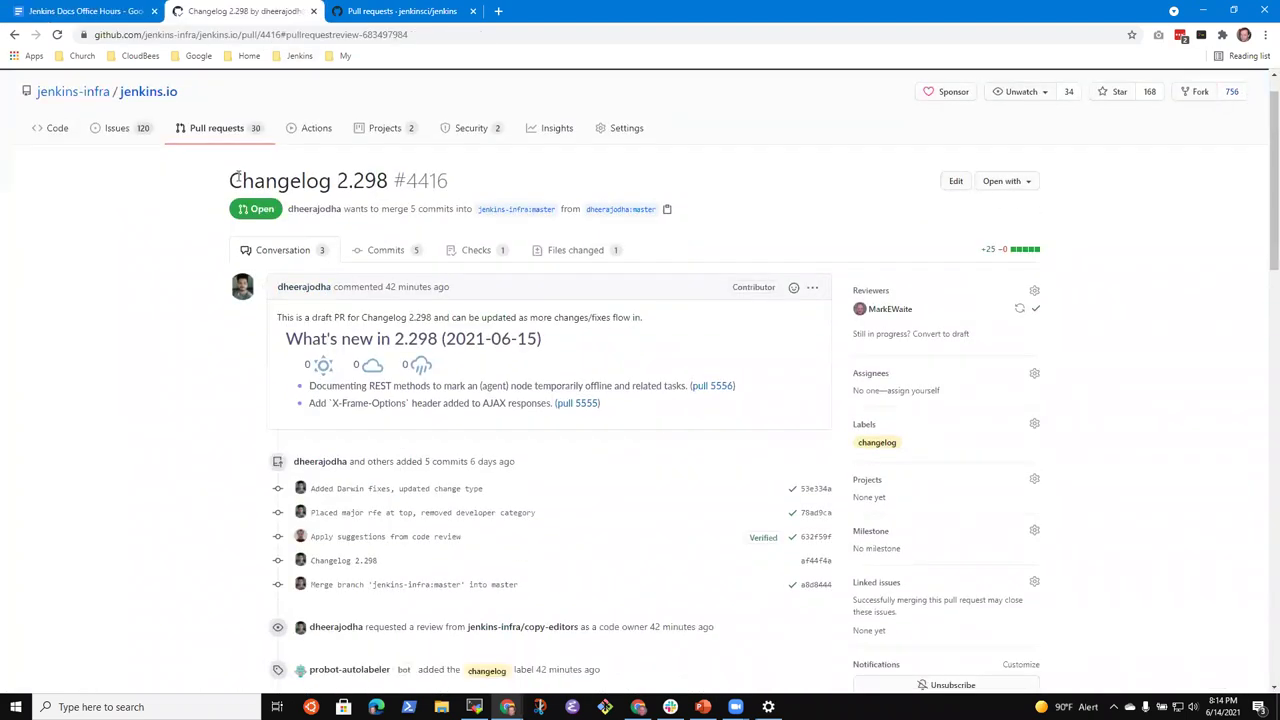
click(240, 129)
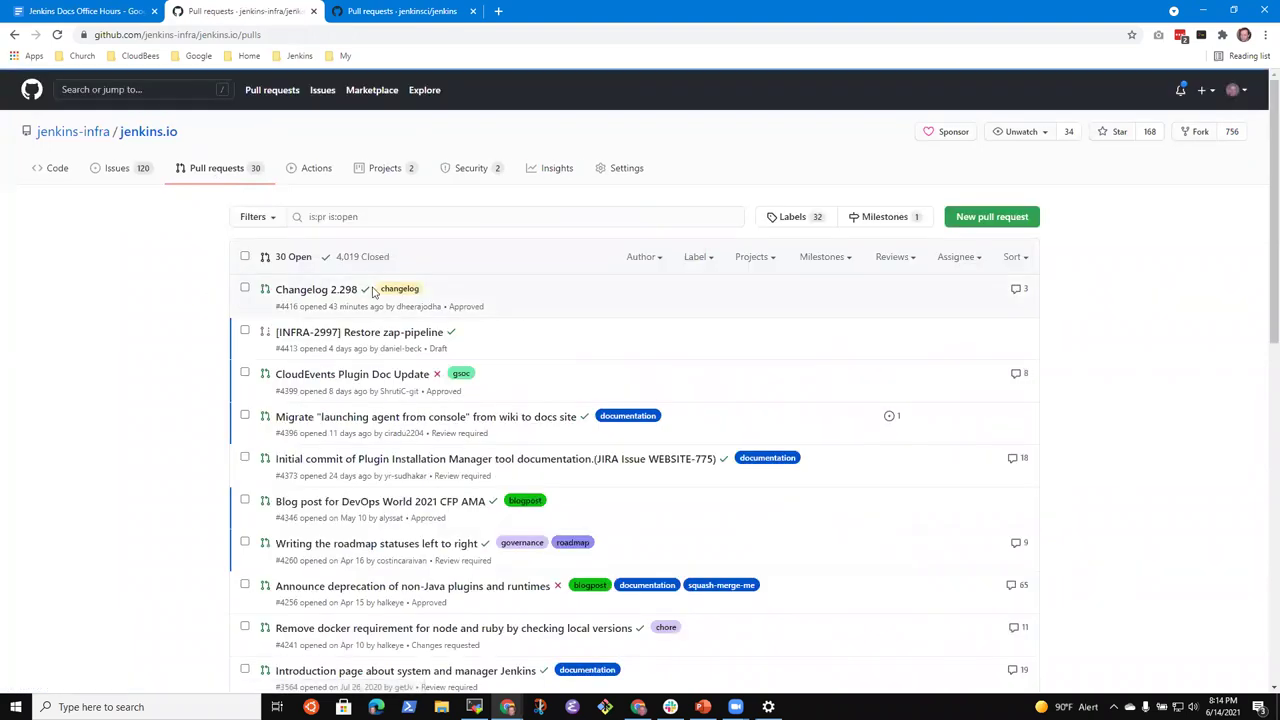
click(360, 257)
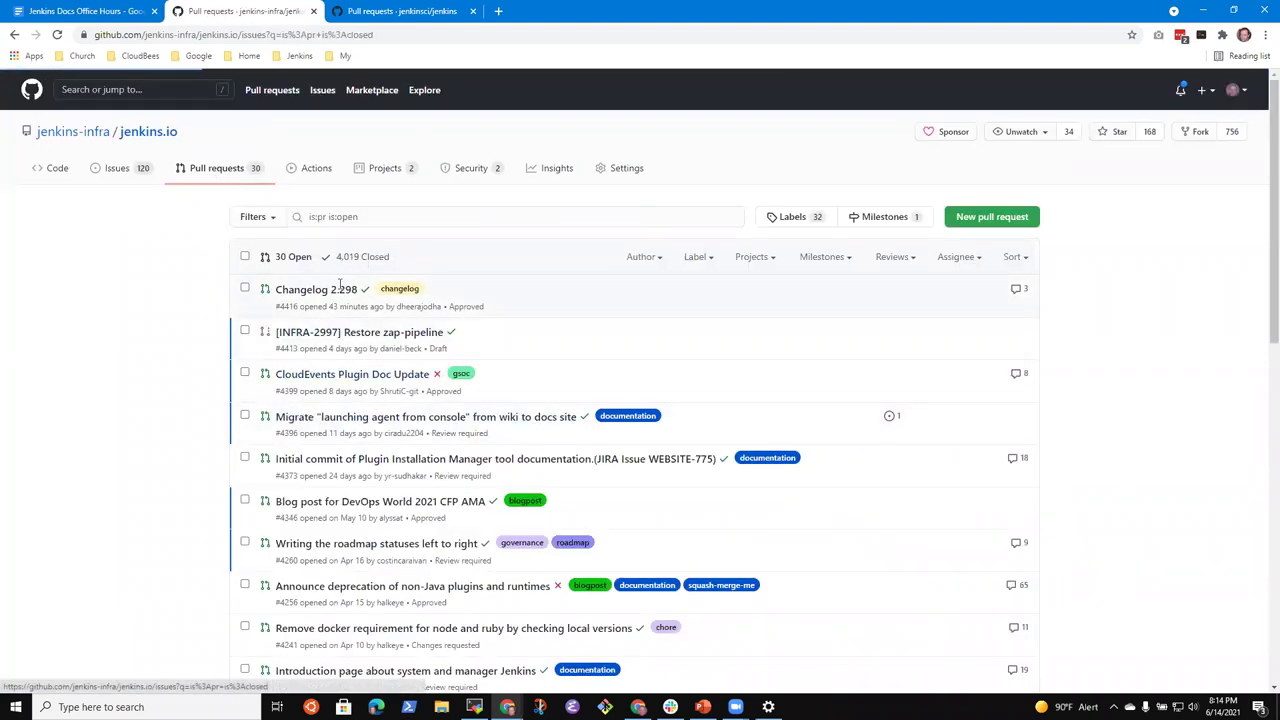
scroll(226, 397, down, 1)
click(334, 383)
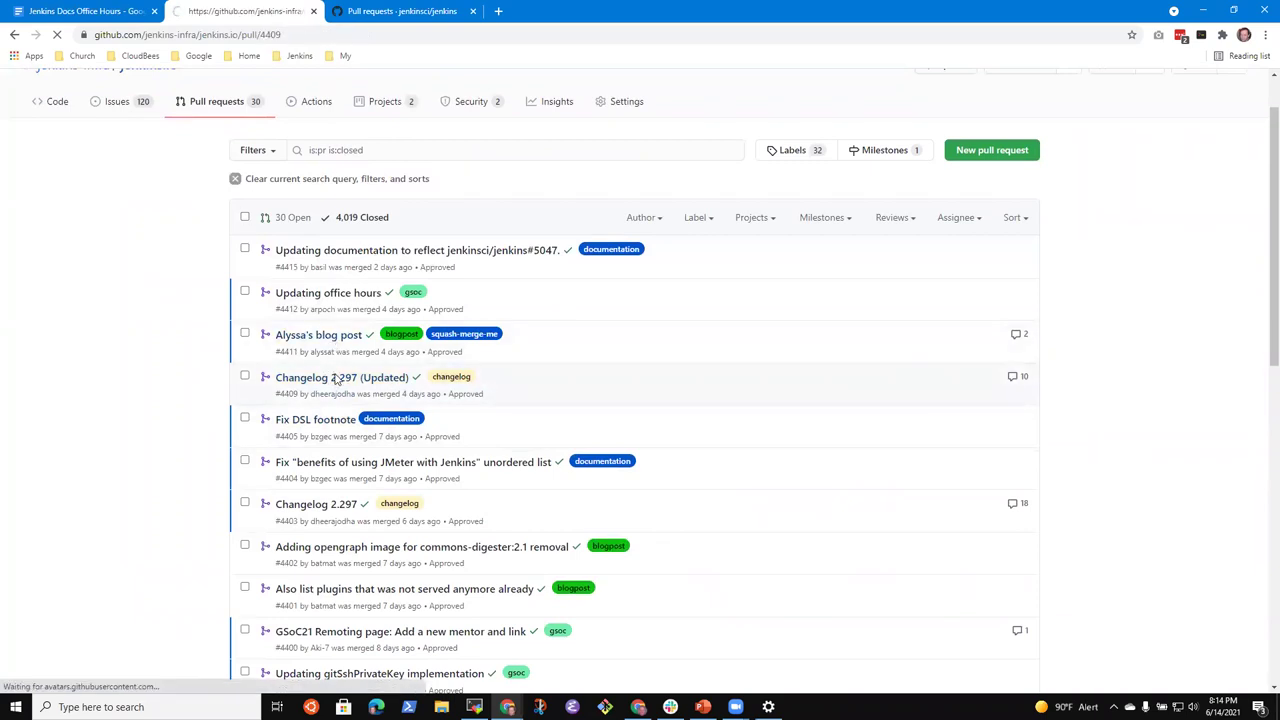
Step: Examine the review thread about placing the major rfe entry first and removing the developer category in Changelog 2.297 (Updated)
scroll(372, 450, down, 4)
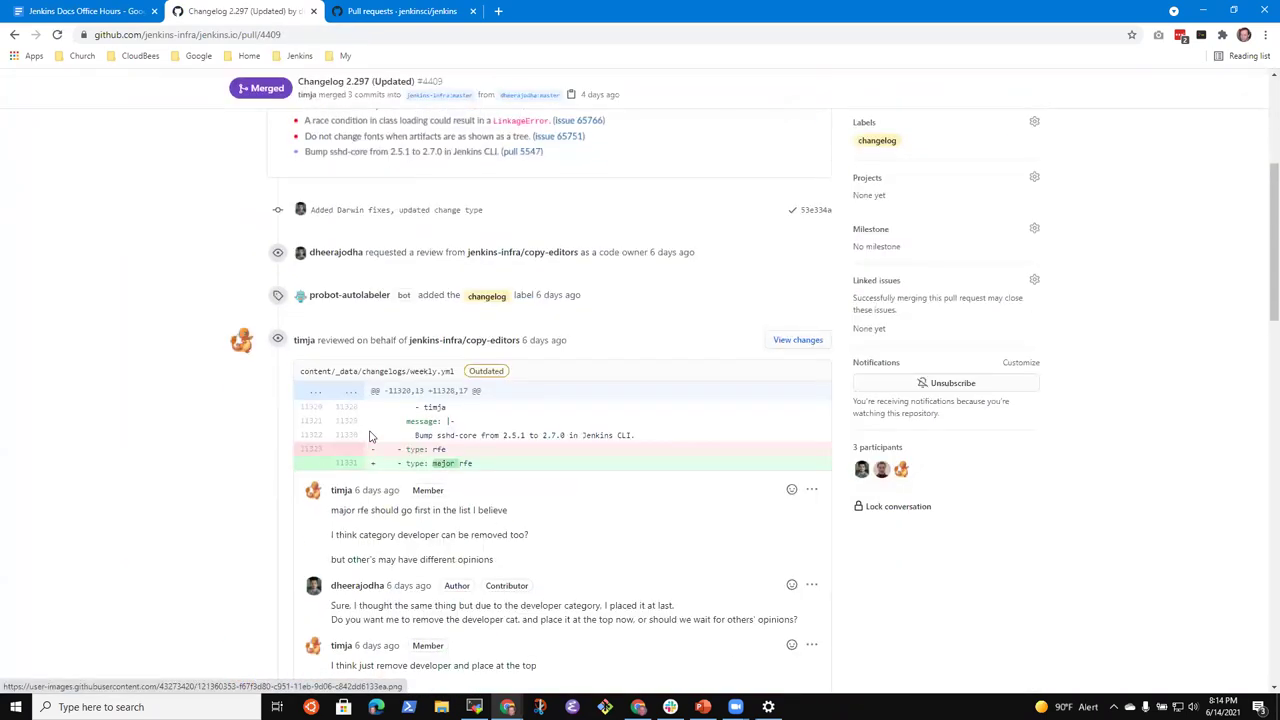
scroll(362, 436, down, 3)
scroll(460, 320, up, 2)
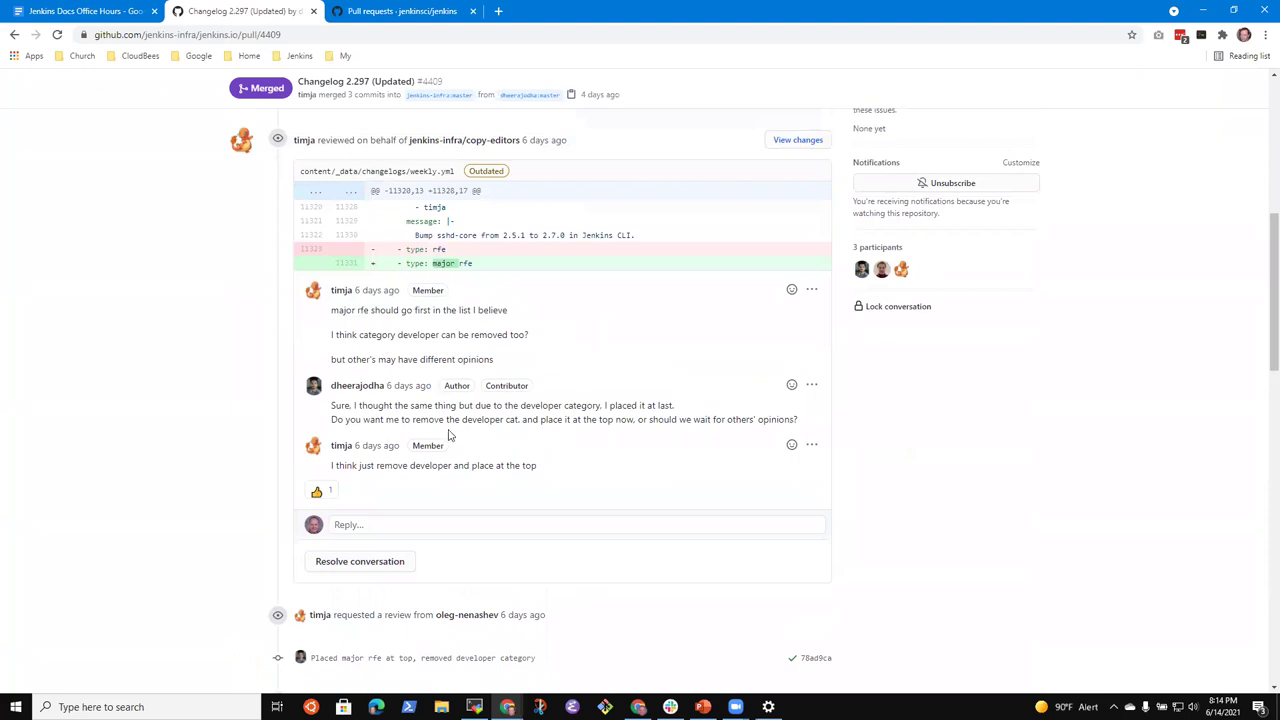
scroll(448, 436, down, 1)
scroll(325, 348, up, 2)
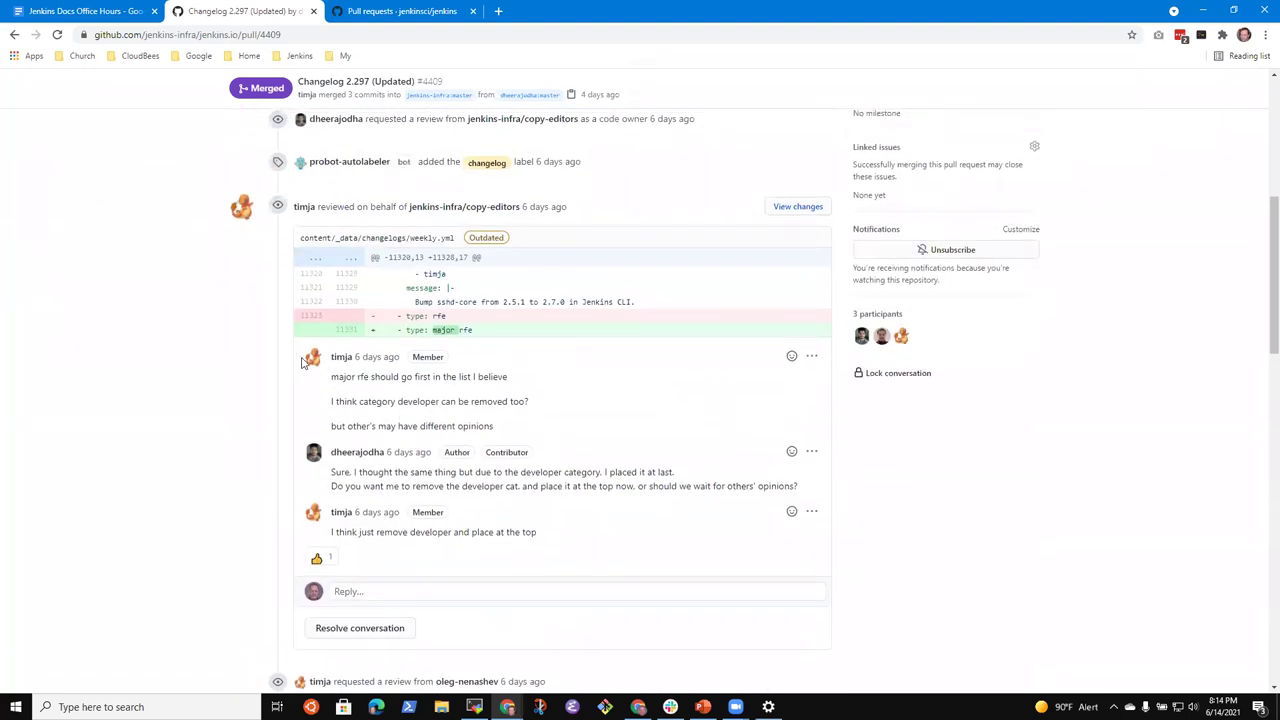
drag(330, 357, 400, 358)
drag(417, 405, 545, 535)
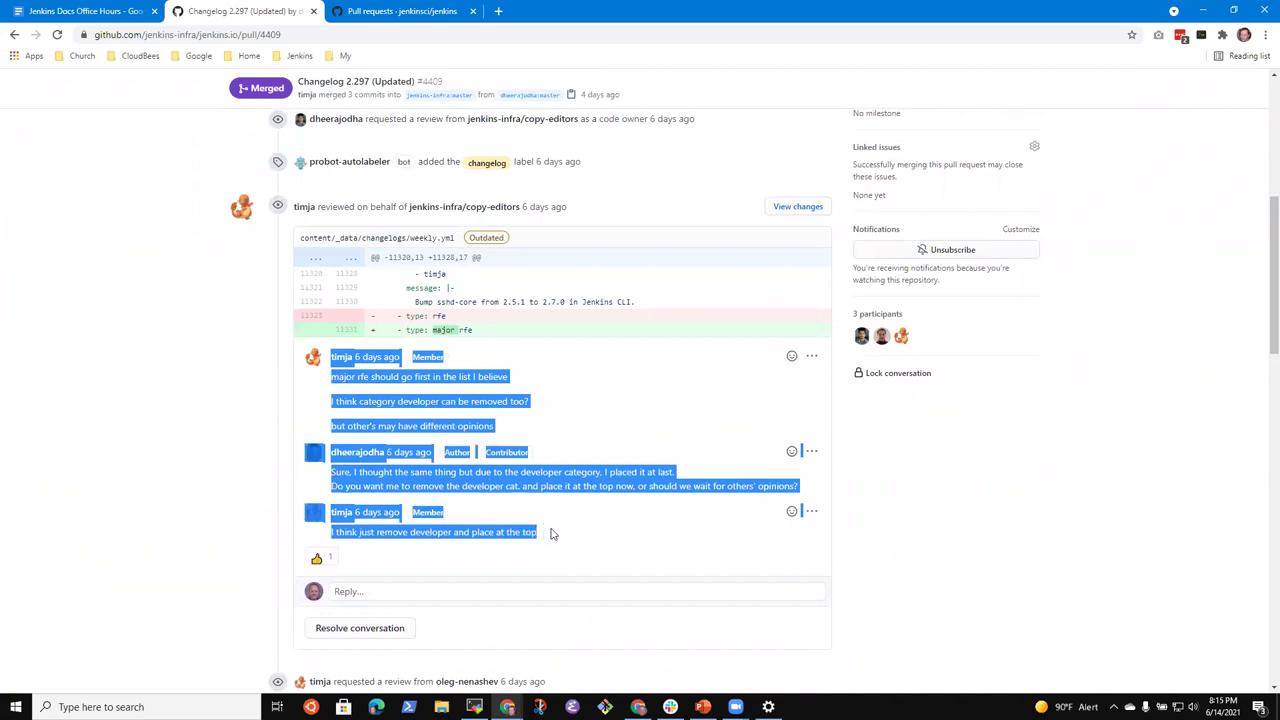
click(638, 416)
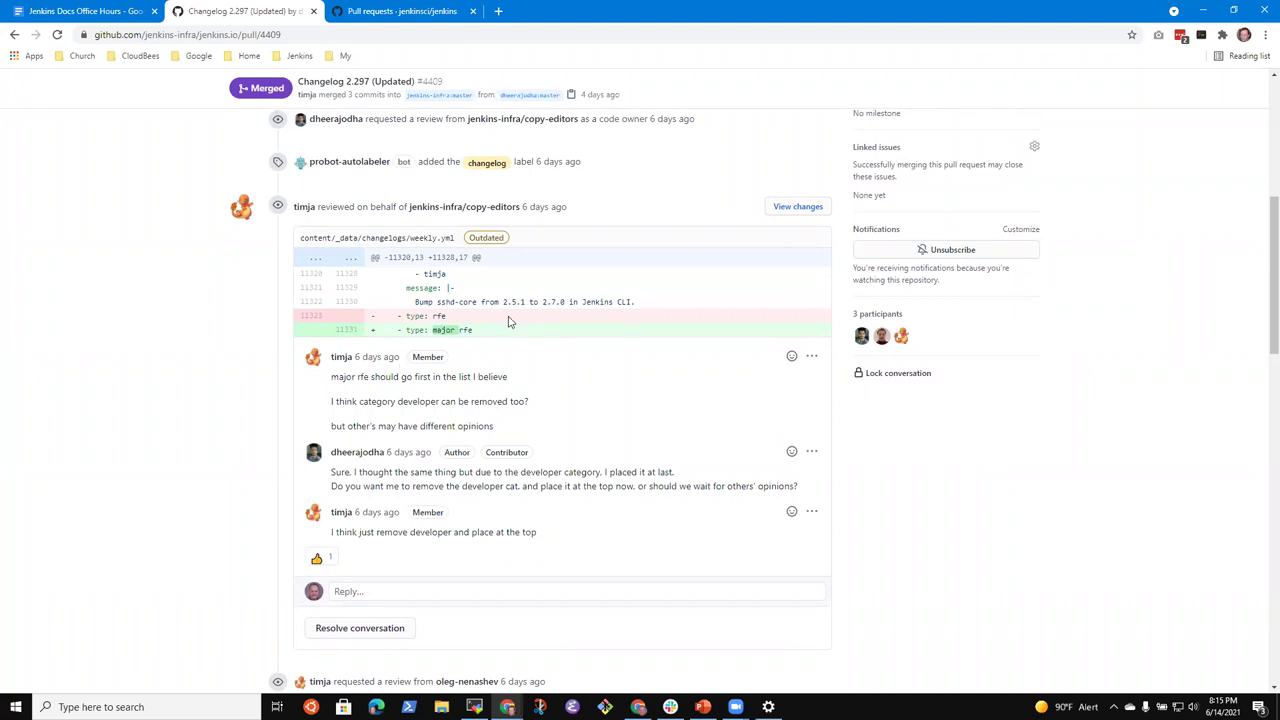
Step: Read the follow-up review comment on using suggested changelog entries and the discussion about when to submit the weekly changelog
scroll(505, 390, down, 2)
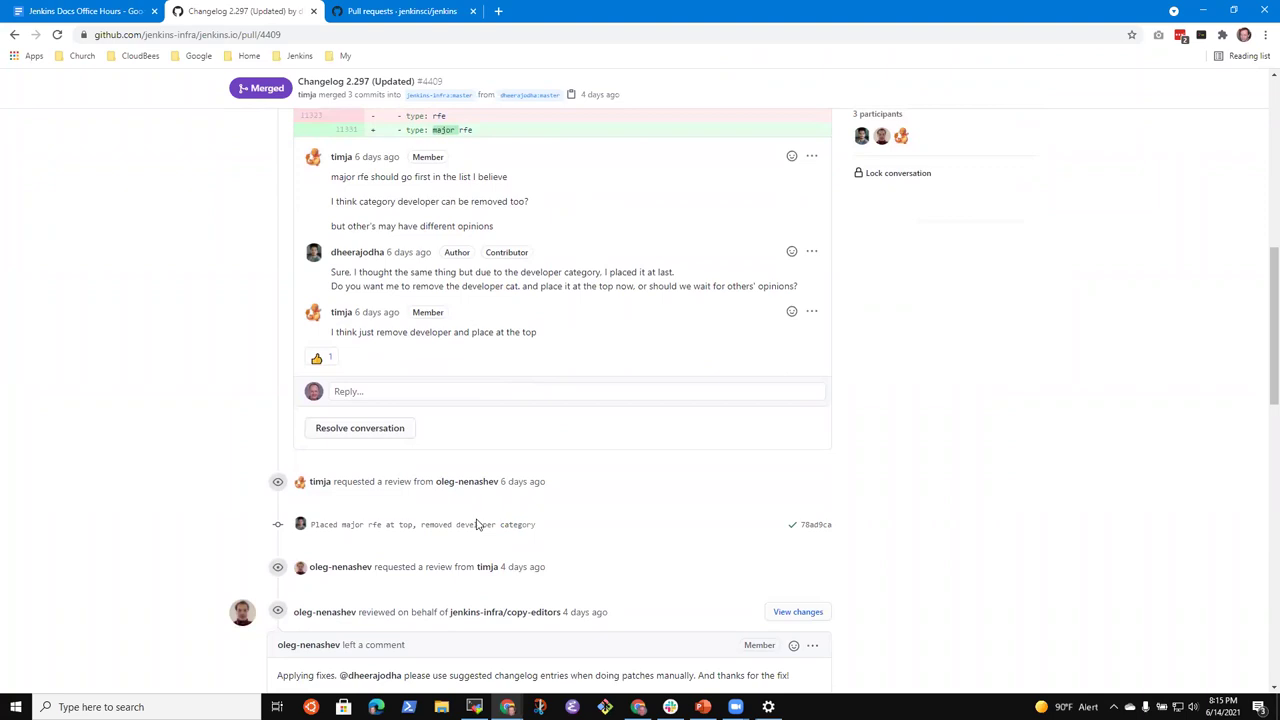
scroll(478, 524, down, 2)
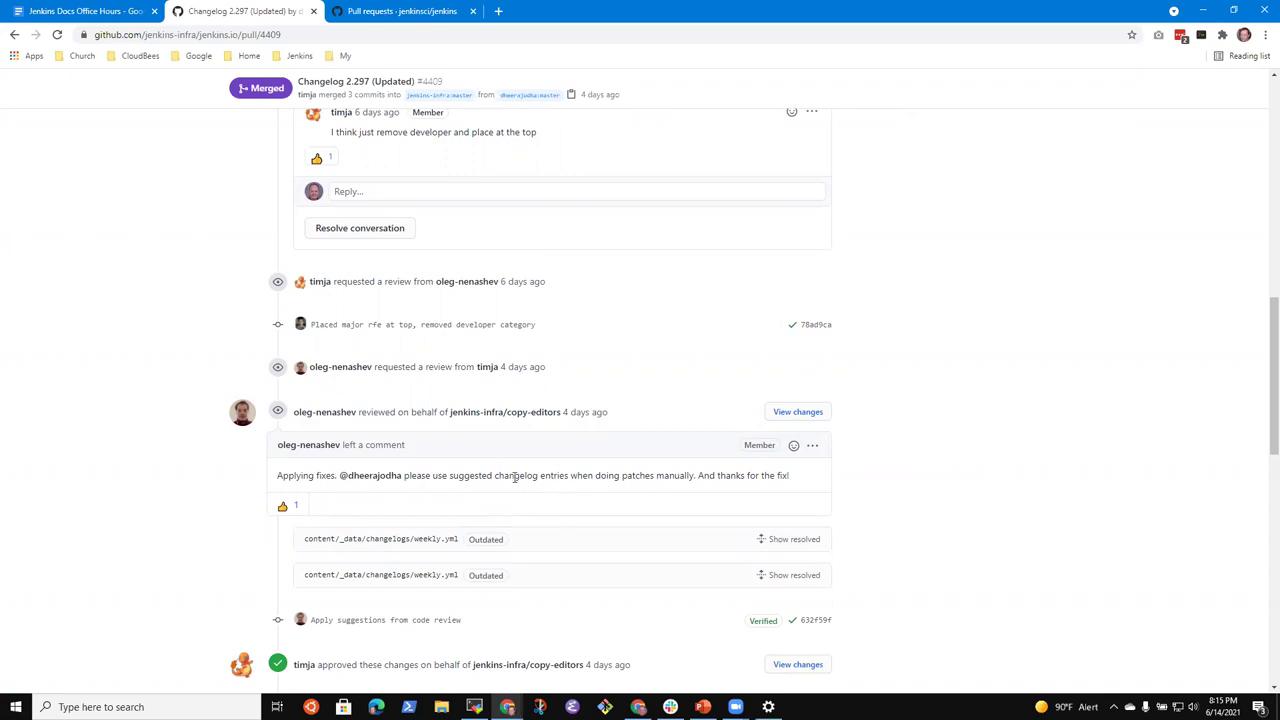
scroll(489, 484, down, 1)
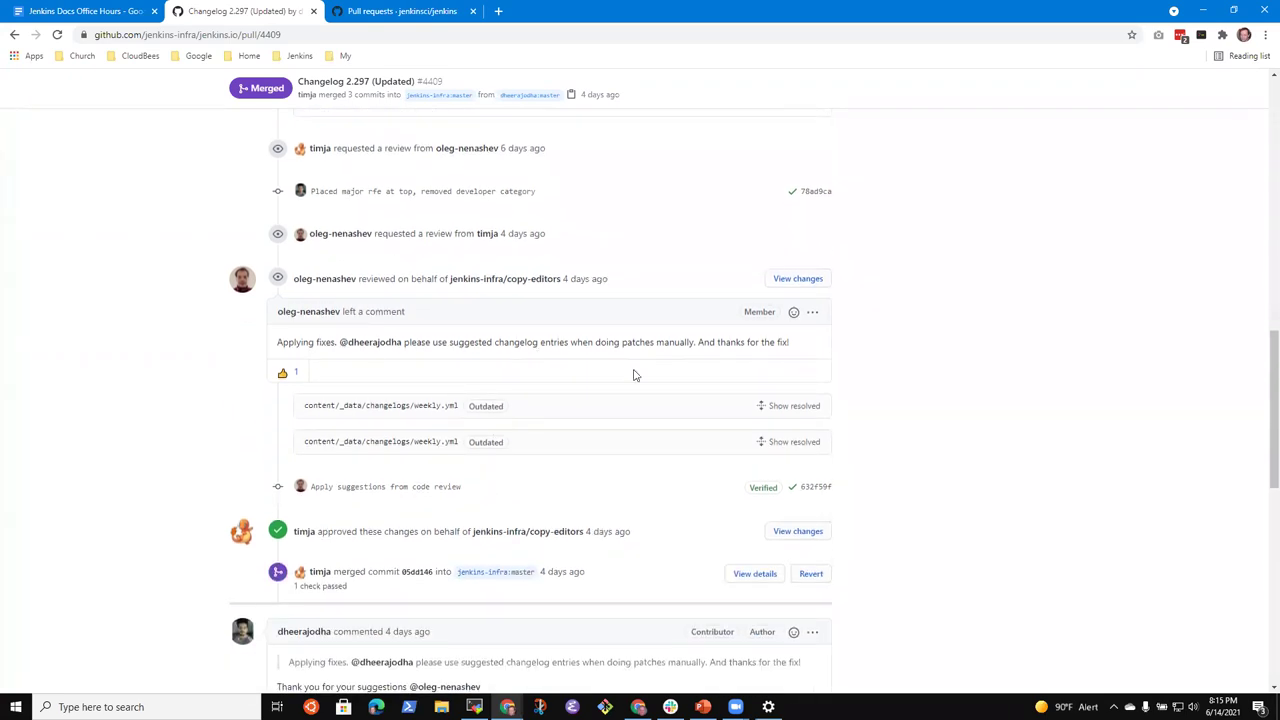
drag(797, 350, 276, 351)
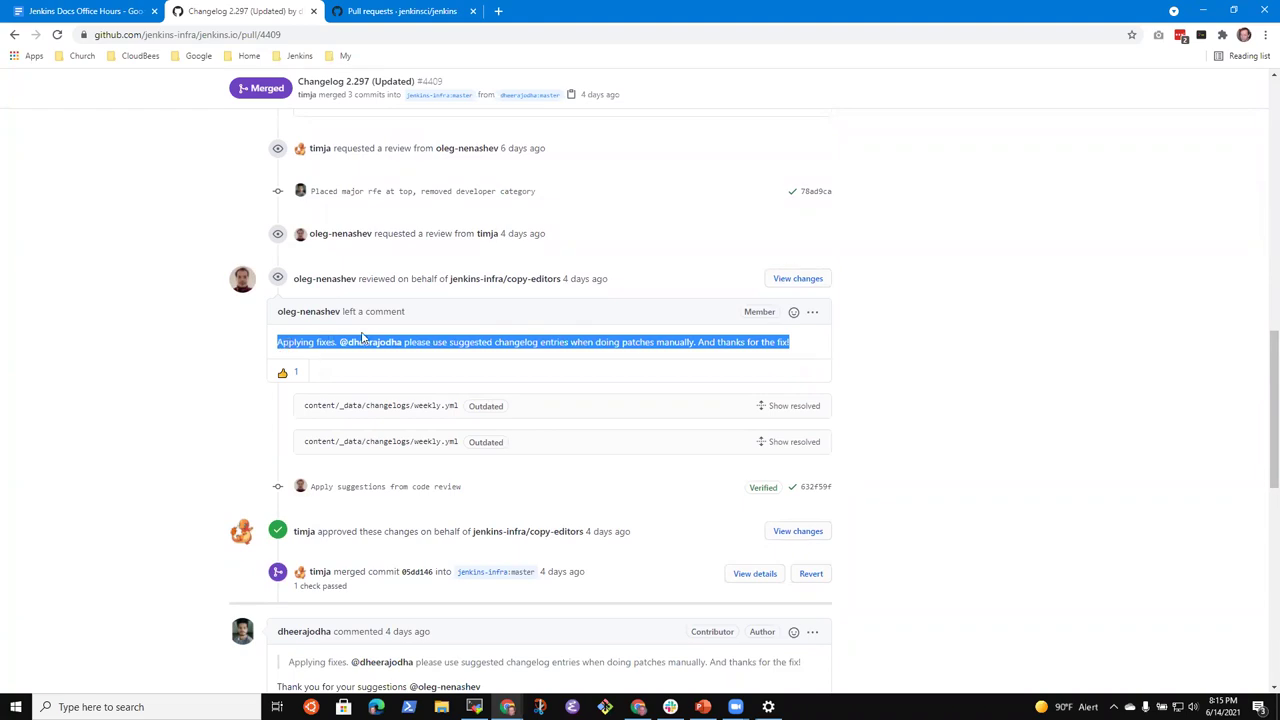
scroll(84, 413, down, 1)
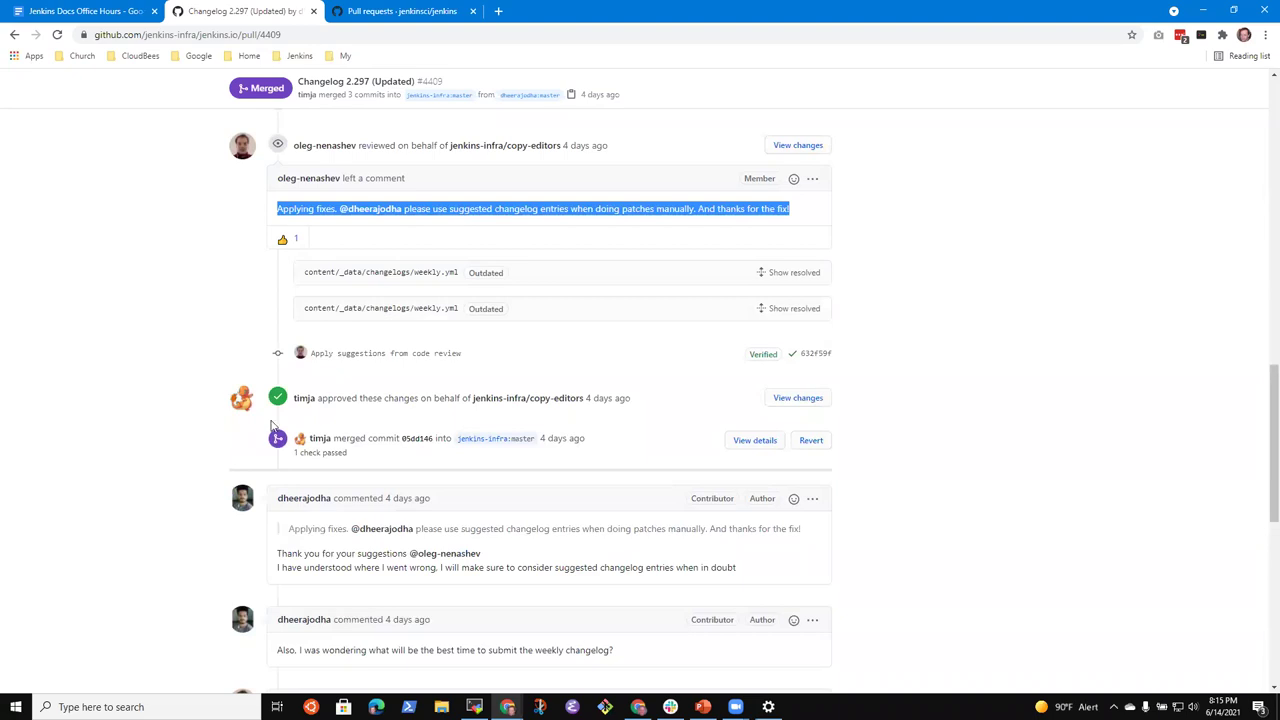
scroll(200, 438, up, 1)
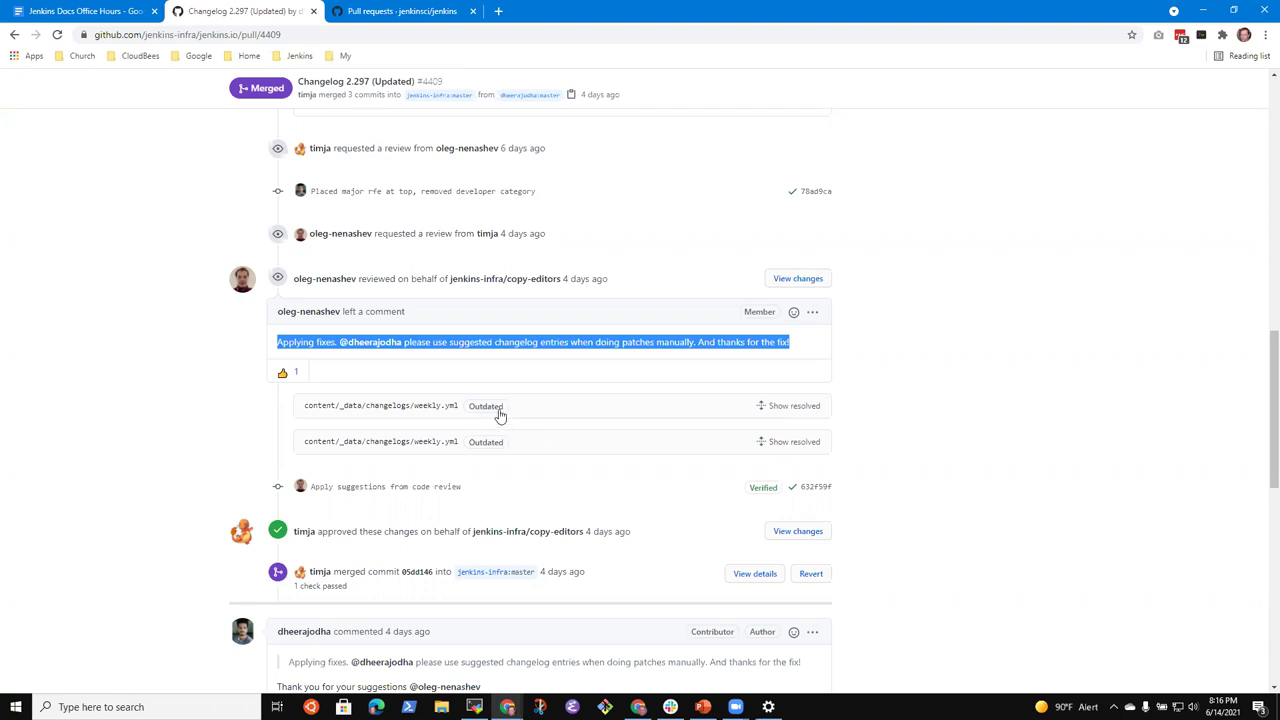
scroll(415, 490, down, 3)
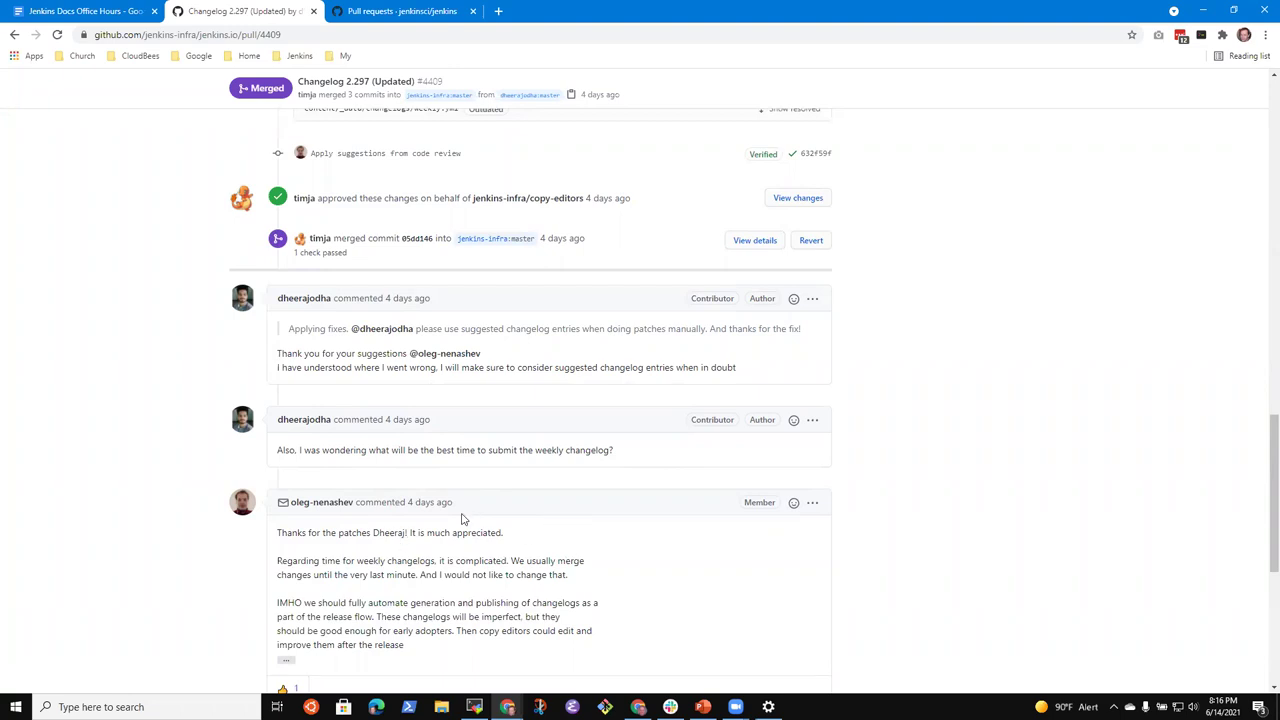
scroll(463, 518, up, 2)
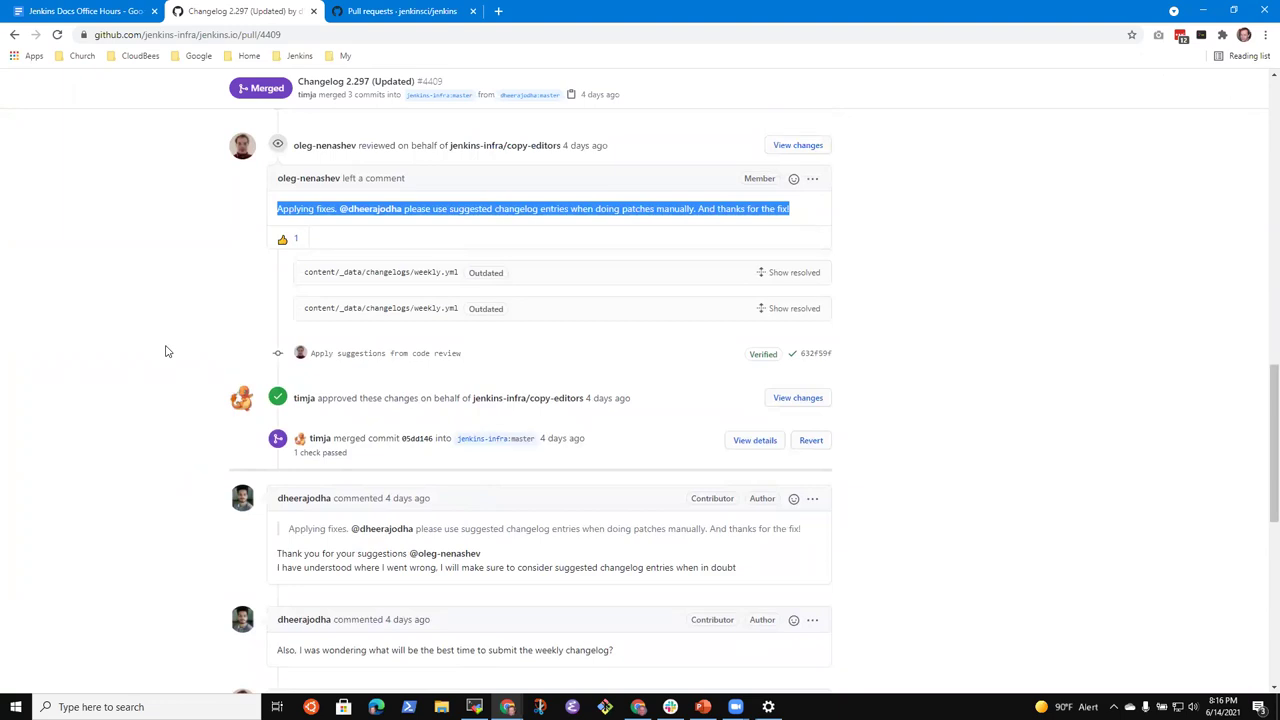
scroll(141, 454, down, 3)
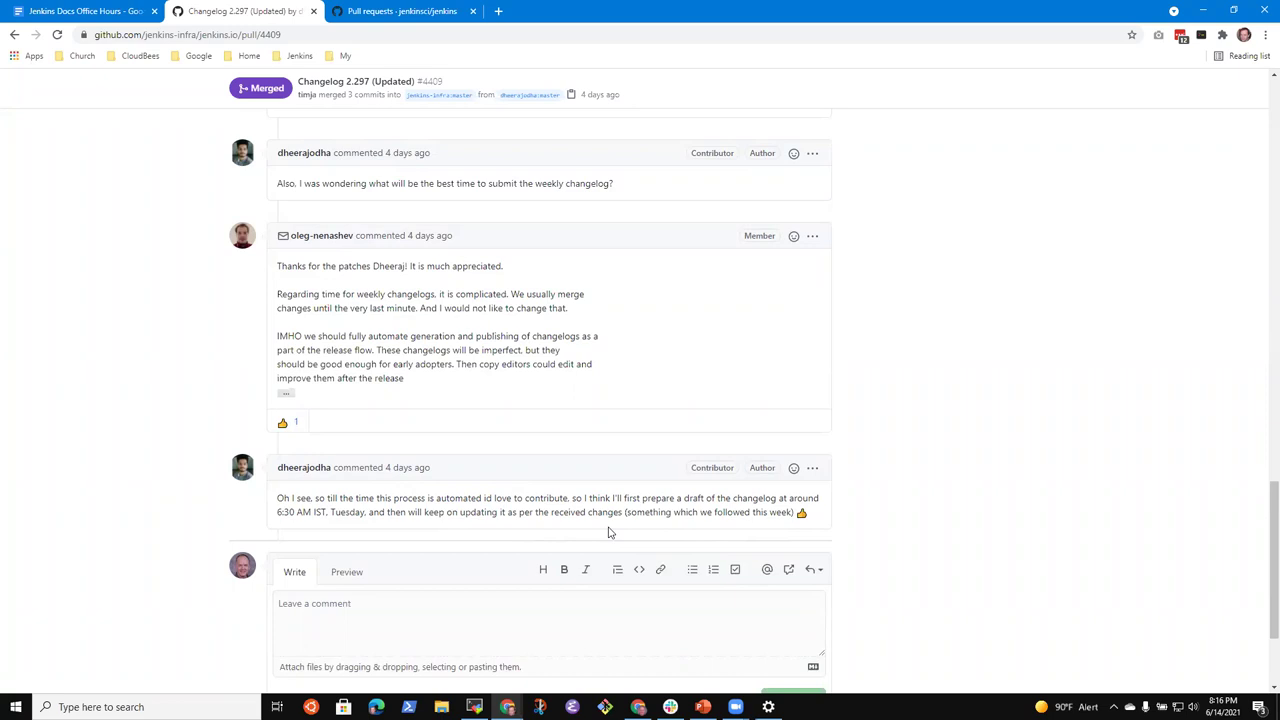
Step: Open the "Apply suggestions from code review" commit from the pull request conversation and view its changes to weekly.yml
scroll(608, 354, up, 15)
scroll(493, 262, up, 3)
scroll(480, 300, down, 7)
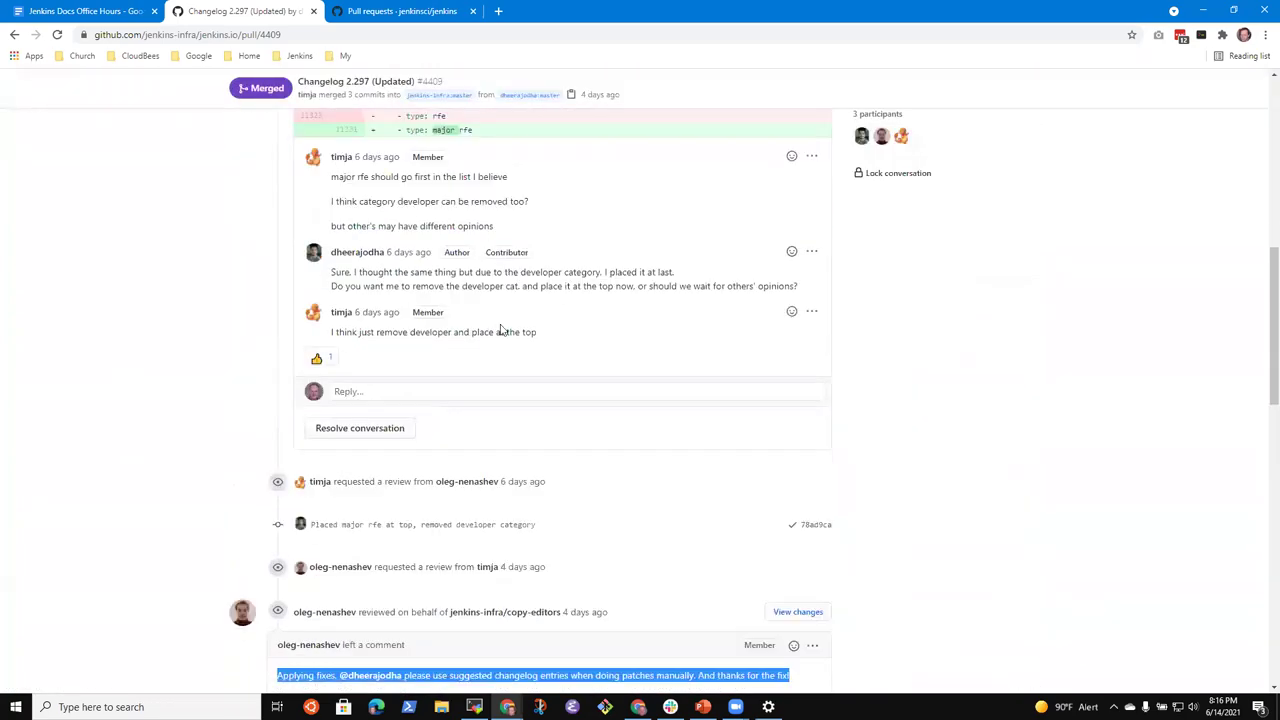
scroll(501, 330, up, 5)
scroll(470, 360, down, 15)
scroll(444, 395, up, 5)
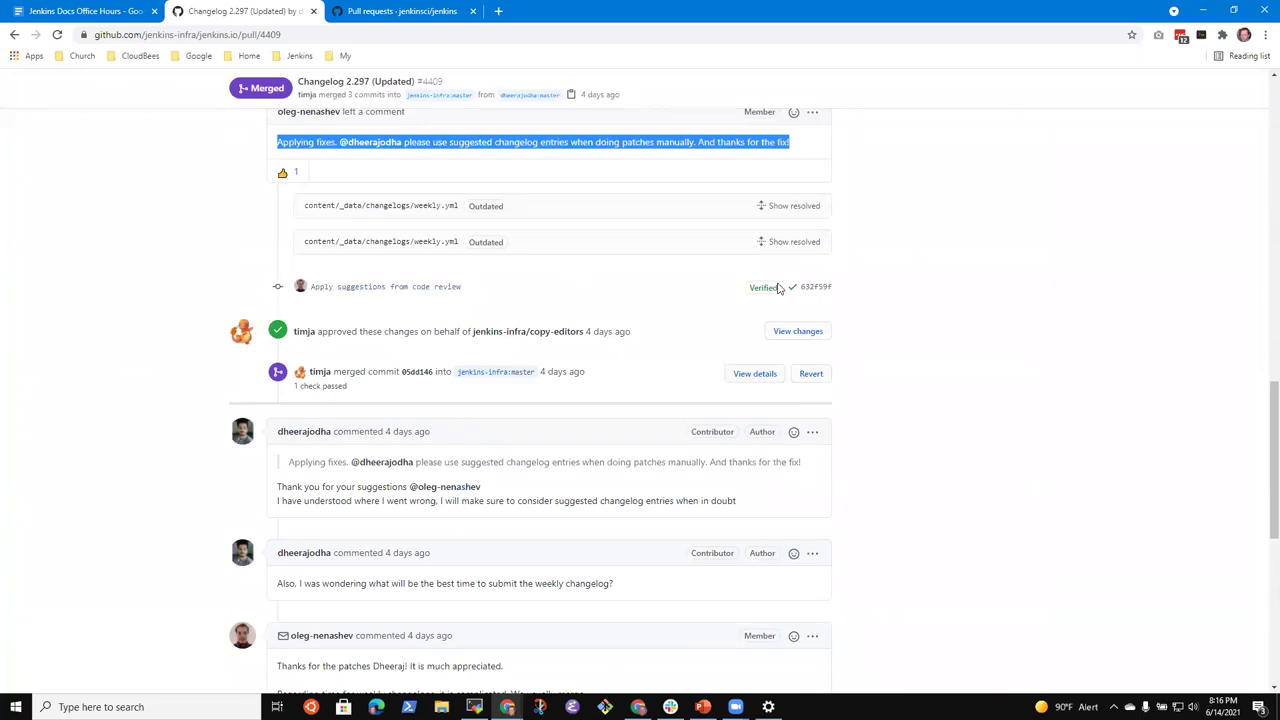
click(390, 294)
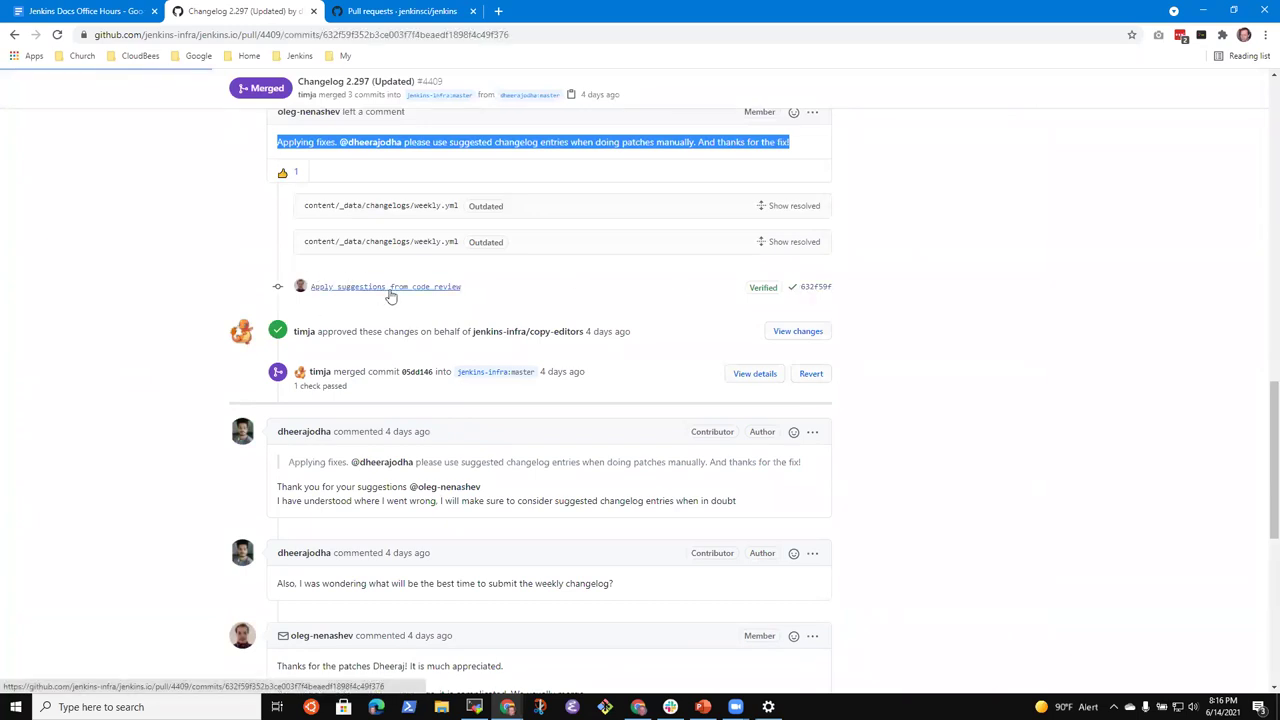
scroll(314, 386, down, 3)
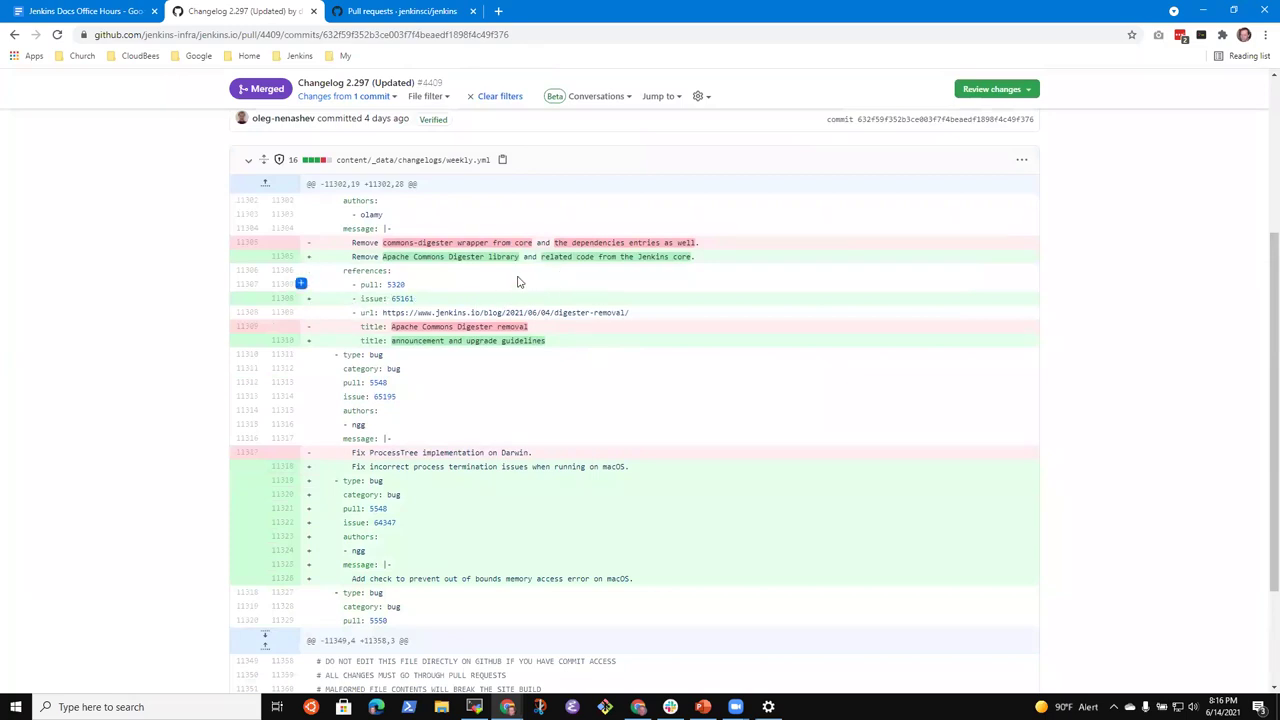
scroll(445, 310, down, 2)
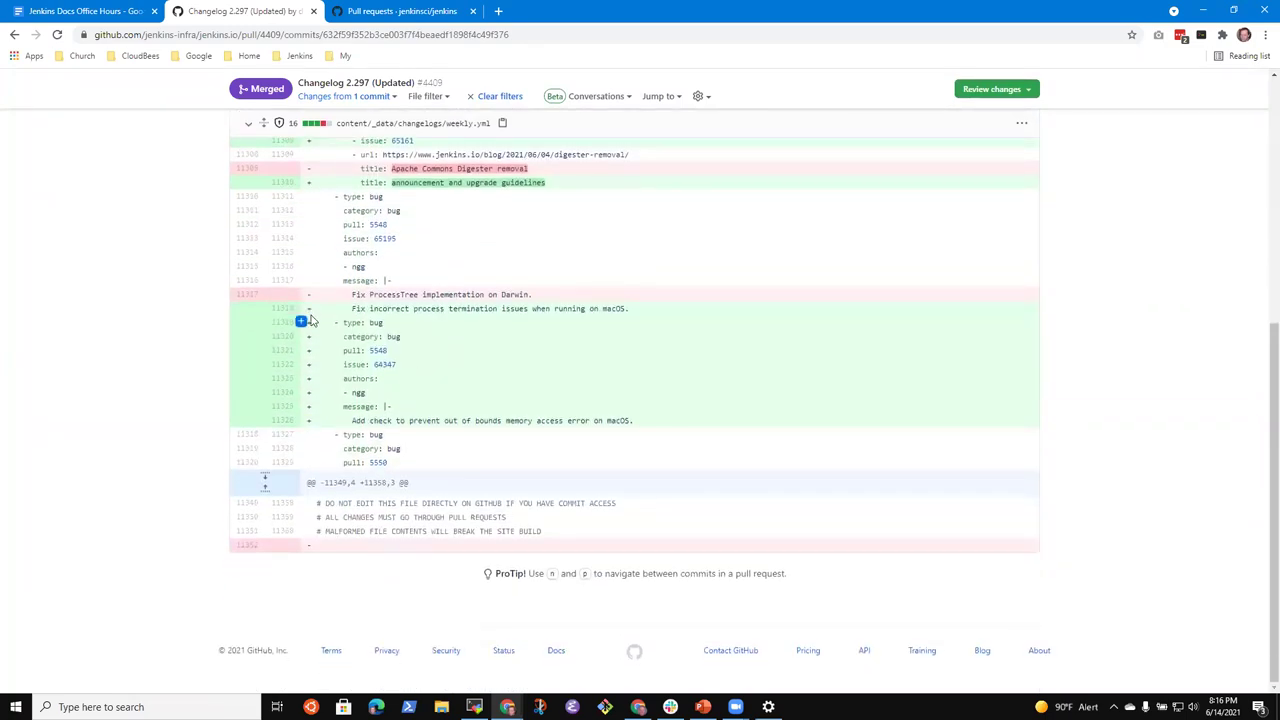
Step: Highlight added lines 11318 to 11326 of weekly.yml and compare the two pull 5548 entries for issues 65195 and 64347
drag(287, 310, 289, 422)
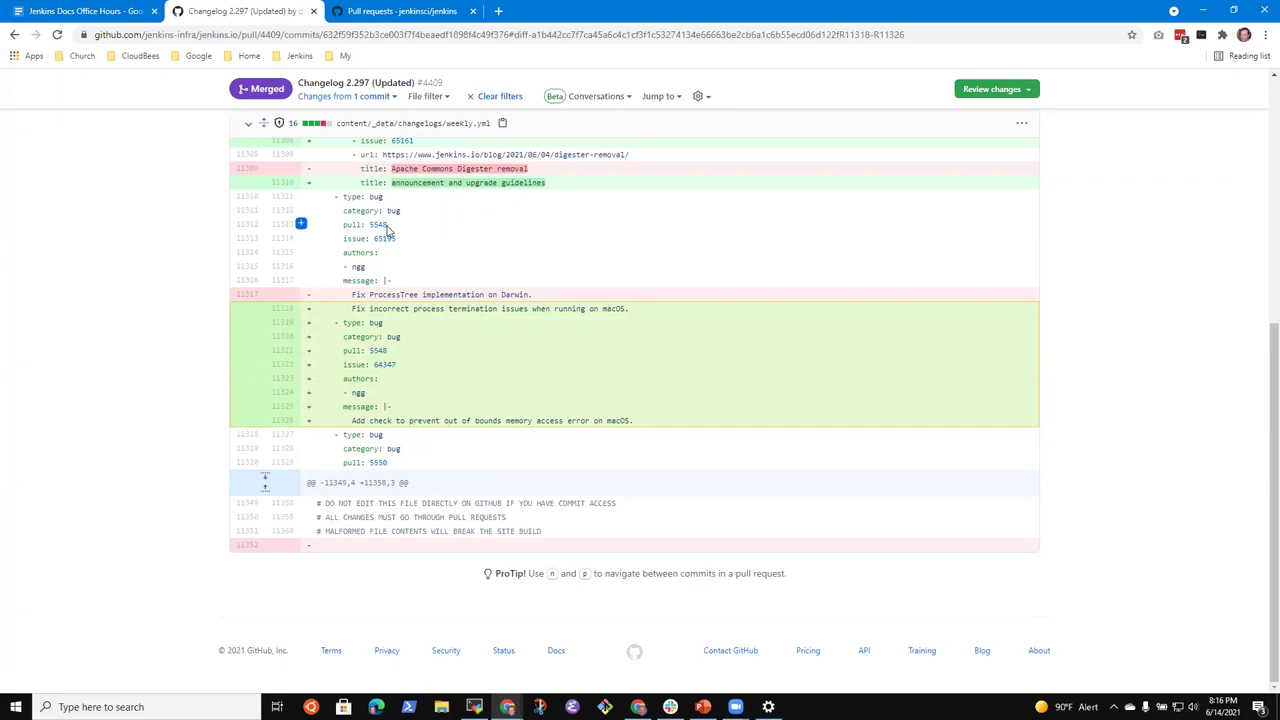
triple_click(385, 365)
double_click(385, 239)
click(436, 295)
drag(630, 309, 345, 309)
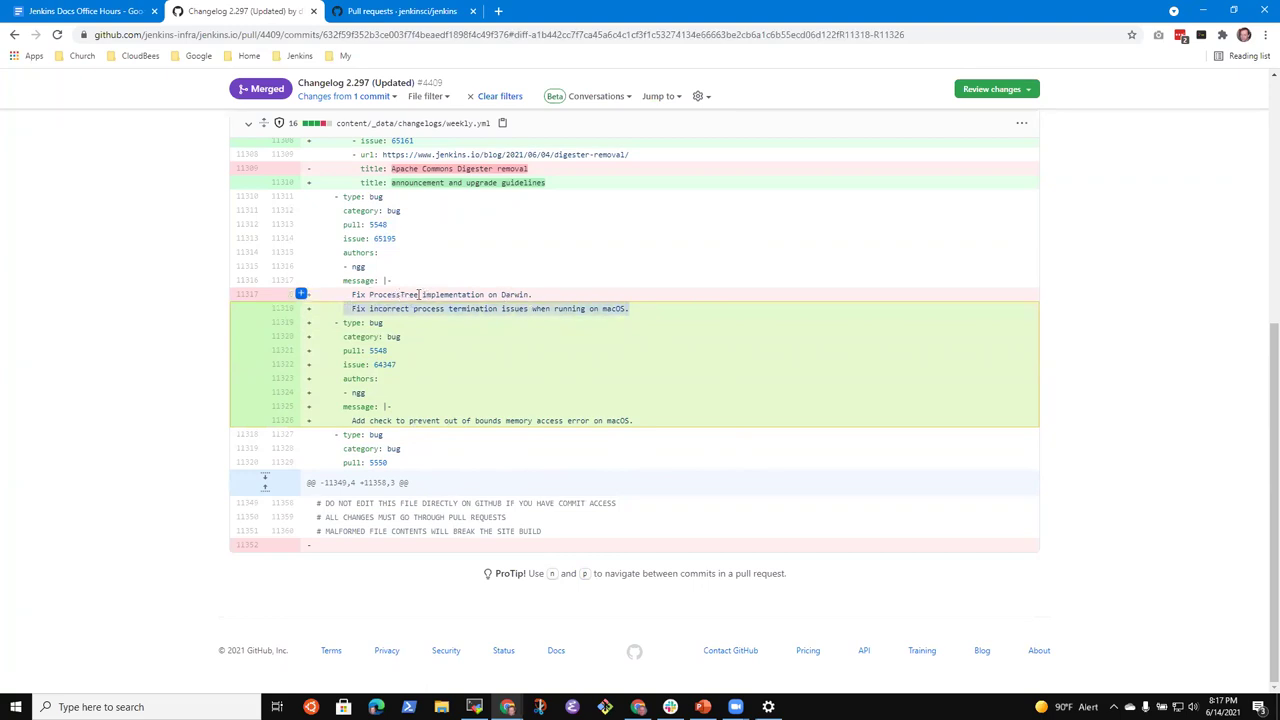
click(377, 294)
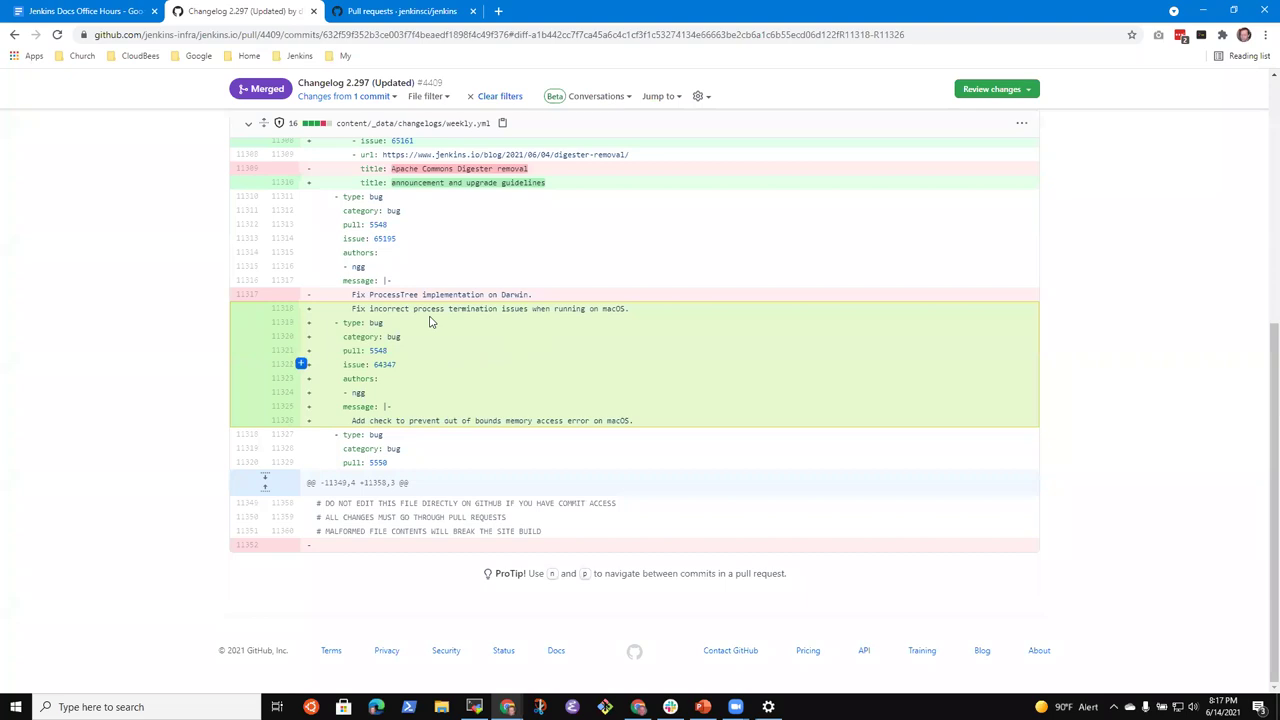
double_click(378, 238)
double_click(385, 364)
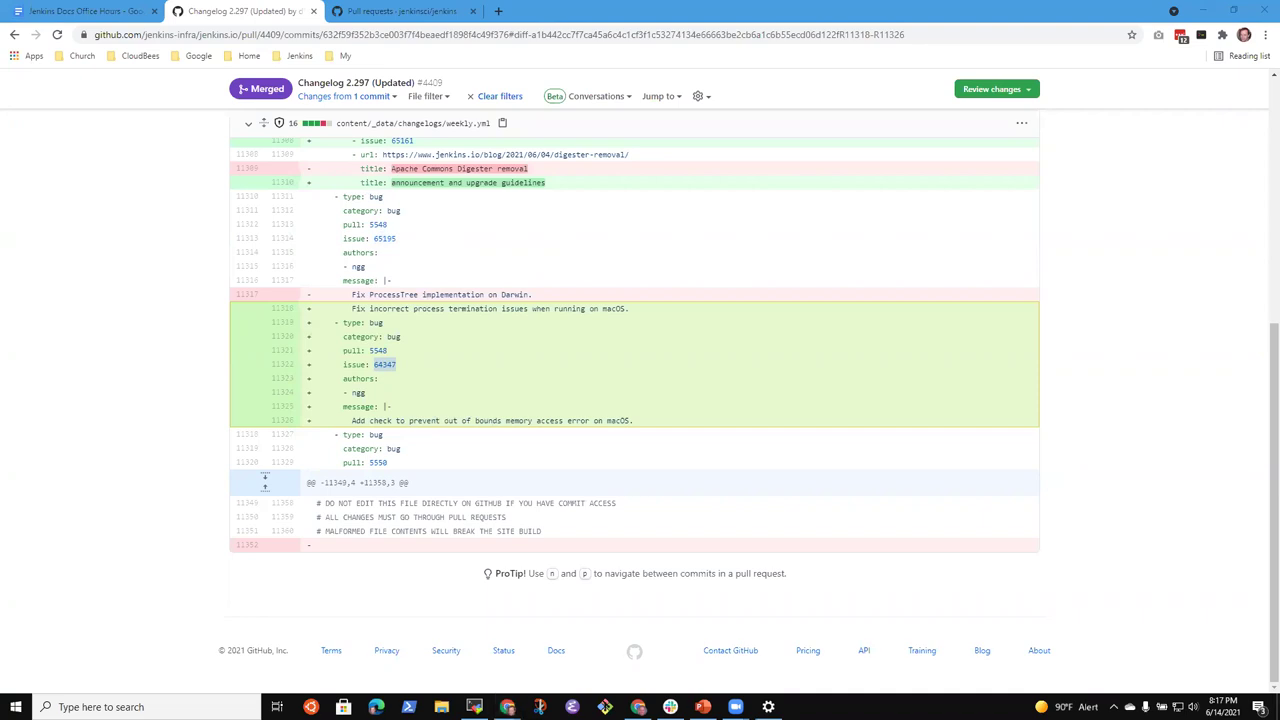
click(112, 235)
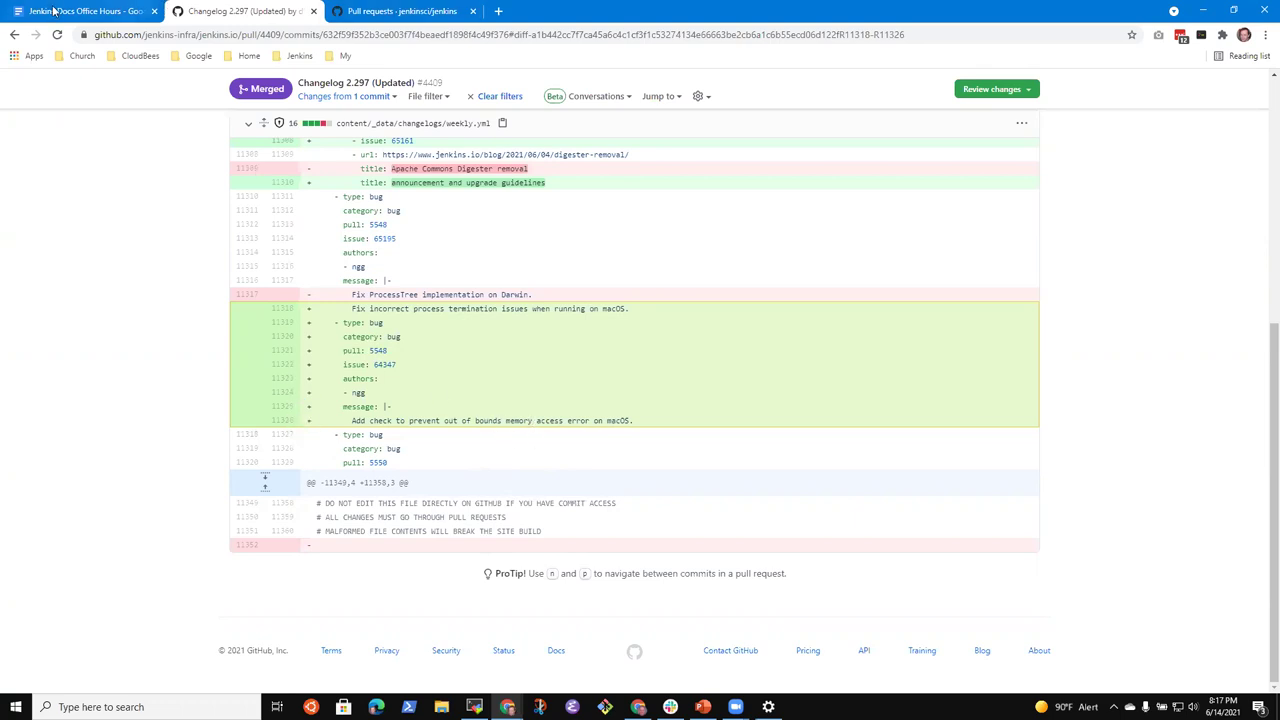
Step: In the Jenkins Docs Office Hours document, add a sub-item with the contributor's first name and "enjoying the feedback, interacting with others in submitting the PR's"
click(103, 16)
click(255, 11)
click(130, 16)
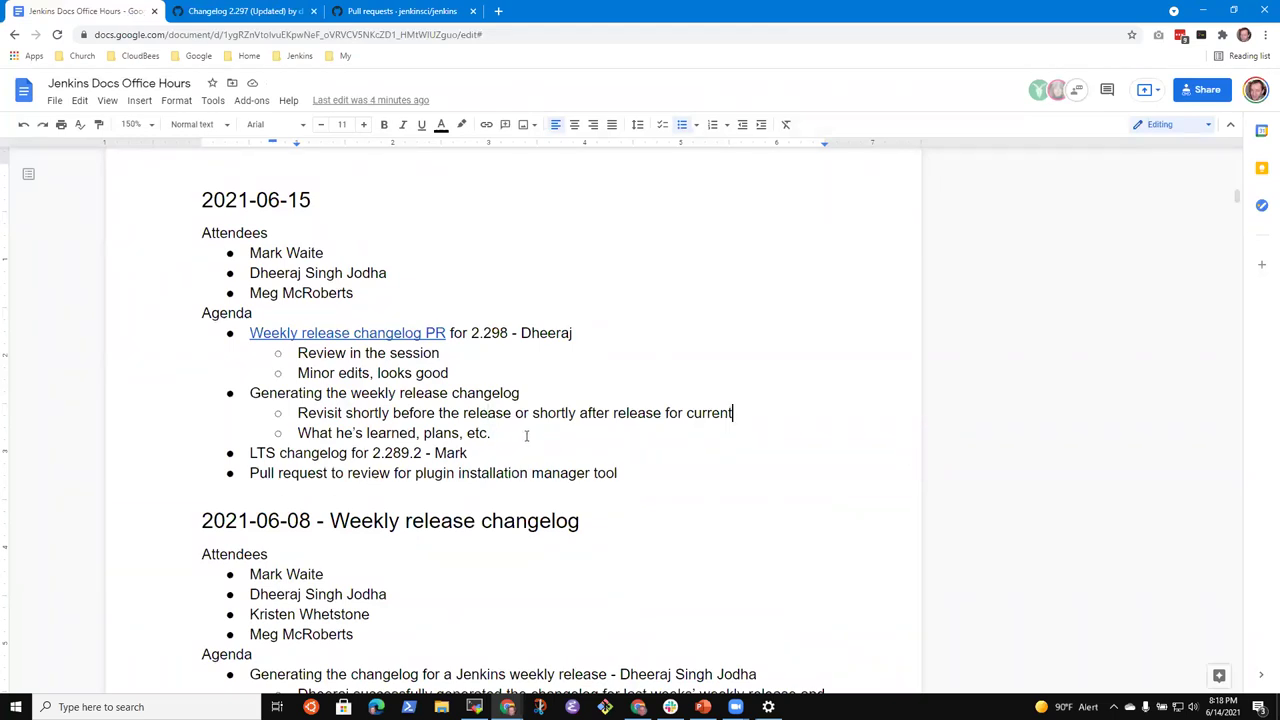
key(Return)
text(Dheeraj )
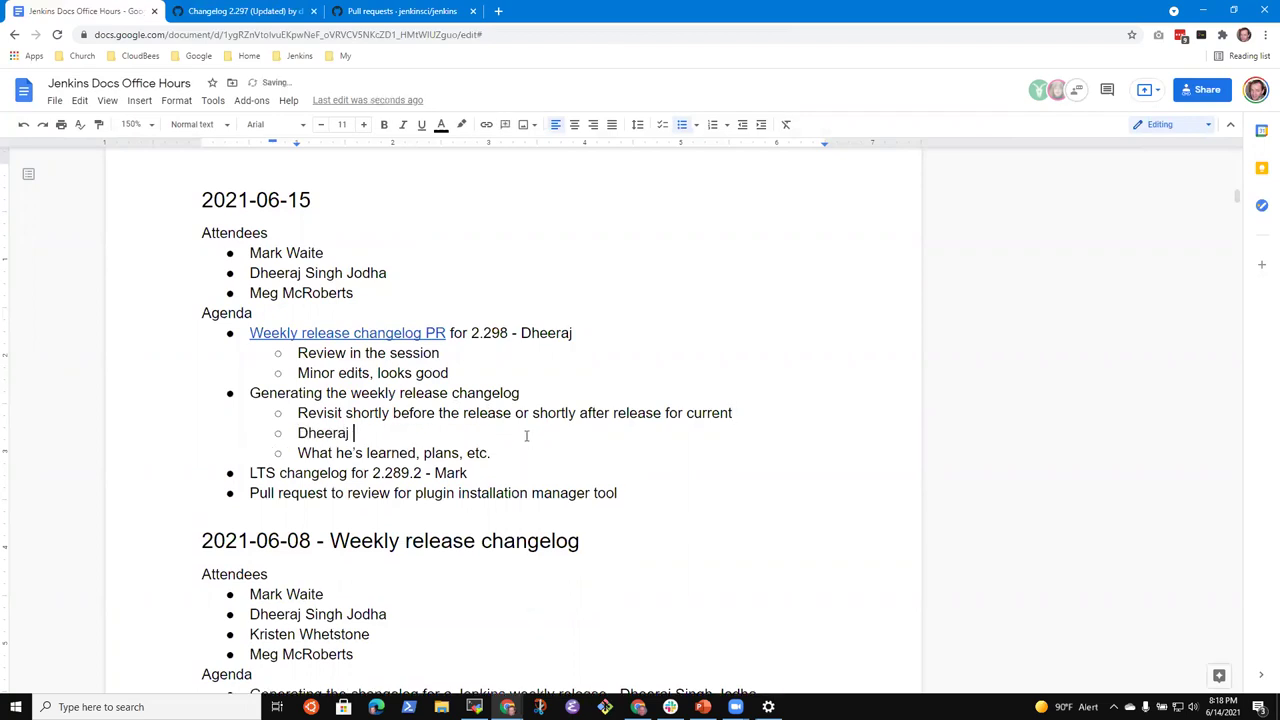
text(enjoying the feedback,)
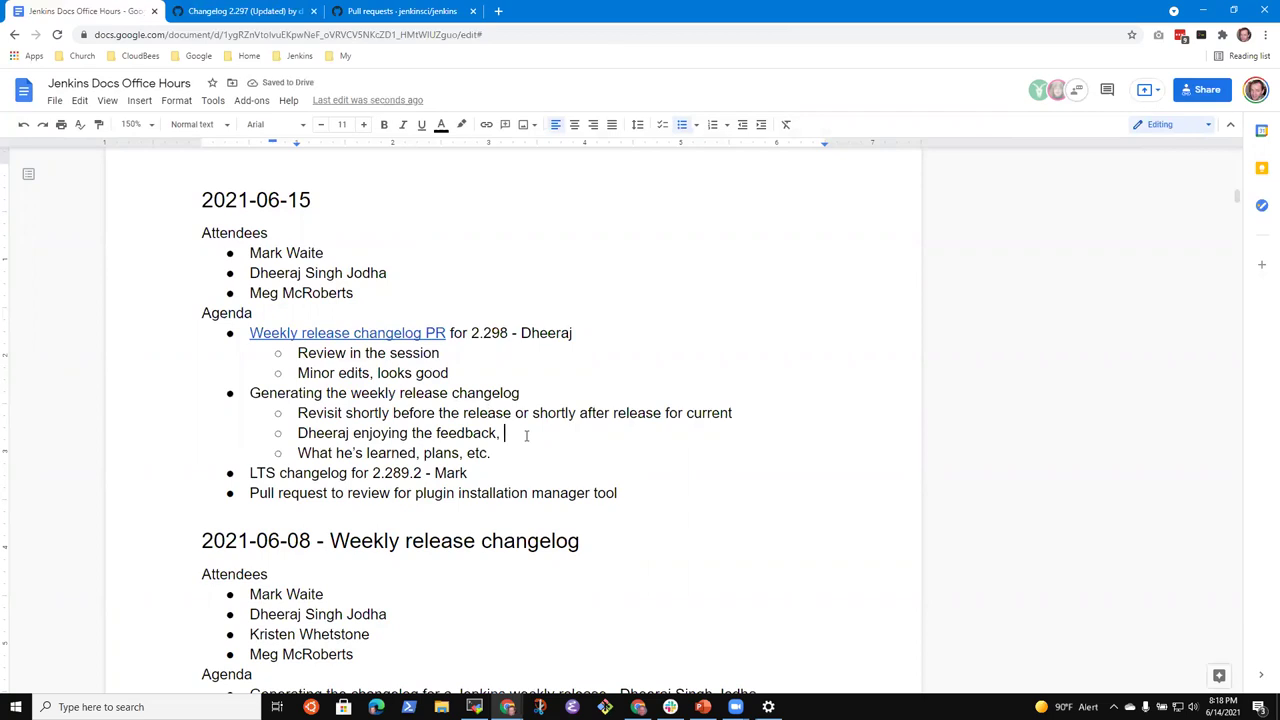
text(interacting with )
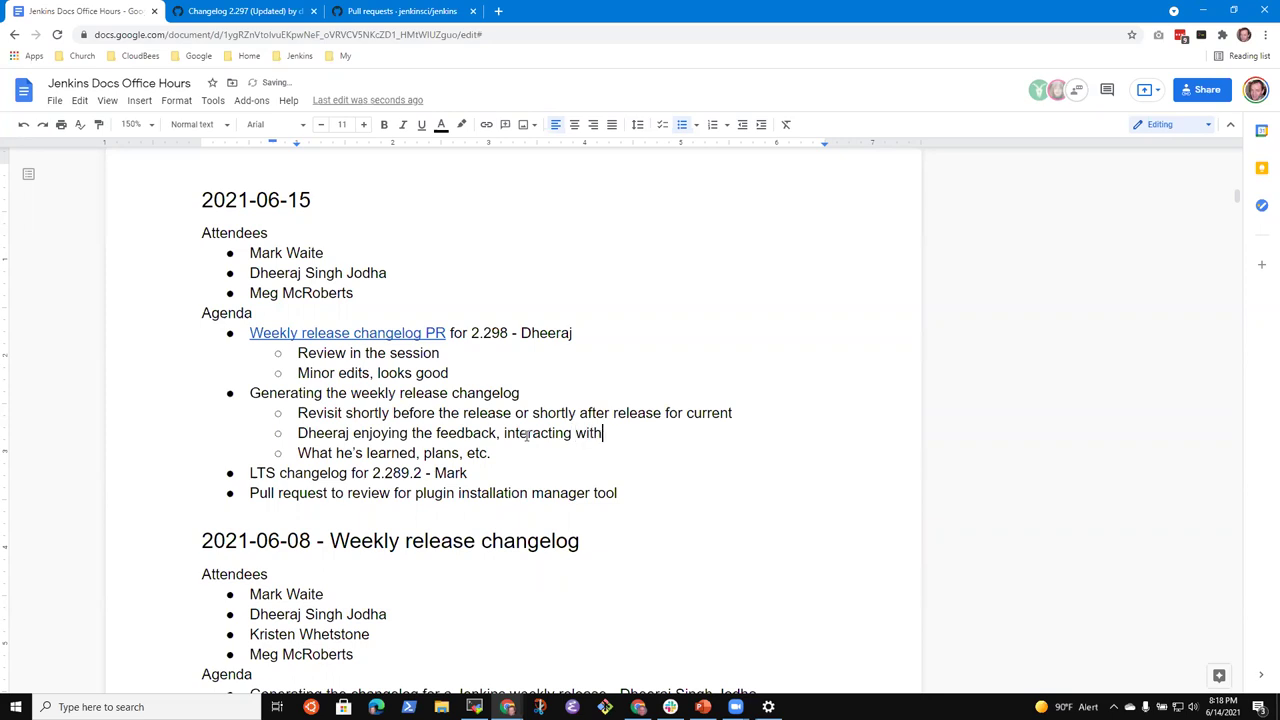
text(others in submitting the )
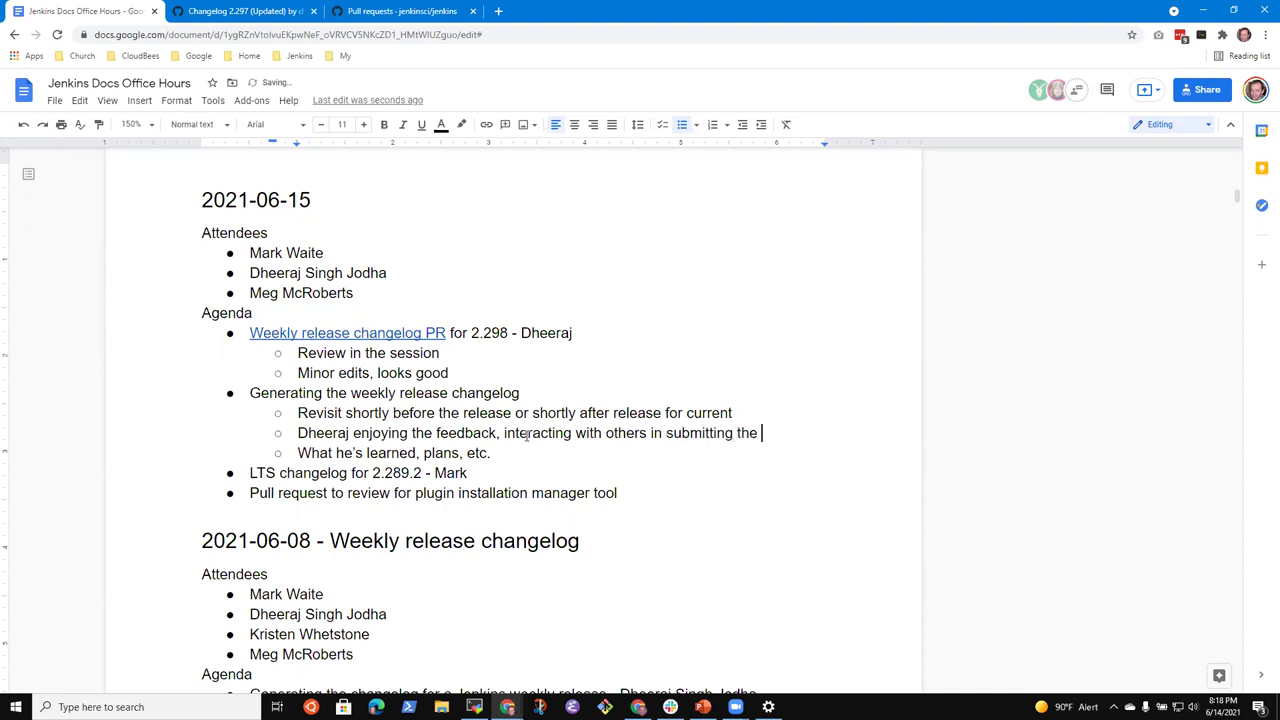
text(PR's)
Step: Replace the "What he's learned, plans, etc." sub-item with the helper's full name followed by "helped with changelog retrieval for latest release"
key(shift+Home)
key(BackSpace)
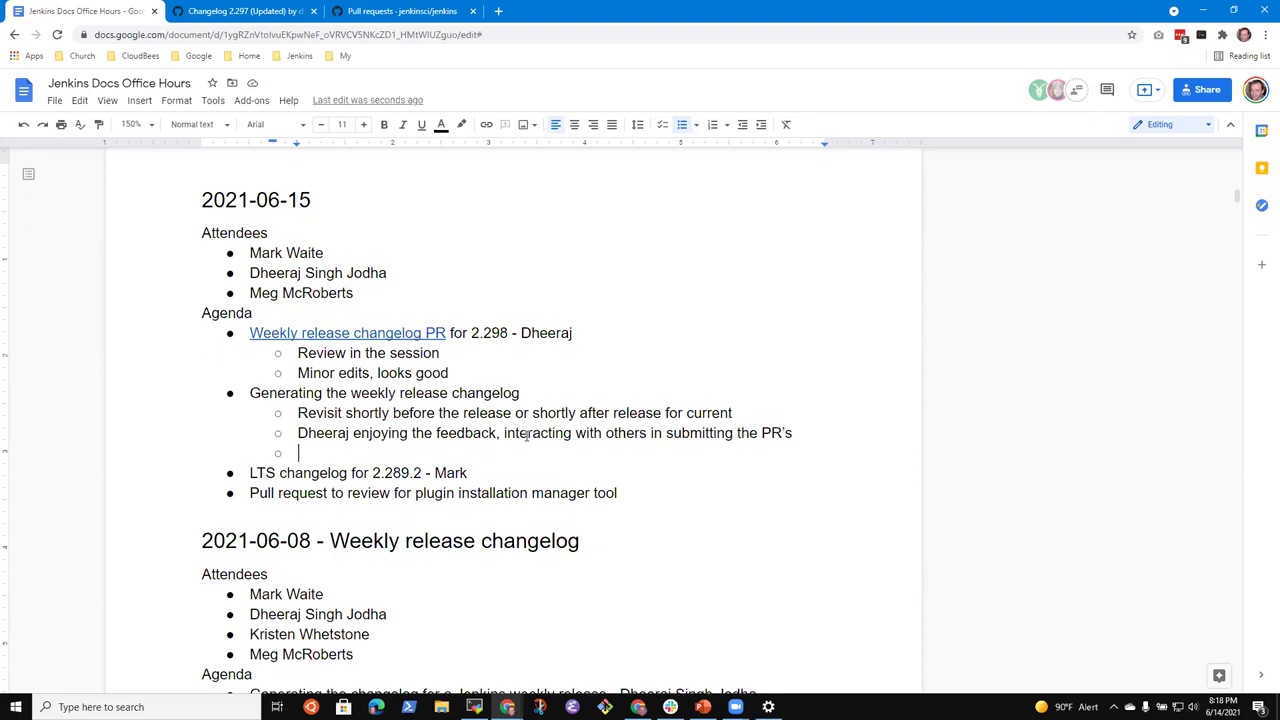
text(Daniel Beck )
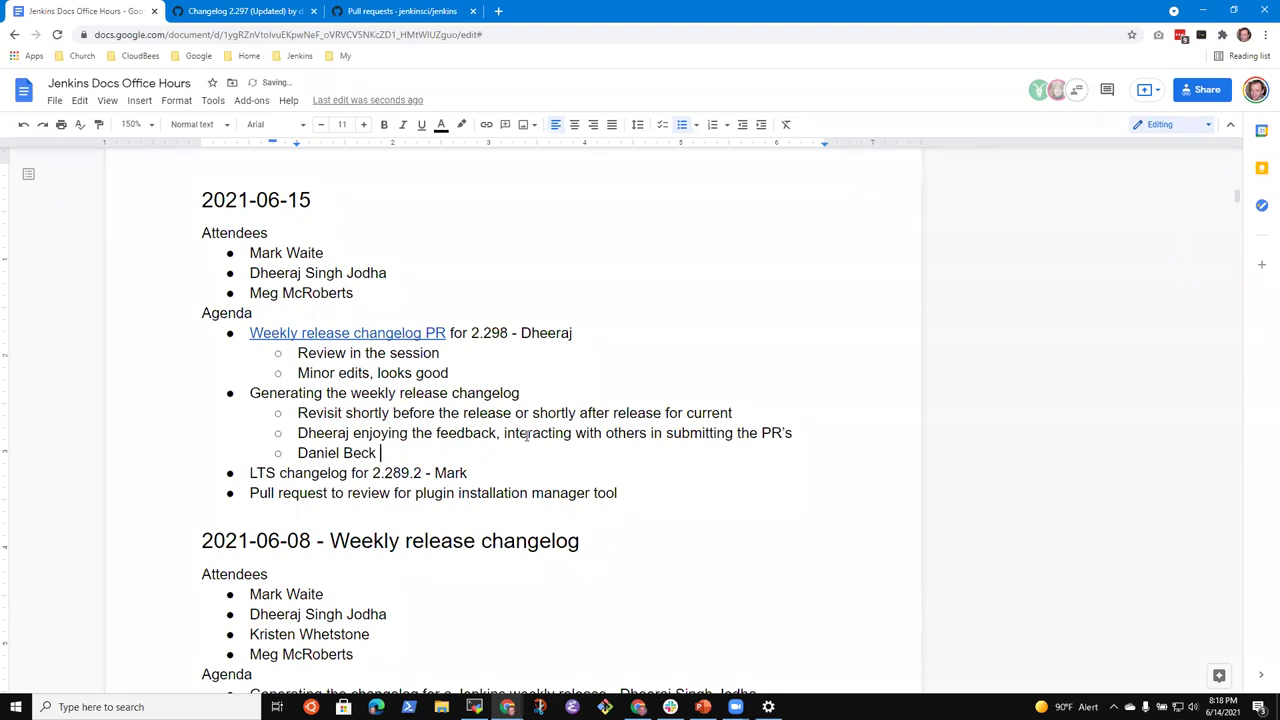
text(helped with change)
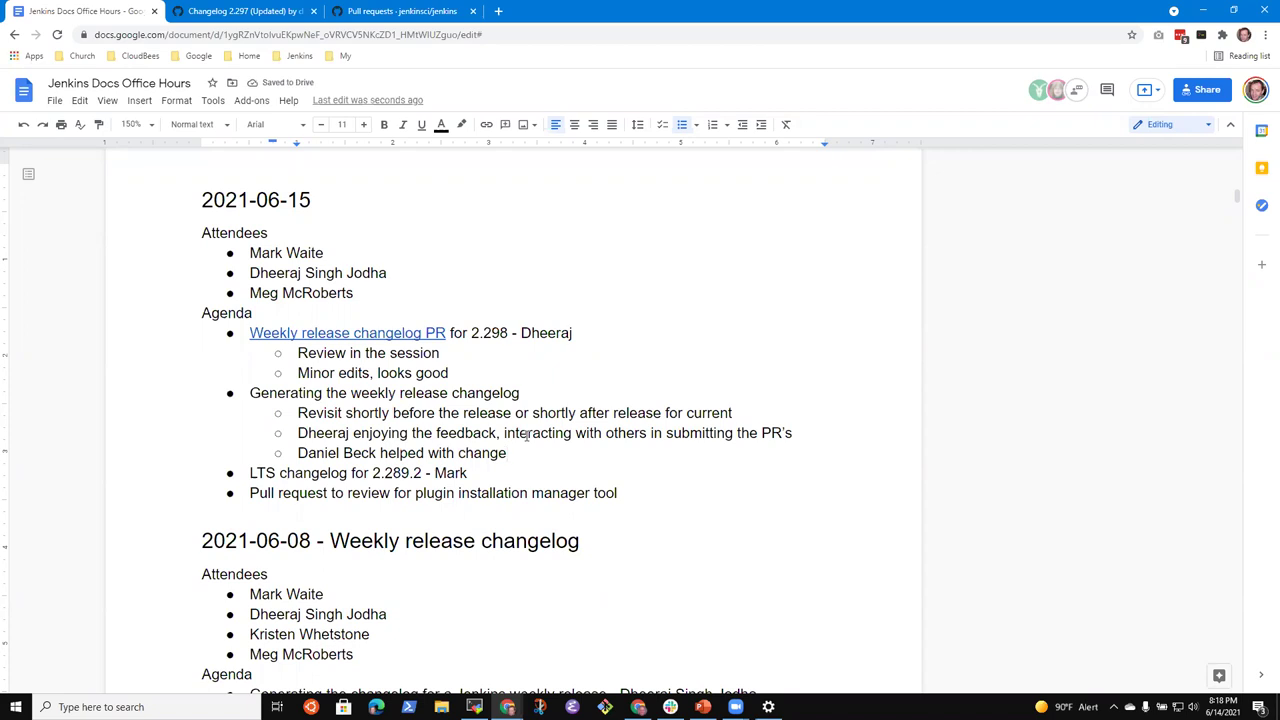
text(log retrieval for latest release)
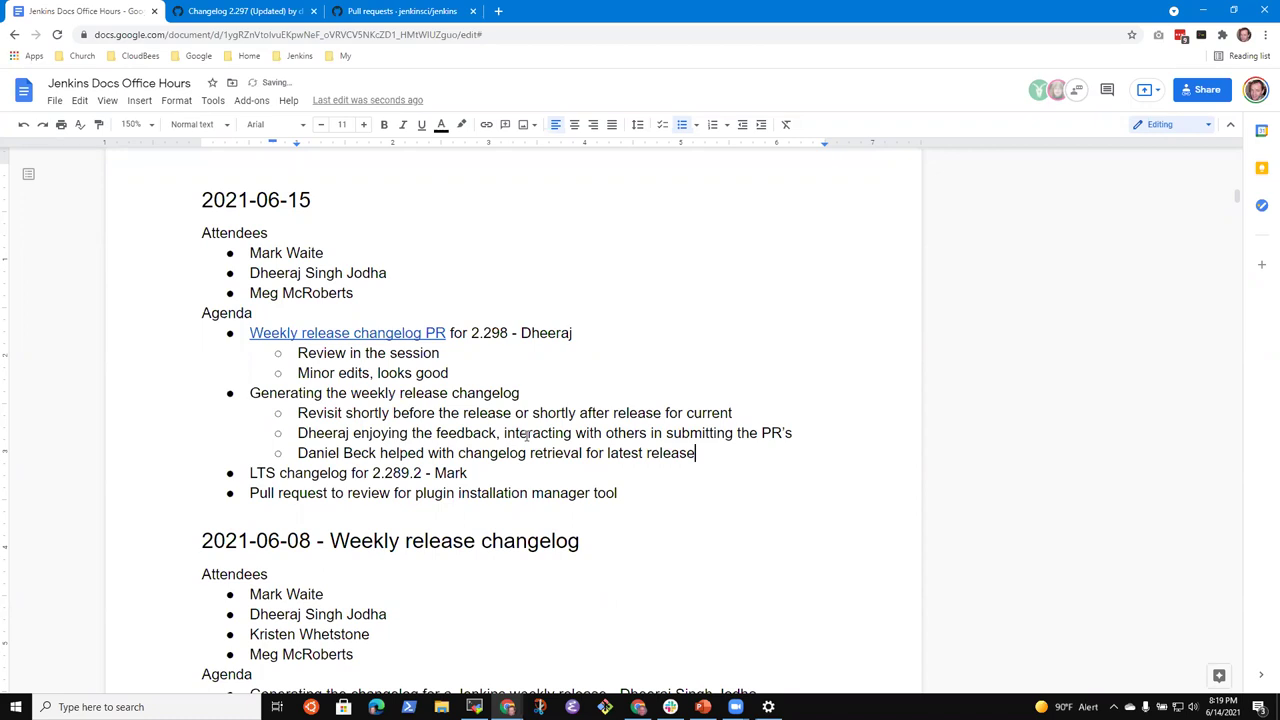
Step: Append a hyphen and the contributor's first name to the "Generating the weekly release changelog" agenda item, and return to its last sub-item
key(Up)
key(Up)
key(Up)
text(- Dheeraj)
key(shift+End)
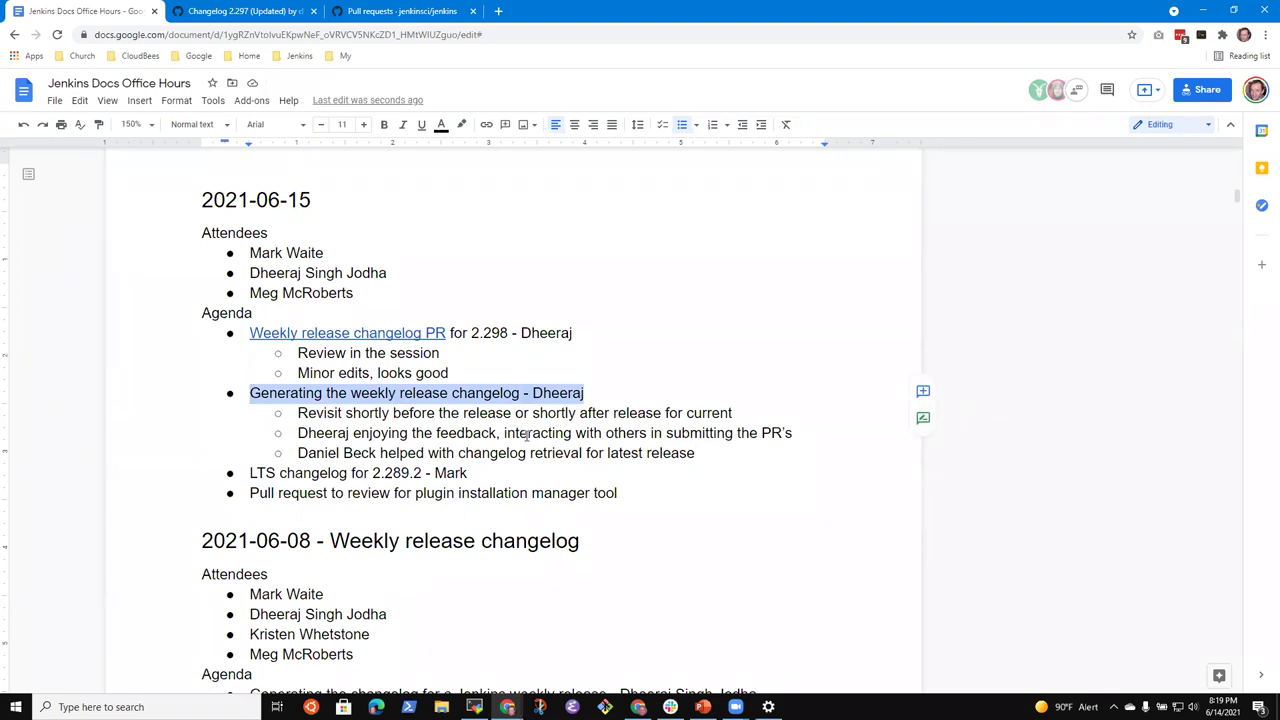
key(Down)
key(Down)
key(Down)
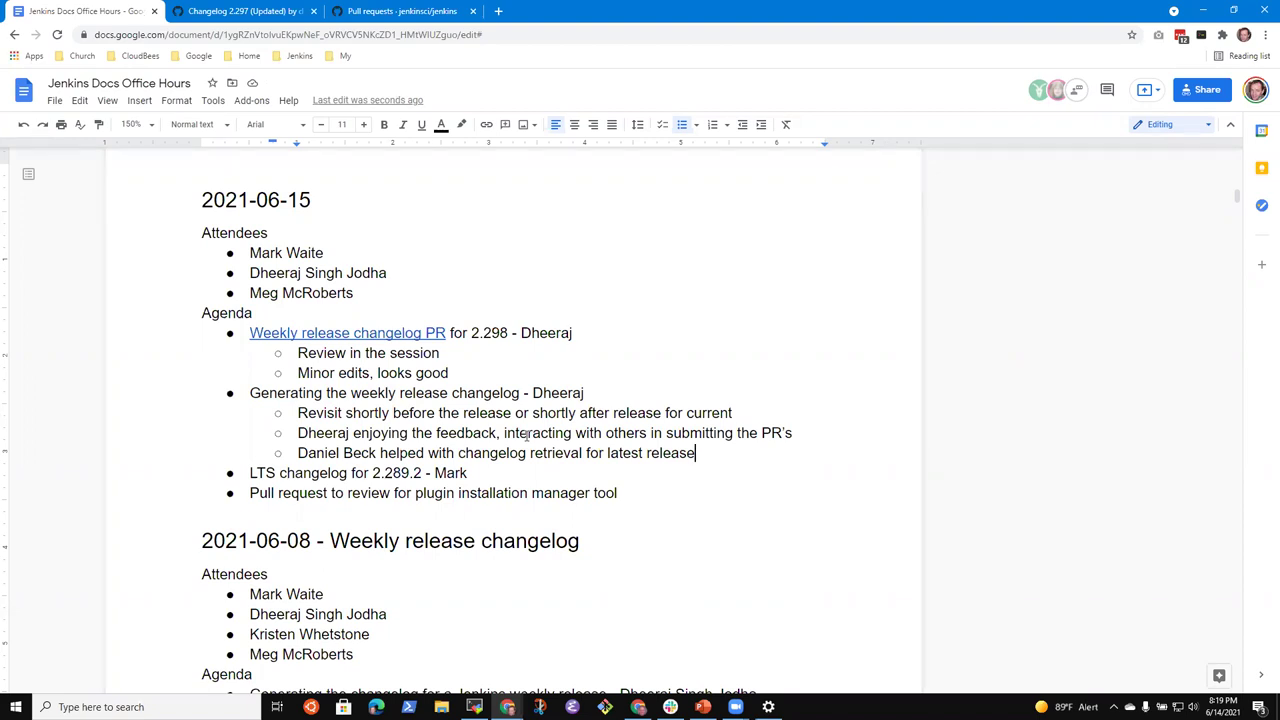
Step: Add the sub-item "Any guess on when weekly changelog automation" at the end of the "Generating the weekly release changelog" agenda item
key(Return)
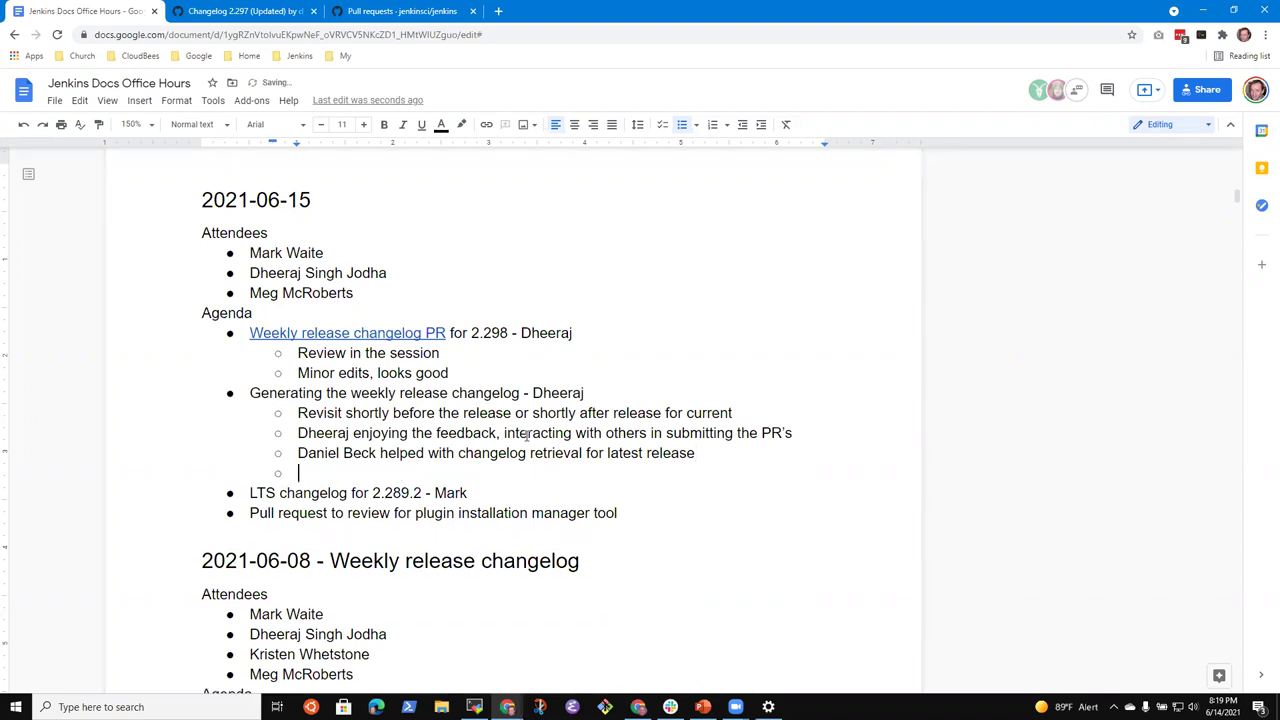
text(Any )
text(guesses)
key(BackSpace)
key(BackSpace)
text(on when weekly changel)
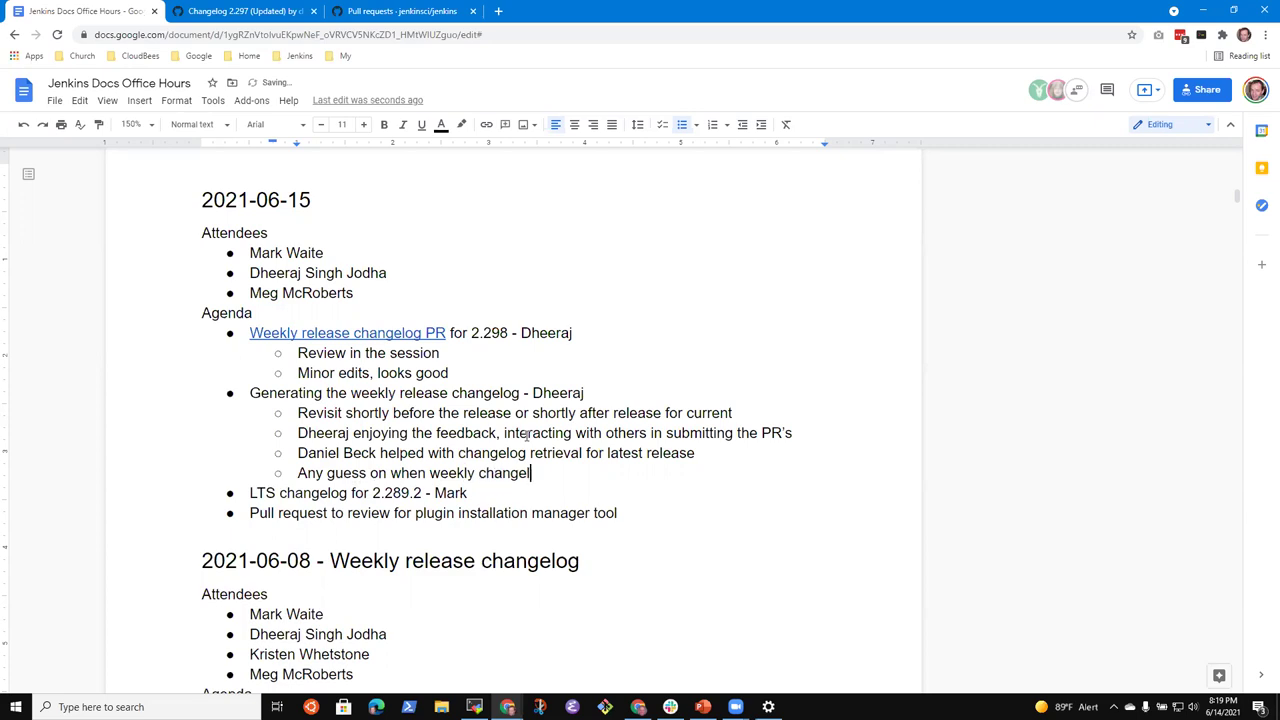
text(og automation)
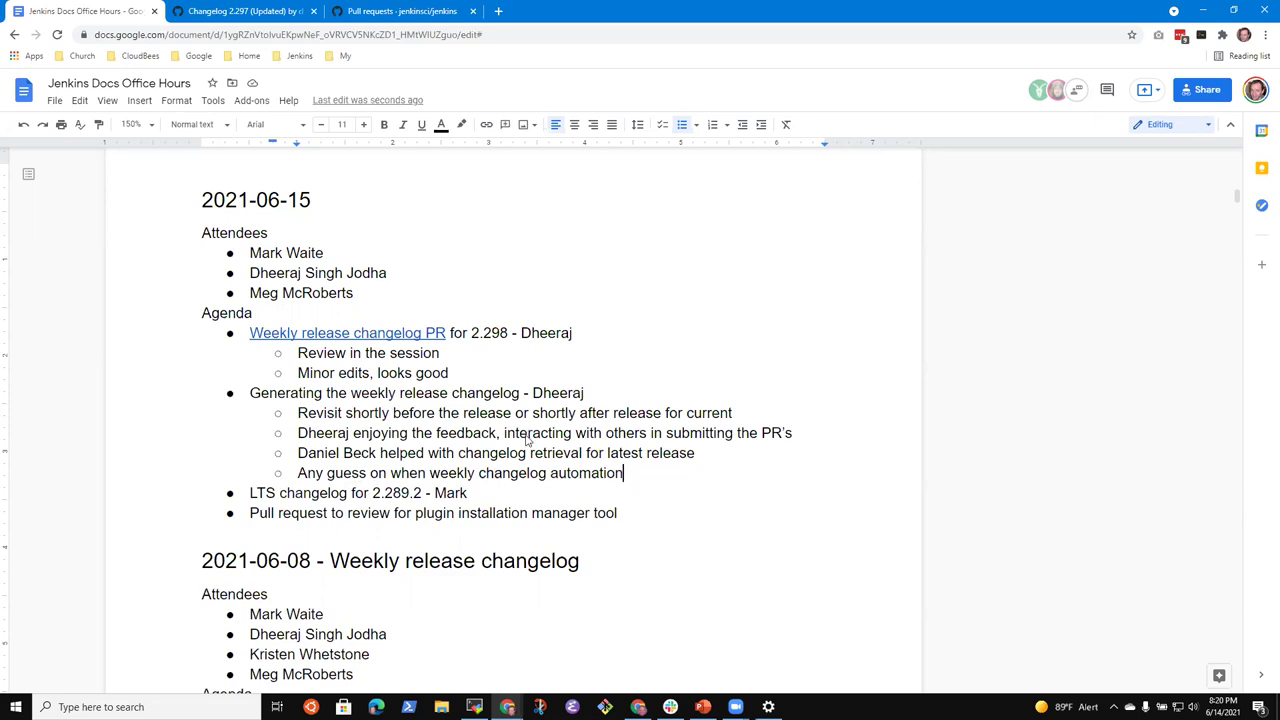
Step: Nest the answer "Has been on the plan for a year or more, not likely coming soon" one level below the automation question
key(Return)
key(Tab)
text(Has b)
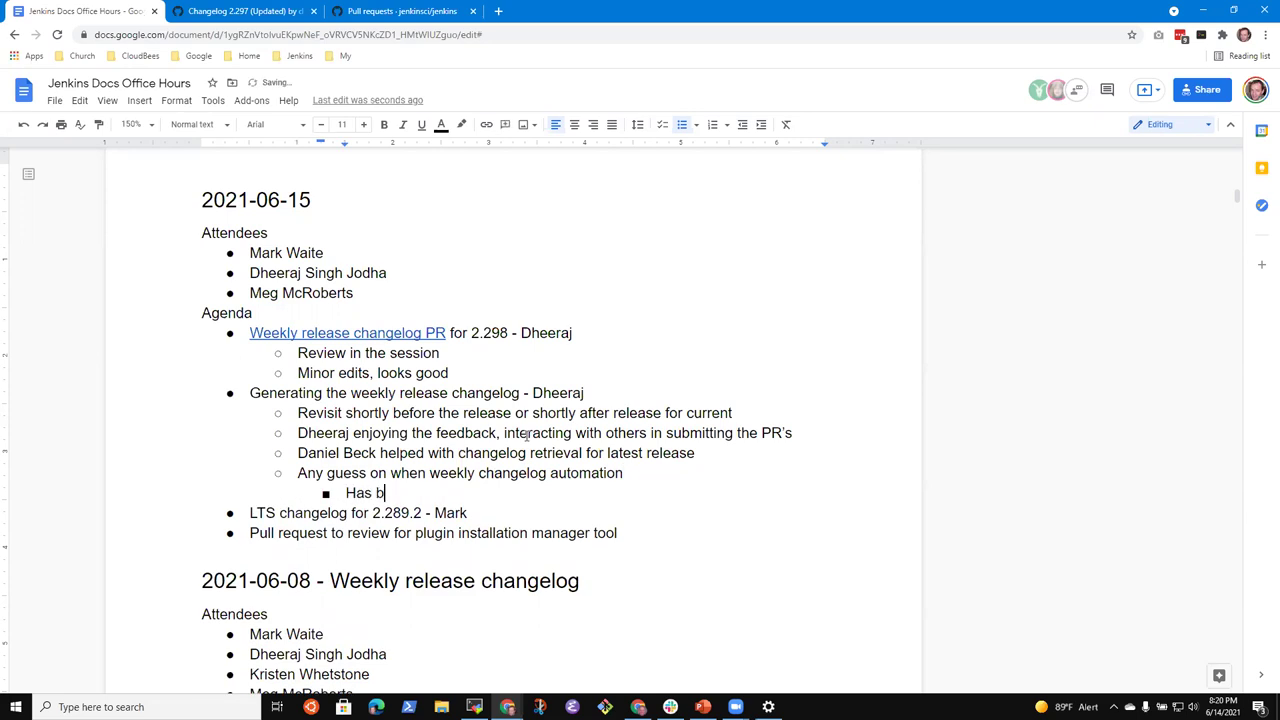
text(een on the plan for a yea)
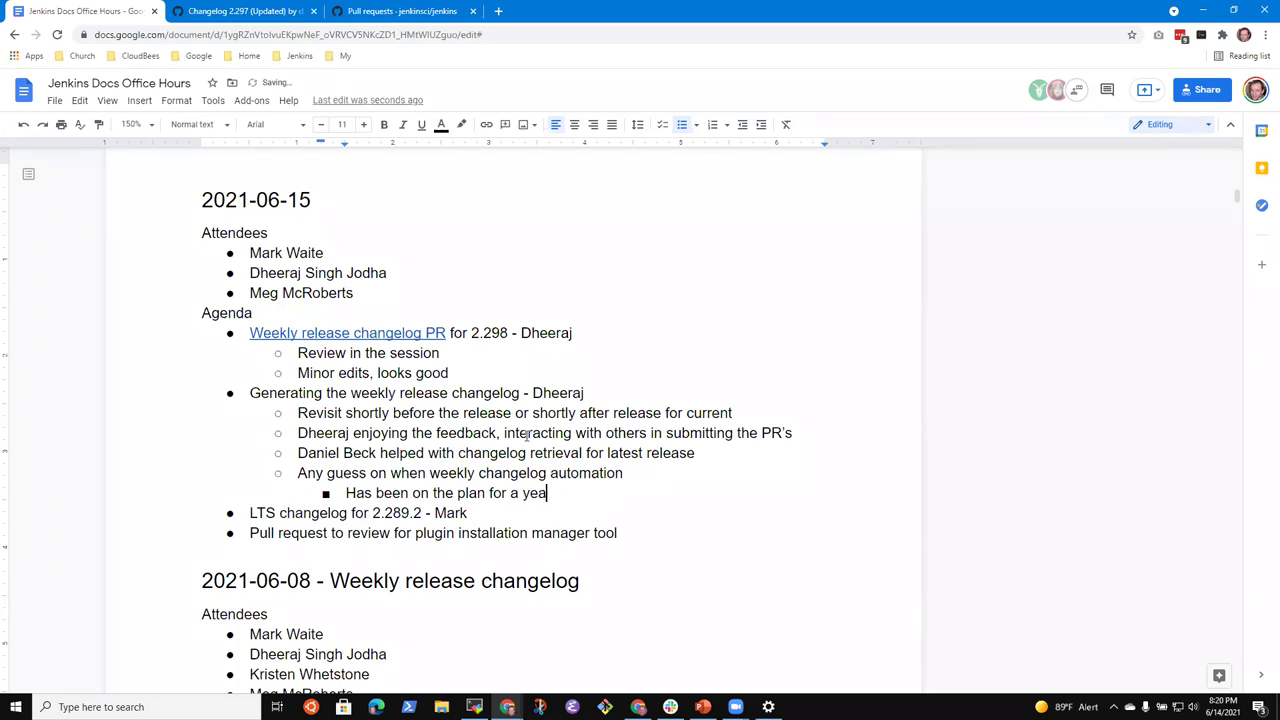
text(r or more)
text(, not likely)
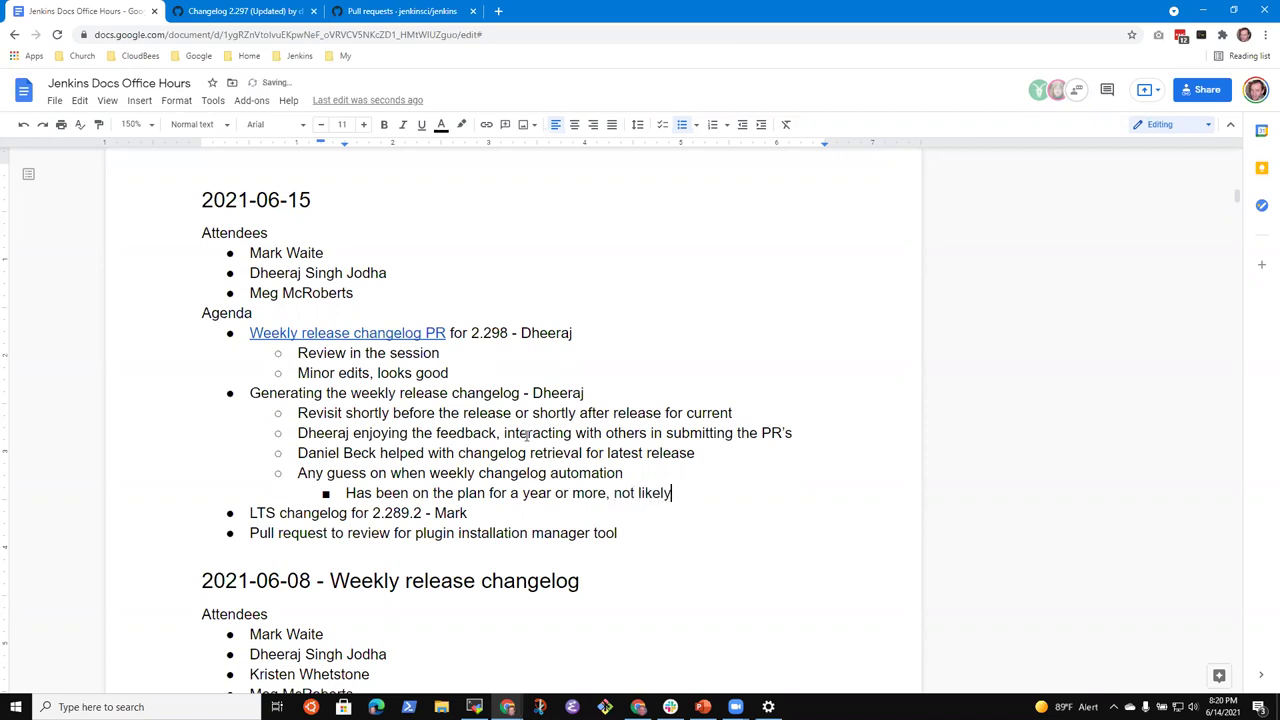
text( coming soon)
Step: Highlight the "LTS changelog for 2.289.2" agenda item as the current discussion topic
key(Up)
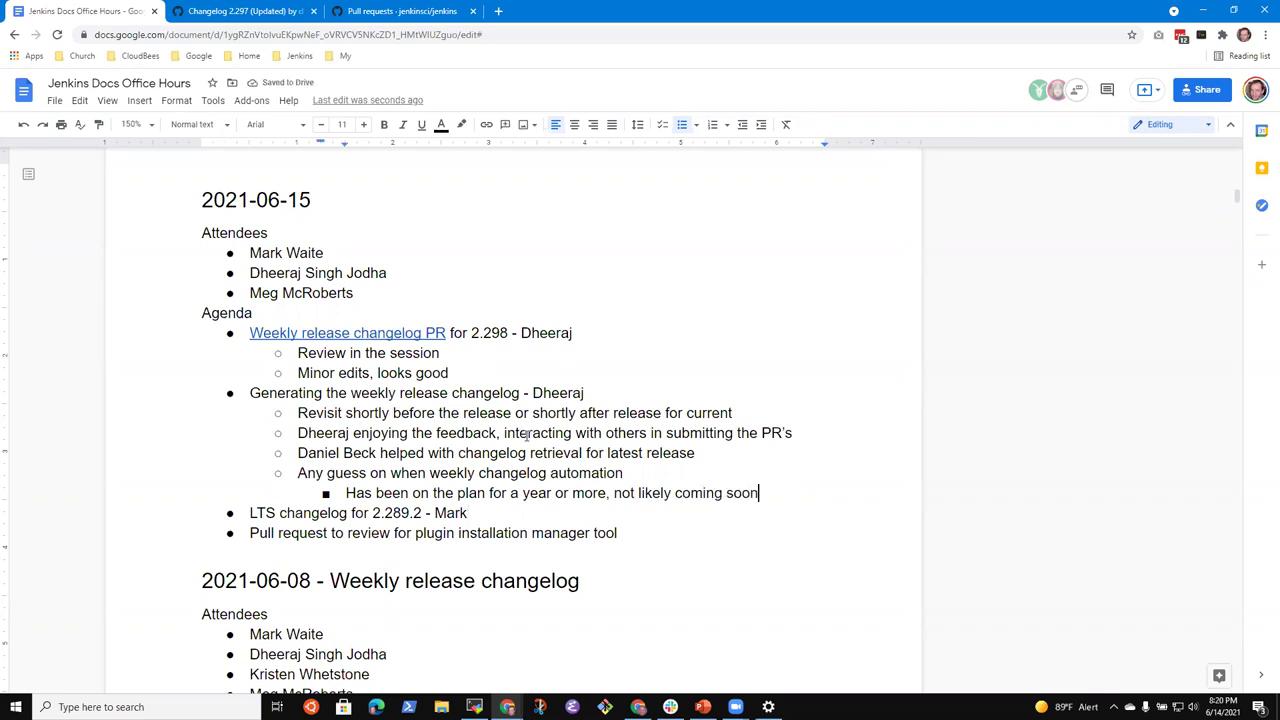
key(Down)
key(Home)
key(shift+End)
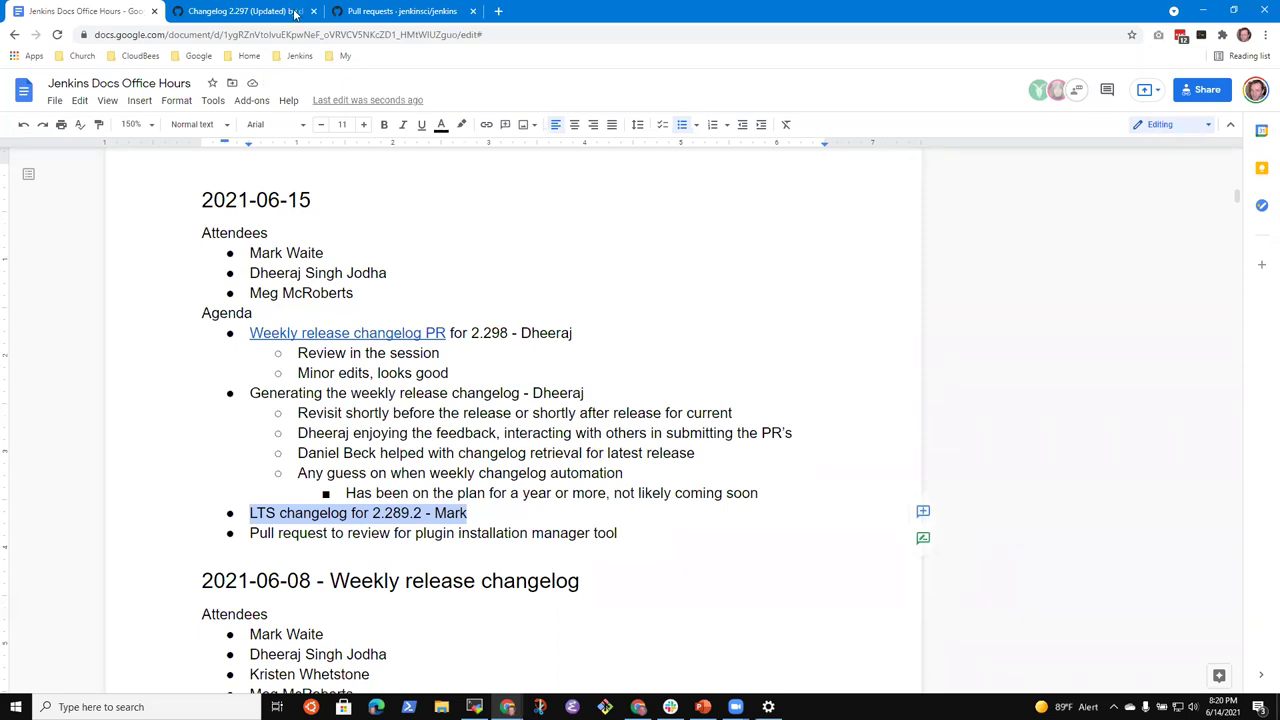
Step: Switch to the GitHub page and open the "Backporting for 2.289.2" pull request in the jenkinsci/jenkins core repository
click(268, 11)
scroll(253, 257, up, 5)
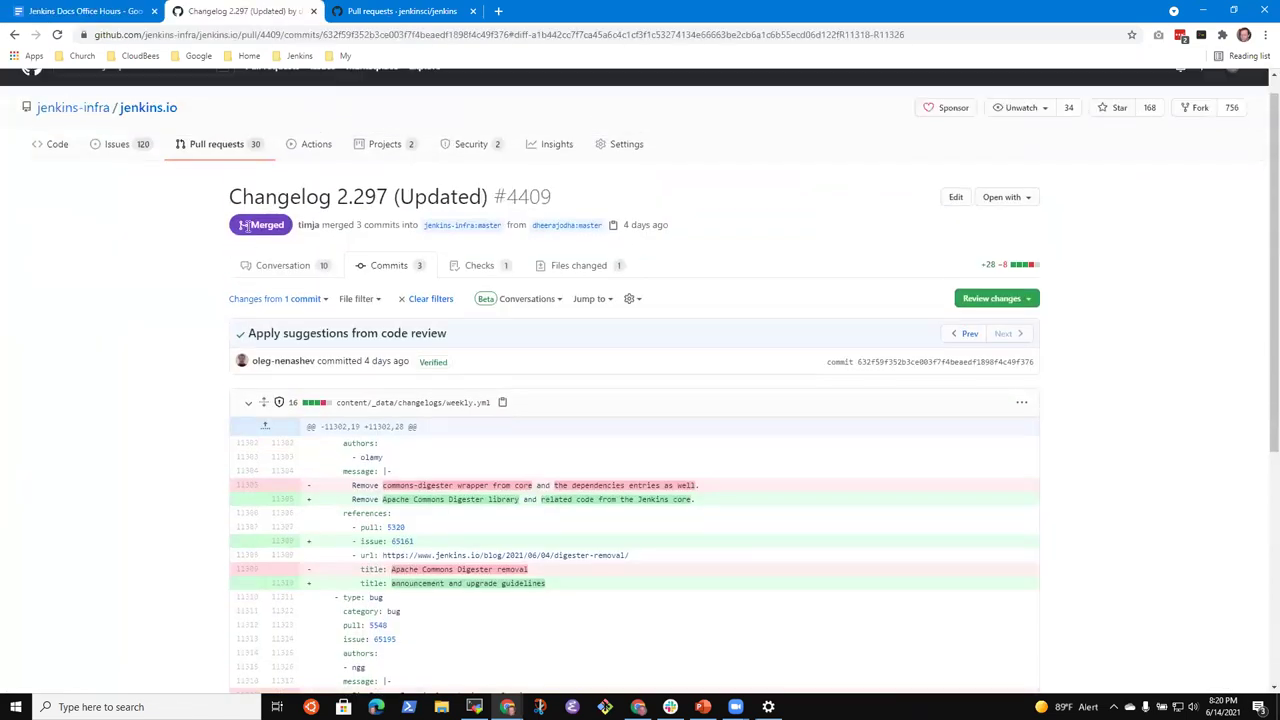
click(216, 168)
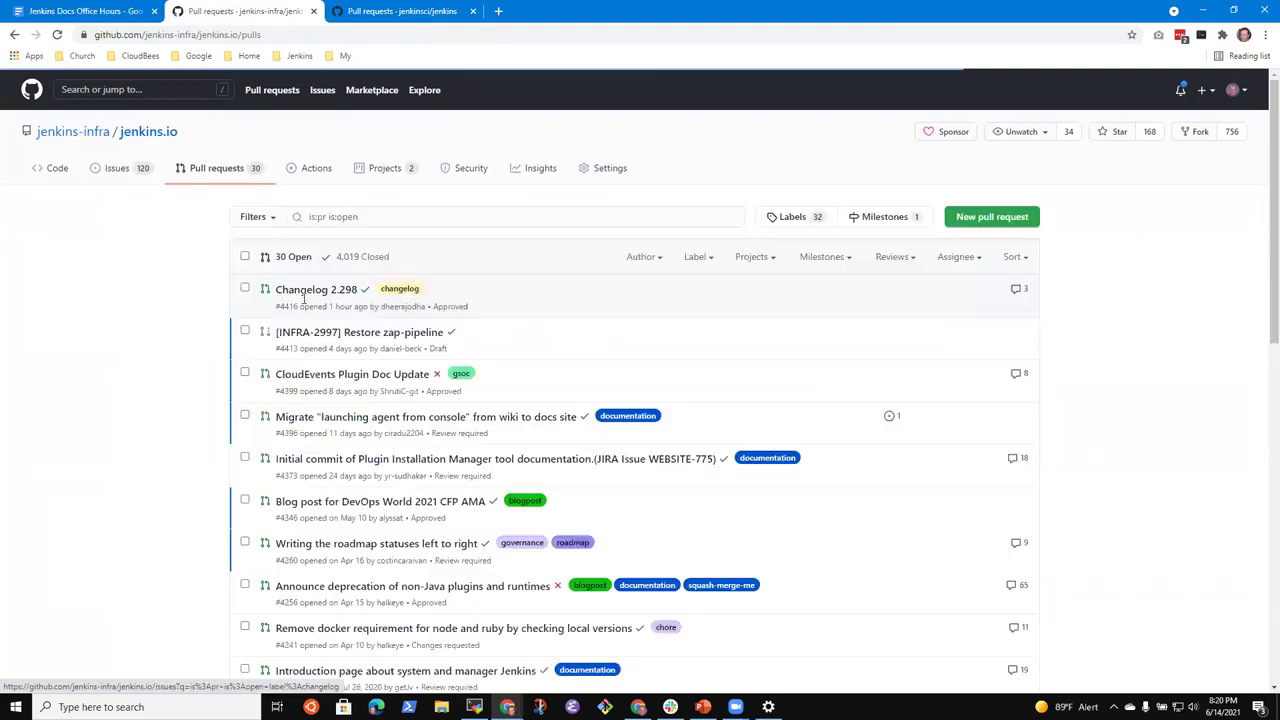
click(299, 56)
mouse_move(349, 168)
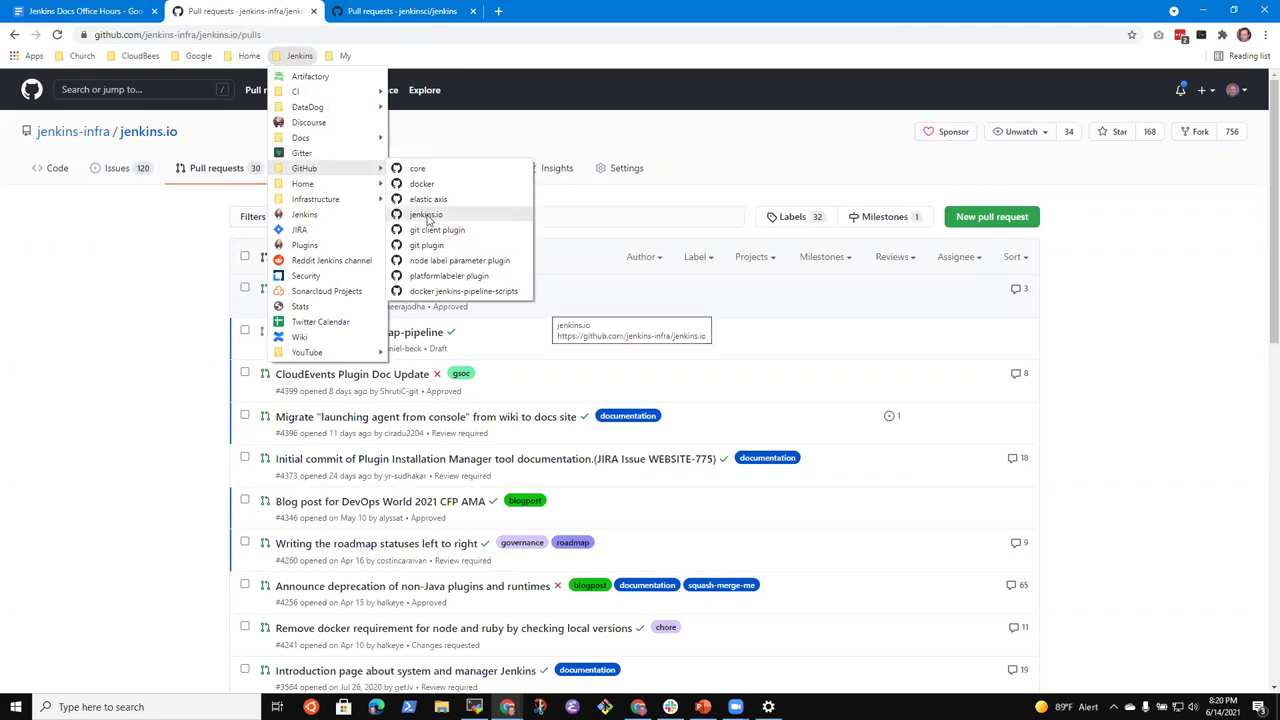
click(431, 169)
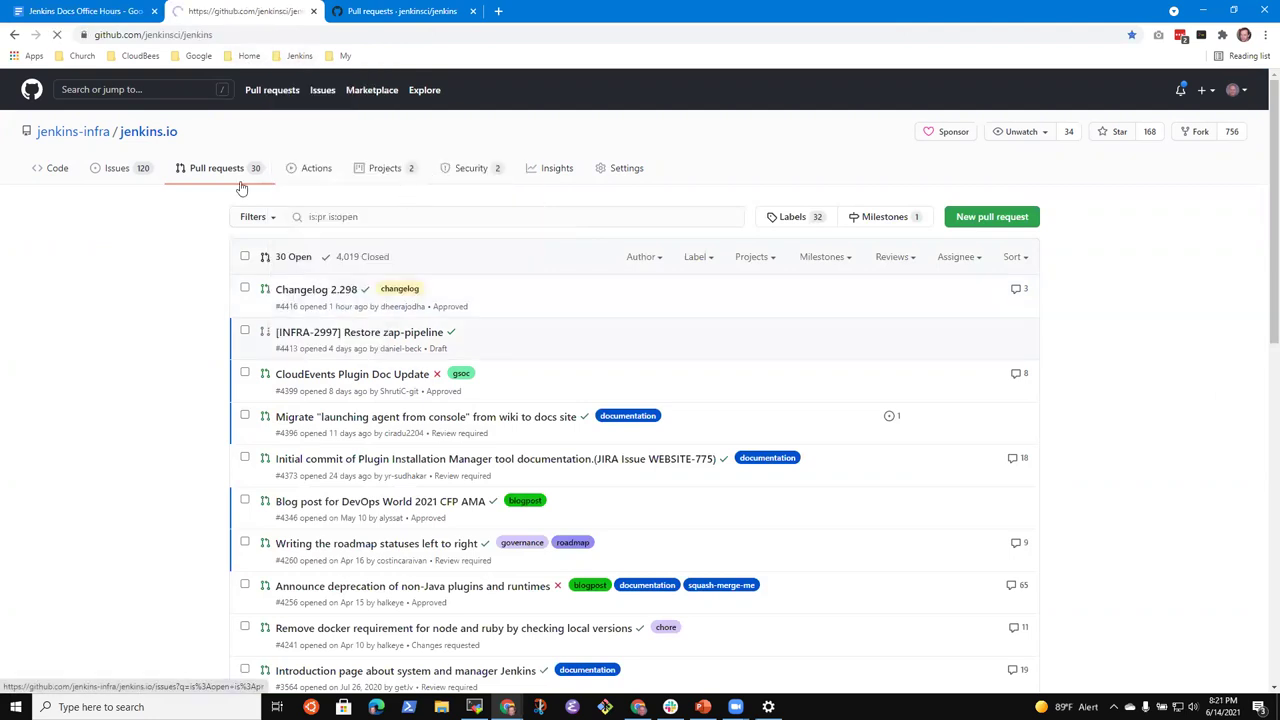
click(141, 172)
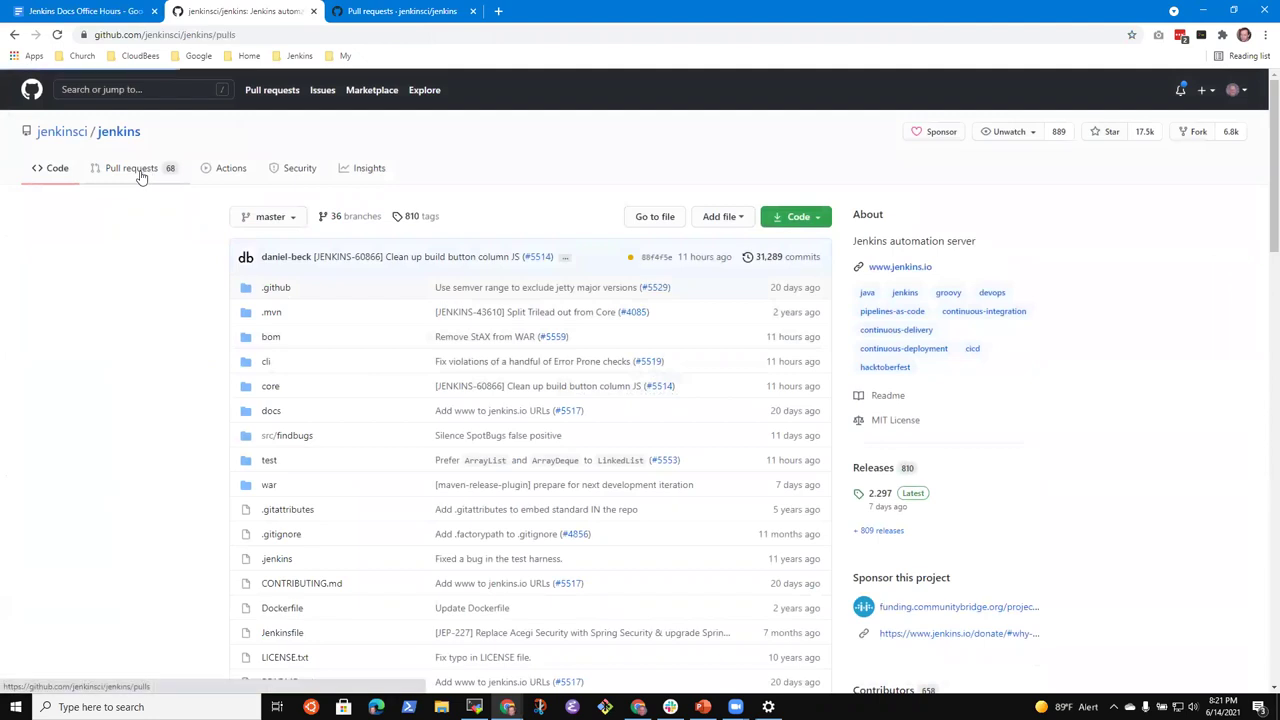
mouse_move(400, 416)
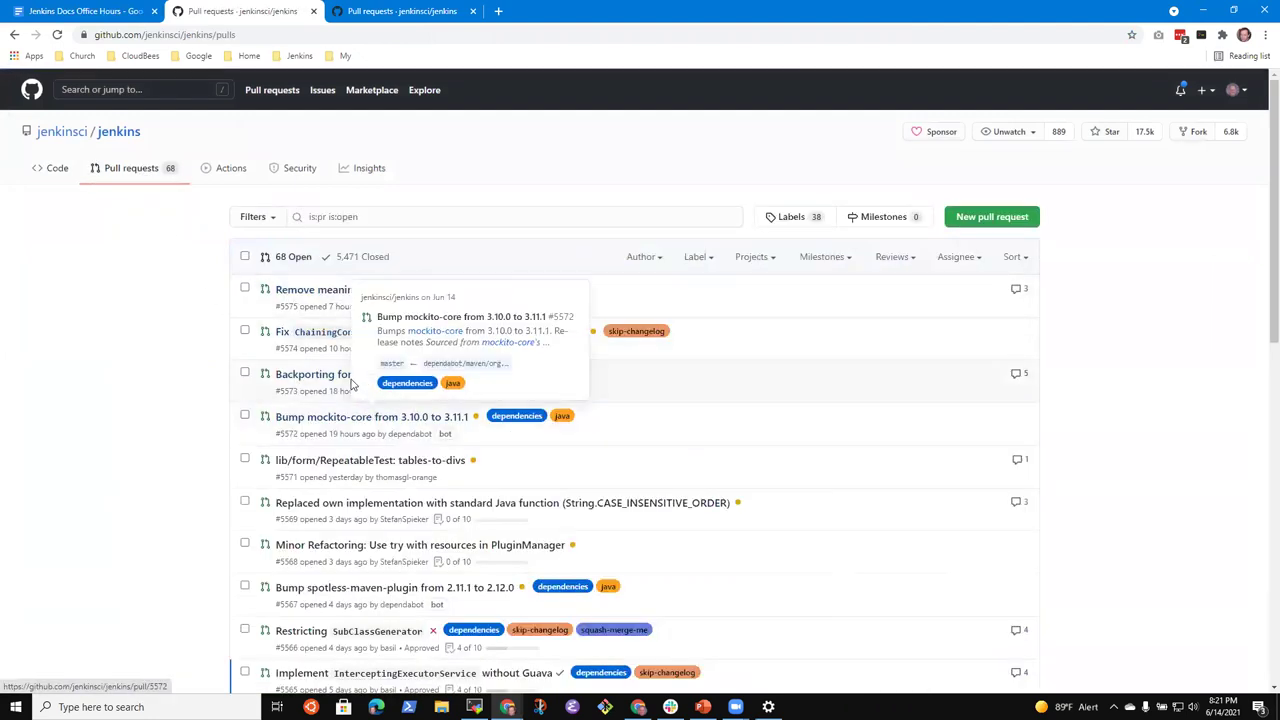
click(330, 376)
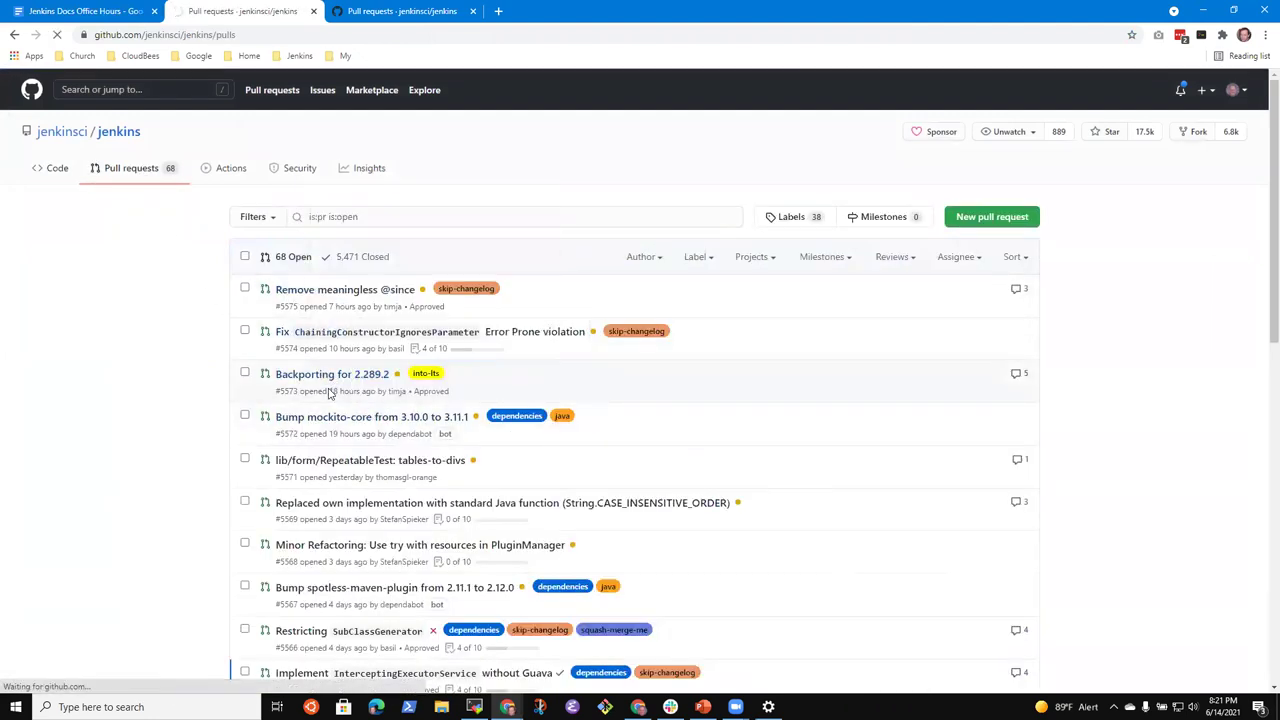
Step: Look over the fixed issues in the backporting description, highlighting the header lines of JENKINS-65766, JENKINS-65751 and JENKINS-65657
scroll(220, 345, down, 2)
scroll(265, 337, up, 1)
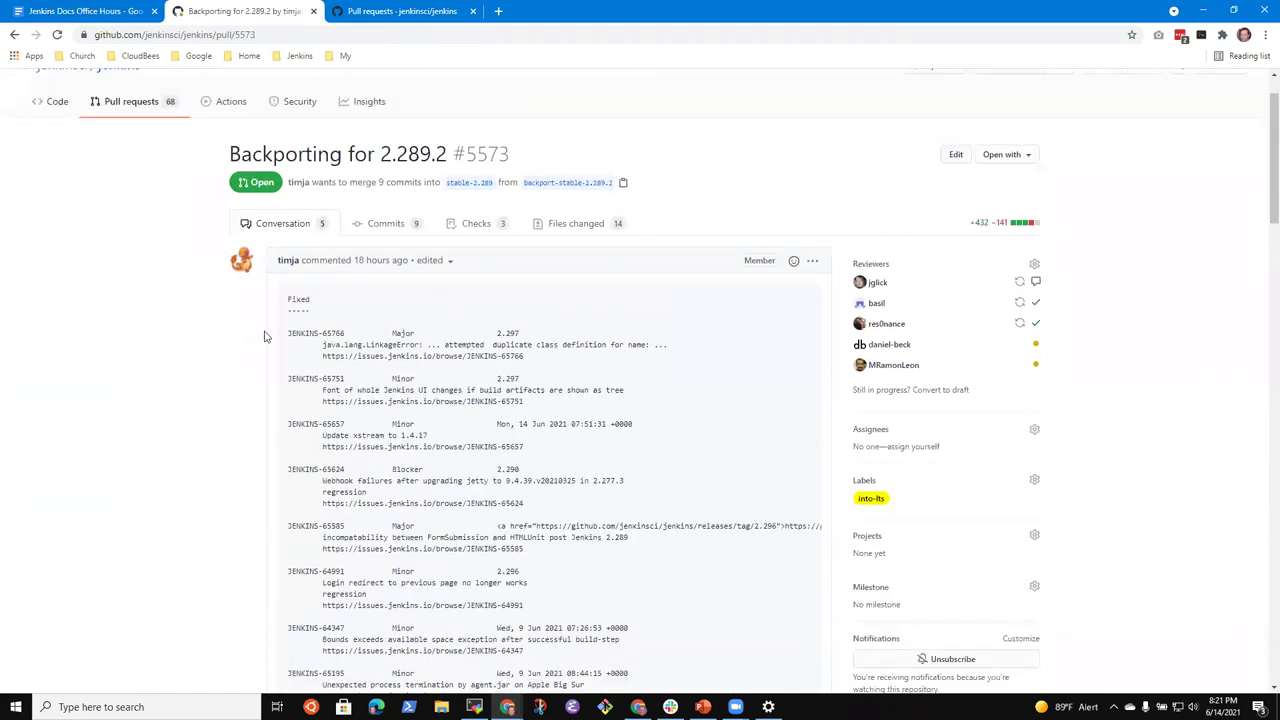
scroll(387, 376, down, 2)
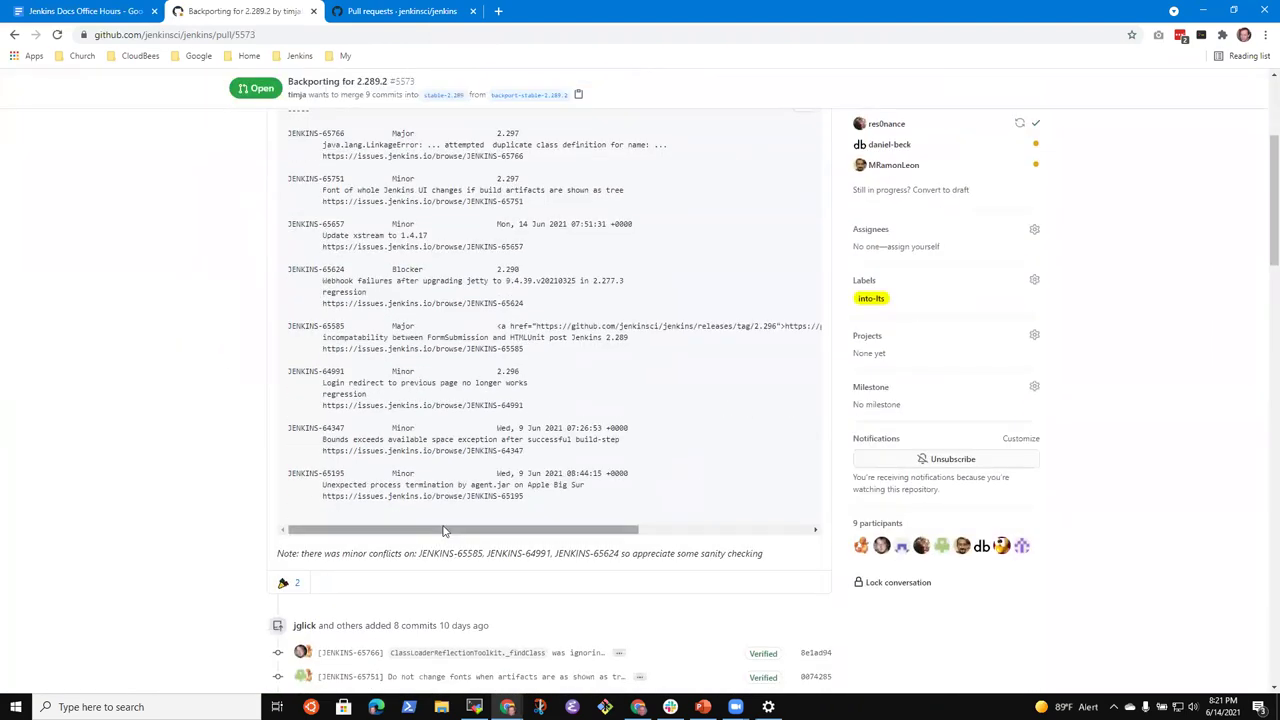
scroll(447, 450, up, 1)
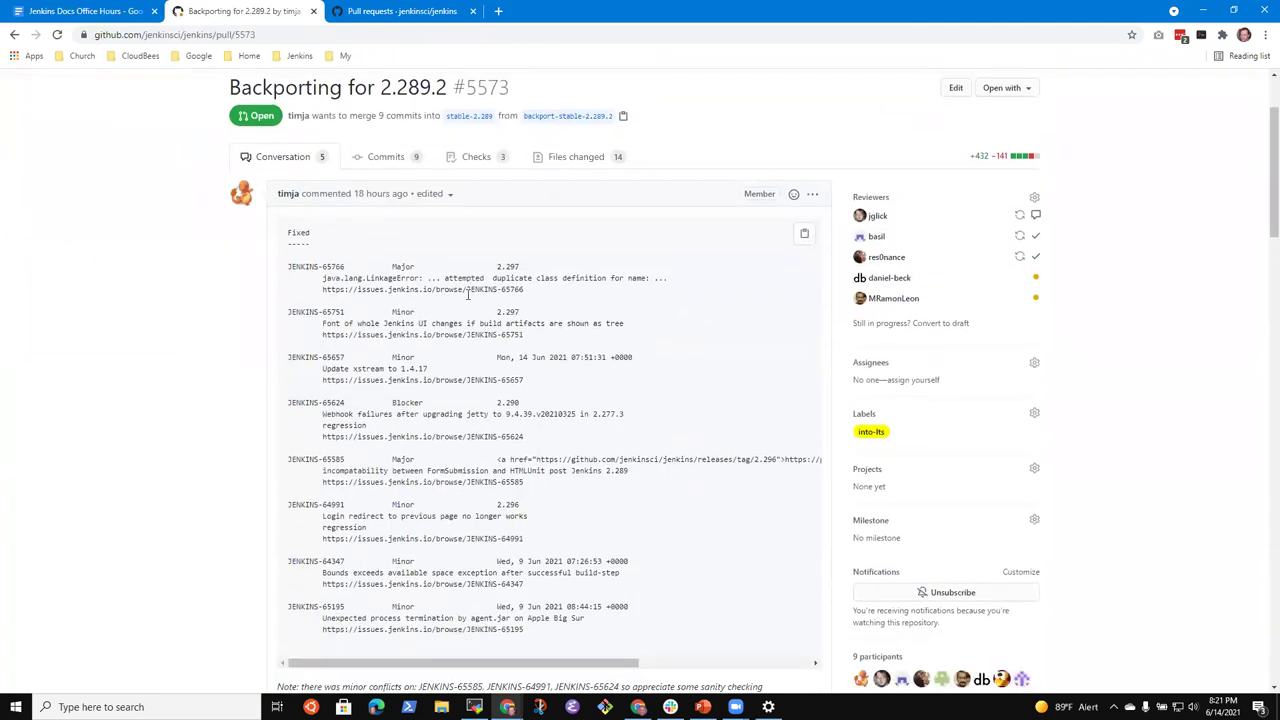
scroll(400, 293, down, 1)
scroll(355, 293, up, 2)
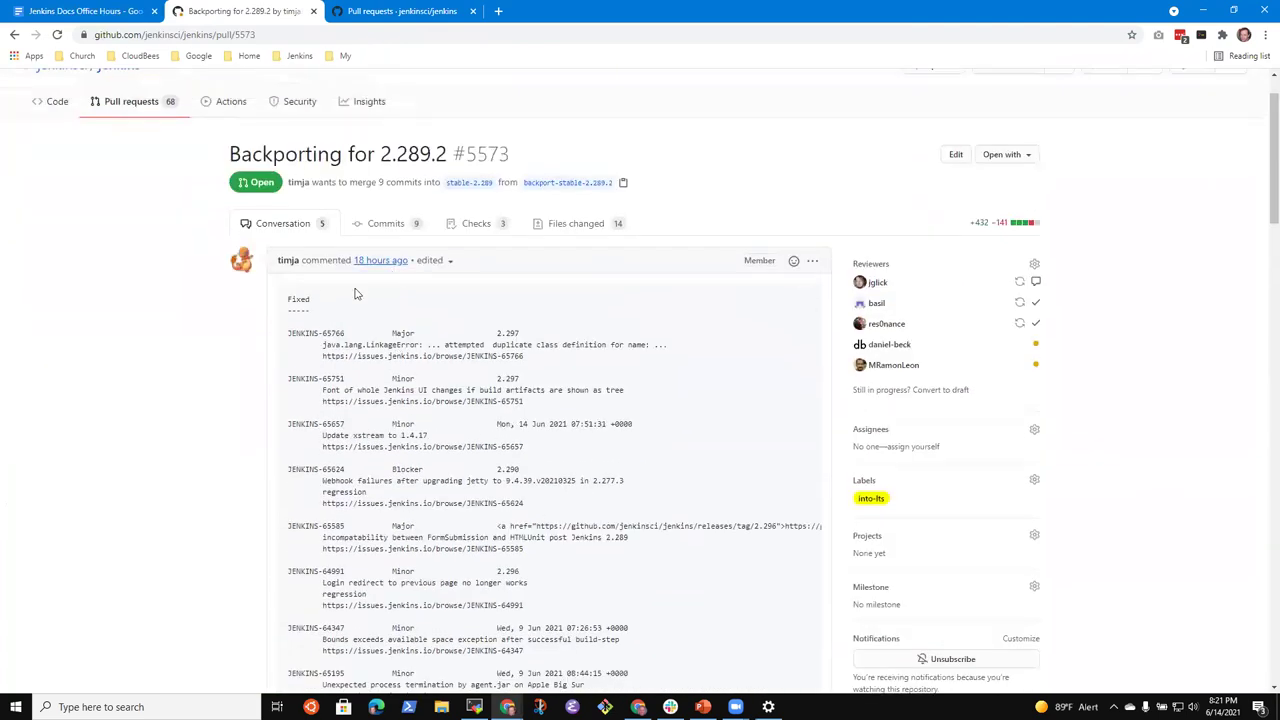
scroll(355, 293, down, 1)
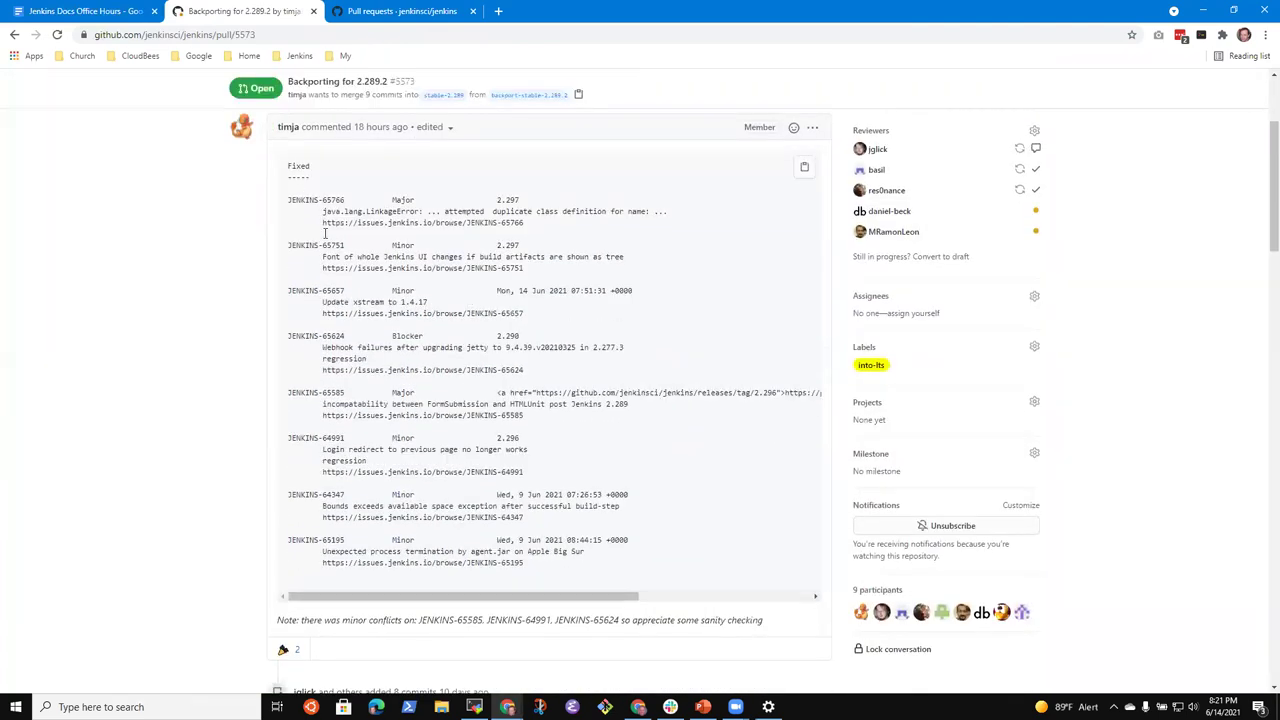
drag(291, 203, 520, 202)
drag(289, 247, 527, 259)
drag(290, 290, 605, 302)
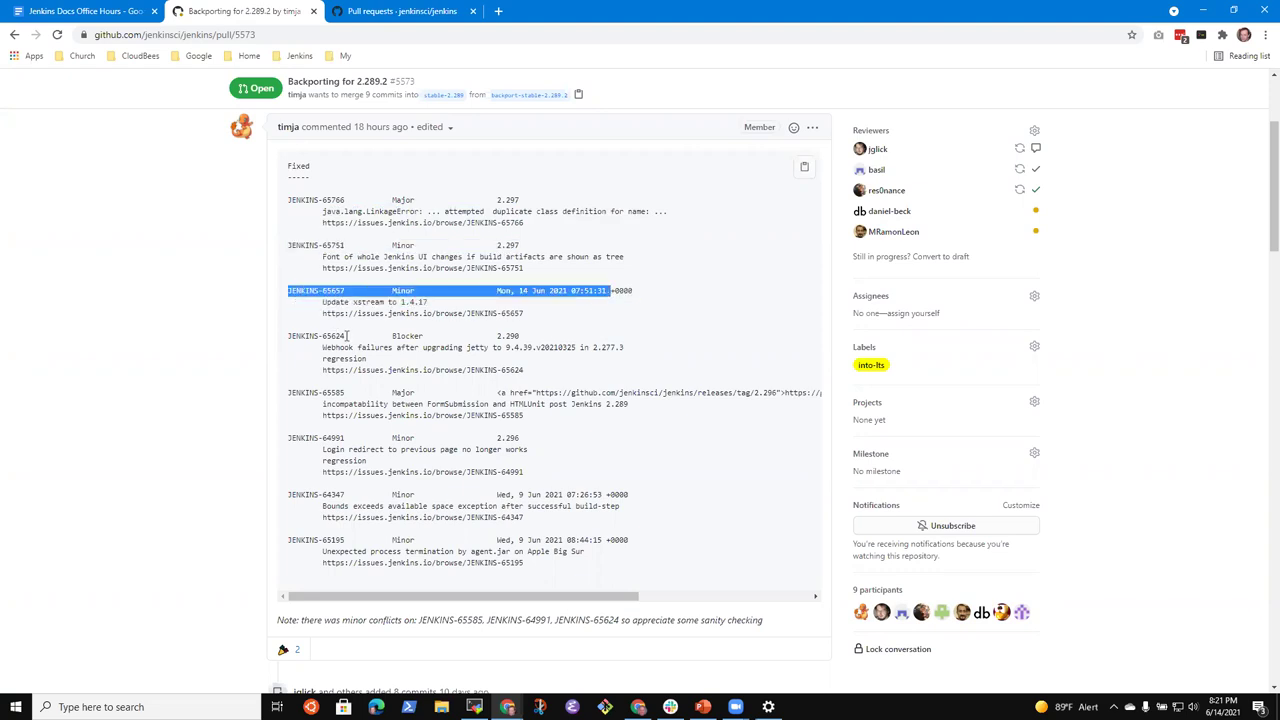
Step: Highlight the JENKINS-65624 blocker entry and the JENKINS-65585 major entry in the fixed issues list
click(287, 336)
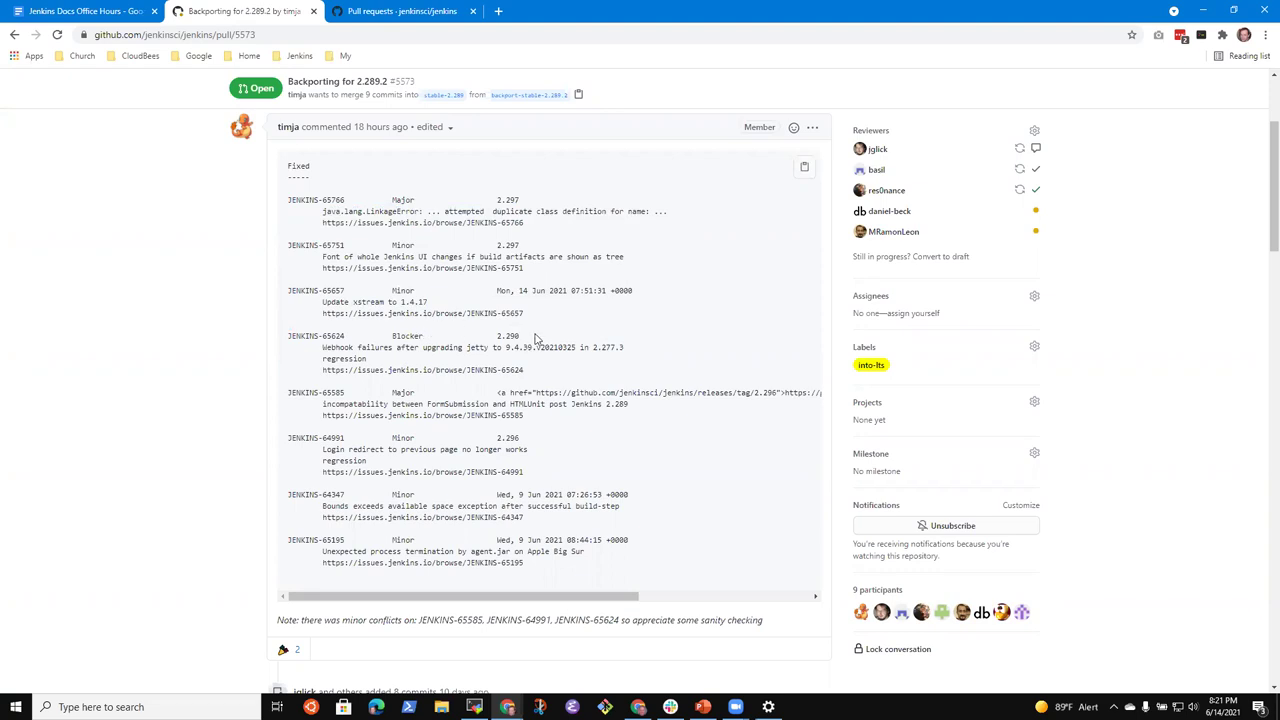
drag(287, 336, 602, 340)
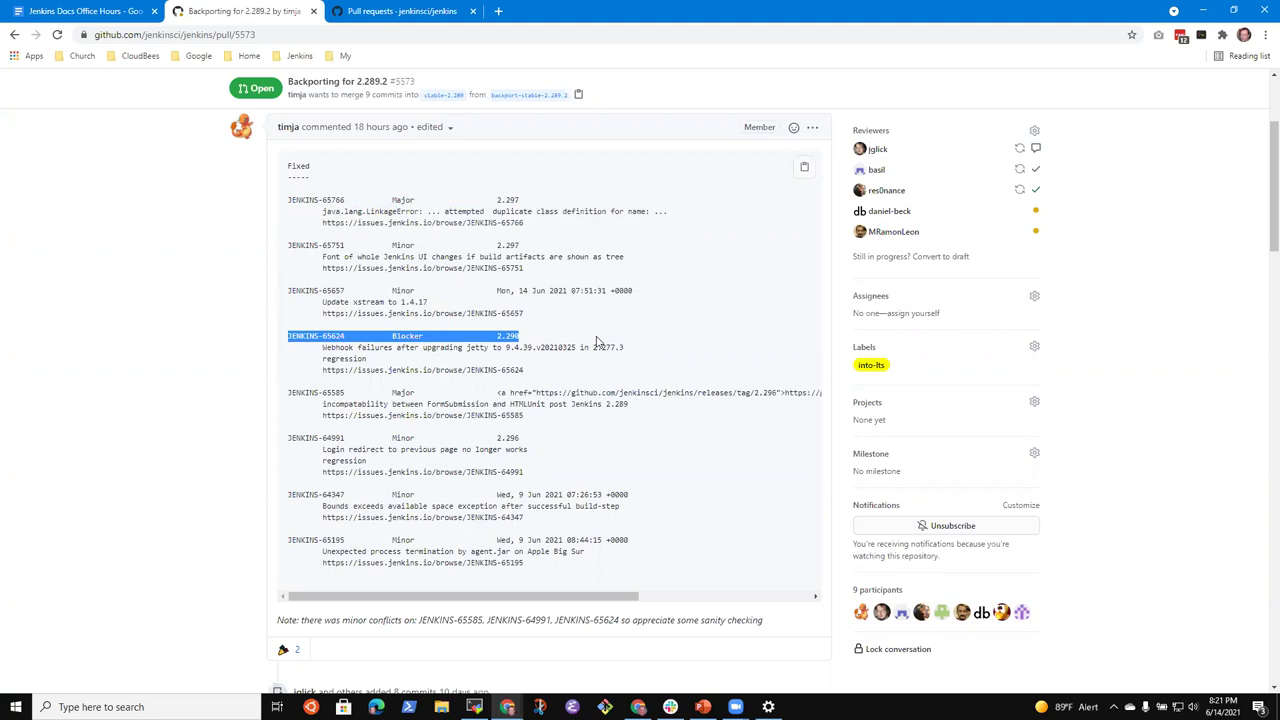
click(288, 393)
drag(288, 393, 497, 393)
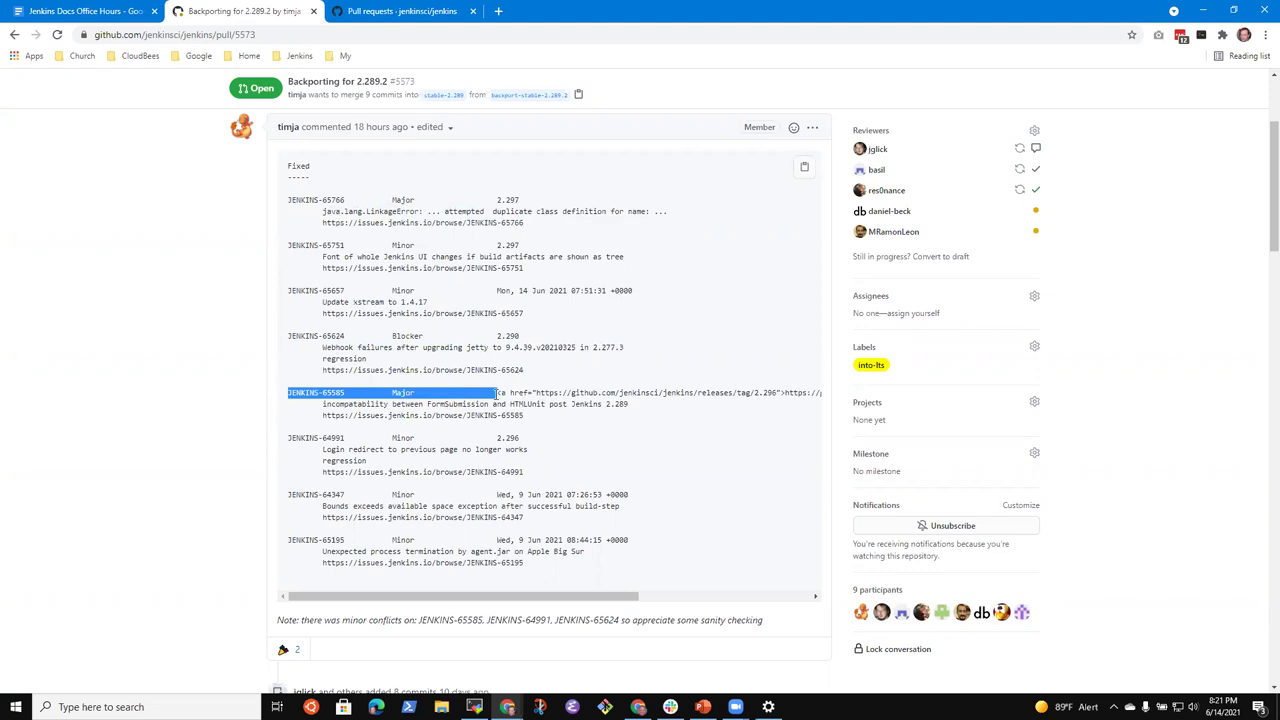
click(444, 418)
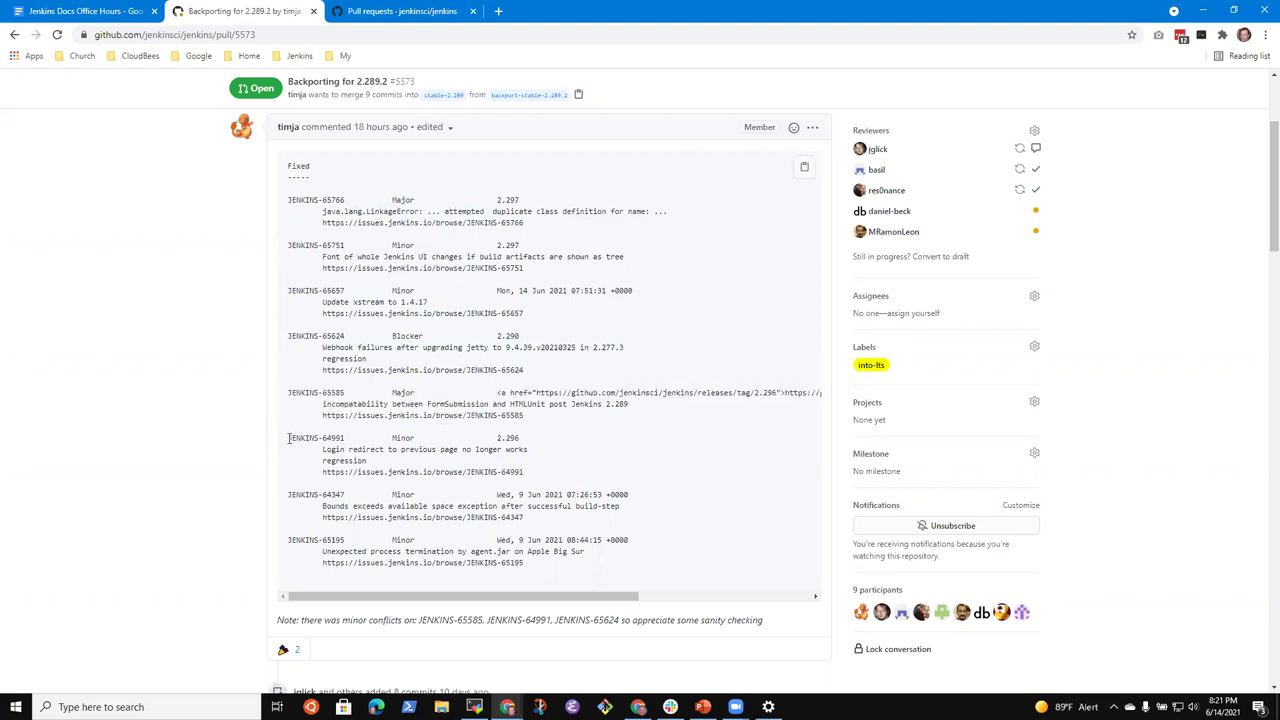
Step: Highlight the remaining header lines for JENKINS-64991, JENKINS-64347 and JENKINS-65195 in the fixed issues list
drag(291, 438, 536, 438)
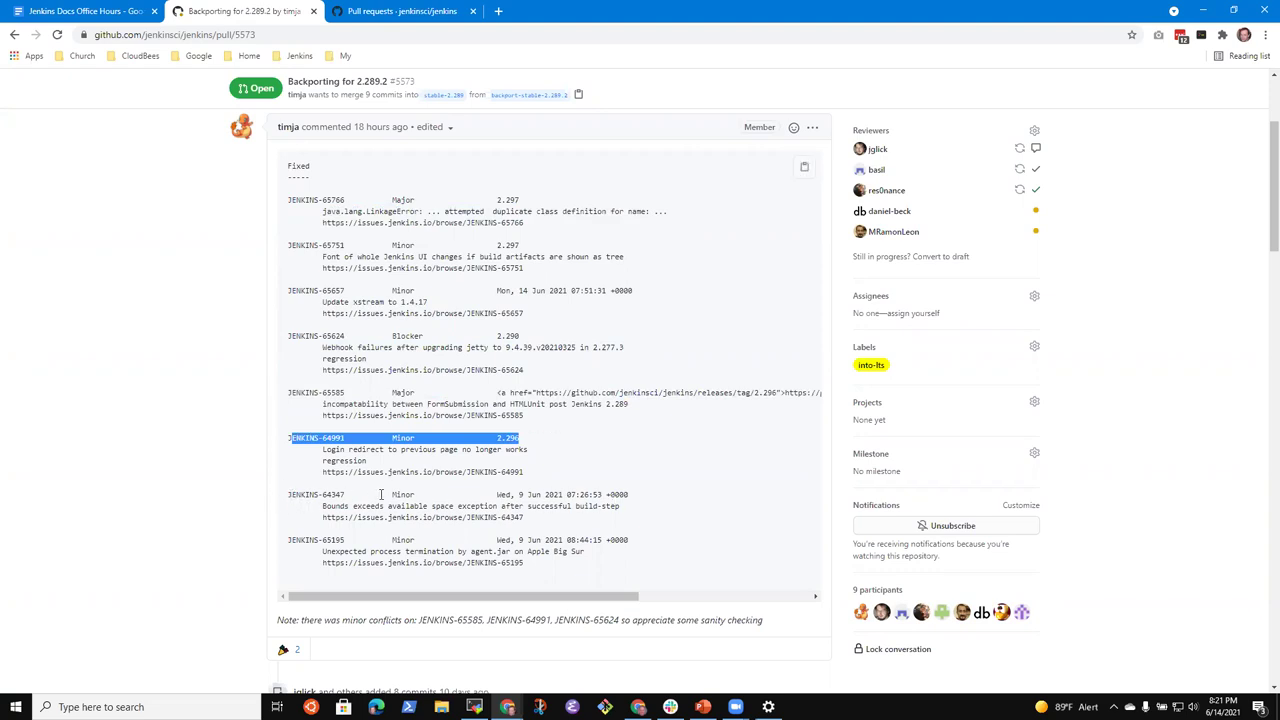
drag(291, 494, 667, 499)
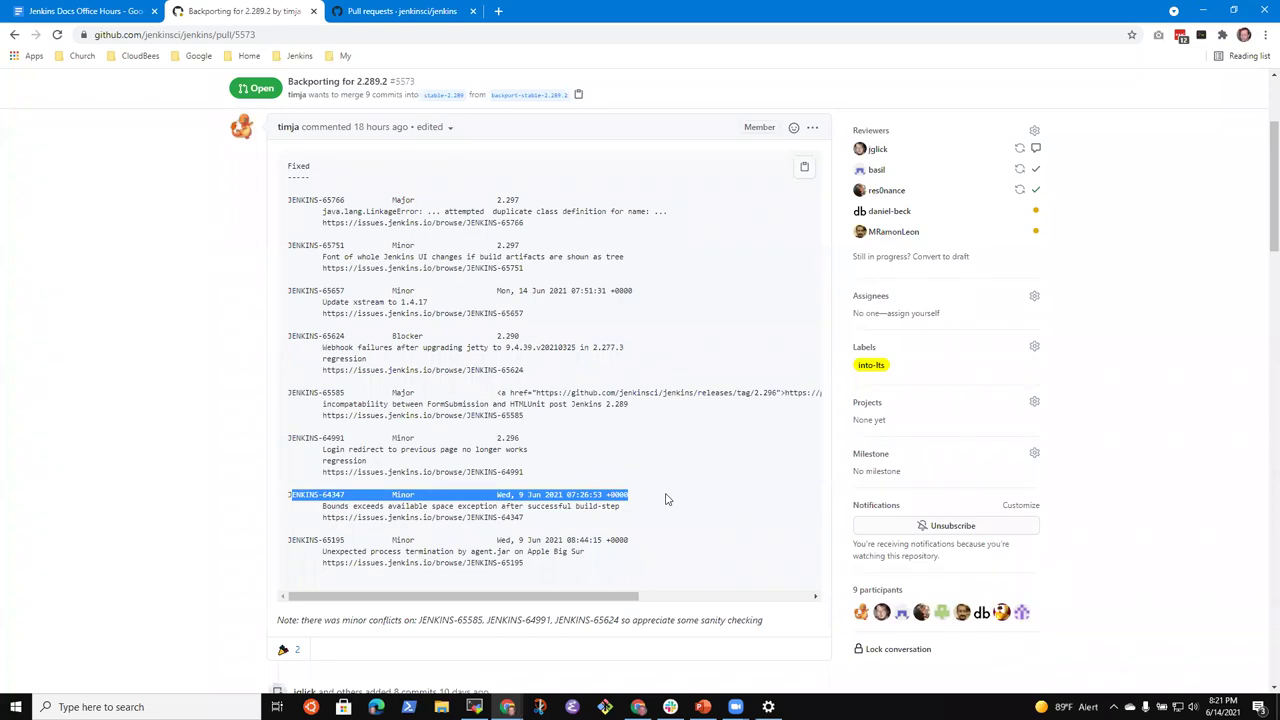
click(450, 529)
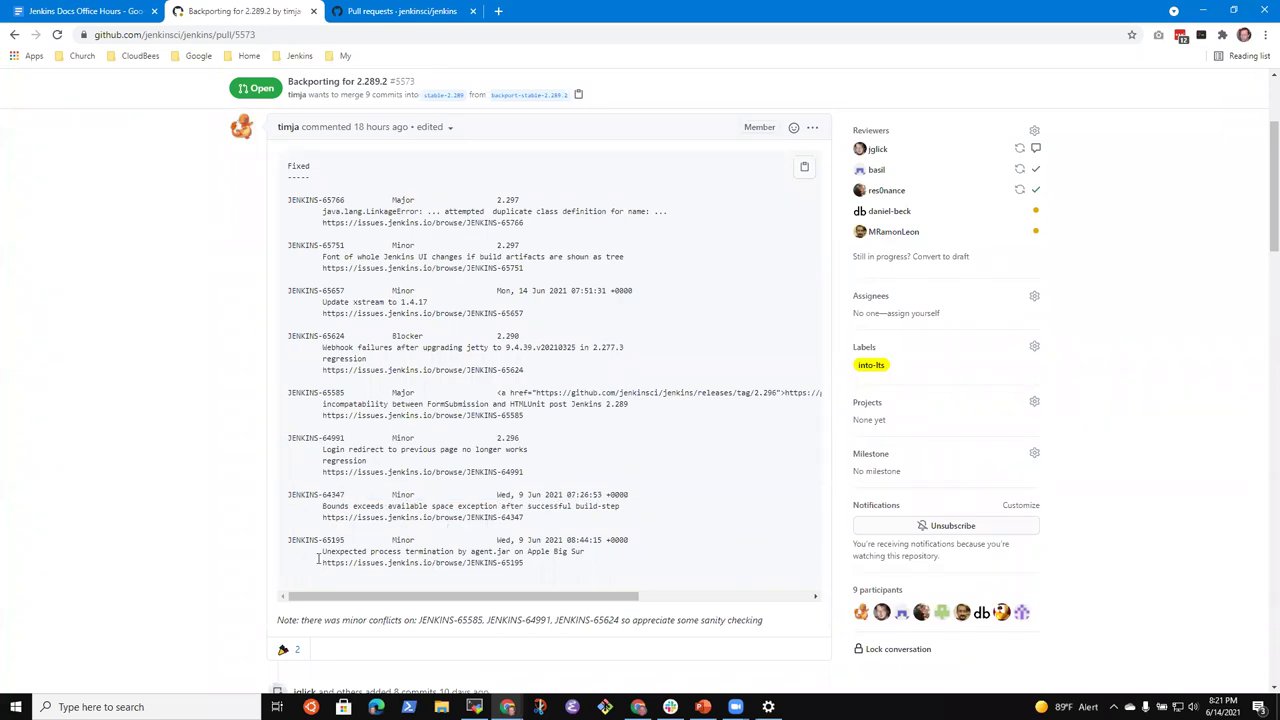
drag(299, 540, 643, 541)
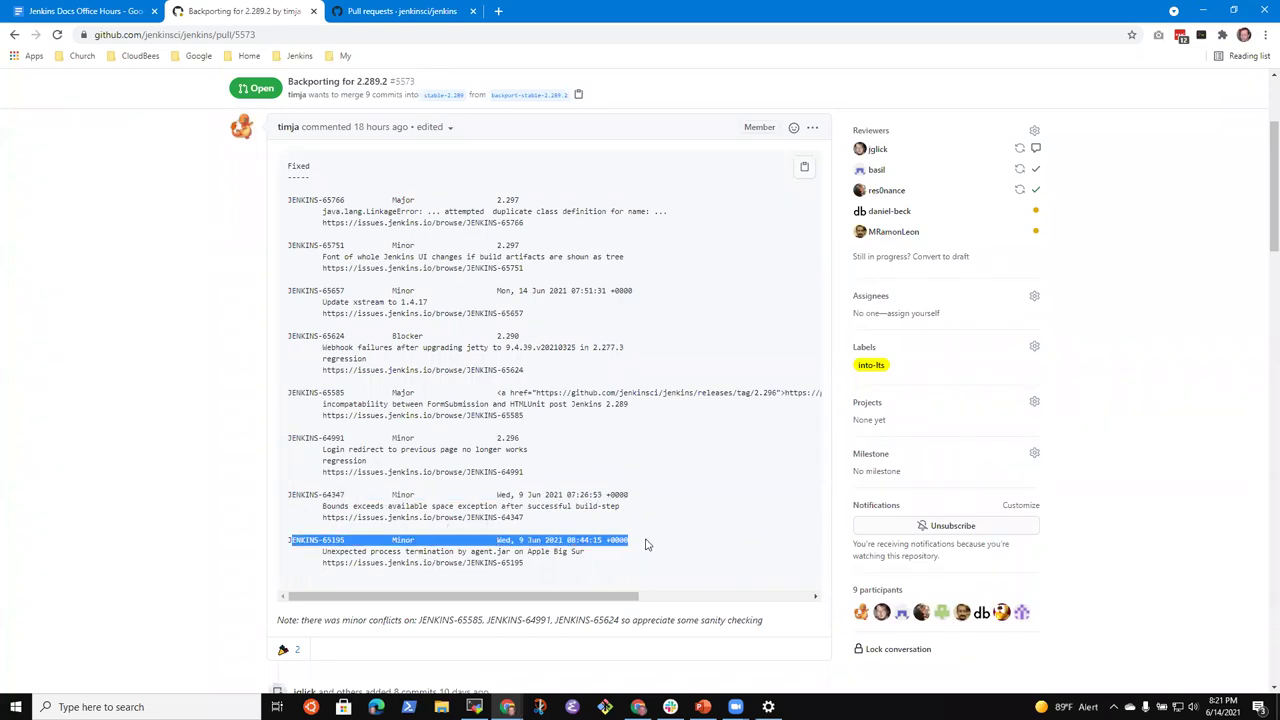
click(673, 547)
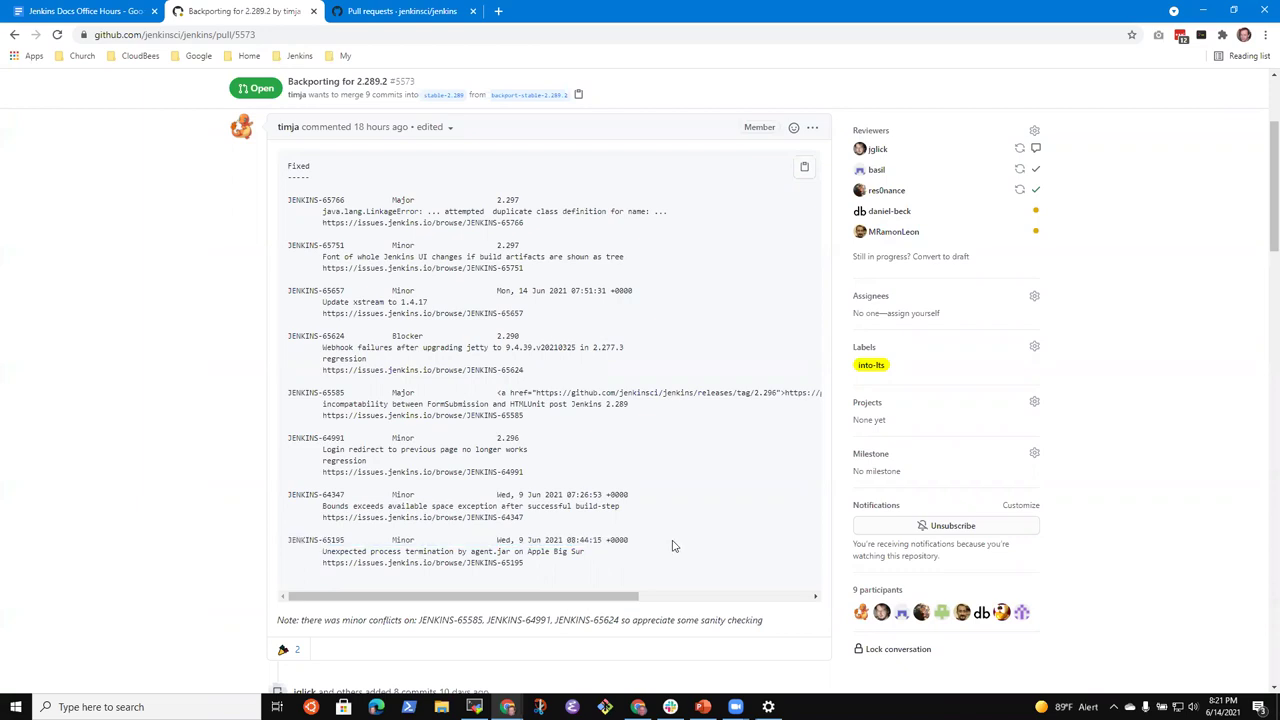
Step: Examine the commits, approvals and review comments in the backporting pull request's conversation, then return to its description
scroll(676, 528, down, 3)
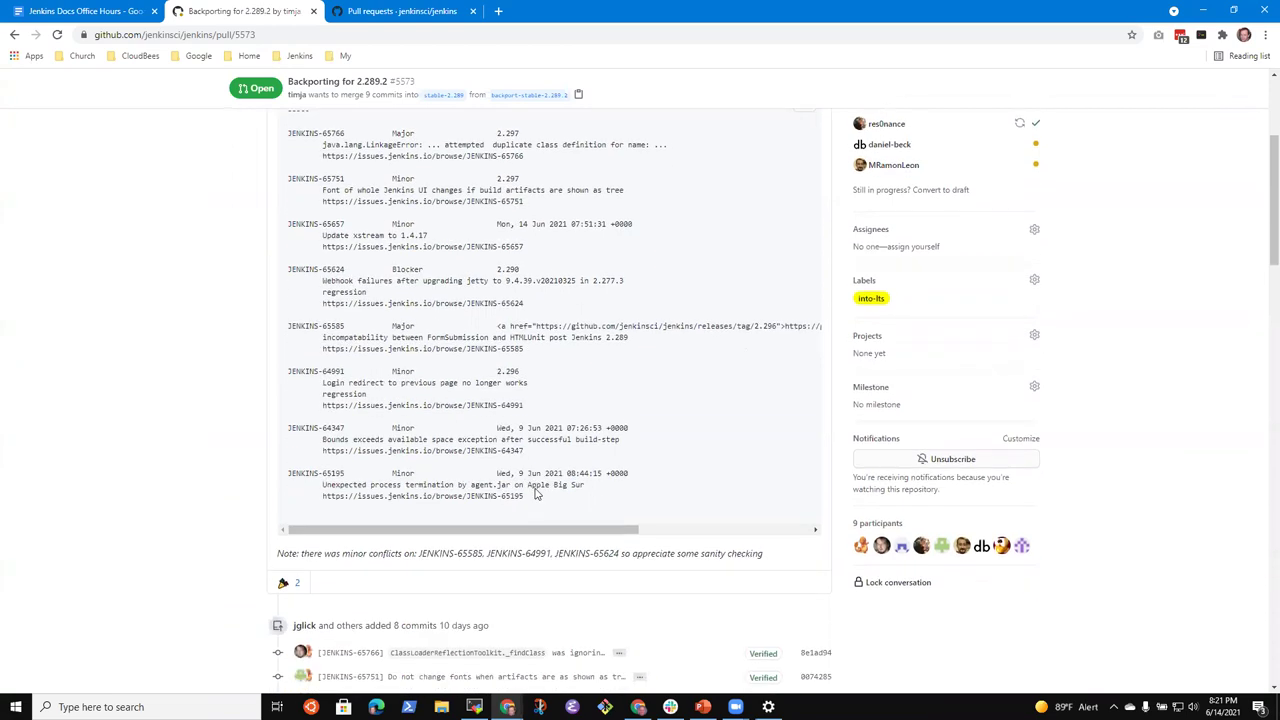
scroll(549, 497, down, 2)
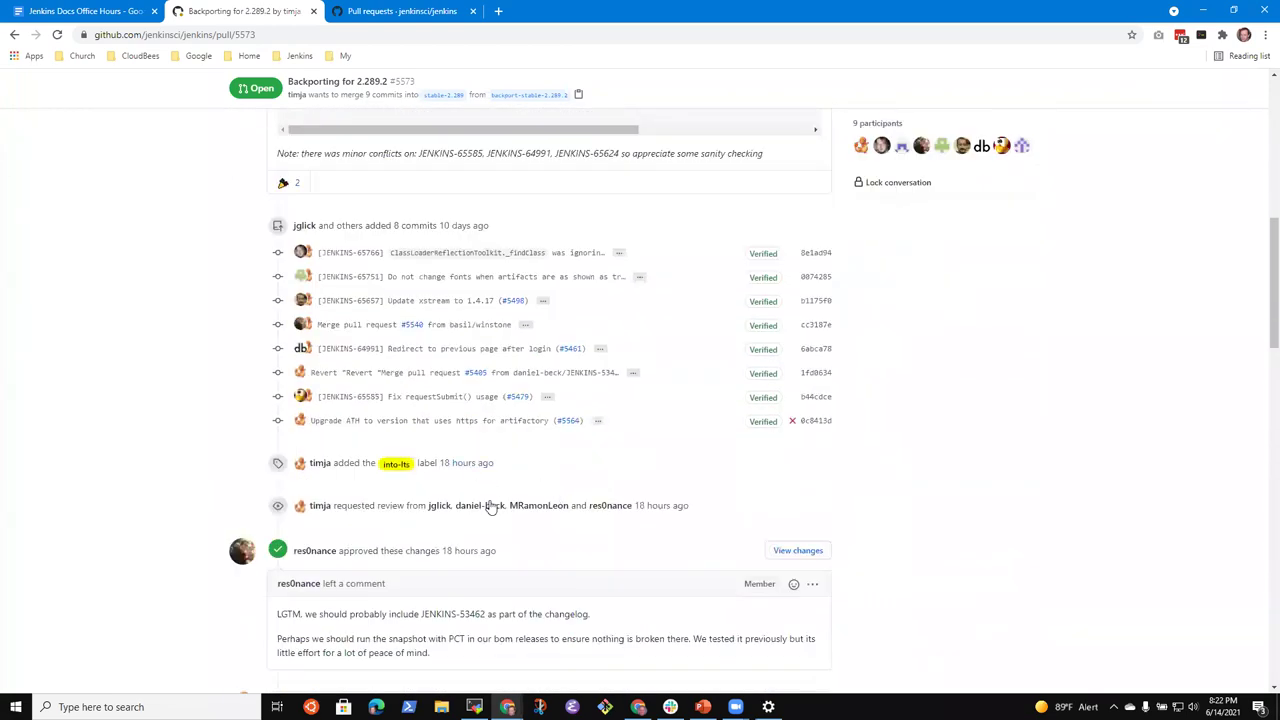
scroll(491, 510, down, 1)
scroll(493, 527, down, 2)
scroll(534, 508, up, 1)
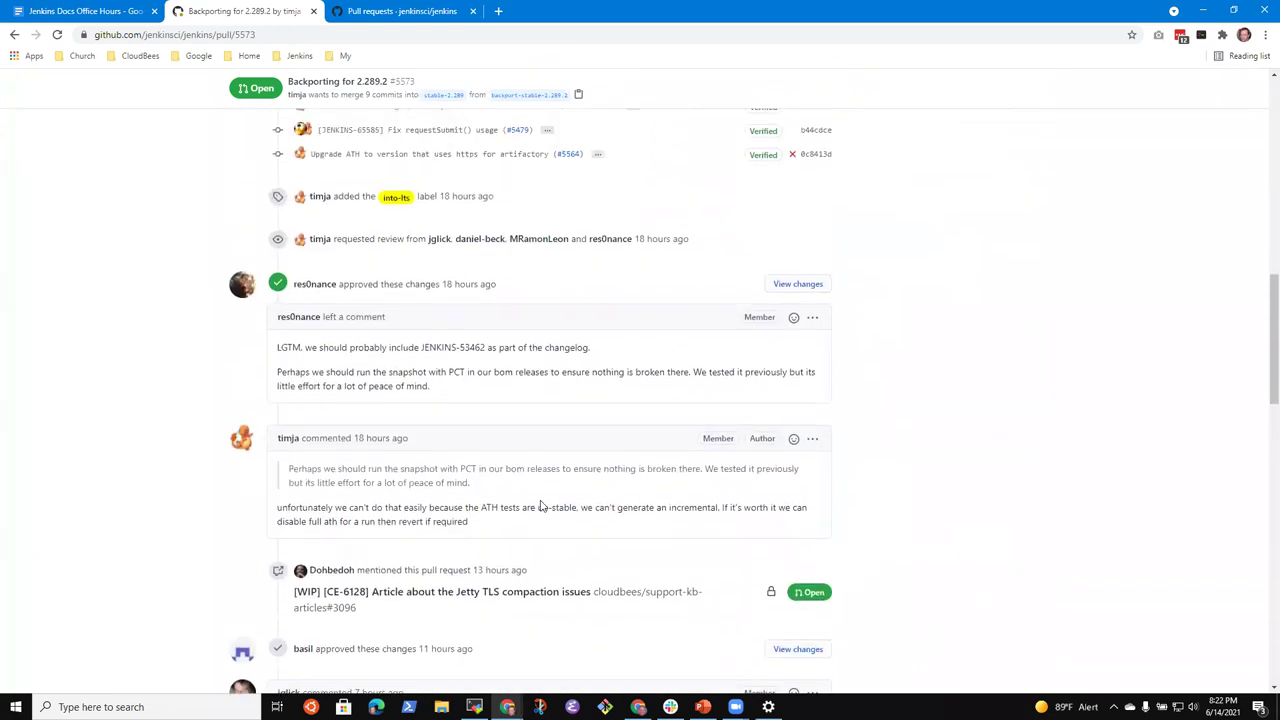
scroll(566, 483, down, 3)
scroll(566, 480, down, 4)
scroll(563, 495, up, 3)
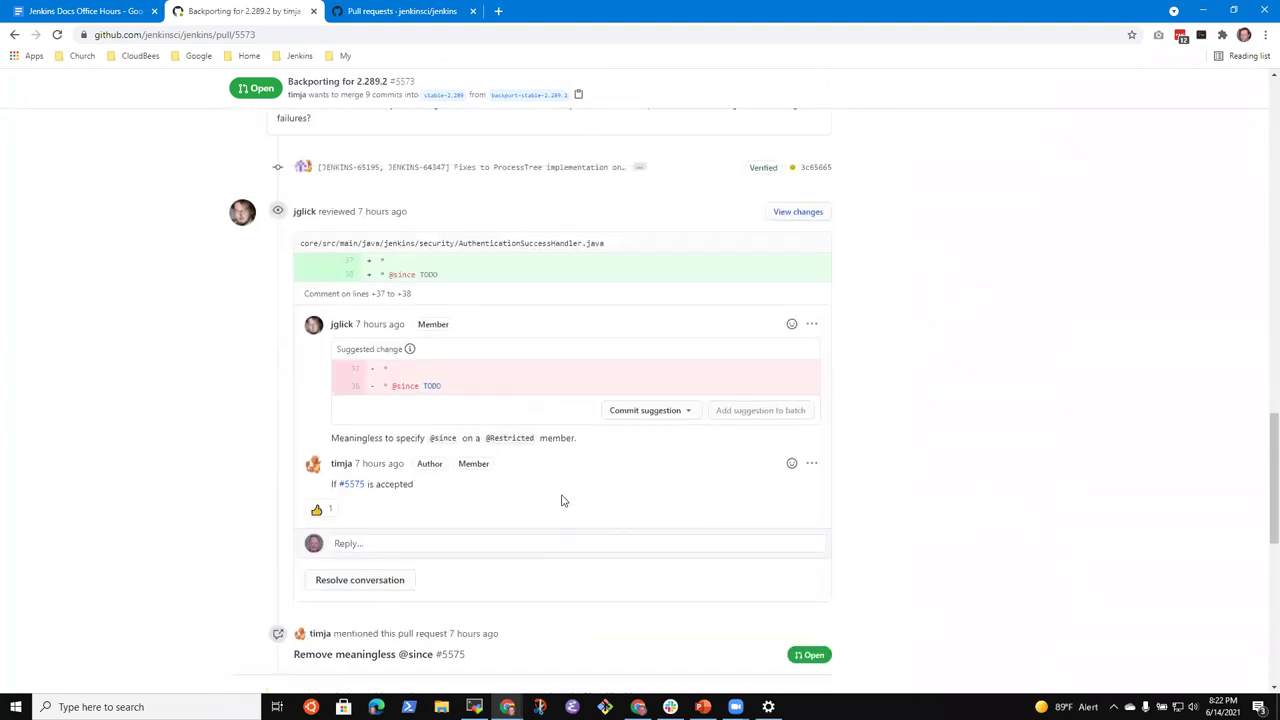
scroll(555, 503, up, 2)
scroll(560, 489, down, 4)
scroll(553, 488, up, 3)
scroll(553, 488, up, 15)
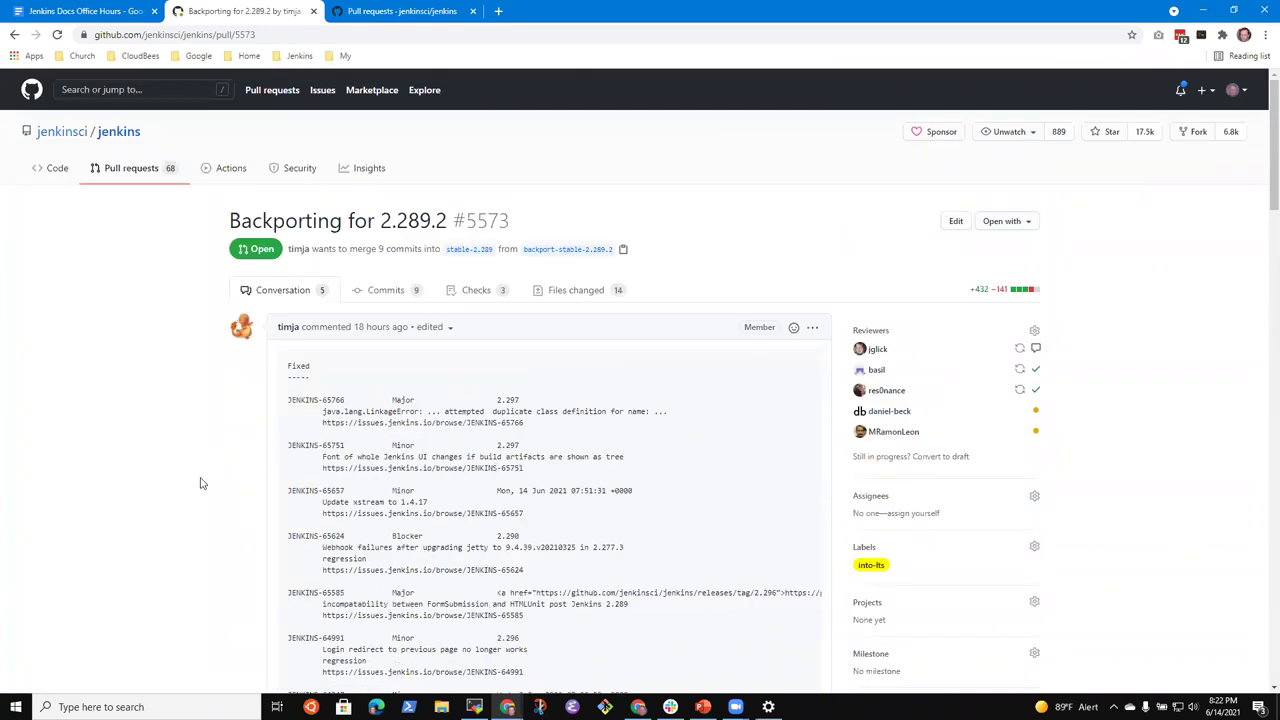
Step: Review the backporting pull request's fixed issues, commits, review comments and check status
scroll(410, 555, down, 3)
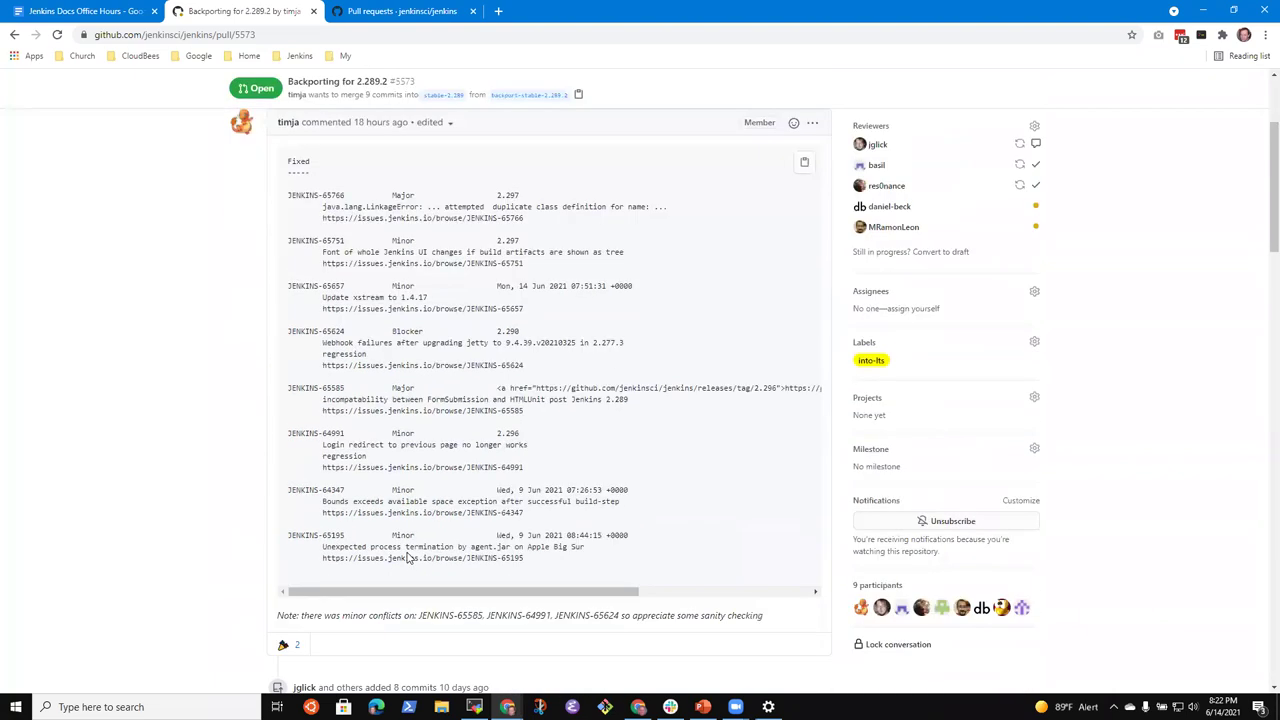
scroll(450, 563, down, 2)
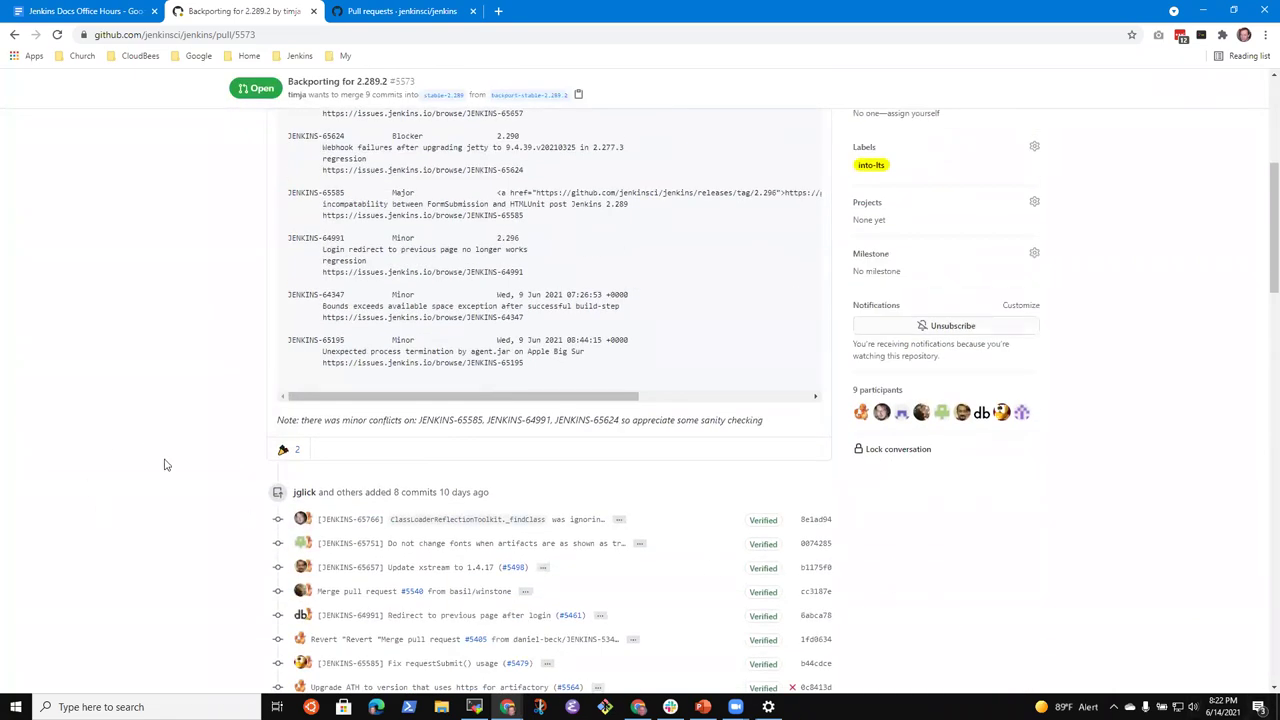
scroll(220, 470, down, 4)
scroll(266, 478, down, 2)
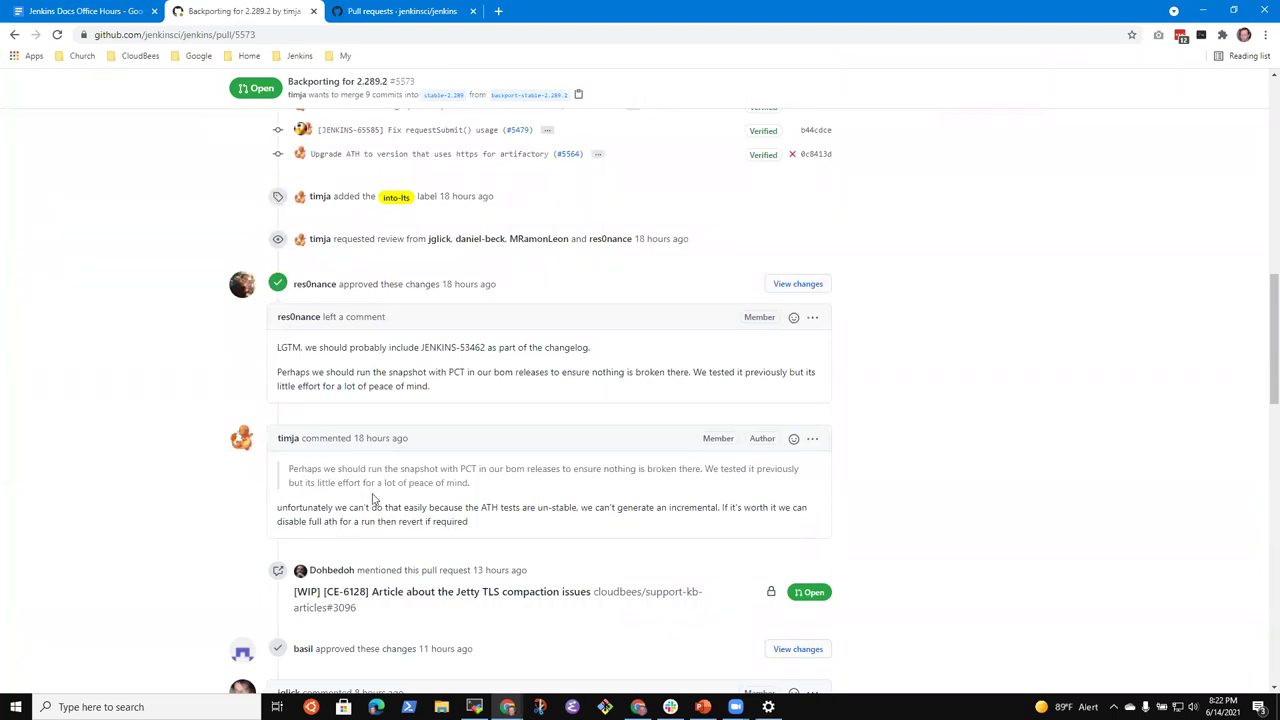
scroll(228, 485, down, 4)
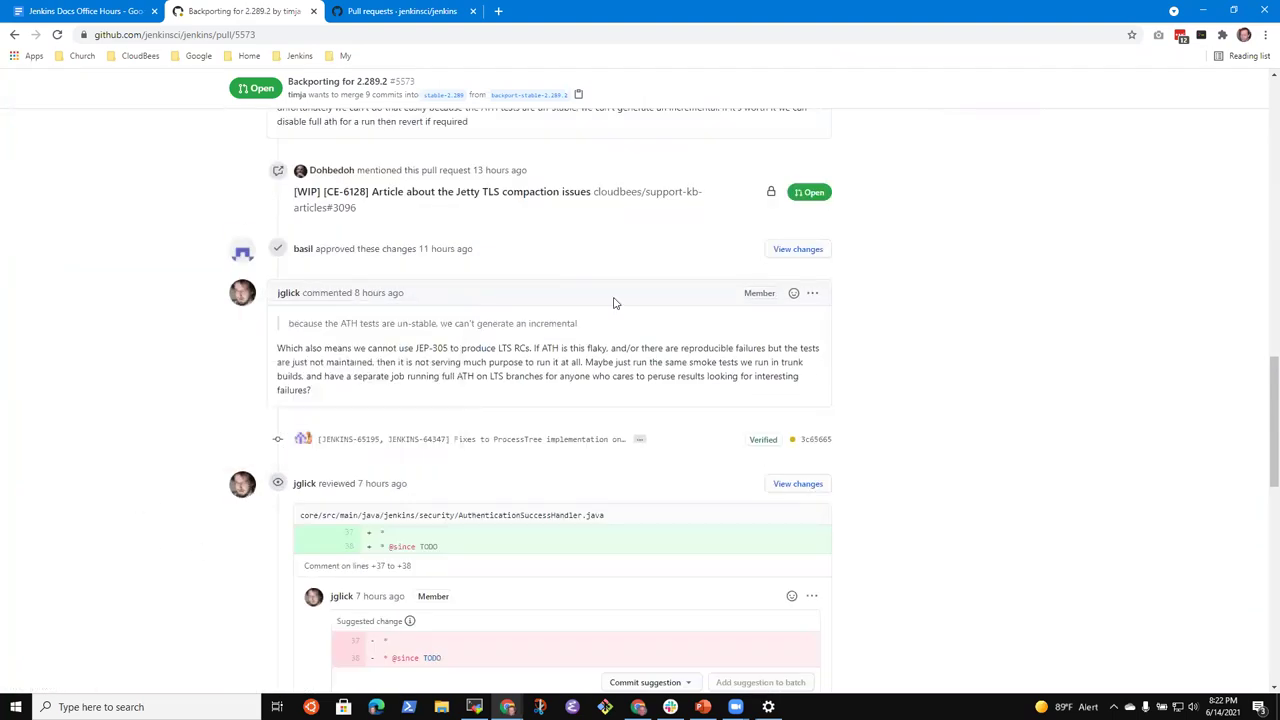
scroll(283, 352, down, 5)
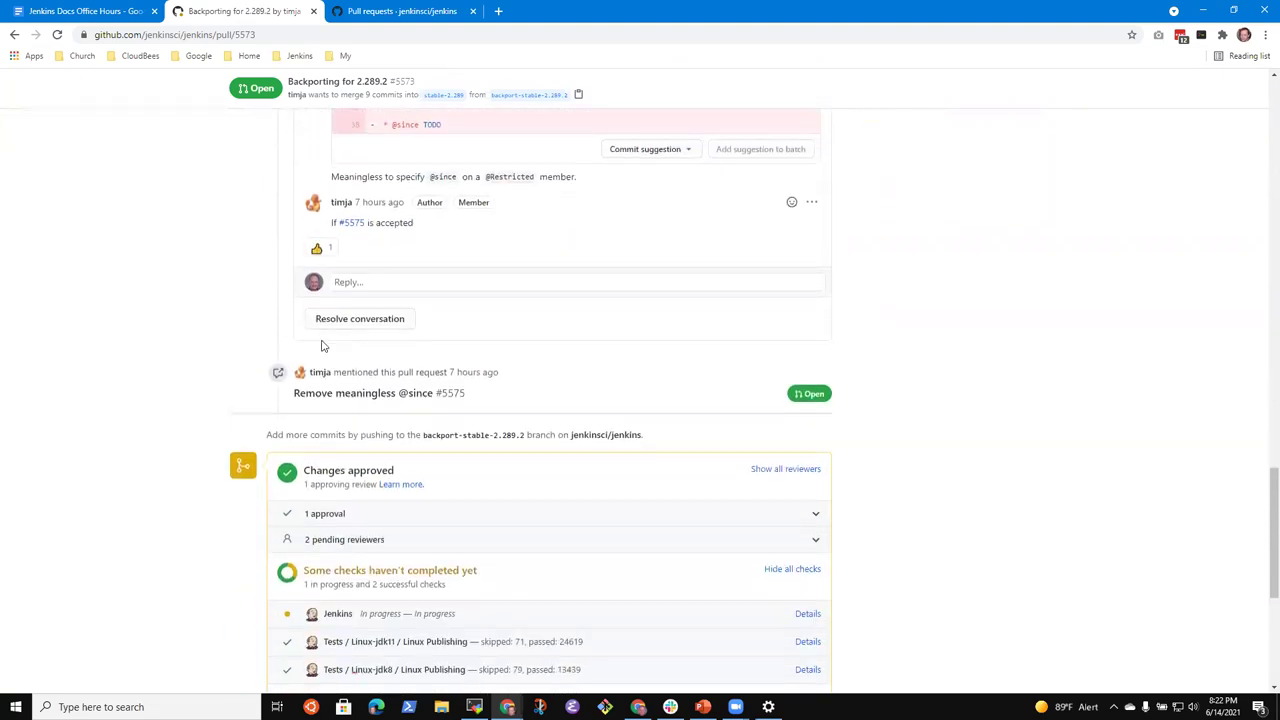
Step: In the office hours notes, add under the 2.289.2 LTS changelog item: "Waiting for developer conversations to conclude before generating the changelog"
click(83, 18)
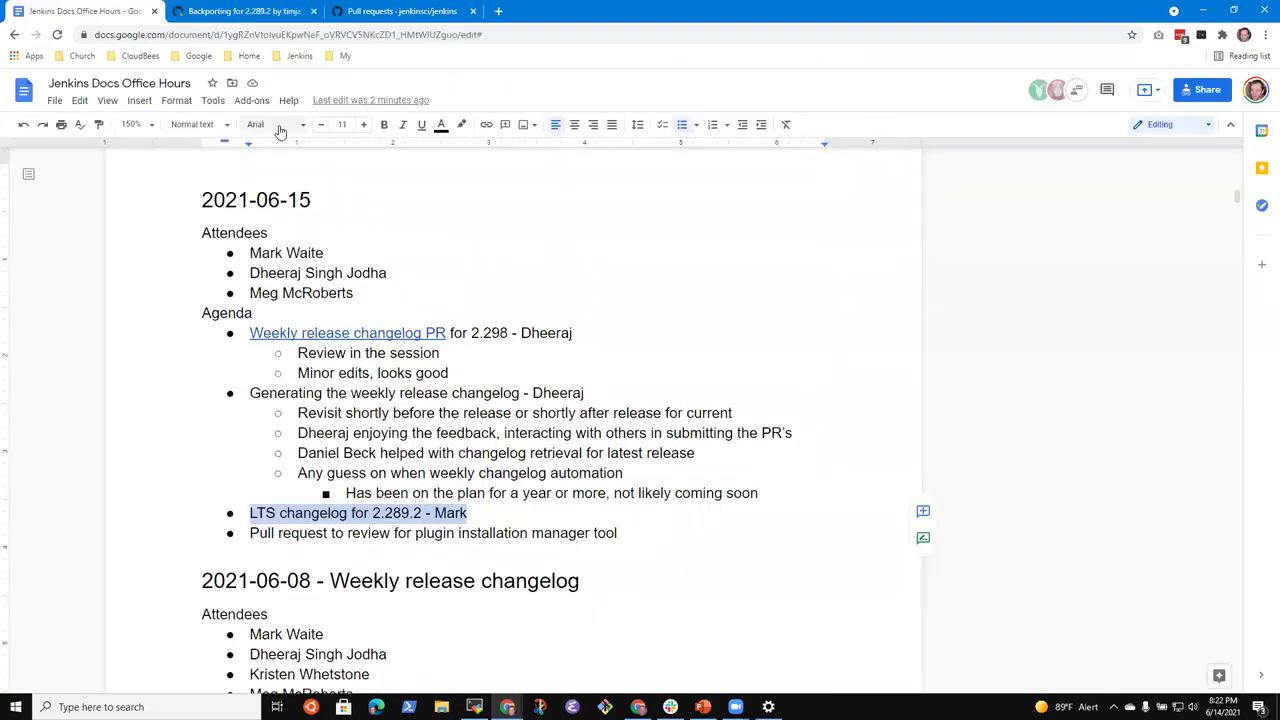
click(490, 516)
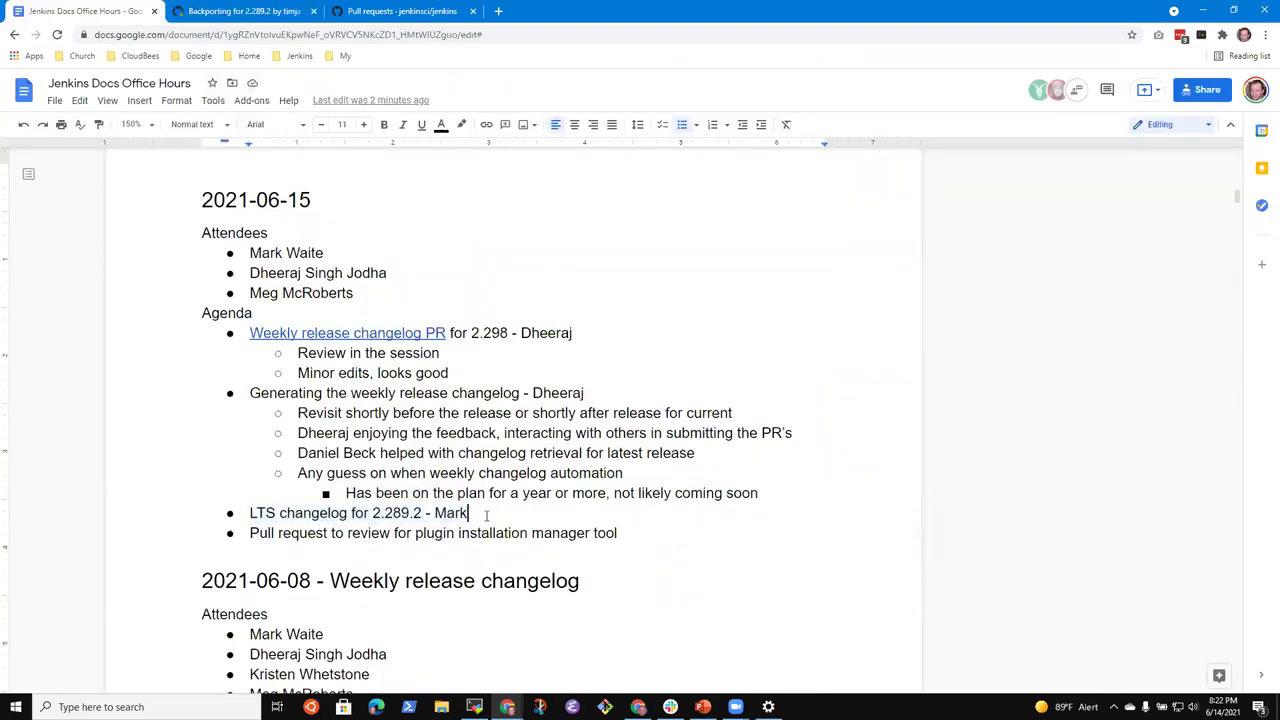
key(Return)
key(Tab)
text(Waiting for develop)
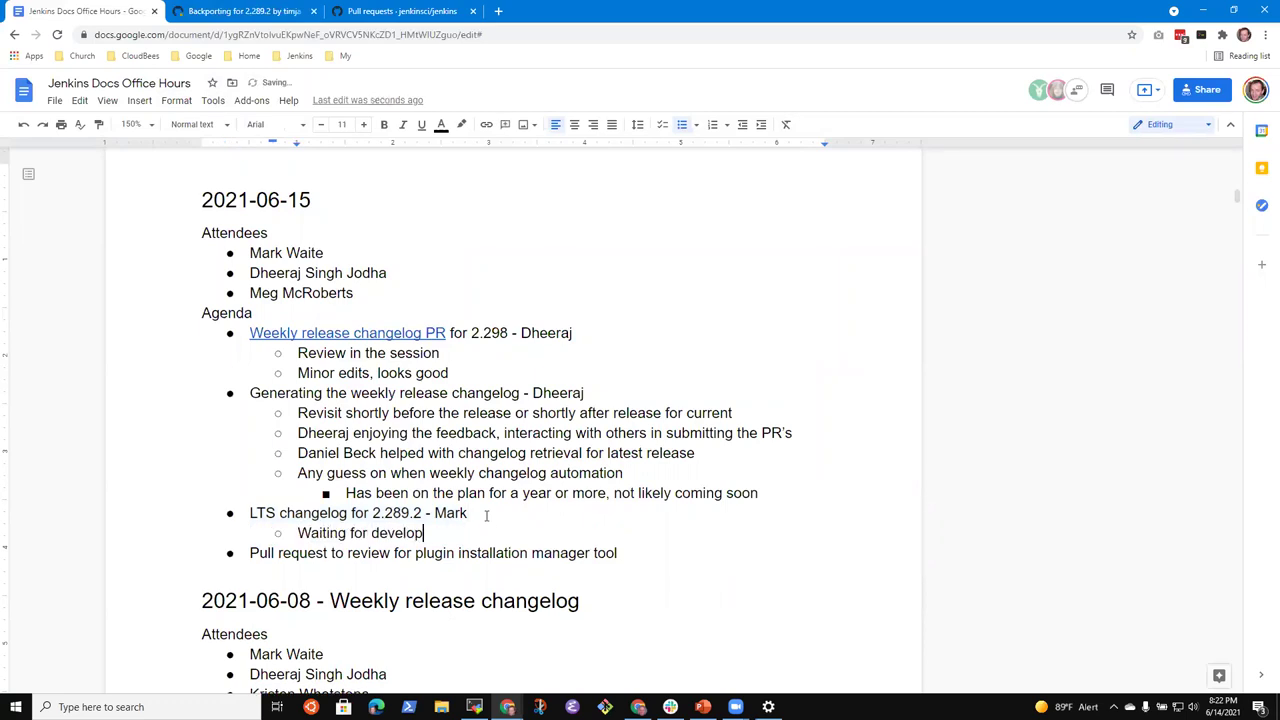
text(er conversations to conclude before generating the changelog)
key(Return)
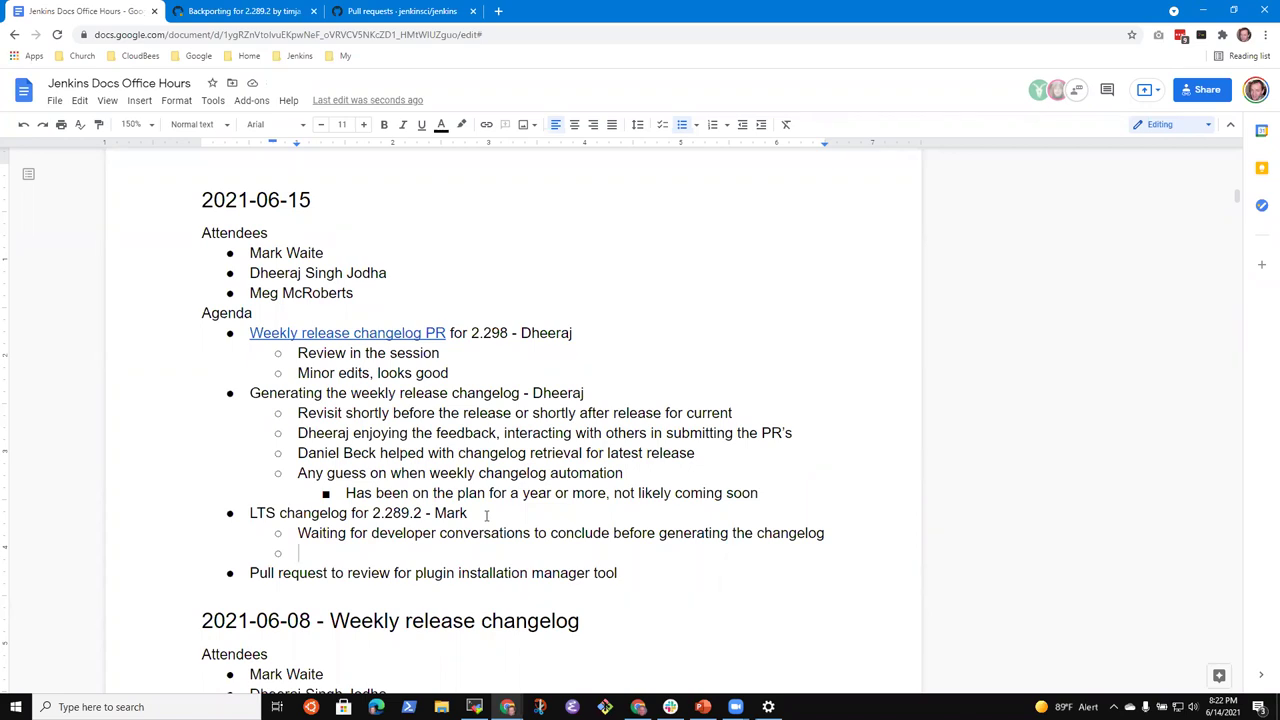
Step: Add a second LTS changelog sub-bullet saying the weekly changelog contributor "is interested in LTS changes but would like another week or two"
key(Up)
key(Up)
key(Up)
key(shift+End)
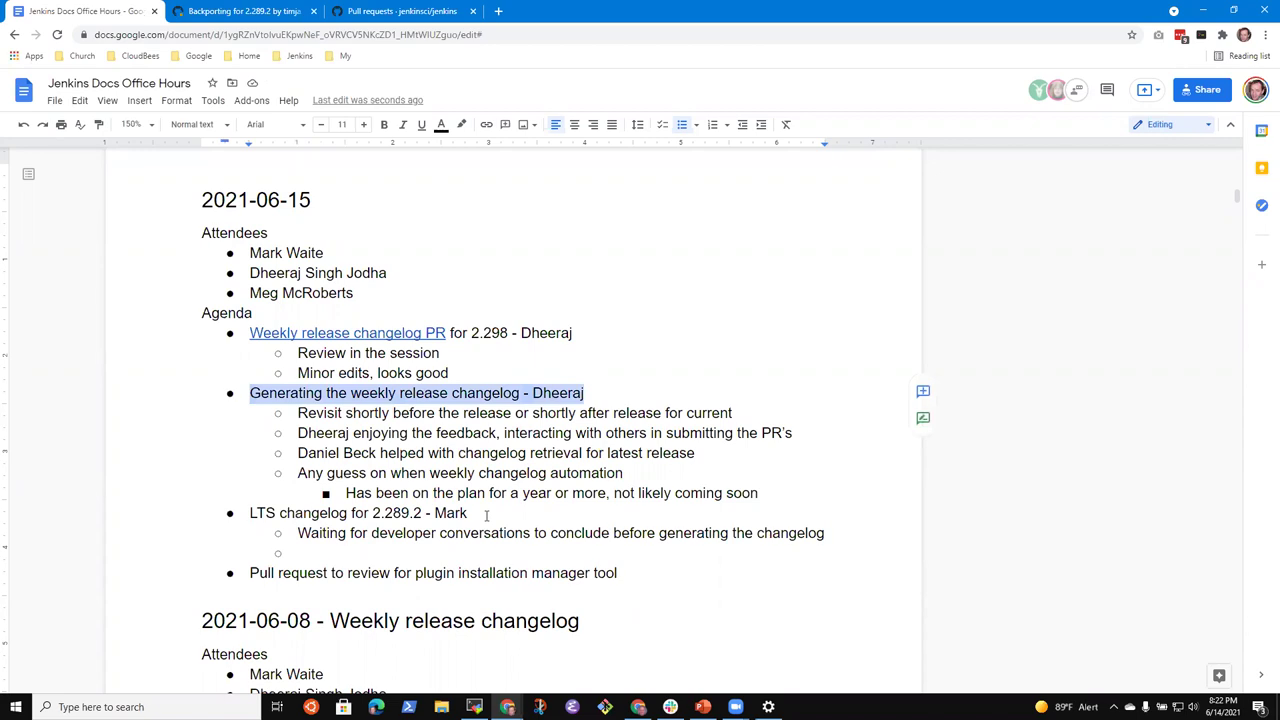
key(Down)
key(Down)
key(Down)
key(Down)
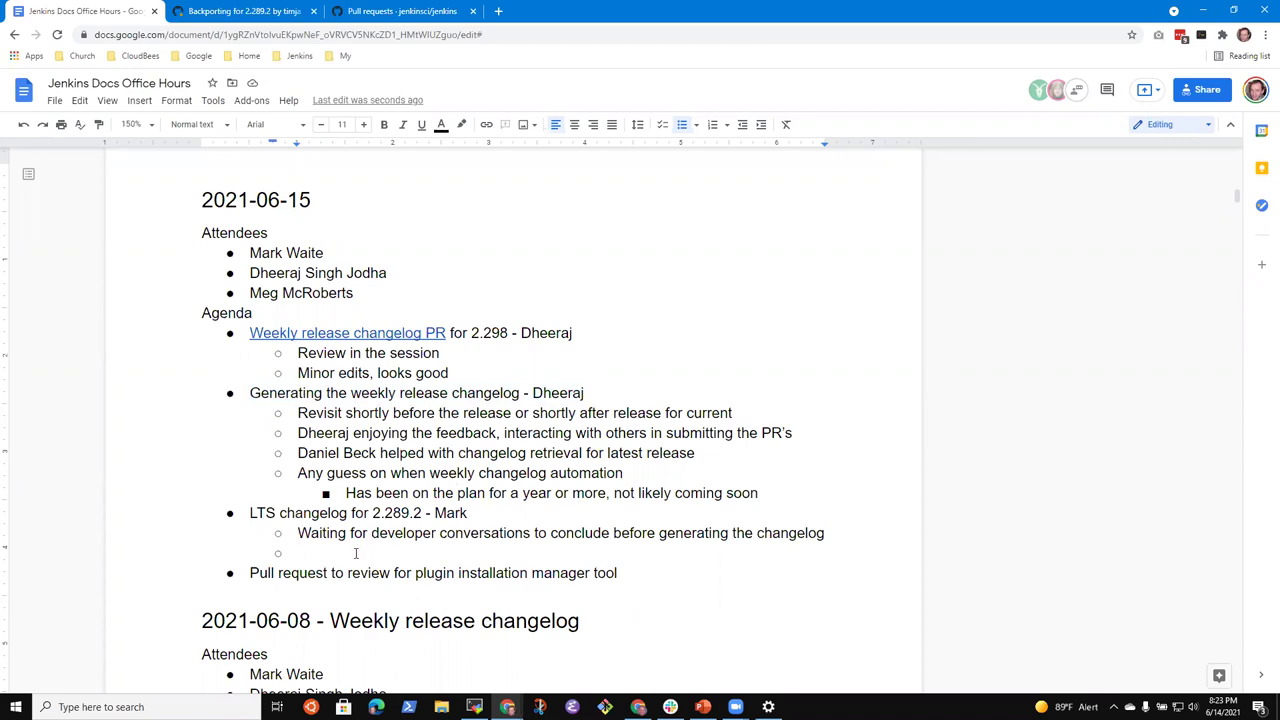
text(Dheeraj is interested in LTS changes but would like another wek)
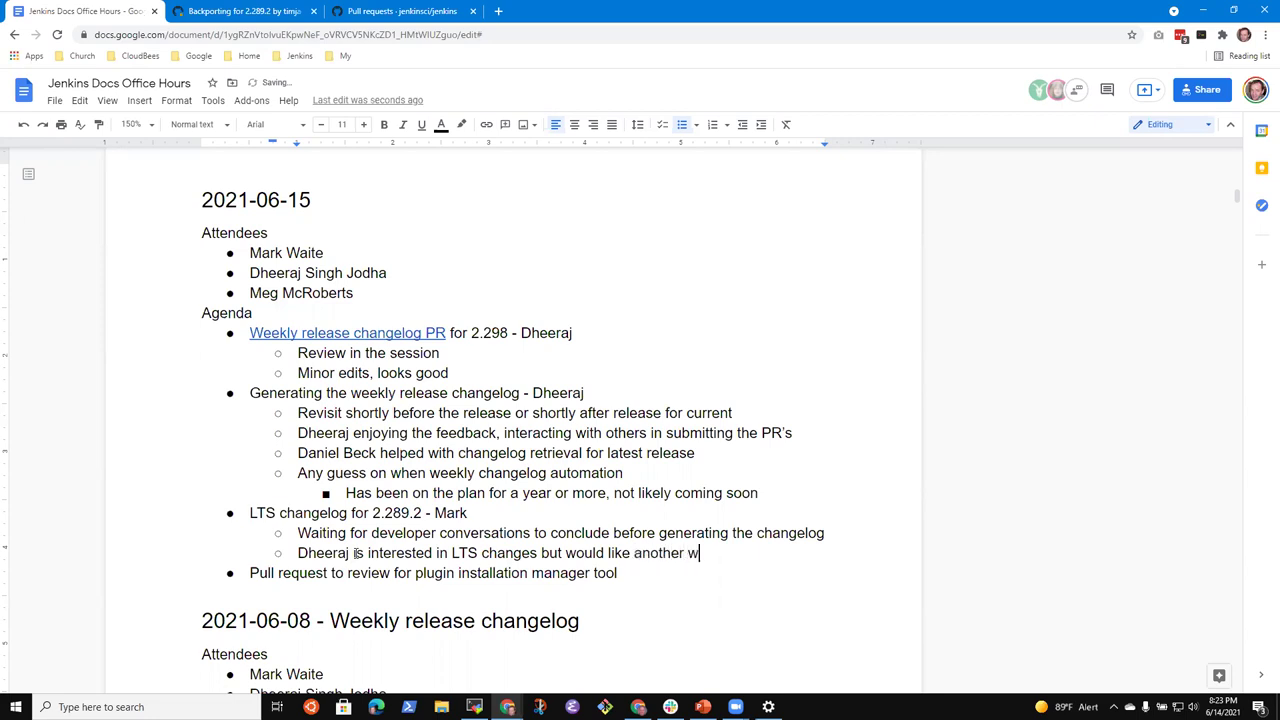
key(BackSpace)
text(ek or two)
key(Up)
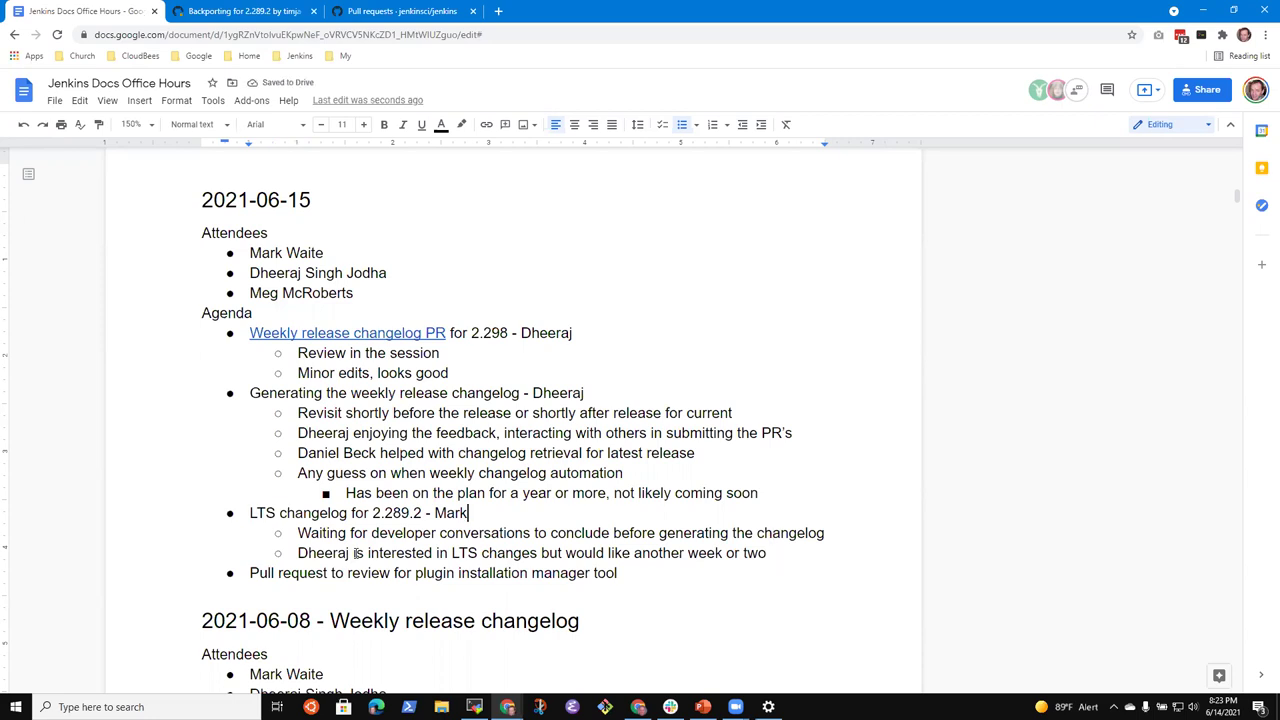
key(shift+End)
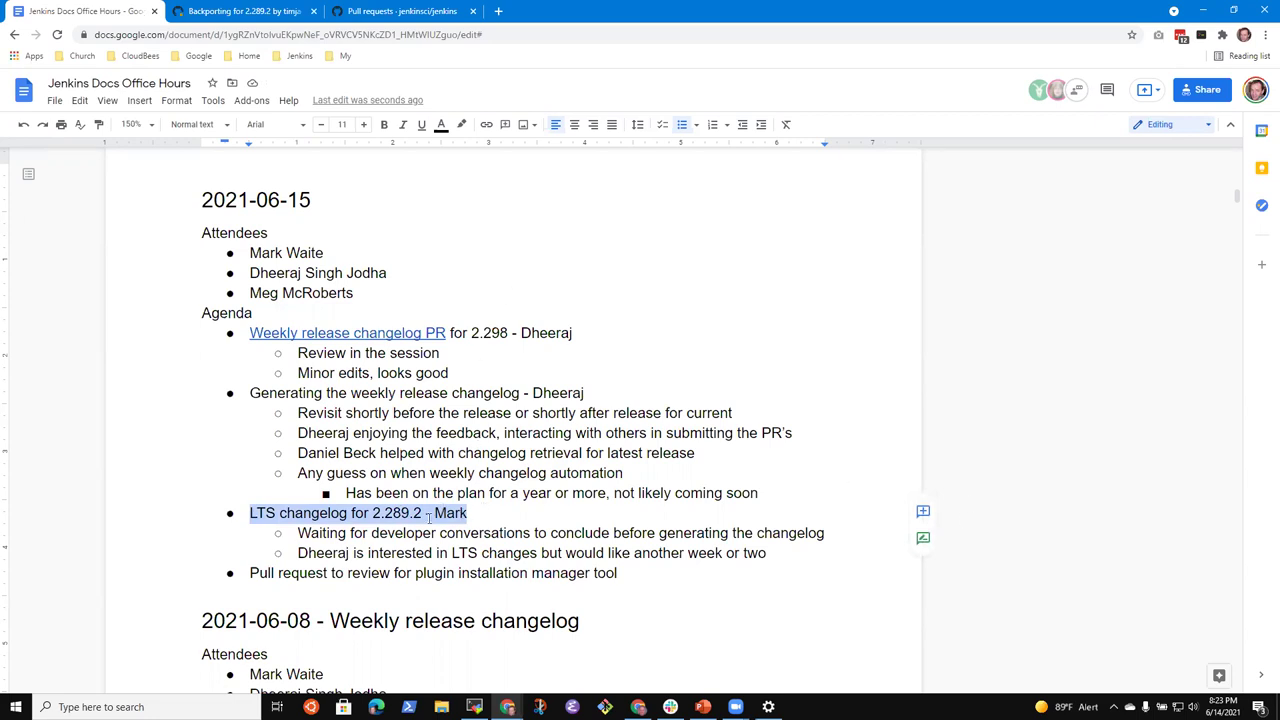
Step: Extend the contributor's sub-bullet with "on weekly before expanding to LTS changelog"
click(783, 558)
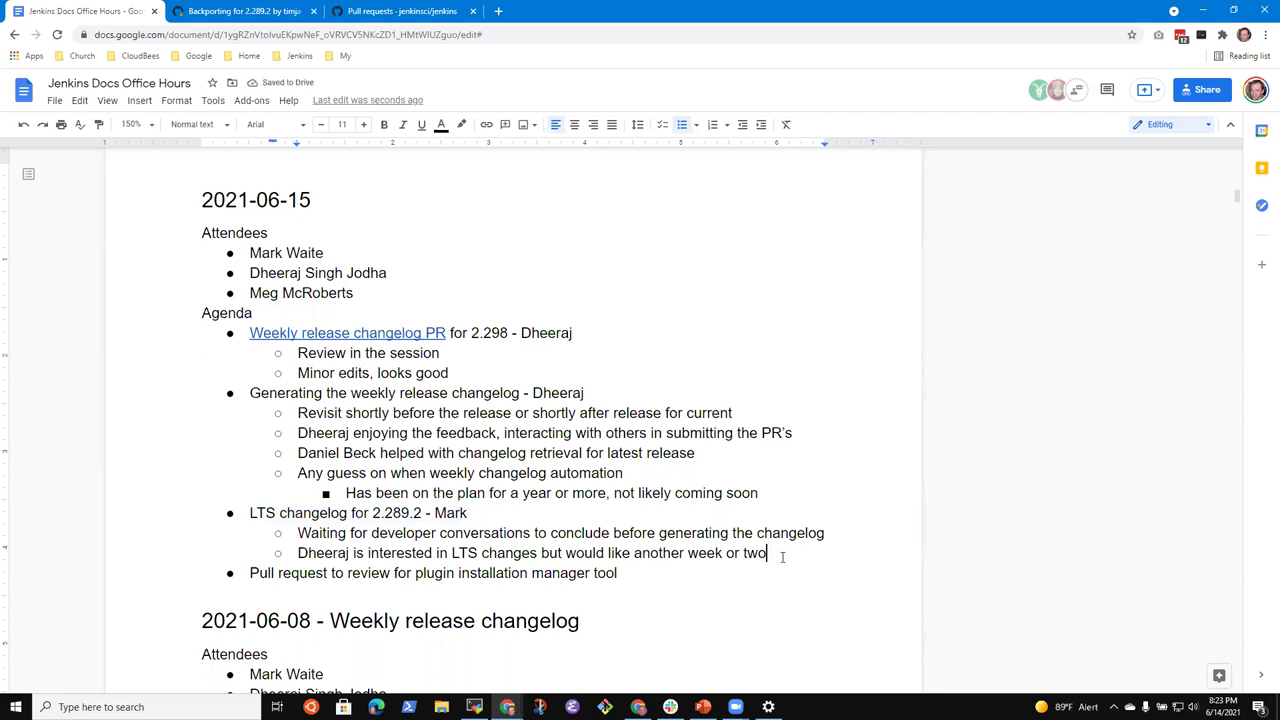
text(on weekly)
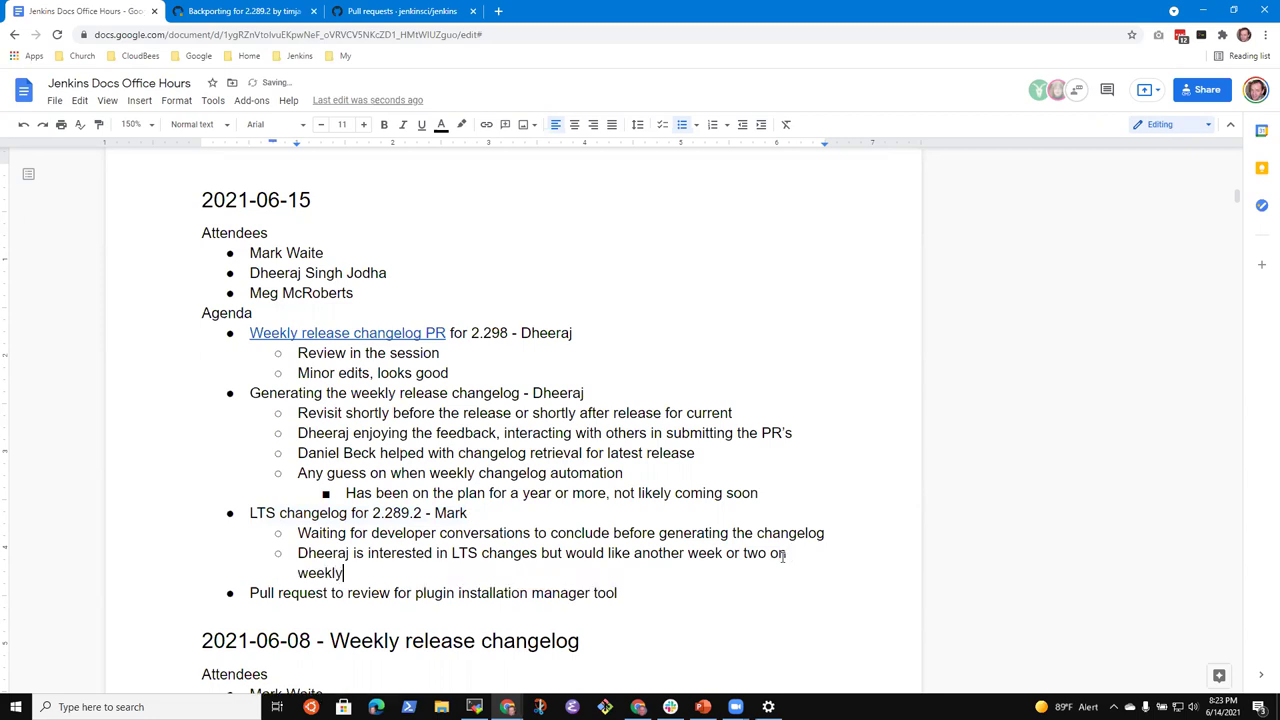
text( before exa)
key(BackSpace)
text(panding )
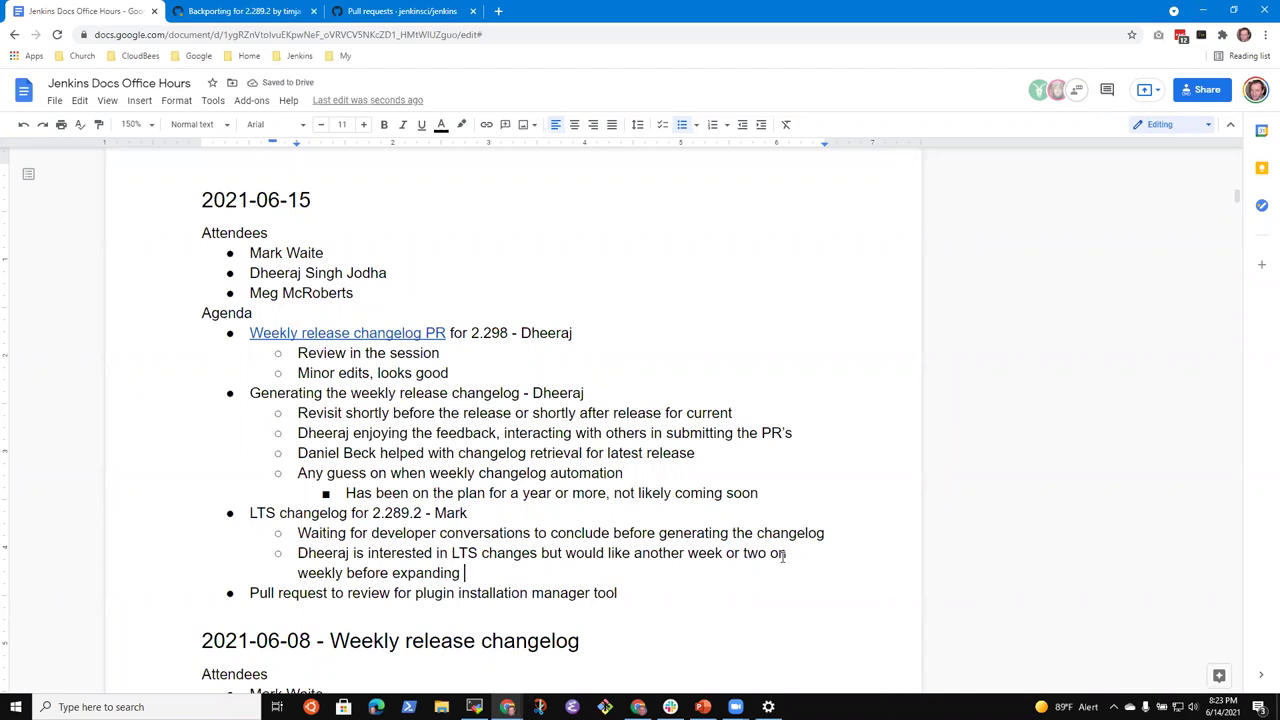
text(to LTS changelog)
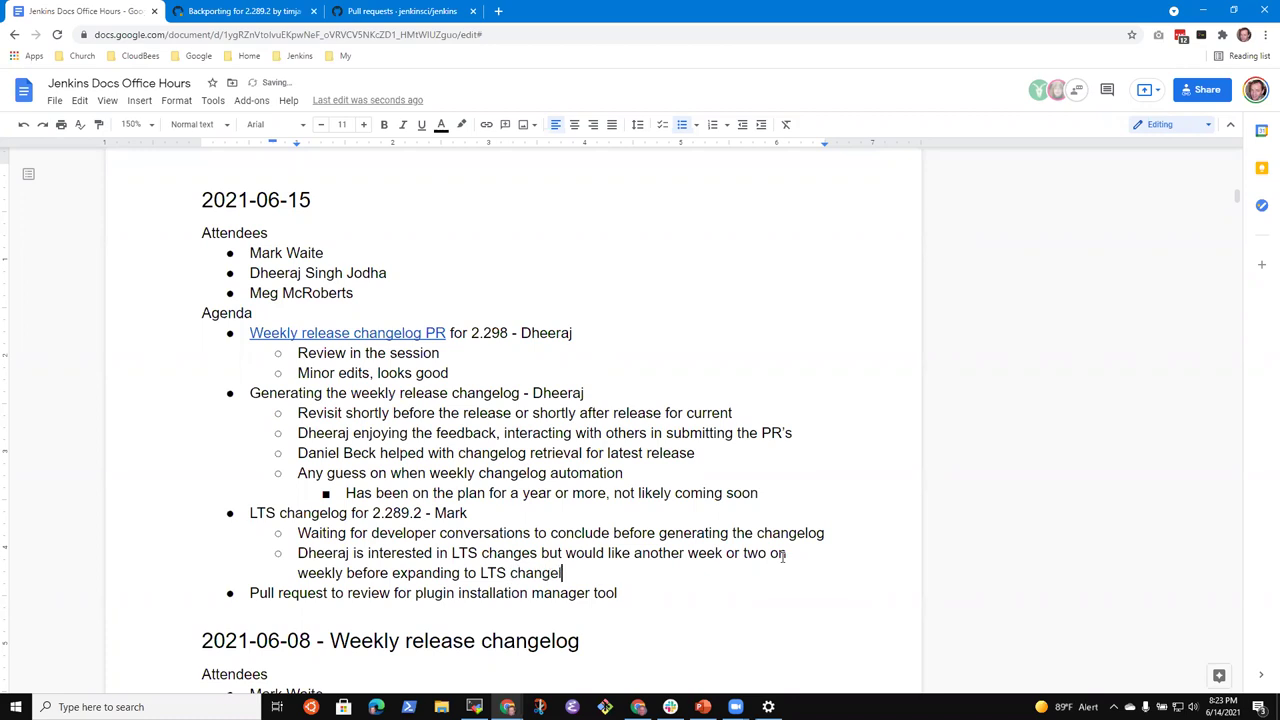
Step: Change the sub-bullet's ending to "LTS.2+ changelog" and append "Wait longer for LTS.1 changelog, it is more complicated"
key(ctrl+Right)
text(.2+)
key(ctrl+shift+Left)
key(ctrl+shift+Left)
key(ctrl+shift+Left)
key(ctrl+shift+Left)
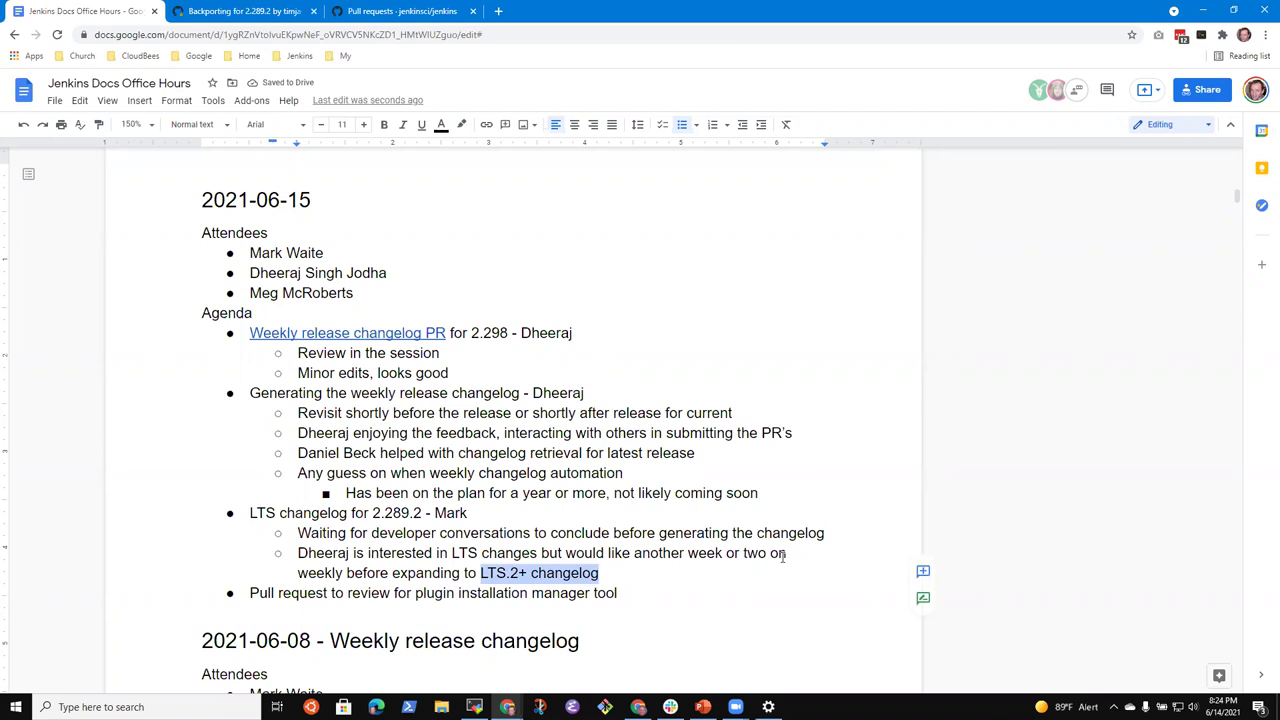
key(Right)
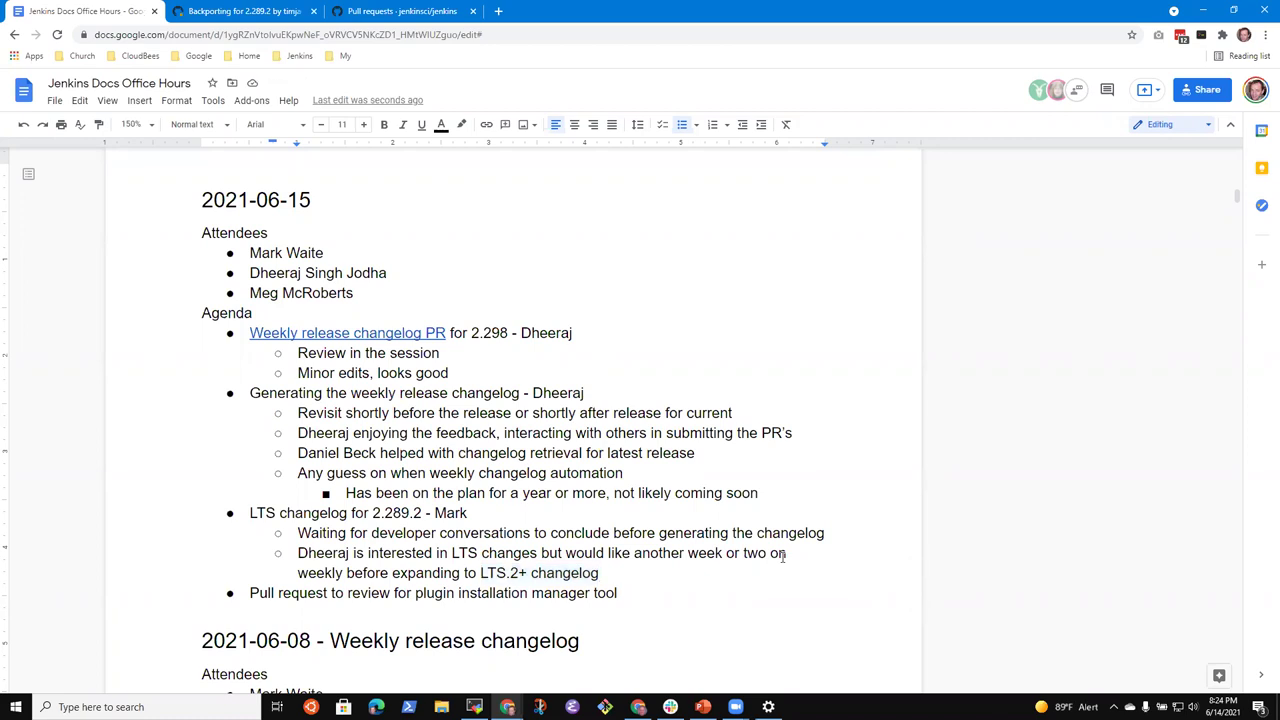
text(.  Wait longer for LTS.1 changelog, it is more complicated)
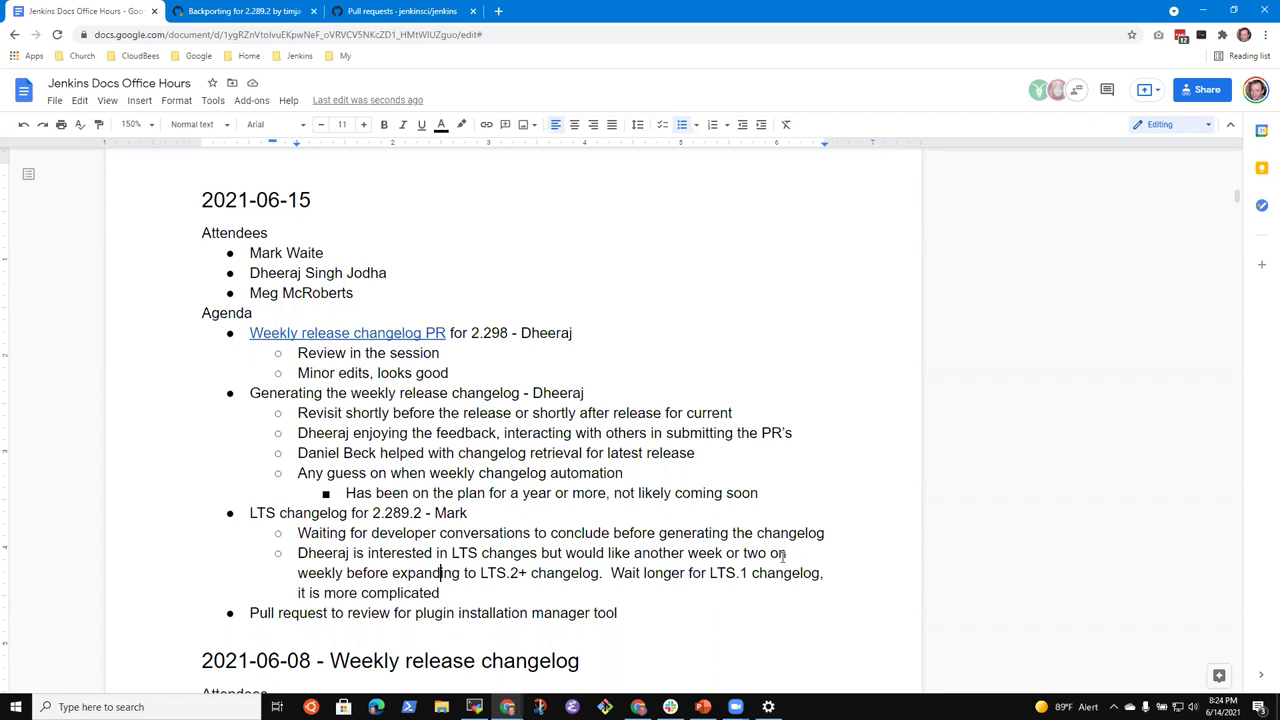
Step: Add a third sub-bullet saying the LTS item's owner "generates the changelog, process is similar to weekly, with additional complications"
key(shift+End)
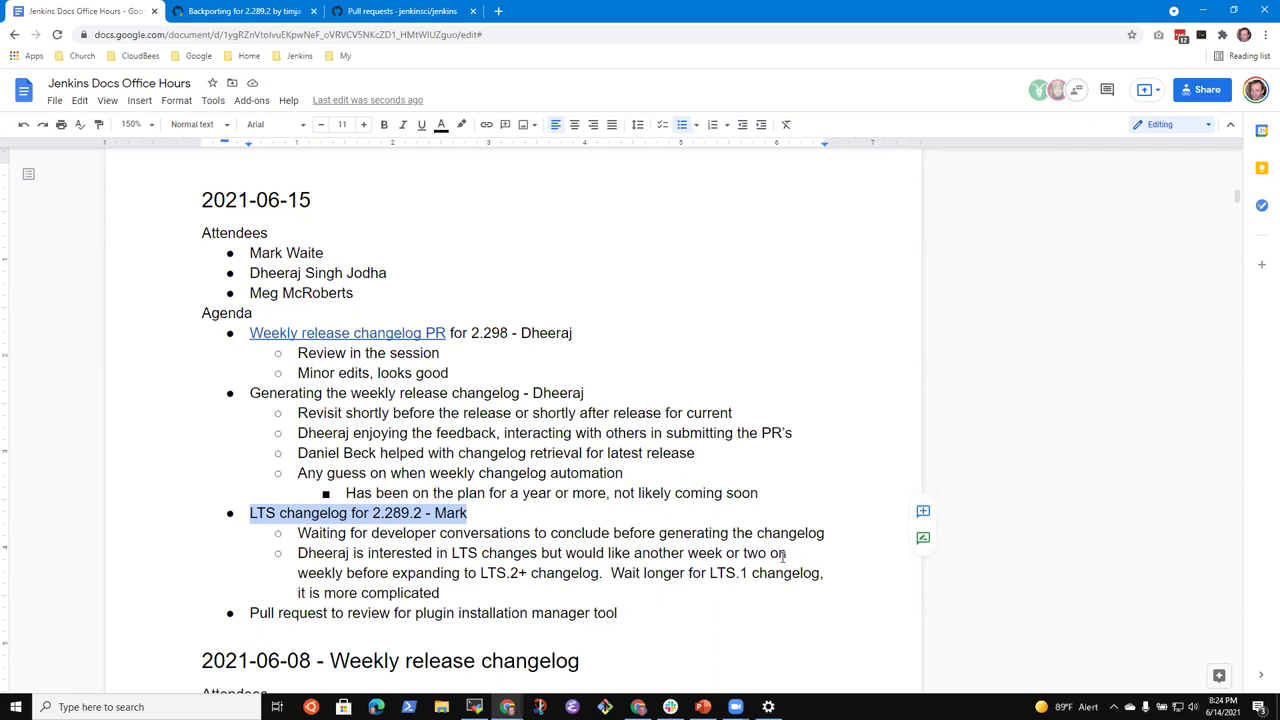
key(Down)
key(Down)
key(Down)
key(Return)
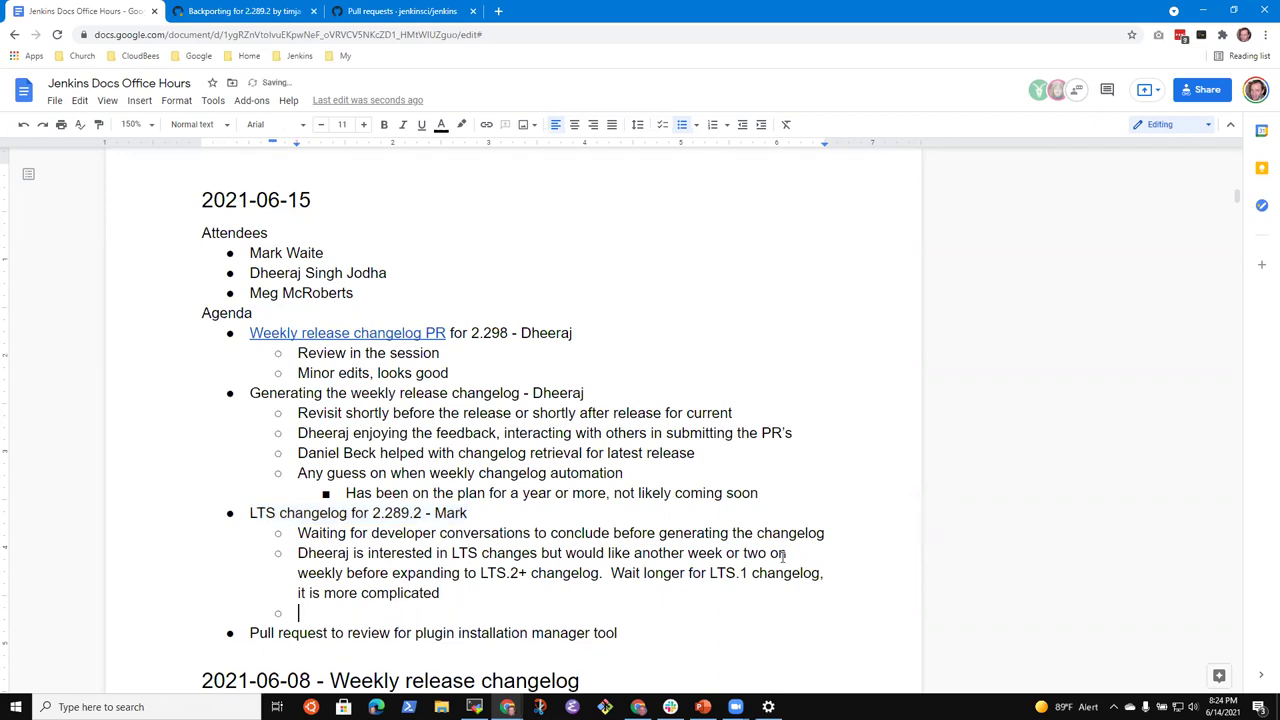
text(Mark generates)
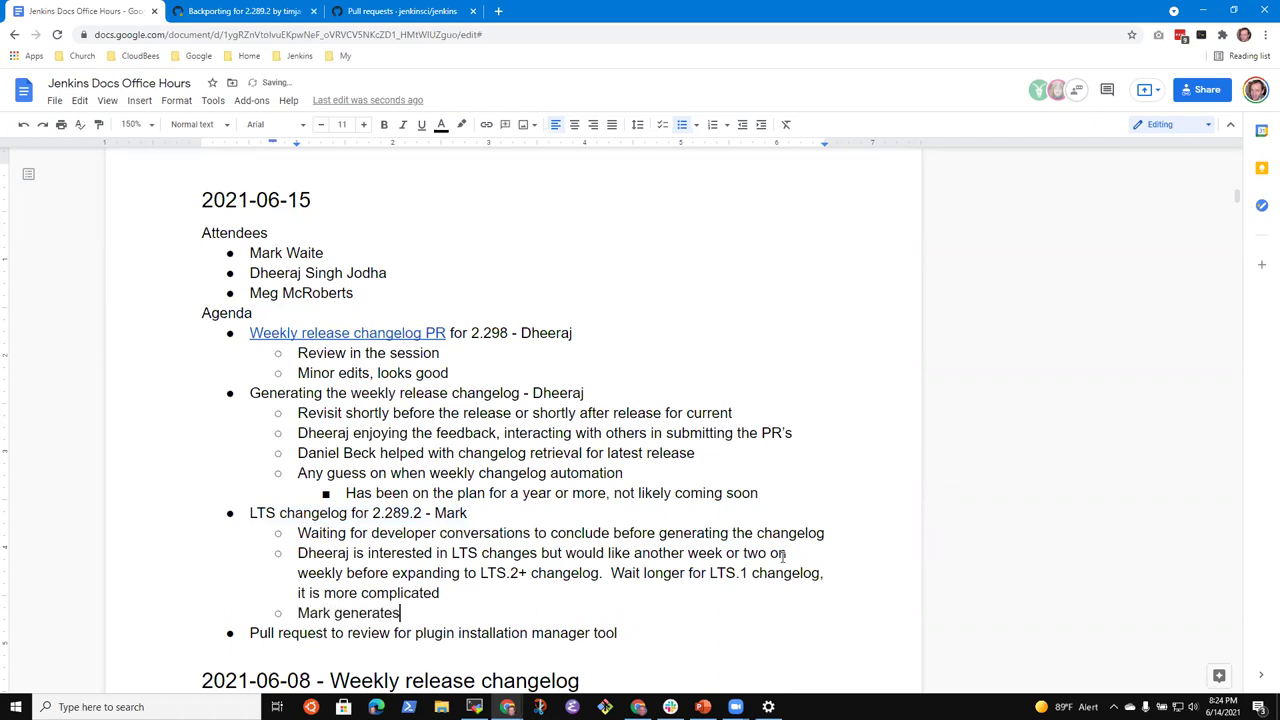
text( the changelog, )
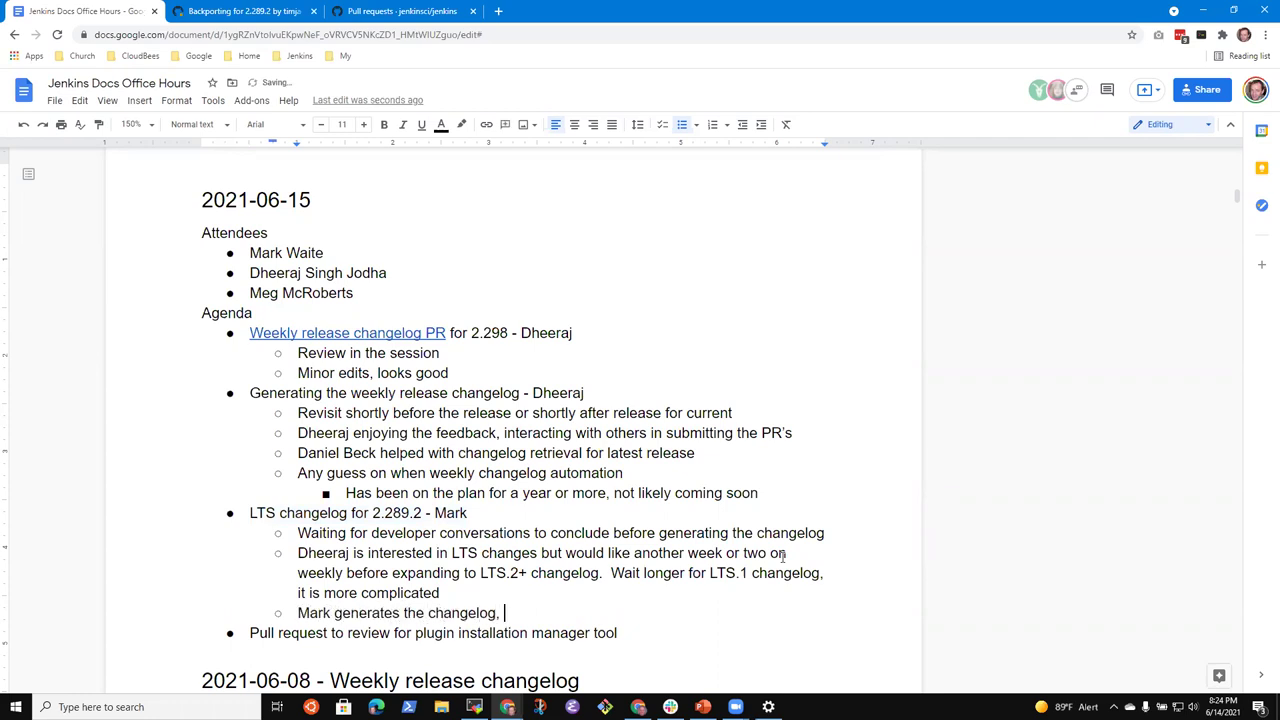
text(process is similar to wee)
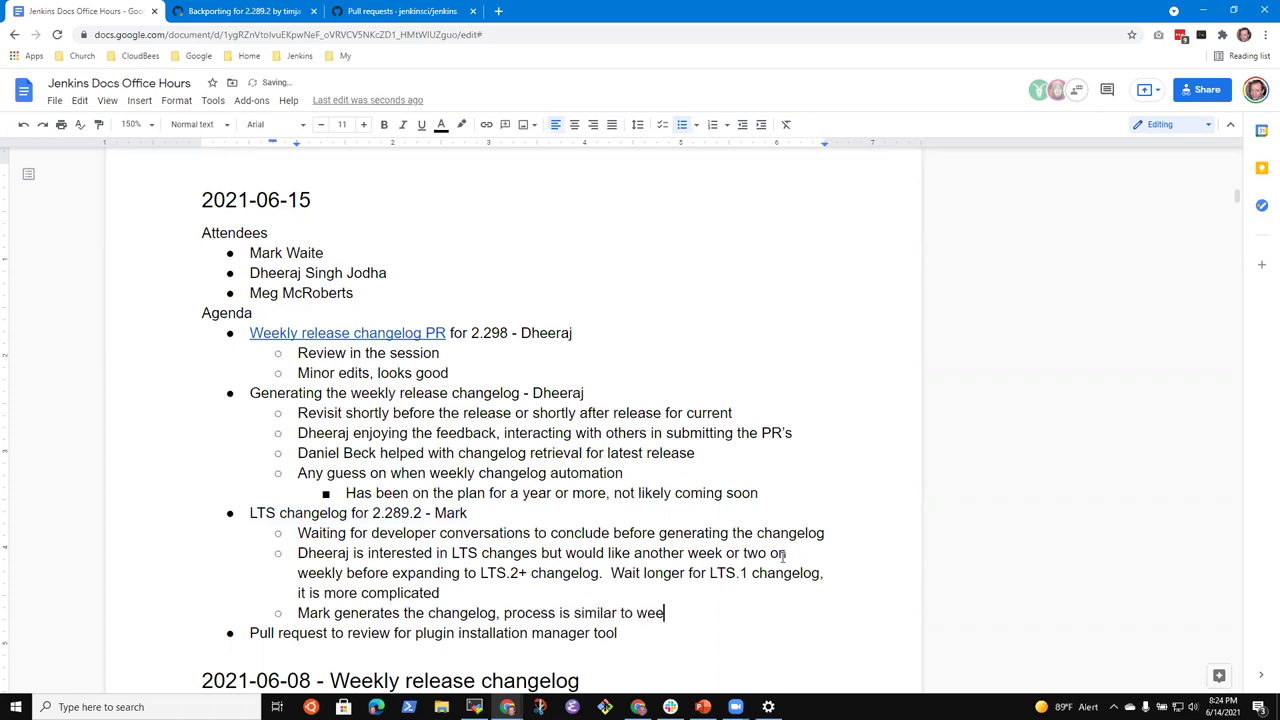
text(kly, with additional complications)
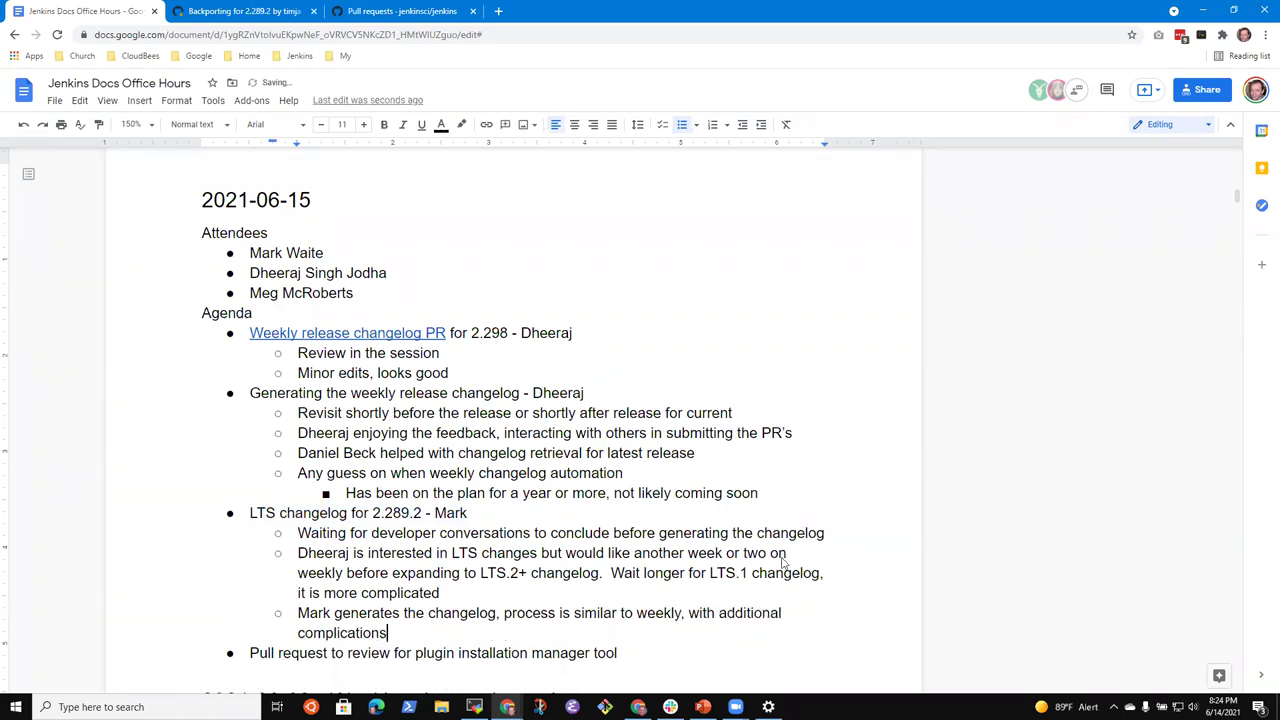
Step: Add a nested bullet under the additional complications note reading "LTS includes an upgrade guide in addition to the changelog"
key(Return)
key(Tab)
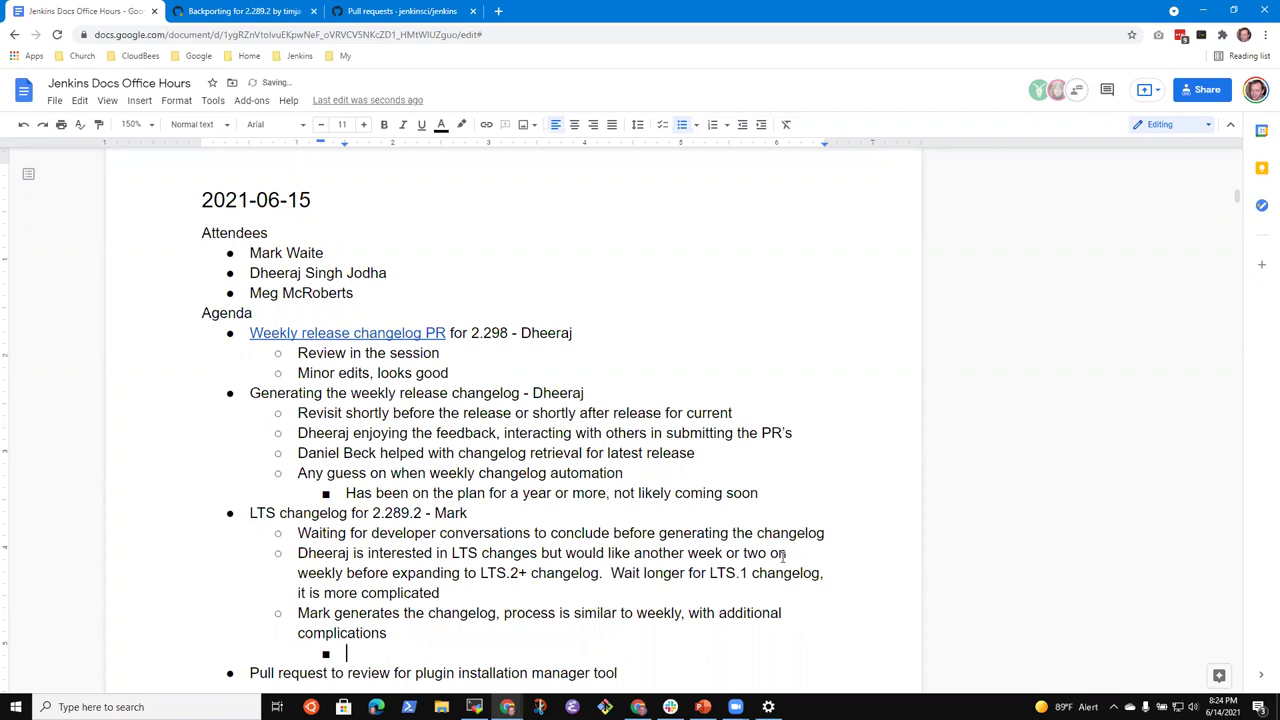
text(LTS includes an upgrade guide )
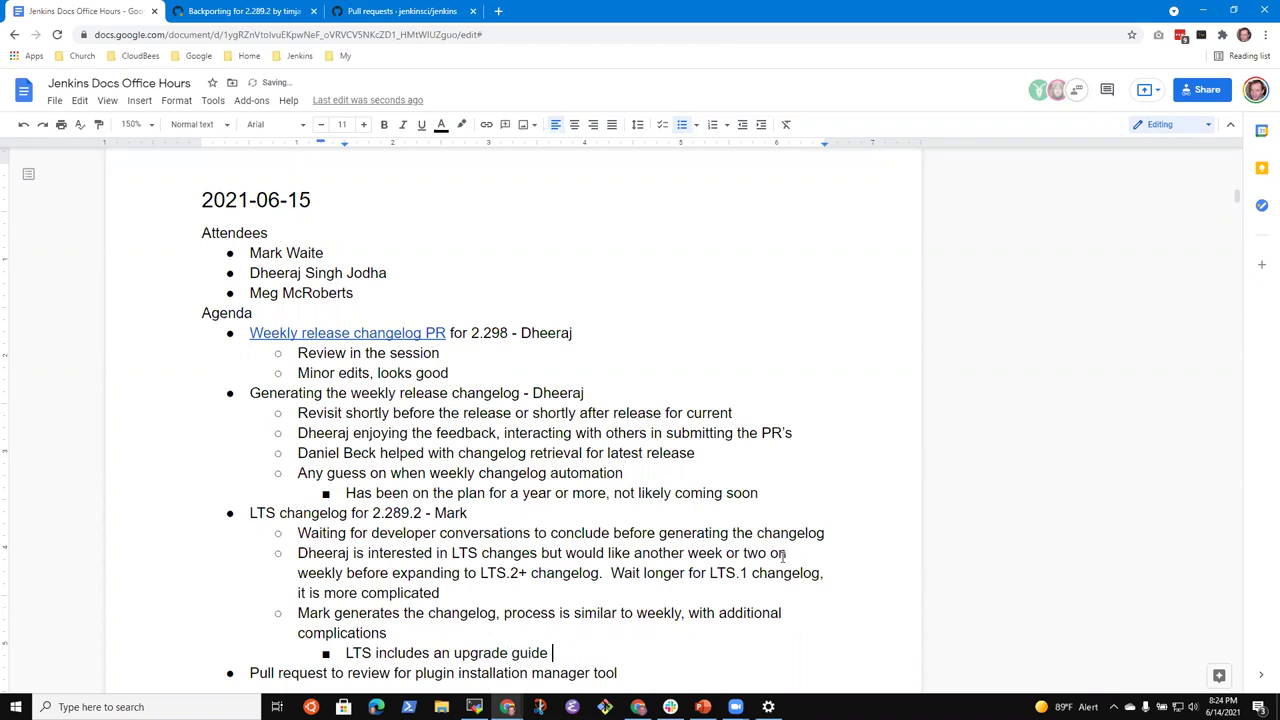
text(in addition)
key(BackSpace)
key(BackSpace)
key(BackSpace)
key(BackSpace)
text(ition to the changelog)
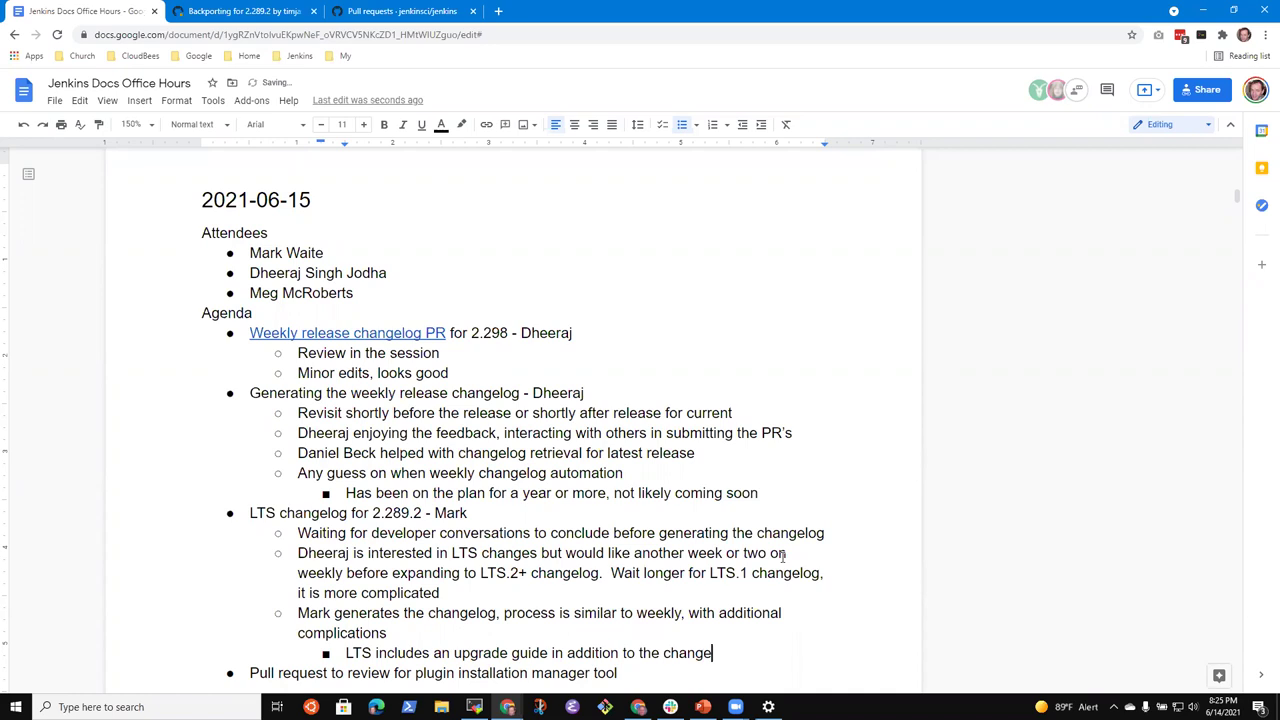
Step: Open the Jenkins site in a new browser tab and go from its download page to the 2.289.1 LTS upgrade guide
click(498, 11)
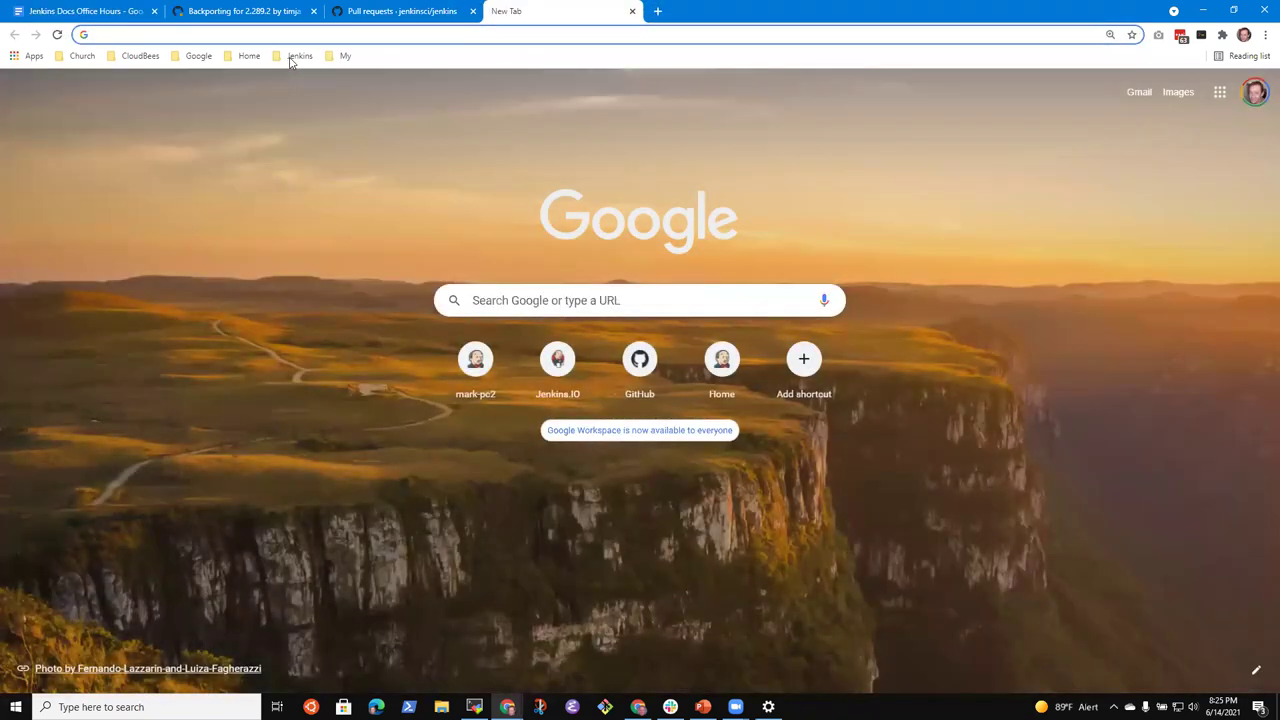
click(296, 56)
click(304, 214)
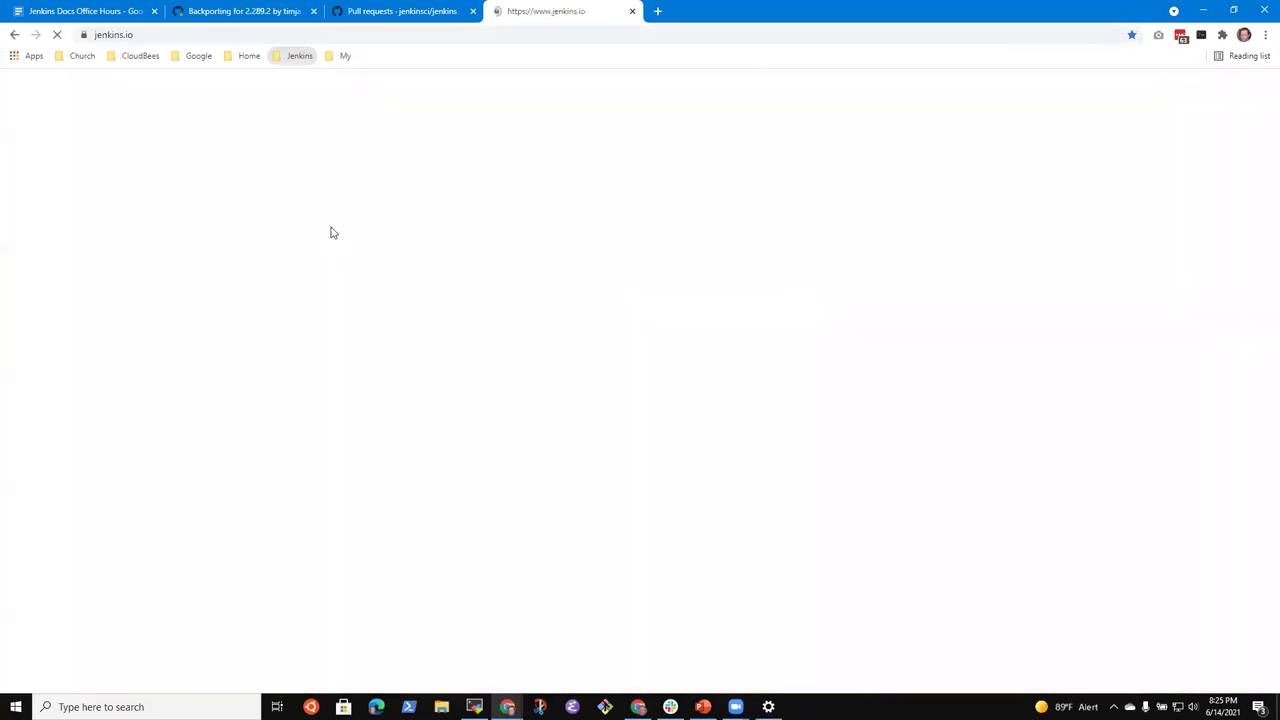
click(797, 270)
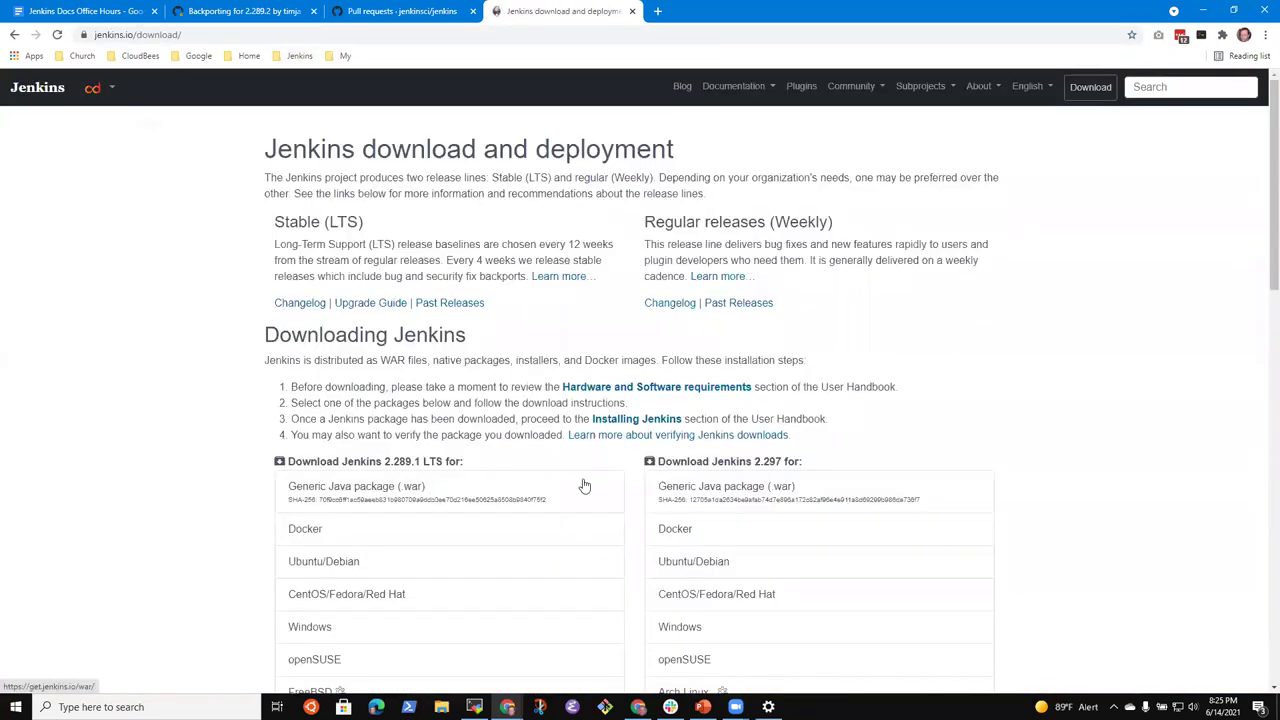
click(371, 304)
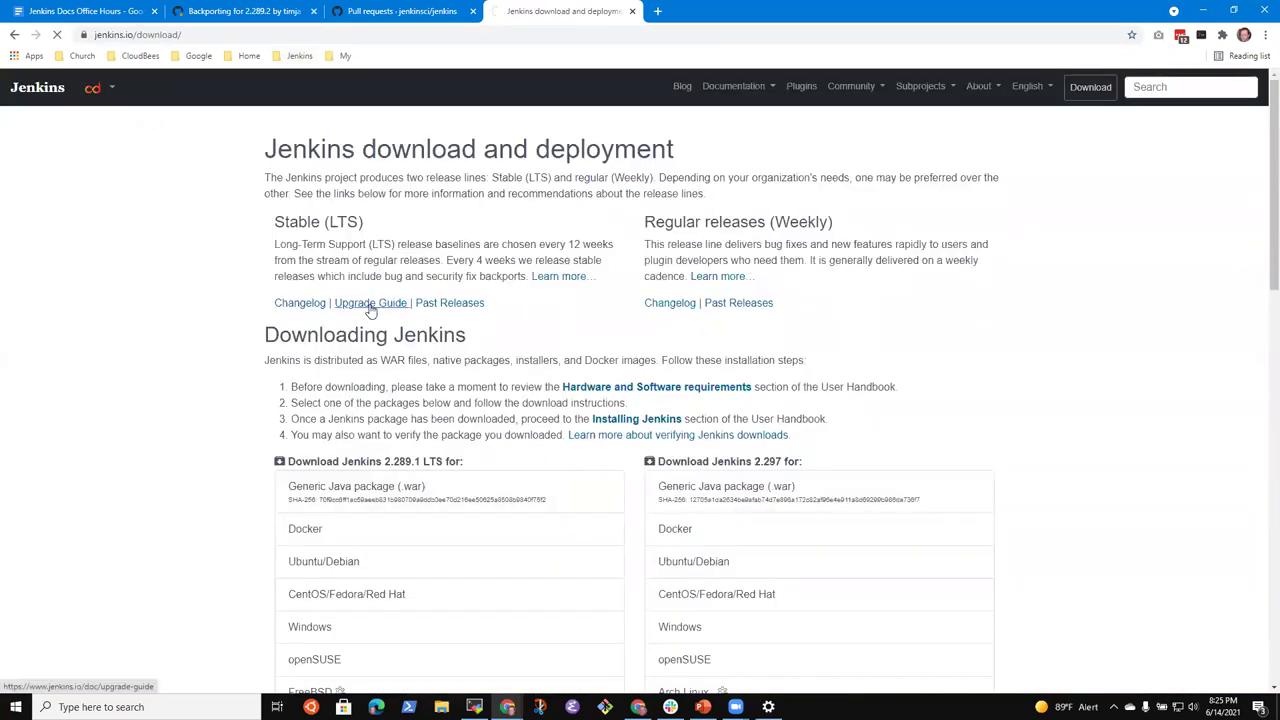
click(592, 269)
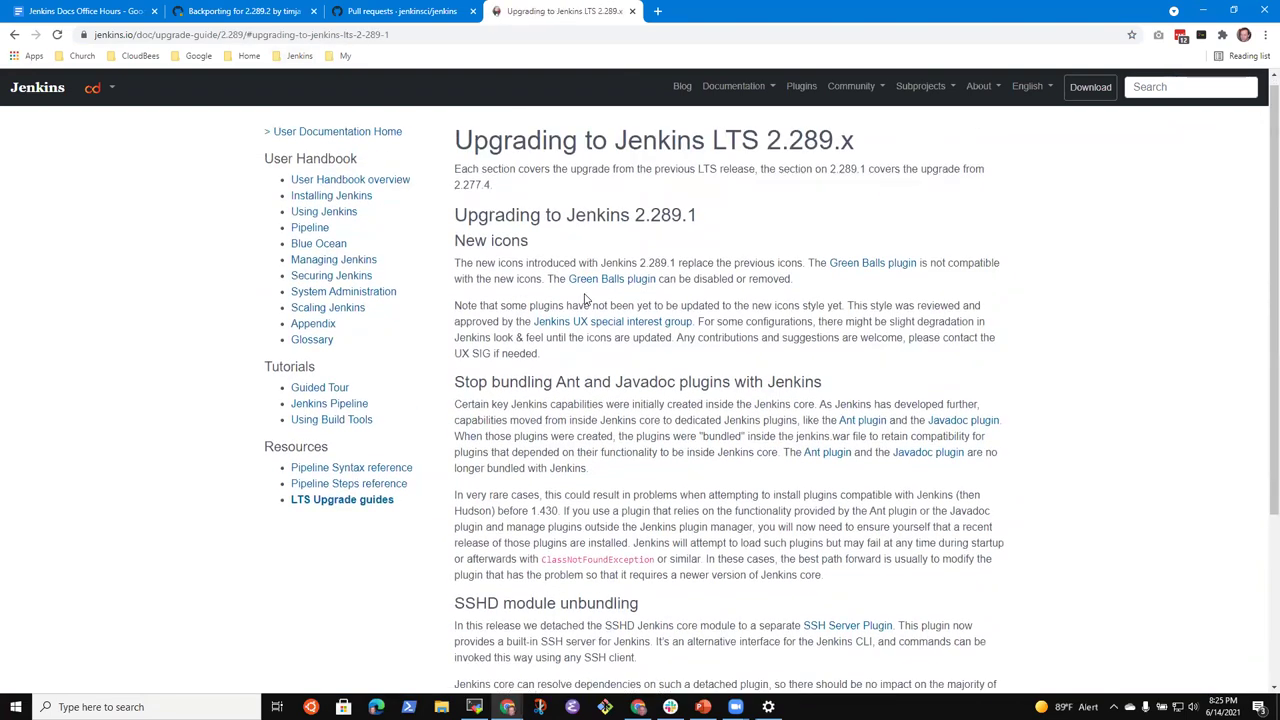
Step: Go back from the 2.289.1 upgrade notes to the LTS Upgrade Guide index and open the 2.277.x guide
scroll(588, 298, down, 3)
scroll(600, 330, up, 3)
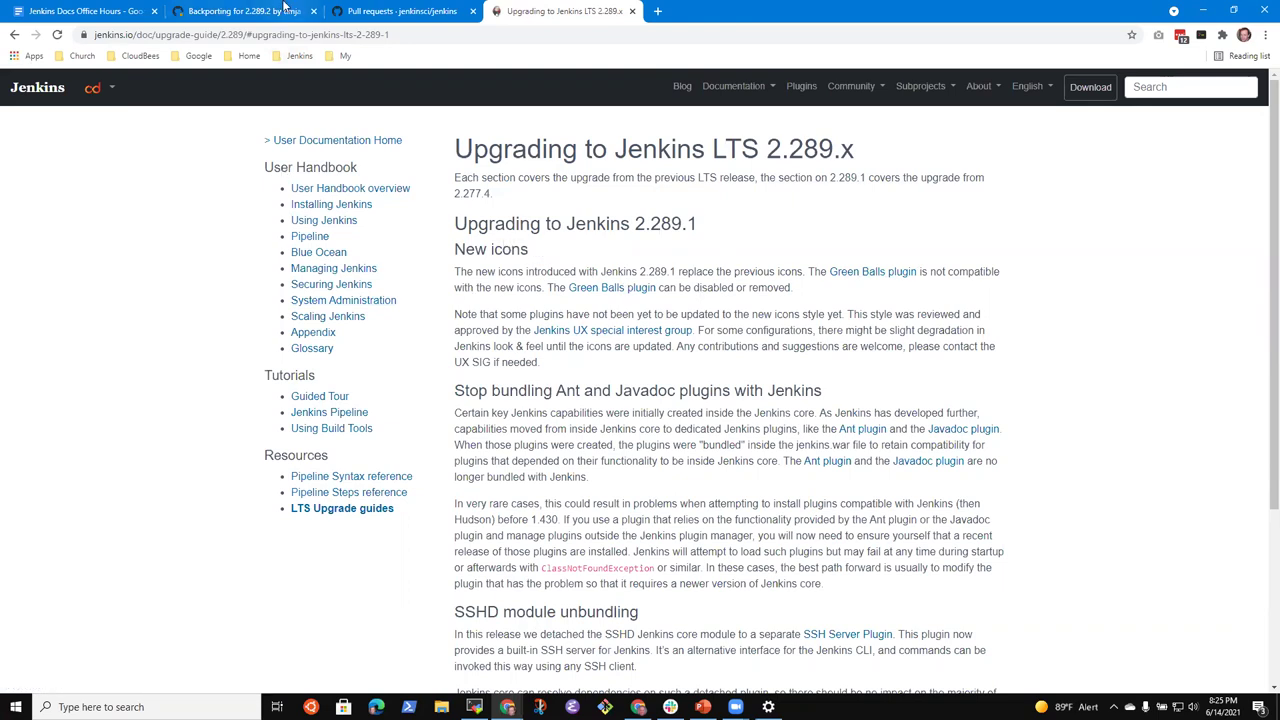
click(360, 11)
click(538, 14)
click(14, 34)
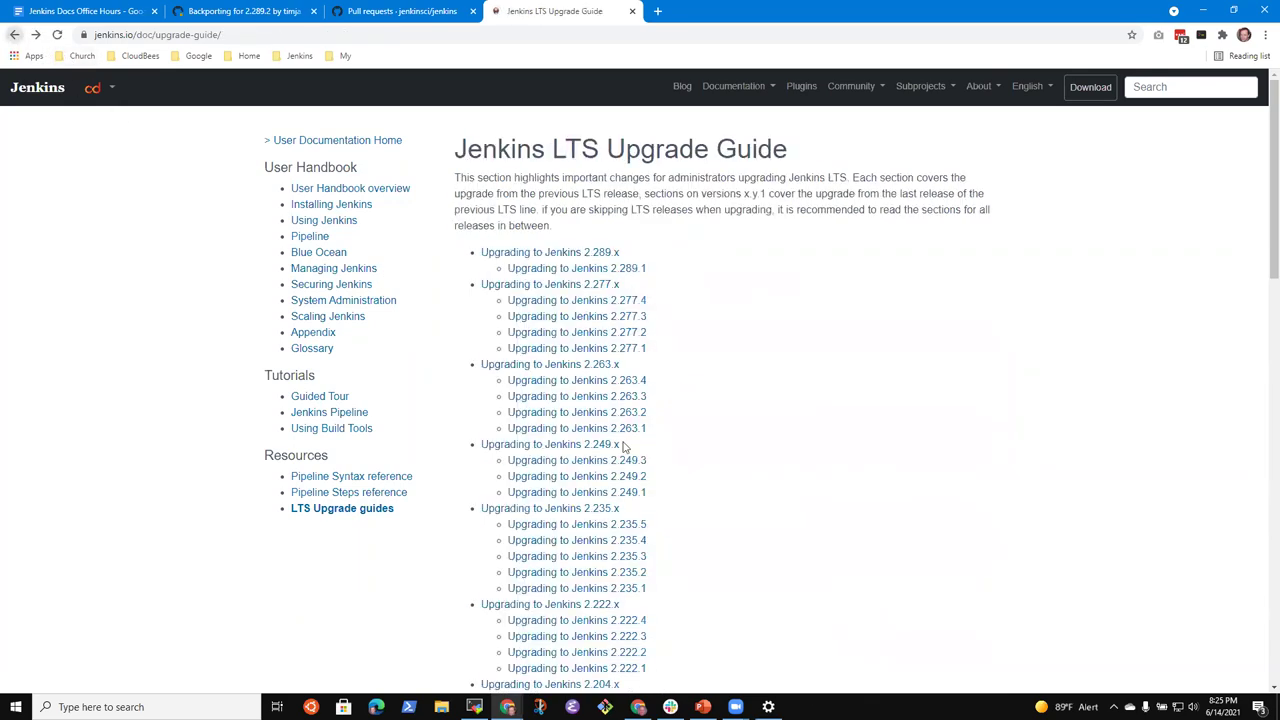
click(575, 287)
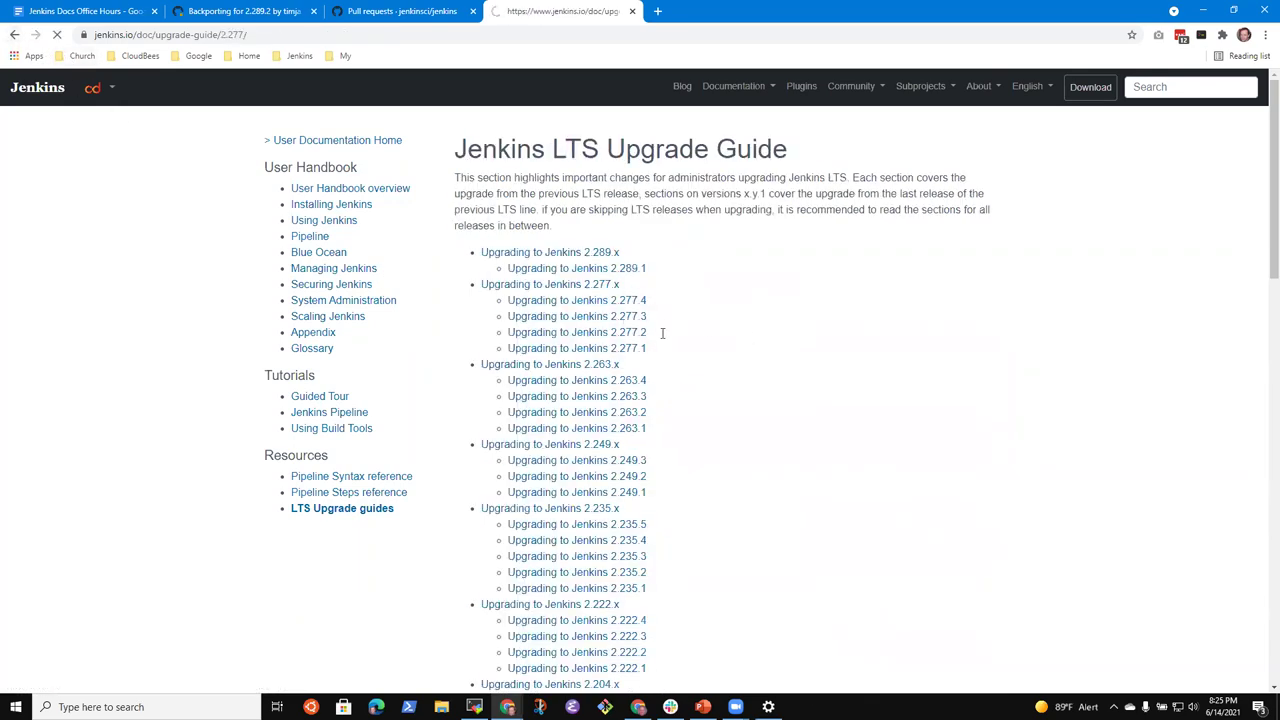
Step: Examine the Upgrading to Jenkins 2.277.1 section through its last topics and return to the start of the 2.277.x guide
scroll(680, 350, down, 5)
scroll(713, 383, up, 2)
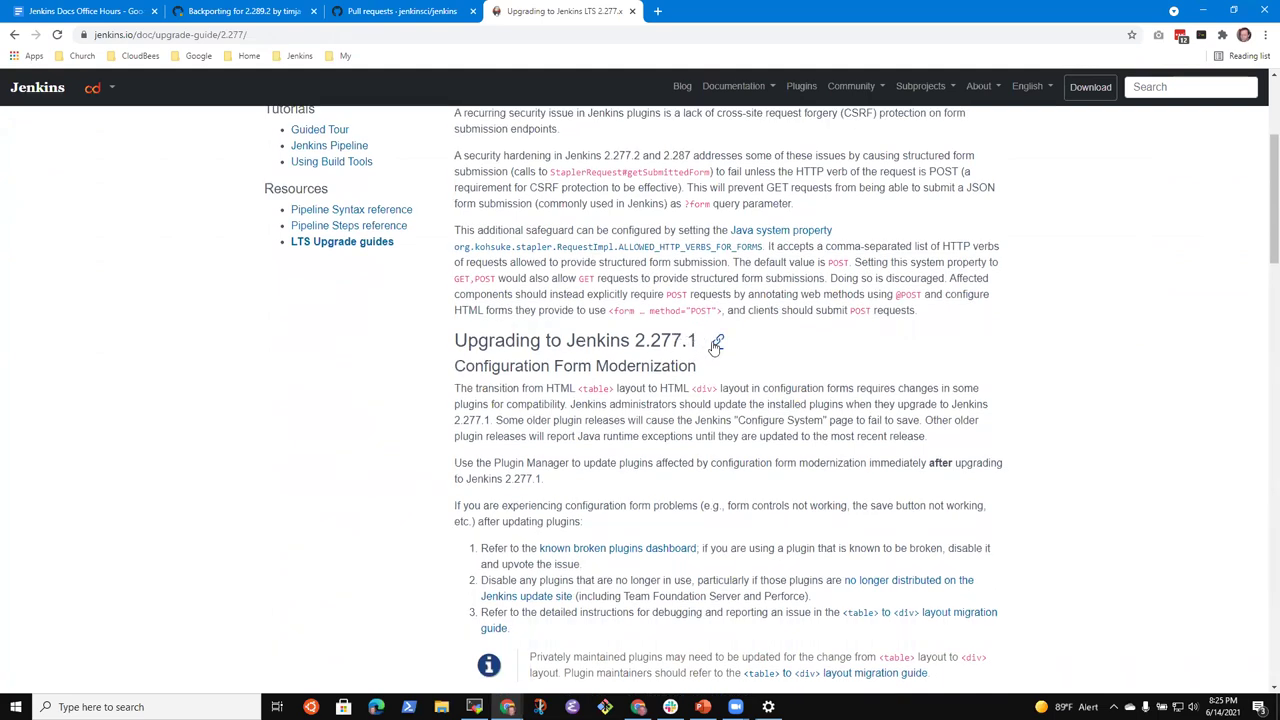
click(716, 343)
scroll(660, 300, down, 5)
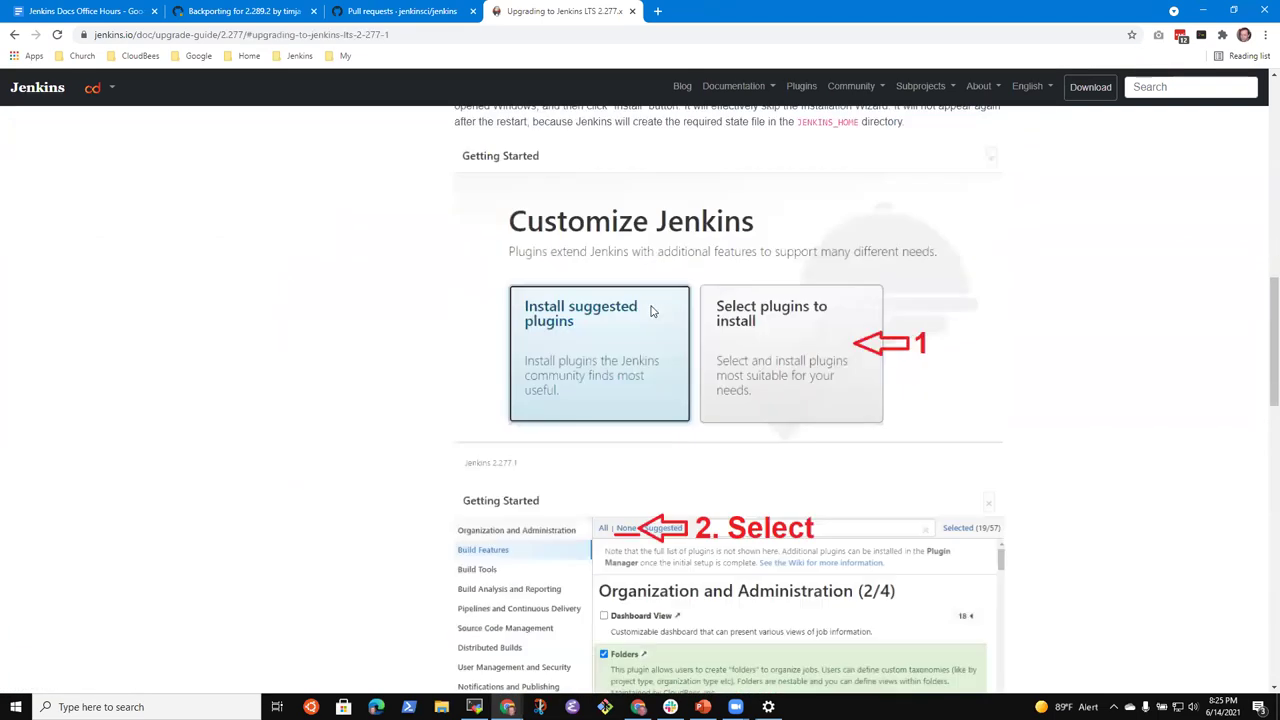
scroll(651, 311, down, 10)
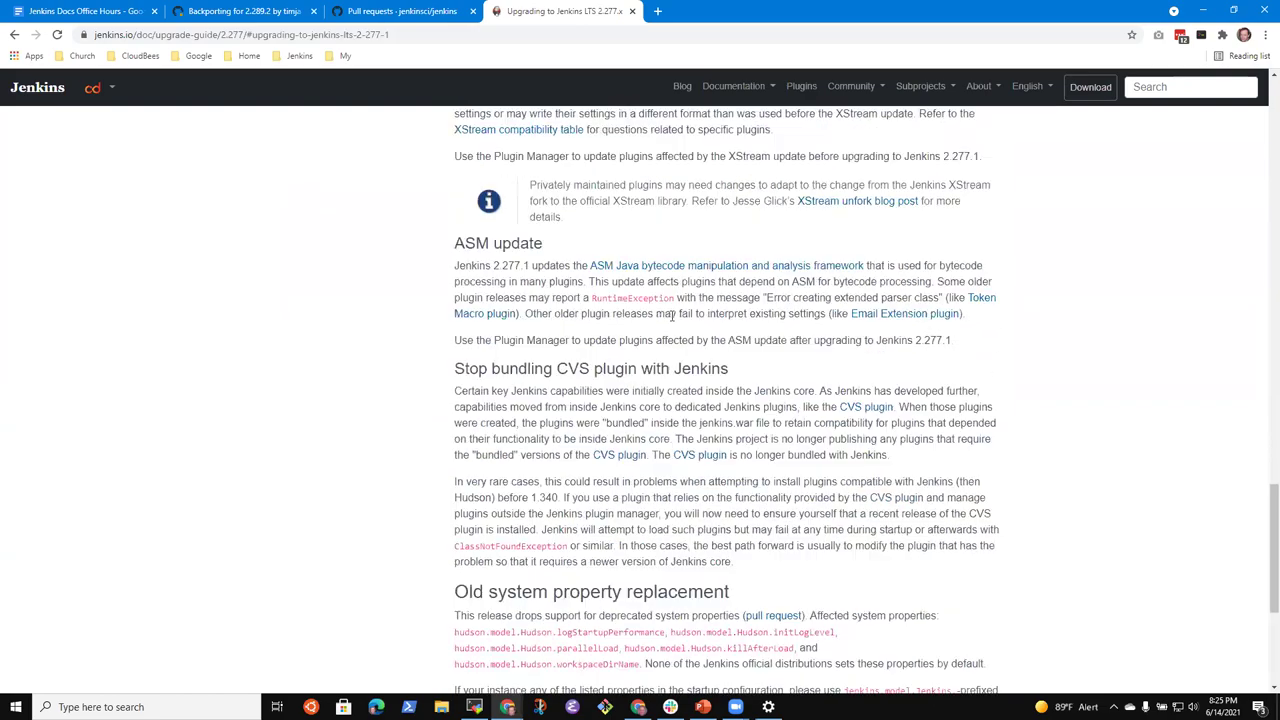
scroll(672, 316, down, 5)
scroll(680, 330, up, 5)
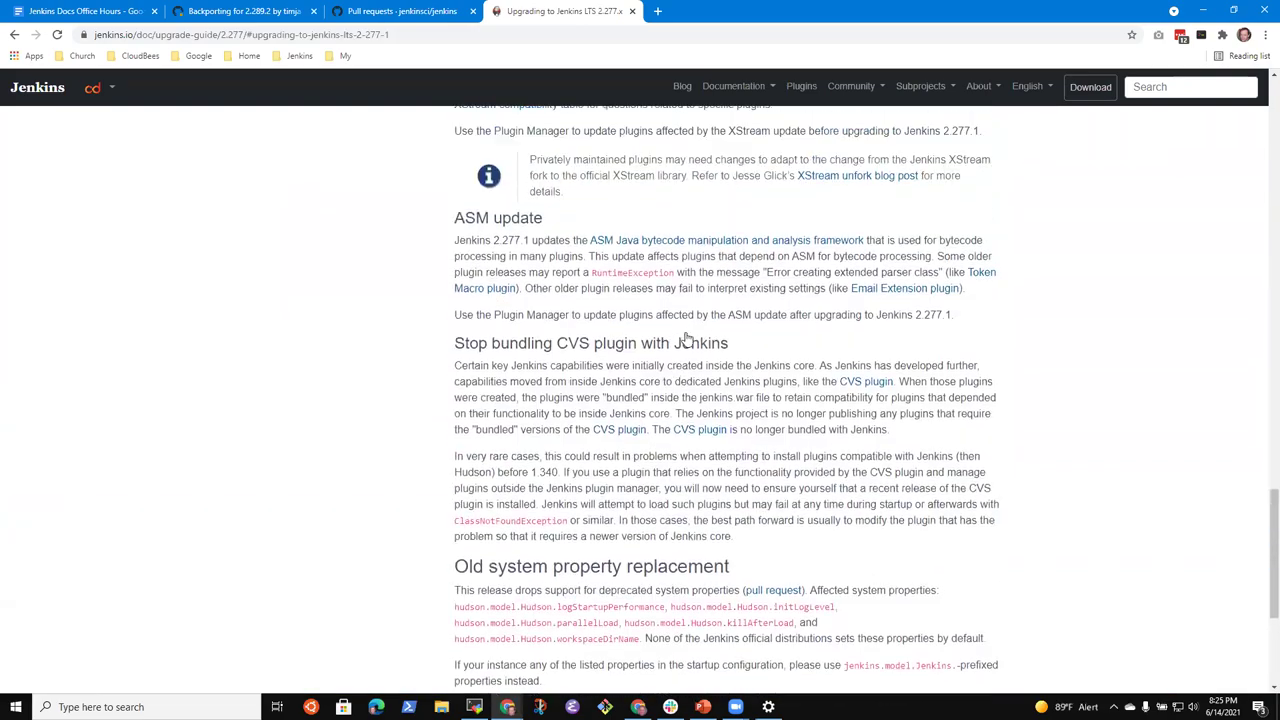
scroll(686, 338, up, 15)
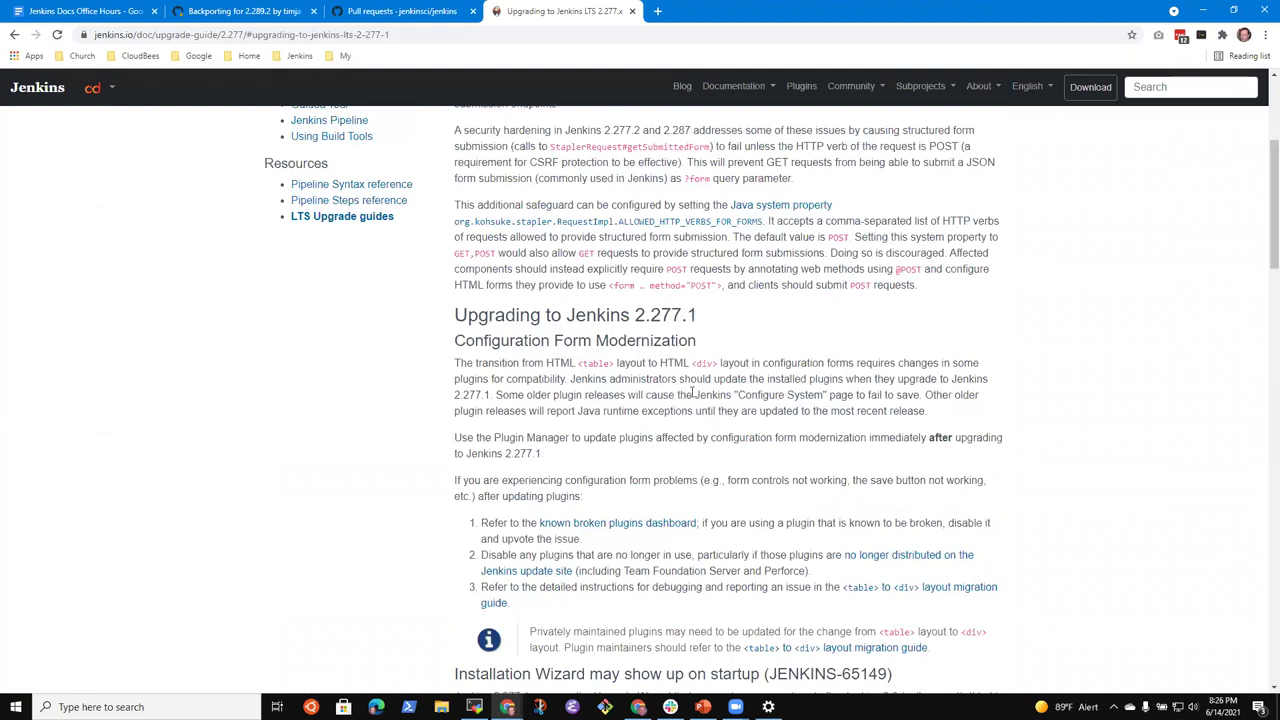
scroll(692, 393, up, 3)
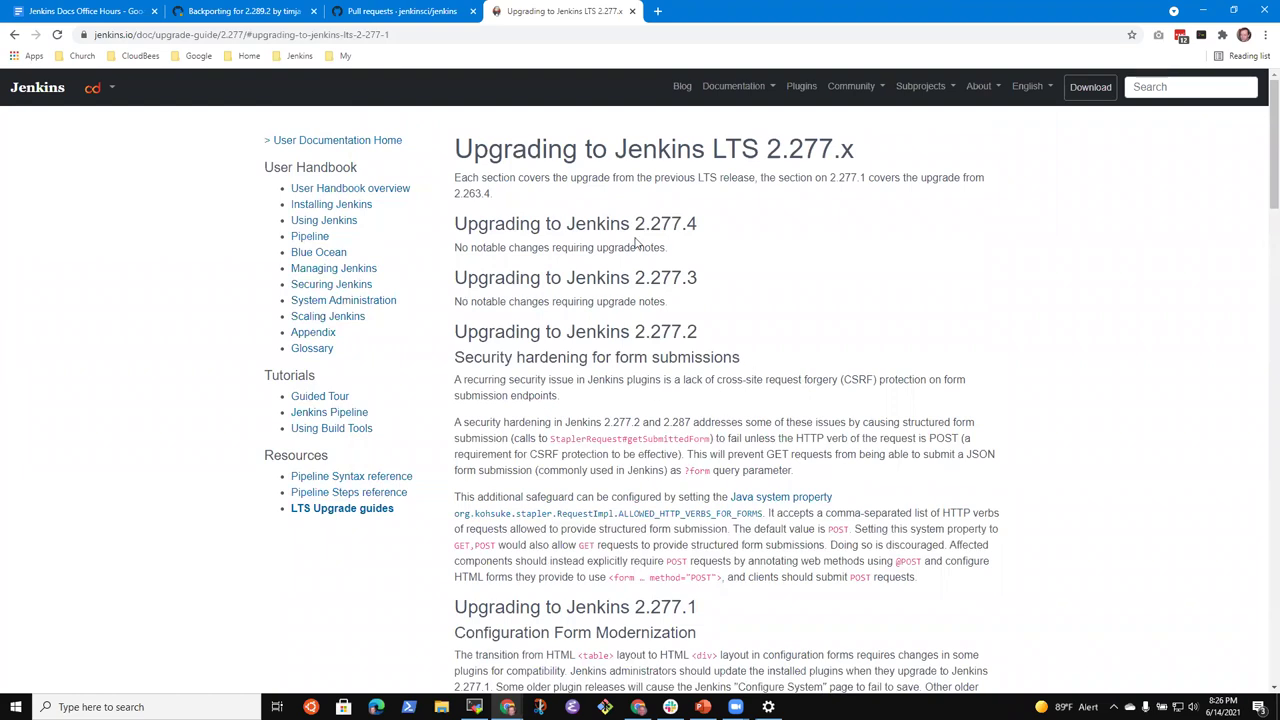
click(15, 35)
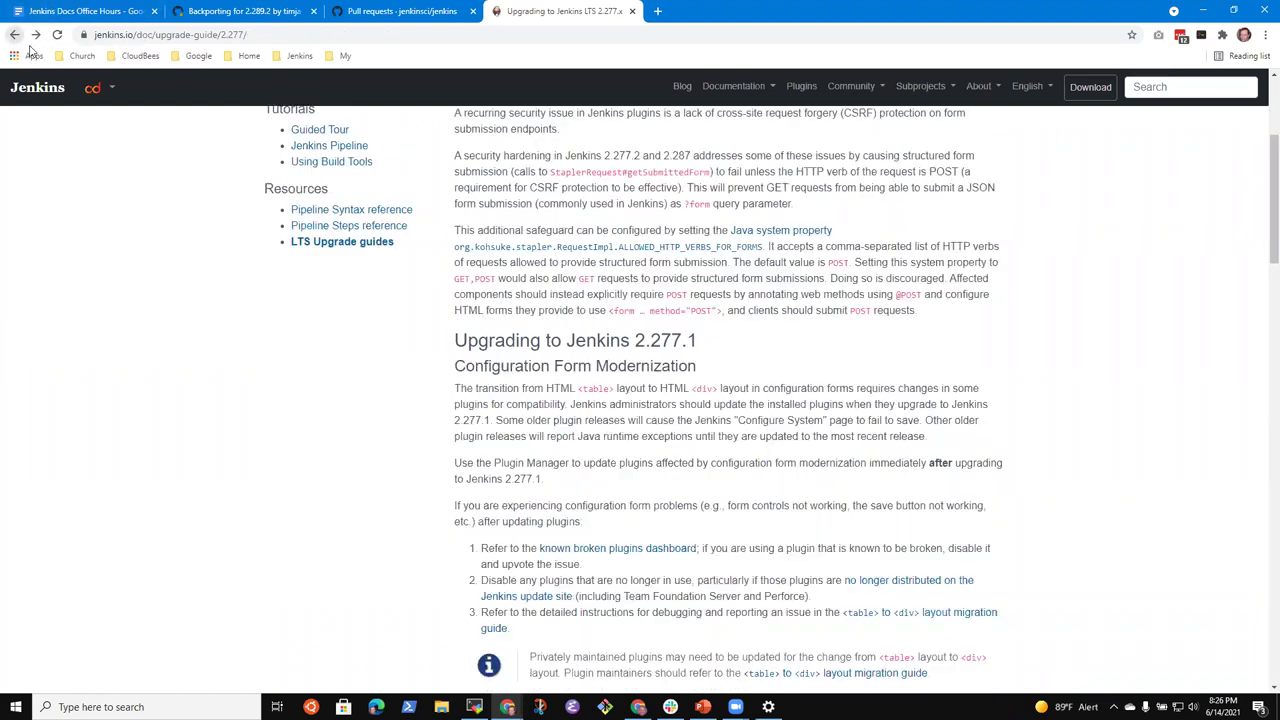
scroll(630, 440, up, 3)
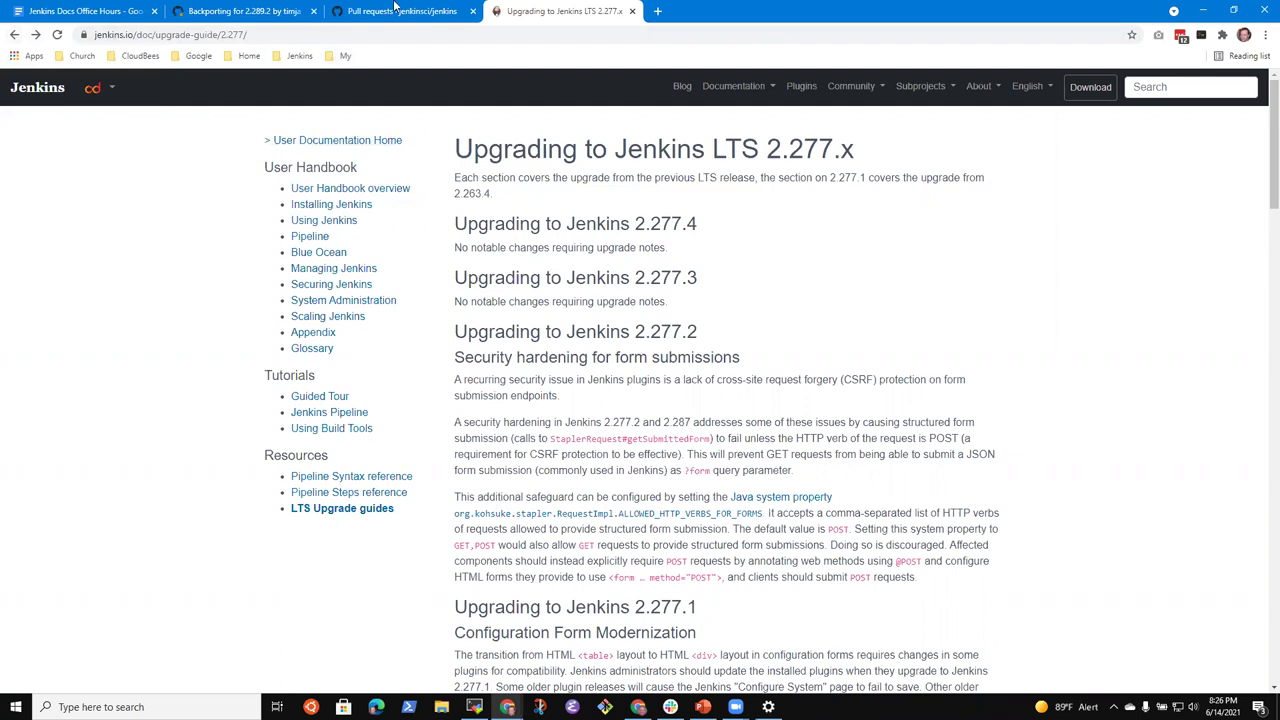
Step: Open the merged JENKINS-65766 pull request from the closed Jenkins pull requests and examine its proposed changelog entries
click(345, 13)
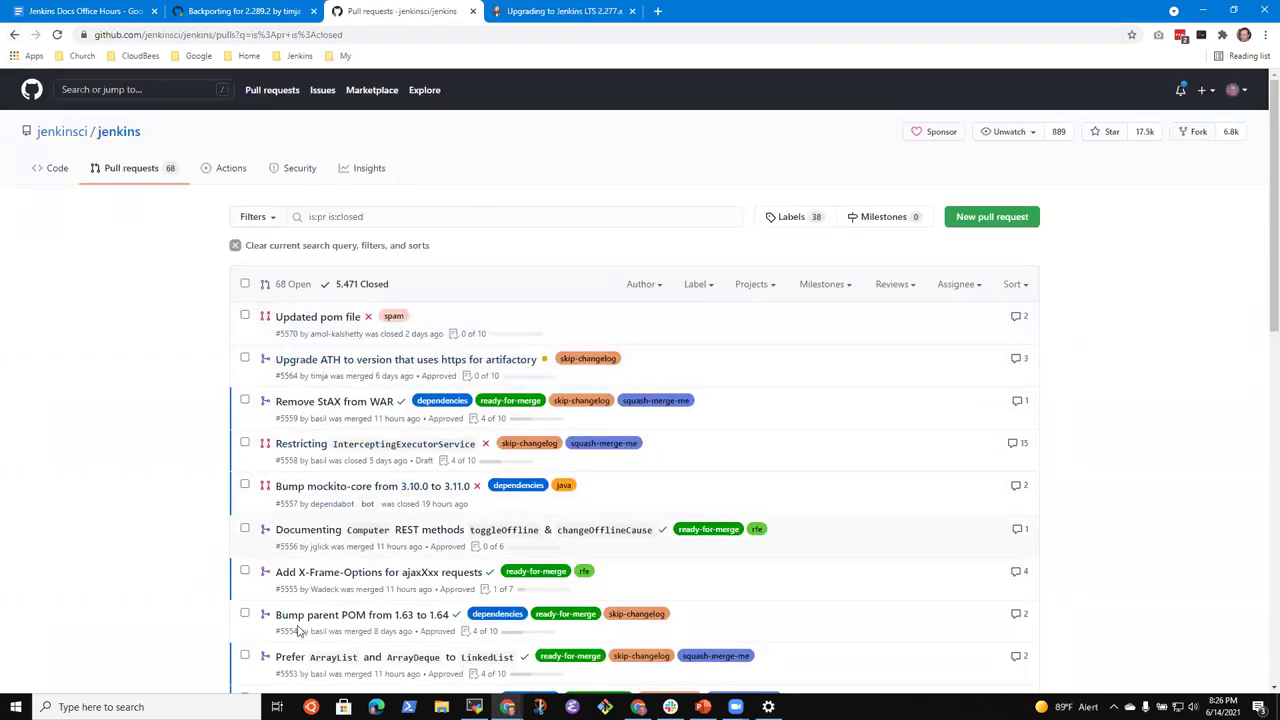
mouse_move(361, 410)
scroll(361, 410, down, 4)
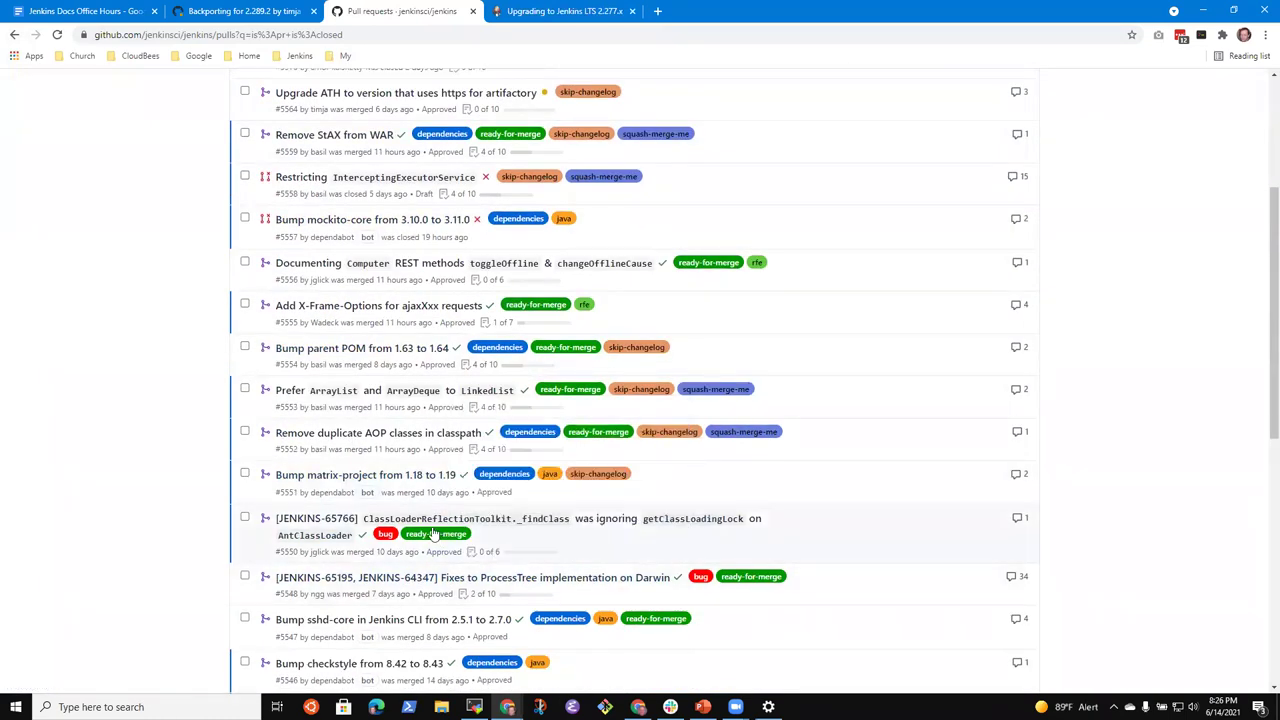
mouse_move(436, 528)
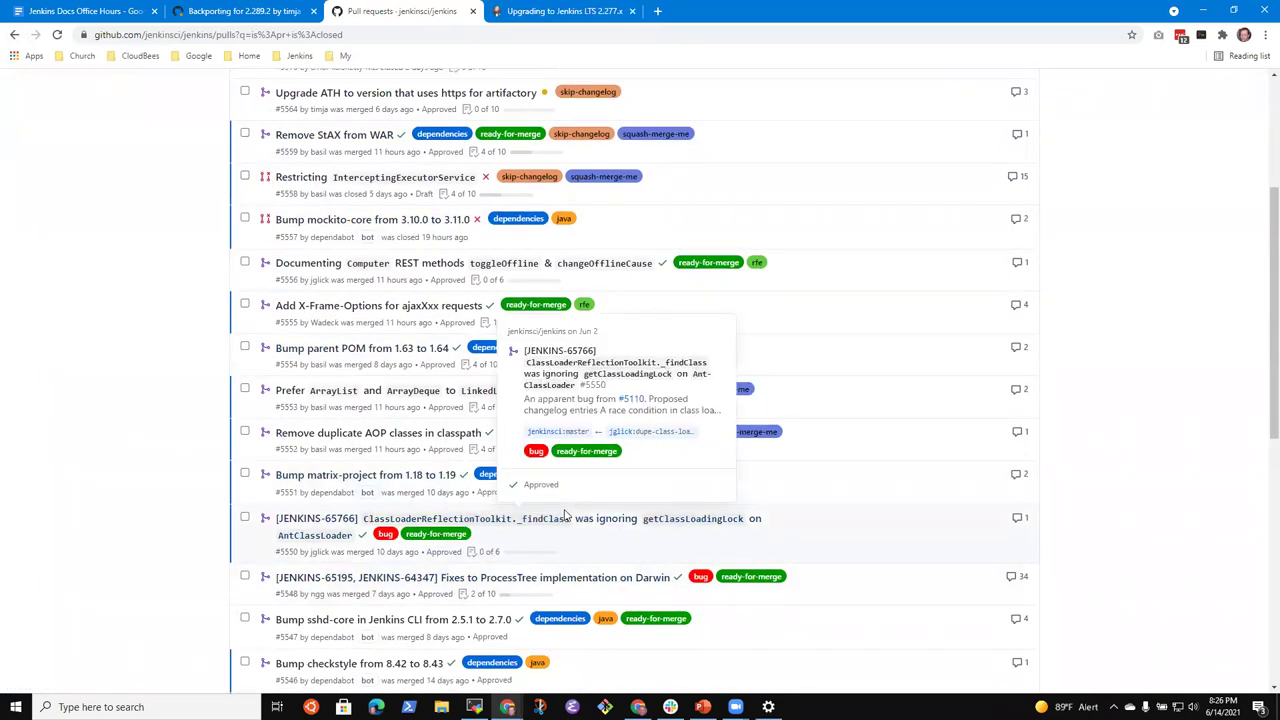
click(438, 520)
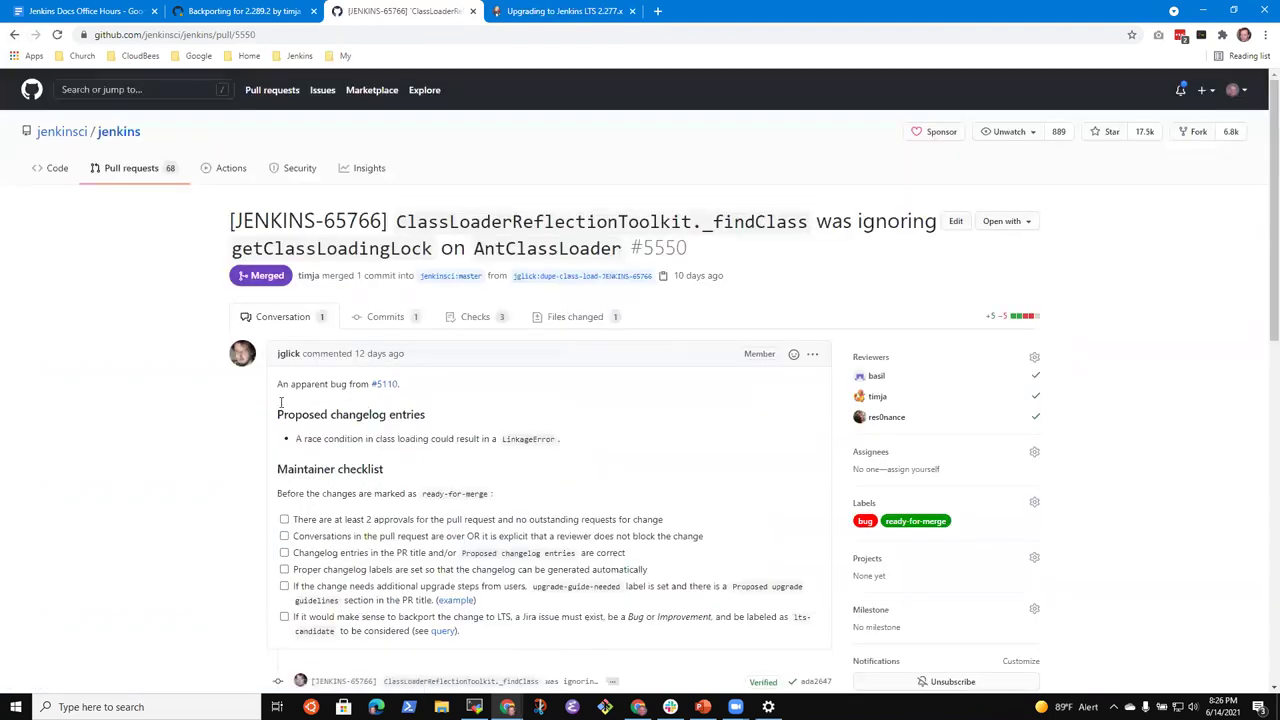
drag(297, 418, 416, 420)
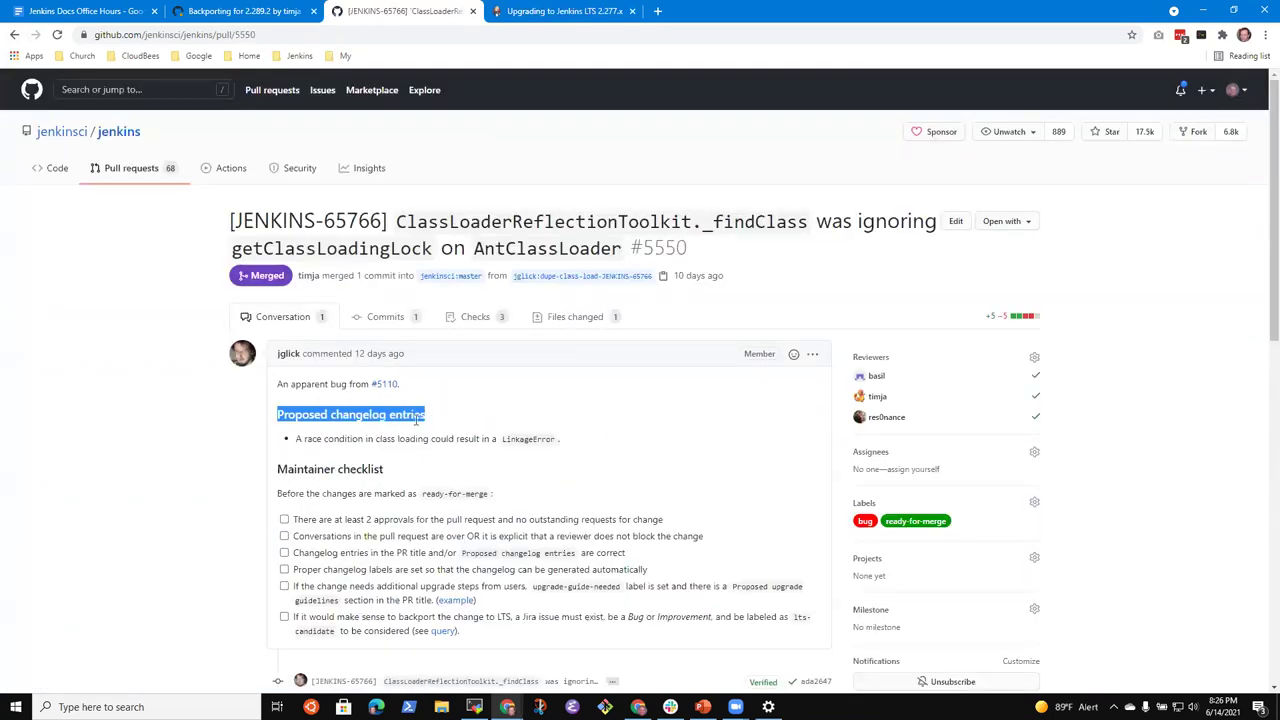
click(358, 450)
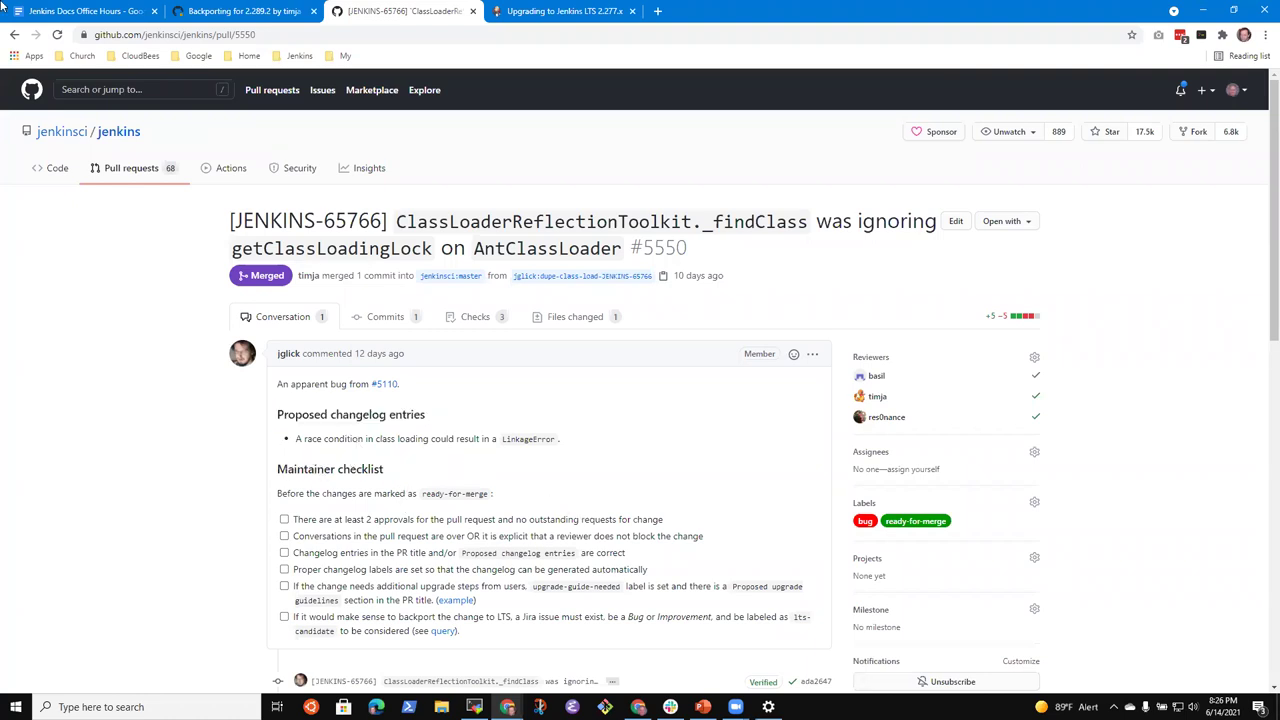
Step: Return to the closed pull requests, open the Winstone 5.18 Jetty update and examine its proposed upgrade guidelines
key(alt+Left)
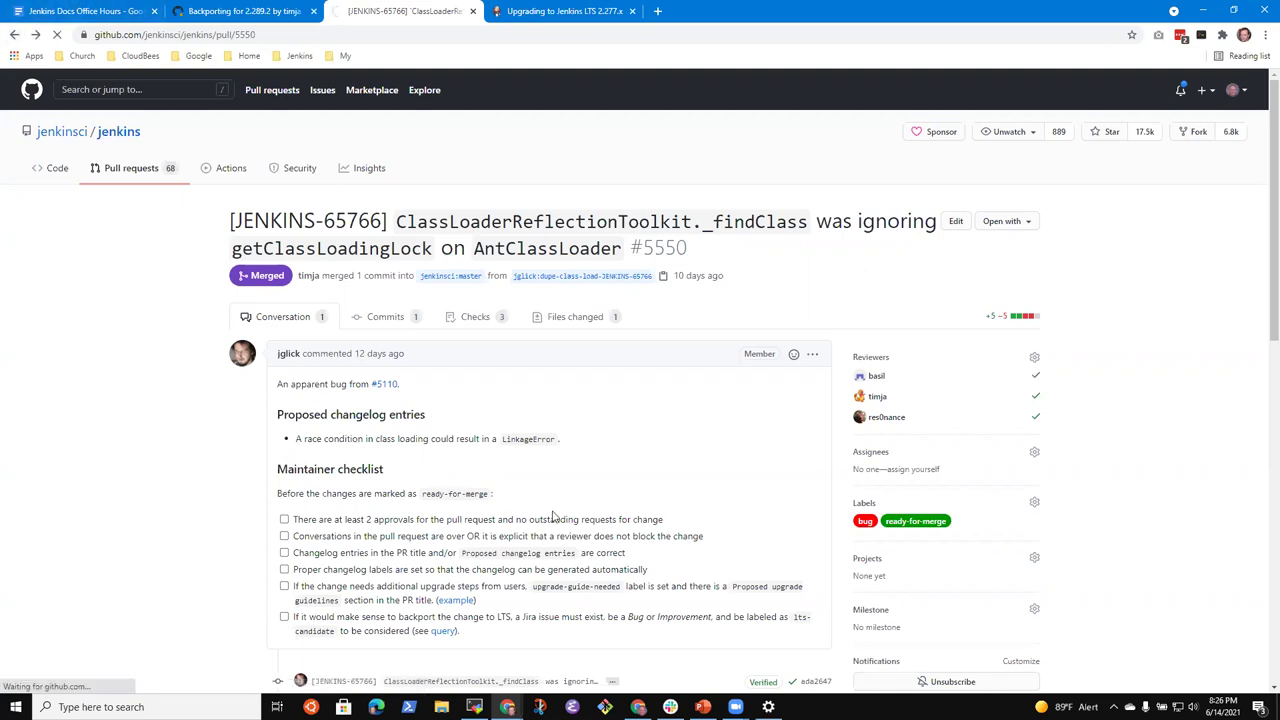
scroll(531, 494, down, 2)
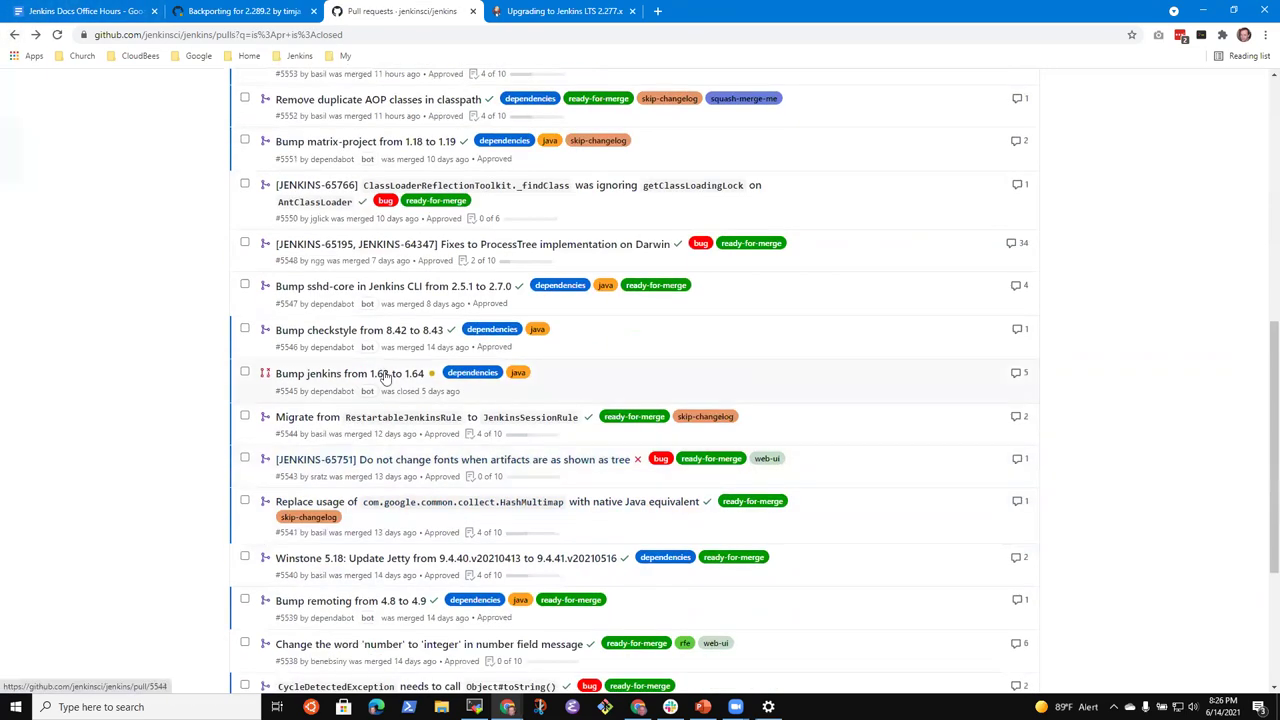
click(397, 562)
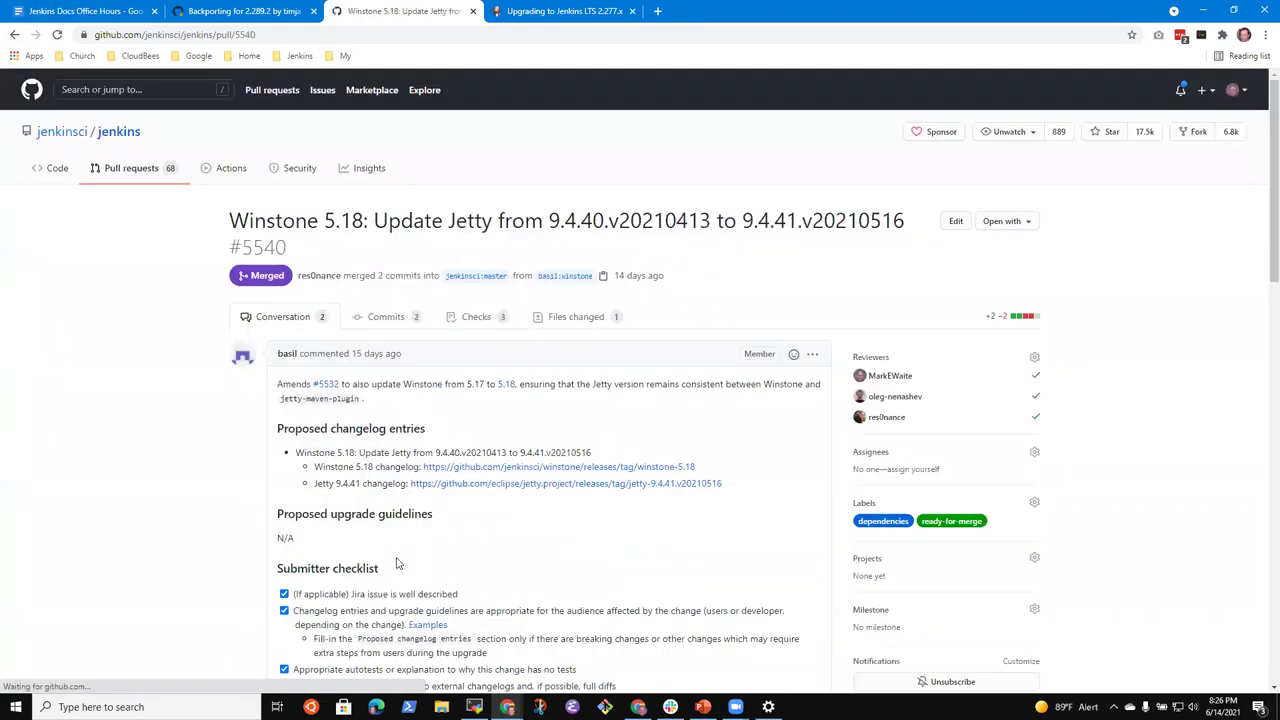
drag(277, 514, 446, 514)
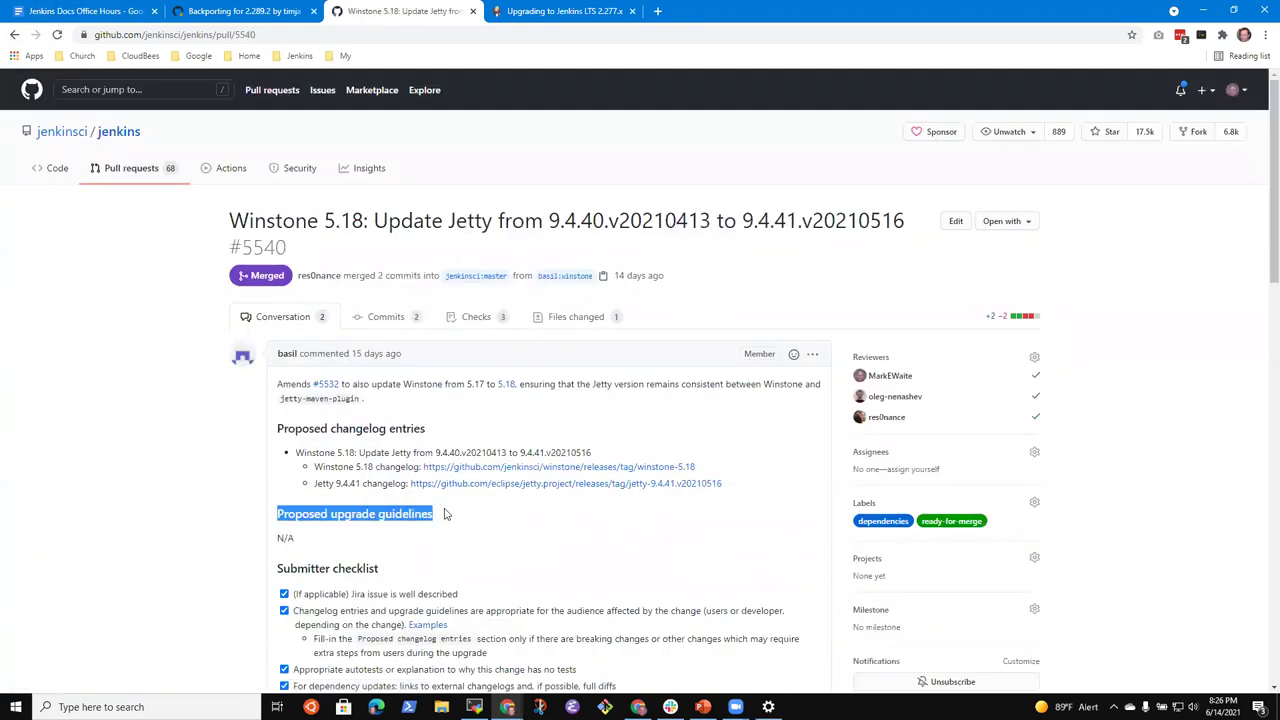
triple_click(297, 537)
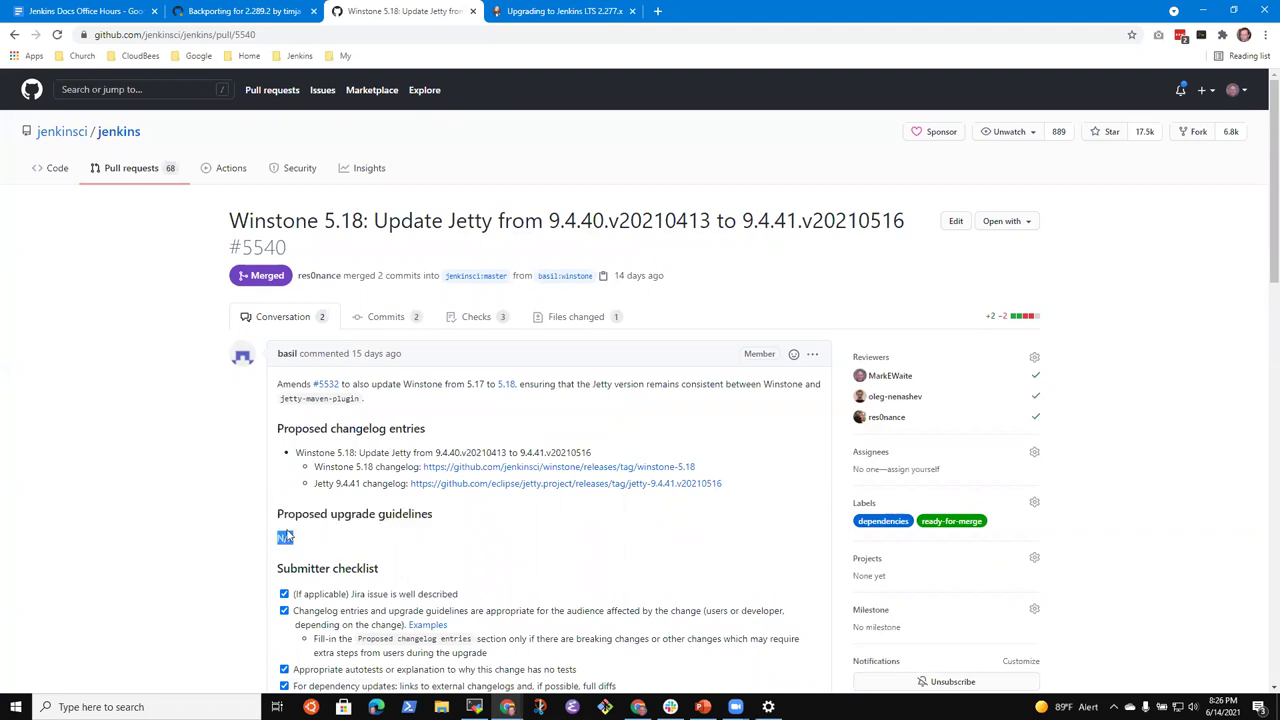
click(340, 562)
triple_click(282, 536)
Step: Go back to the closed pull requests list and look through its entries and labels
click(14, 34)
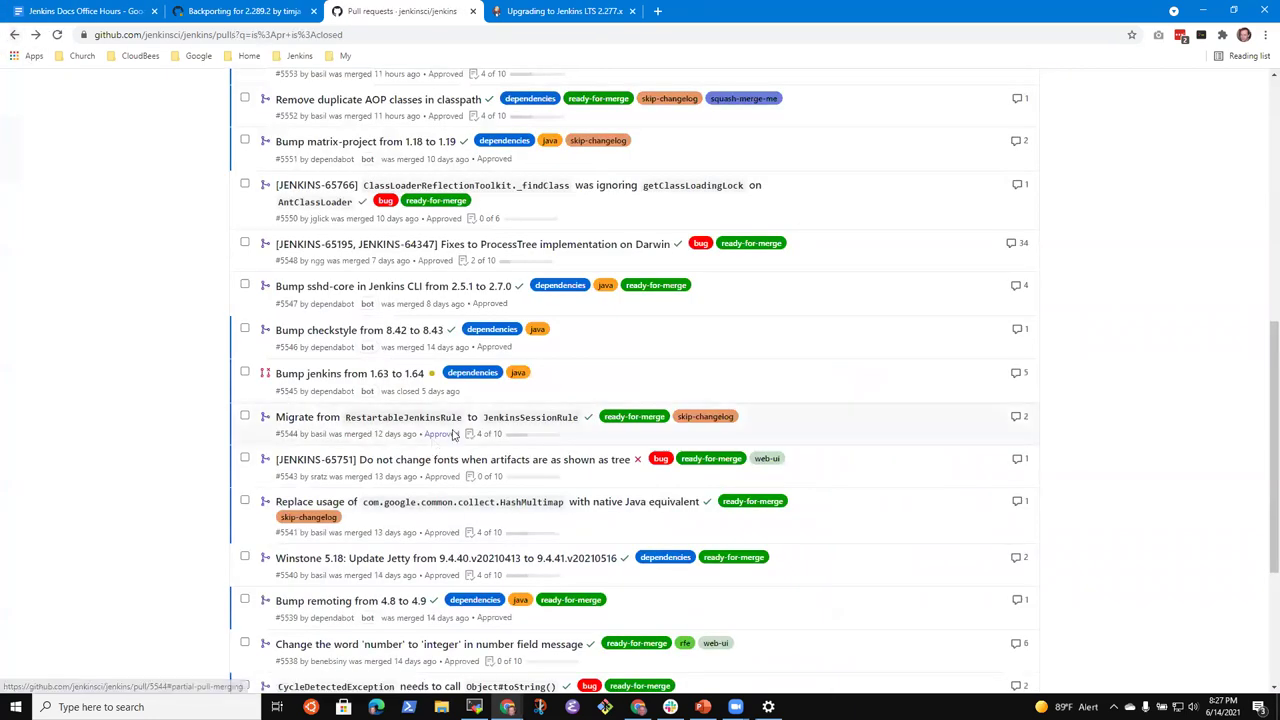
scroll(605, 432, down, 3)
mouse_move(365, 330)
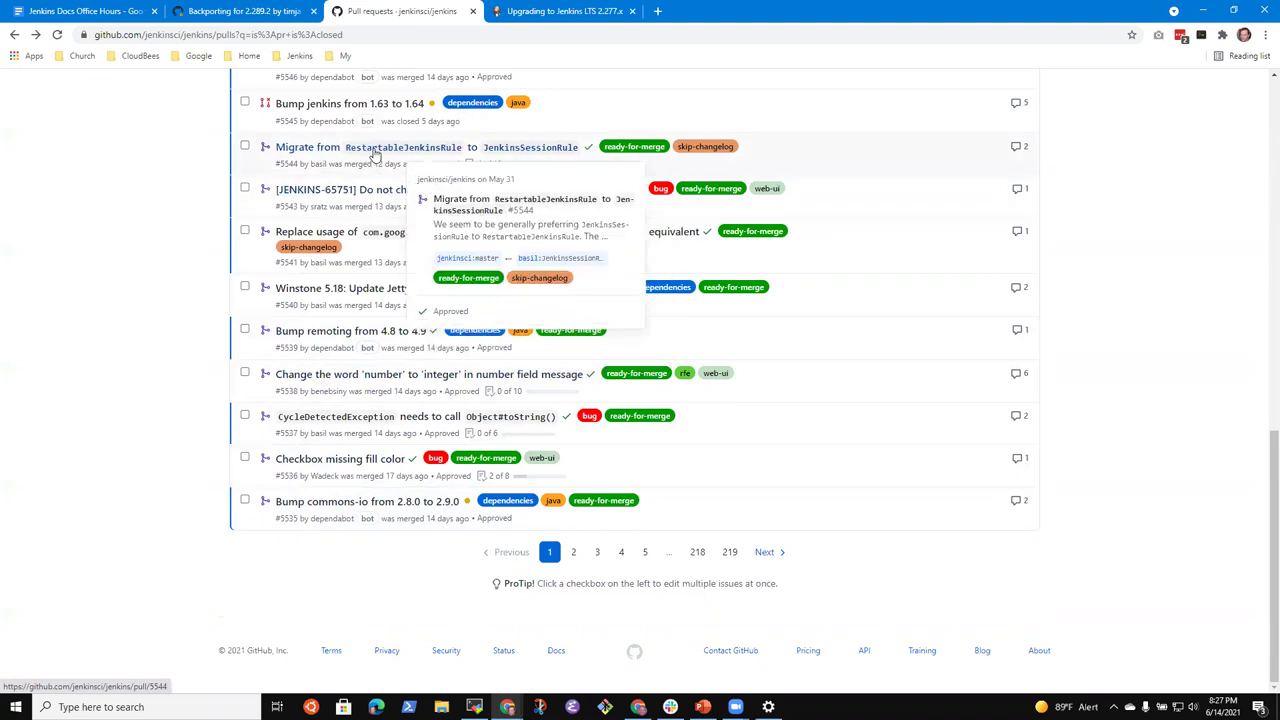
scroll(375, 260, up, 6)
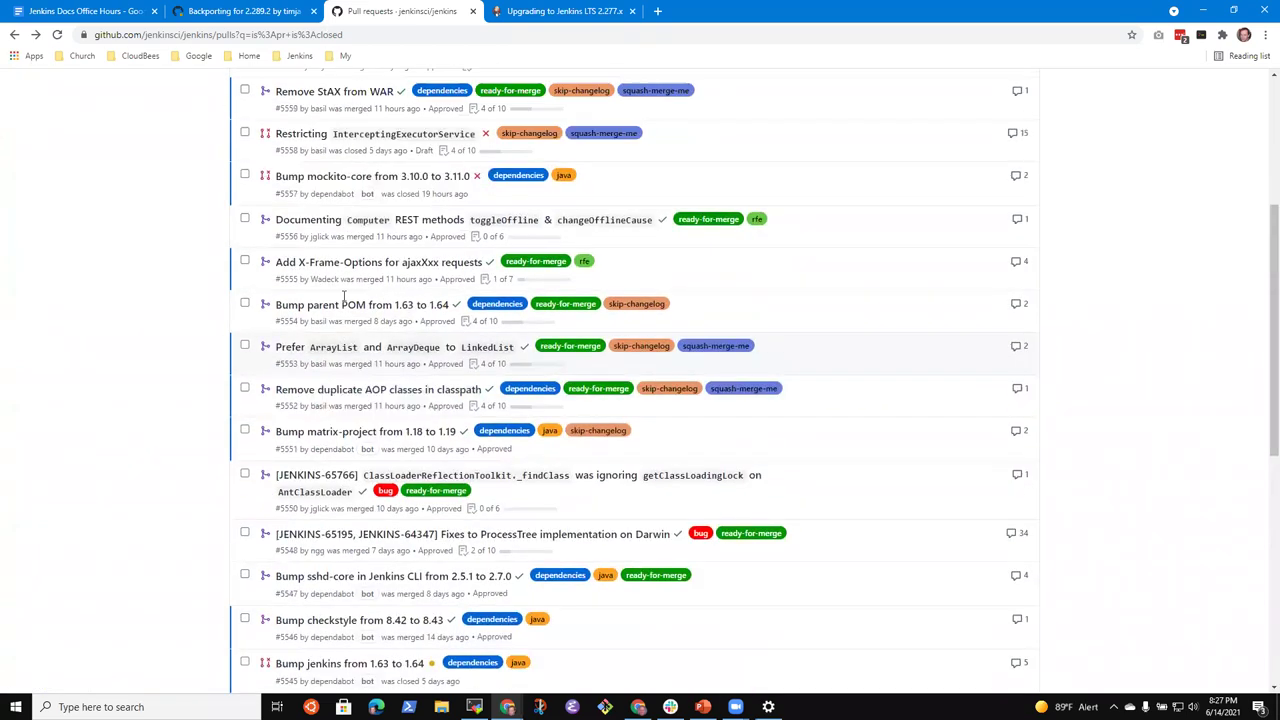
scroll(352, 224, down, 4)
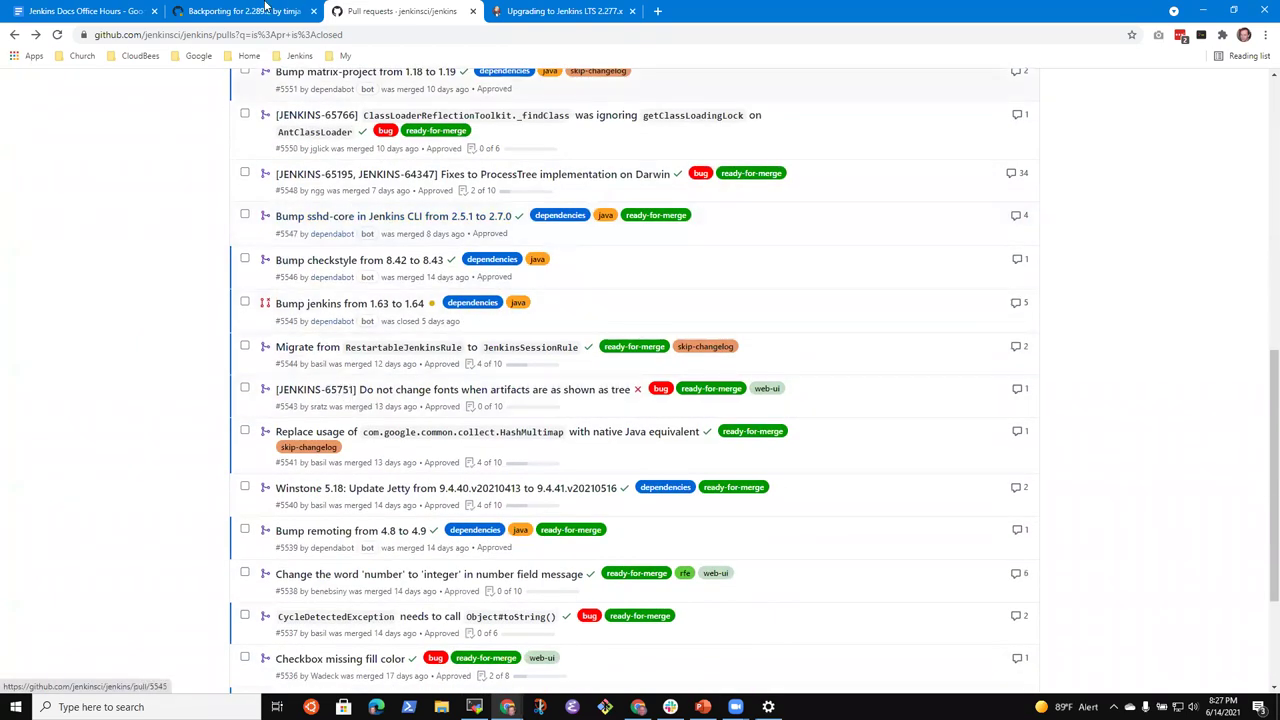
Step: Return to the 2.277.x upgrade guide and examine the Configuration Form Modernization text under 2.277.1
click(258, 12)
click(586, 14)
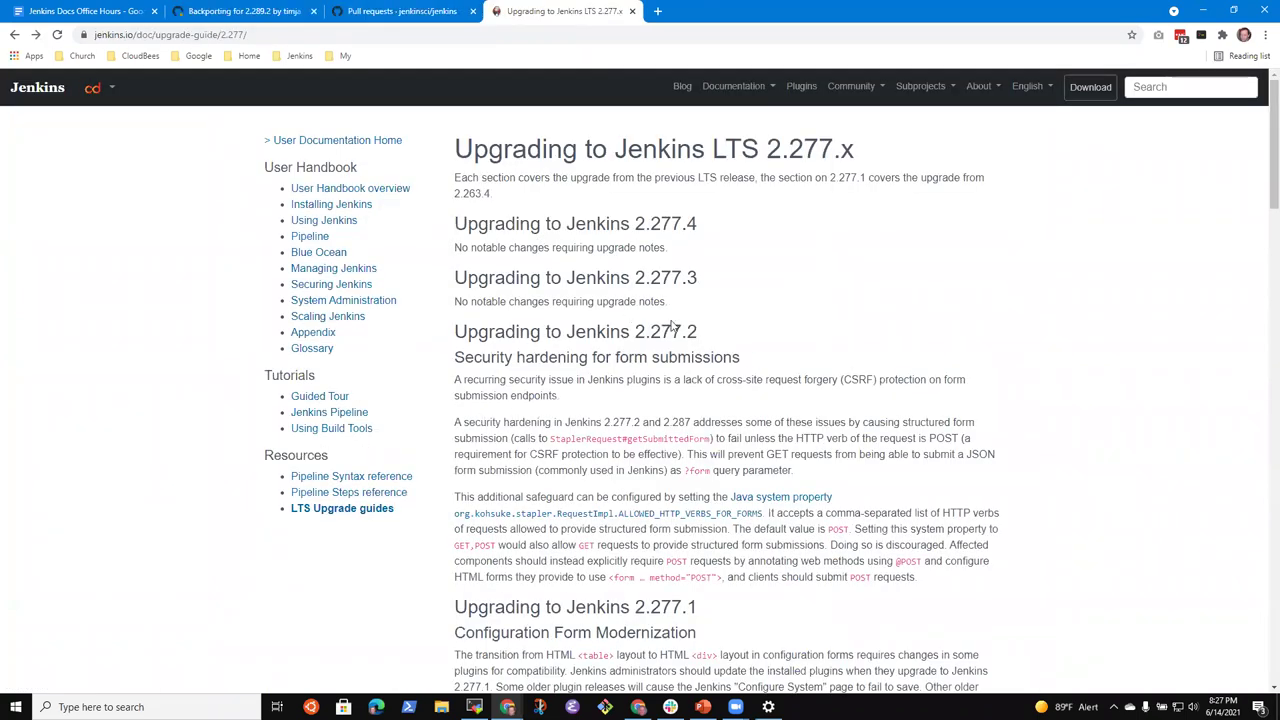
scroll(615, 350, down, 4)
scroll(436, 350, up, 1)
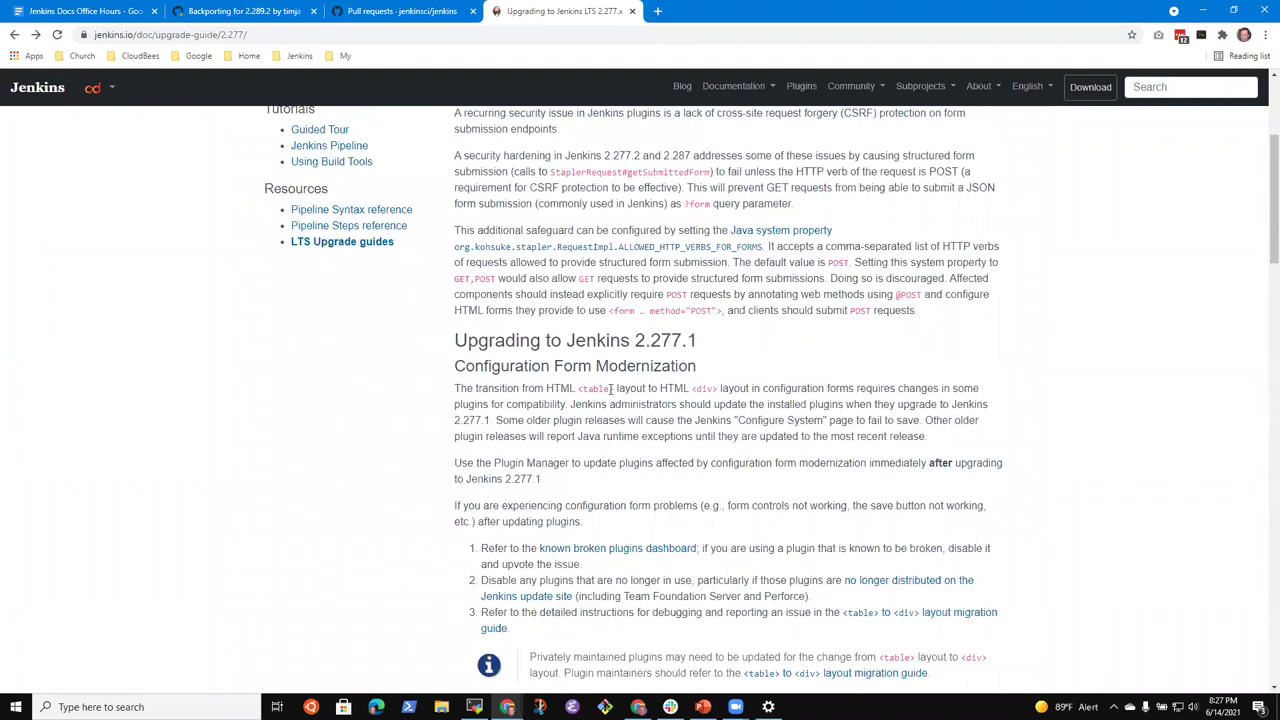
scroll(586, 402, down, 2)
scroll(550, 283, up, 1)
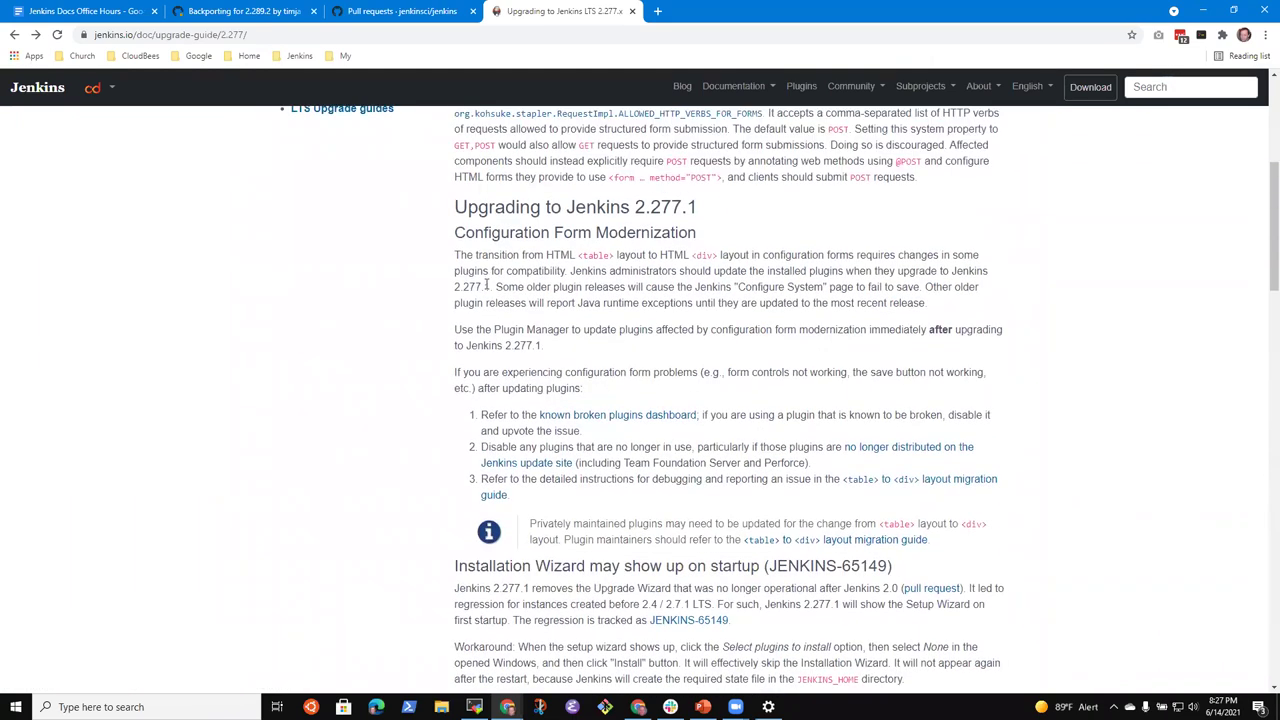
drag(476, 260, 930, 538)
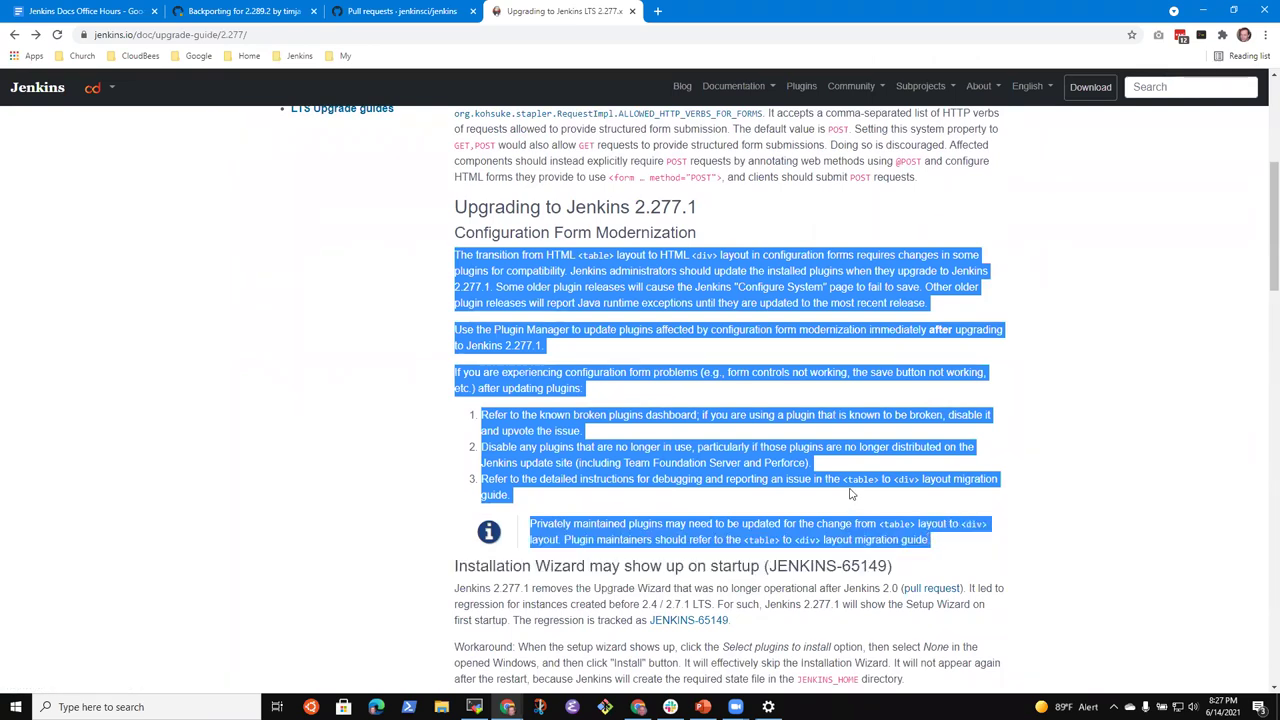
click(306, 388)
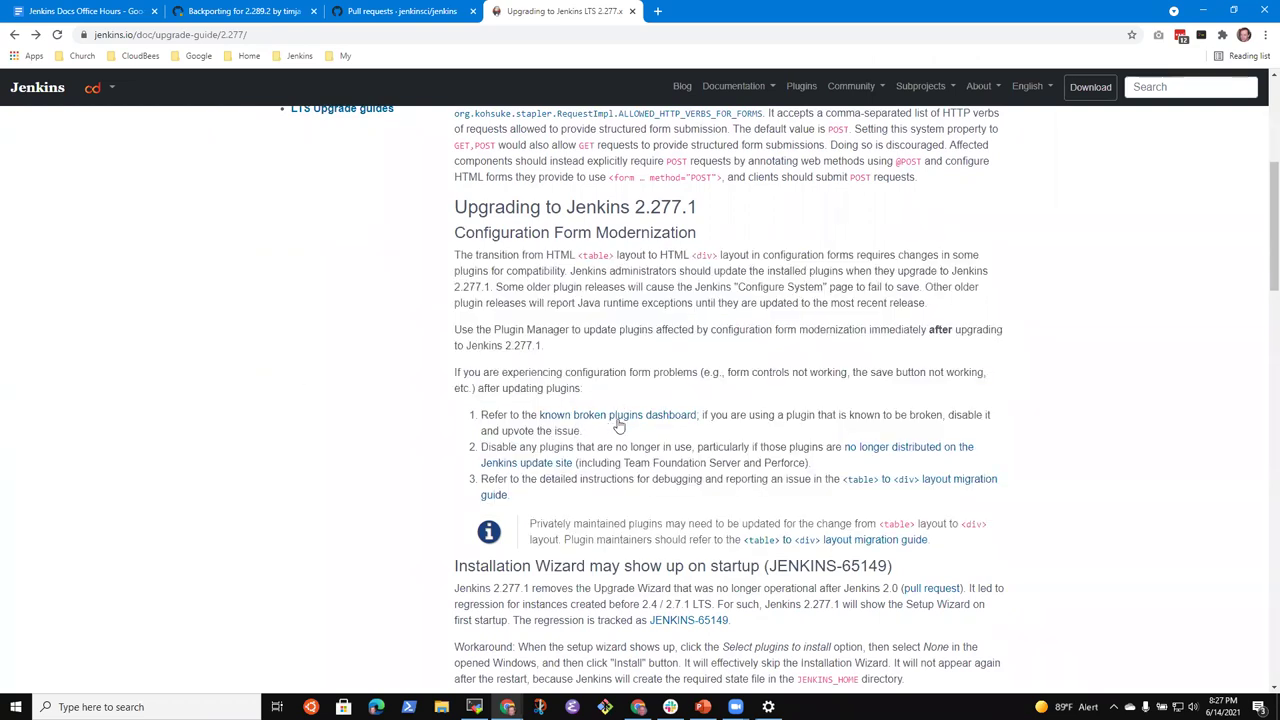
Step: In the office hours notes, add a complications sub-bullet: "LTS.1 includes two sections, changes since baseline release and changes since previous LTS release"
click(80, 11)
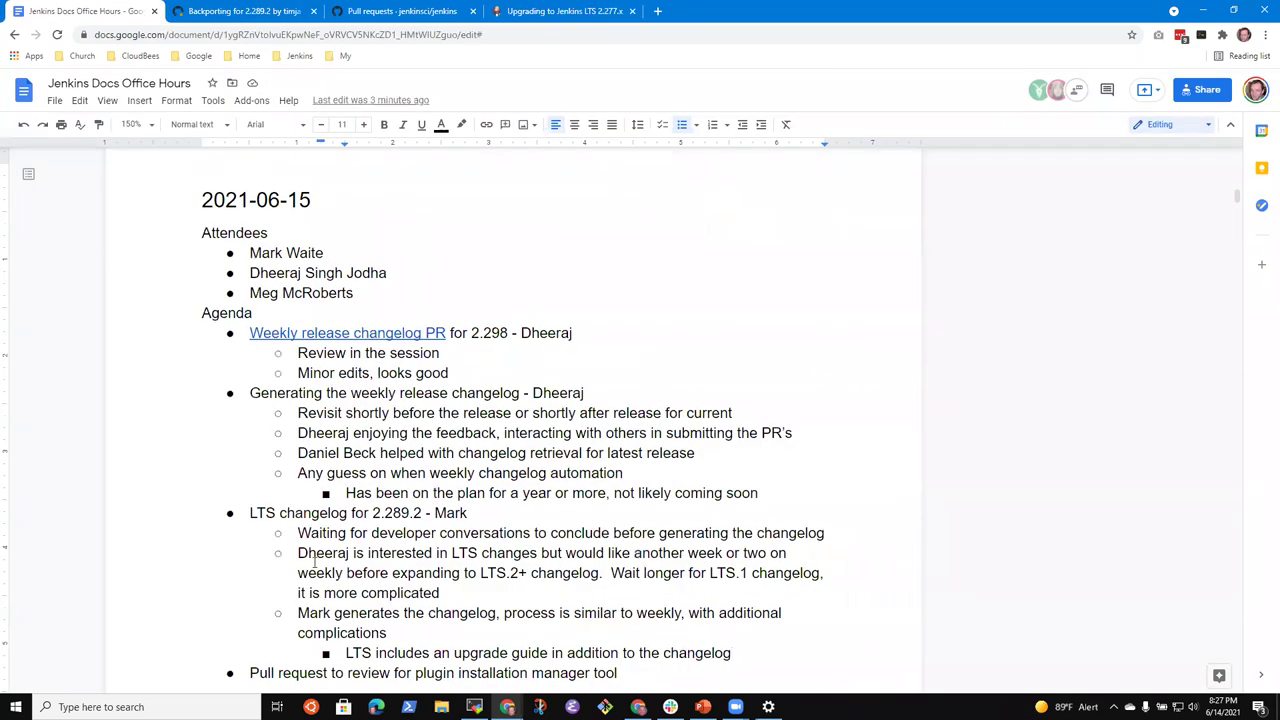
scroll(600, 560, down, 3)
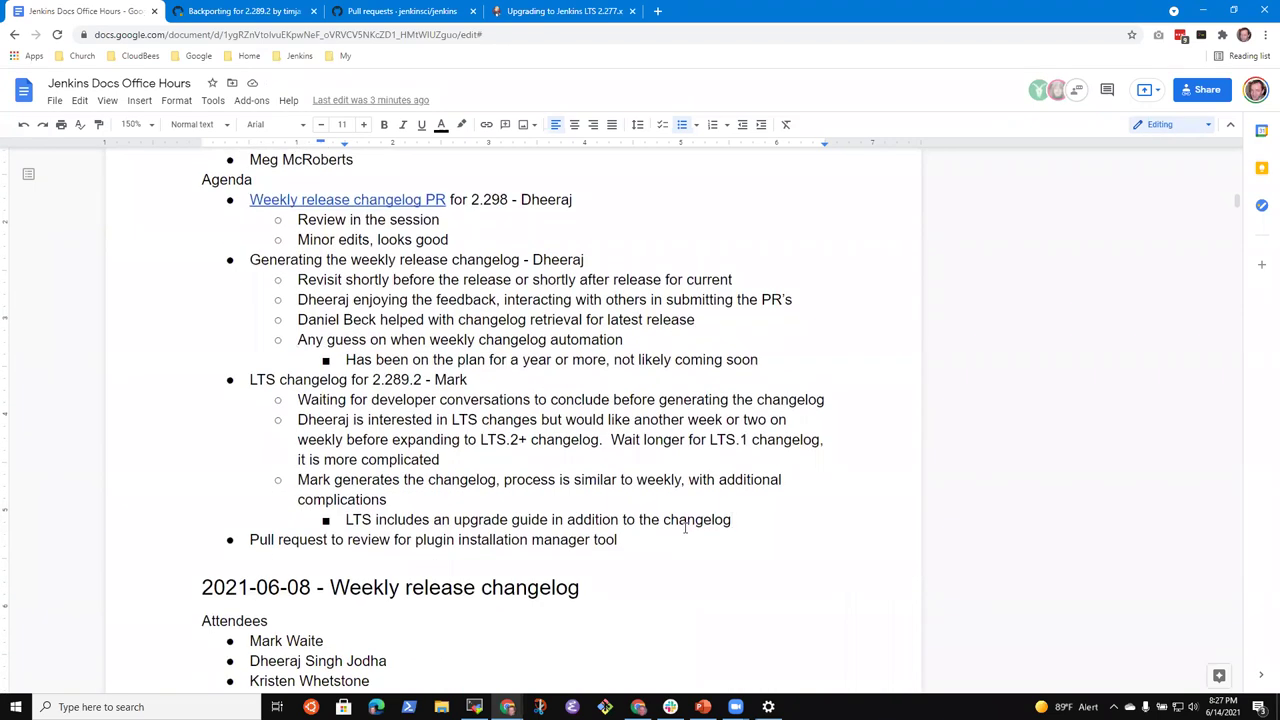
key(Return)
text(LTS)
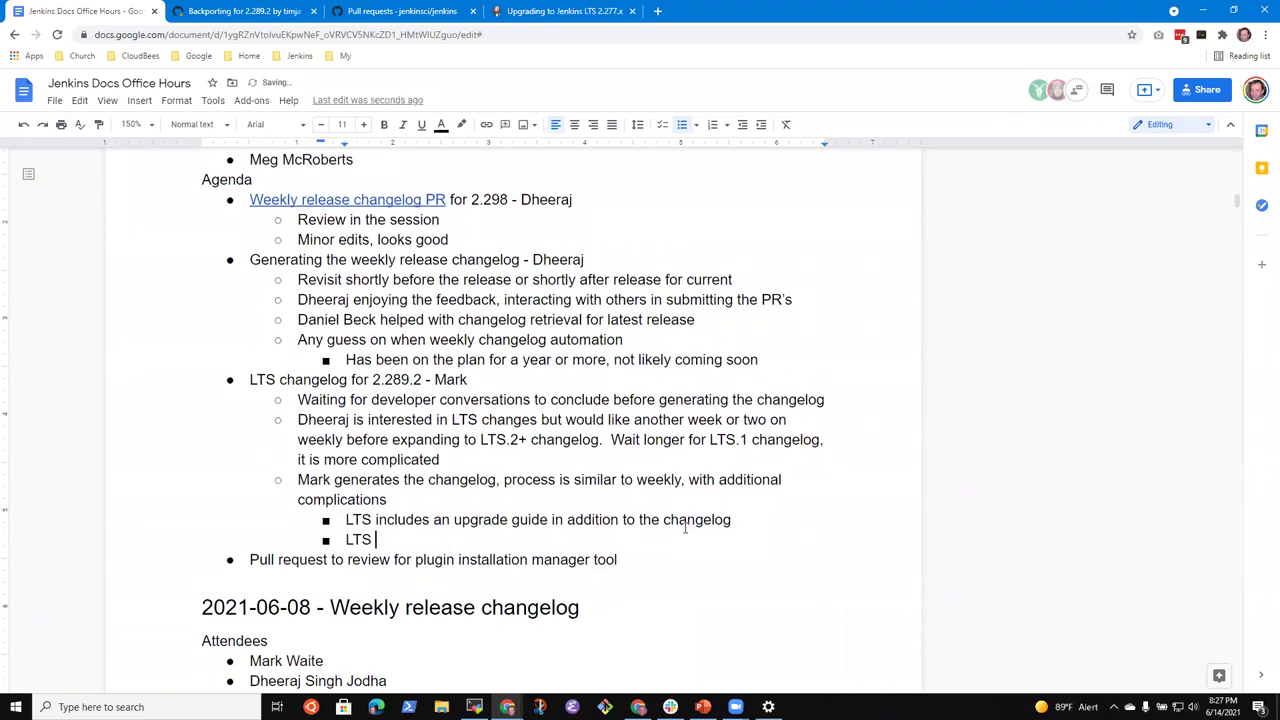
text(.1 includes two sections, changes since 2)
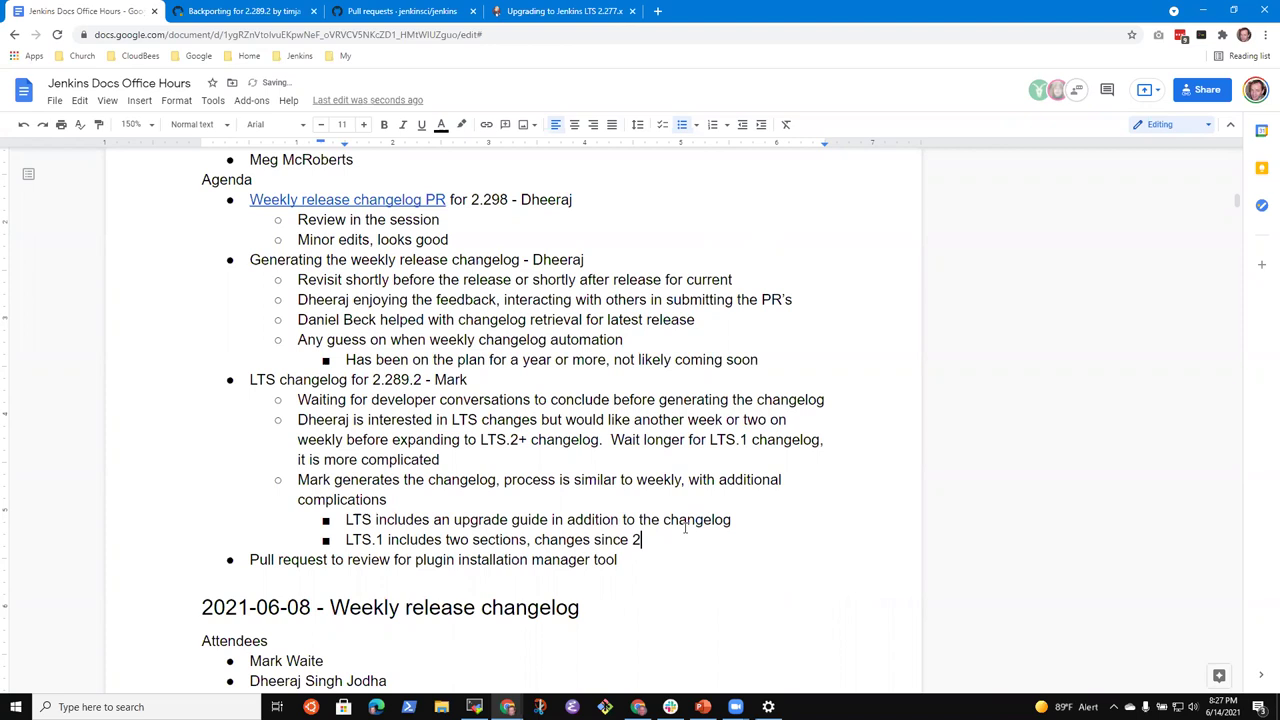
key(BackSpace)
text(baseline release and changes since )
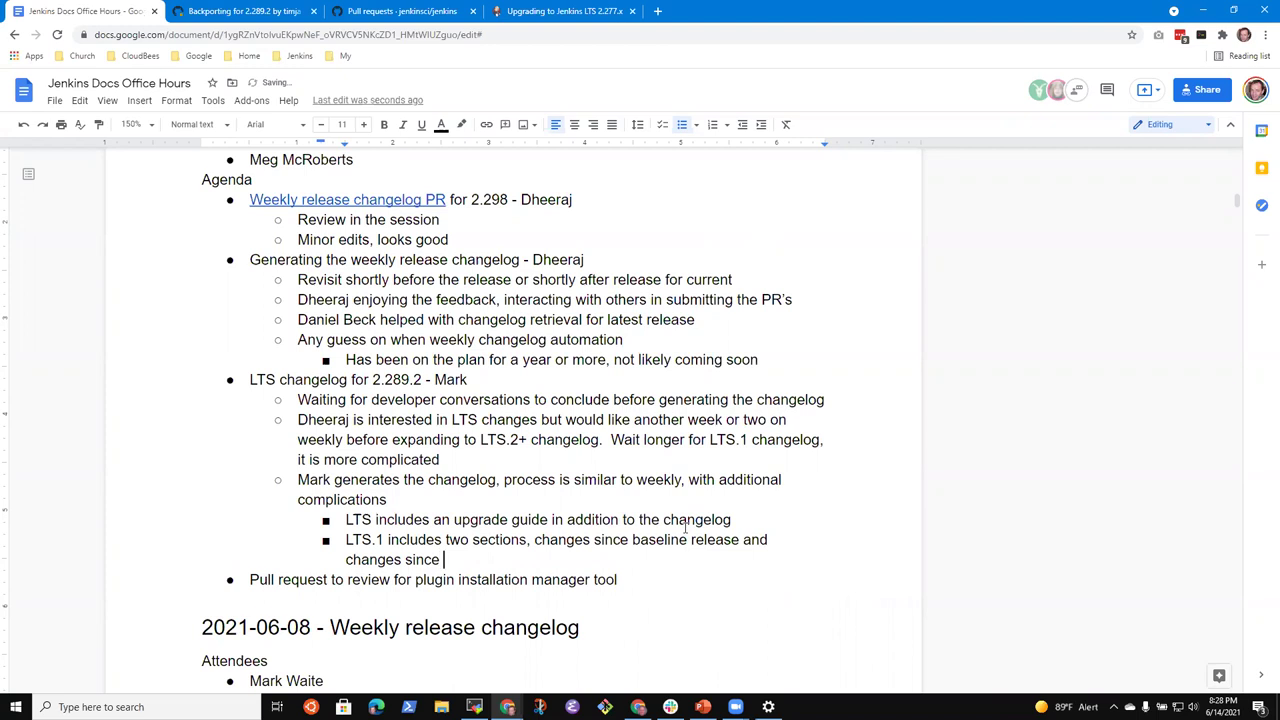
text(previous LTS release)
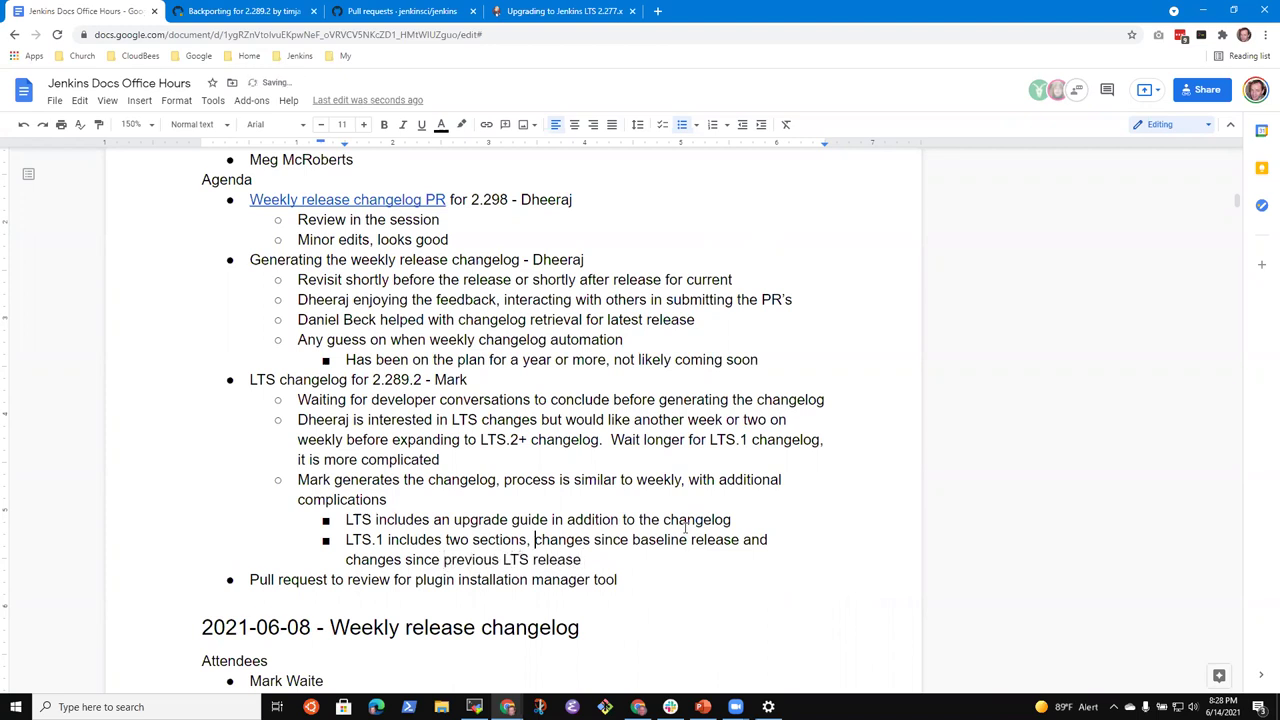
Step: Split the LTS.1 line into nested bullets "changes since baseline release" and "changes since previous LTS release", removing the comma and trailing "and"
key(BackSpace)
key(BackSpace)
key(Return)
key(Tab)
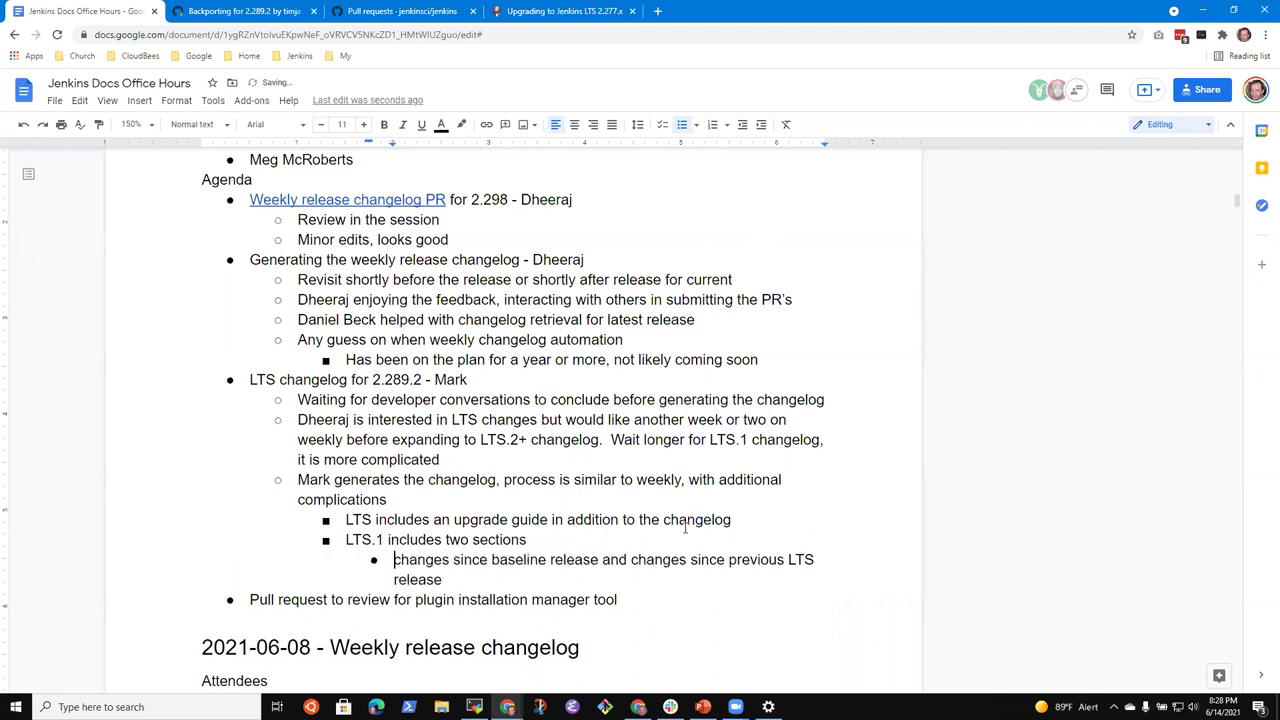
key(Return)
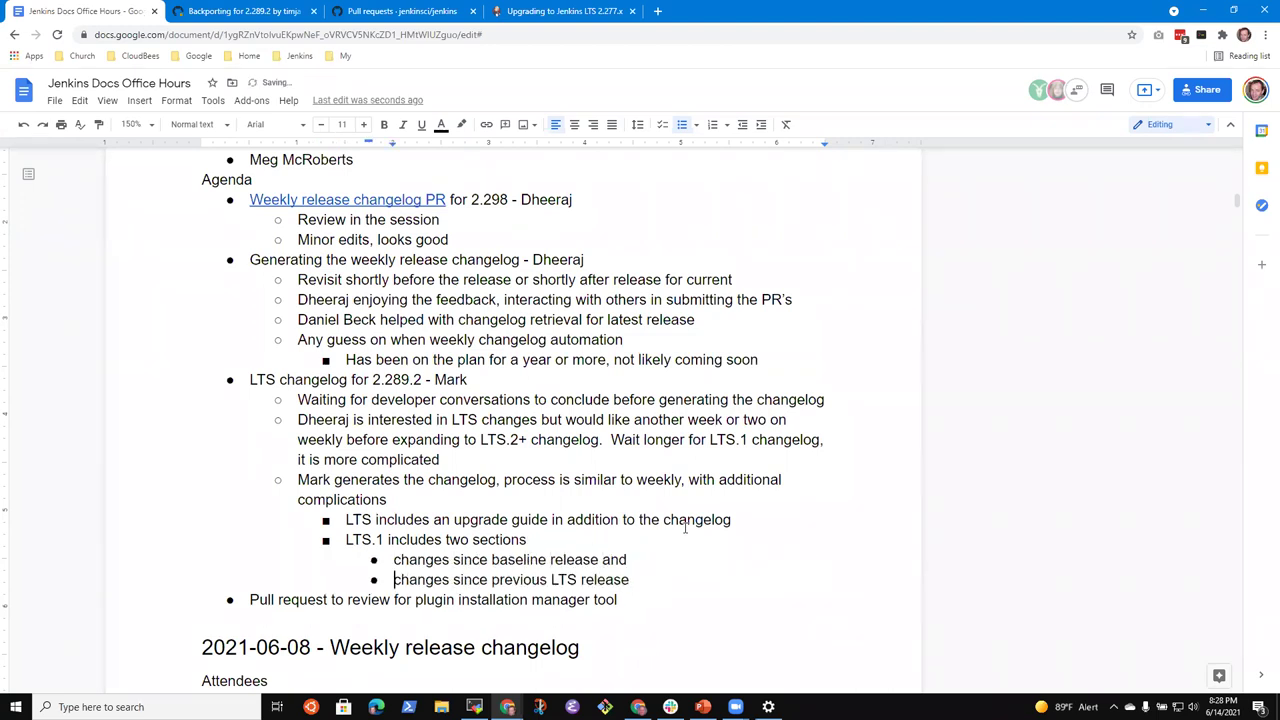
key(ctrl+shift+Left)
key(ctrl+shift+Left)
key(ctrl+shift+Right)
key(shift+Left)
key(BackSpace)
key(Down)
Step: Open the Jenkins LTS changelog from the download page and examine the 2.289.1 sections on changes since 2.289 and since 2.277.4
click(560, 11)
scroll(533, 178, up, 3)
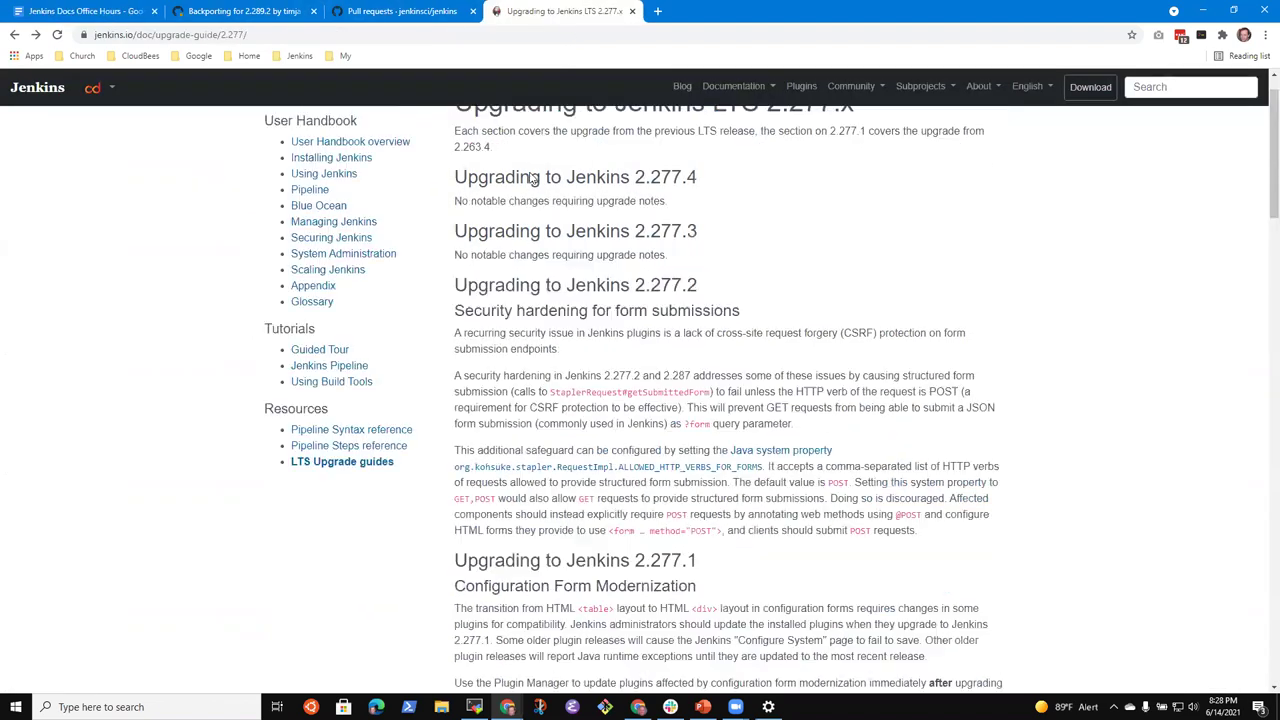
scroll(533, 178, up, 1)
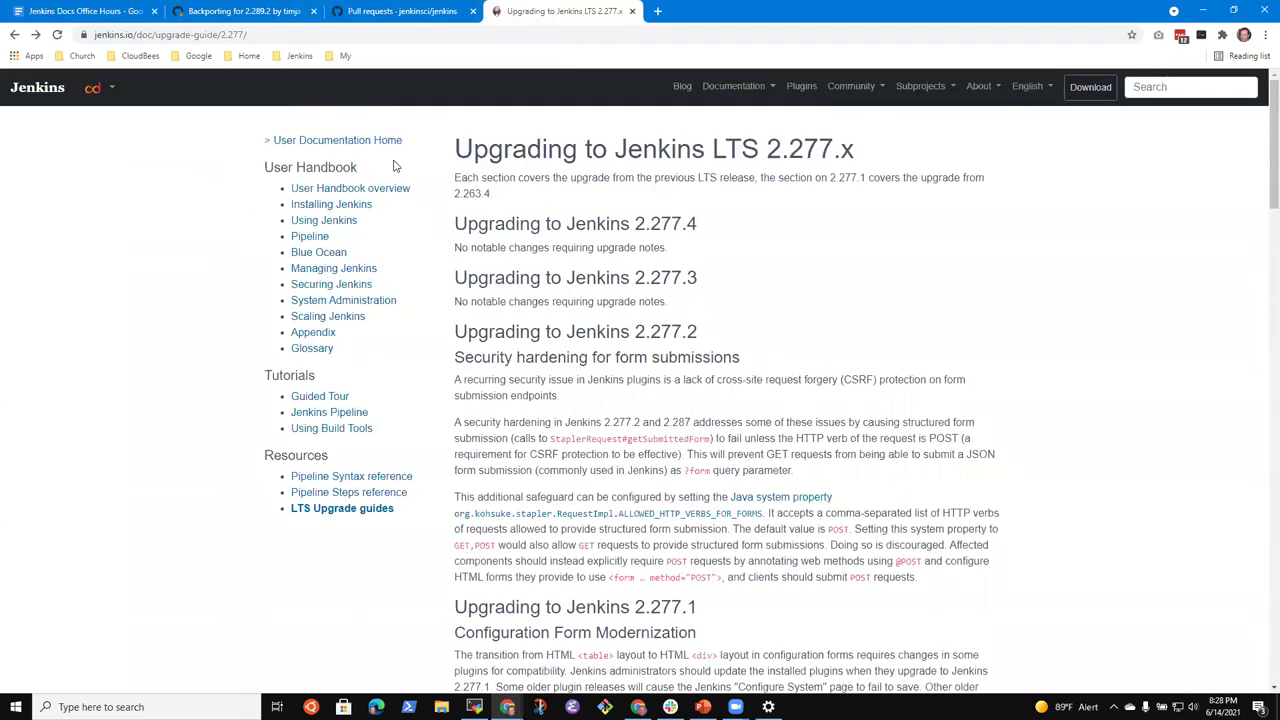
click(1091, 88)
click(301, 302)
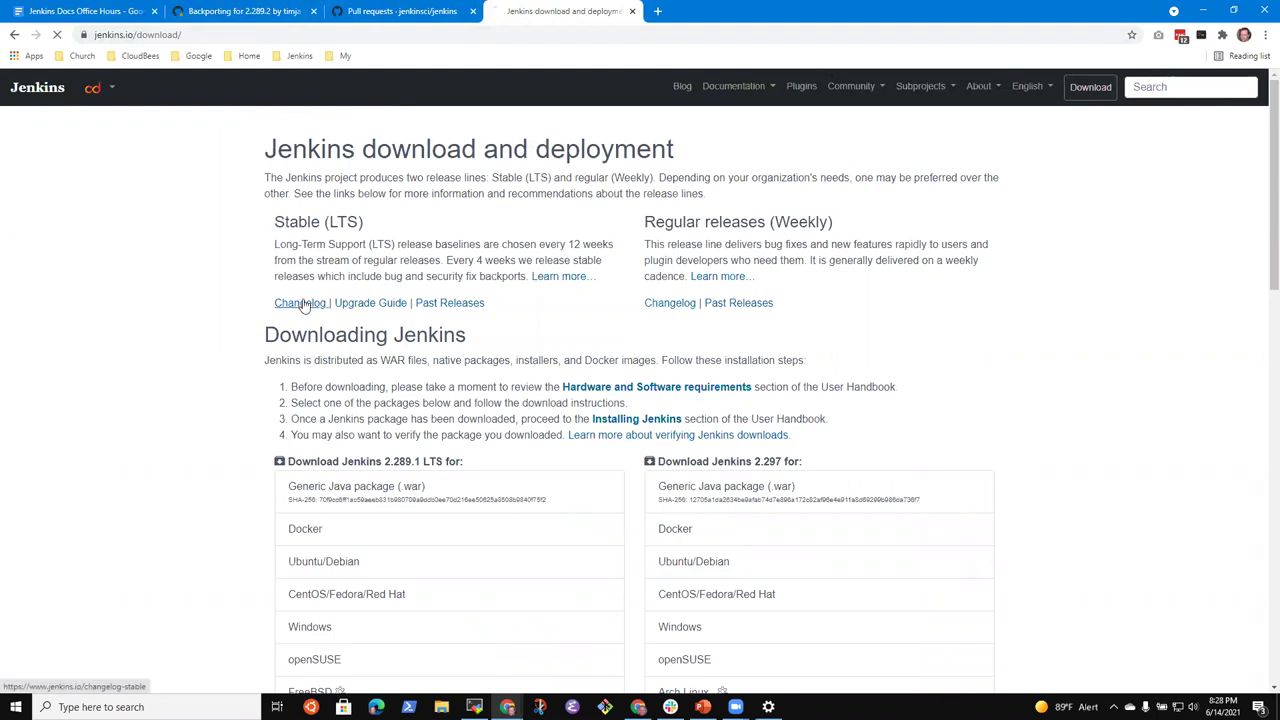
scroll(527, 345, down, 1)
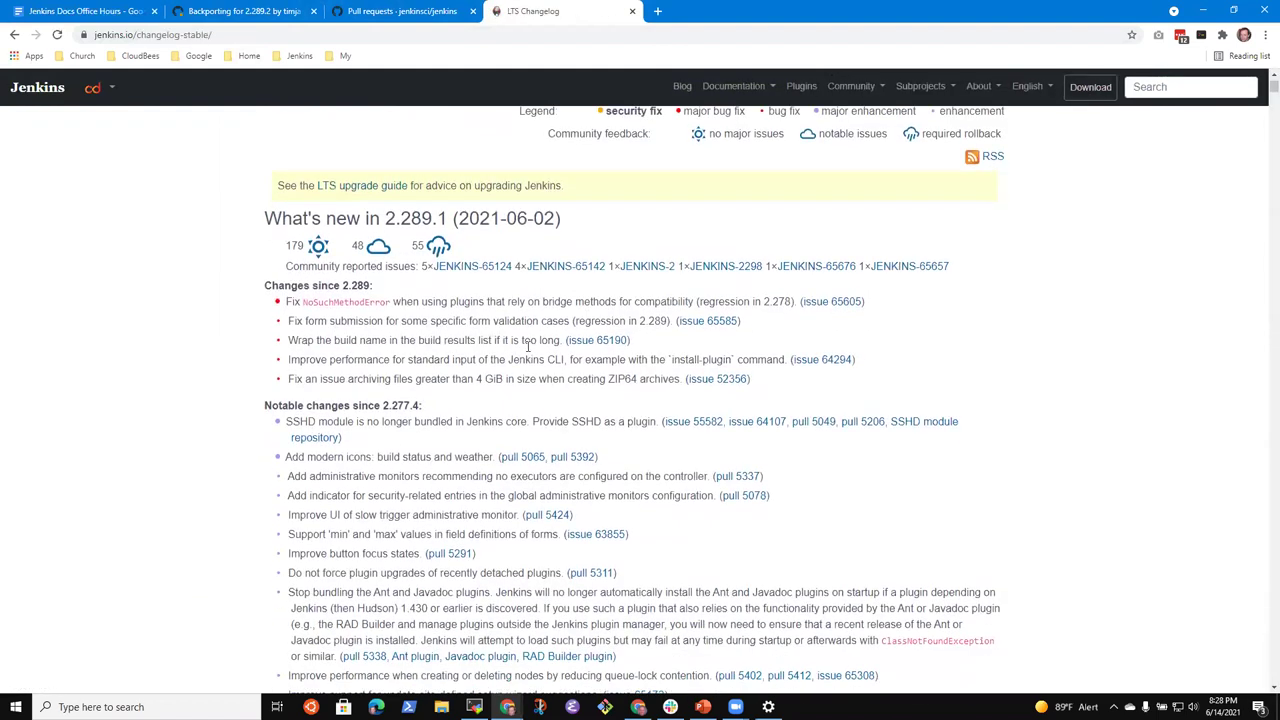
mouse_move(281, 287)
mouse_down()
mouse_move(386, 289)
mouse_move(261, 282)
mouse_up()
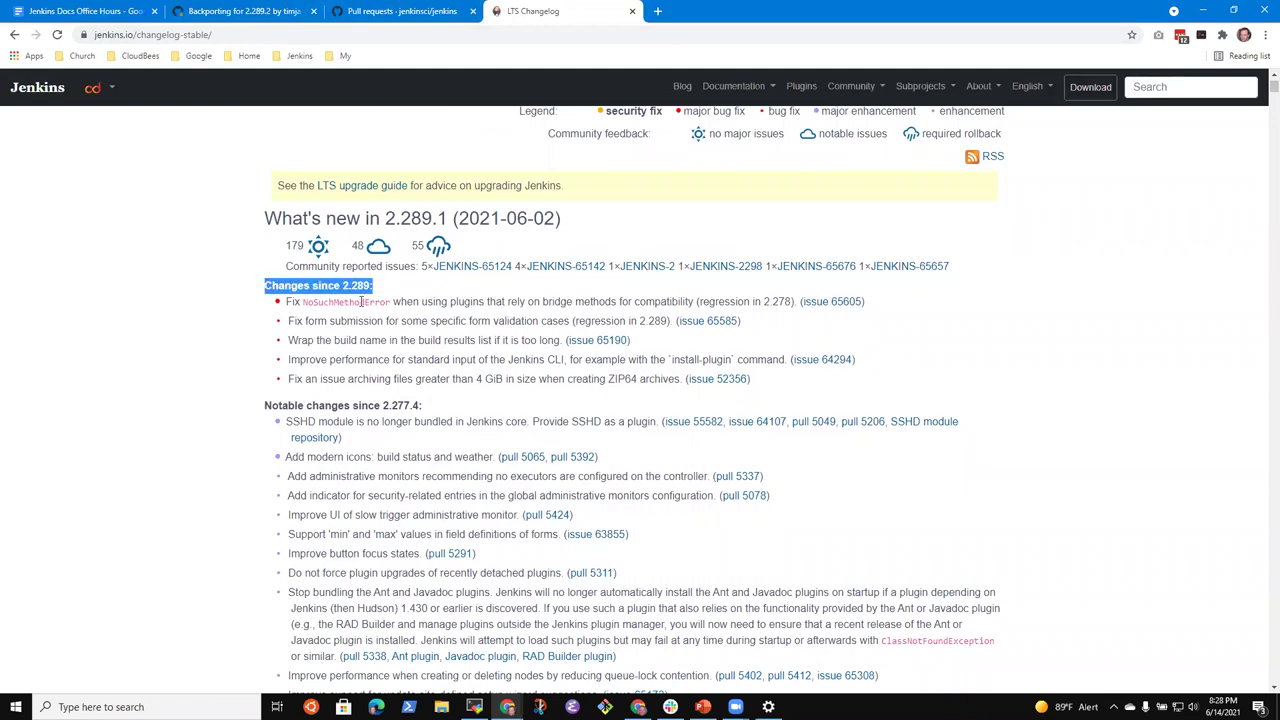
drag(424, 405, 268, 403)
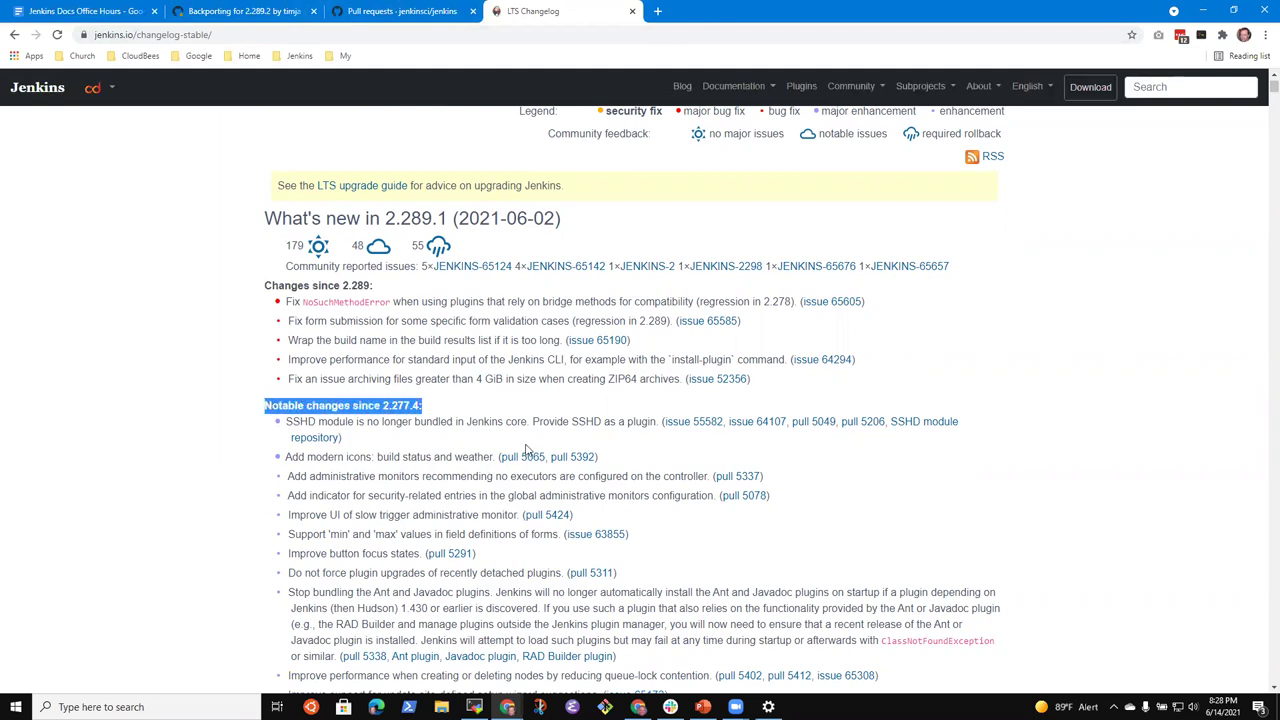
scroll(460, 403, down, 2)
scroll(460, 403, down, 1)
scroll(472, 408, up, 1)
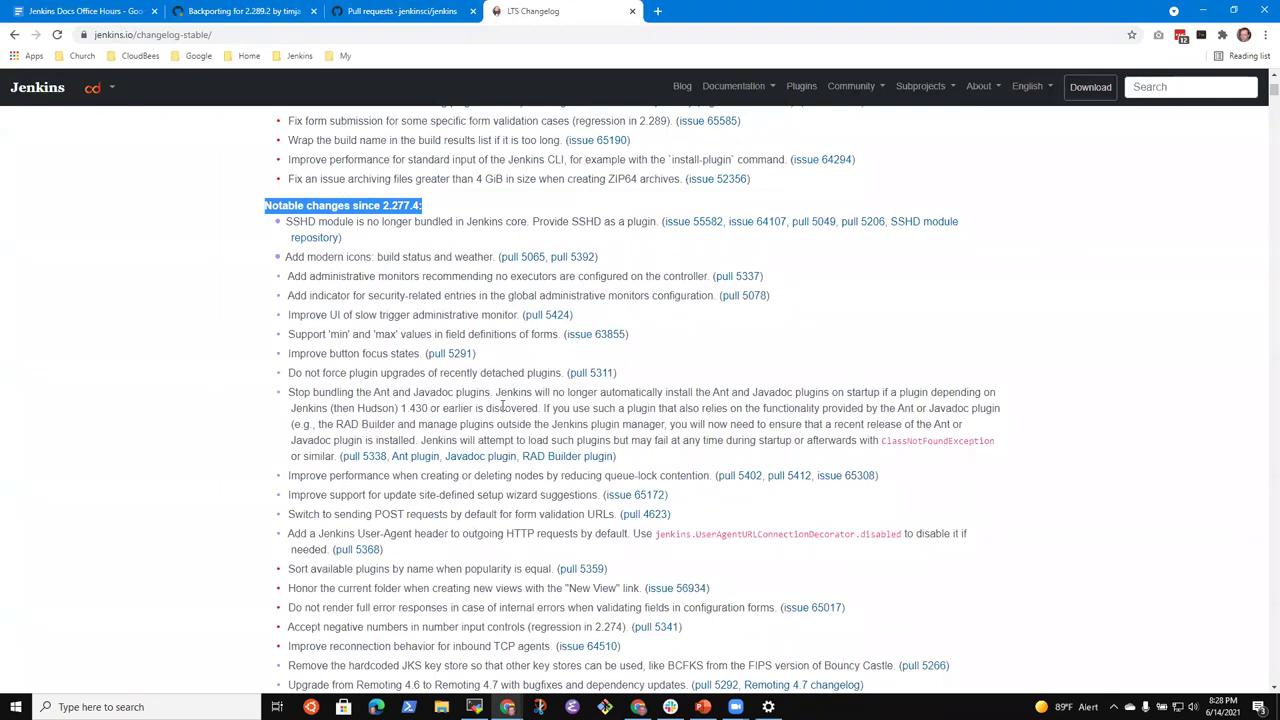
scroll(525, 407, down, 2)
scroll(566, 440, up, 1)
scroll(566, 440, up, 1)
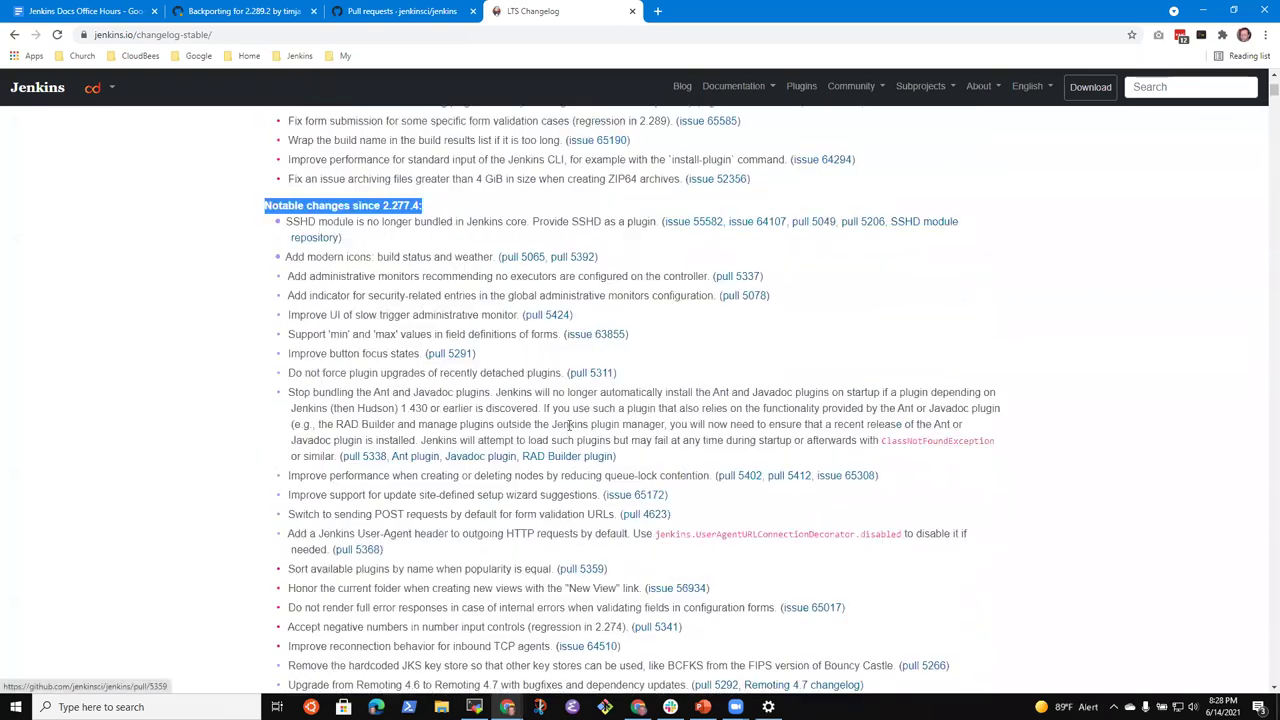
Step: Return to the notes and add the bullet "LTS.2+ includes changes since previous LTS release" at the same level as the LTS.1 bullet
click(85, 11)
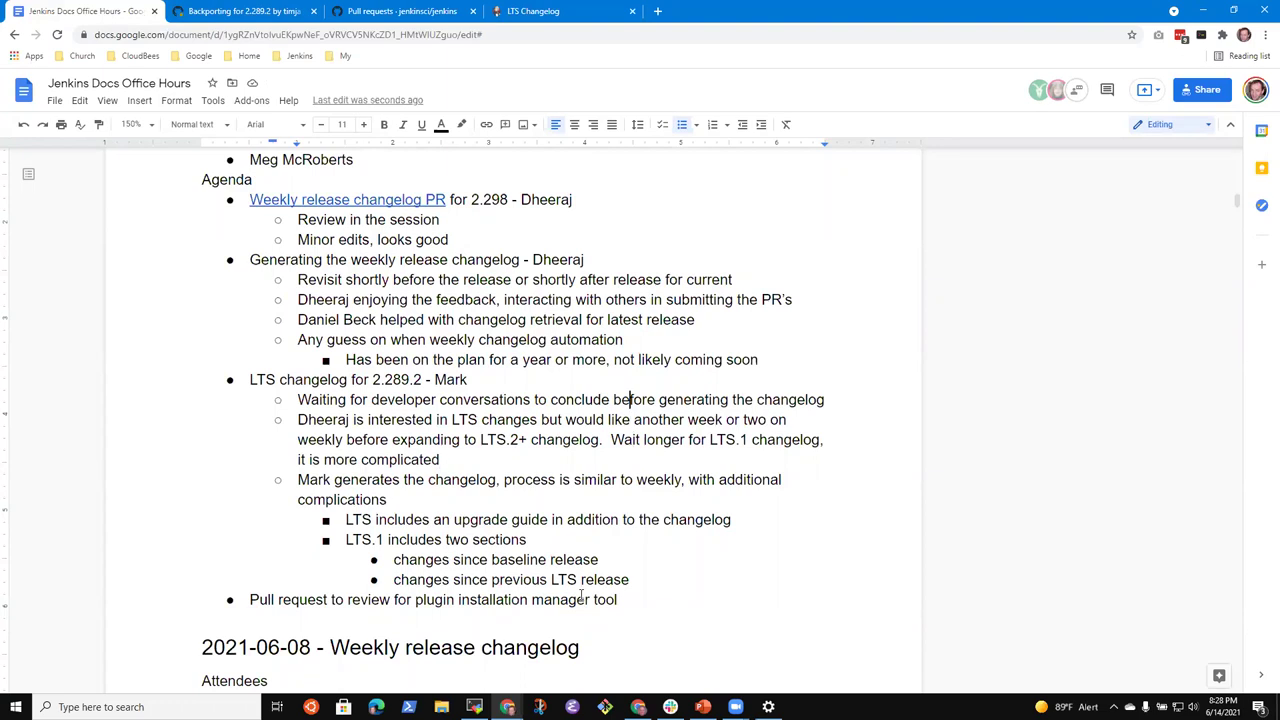
key(shift+End)
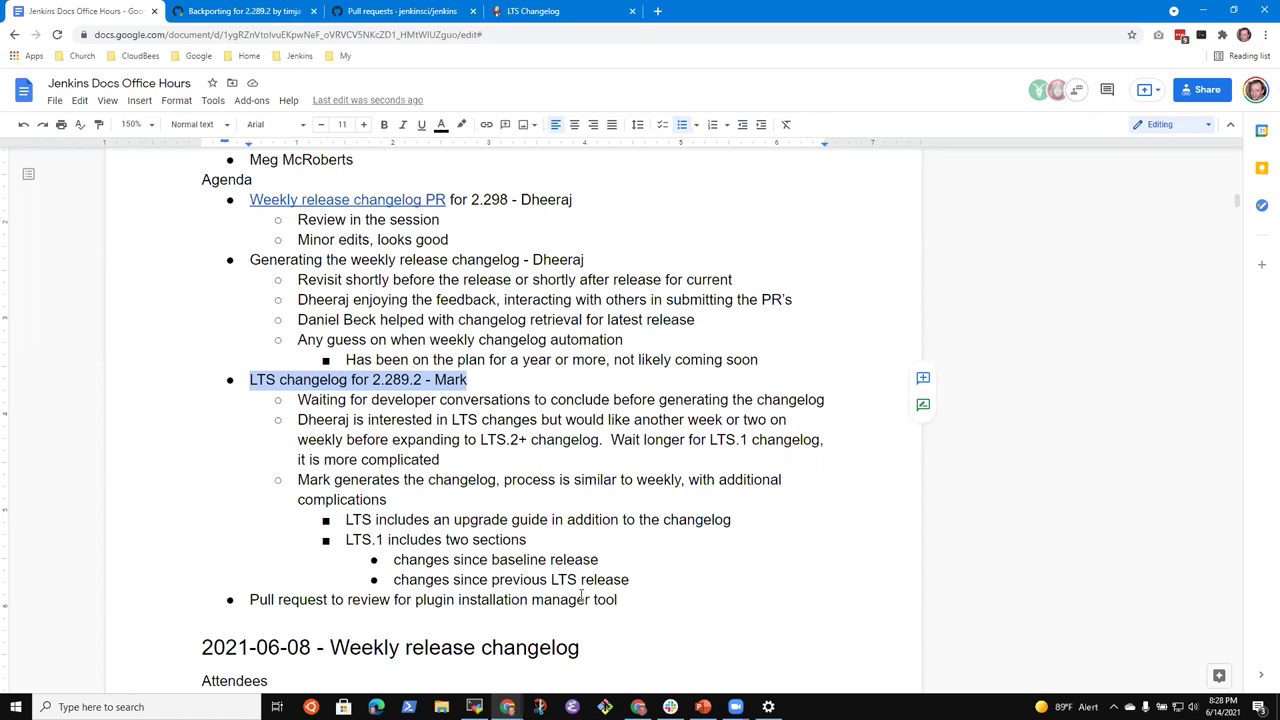
key(Down)
key(Down)
key(Down)
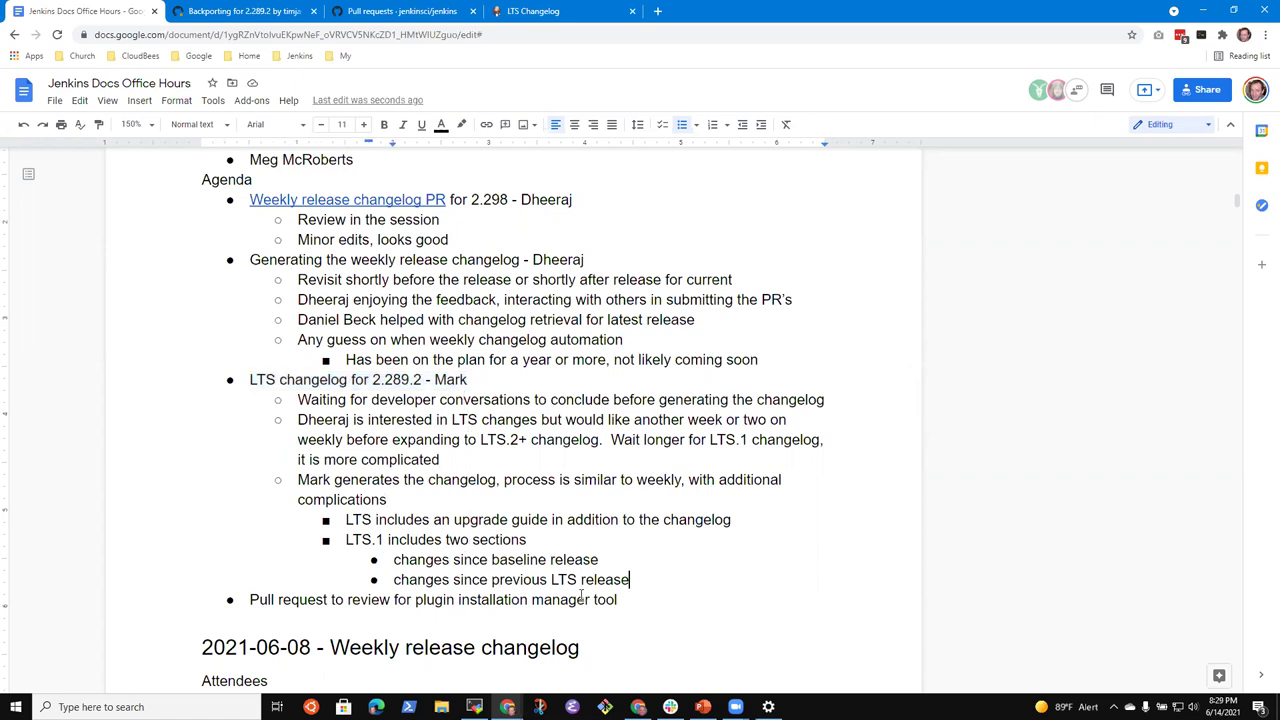
key(Return)
key(shift+Tab)
text(LTS.12+ inc)
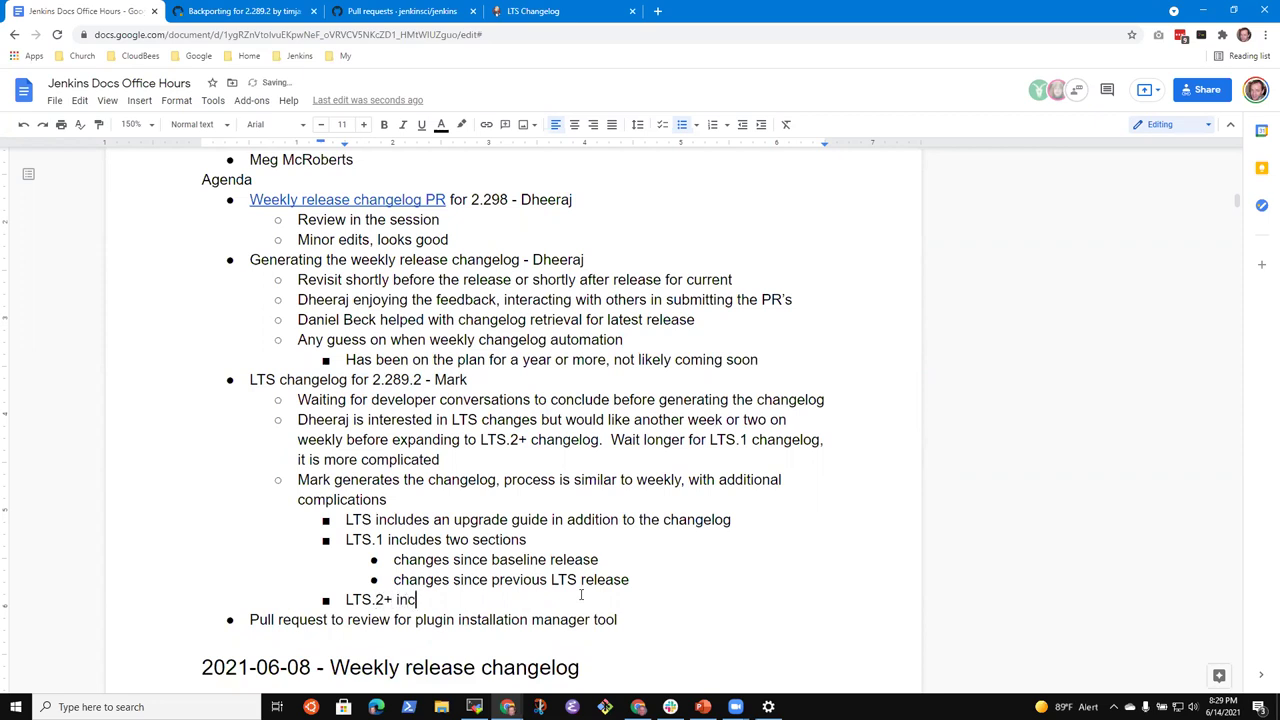
text(ludes changes )
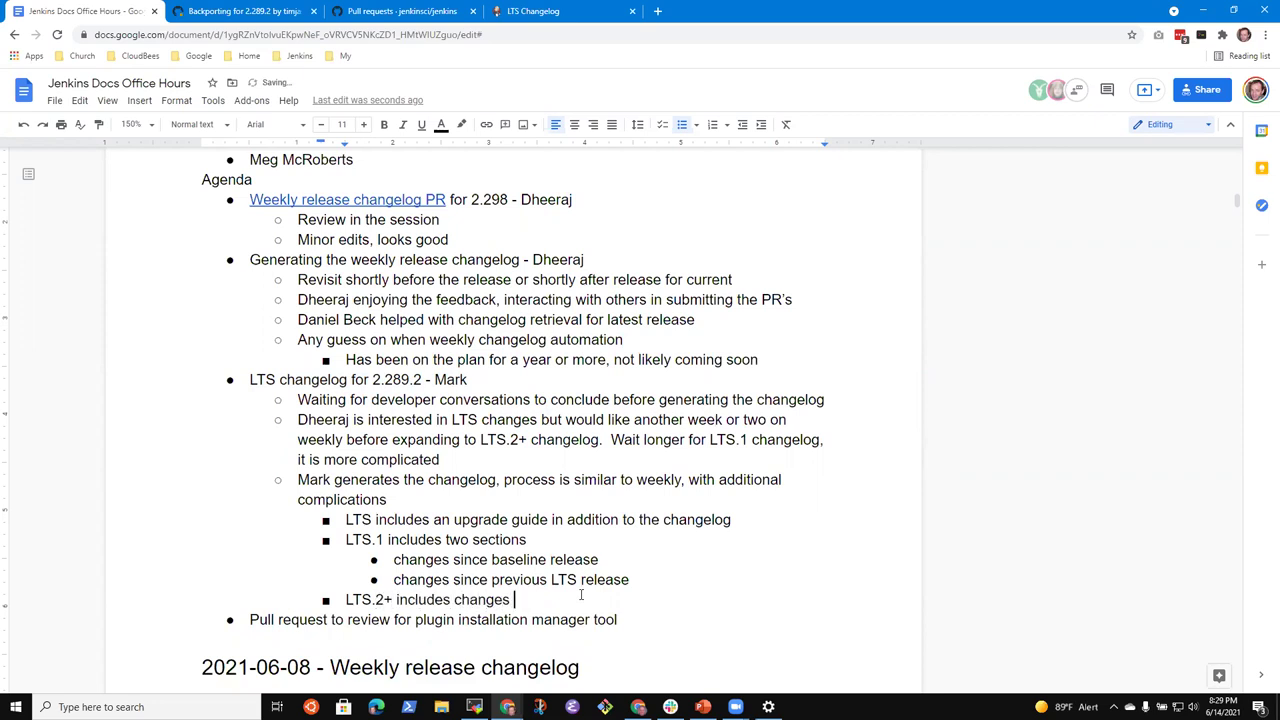
text(since previous LT)
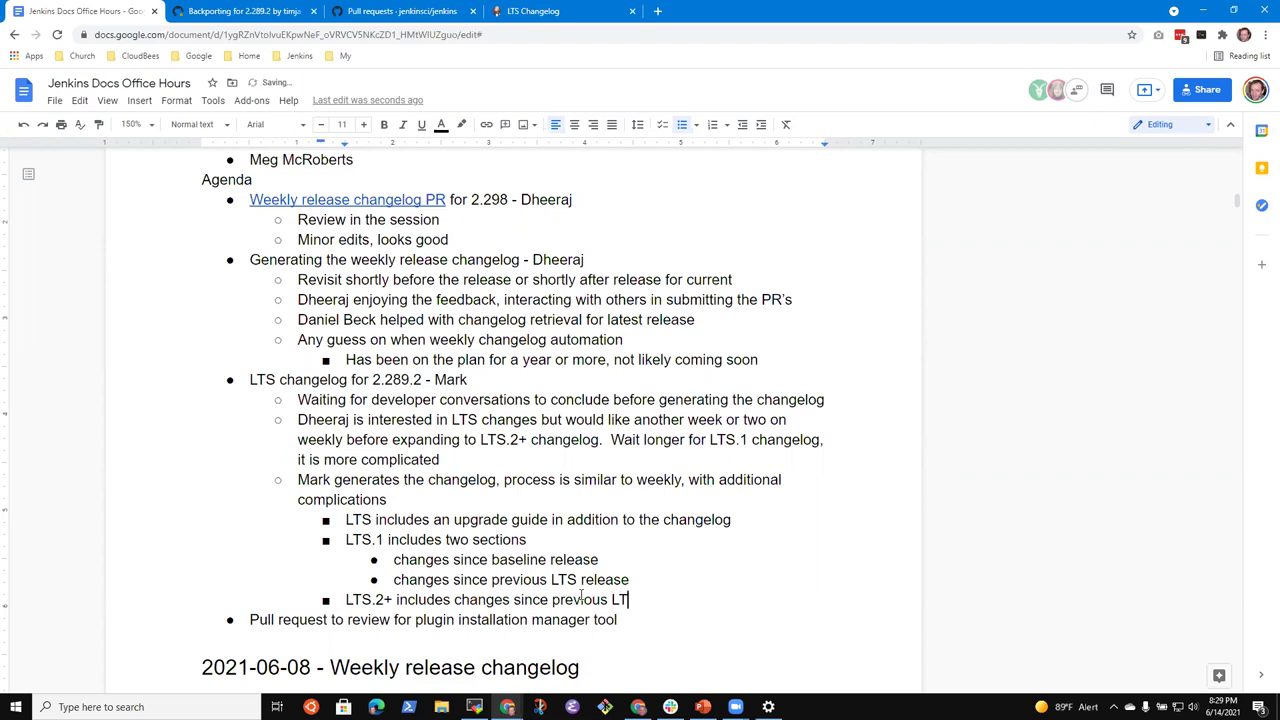
text(S release)
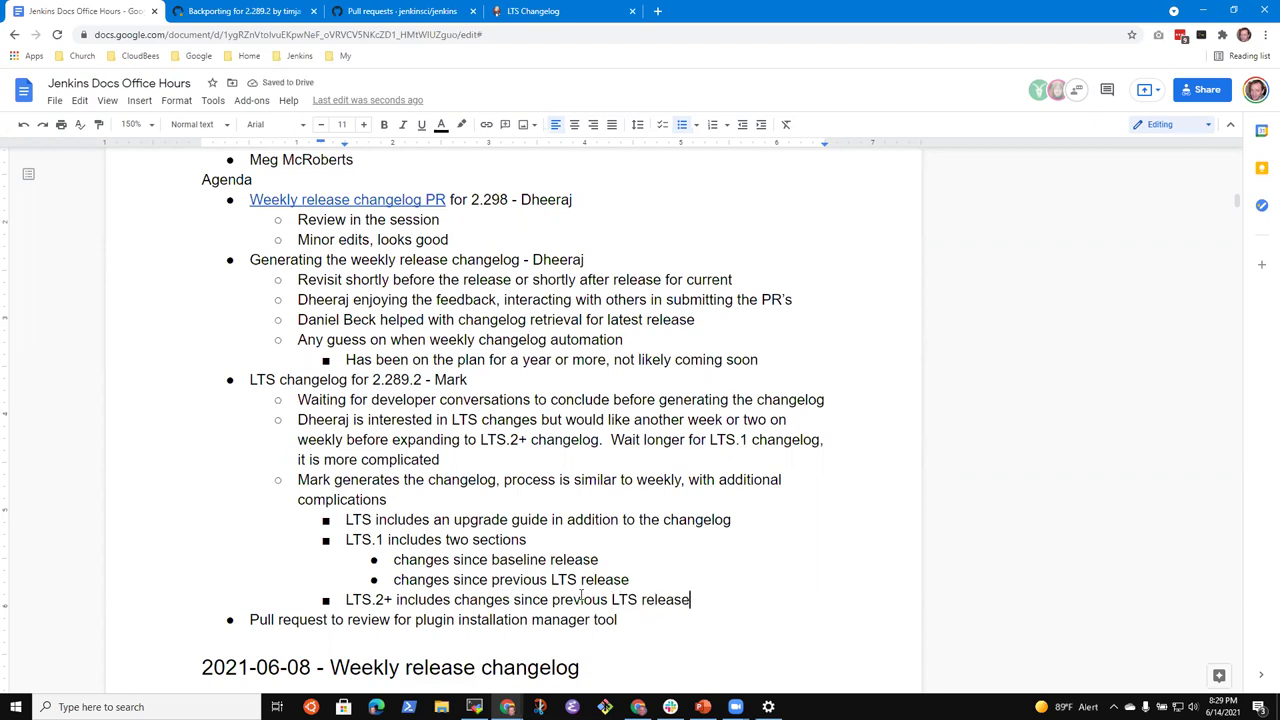
Step: Leave the notes at the plugin installation manager tool item and open the jenkins-infra/jenkins.io repository in place of the 2.289.2 backporting pull request
key(shift+Home)
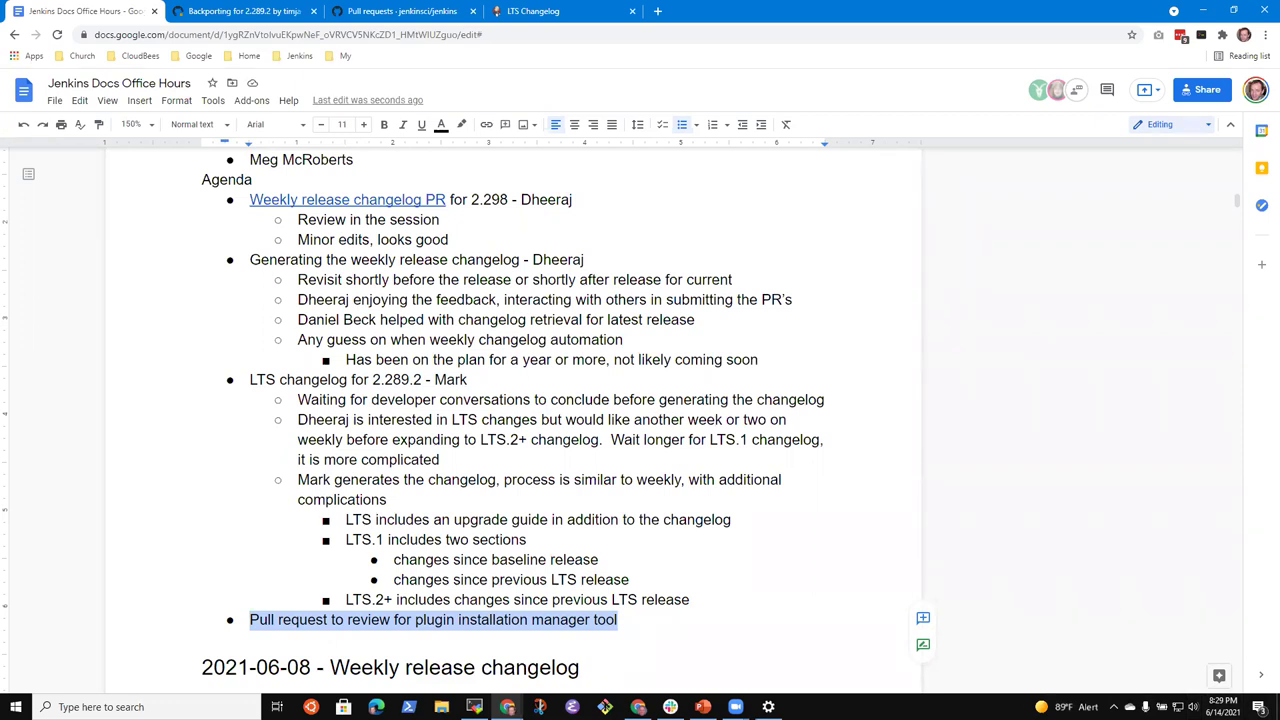
click(497, 619)
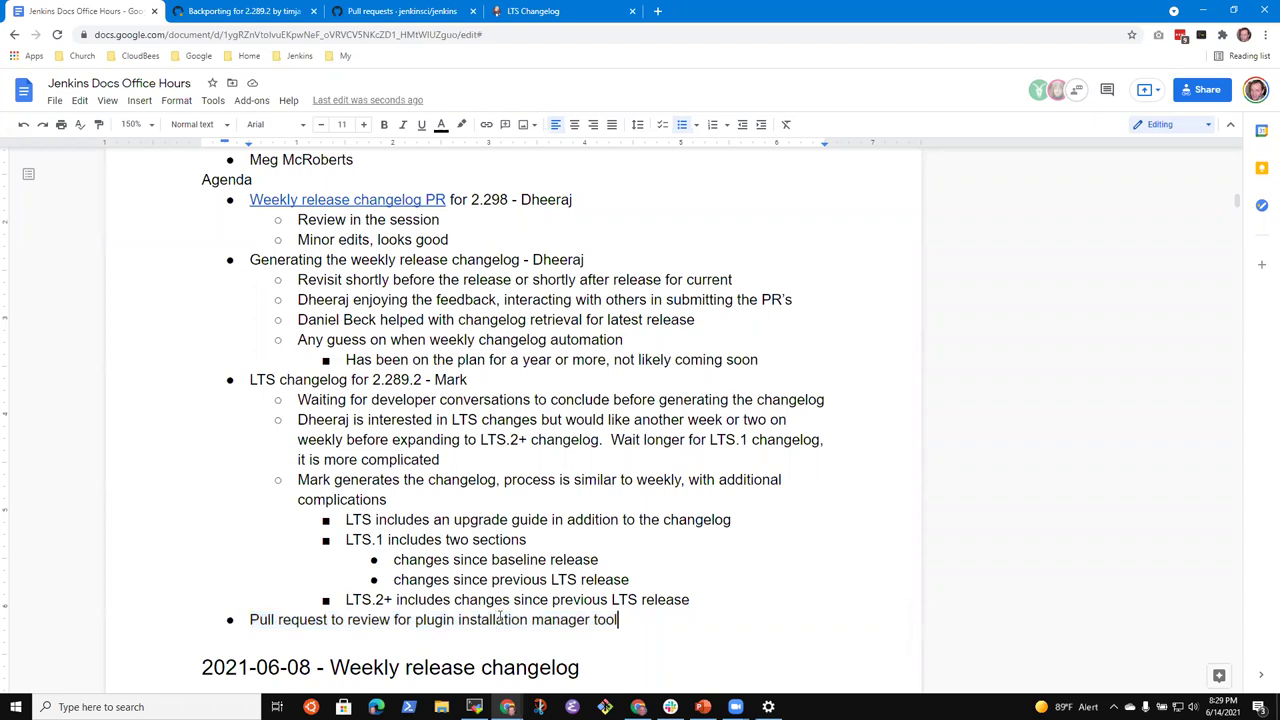
click(268, 14)
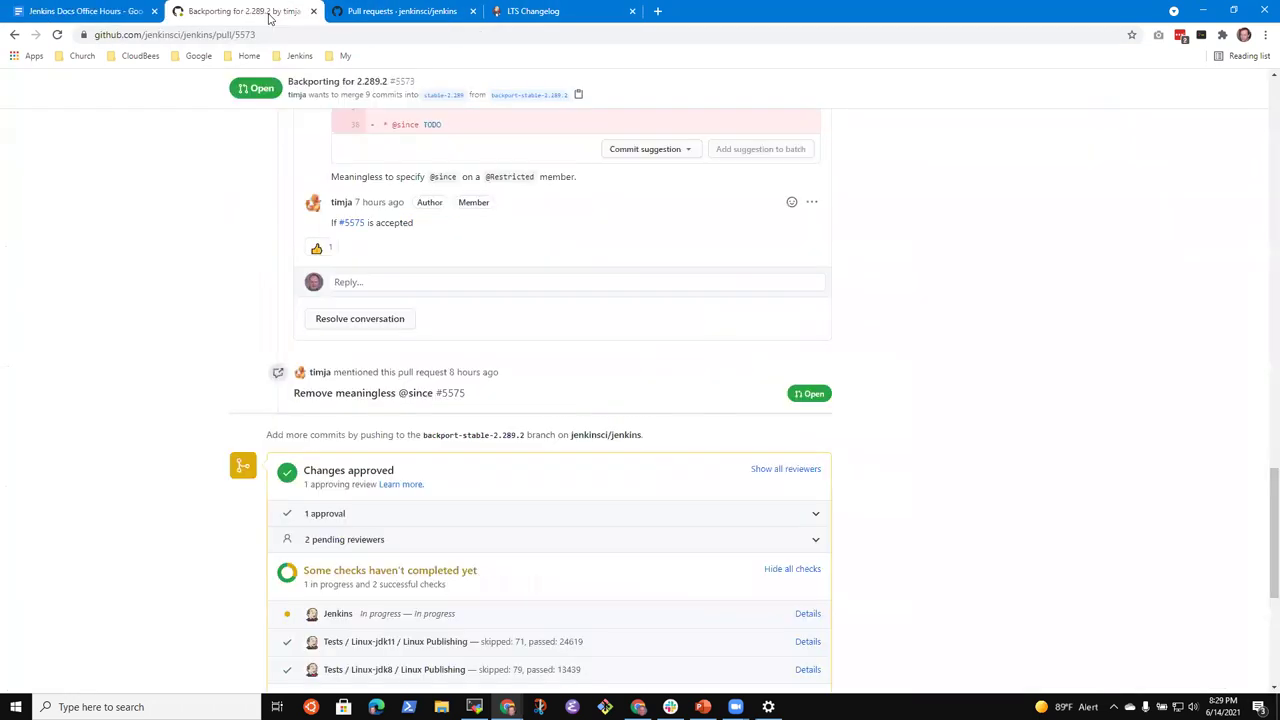
scroll(437, 390, up, 2)
drag(1260, 509, 1262, 110)
click(138, 172)
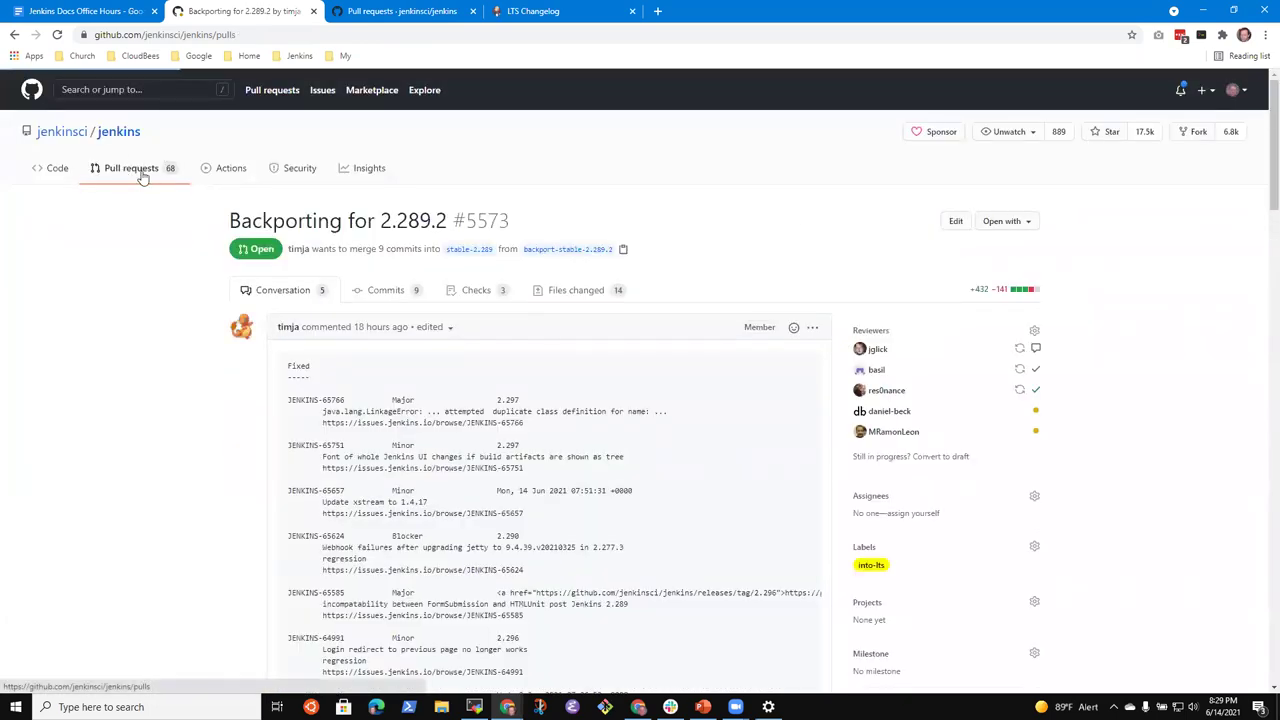
click(298, 55)
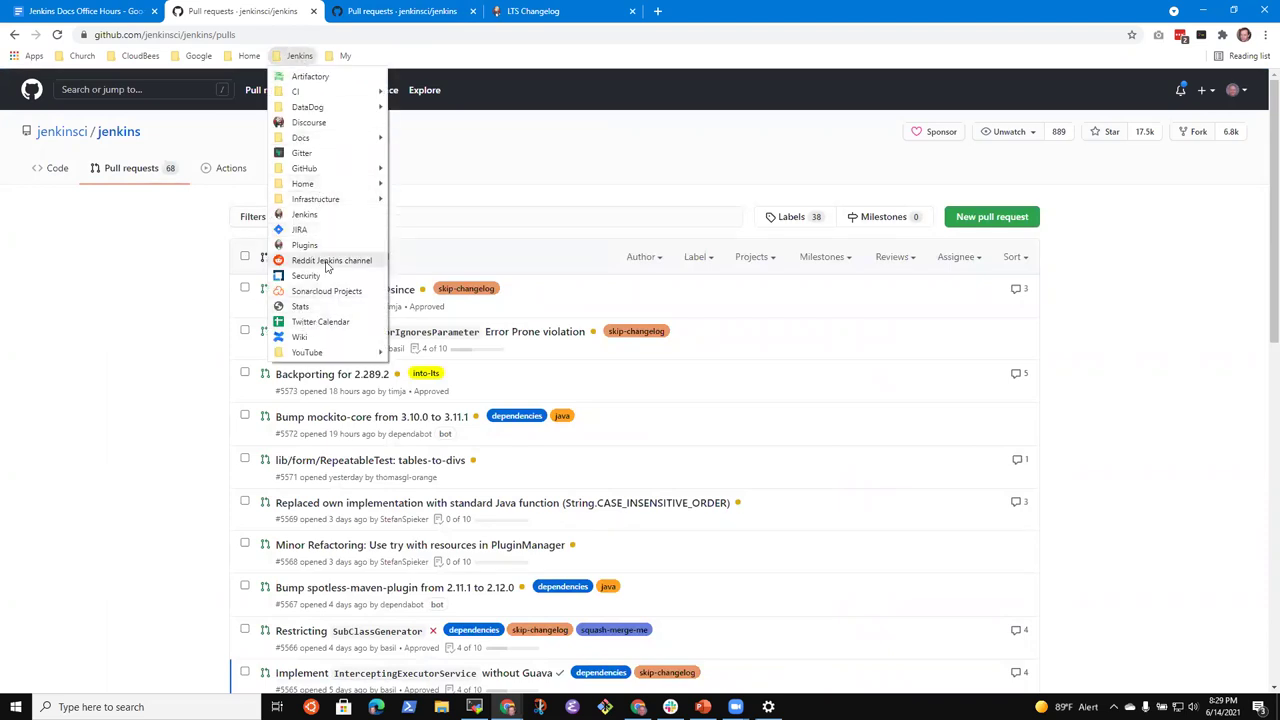
mouse_move(329, 203)
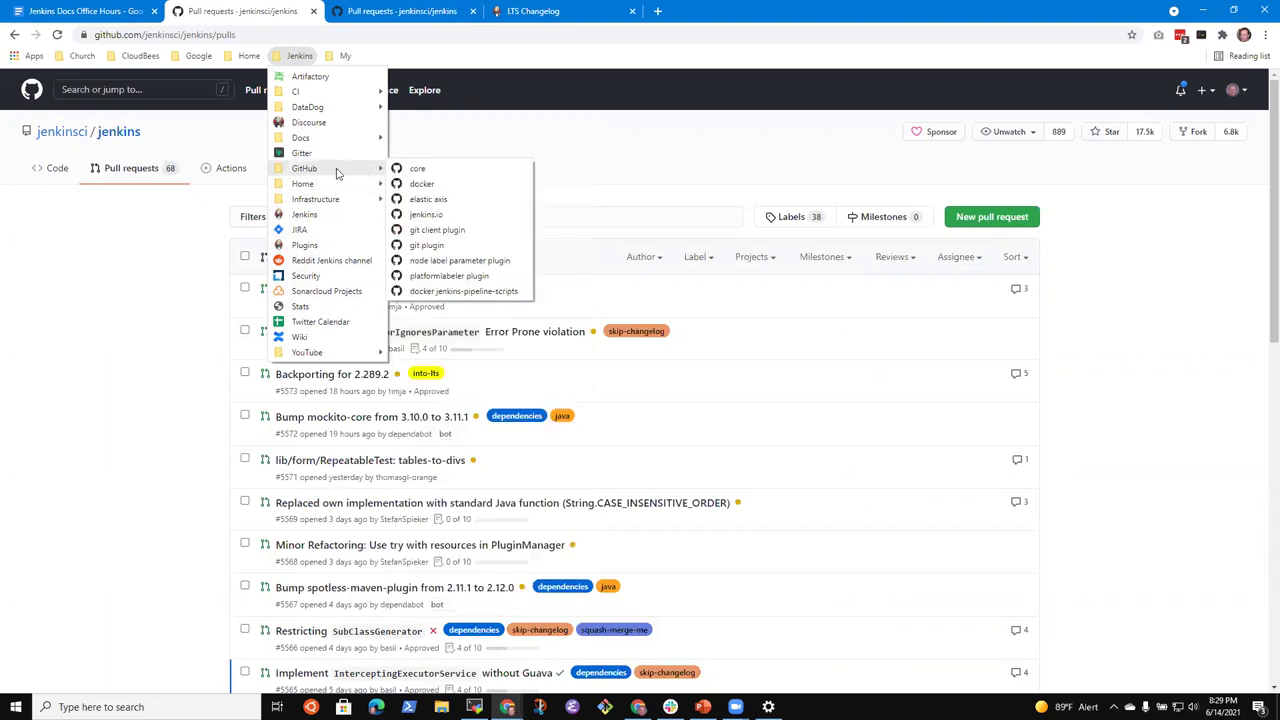
click(427, 213)
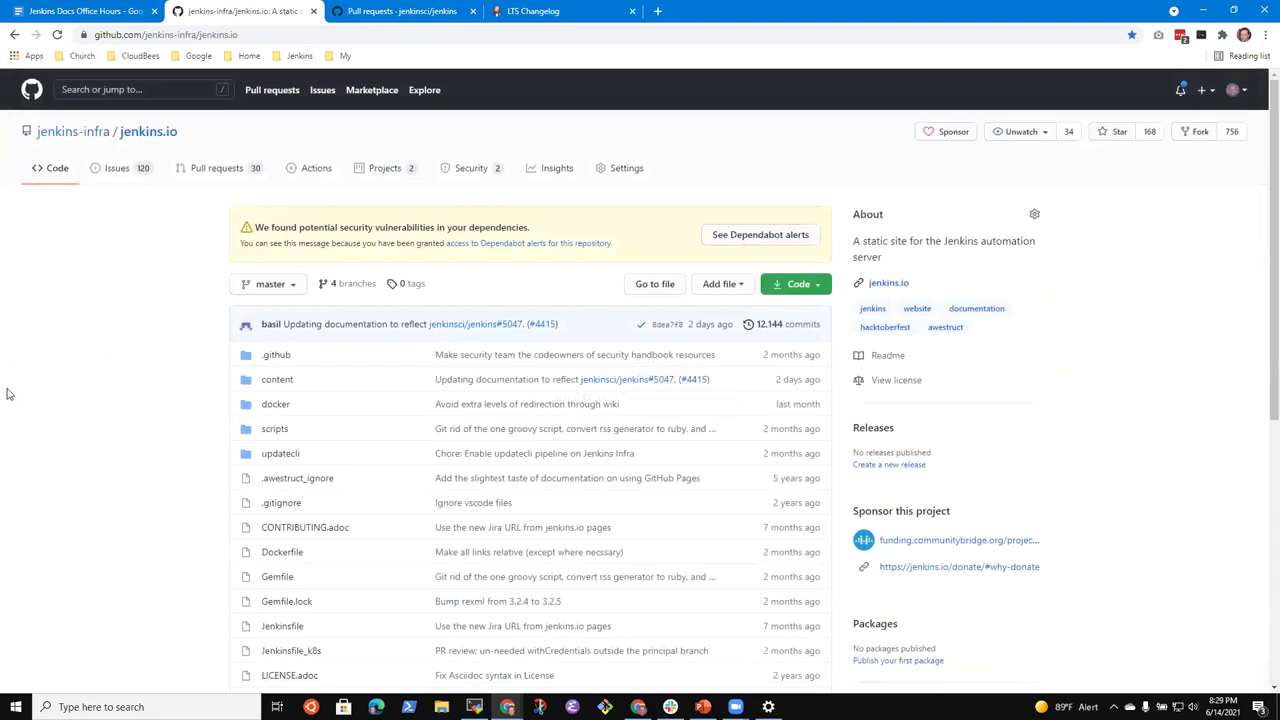
Step: Open pull request #4373, the Plugin Installation Manager tool documentation, from the jenkins.io repository's open pull requests
click(222, 170)
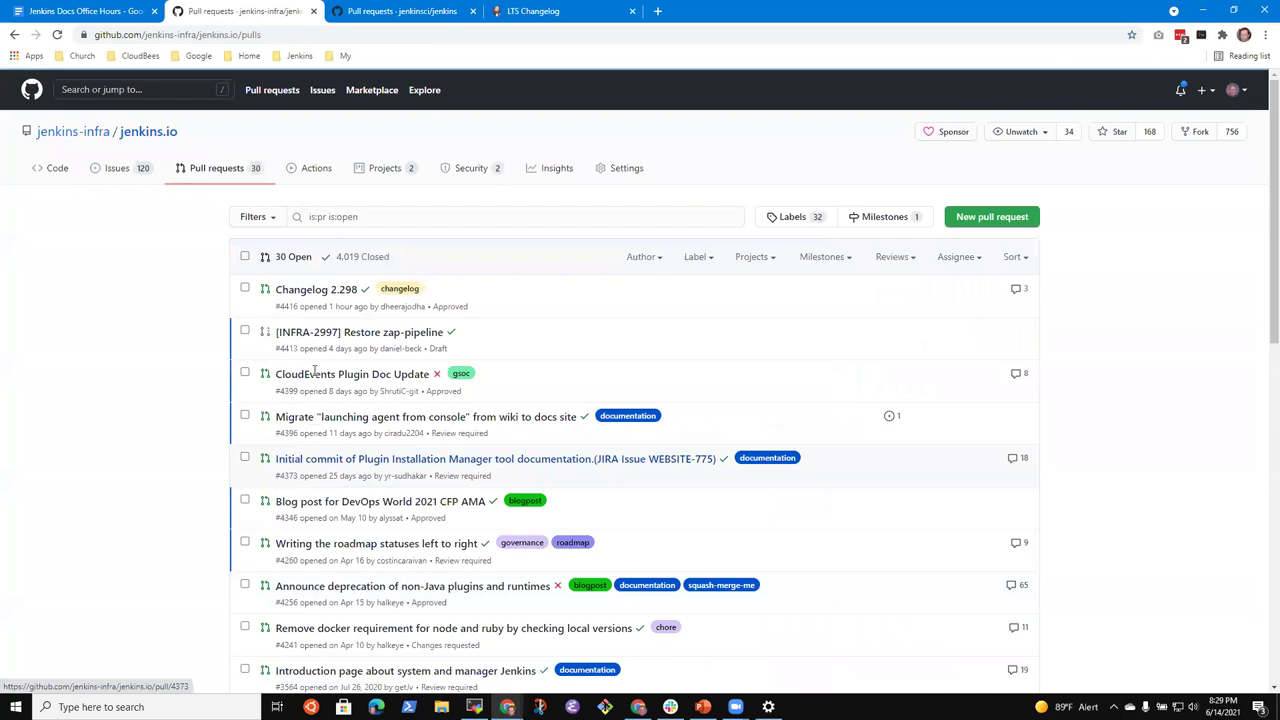
scroll(330, 380, down, 2)
click(415, 333)
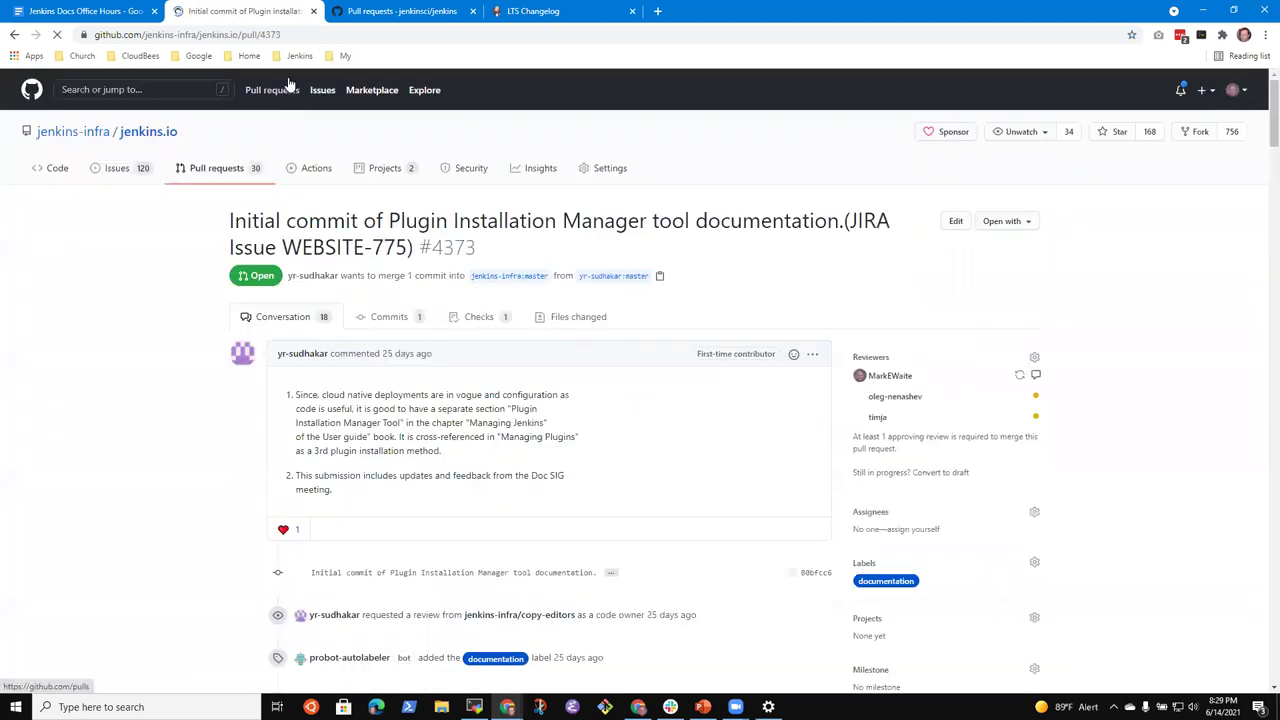
Step: Link the words "Pull request to review" in the last 2021-06-15 agenda item to the address of jenkins.io pull request #4373
click(297, 36)
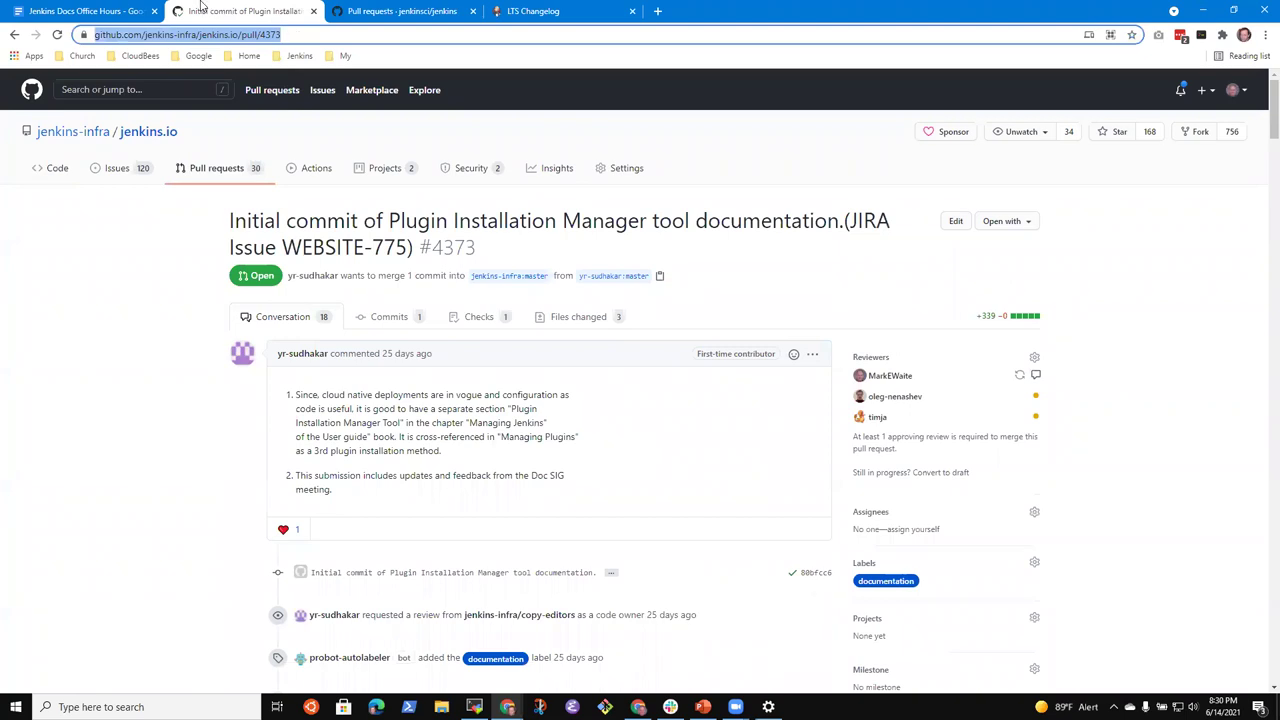
click(82, 11)
key(ctrl+shift+Right)
key(ctrl+shift+Right)
key(ctrl+shift+Right)
key(ctrl+shift+Right)
key(ctrl+k)
key(ctrl+v)
key(Return)
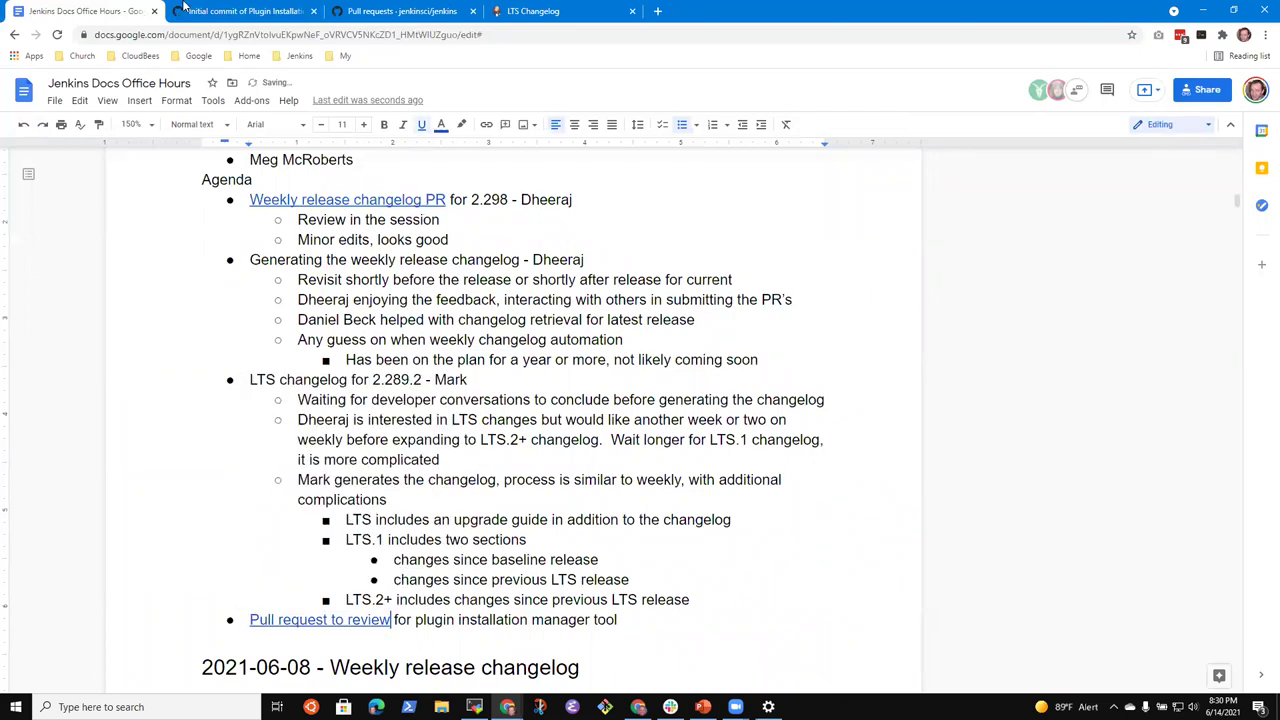
Step: Examine the review comments and suggested changes in the conversation of pull request #4373, dismissing the calendar reminder
click(230, 11)
scroll(383, 543, down, 2)
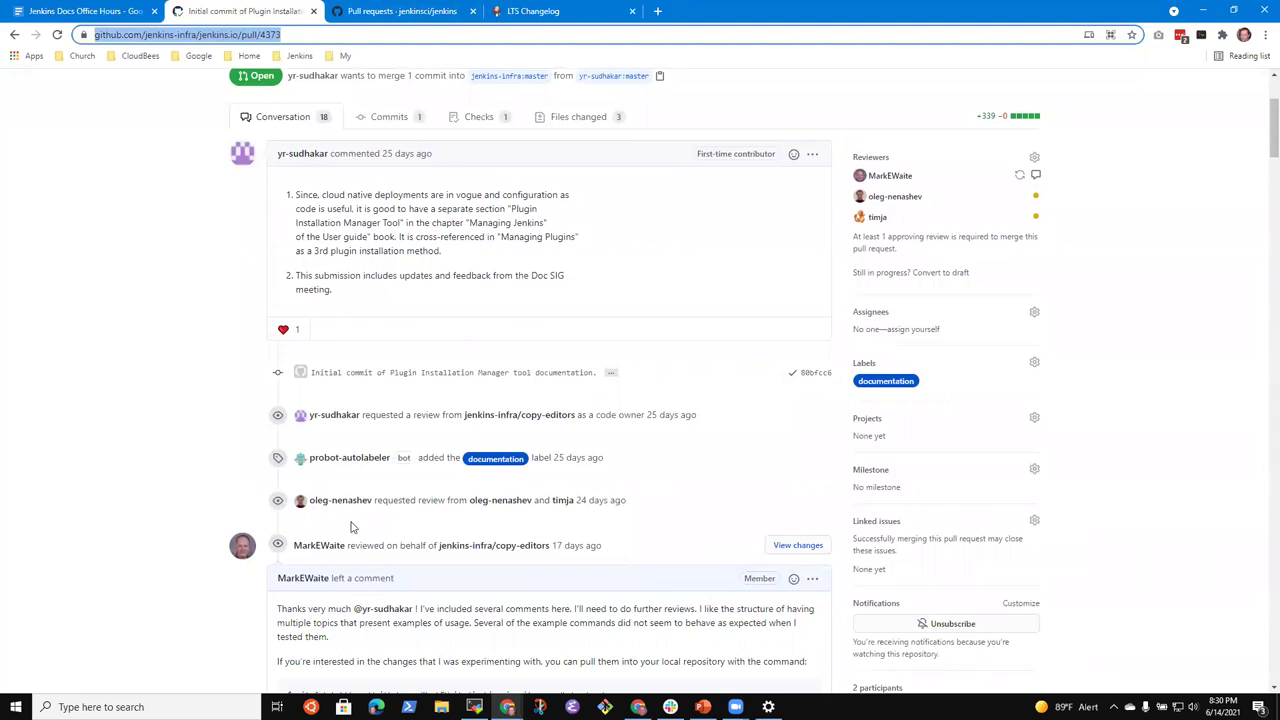
scroll(355, 545, down, 5)
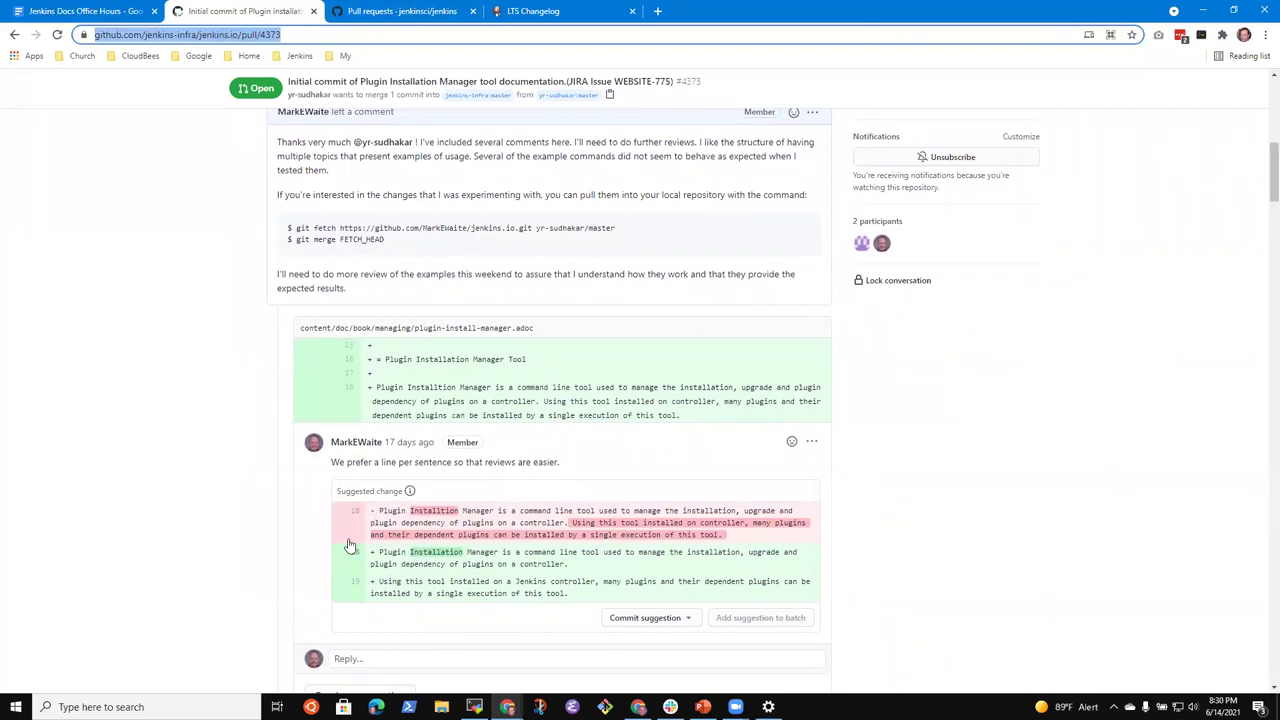
scroll(380, 450, down, 3)
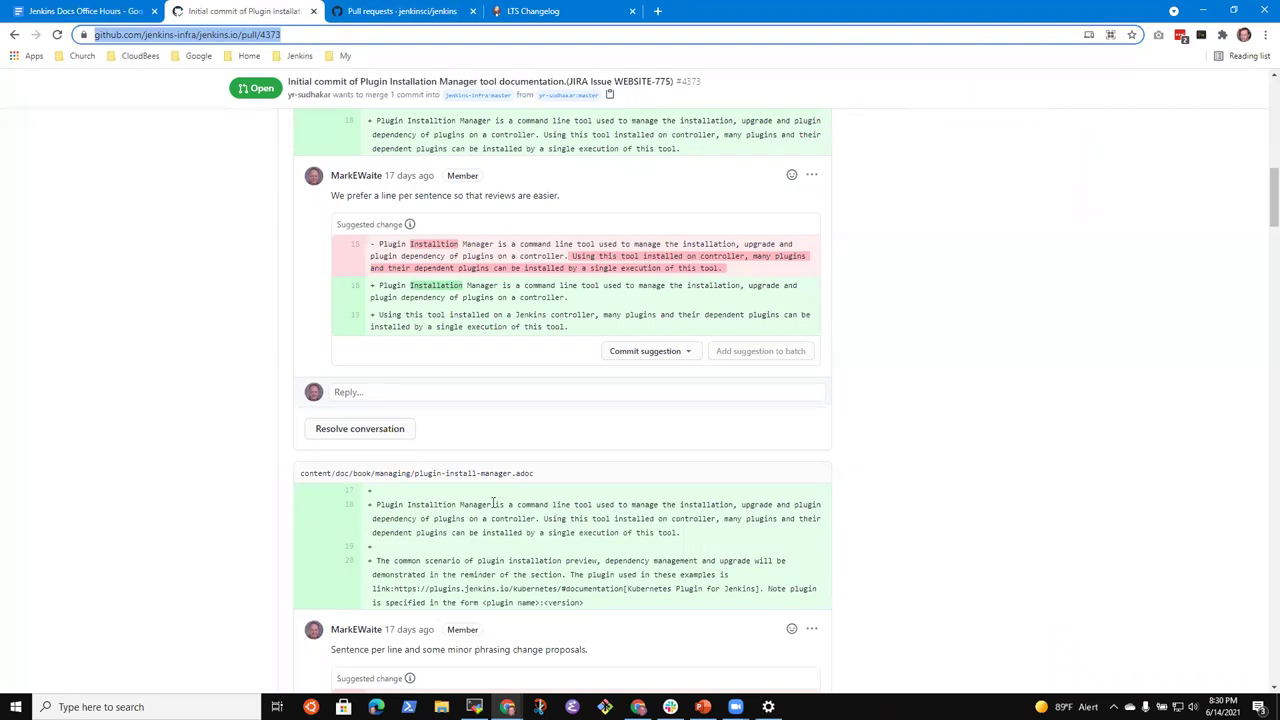
scroll(493, 503, down, 2)
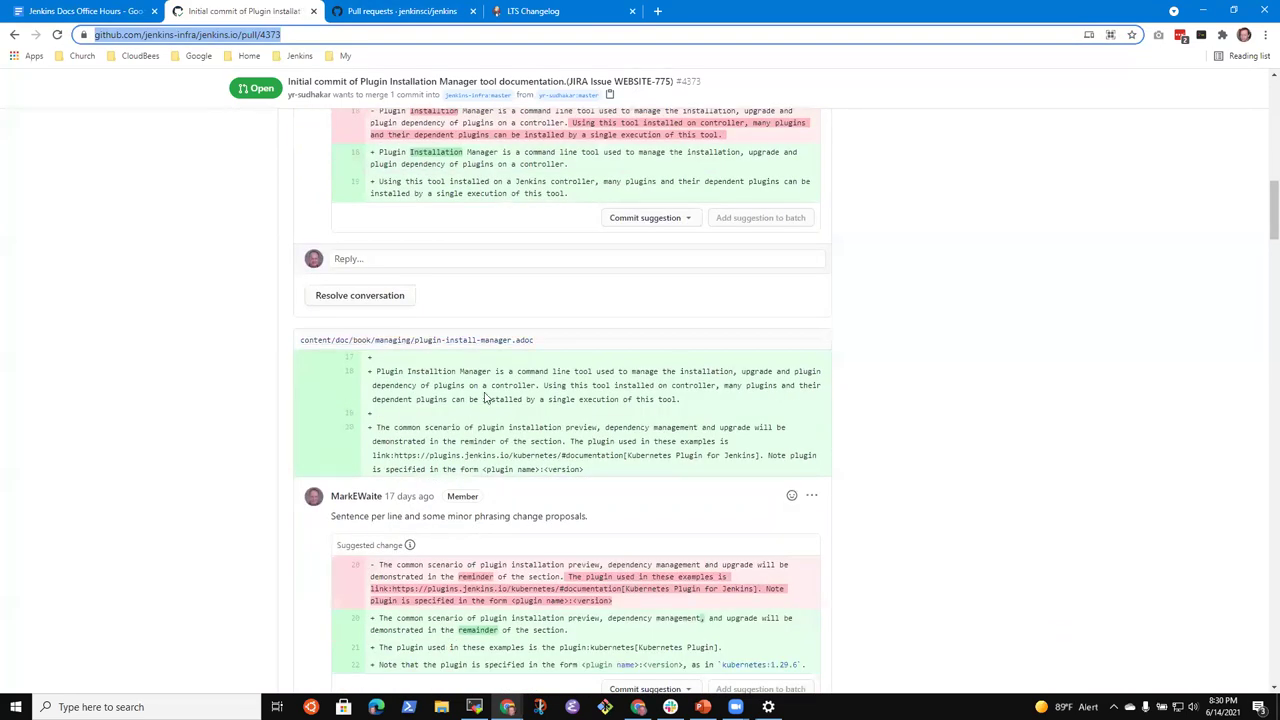
scroll(465, 460, down, 6)
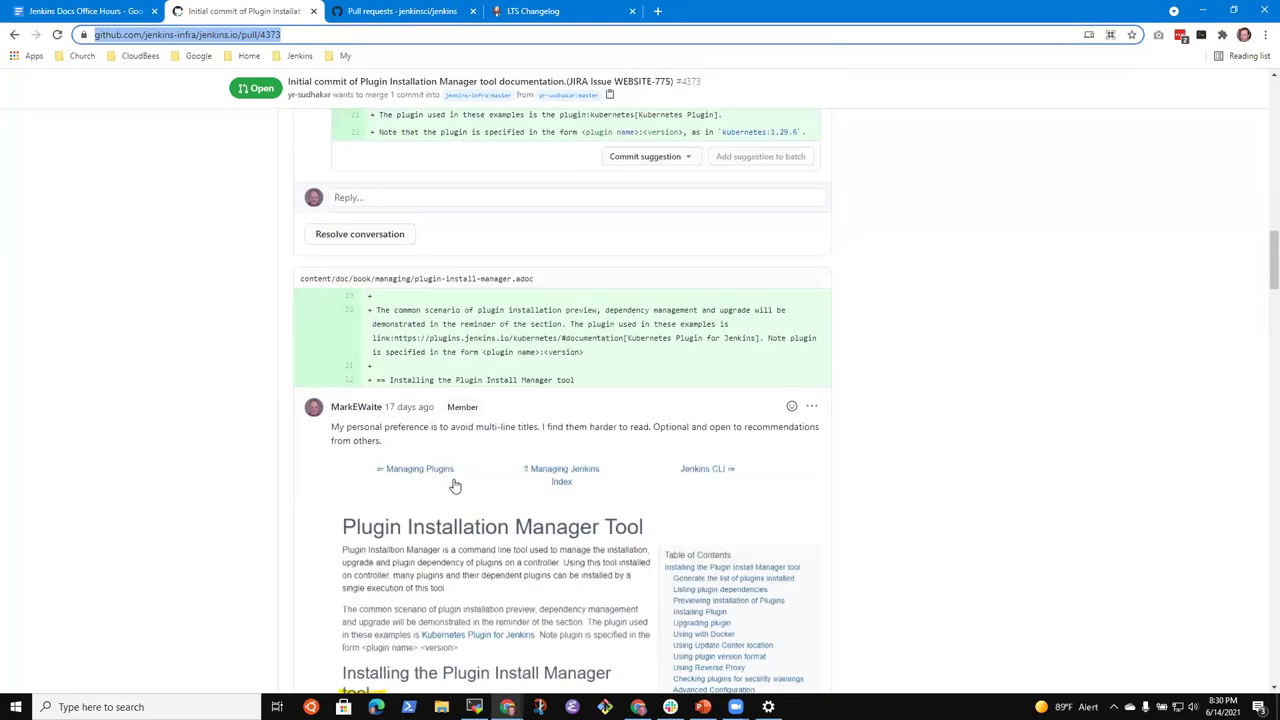
scroll(460, 487, down, 5)
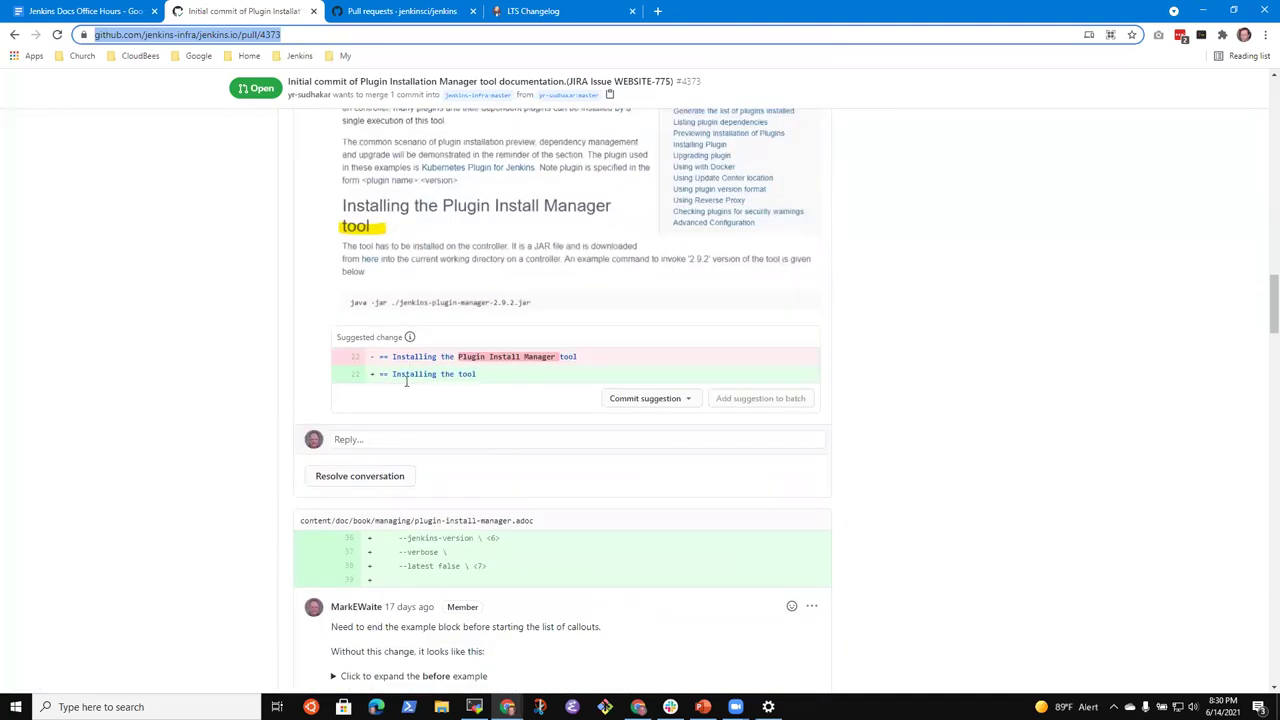
scroll(646, 460, down, 5)
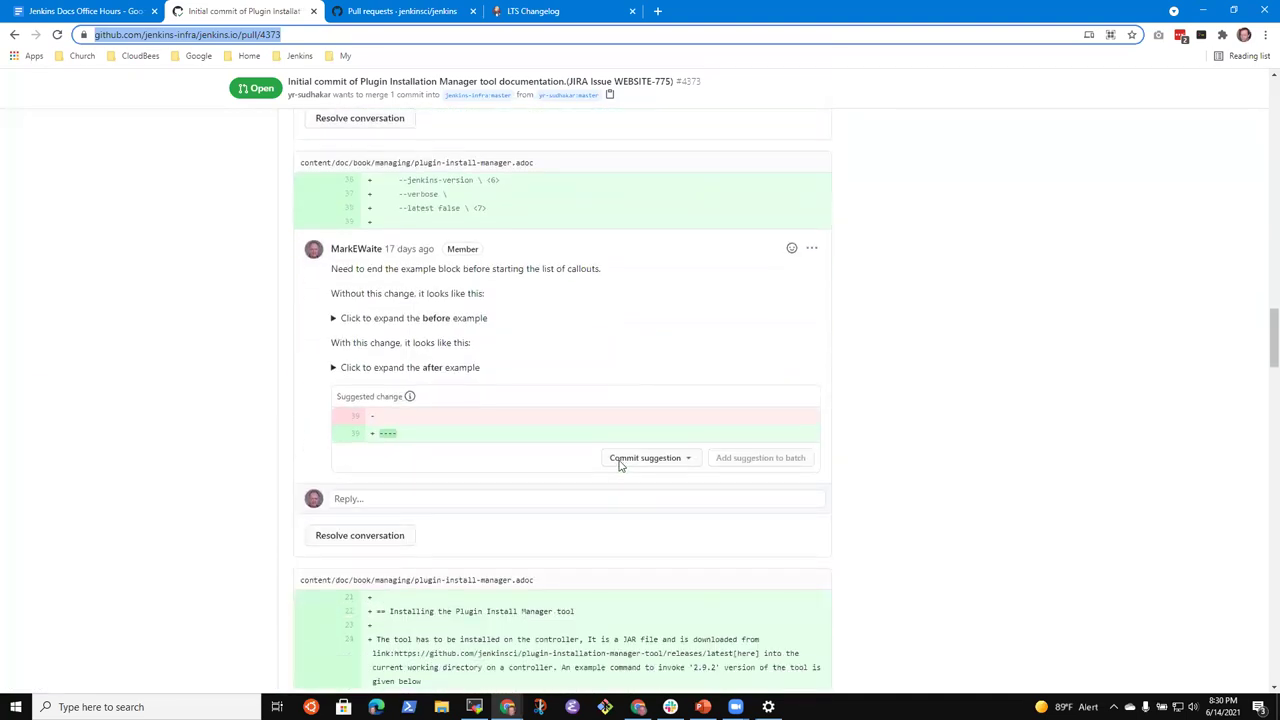
click(1200, 664)
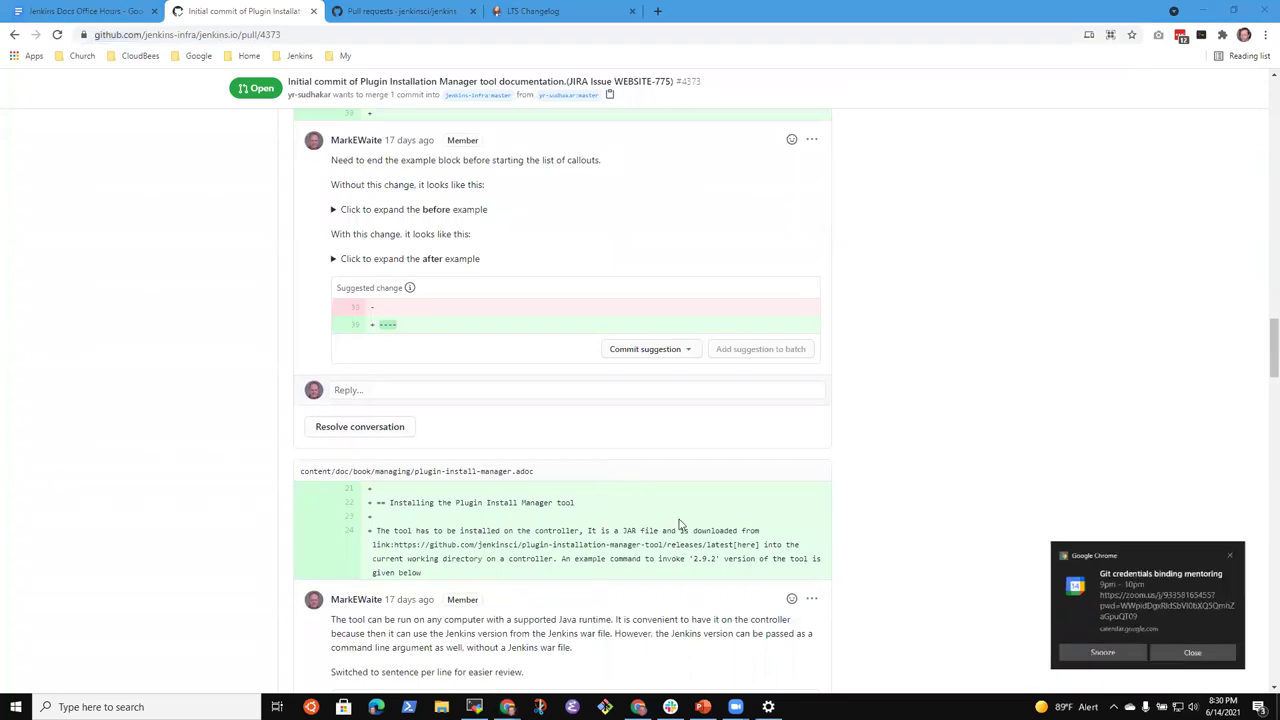
scroll(520, 440, down, 3)
scroll(503, 415, down, 7)
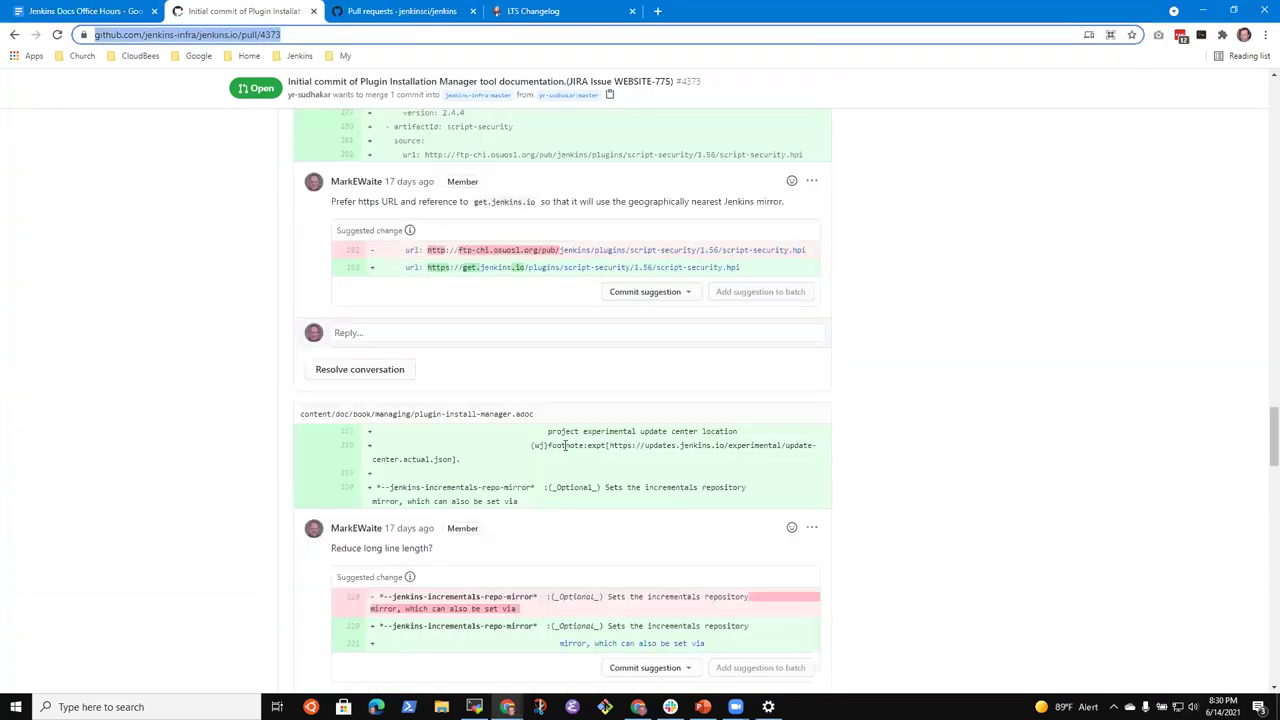
Step: Add a sub-bullet under the "Pull request to review" agenda item noting that the host's first review is complete, needs review from others
click(92, 11)
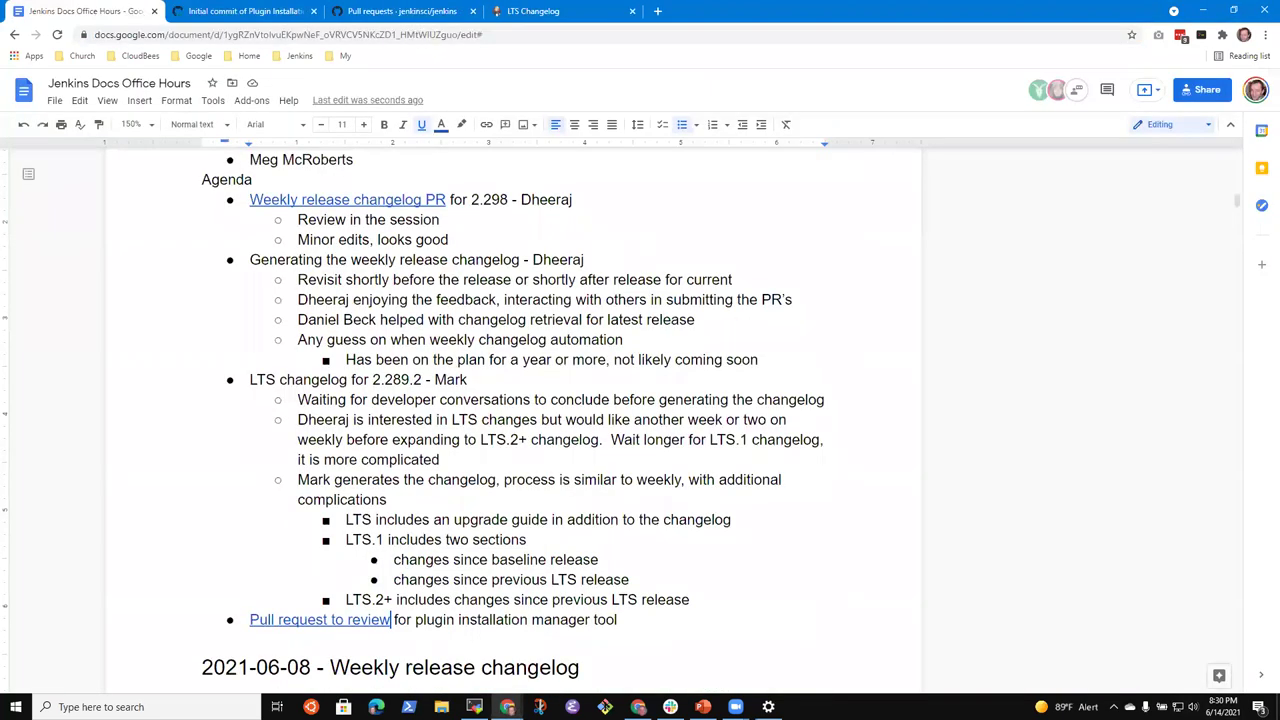
click(637, 618)
key(Return)
key(Tab)
text(Mark's review)
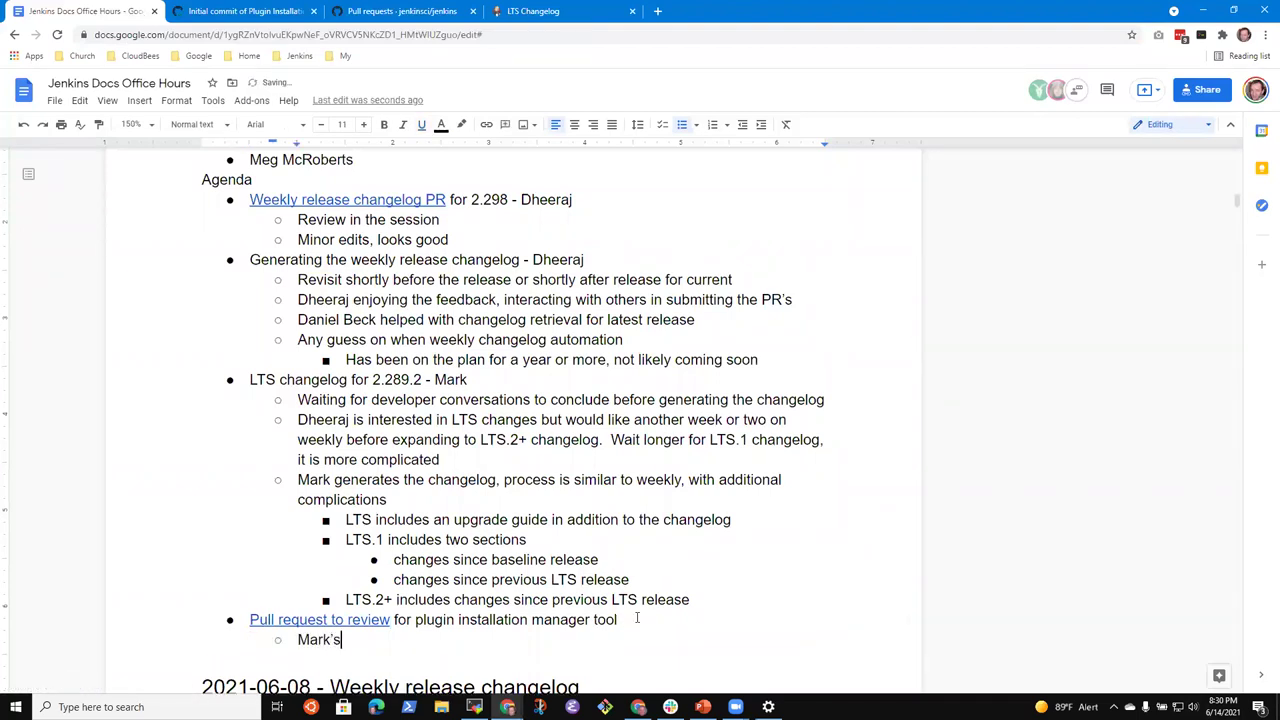
key(ctrl+BackSpace)
text(first review is )
text(complete.)
text( needs)
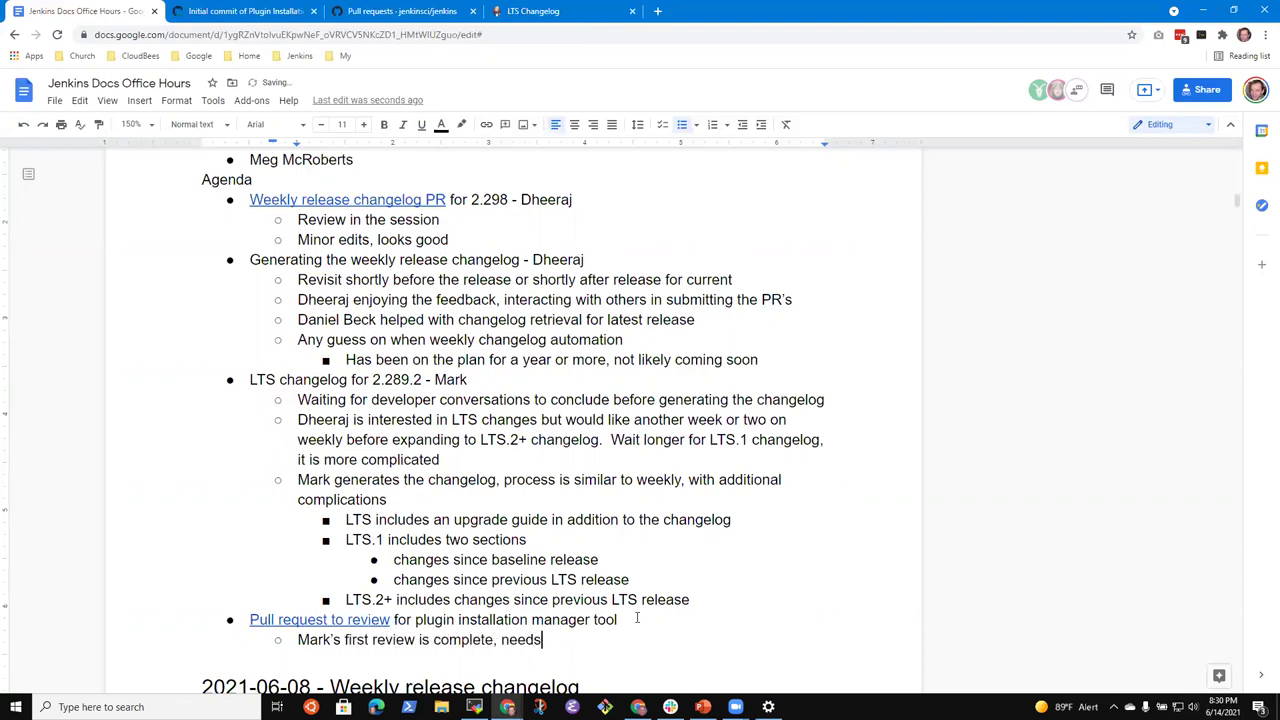
text( review from others)
Step: Examine the remaining review comments, the author's reply and the merge requirements of pull request #4373
click(266, 11)
click(974, 535)
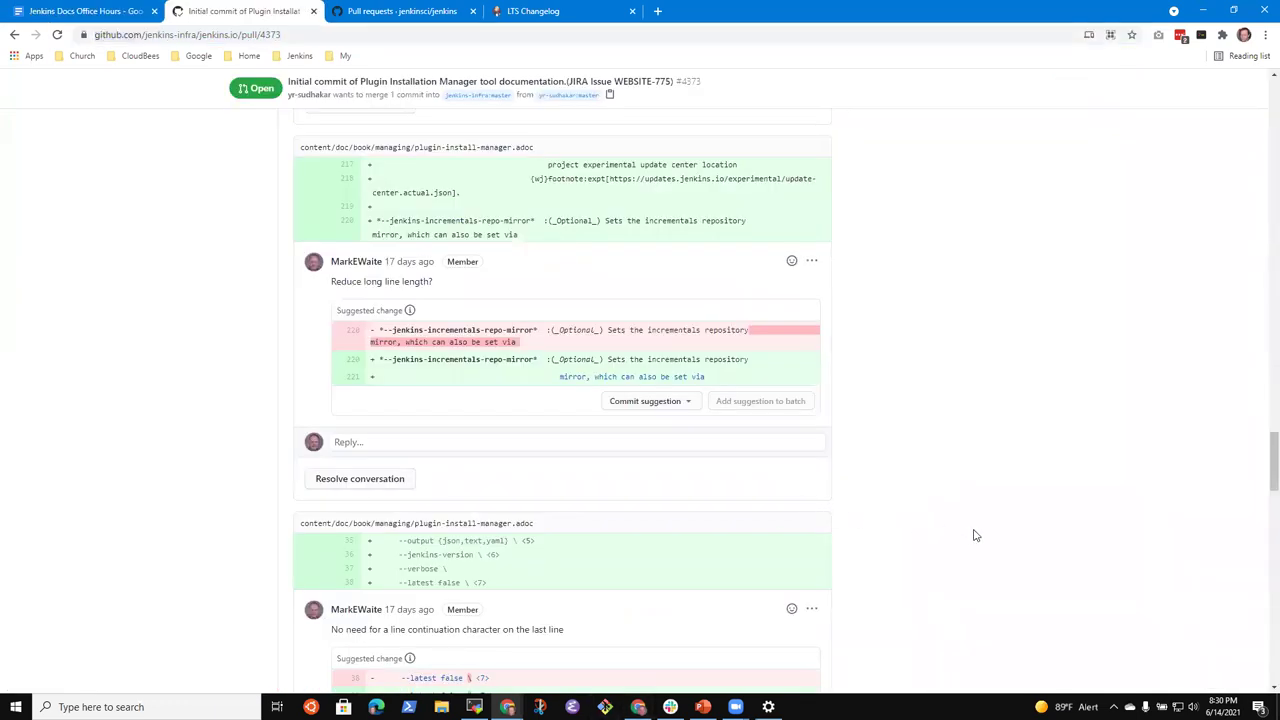
scroll(975, 535, down, 5)
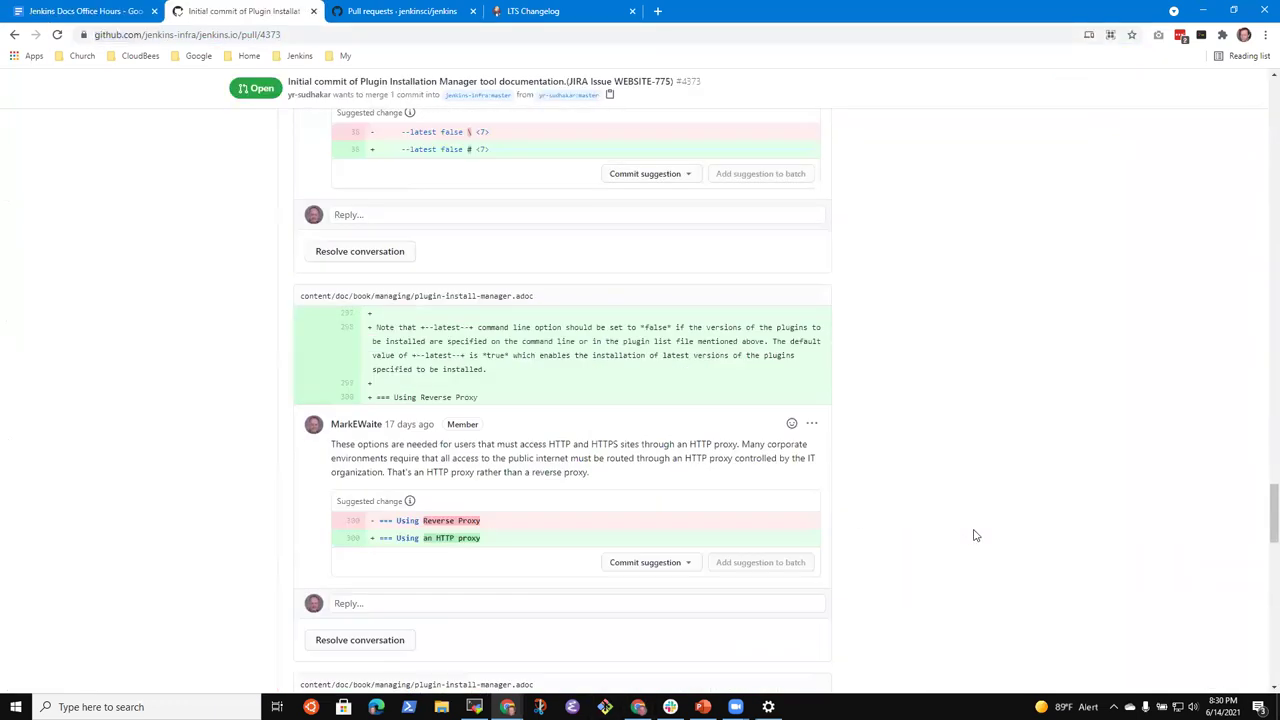
scroll(975, 535, down, 5)
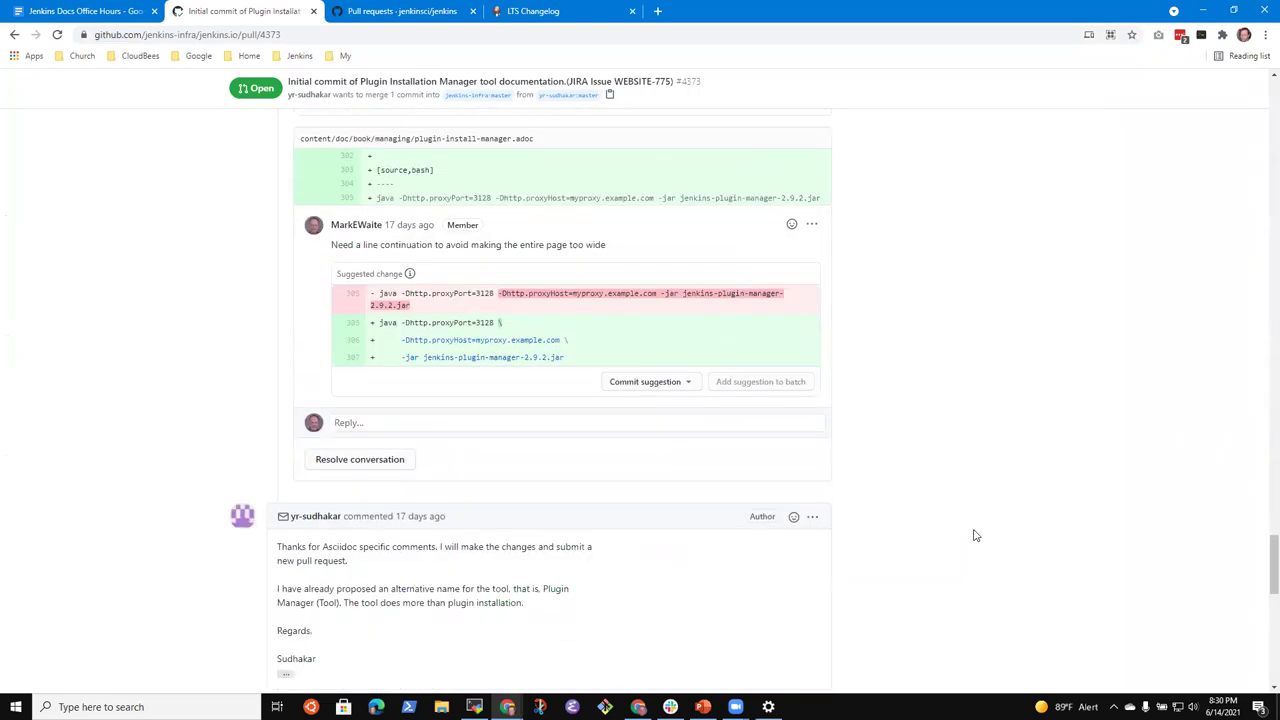
scroll(975, 535, down, 5)
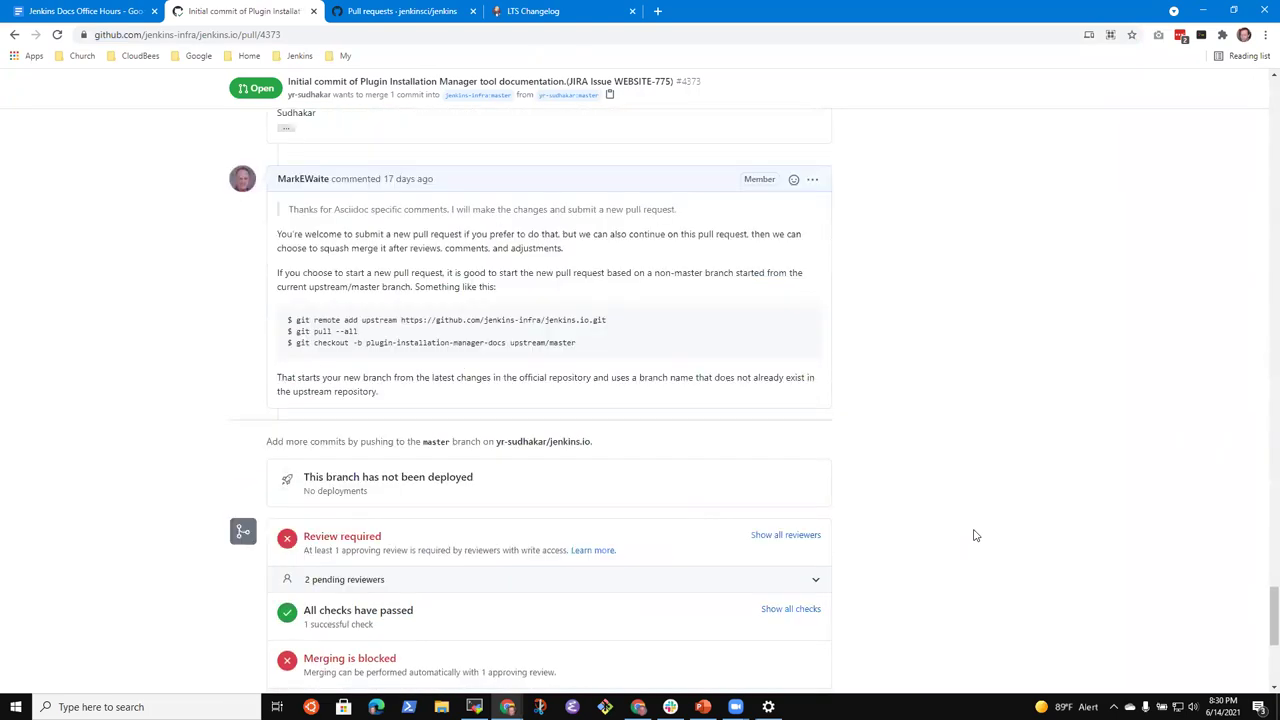
scroll(975, 535, down, 5)
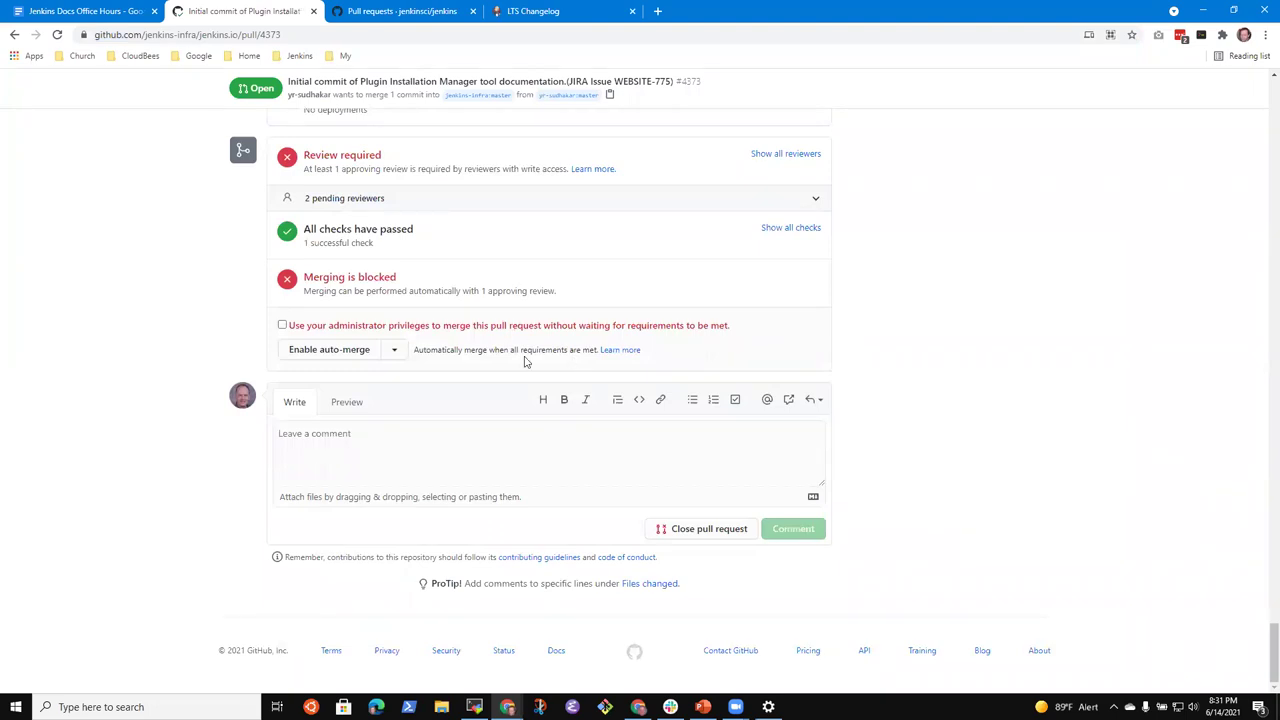
scroll(863, 417, up, 3)
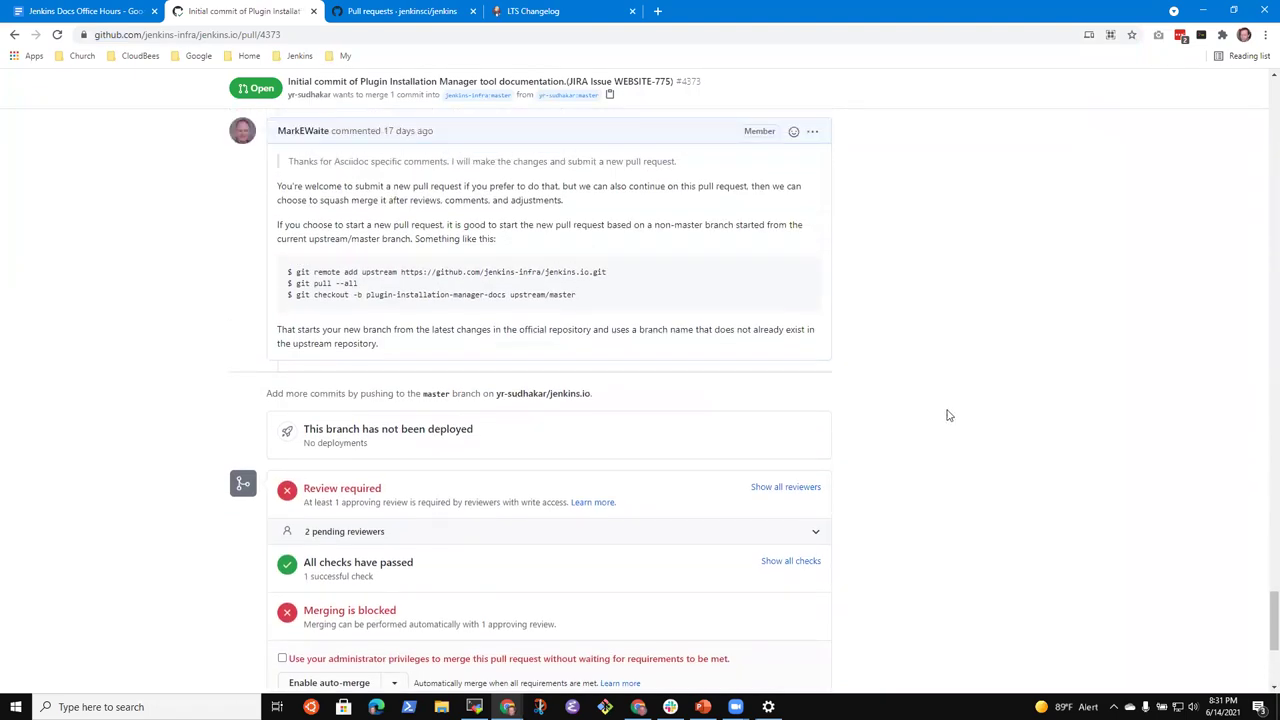
scroll(976, 424, up, 1)
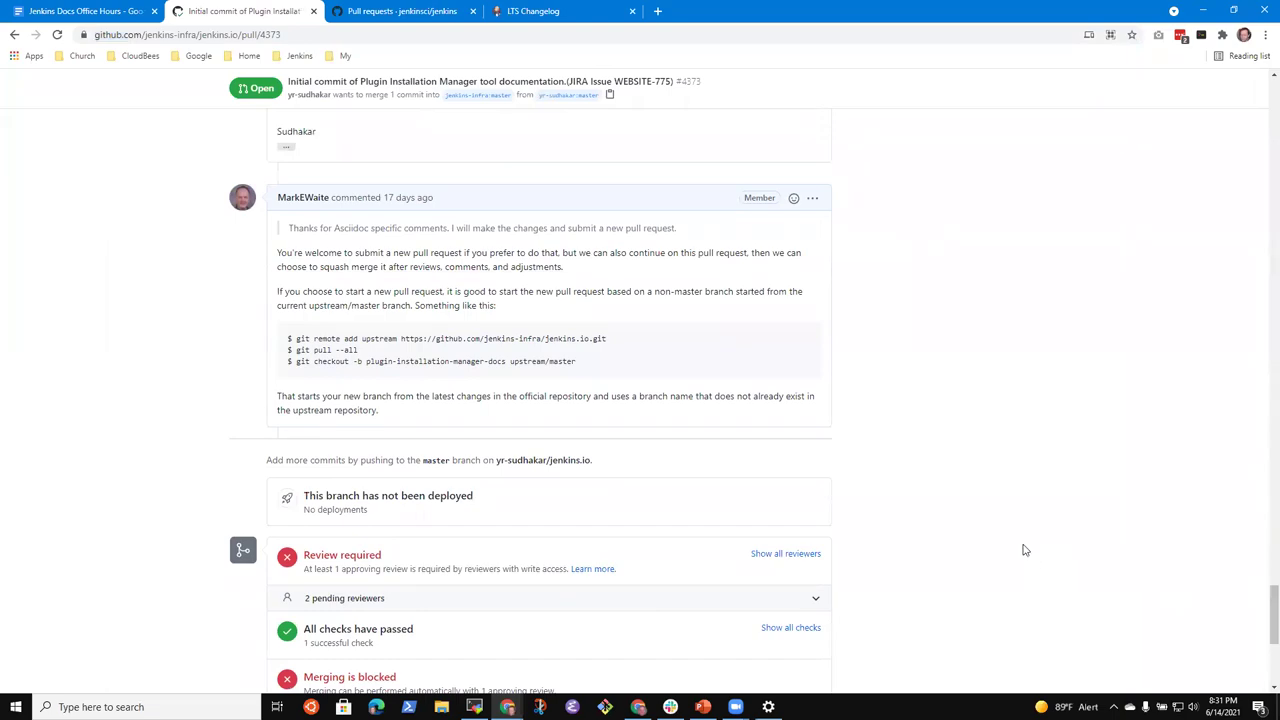
drag(1272, 615, 1272, 90)
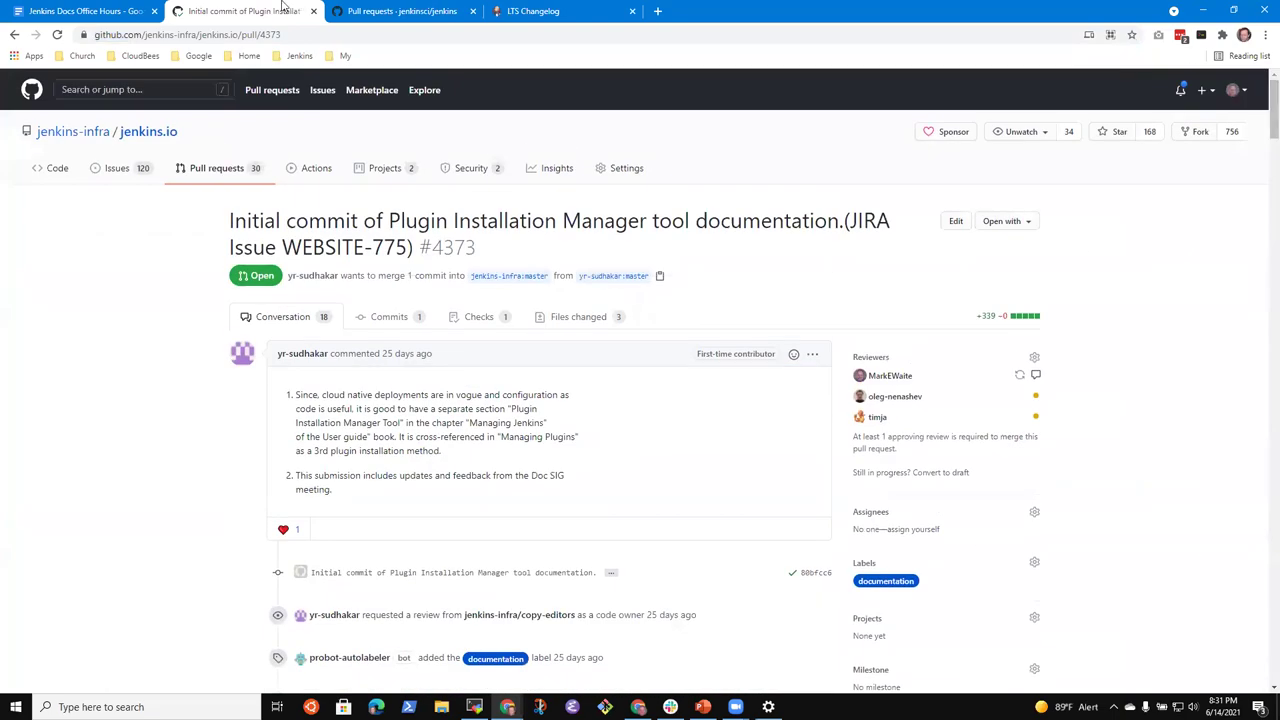
click(88, 11)
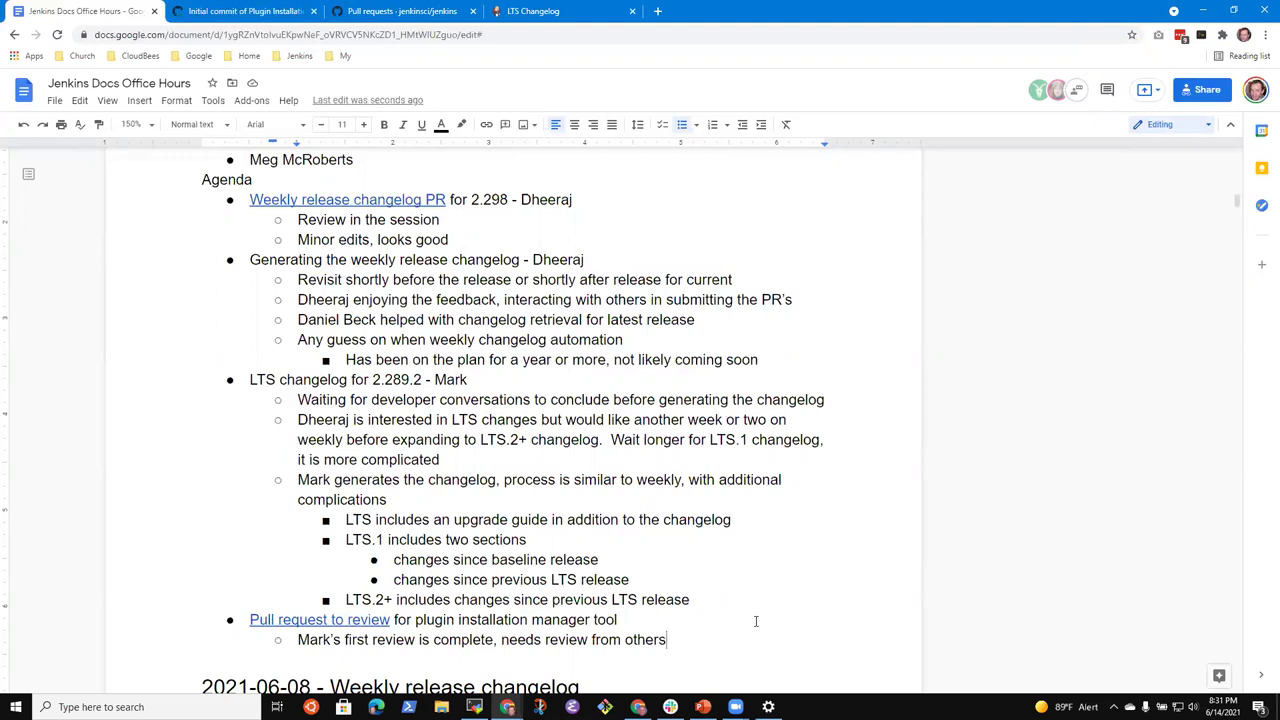
Step: Examine the files changed in pull request #4373, reading the suggestions and command options in plugin-install-manager.adoc
click(245, 11)
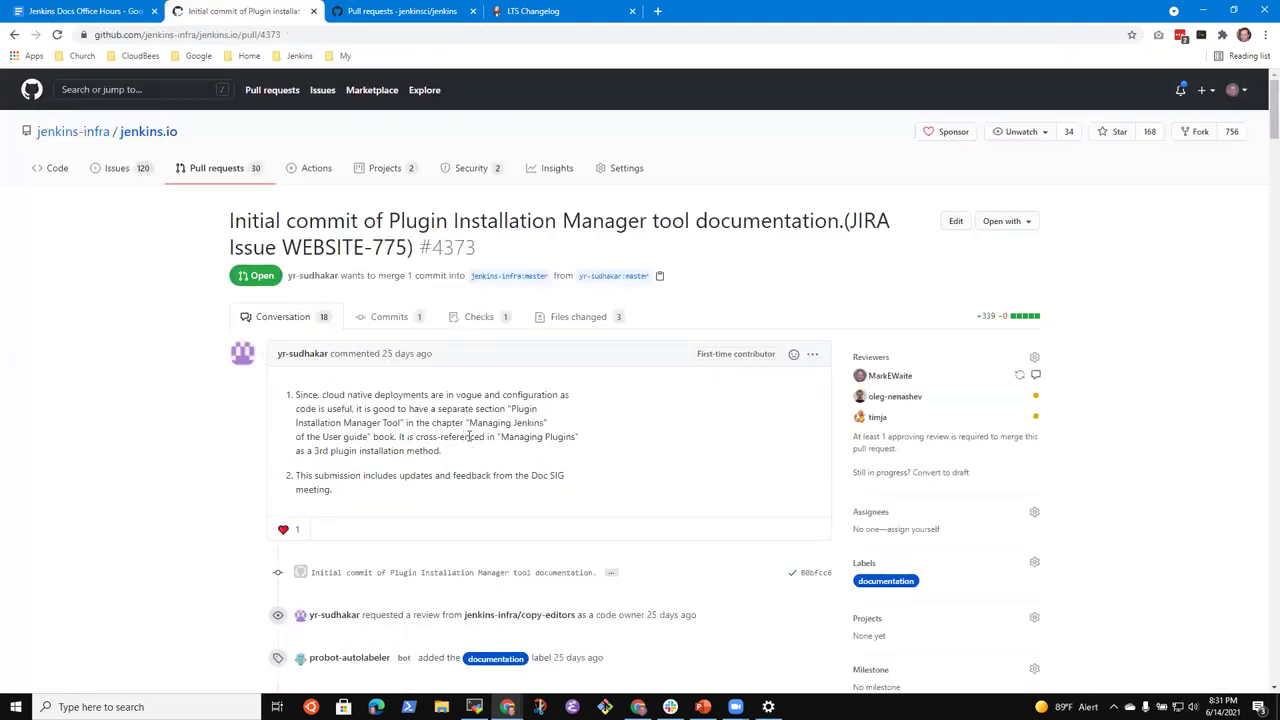
click(591, 326)
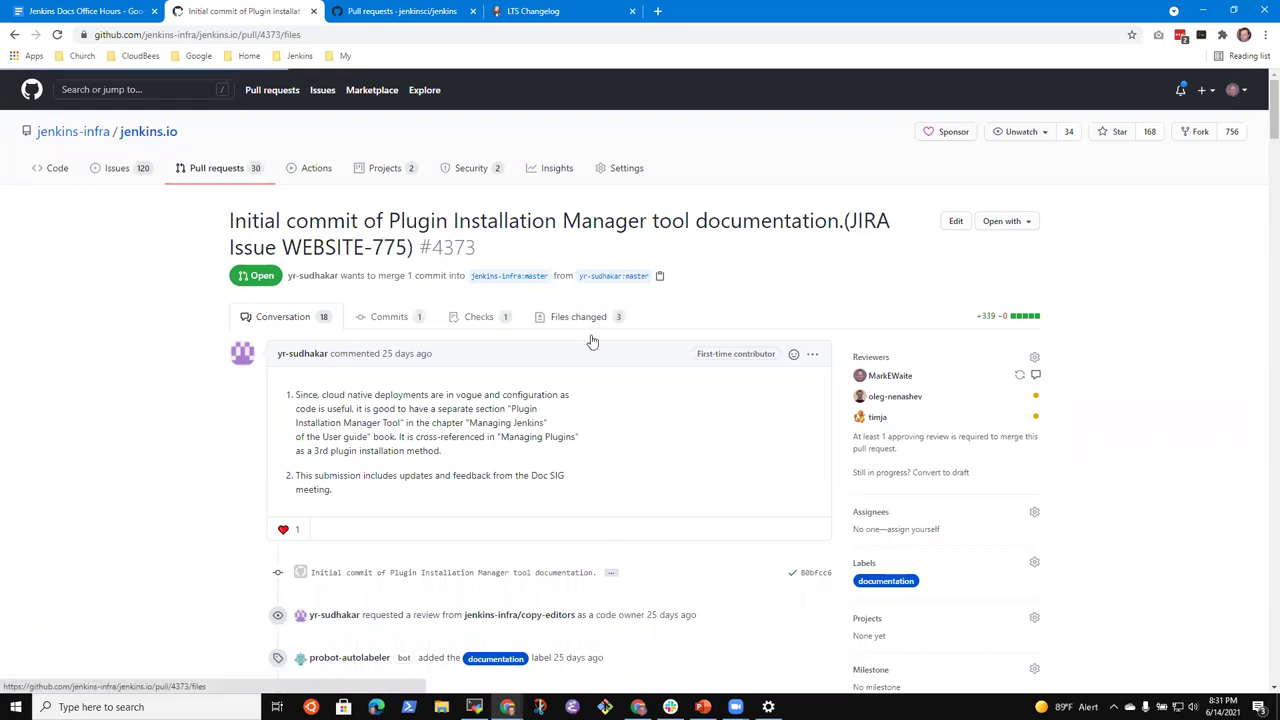
scroll(508, 486, down, 7)
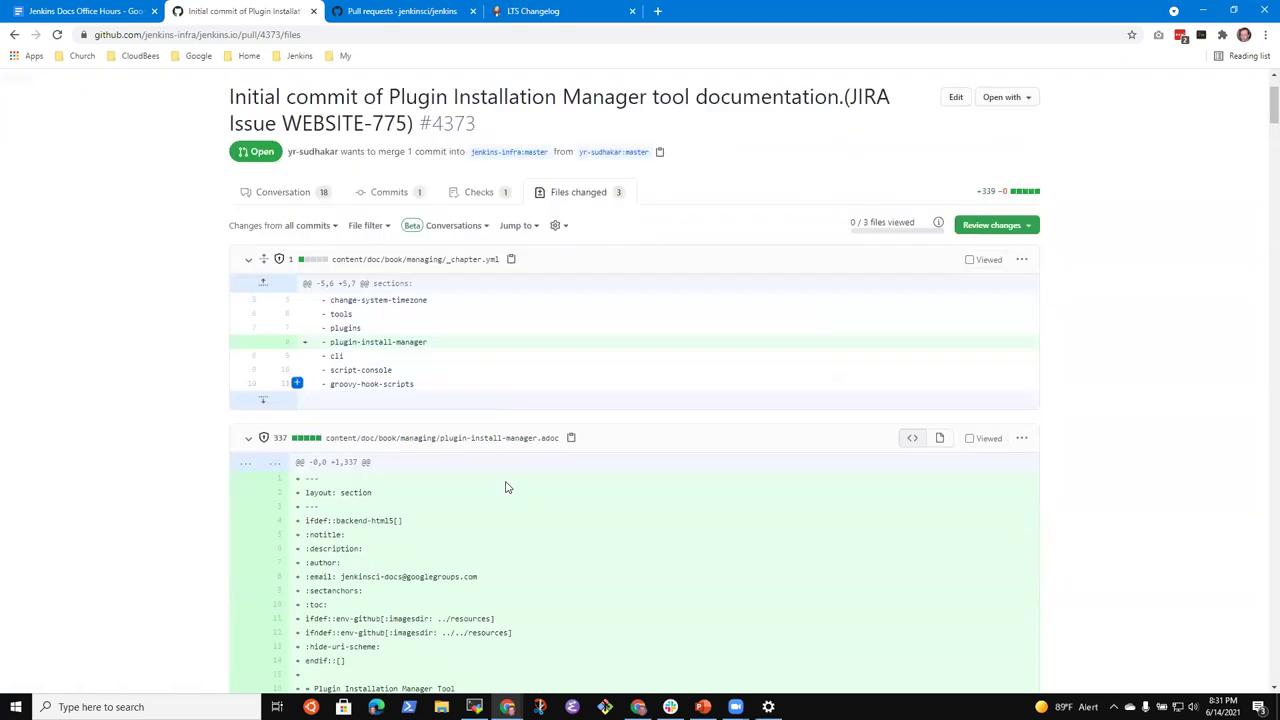
scroll(461, 435, down, 4)
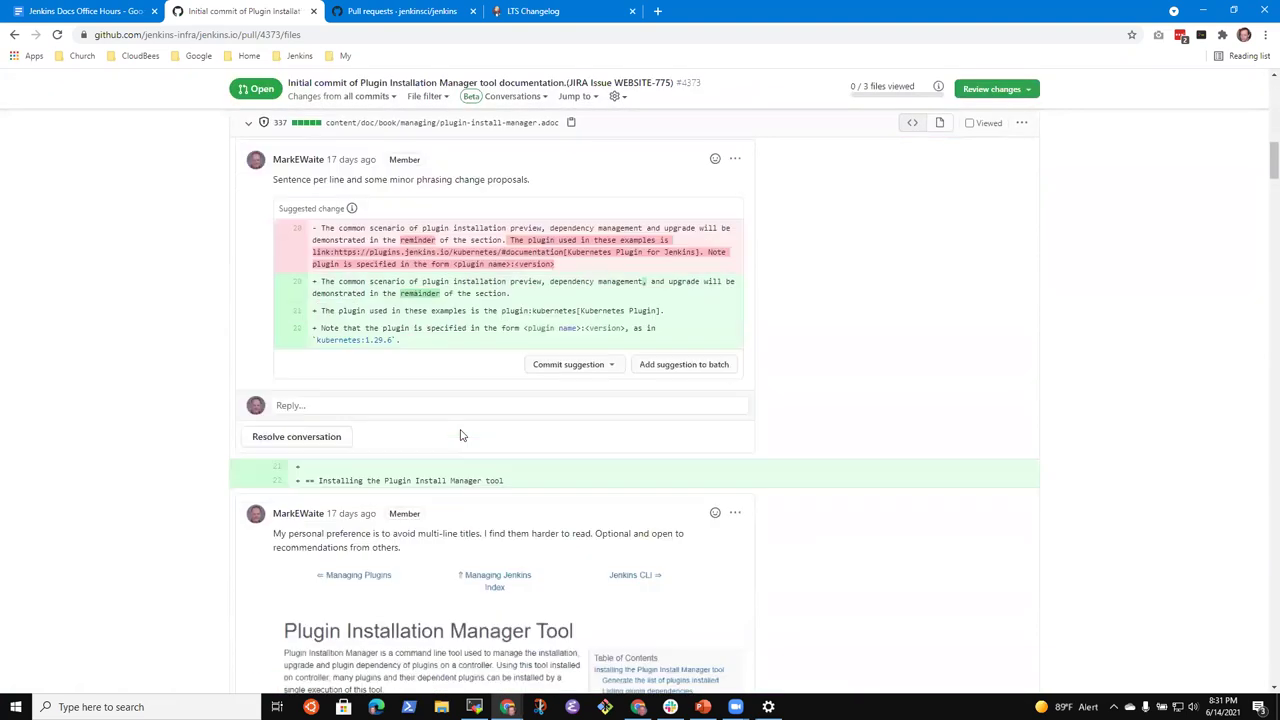
scroll(436, 440, down, 15)
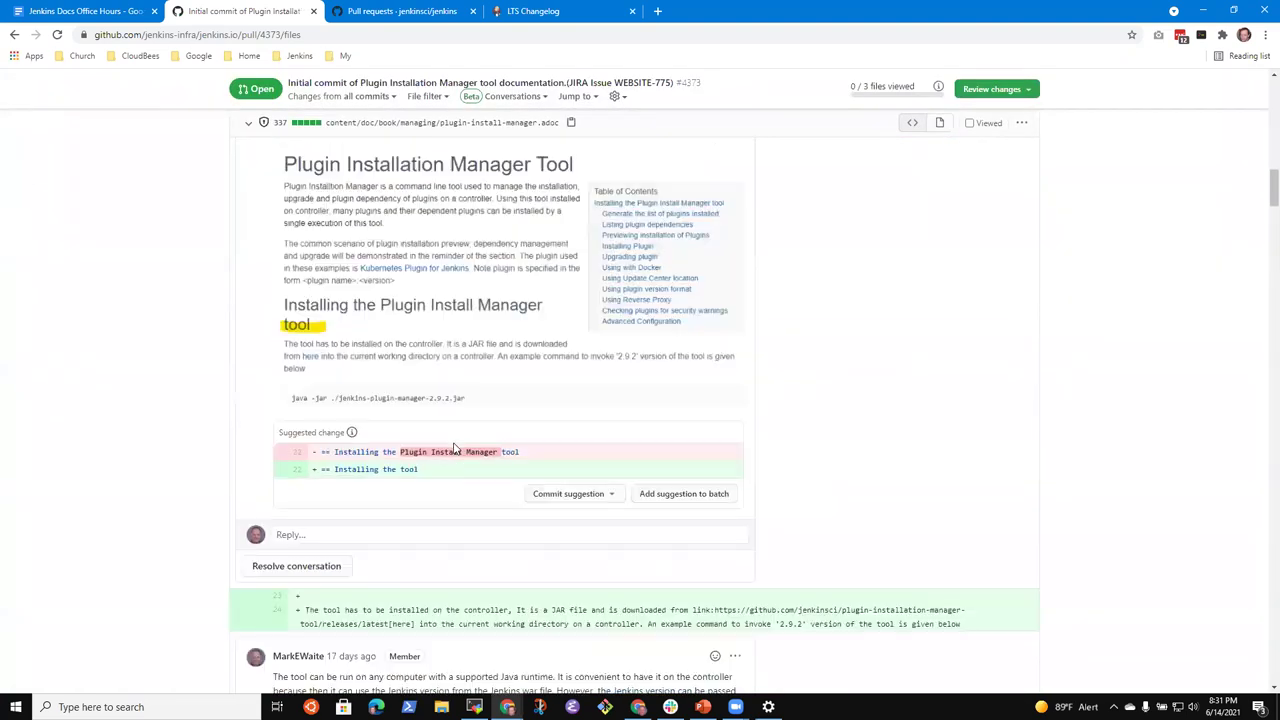
scroll(498, 466, down, 4)
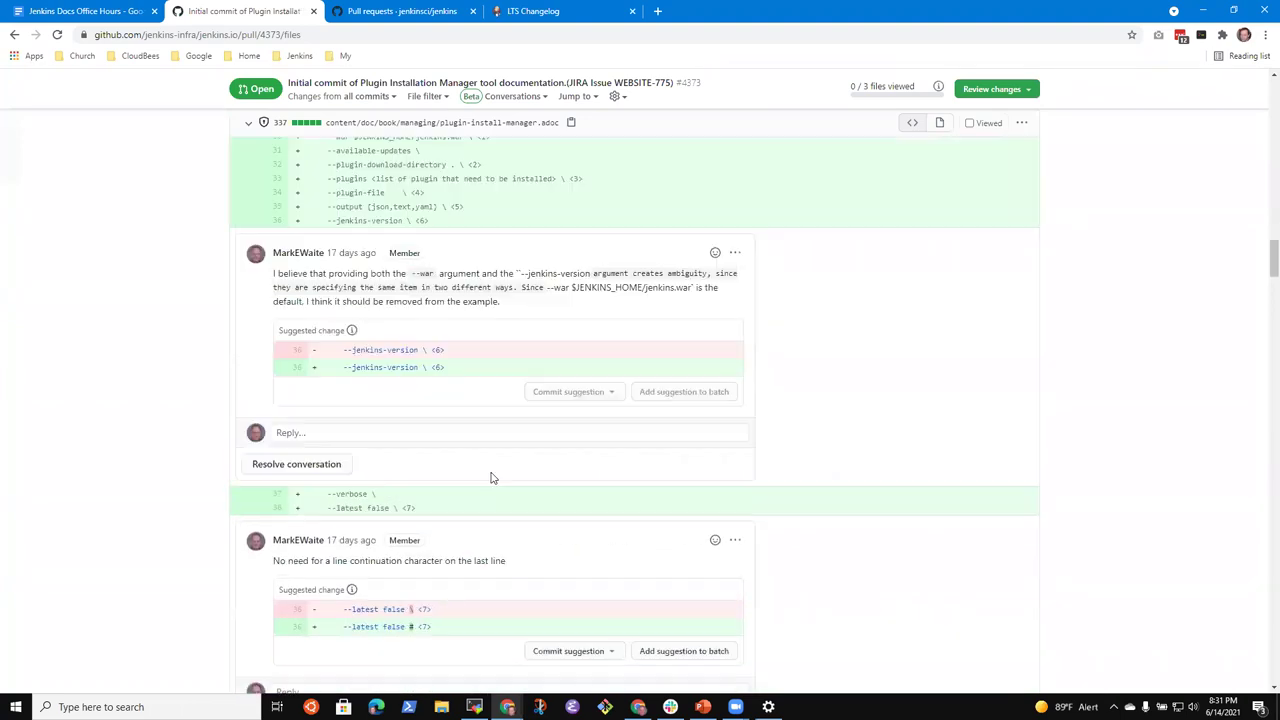
scroll(590, 488, down, 8)
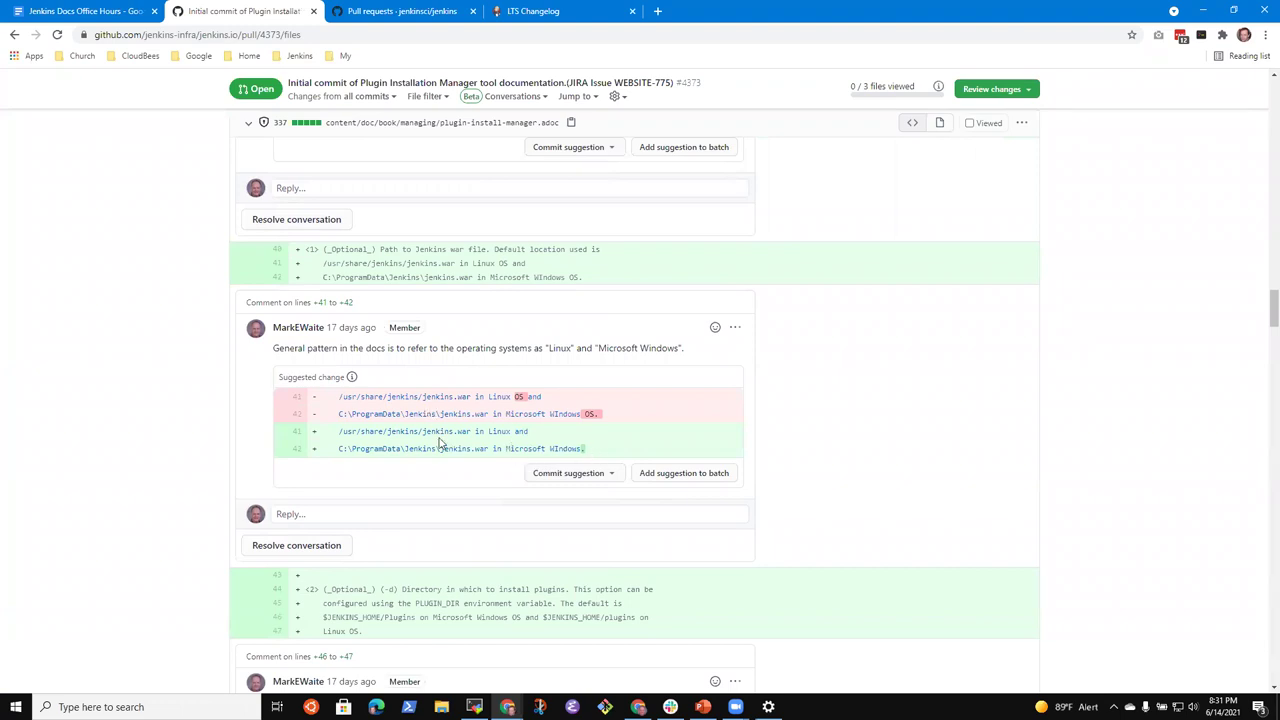
scroll(438, 443, down, 3)
scroll(460, 440, up, 2)
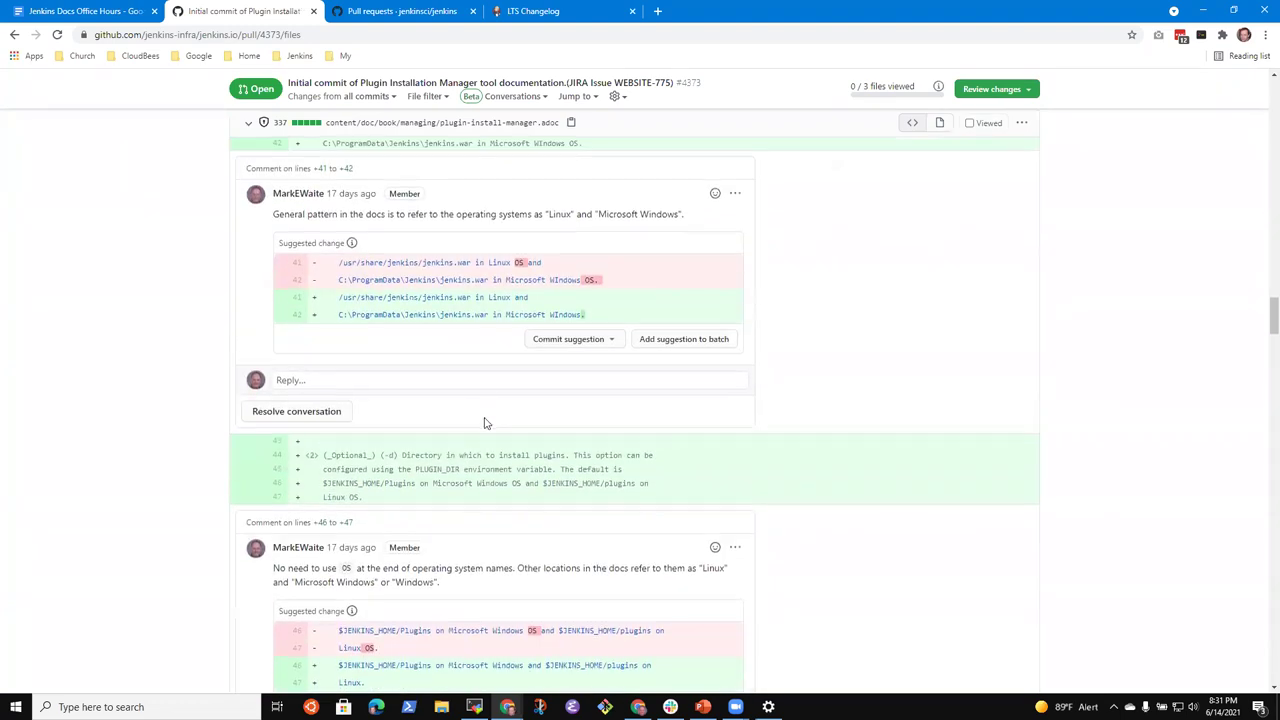
scroll(485, 423, down, 3)
scroll(378, 455, down, 5)
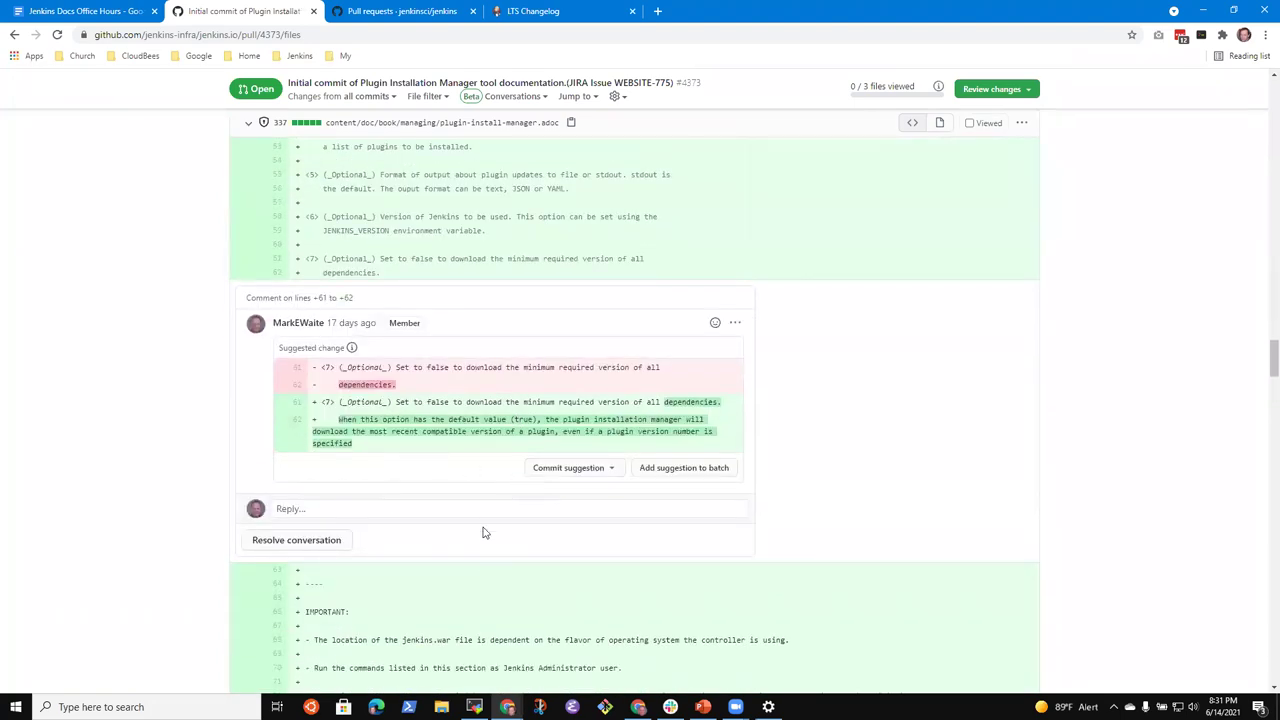
scroll(483, 531, down, 3)
scroll(709, 540, down, 3)
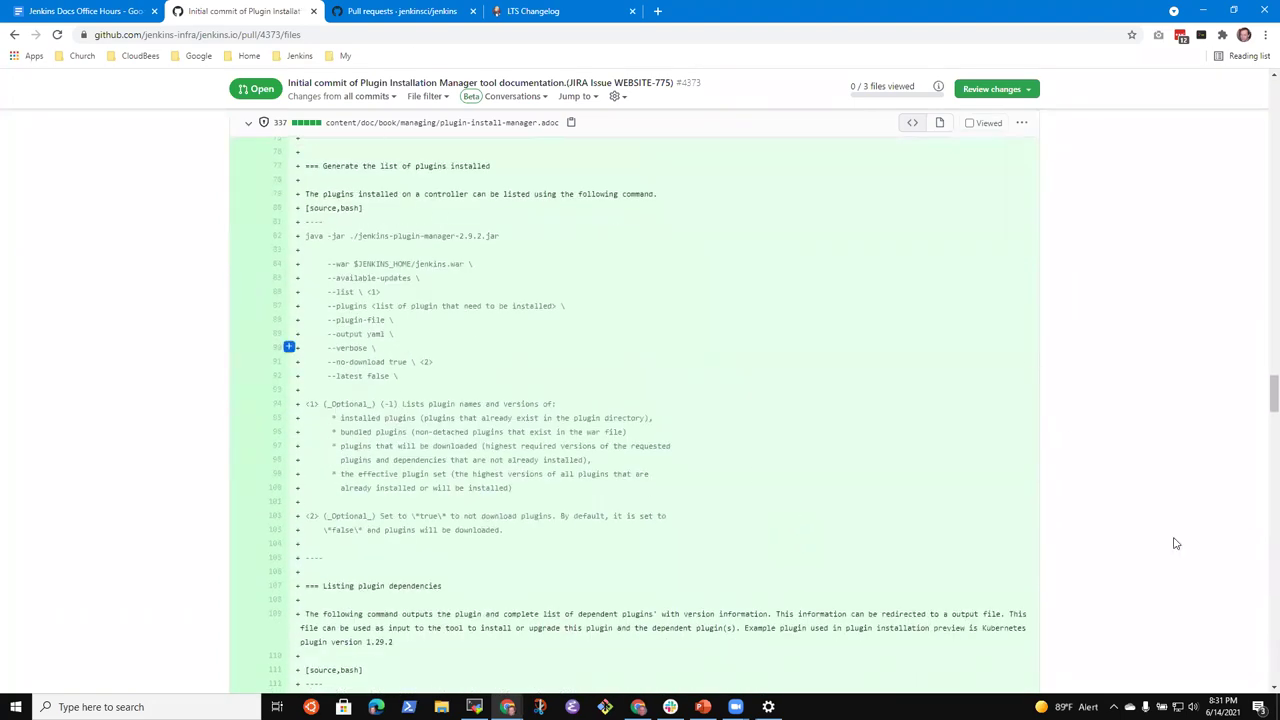
scroll(1260, 370, down, 1)
drag(1268, 372, 1268, 80)
Step: Add the bullet "Many, many options in the tool that affect behavior" below the review note and start a nested bullet under it
click(85, 11)
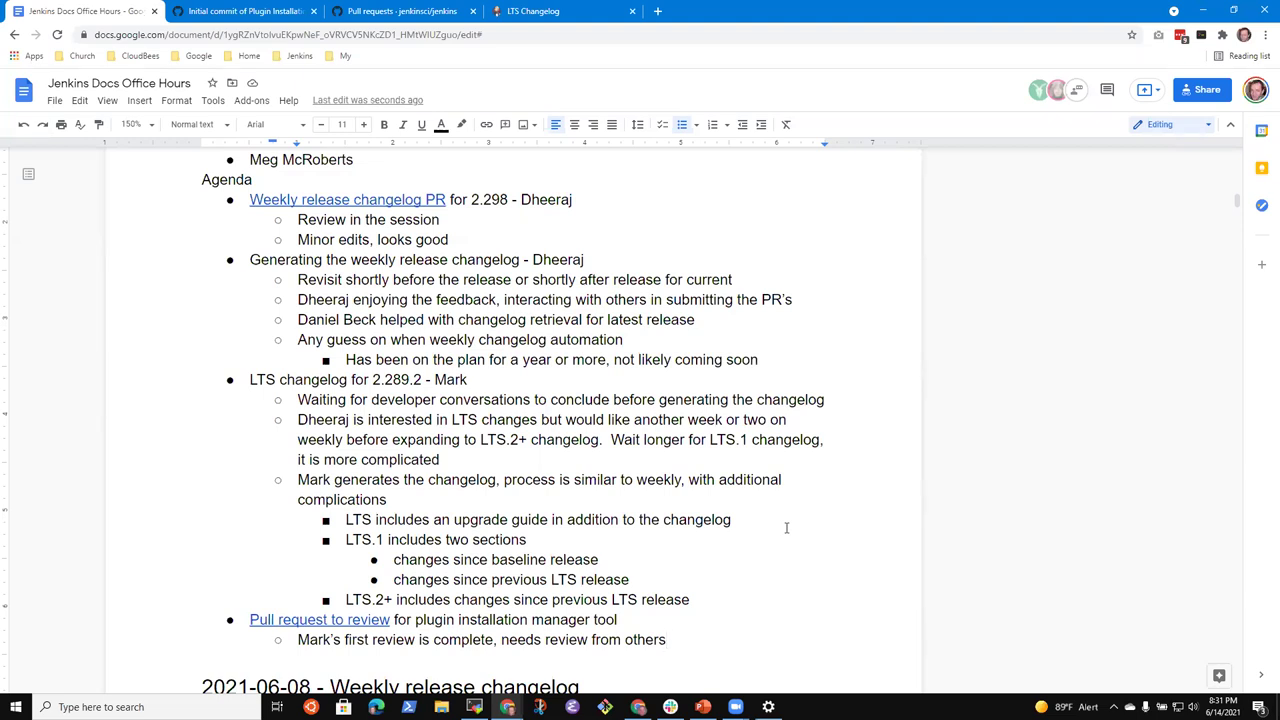
key(Return)
text(Many, many options)
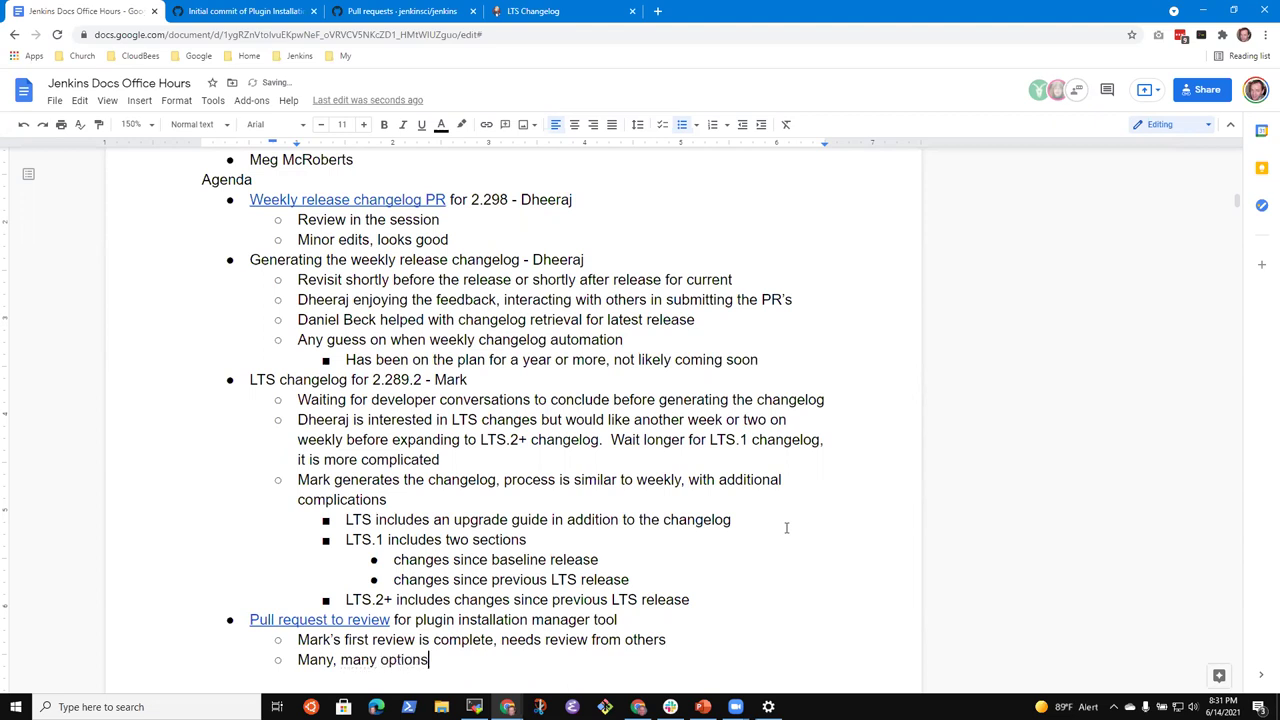
text( in the tool that affect behavior)
key(Return)
key(Tab)
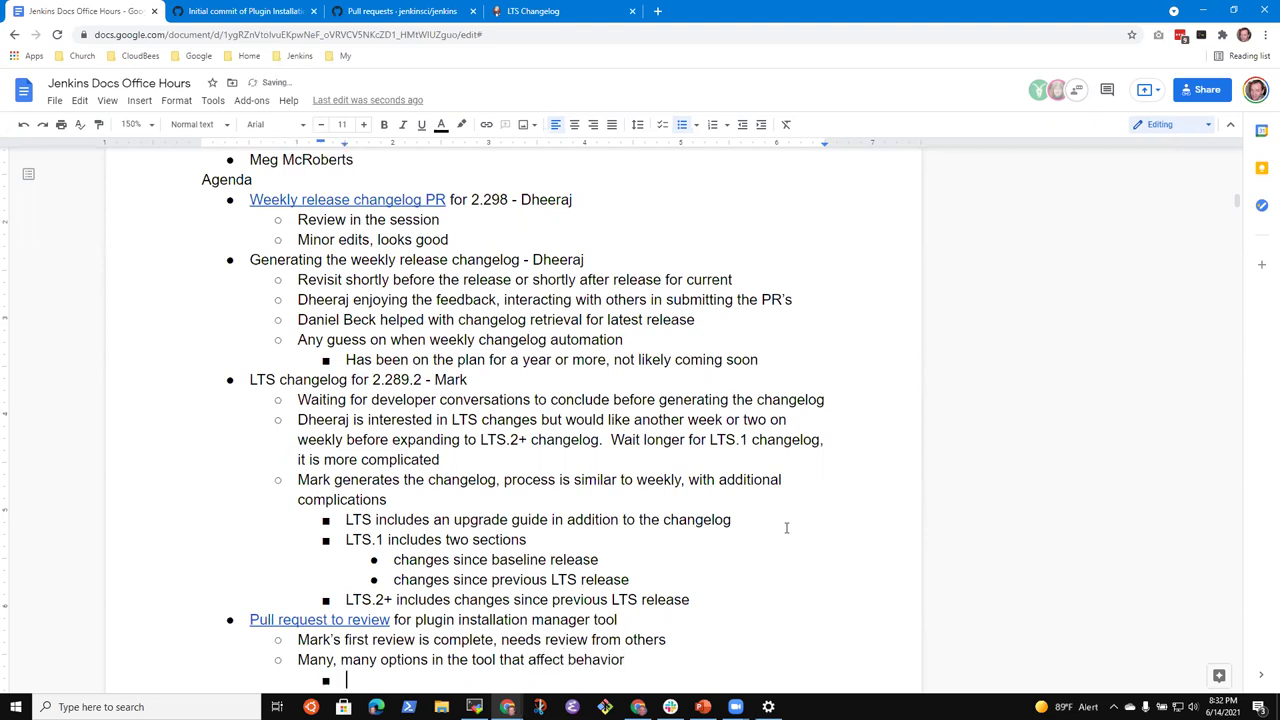
text(Common use)
key(shift+Home)
key(BackSpace)
Step: Add above the first-review note the bullet "Docs PR that is a predecessor to eventual replacement of install-plugins.sh with plugin installation manager tool in the Docker images"
click(255, 13)
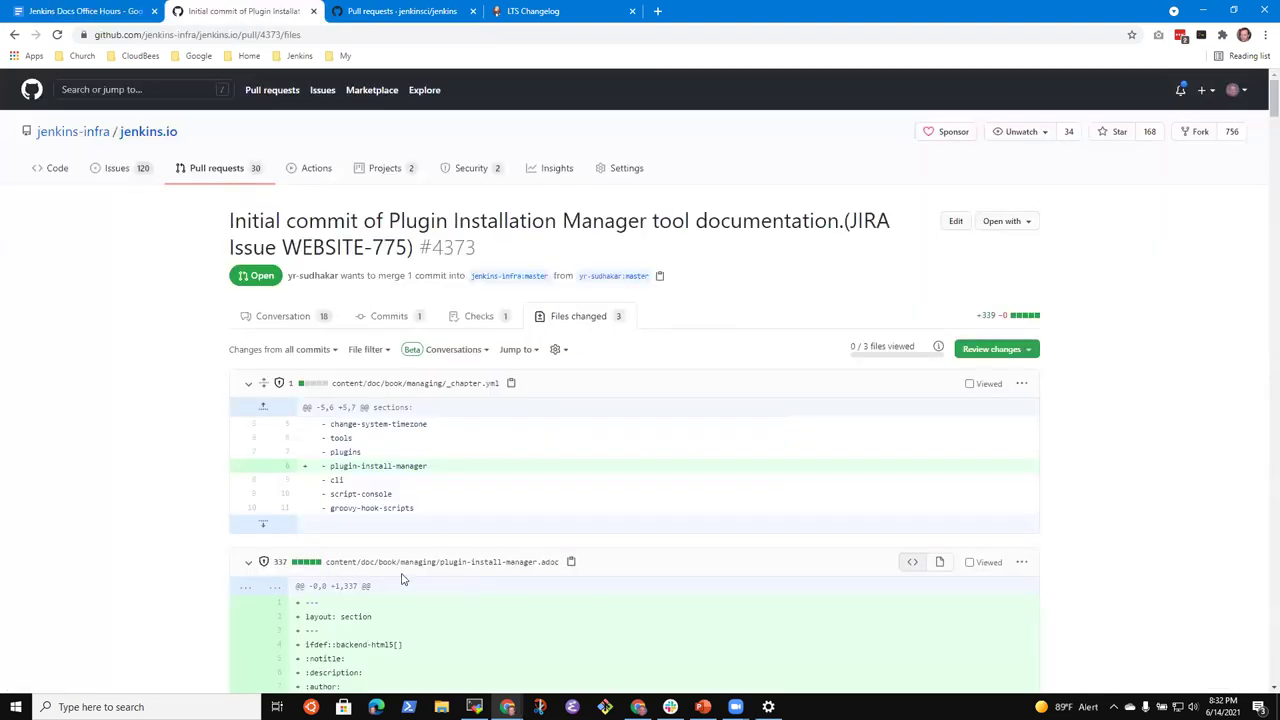
scroll(403, 565, down, 2)
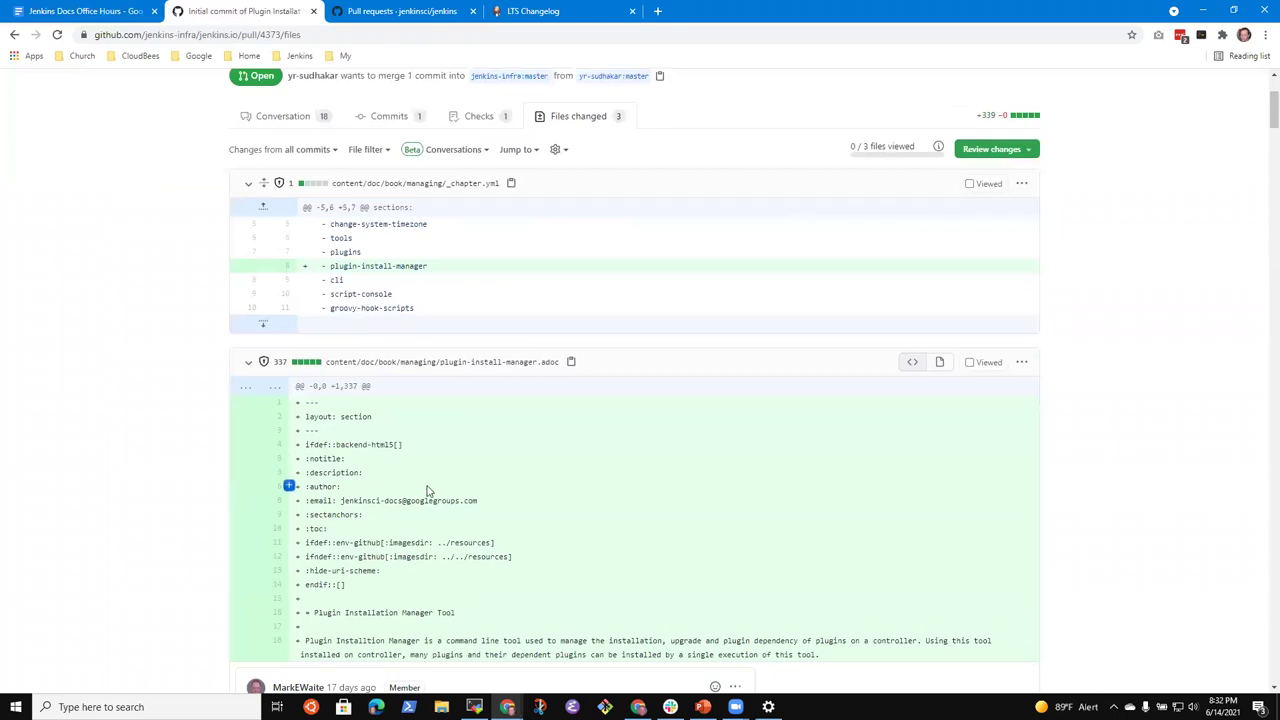
click(85, 11)
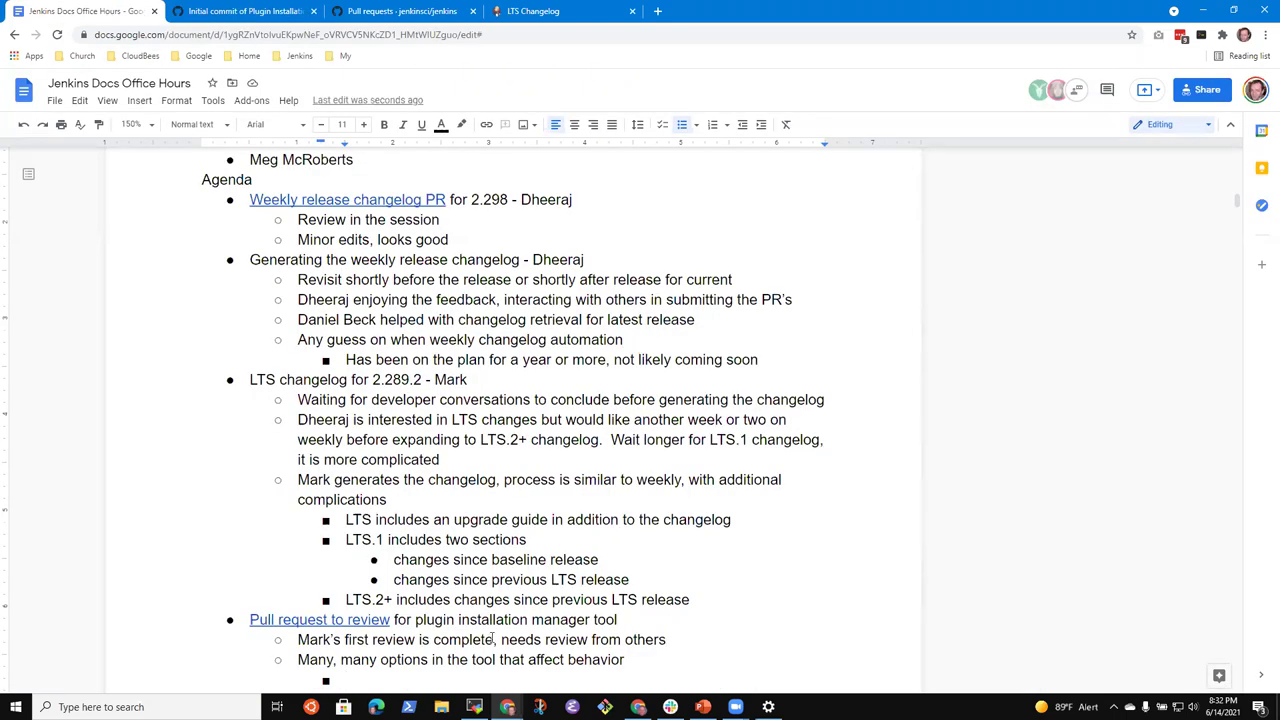
key(Up)
key(Return)
key(Up)
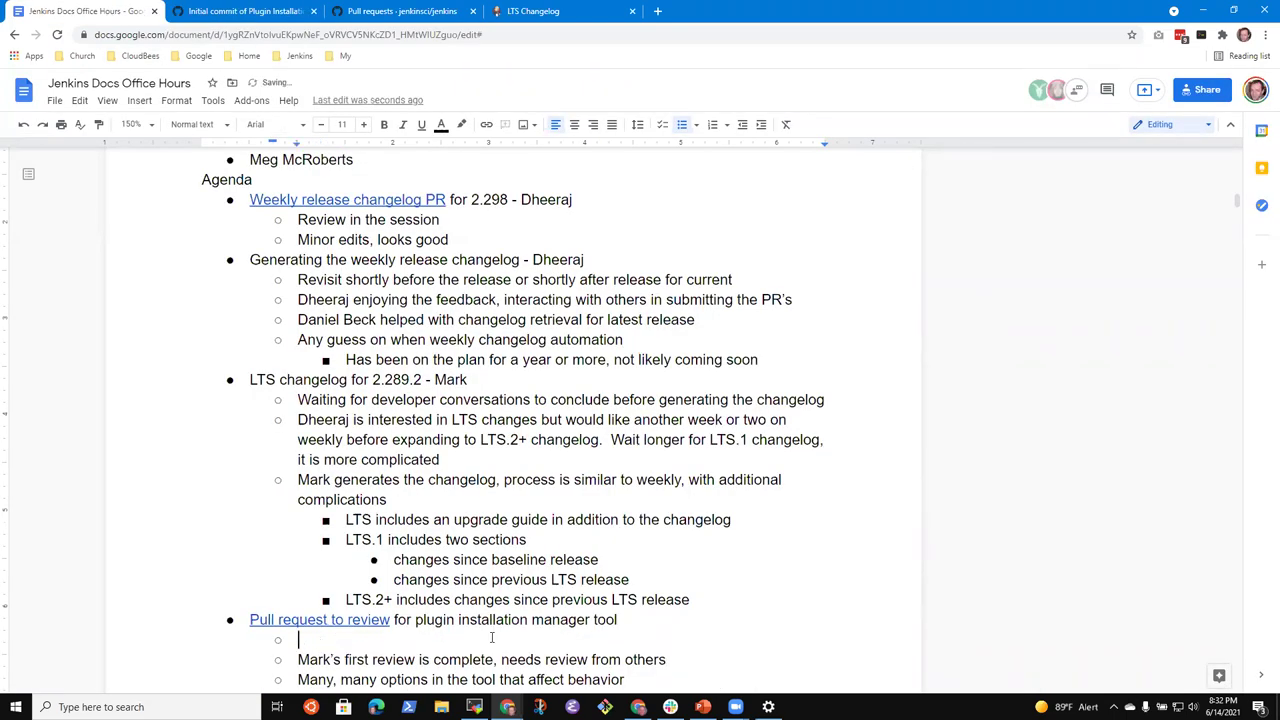
text(Docs PR that is a predec)
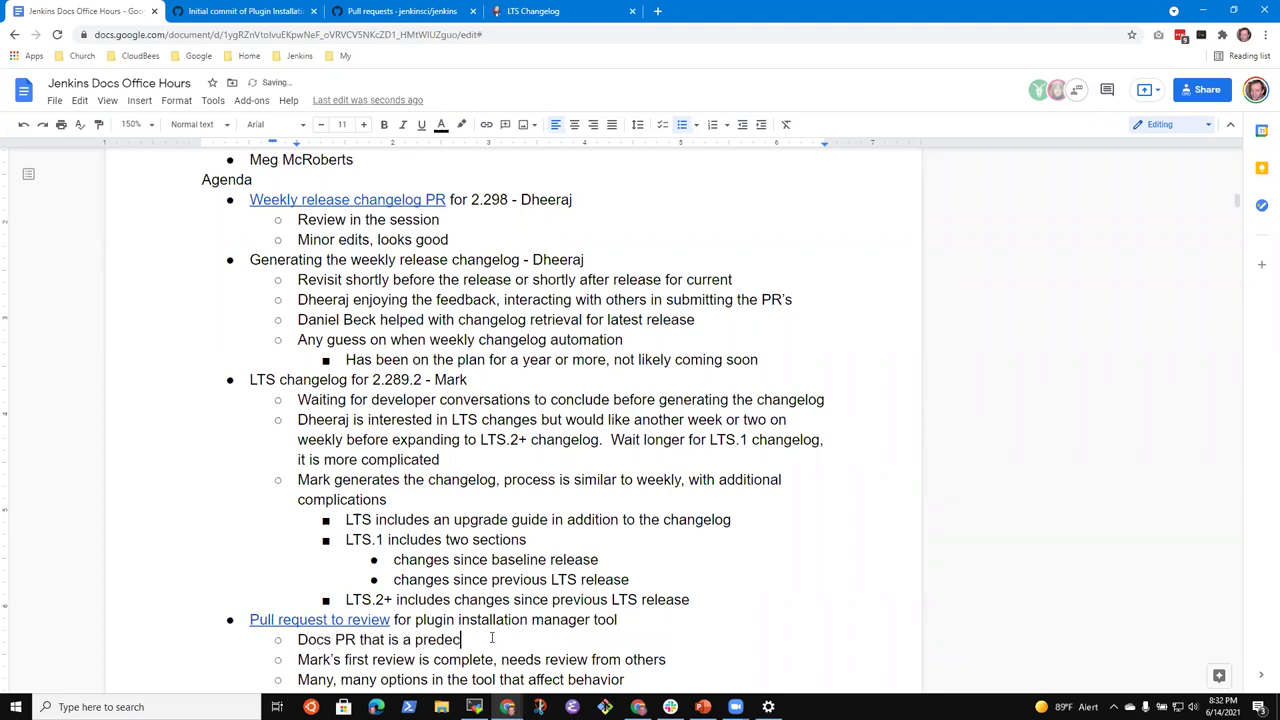
text(essor to eventuia)
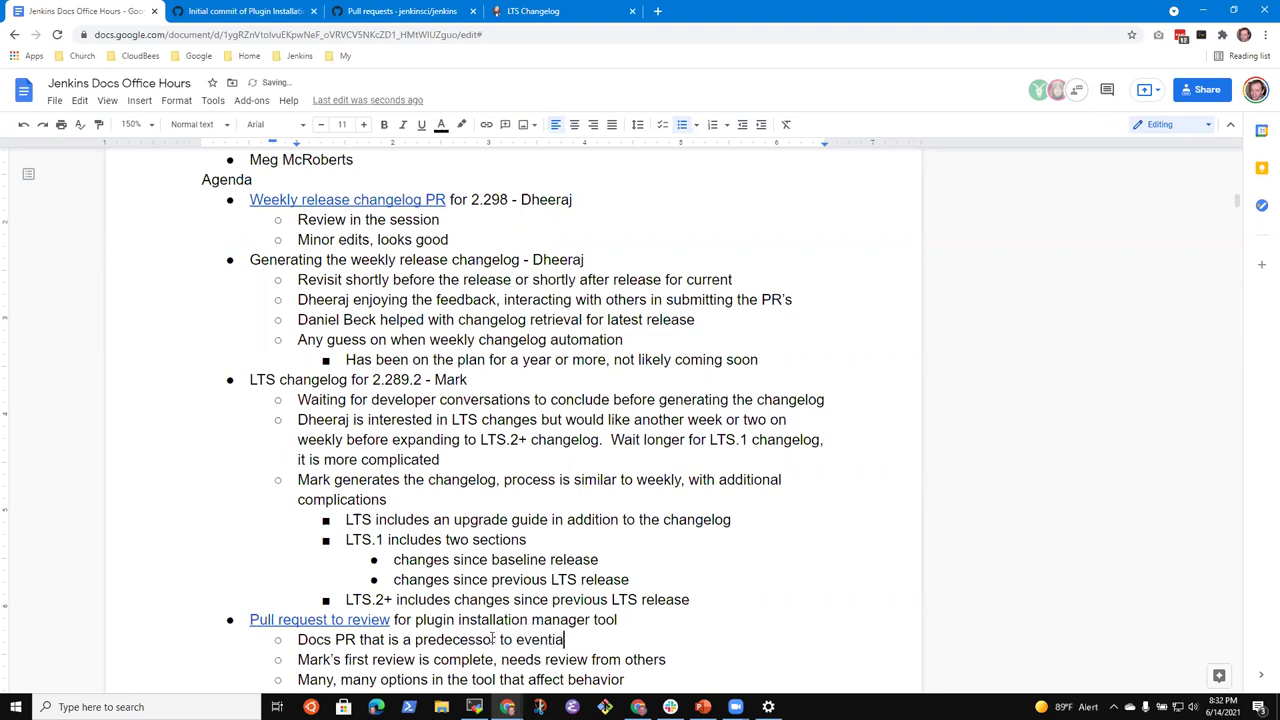
text(l replacement of install-plugins.)
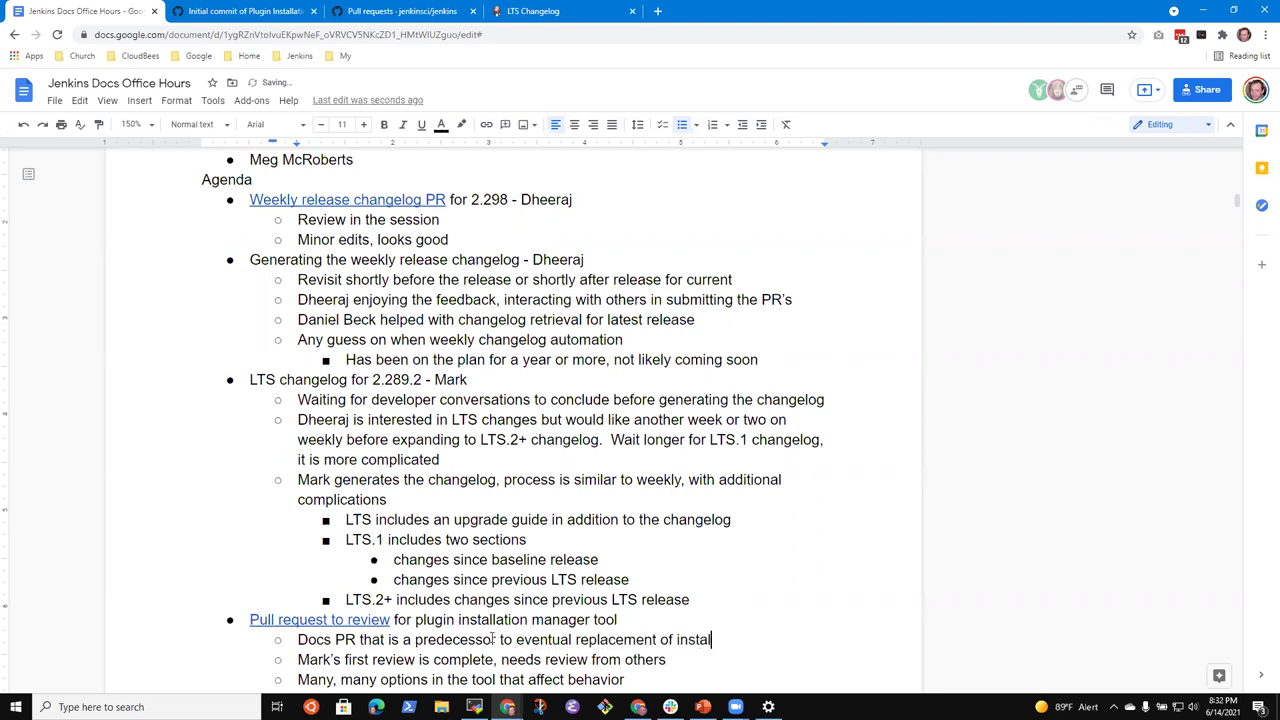
text(sh with pl)
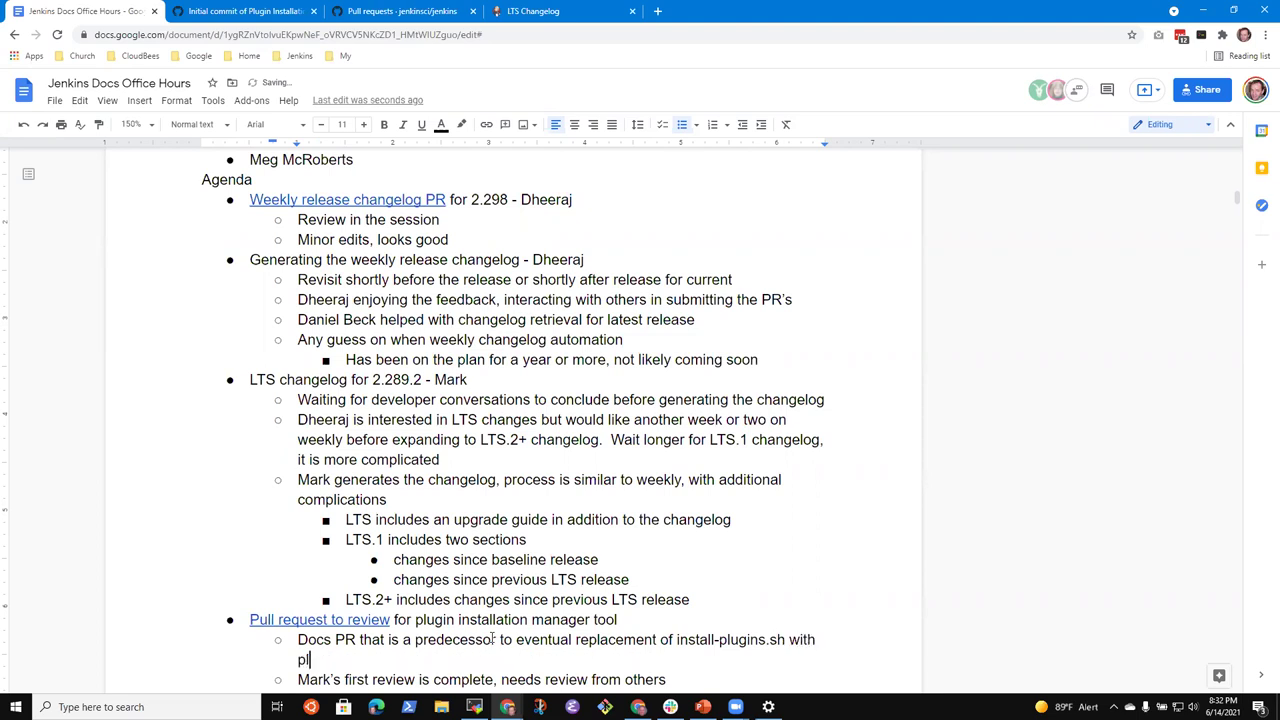
text(ugin installation )
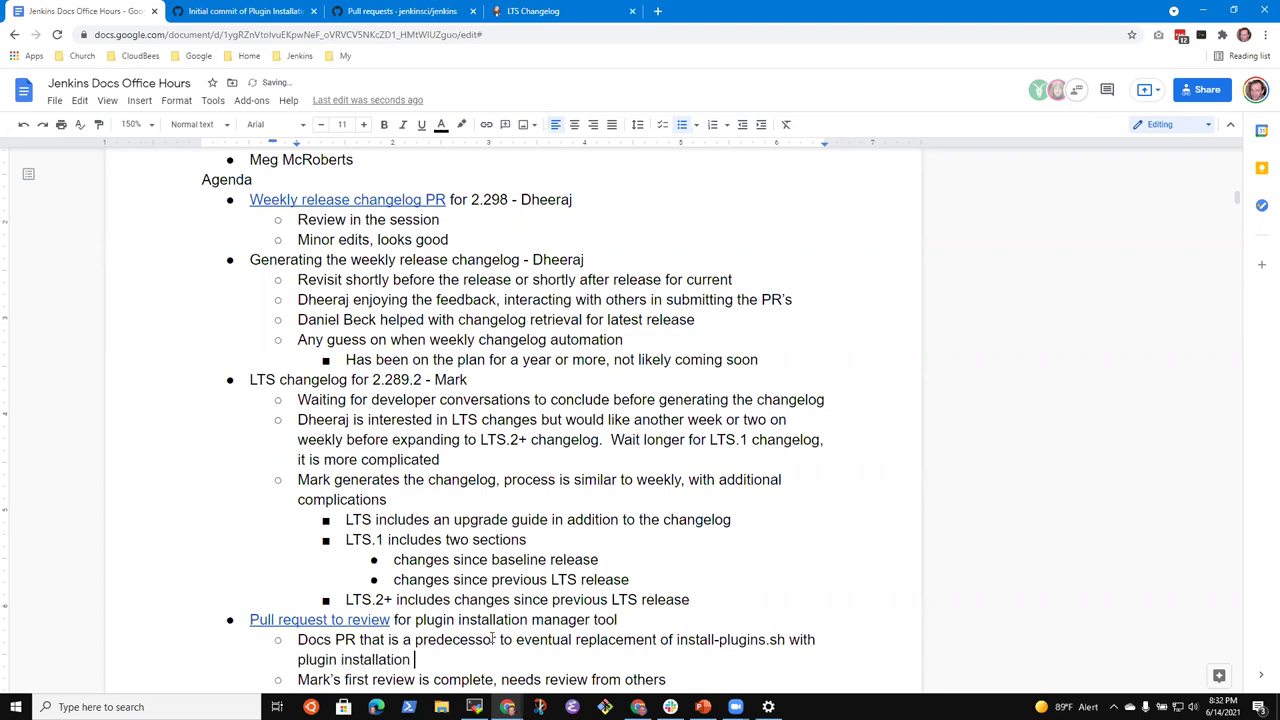
text(manager tool in)
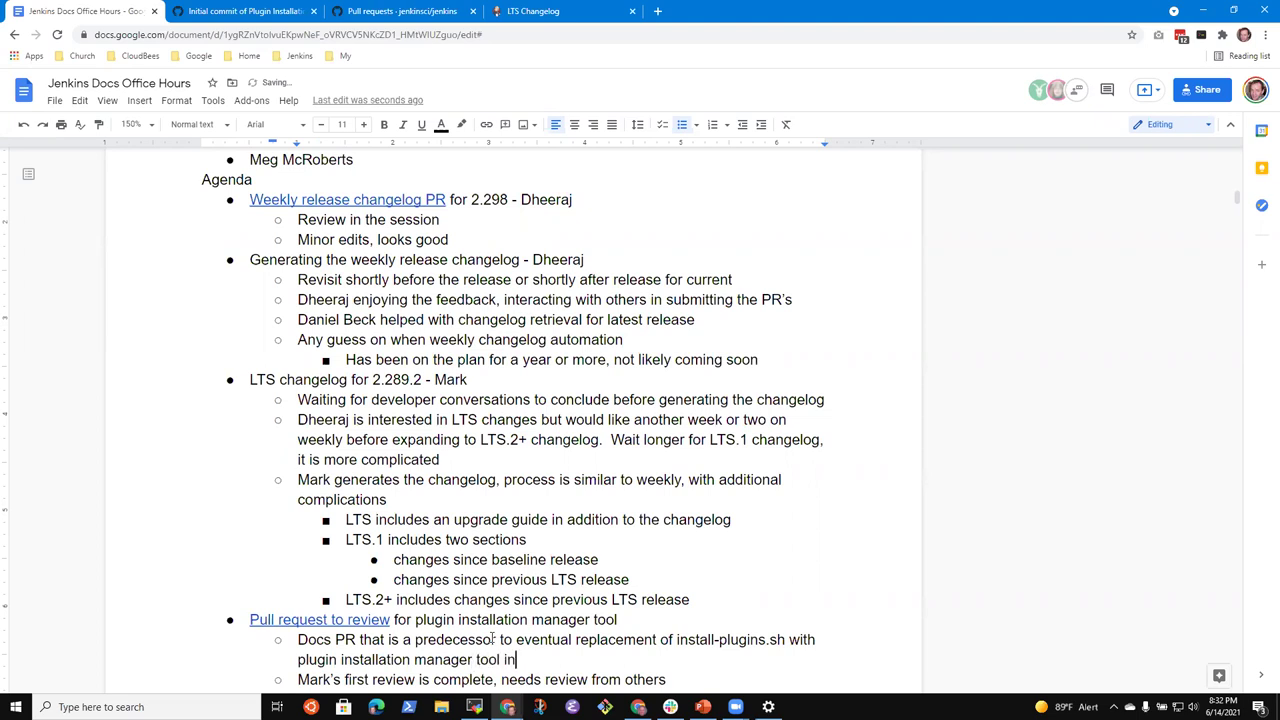
text( the Docker images)
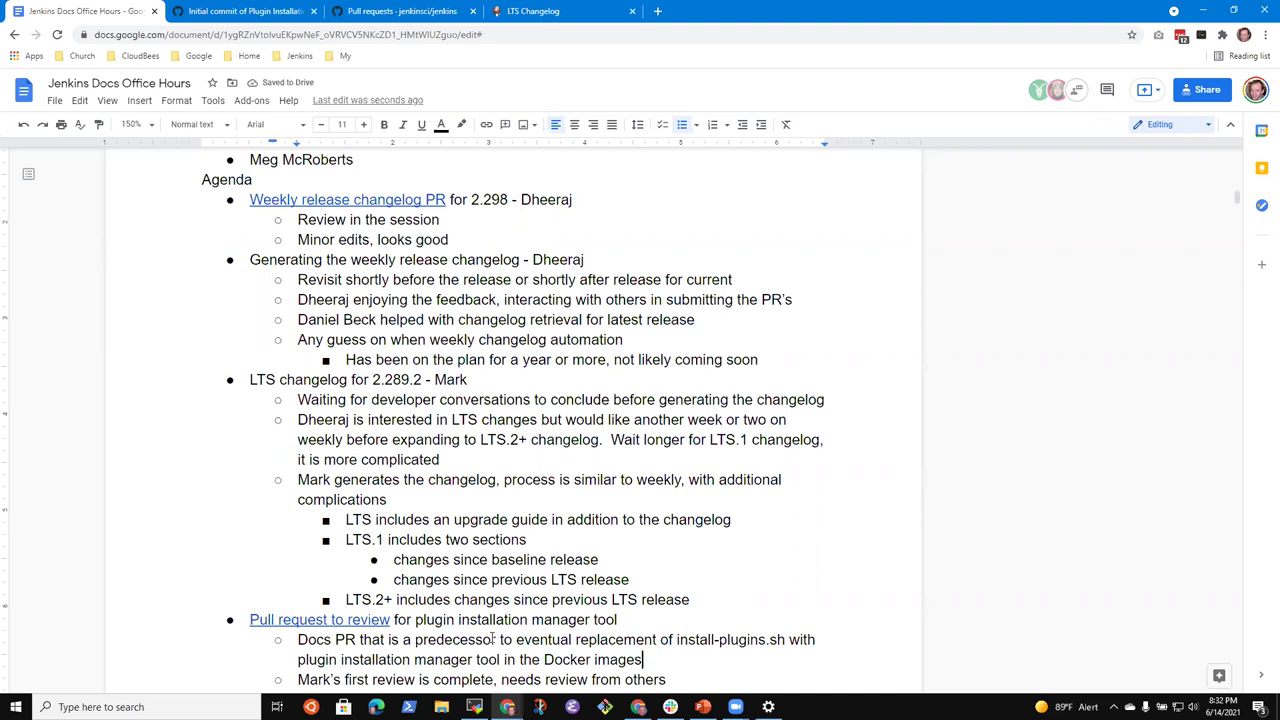
Step: Add a nested bullet under the Docs PR note that refers readers to the named contributor's pull request
key(Return)
key(Tab)
text(See Alex Earl's pull request)
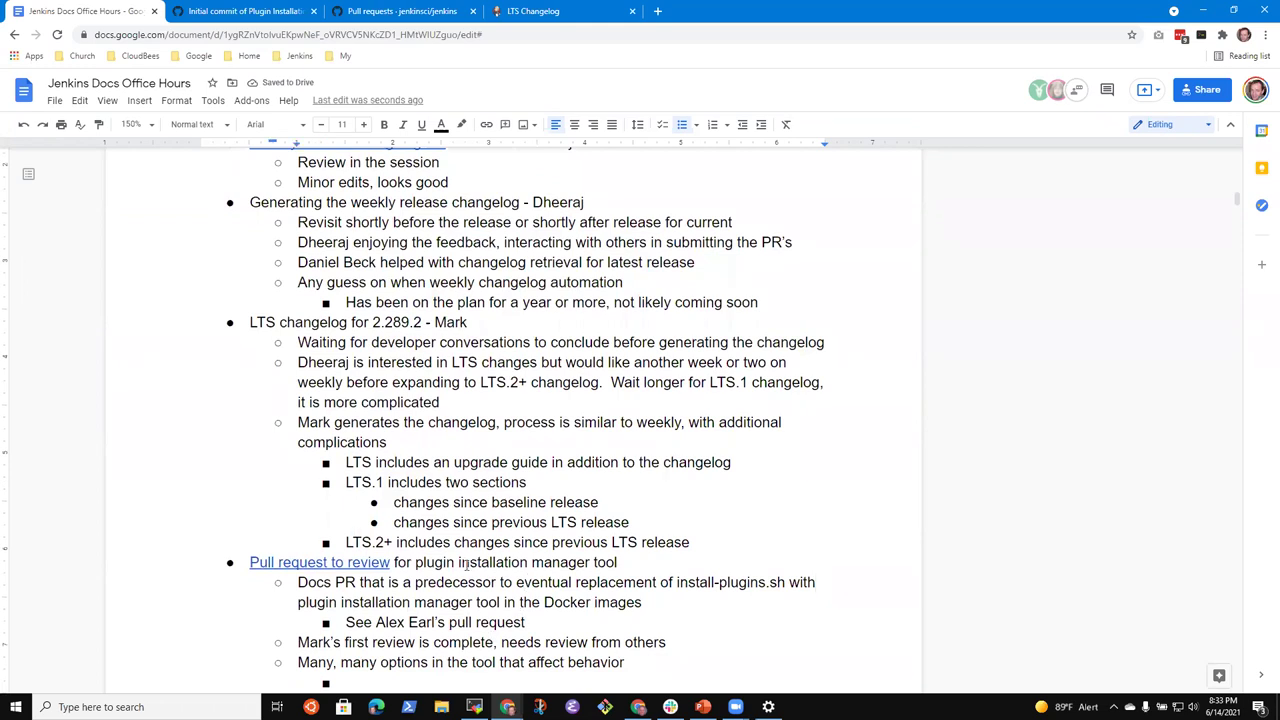
Step: Select the text "install-plugins.sh" in the Docs PR bullet
key(shift+Right)
key(shift+Right)
key(ctrl+shift+Left)
key(ctrl+shift+Left)
key(ctrl+shift+Left)
key(ctrl+shift+Right)
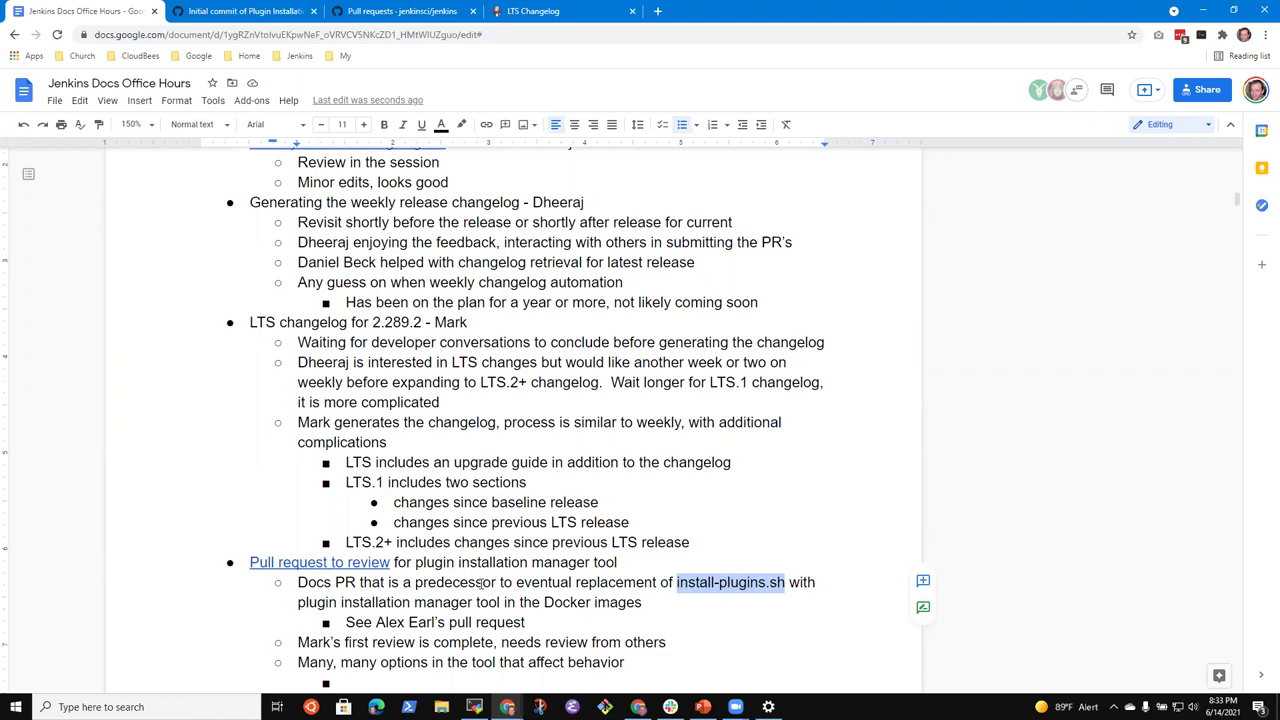
Step: Open the jenkinsci/docker pull request "Shim for install-plugins -> plugin-installation-manager-tool" in a new browser tab
click(228, 14)
right_click(228, 14)
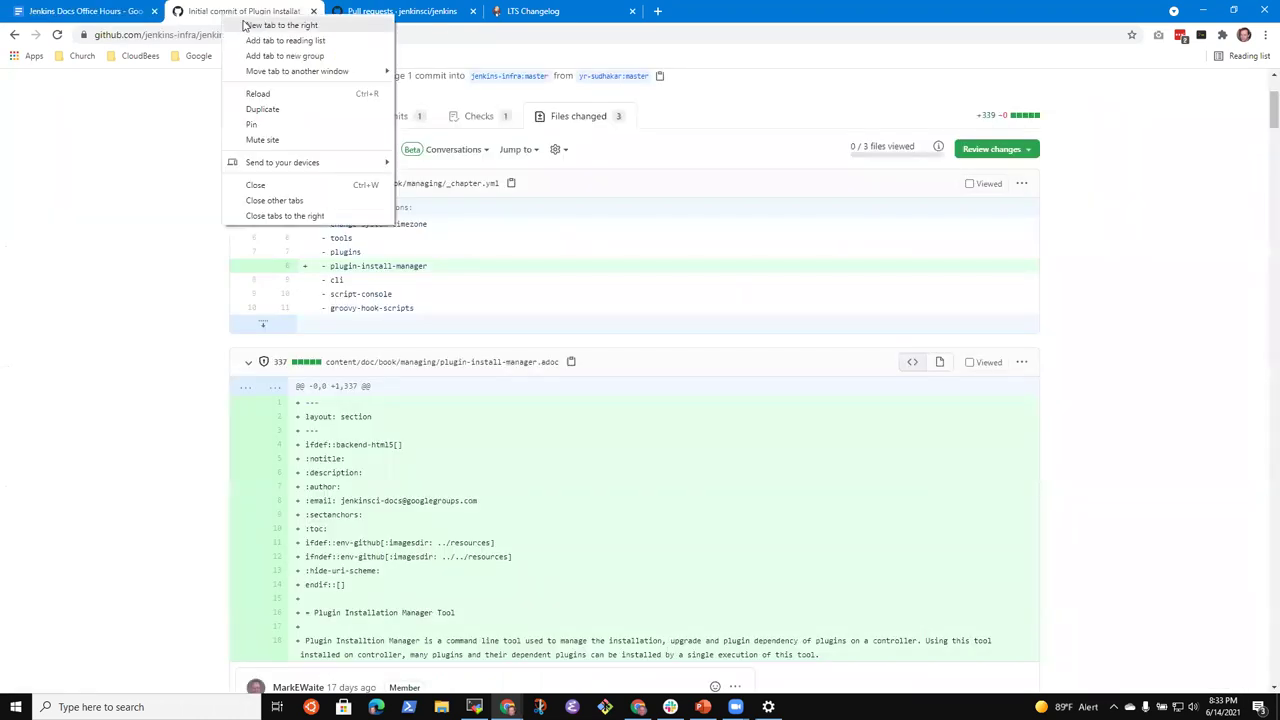
click(242, 27)
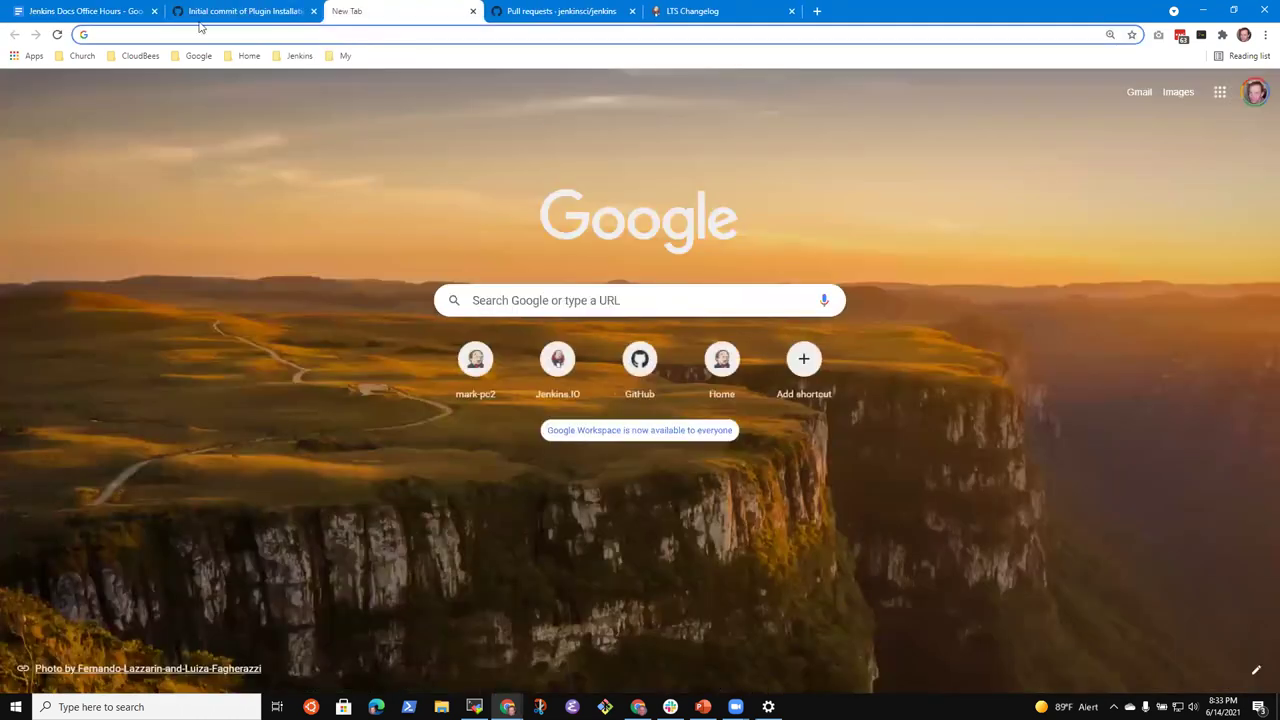
click(297, 60)
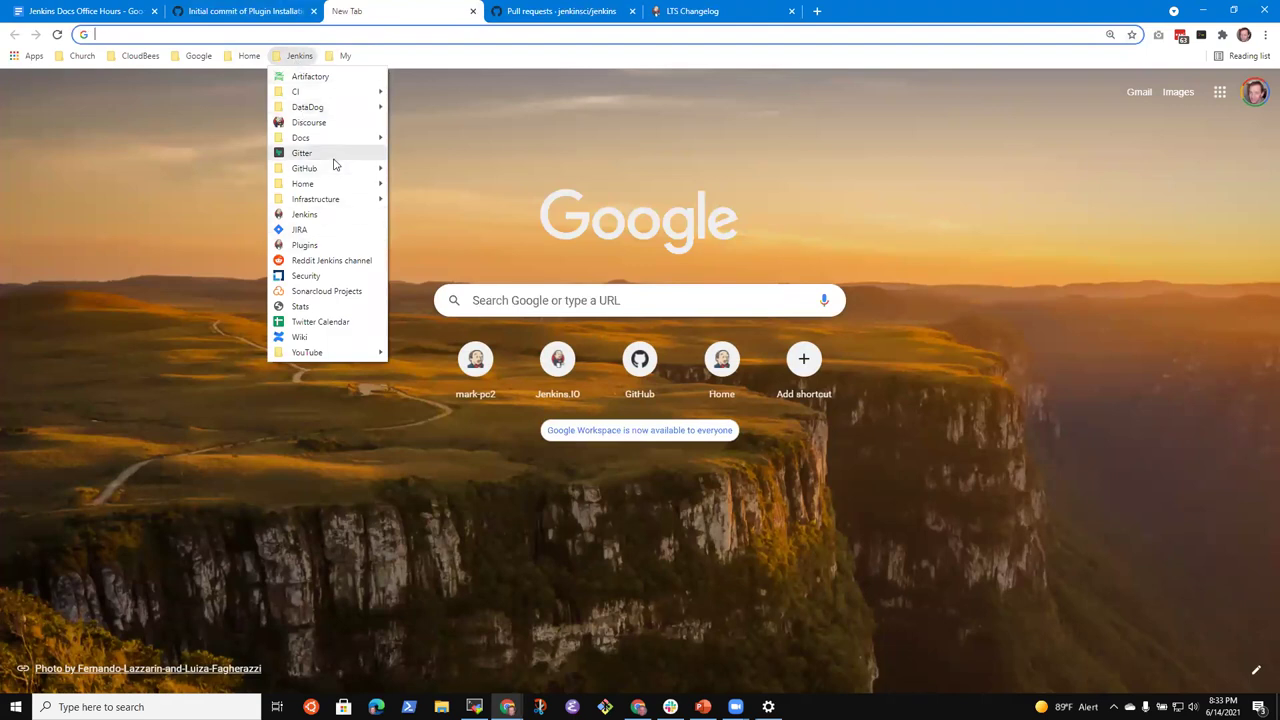
mouse_move(335, 170)
click(424, 184)
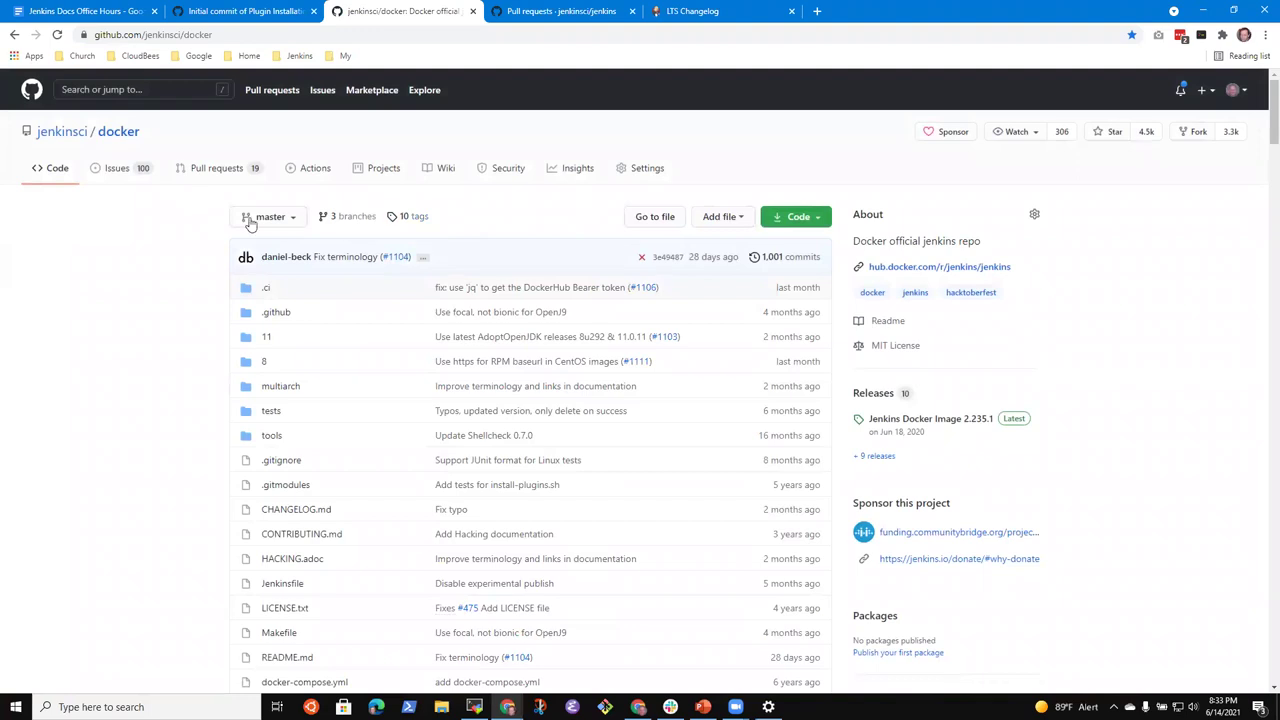
click(228, 170)
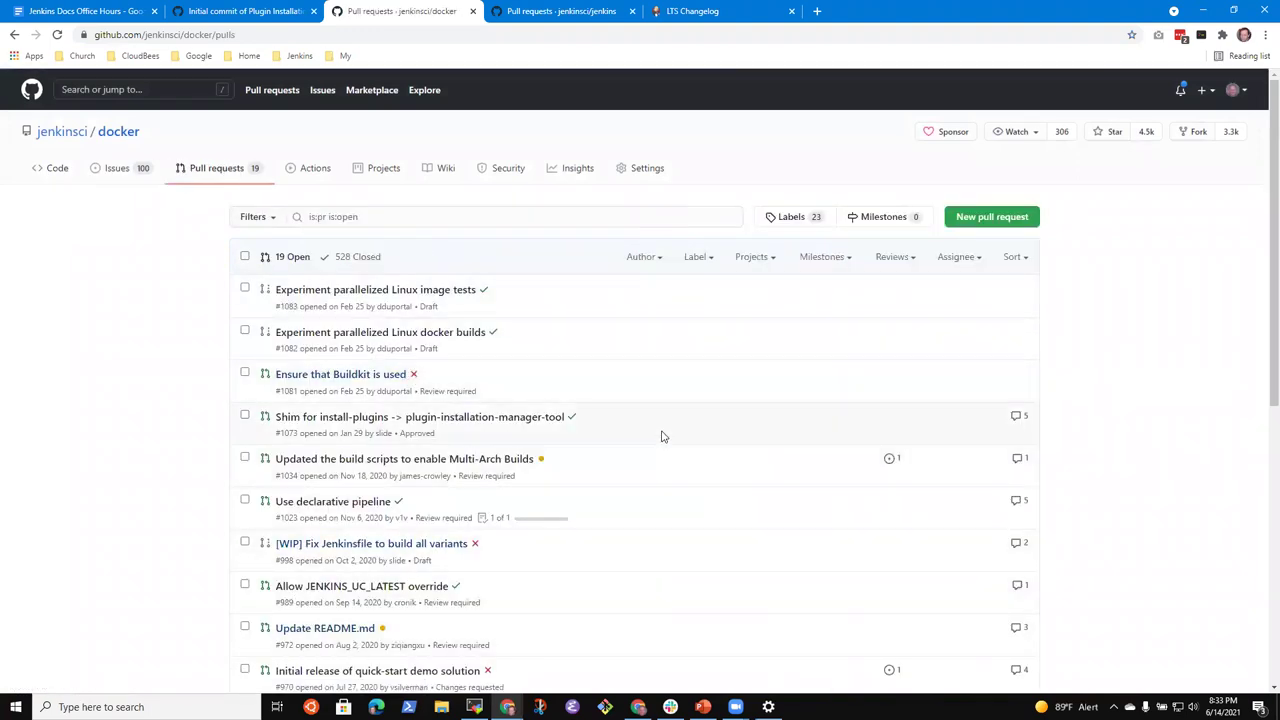
click(454, 423)
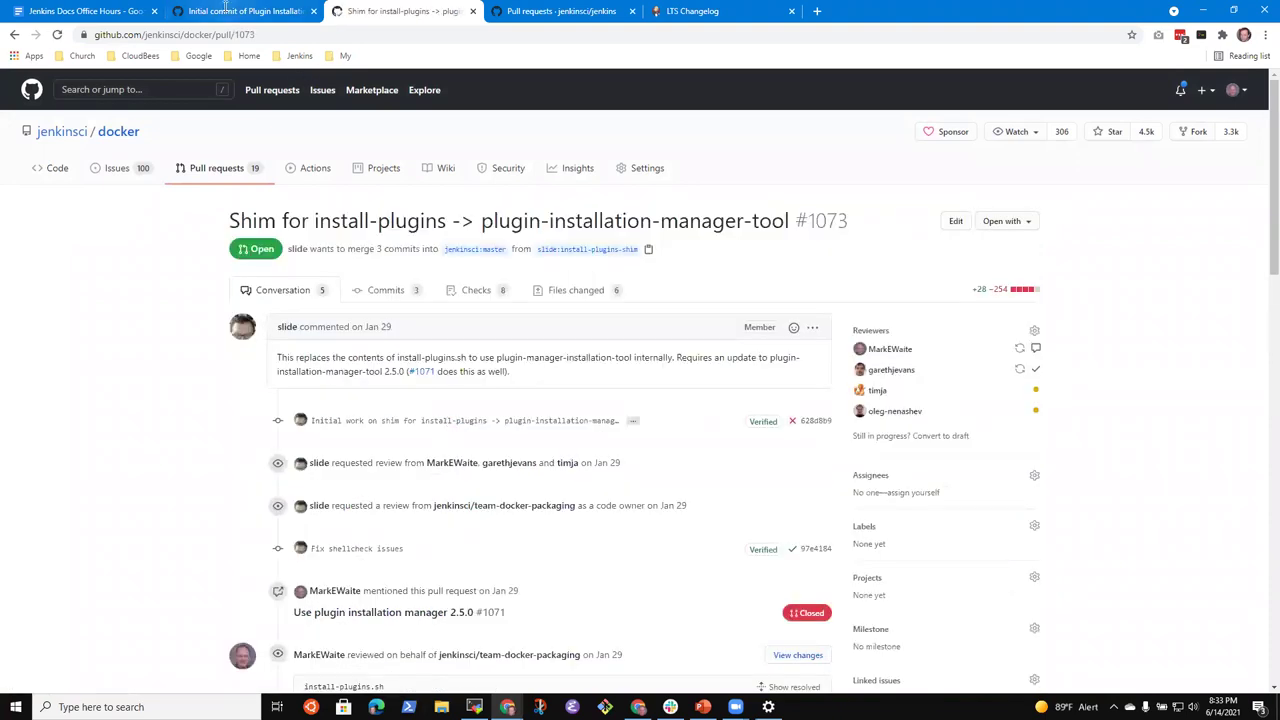
Step: Copy the web address of jenkinsci/docker pull request #1073 and return to the Jenkins Docs Office Hours notes
click(258, 34)
key(ctrl+c)
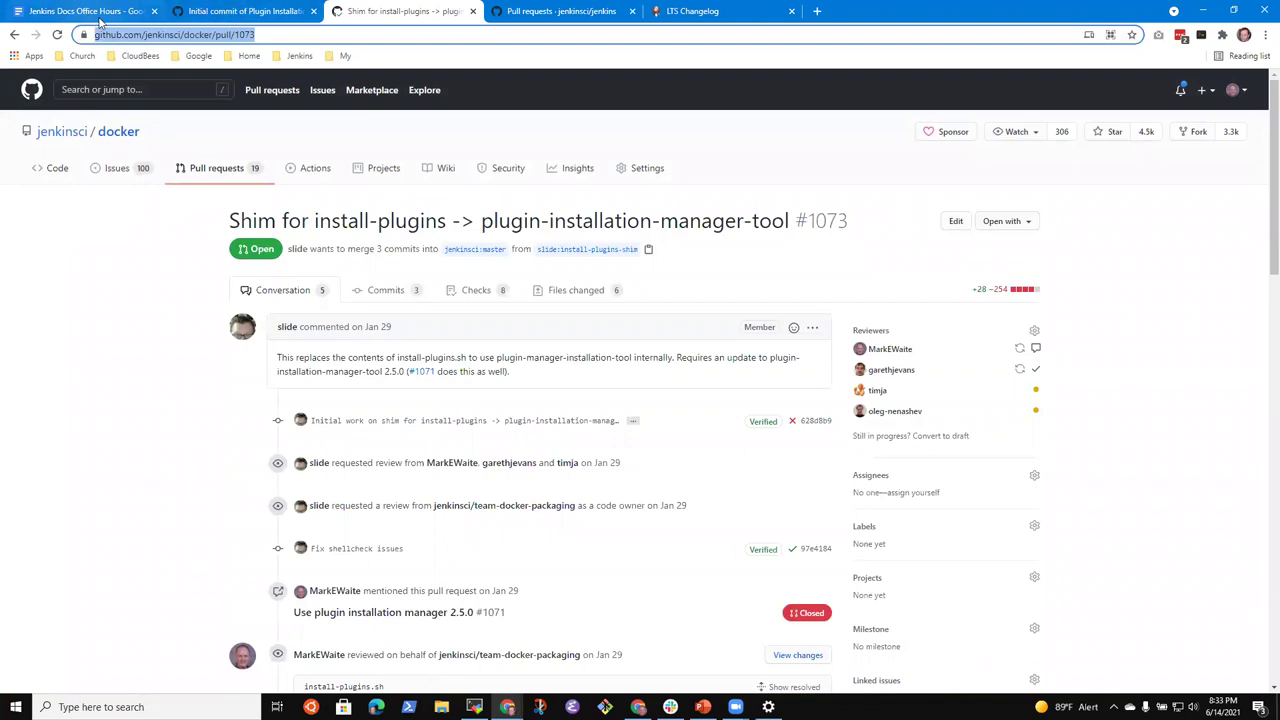
click(199, 11)
click(96, 11)
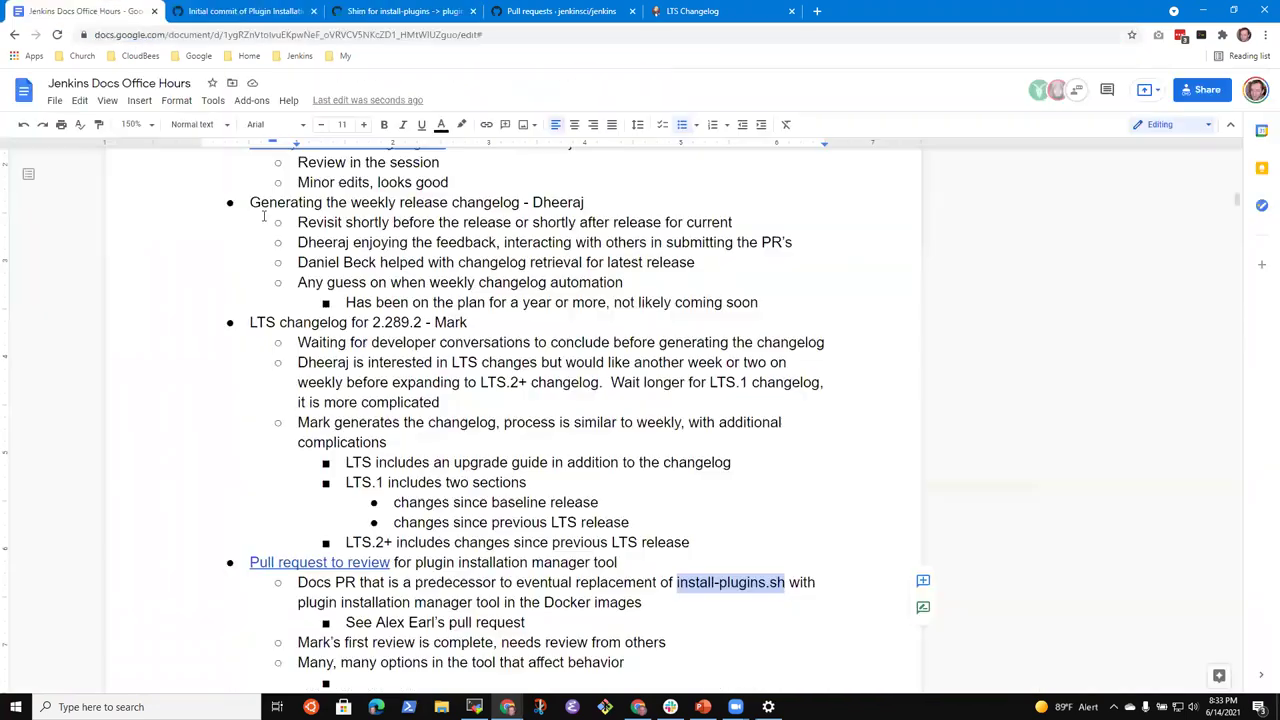
key(ctrl+Left)
key(ctrl+Left)
key(ctrl+Left)
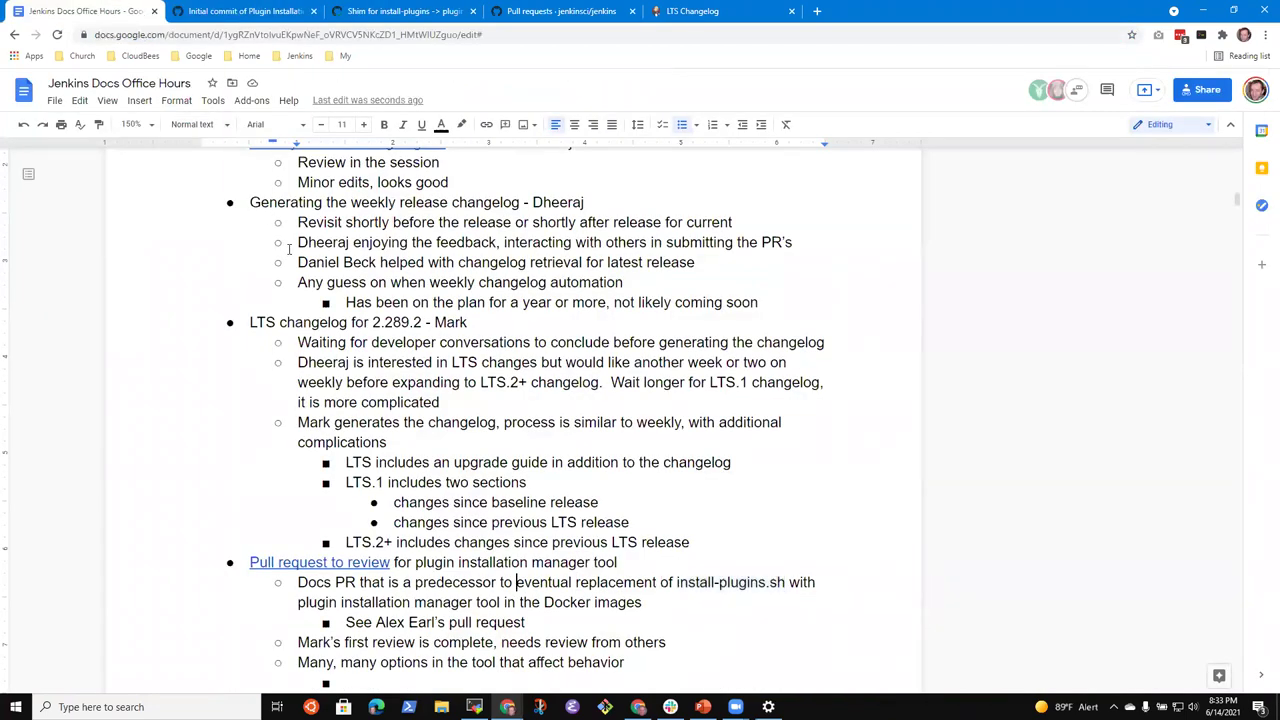
key(ctrl+shift+Right)
key(ctrl+shift+Right)
key(ctrl+shift+Right)
key(ctrl+shift+Right)
key(ctrl+shift+Right)
key(ctrl+shift+Right)
key(ctrl+shift+Right)
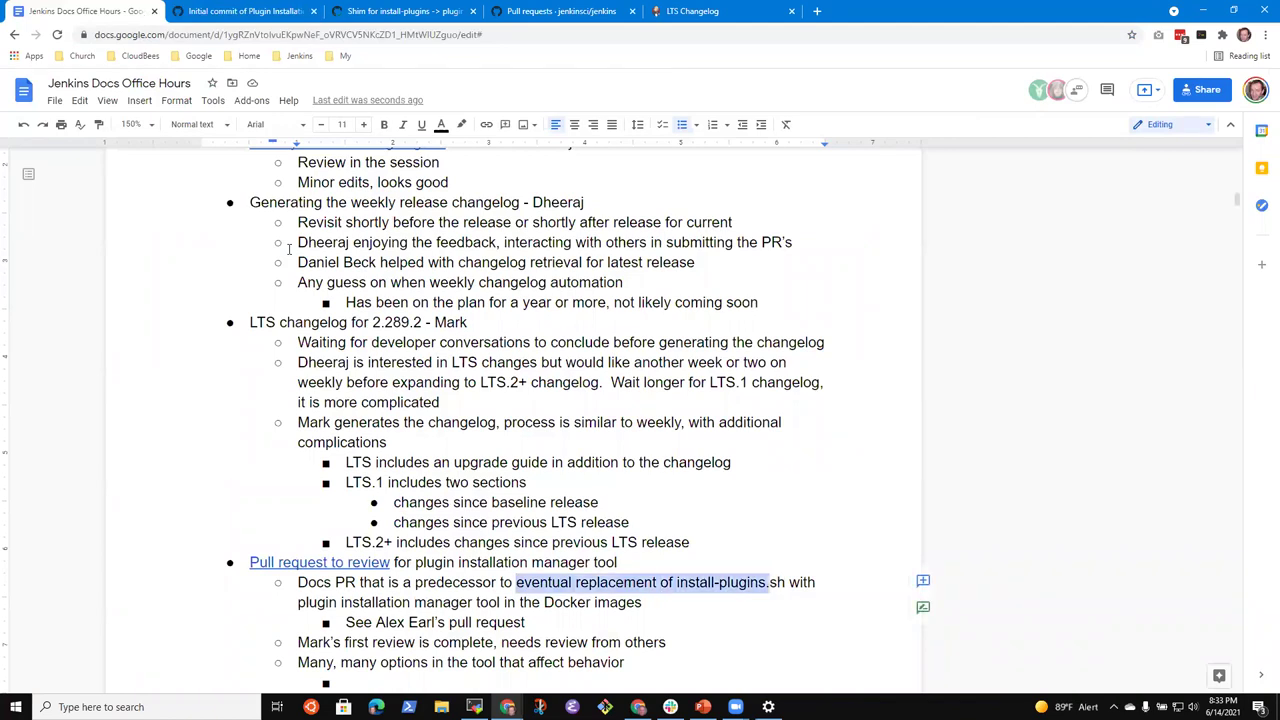
key(shift+Left)
key(ctrl+k)
key(ctrl+v)
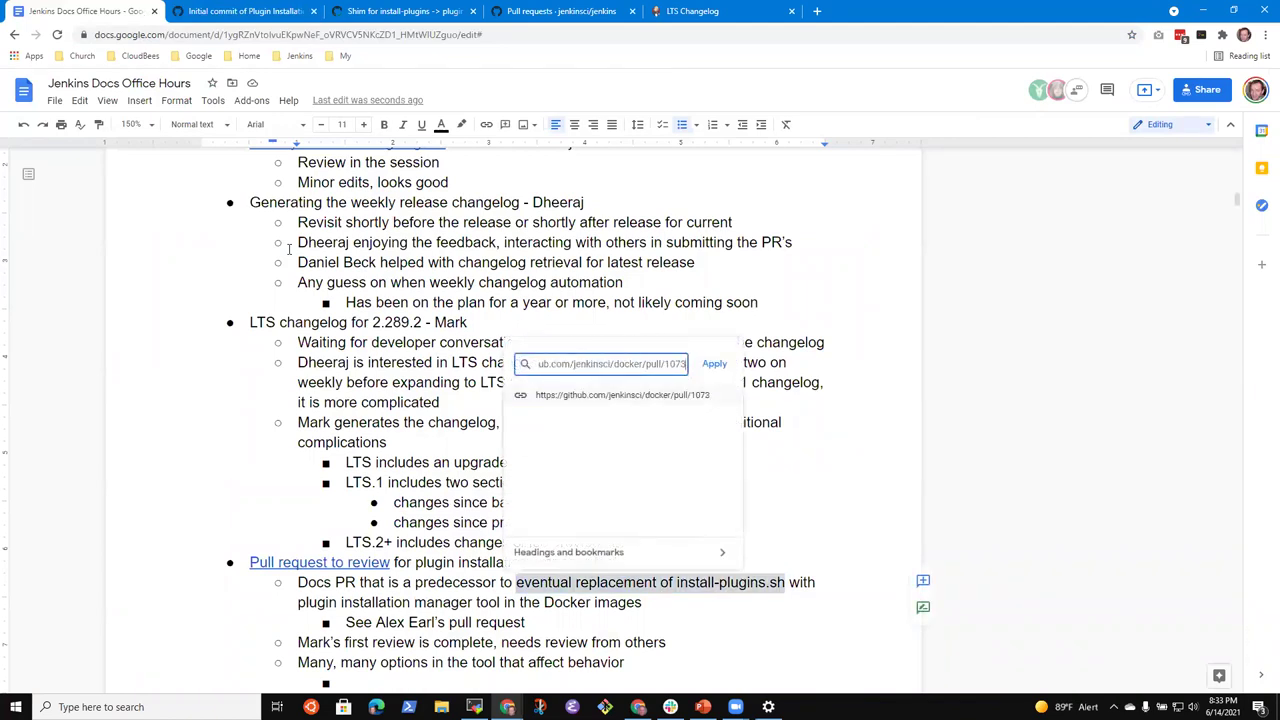
key(Return)
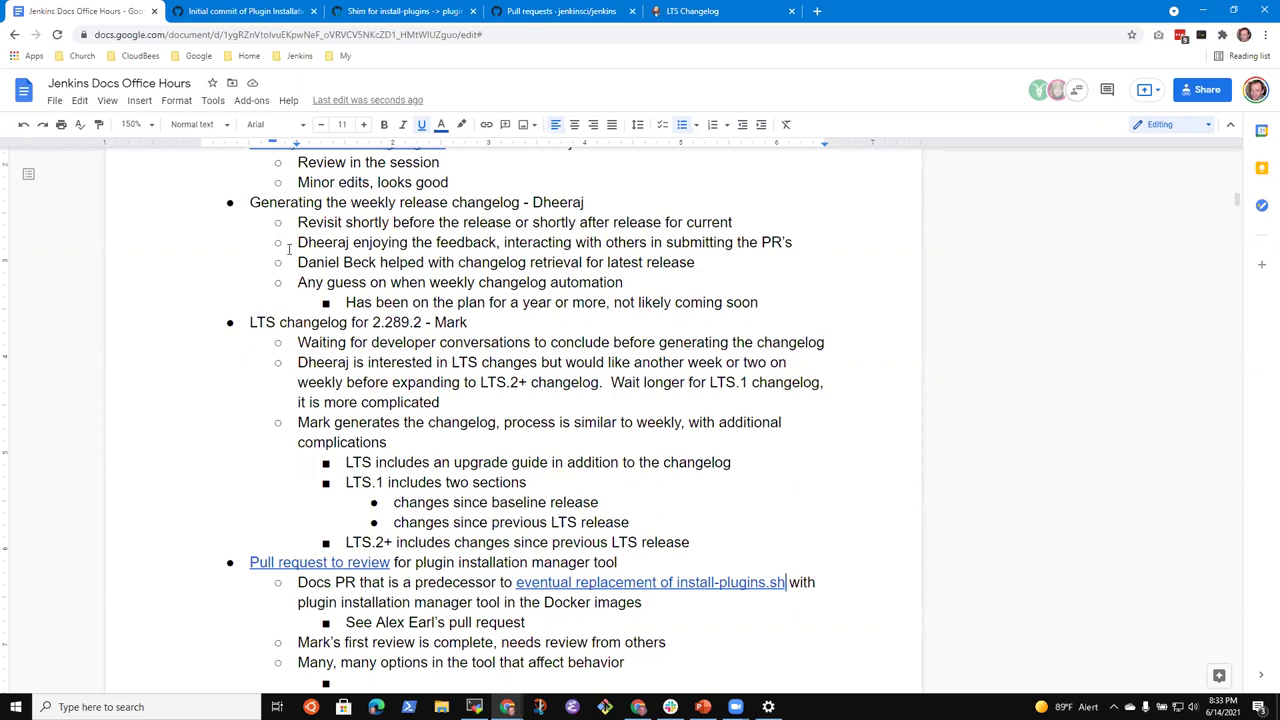
key(ctrl+z)
key(Down)
key(Down)
key(ctrl+shift+Left)
key(ctrl+shift+Left)
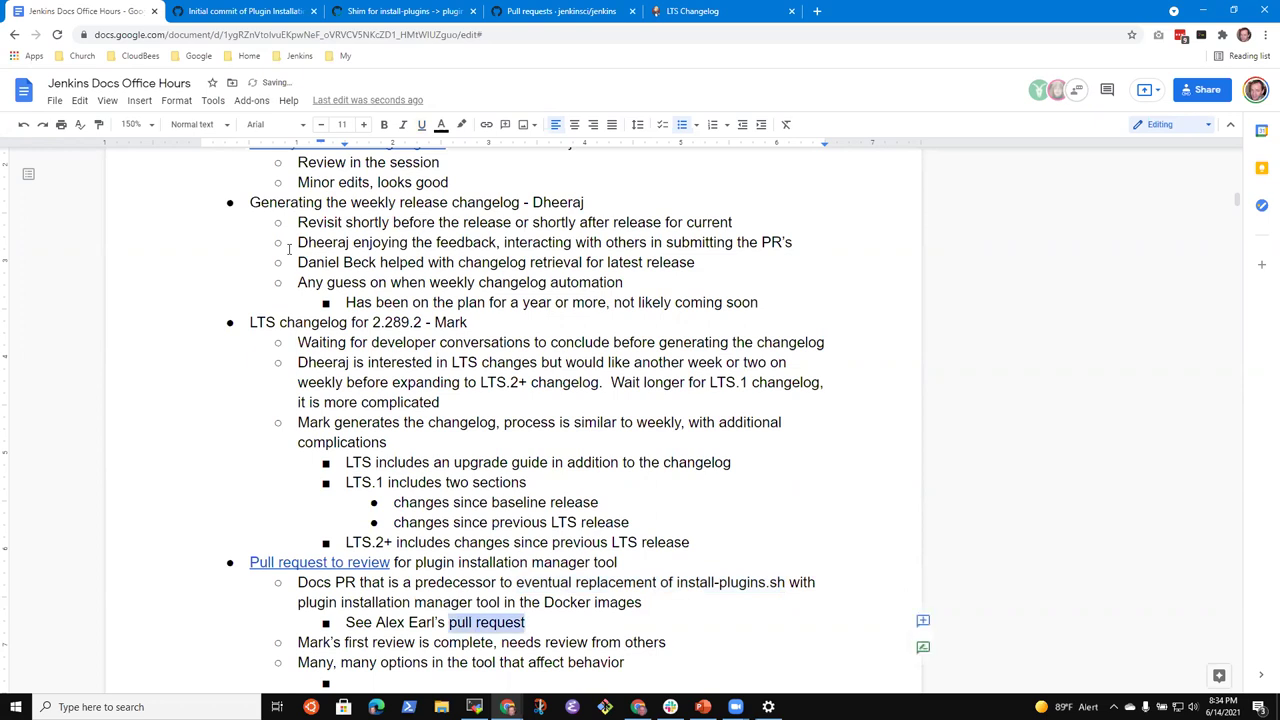
key(ctrl+k)
key(ctrl+v)
key(Return)
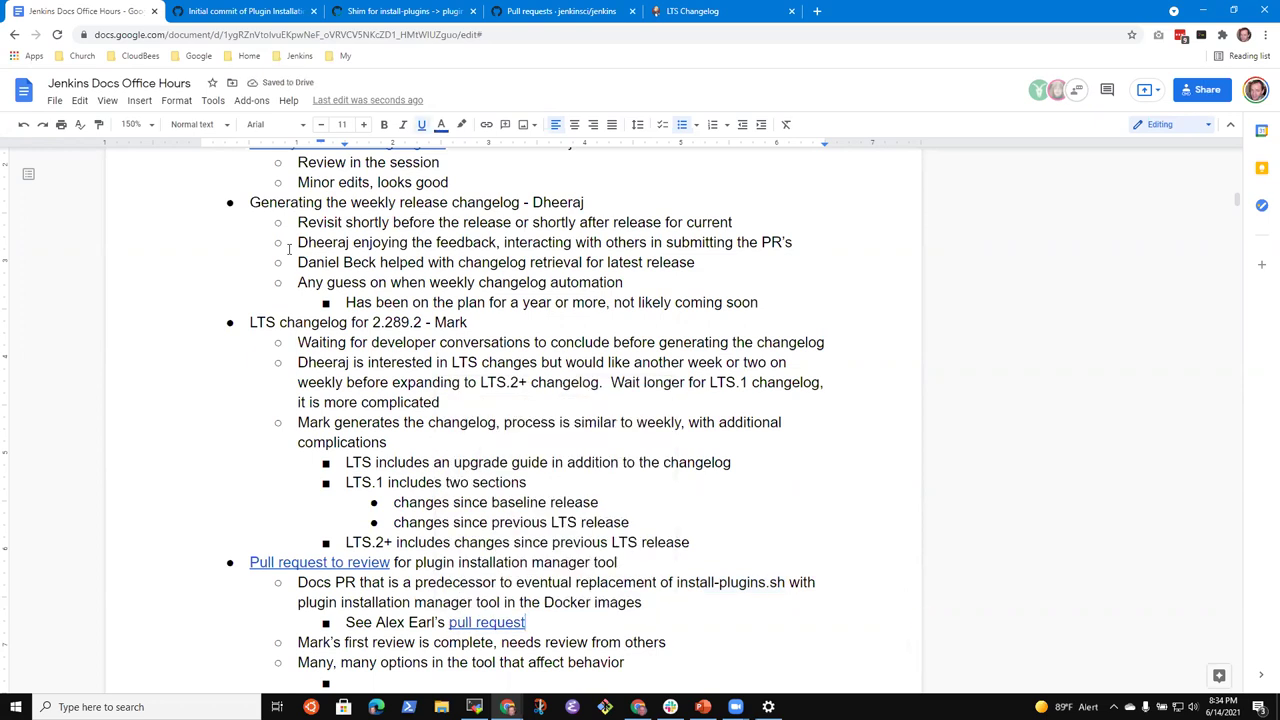
Step: Insert "PR 1073" before the linked words "pull request" in the sub-bullet
key(ctrl+Left)
key(ctrl+Left)
text(PR )
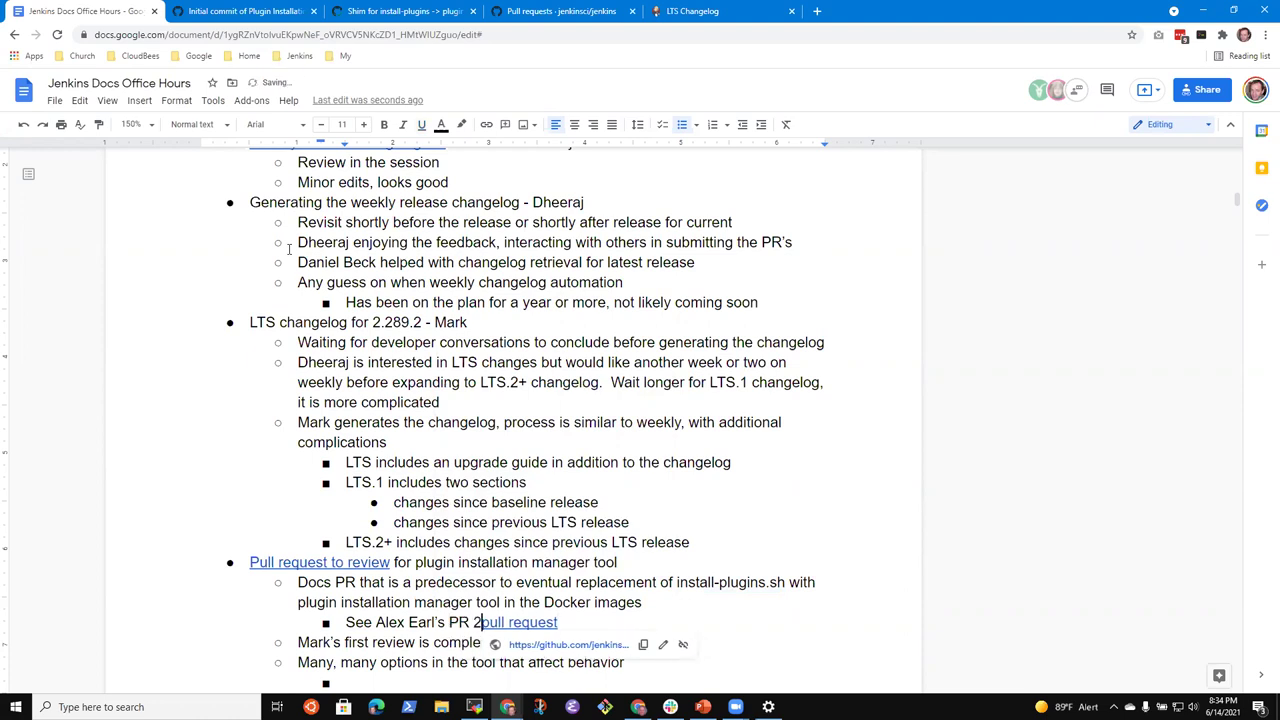
text(2017)
key(ctrl+shift+Left)
key(ctrl+Left)
key(ctrl+shift+Right)
key(ctrl+shift+Right)
key(Left)
key(ctrl+Right)
key(ctrl+Right)
key(ctrl+shift+Left)
text(107)
key(F11)
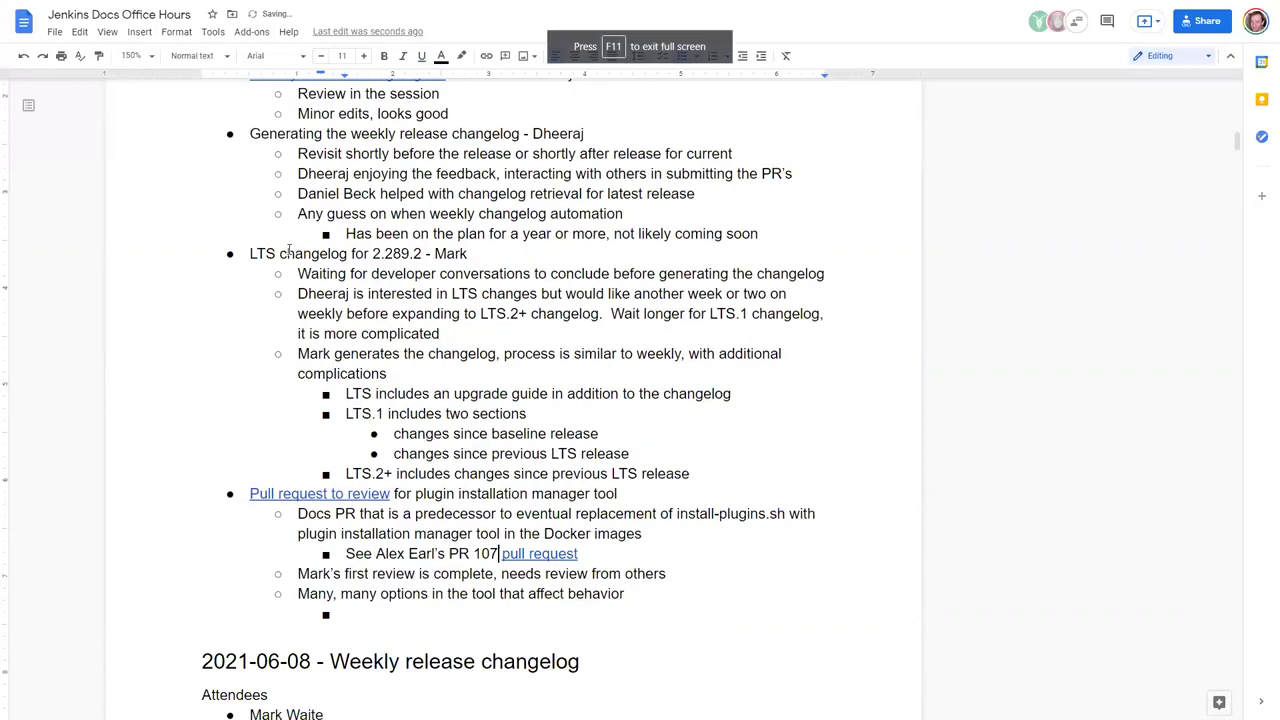
key(F11)
text(3)
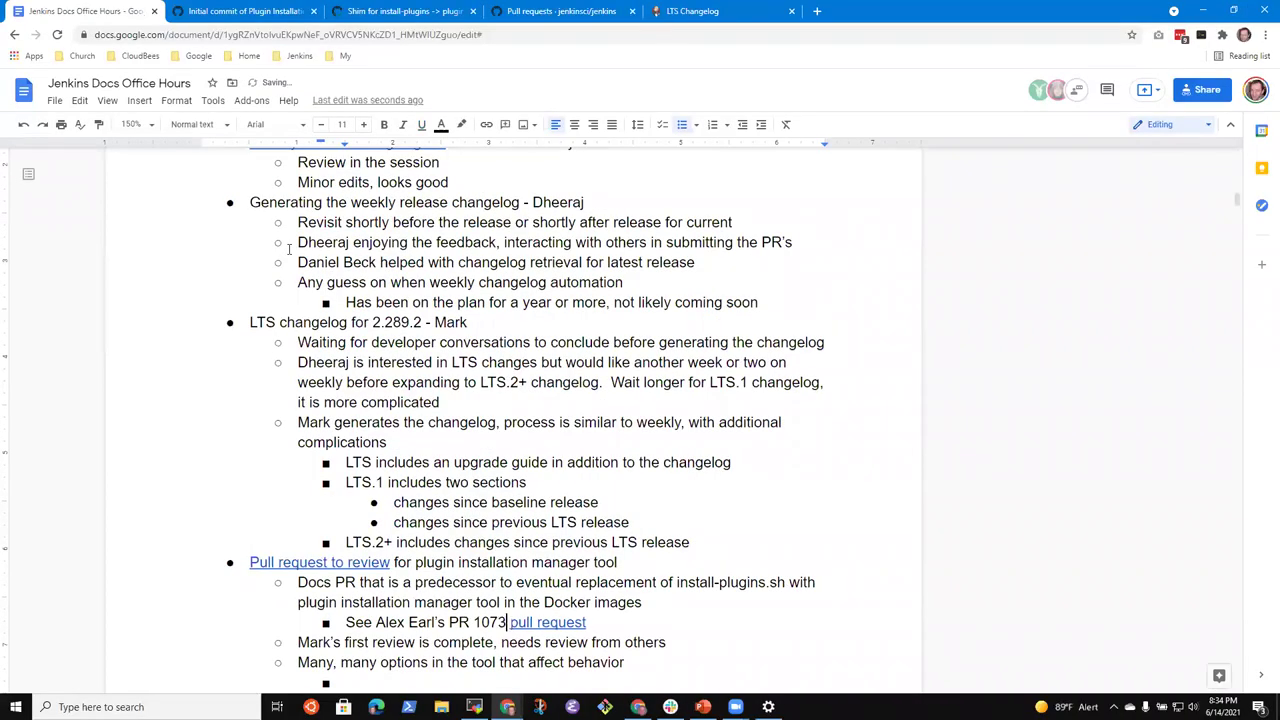
Step: Extend the docker pull request hyperlink to cover the whole phrase "PR 1073 pull request"
key(ctrl+Left)
key(ctrl+Left)
key(shift+End)
key(ctrl+k)
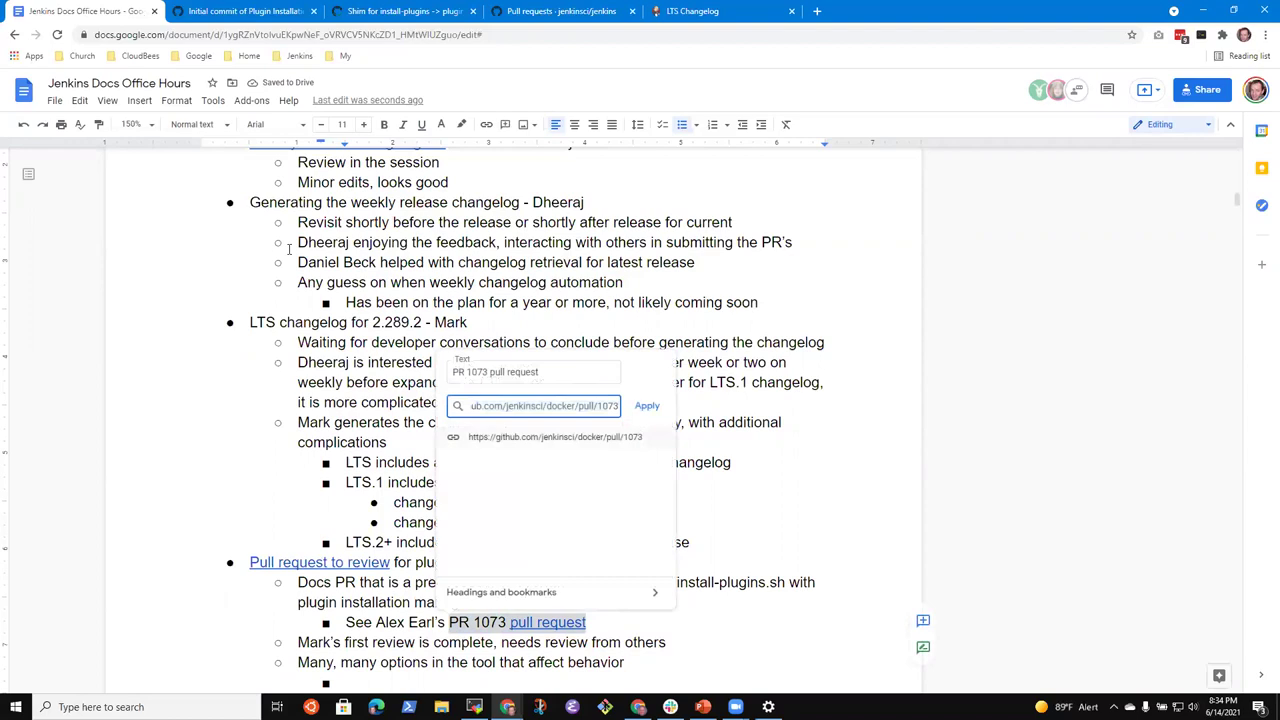
key(Return)
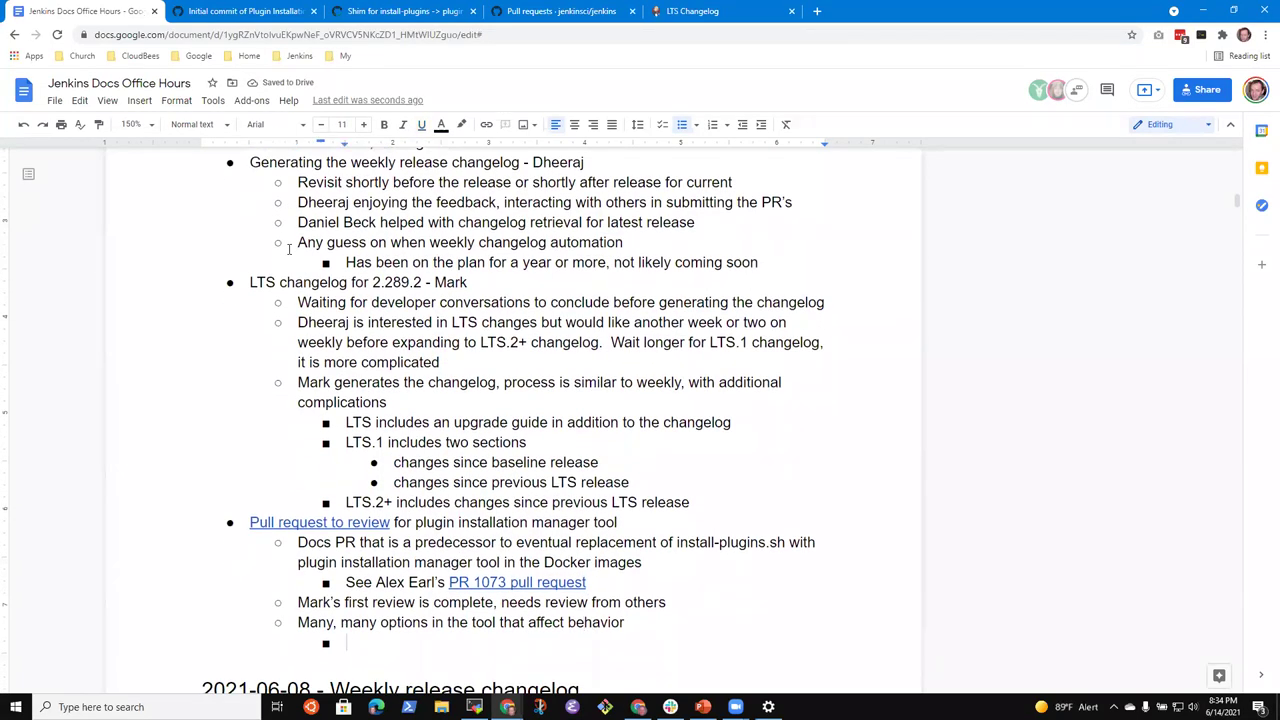
Step: Write "Need to assure we've identified the use cases and described them well" in the empty sub-bullet about the tool's options
text(Need to assure )
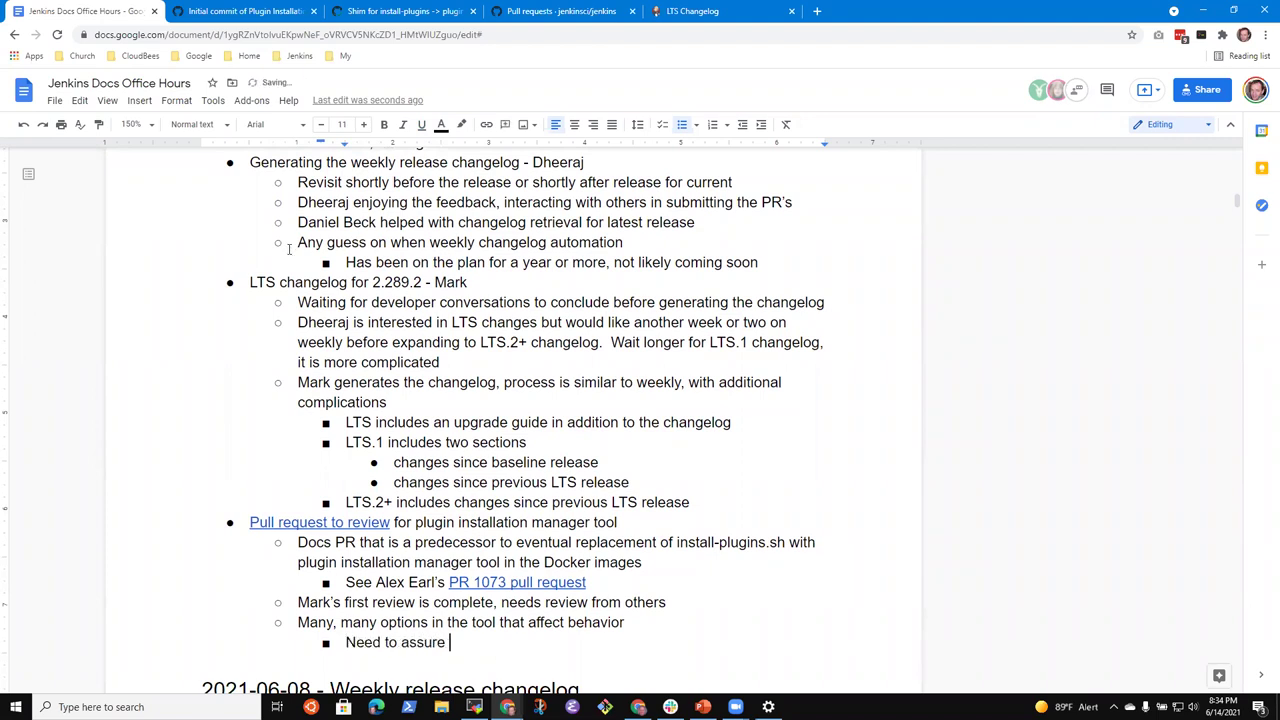
text(we've id)
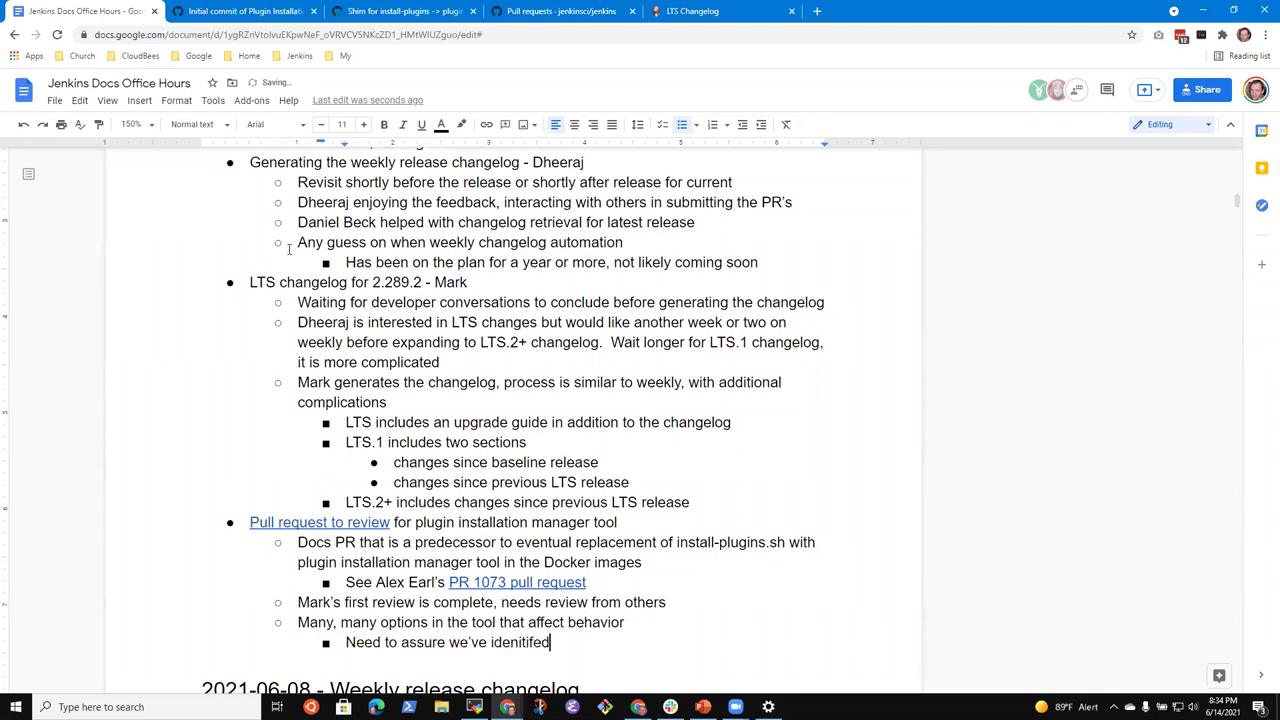
text(entified the use case)
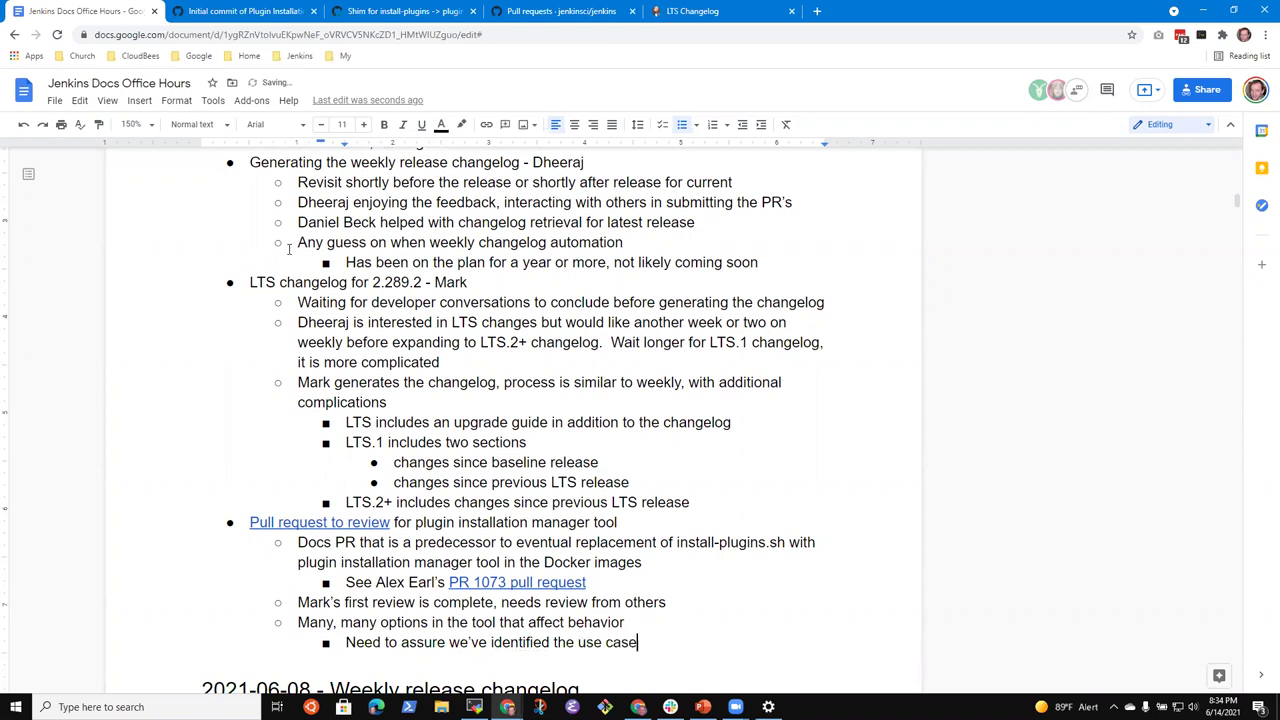
text(s and described them well)
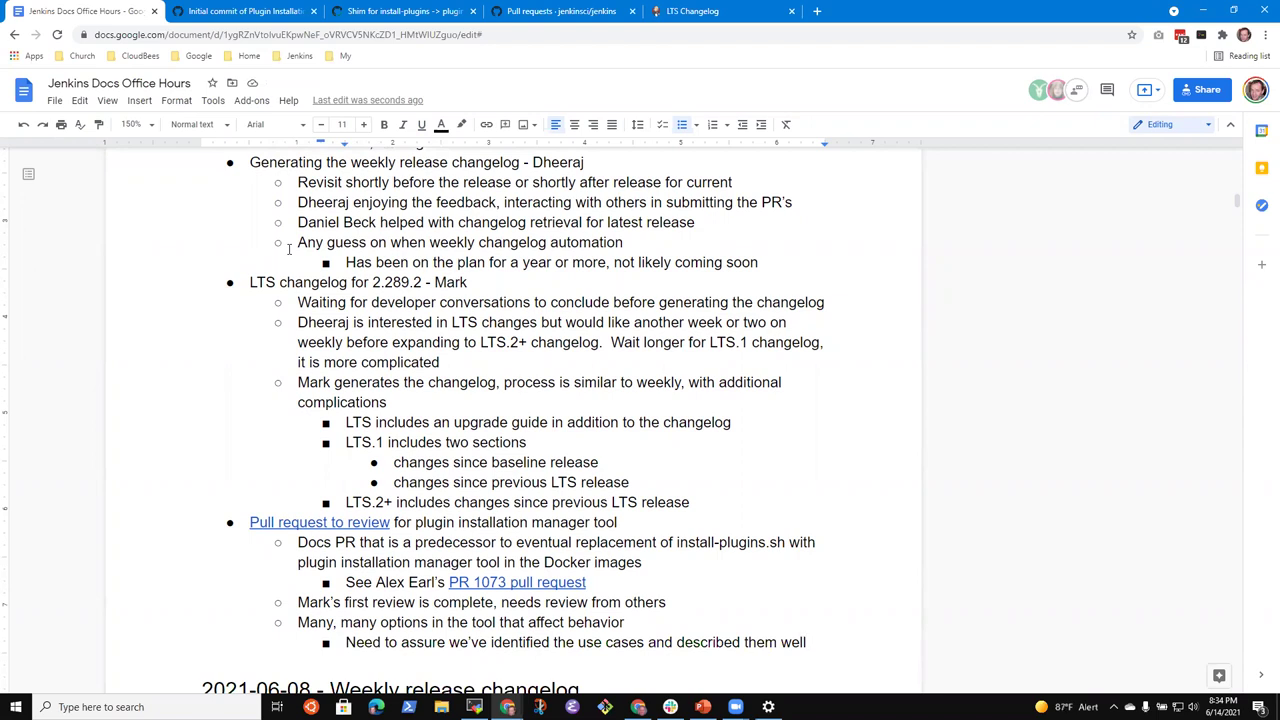
Step: Add a top-level bullet "Contributor Summit -" followed by the presenter's first name, and start an indented bullet beneath it
key(Return)
key(shift+Tab)
key(shift+Tab)
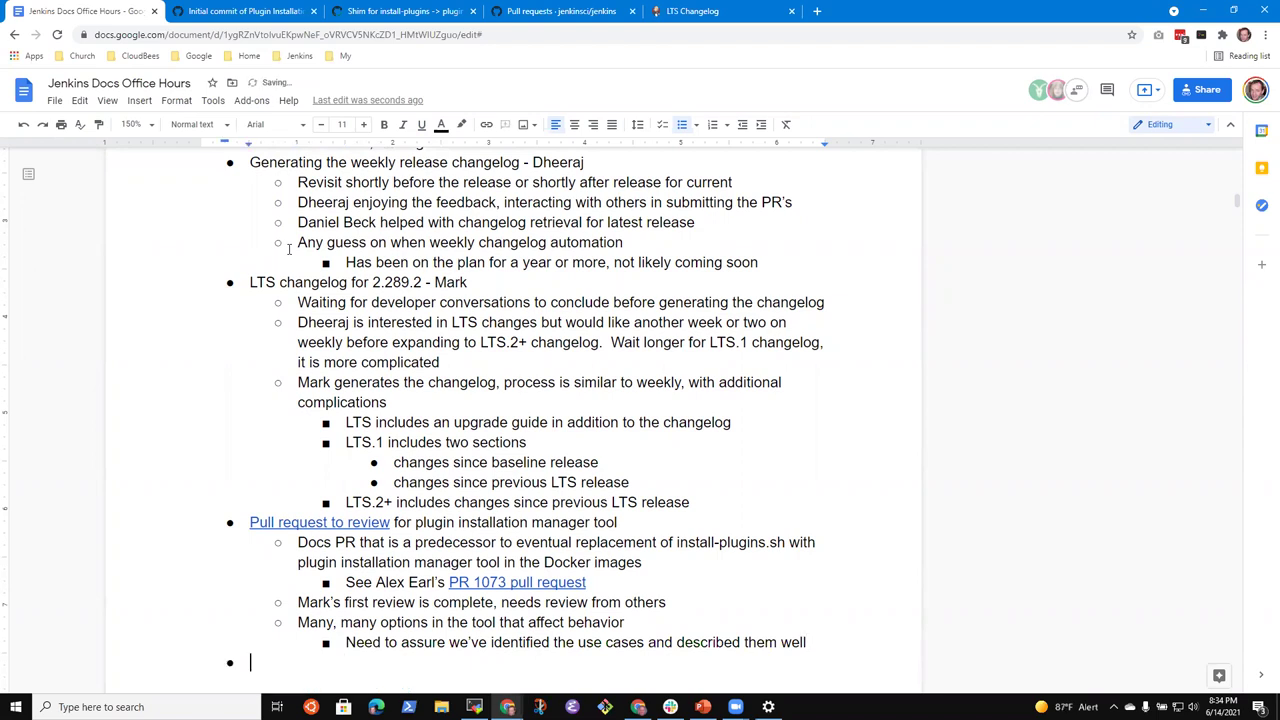
text(Contributor Summit)
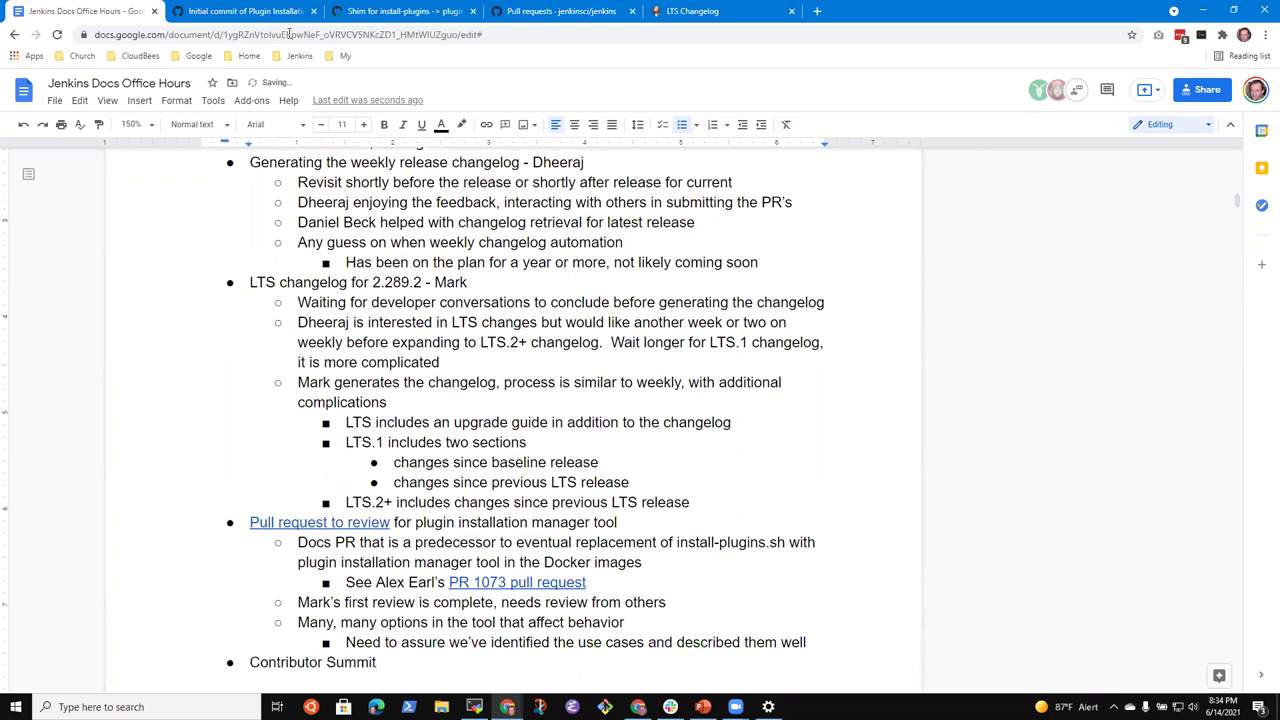
scroll(487, 278, down, 3)
text(- )
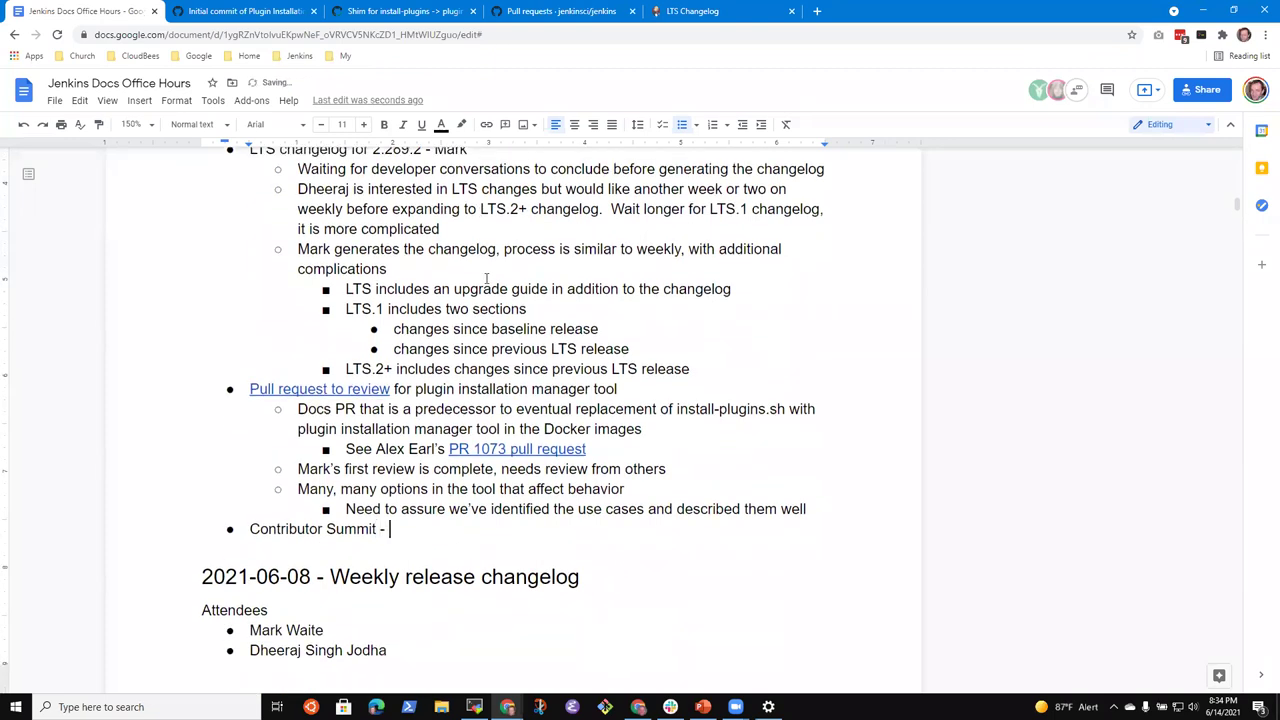
text(Dheeraj)
key(Return)
key(Tab)
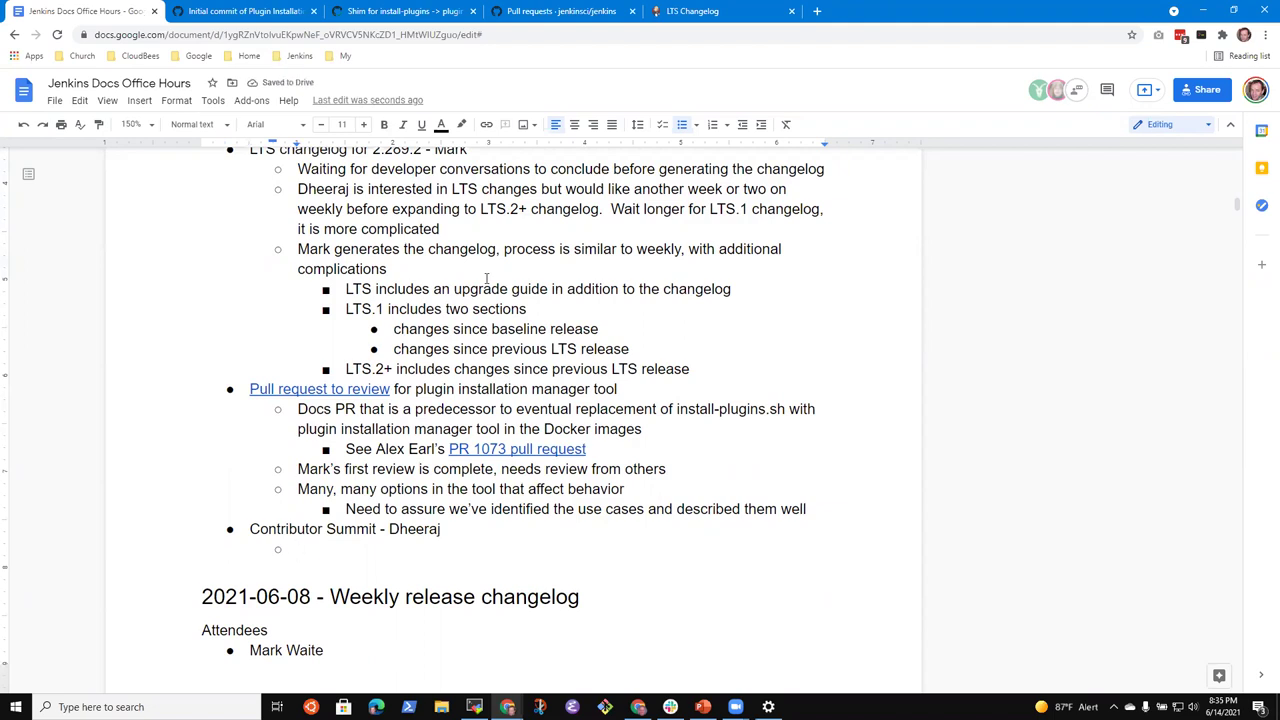
Step: Insert the date "June 25" after "Contributor Summit" in the new agenda heading and return to the empty sub-bullet
key(Up)
key(ctrl+Right)
key(ctrl+Right)
text(June )
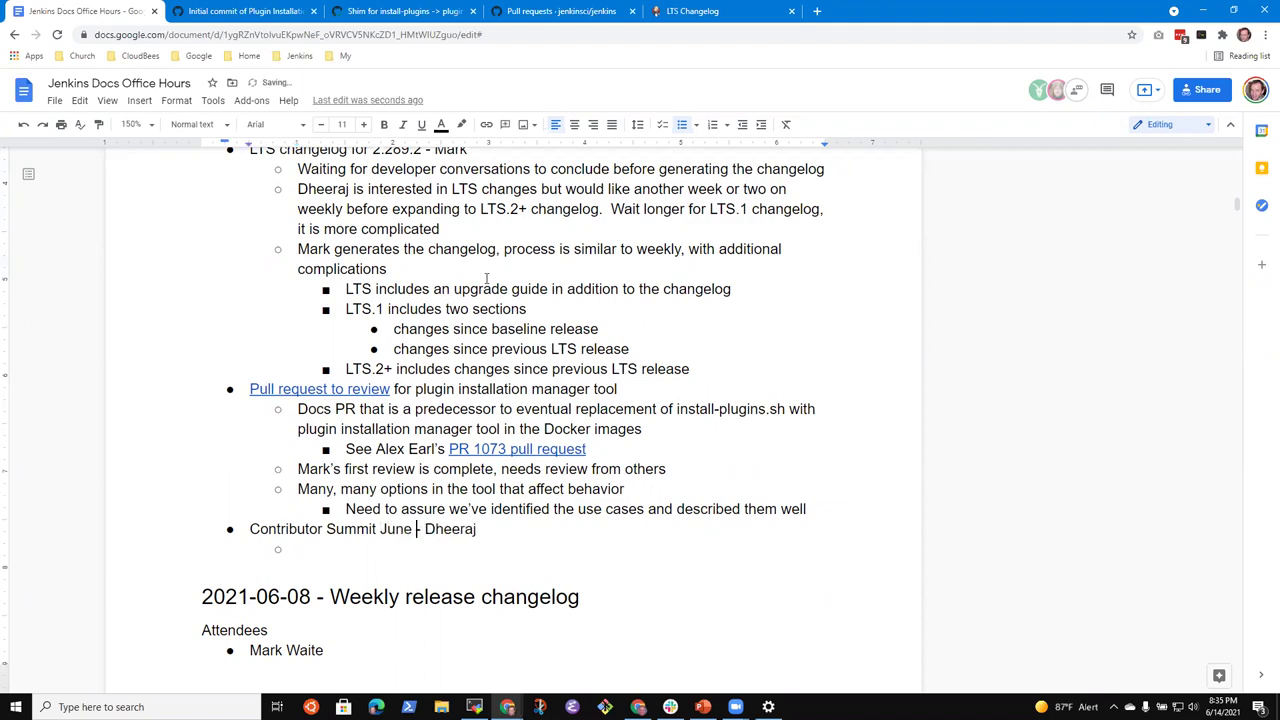
text(25)
key(Down)
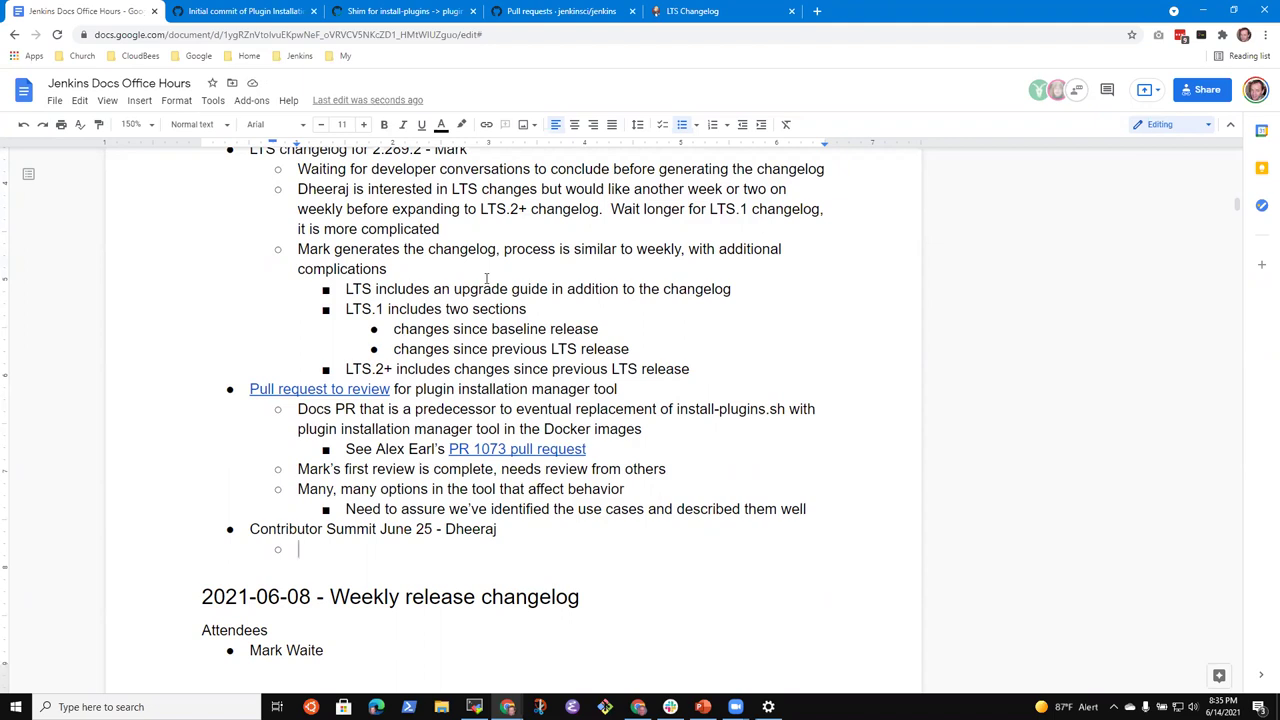
Step: Write the sub-bullet "Involving users with ReactJS skills and other Javascript skills" under Contributor Summit
text(Involving users with ReactJS skills)
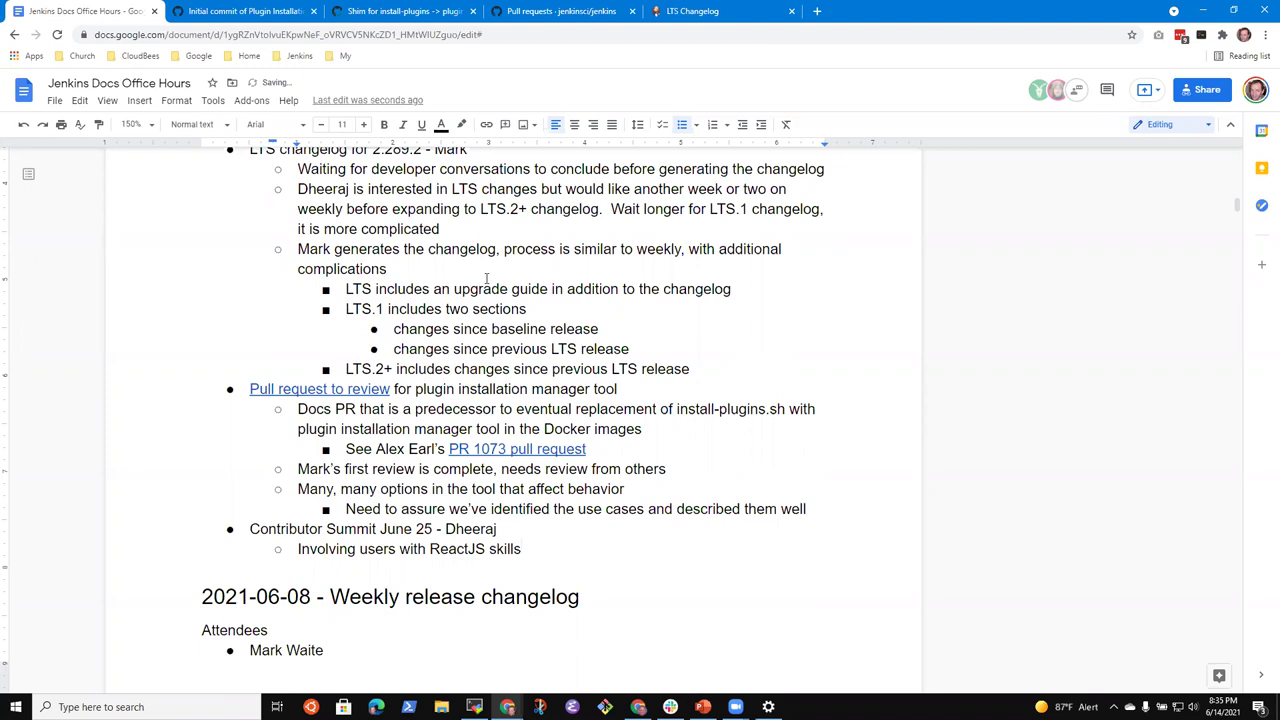
text( and Javascript)
key(ctrl+Left)
text(oother)
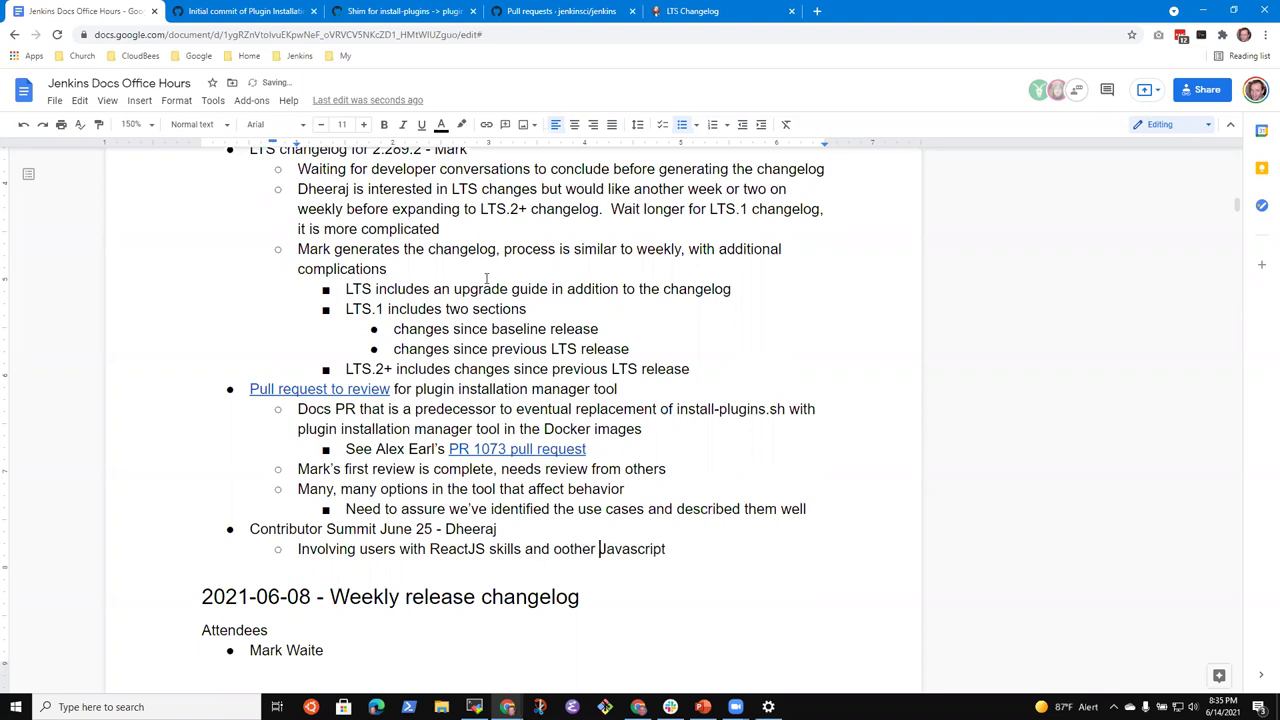
key(ctrl+shift+Left)
text(other)
key(End)
text(skills)
Step: Add the sub-bullet "Do we have a specific list or location of areas that need Javascript help" and start a nested bullet below it
key(Return)
text(Do we have )
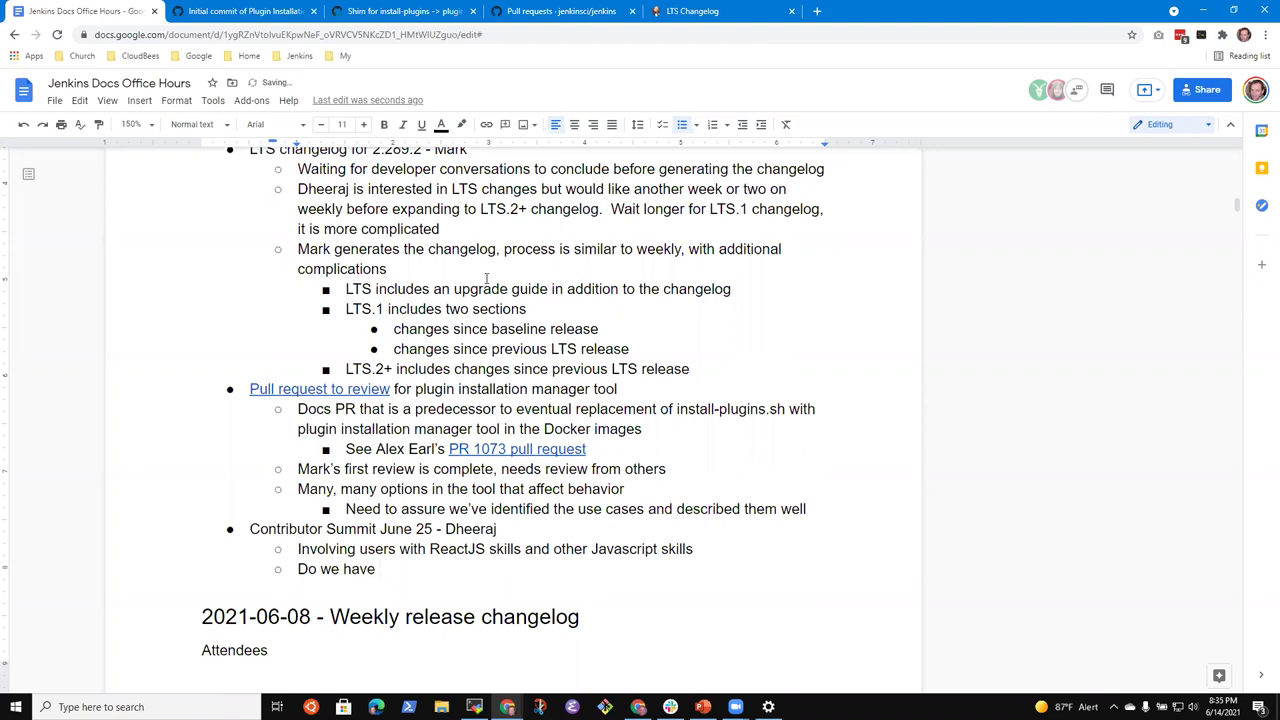
text(a sop)
key(BackSpace)
key(BackSpace)
text(pec)
key(BackSpace)
key(BackSpace)
key(BackSpace)
key(BackSpace)
text(specific list or location )
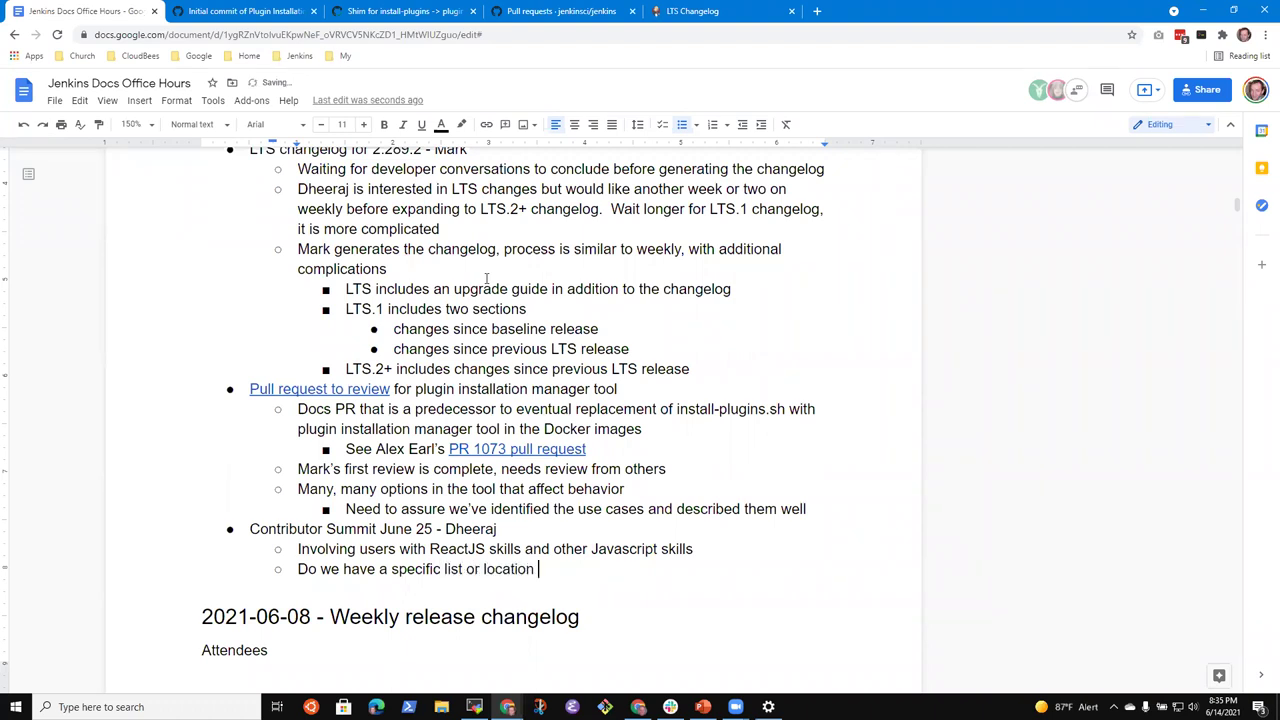
text(of areas that need Java)
key(BackSpace)
key(BackSpace)
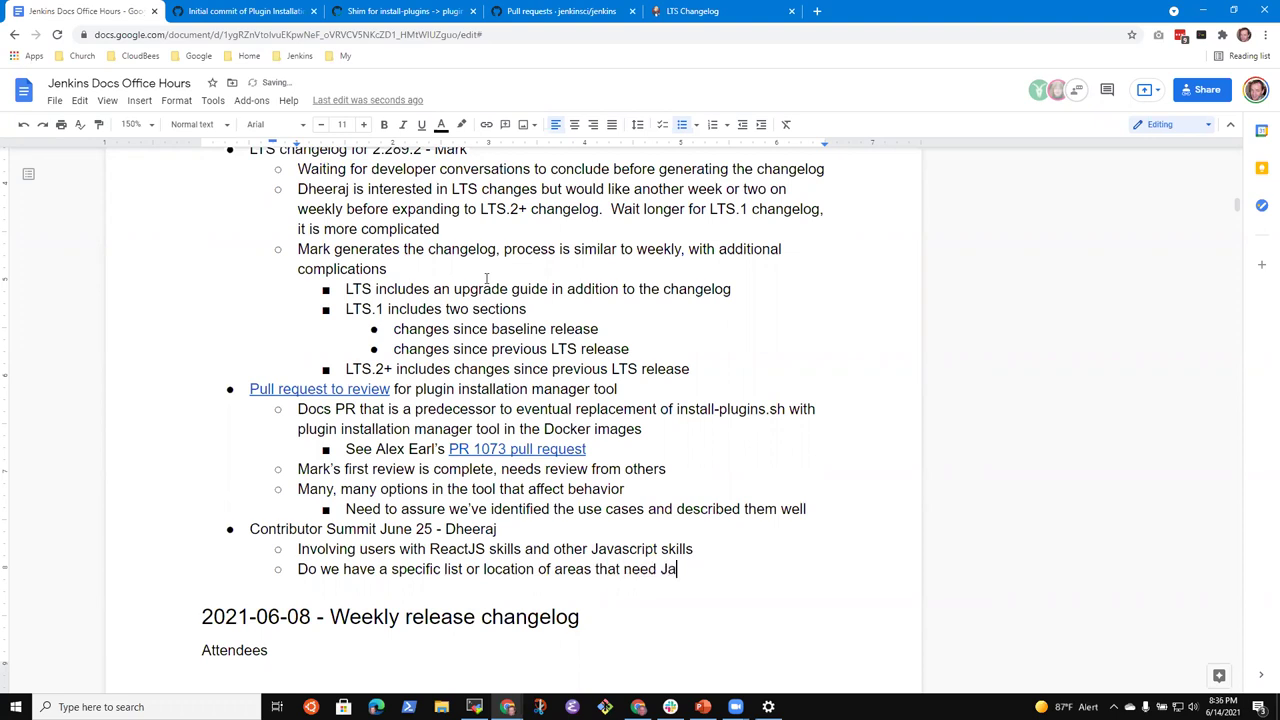
text(vascript help)
key(Return)
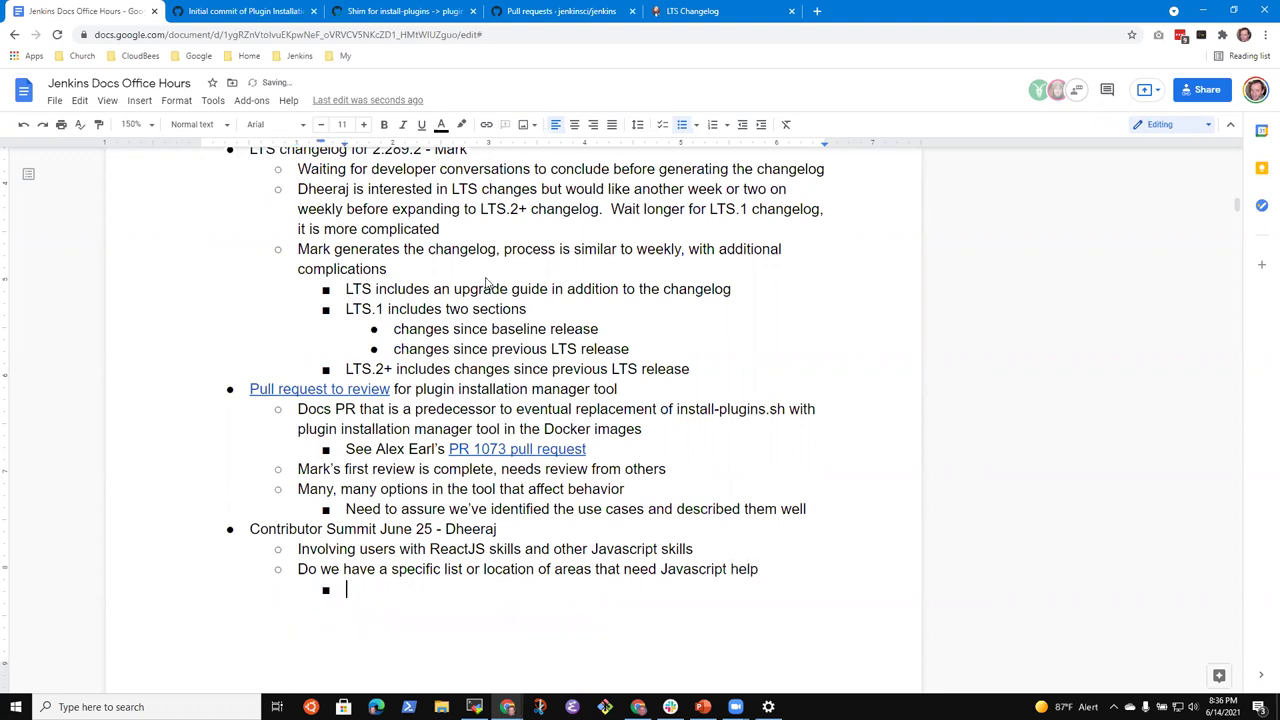
text(DO)
key(BackSpace)
key(BackSpace)
Step: Append "(or other specific tech stack)" to the question about areas that need Javascript help
key(Up)
key(End)
text((or)
text( other)
text( specifi c)
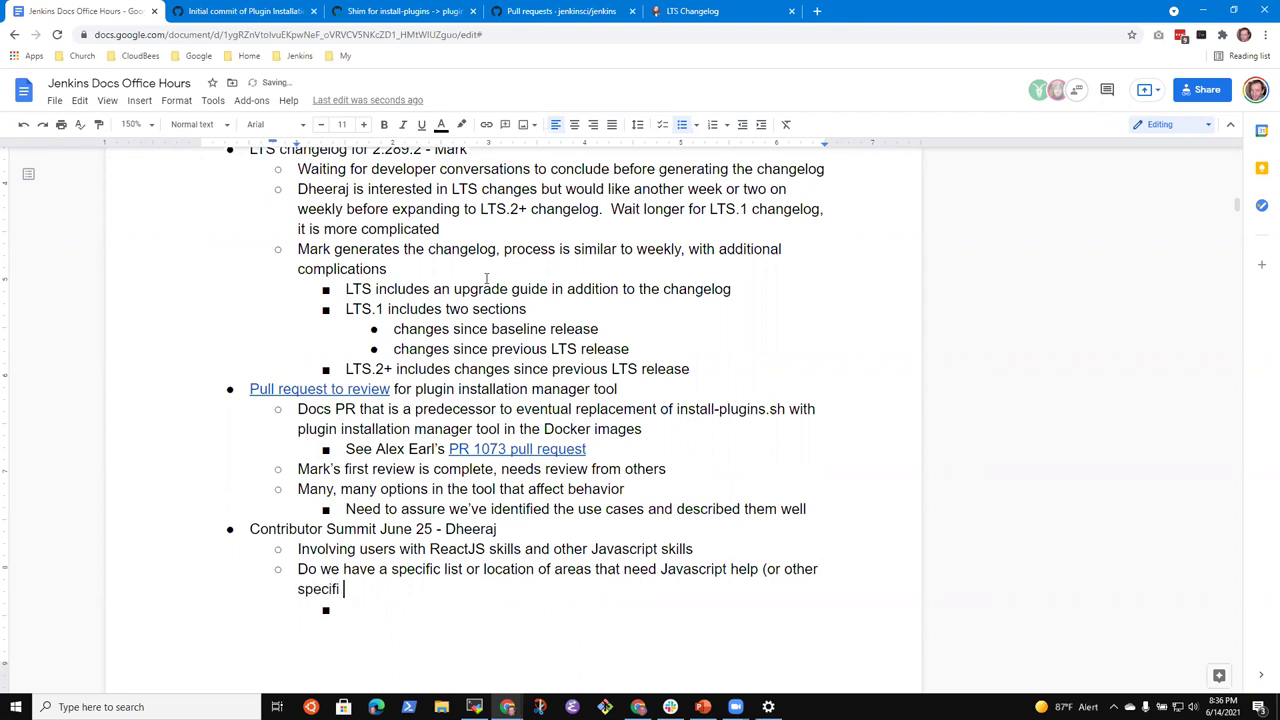
text(tech stakc)
key(BackSpace)
key(BackSpace)
text(ck))
Step: Write "Plugins site is a Javascript static site" in the nested bullet below the question
key(Down)
text(Plugins site is a )
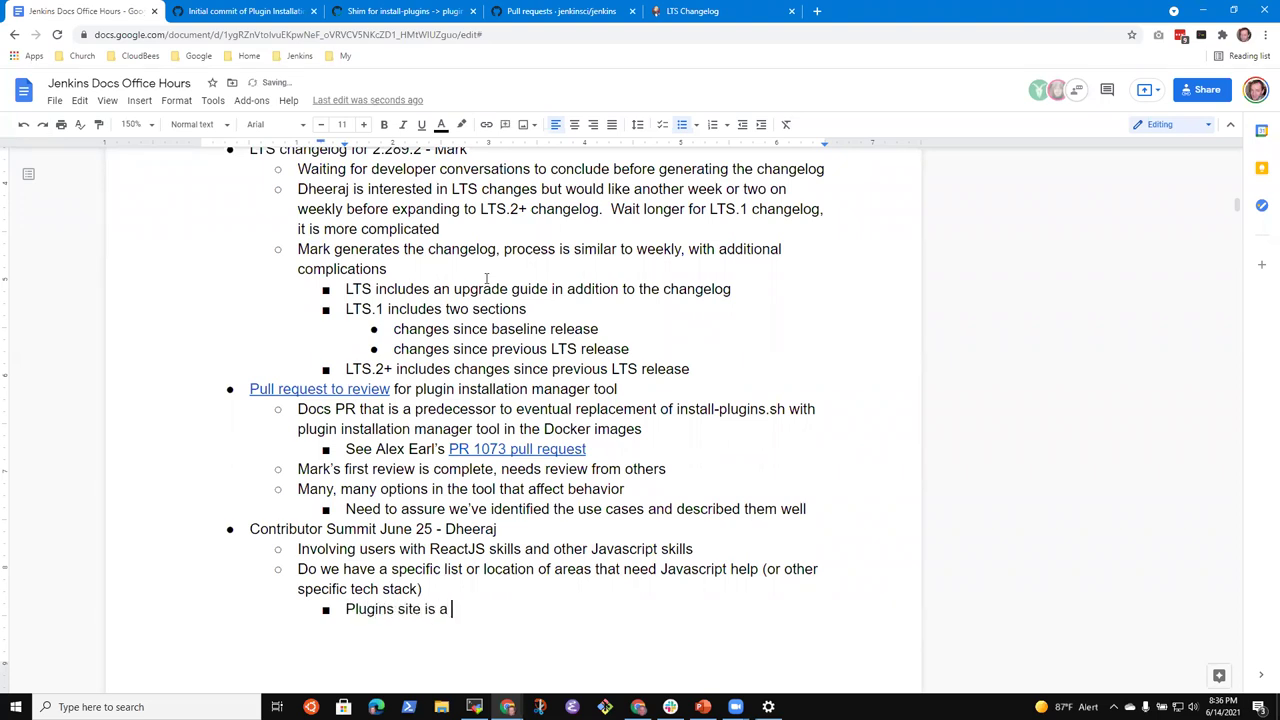
text(Javascript)
text( site)
key(BackSpace)
key(BackSpace)
key(BackSpace)
text(tatic)
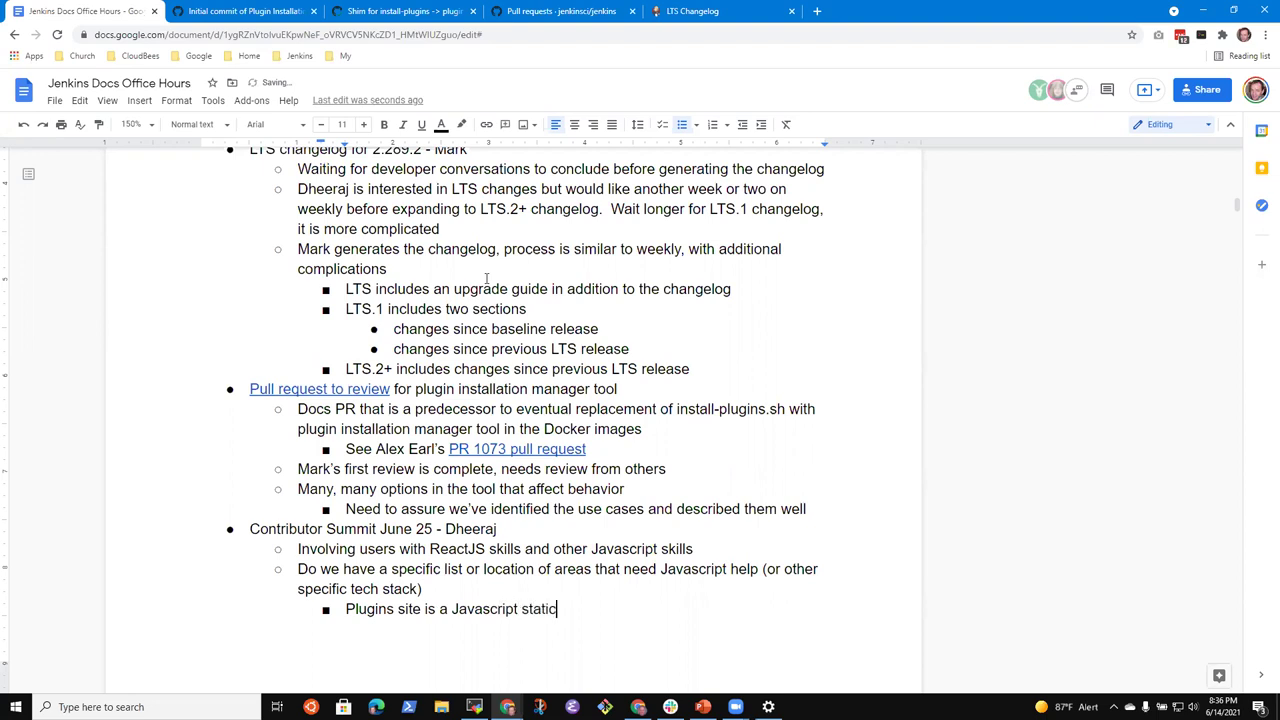
text( site)
Step: Start another nested bullet with a contributor's full name in possessive form
key(Return)
text(Tim Jacomb)
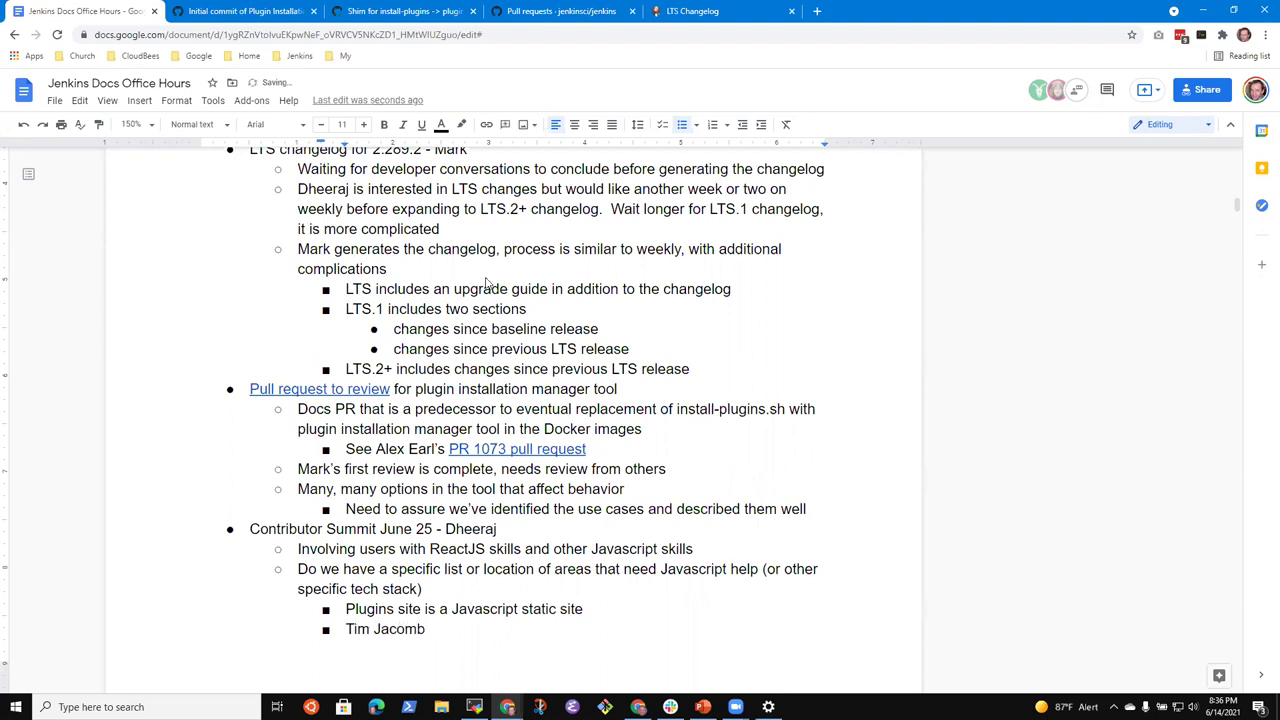
scroll(486, 278, down, 3)
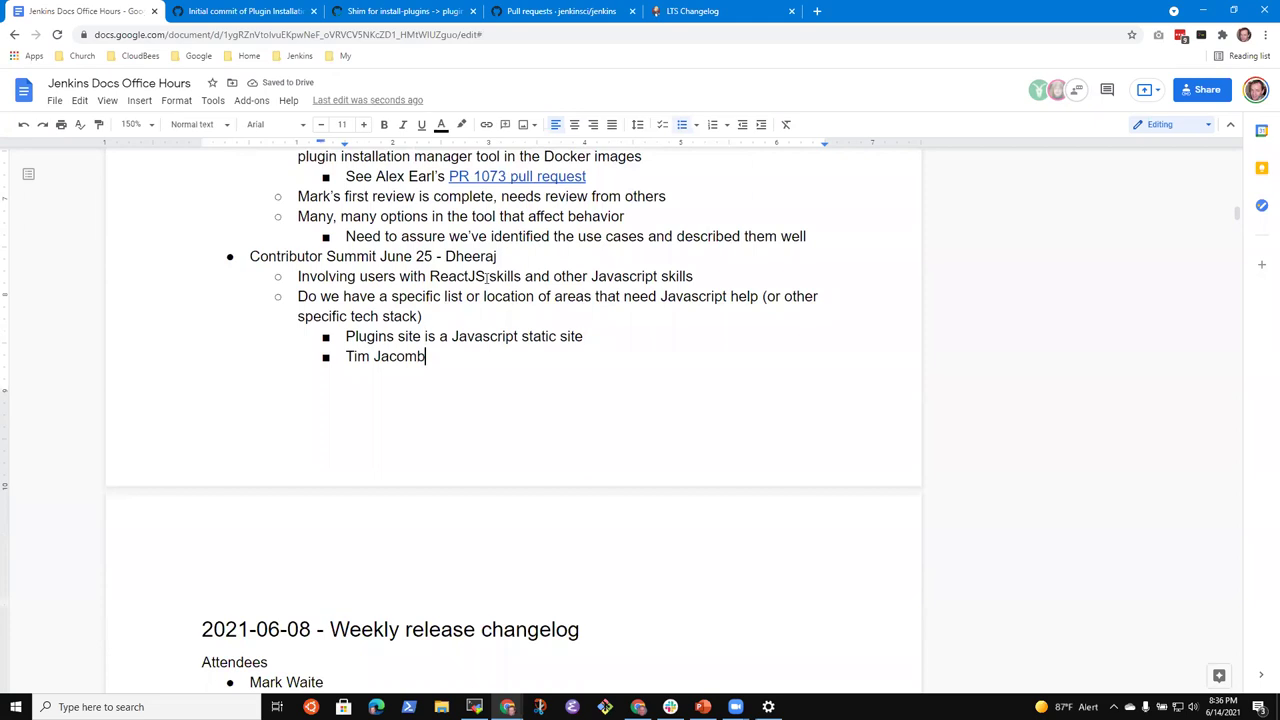
text('s)
Step: Insert a nested bullet after the plugins site note saying the User experience SIG with the named contributor "is doing Javascript in"
key(Up)
key(Up)
key(Up)
key(Down)
key(Down)
key(Down)
key(Up)
key(End)
key(Return)
text(User experience SIG and)
key(BackSpace)
key(BackSpace)
key(BackSpace)
key(BackSpace)
text(with Ullrich Hafner is doing Javas)
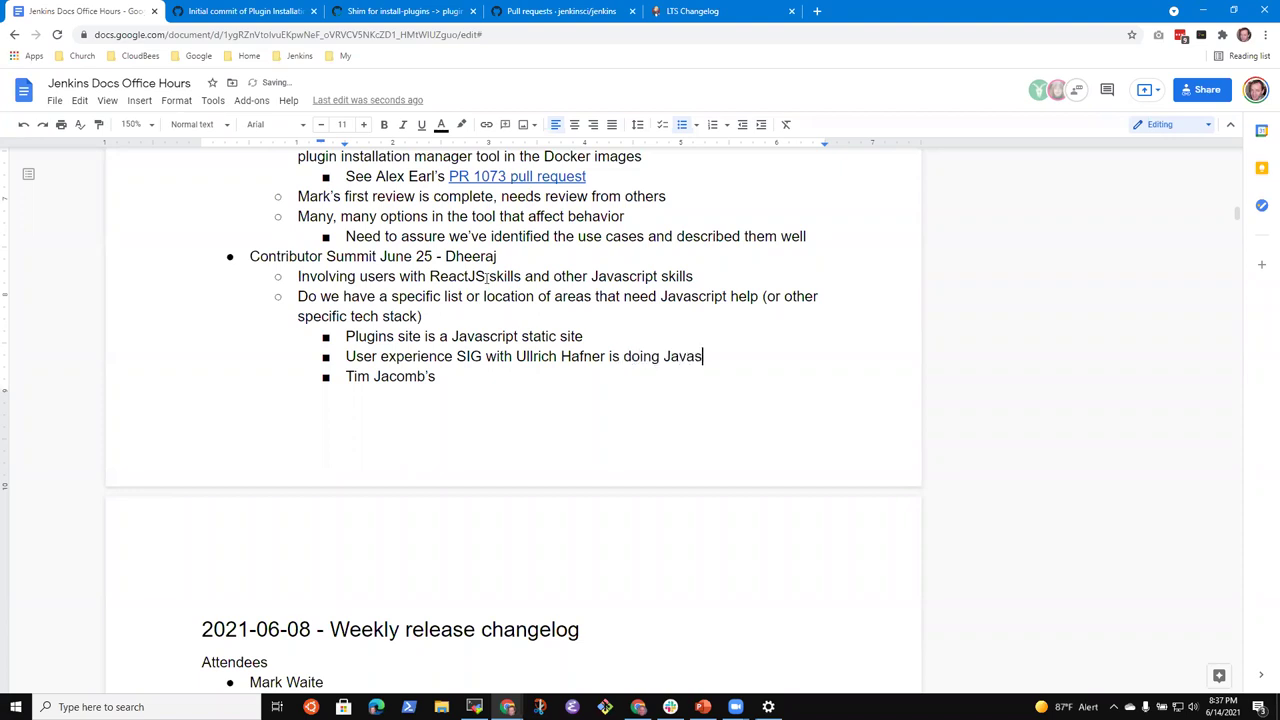
text(cript in)
Step: Continue the User experience SIG bullet with "a movable panel that allows graphs and charts to"
key(BackSpace)
text(a )
text(movable pa)
text(nel t)
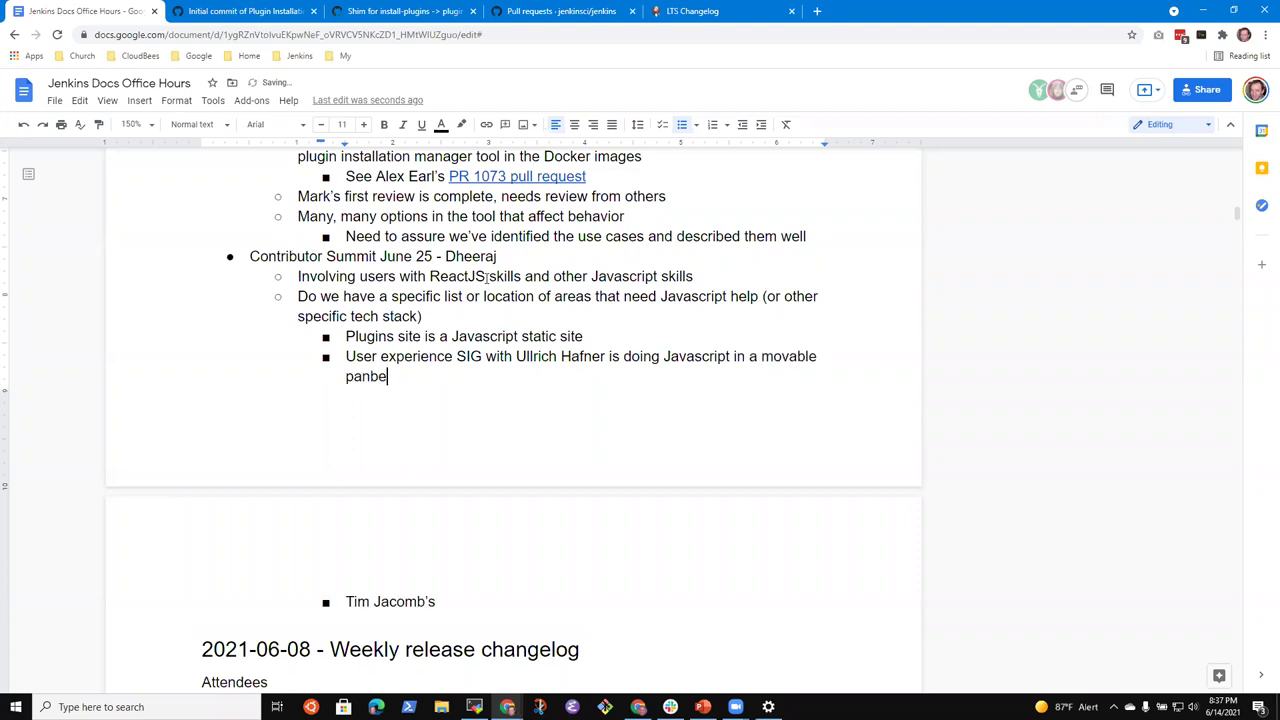
text(hat allows graphs and charts to eb)
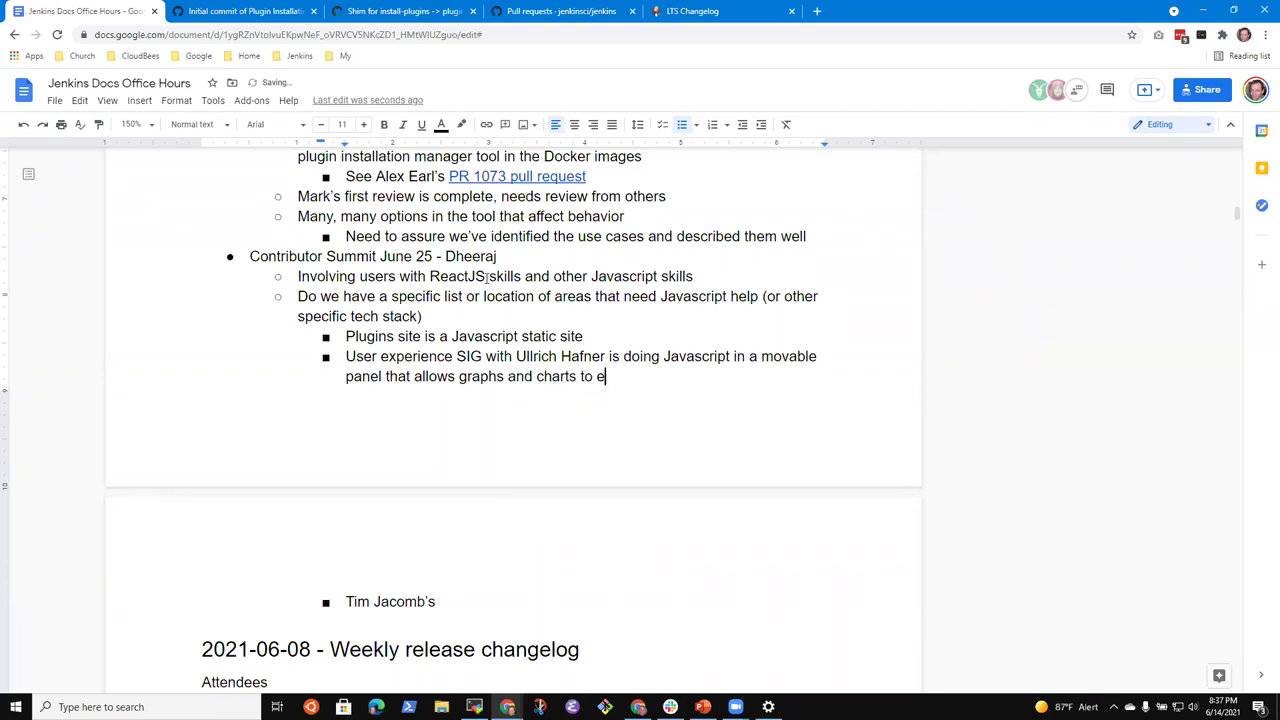
Step: Finish the User experience SIG bullet with the words "be embedded in Jenkins pages"
key(BackSpace)
key(BackSpace)
text(be meb)
key(BackSpace)
key(BackSpace)
key(BackSpace)
text(embeed)
key(BackSpace)
key(BackSpace)
text(dded in Jenkins)
key(BackSpace)
key(BackSpace)
key(BackSpace)
text(ins pages)
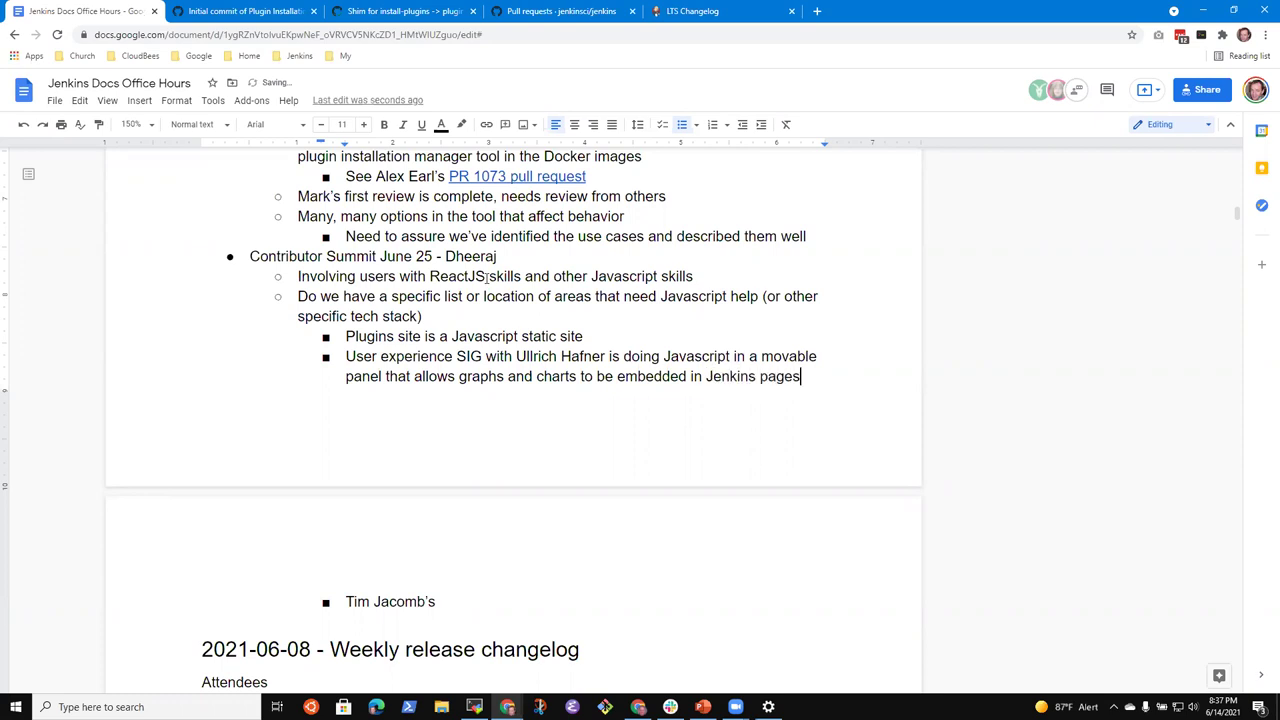
Step: Highlight the Contributor Summit sub-bullet about involving users with ReactJS and other Javascript skills
key(Up)
key(Up)
key(Up)
key(Home)
key(shift+End)
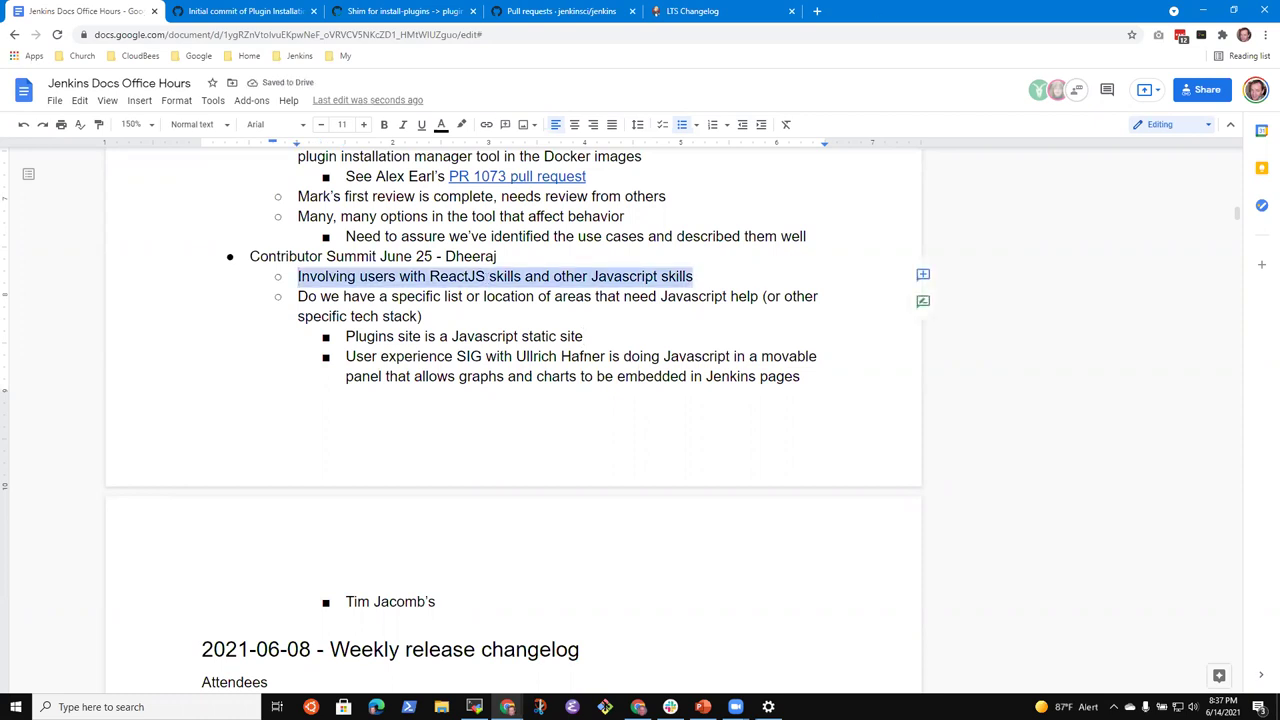
Step: Link the words "User experience SIG" to the copied address of the SIG's agendas and notes document
key(alt+Tab)
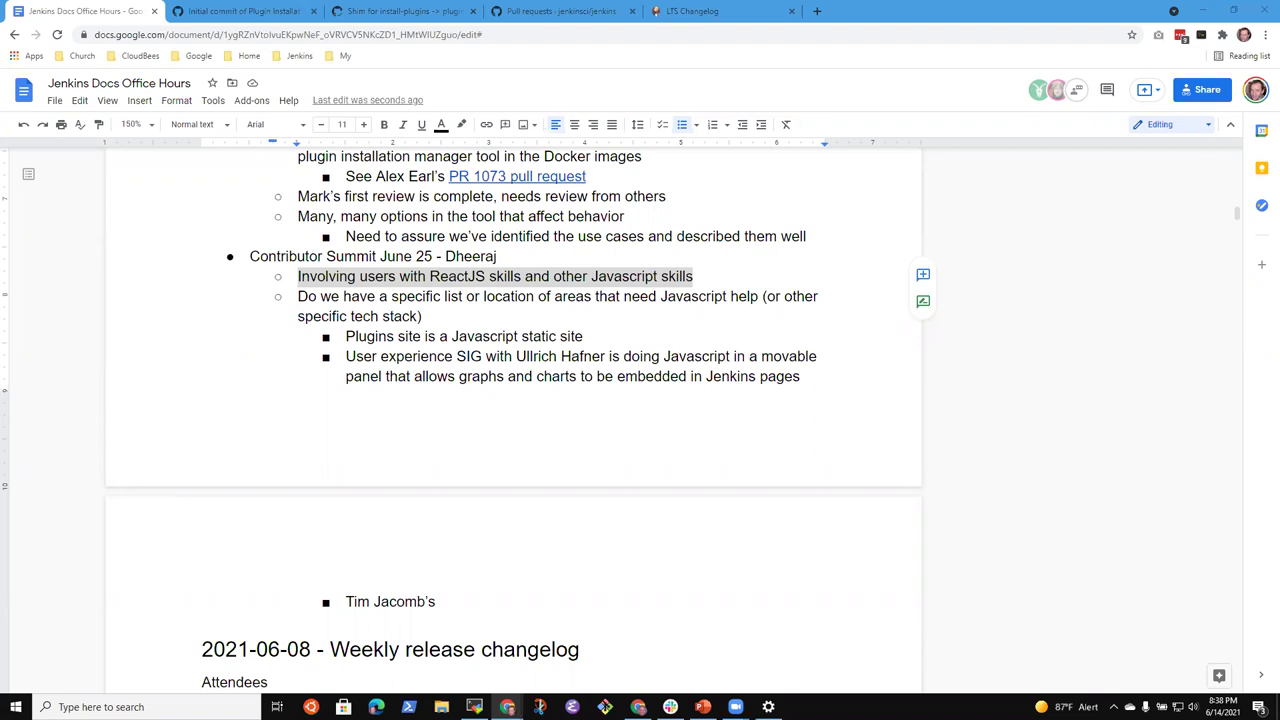
click(483, 356)
key(ctrl+shift+Left)
key(ctrl+shift+Left)
key(ctrl+shift+Left)
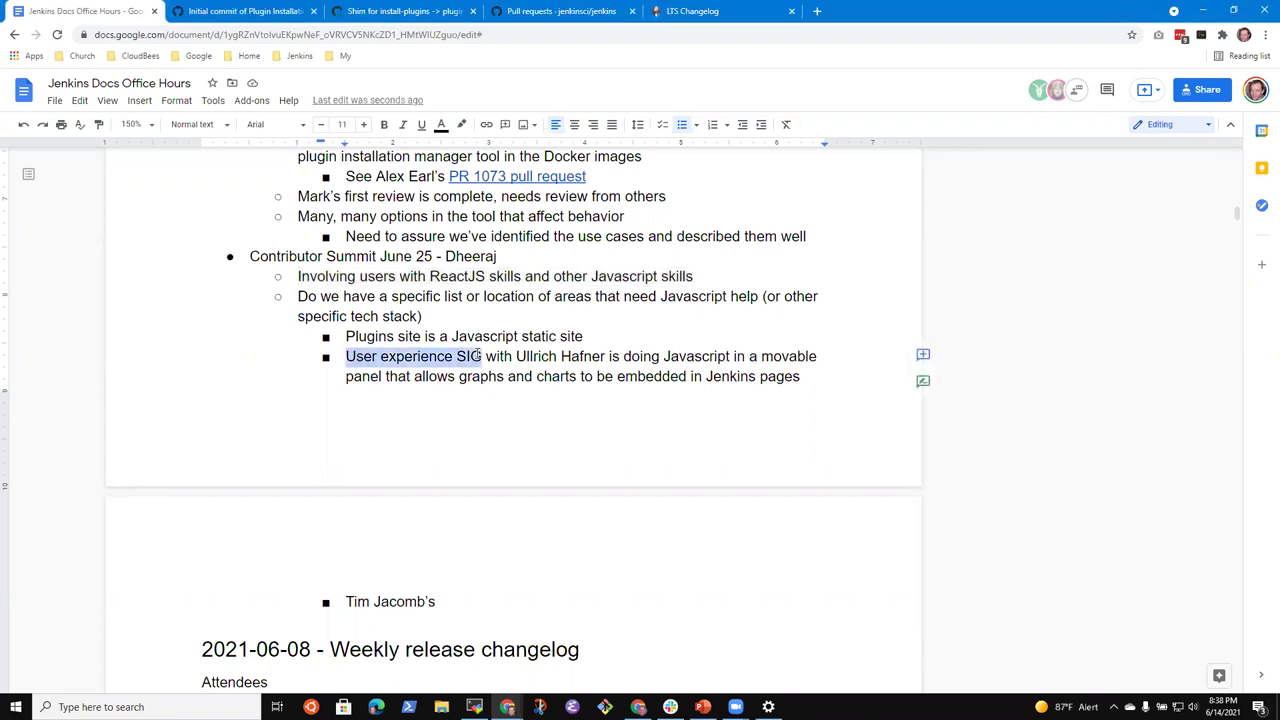
key(ctrl+k)
key(ctrl+v)
key(Return)
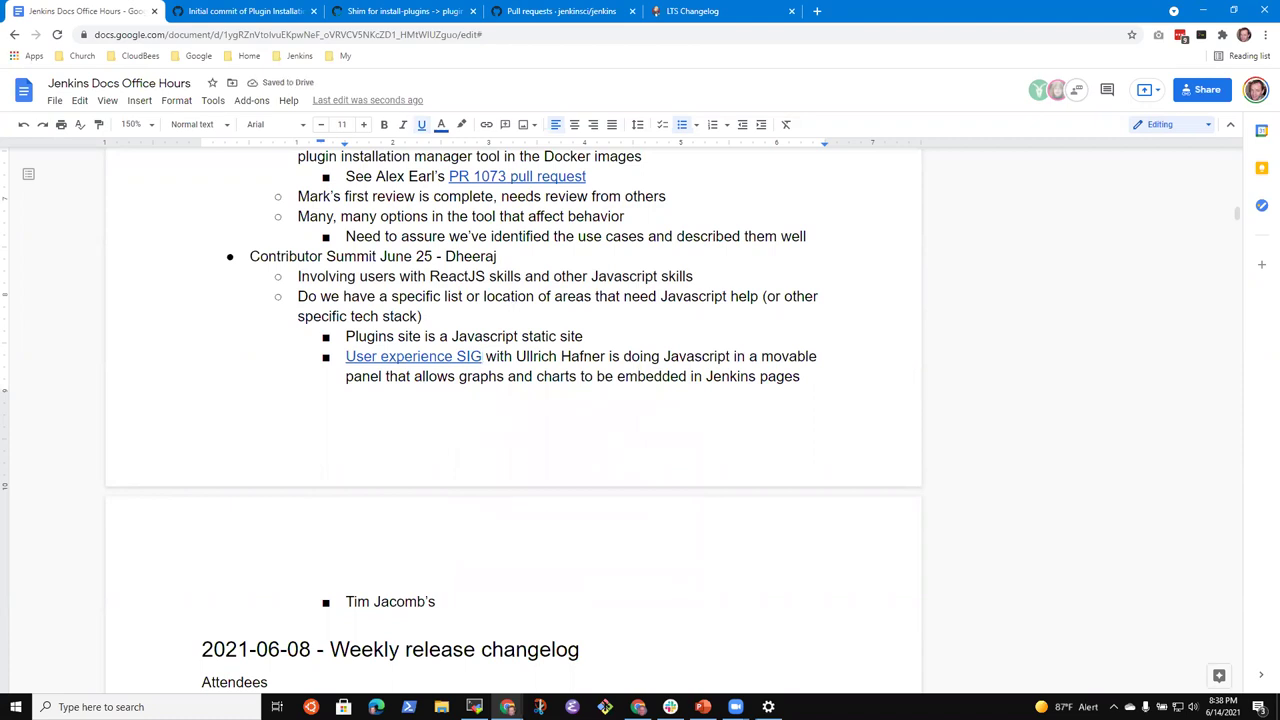
Step: Open the linked Jenkins UX SIG agendas and notes document and set its zoom to 150%
key(alt+Return)
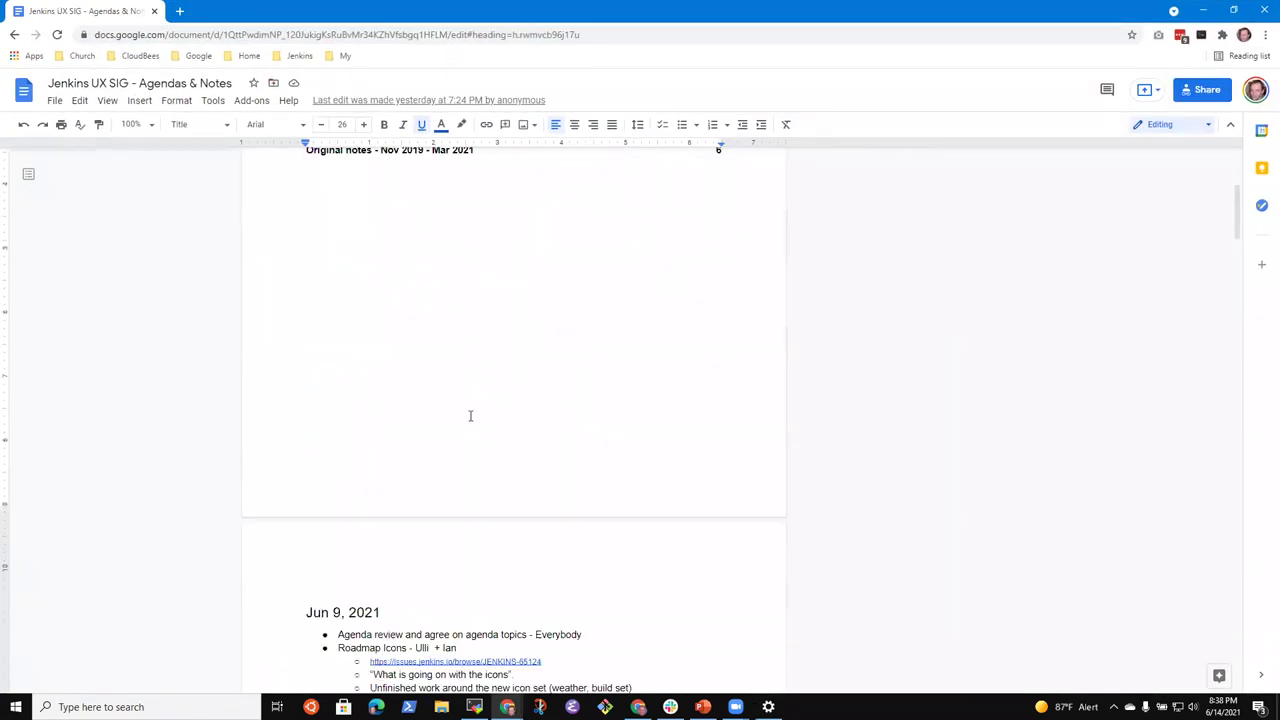
click(149, 126)
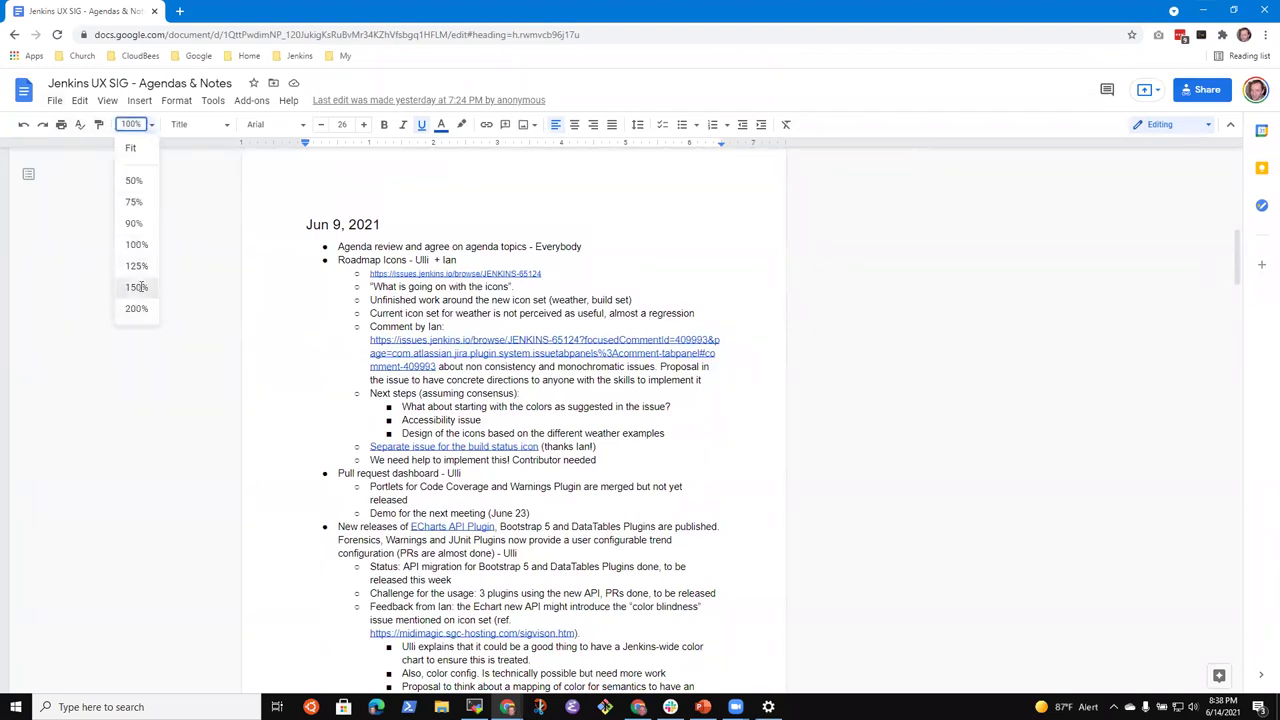
click(136, 287)
scroll(408, 316, down, 1)
scroll(408, 316, up, 2)
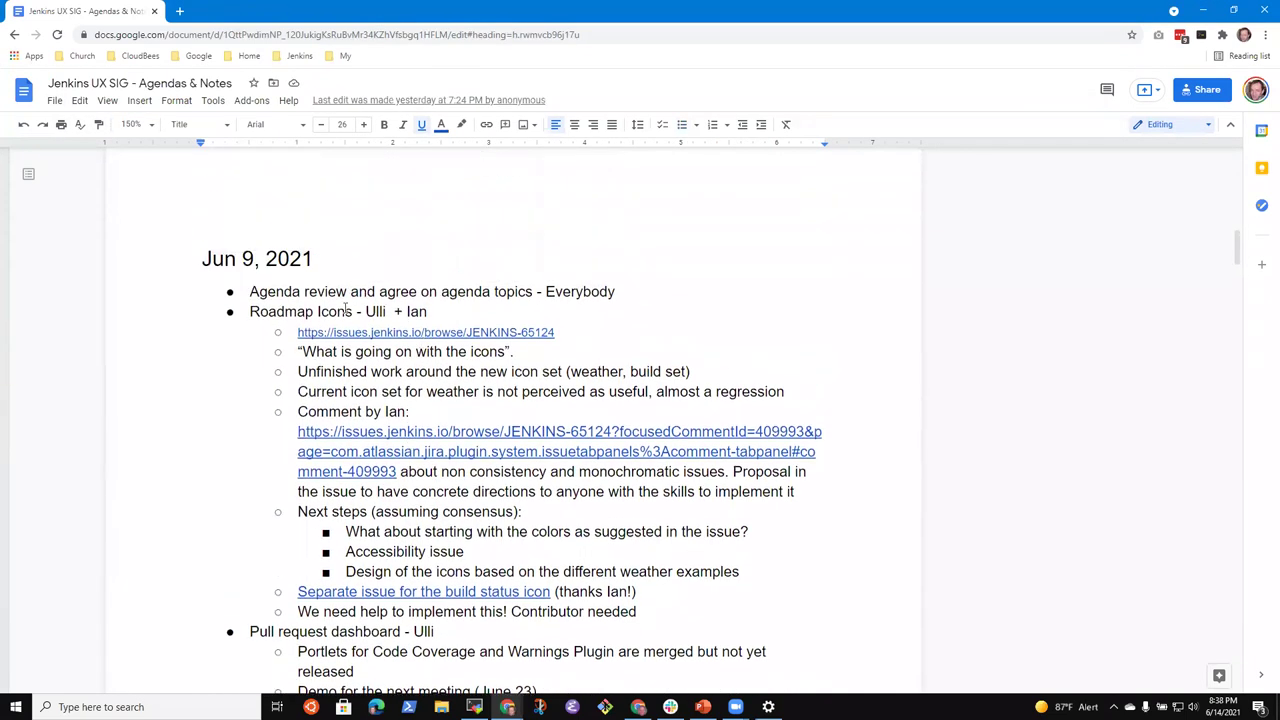
Step: Go to the Jun 9, 2021 meeting notes through the document's table of contents
click(437, 310)
key(ctrl+End)
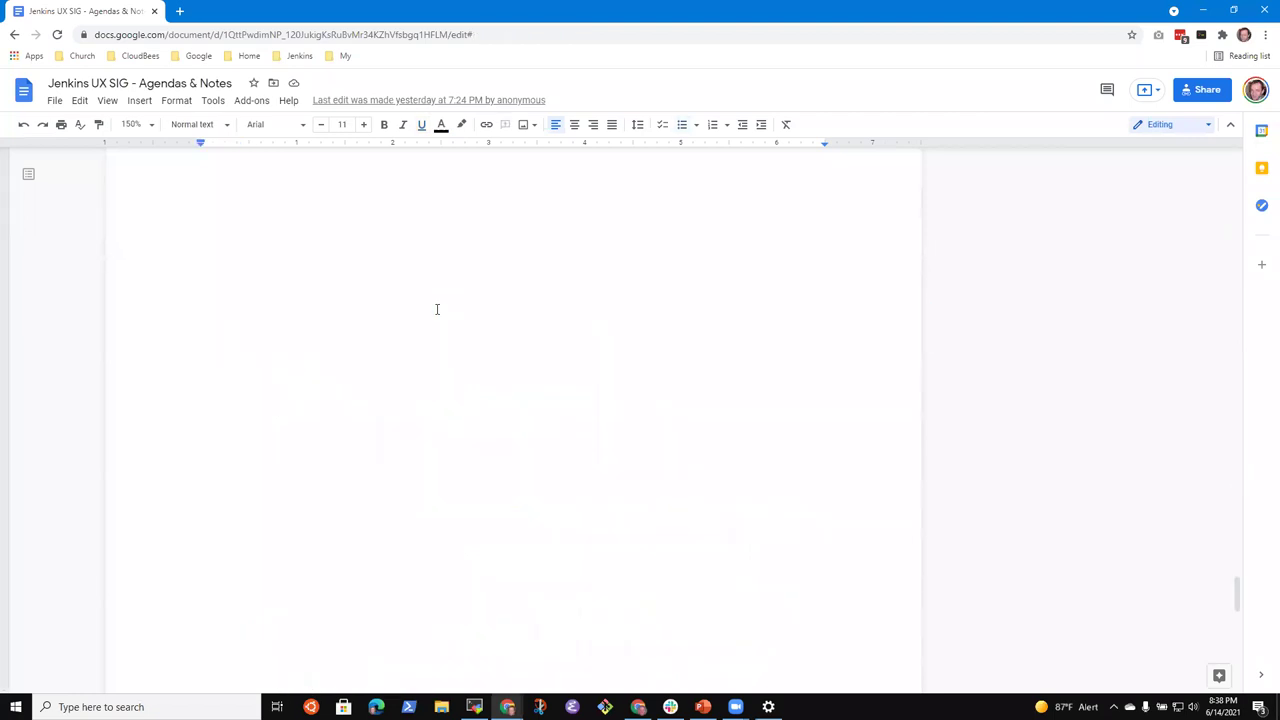
key(ctrl+Home)
scroll(437, 309, up, 2)
right_click(418, 312)
scroll(334, 520, down, 3)
click(302, 554)
scroll(302, 554, down, 6)
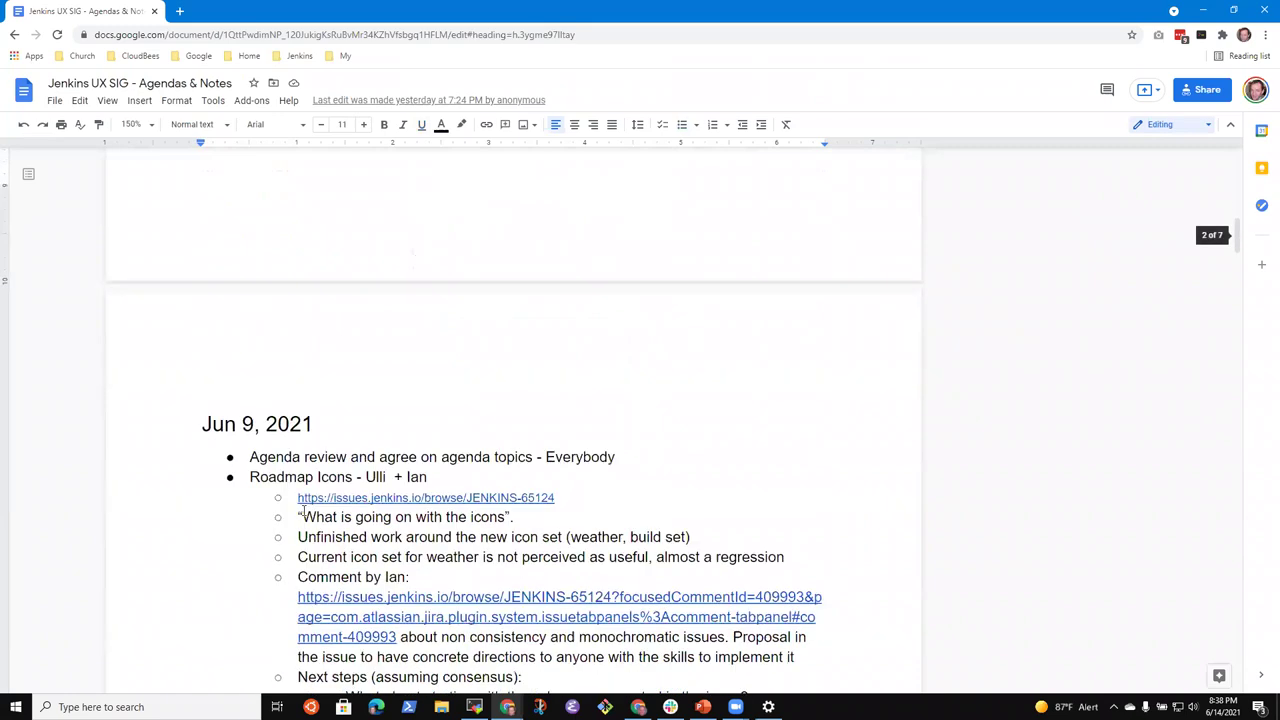
Step: Read through the Roadmap Icons topic and its sub-bullets in the Jun 9, 2021 notes
click(428, 210)
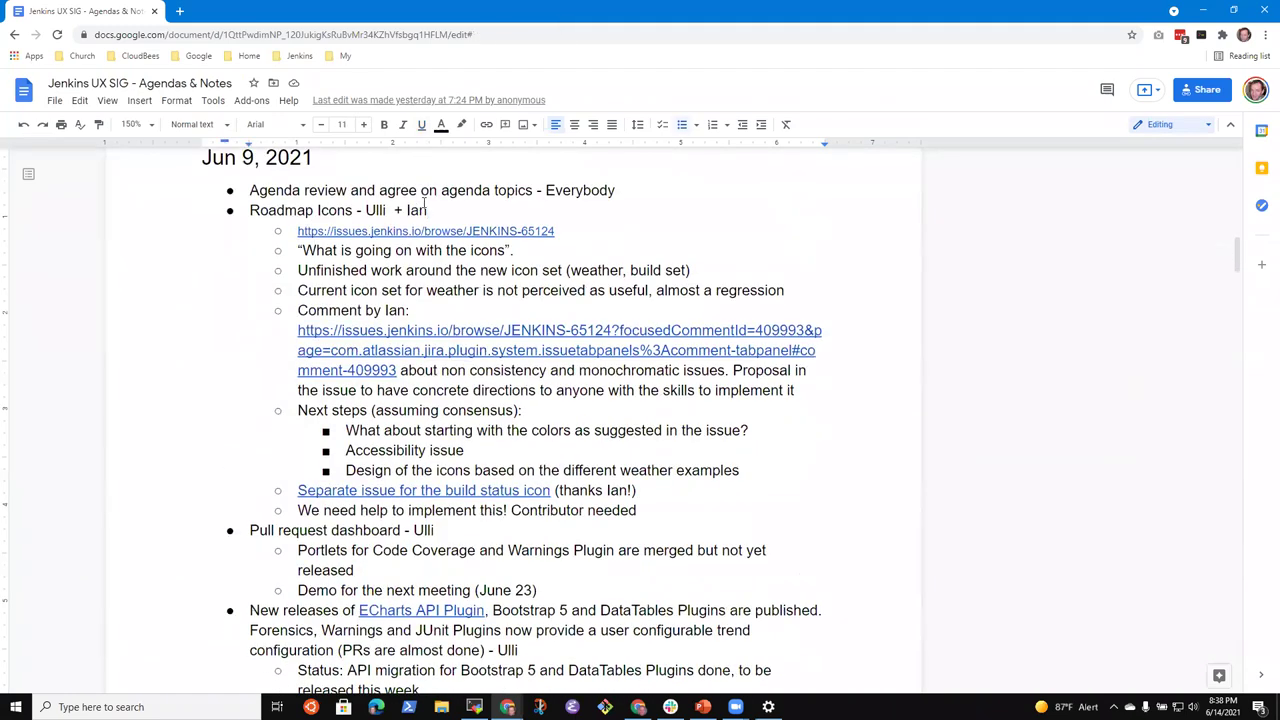
key(shift+Home)
key(Down)
key(Down)
key(Down)
key(Down)
key(Down)
key(Down)
key(Down)
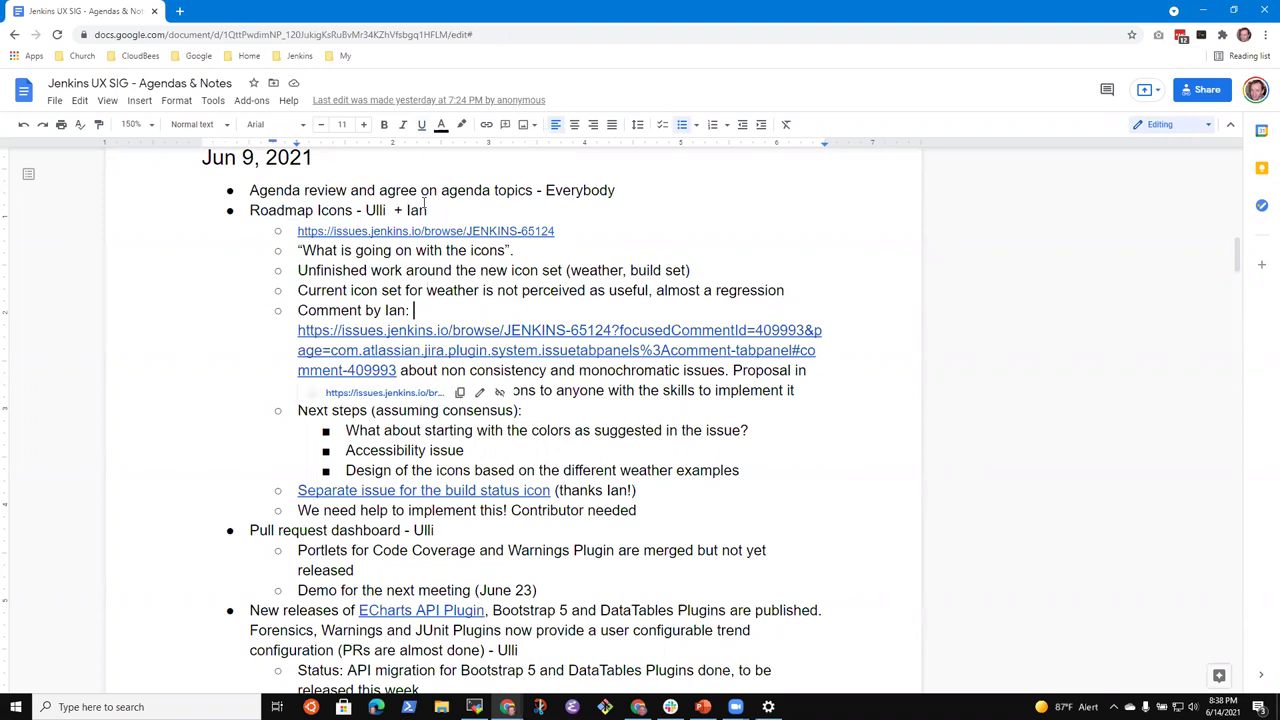
key(Down)
key(Down)
key(Down)
key(Down)
key(Down)
key(Down)
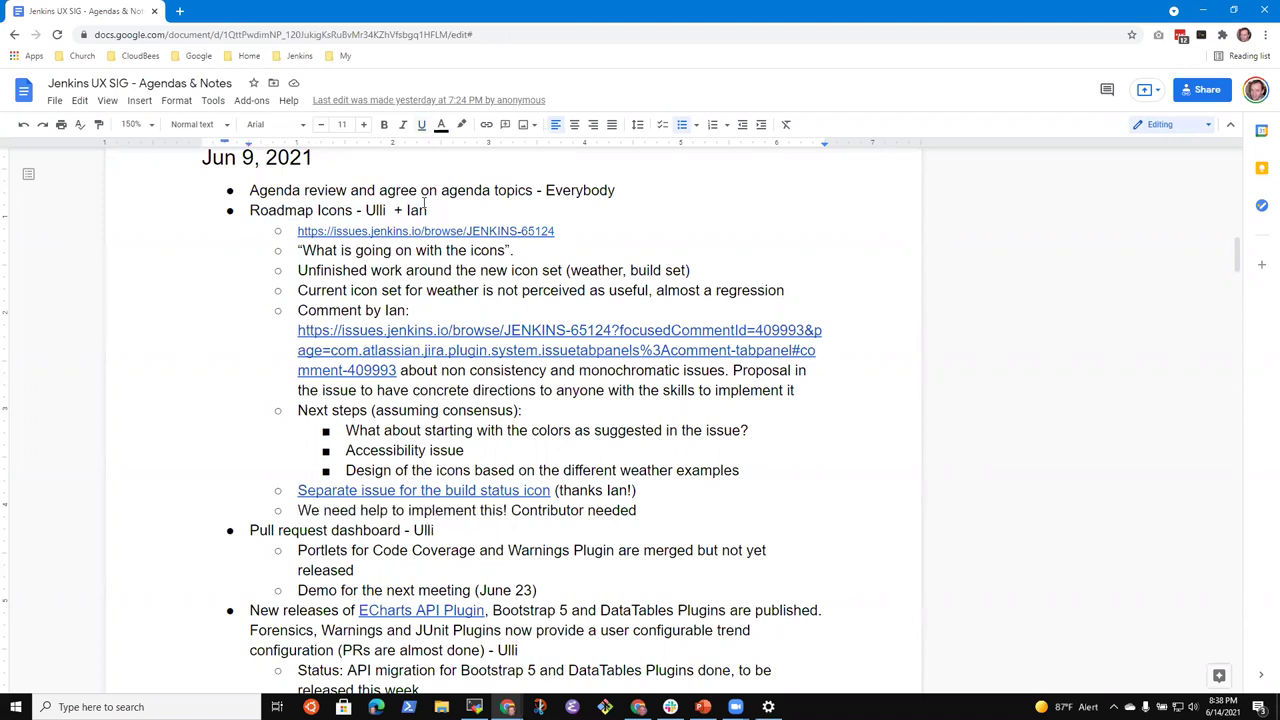
key(Down)
Step: Highlight the Roadmap Icons topic line in the Jun 9, 2021 notes and review its sub-items
scroll(424, 204, down, 3)
scroll(280, 173, up, 3)
click(318, 210)
key(shift+End)
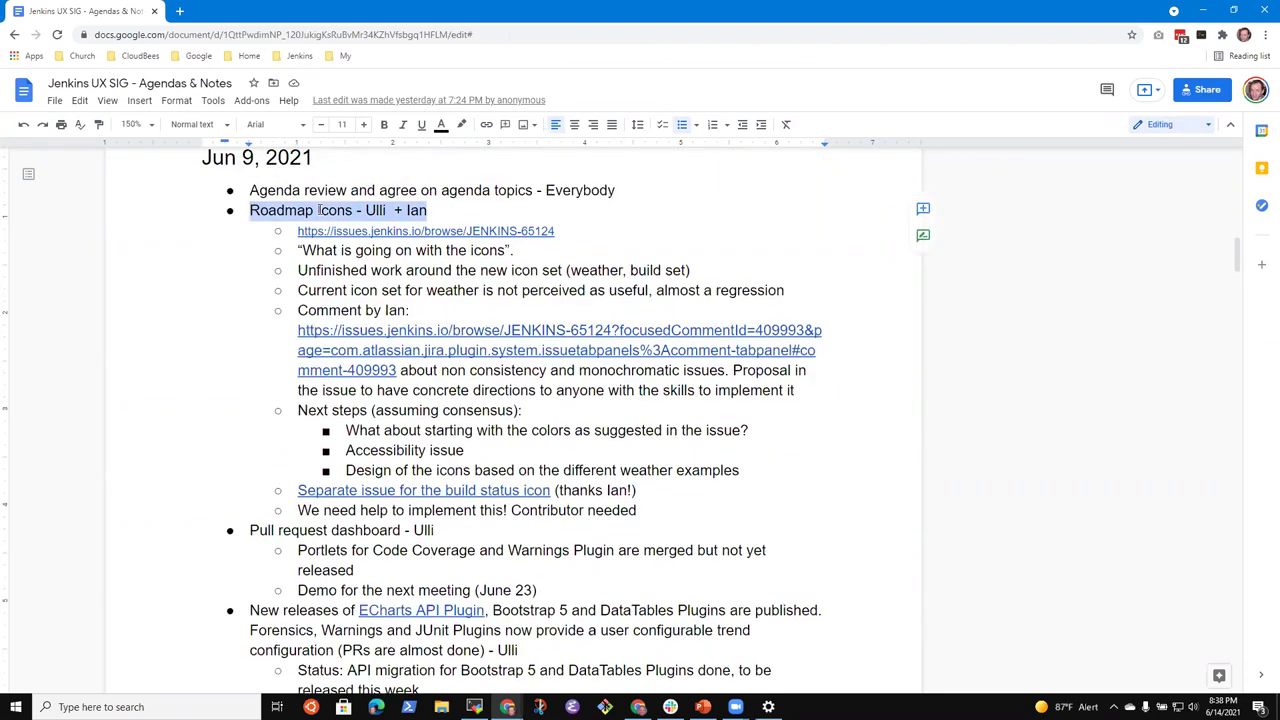
key(Down)
key(Down)
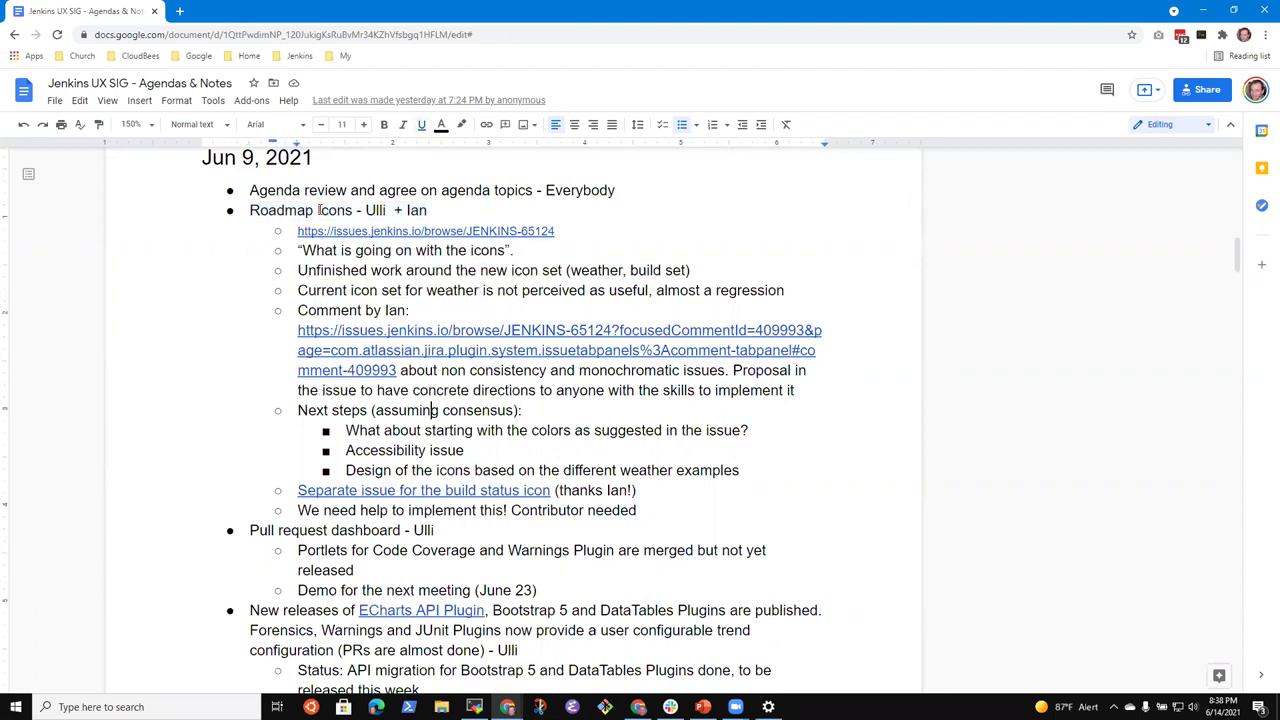
Step: Highlight the Jun 9, 2021 heading and look over the agenda items directly beneath it
key(Up)
key(Up)
key(Up)
key(Up)
key(Home)
key(shift+End)
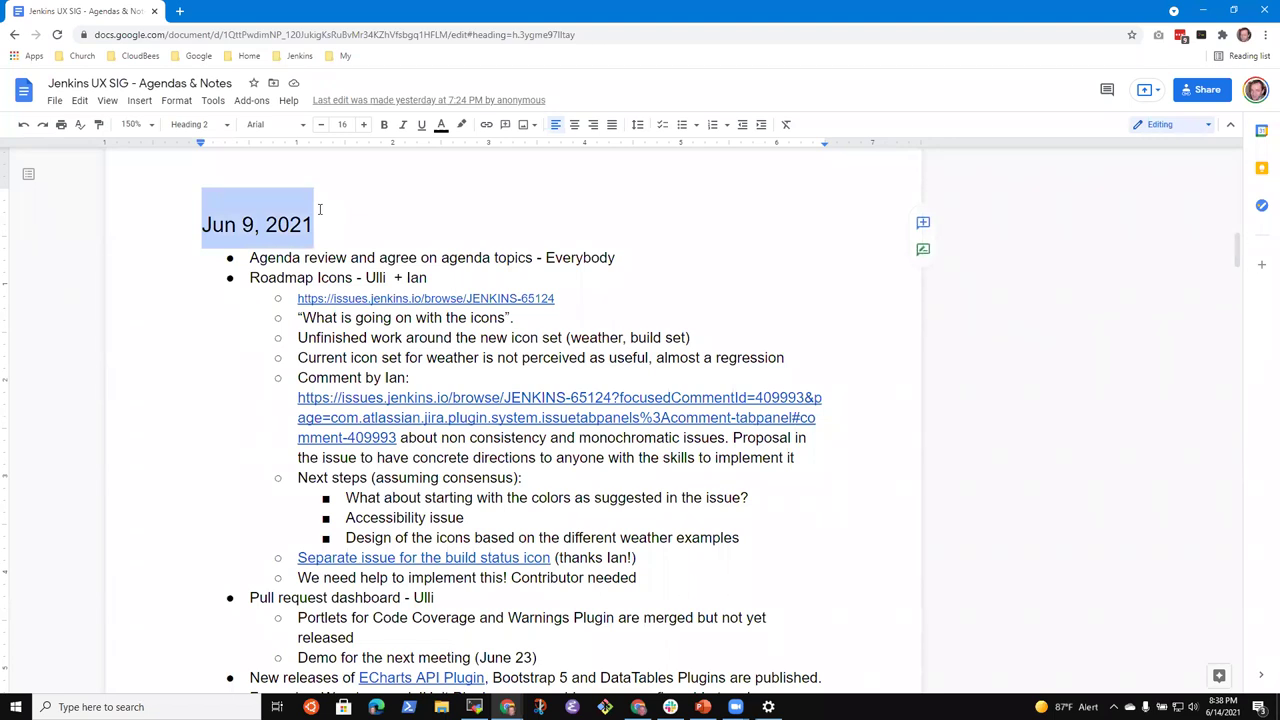
key(Down)
key(Down)
key(Up)
key(Up)
key(Up)
key(Down)
key(Down)
scroll(320, 209, down, 4)
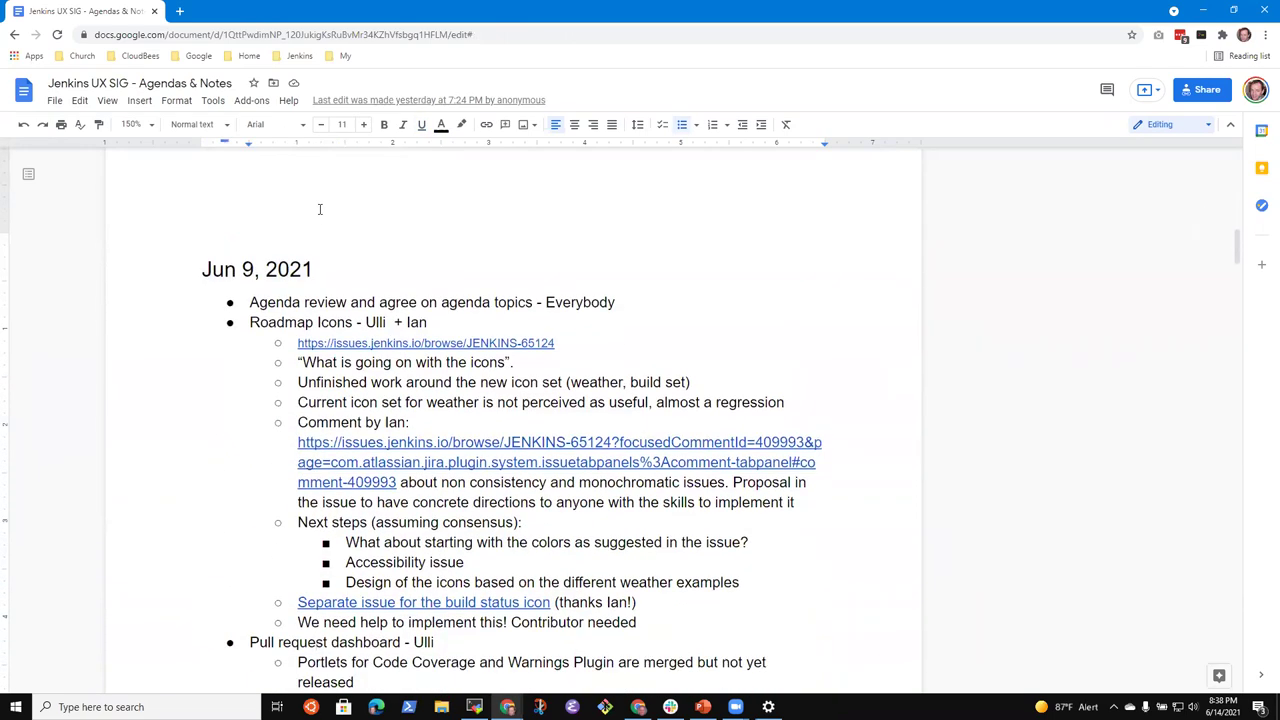
Step: Examine the notes on the ECharts API Plugin releases and the azure-ad user/group picker demo
scroll(310, 205, down, 3)
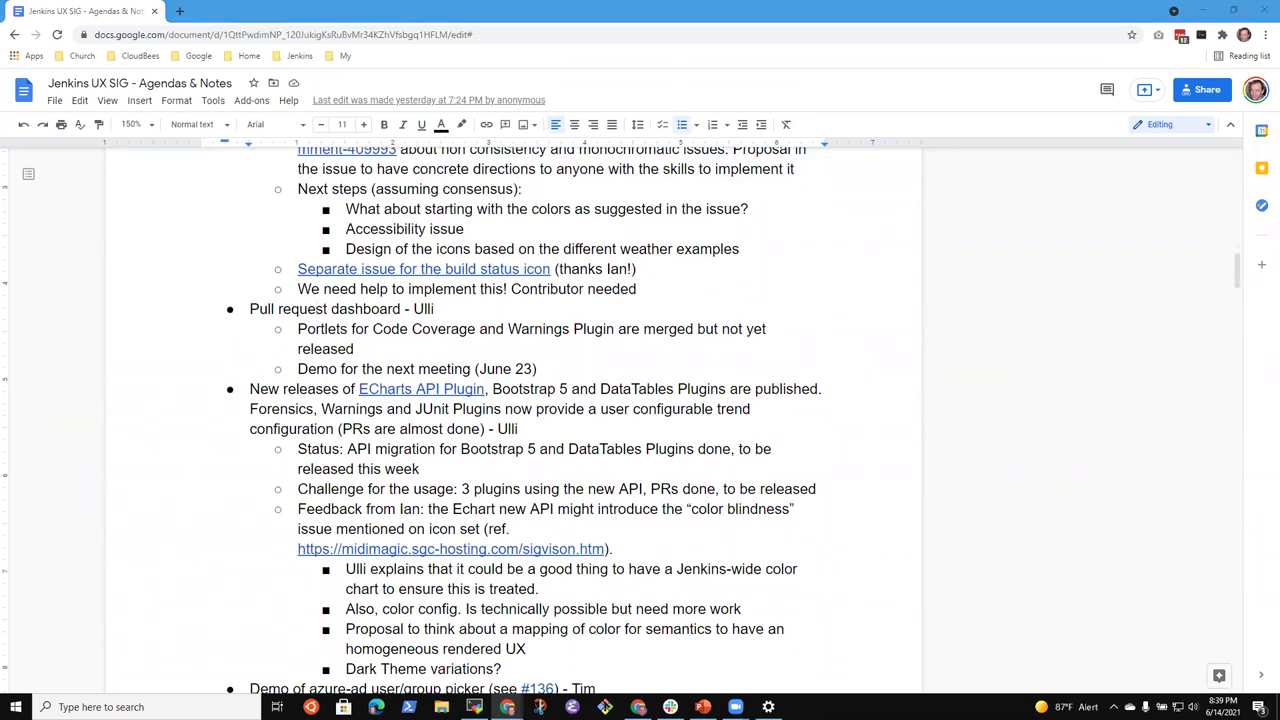
click(312, 389)
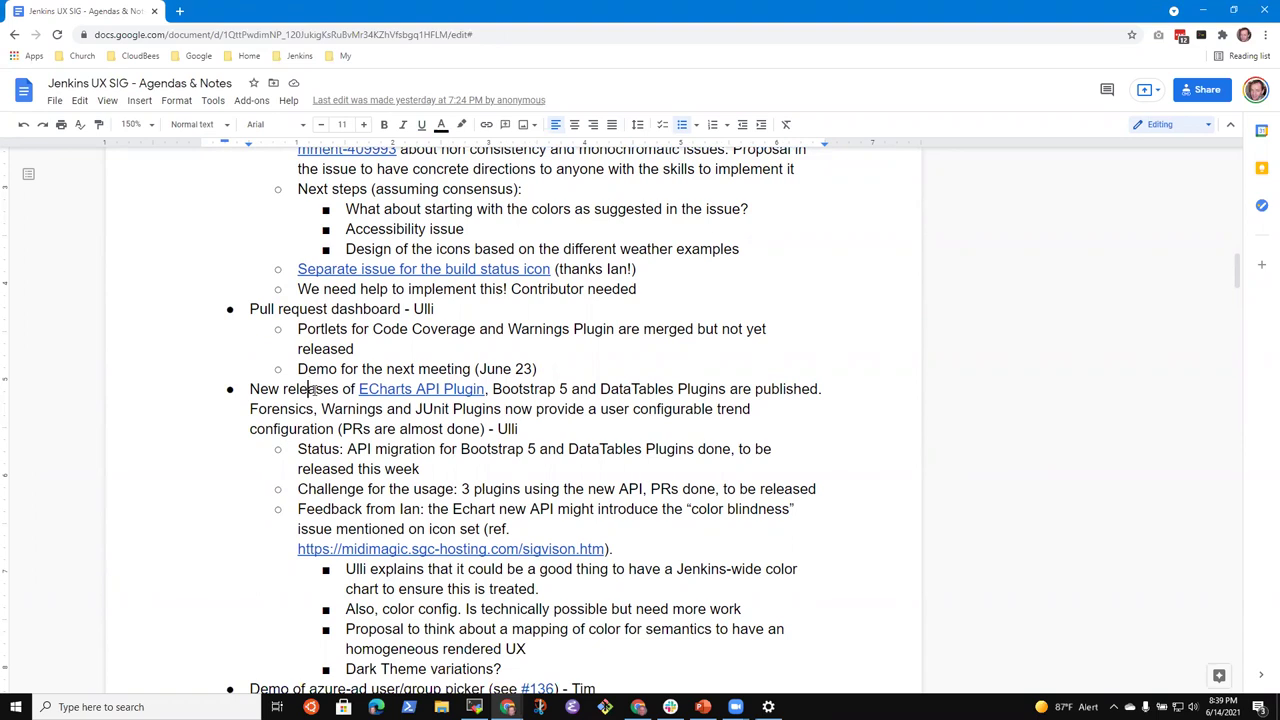
scroll(316, 394, down, 1)
scroll(318, 397, down, 5)
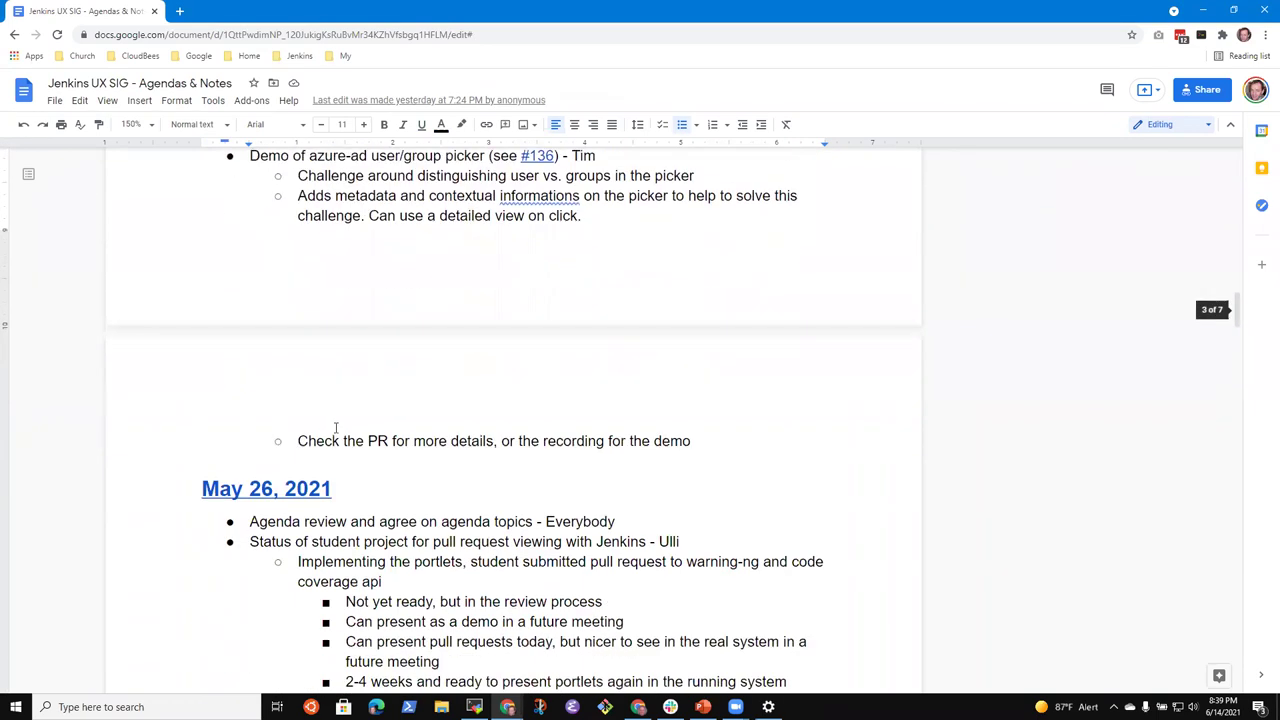
scroll(544, 364, up, 2)
Step: Move the Jenkins UX SIG notes tab into the main browser window before LTS Changelog, and return to the Docs Office Hours document
drag(100, 11, 753, 32)
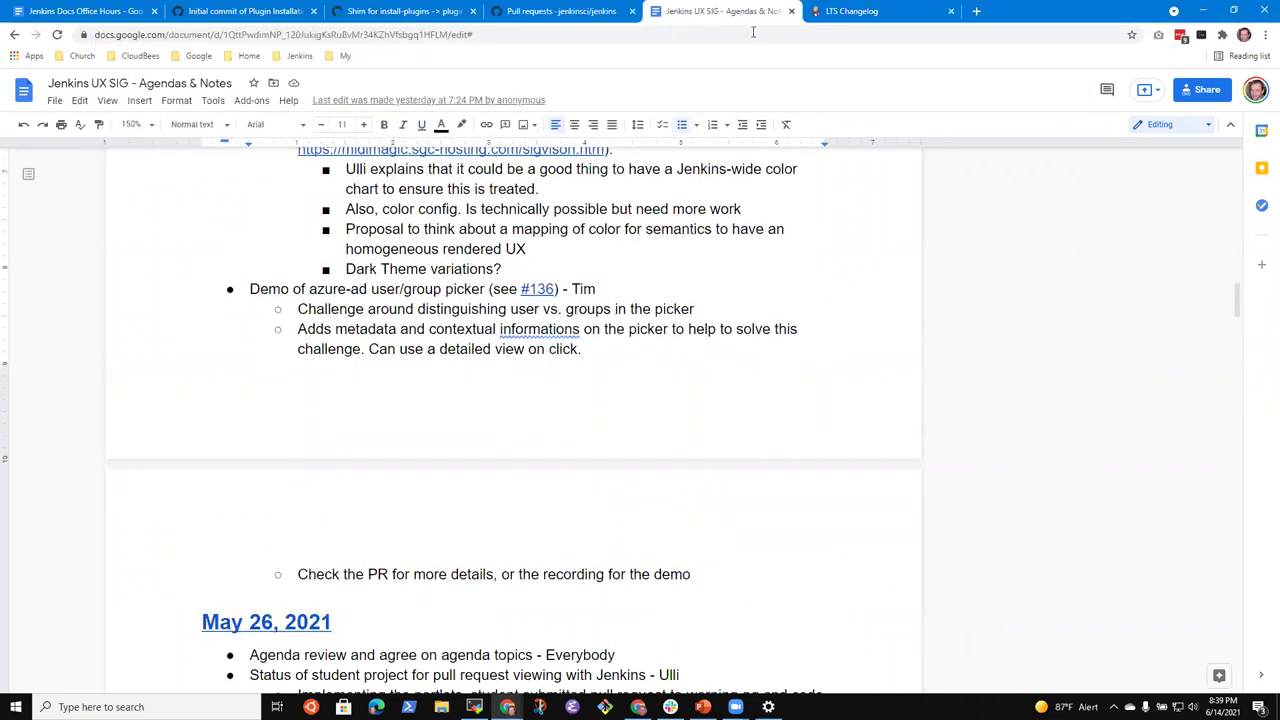
click(386, 331)
key(ctrl+1)
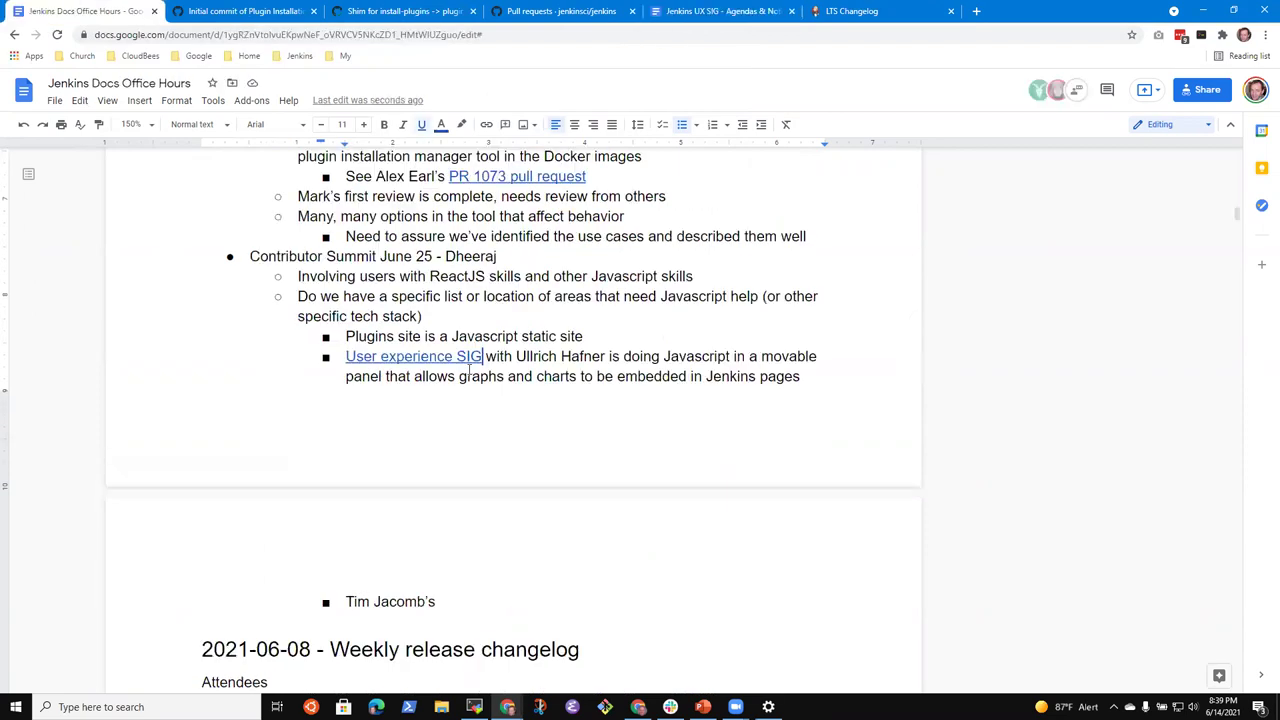
Step: Undo the accidental deletion and add a nested bullet "UX gitter chat channel" after the User experience SIG note
key(Delete)
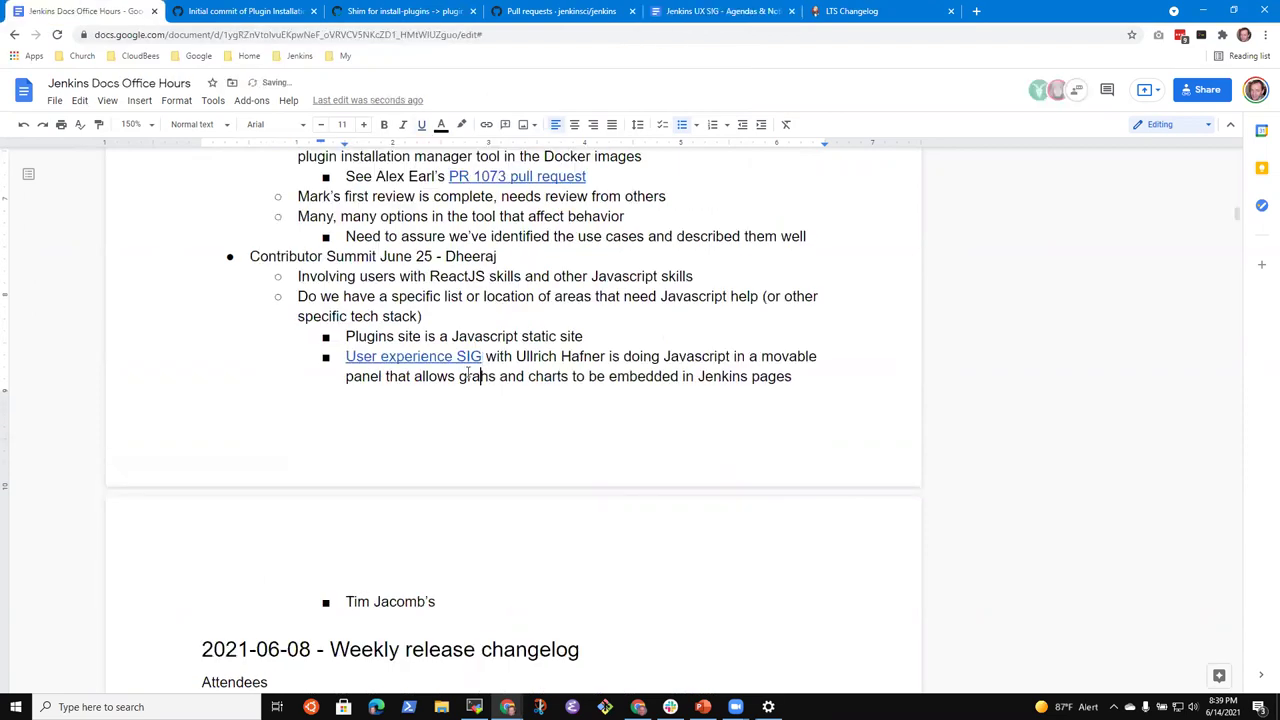
key(ctrl+z)
key(ctrl+z)
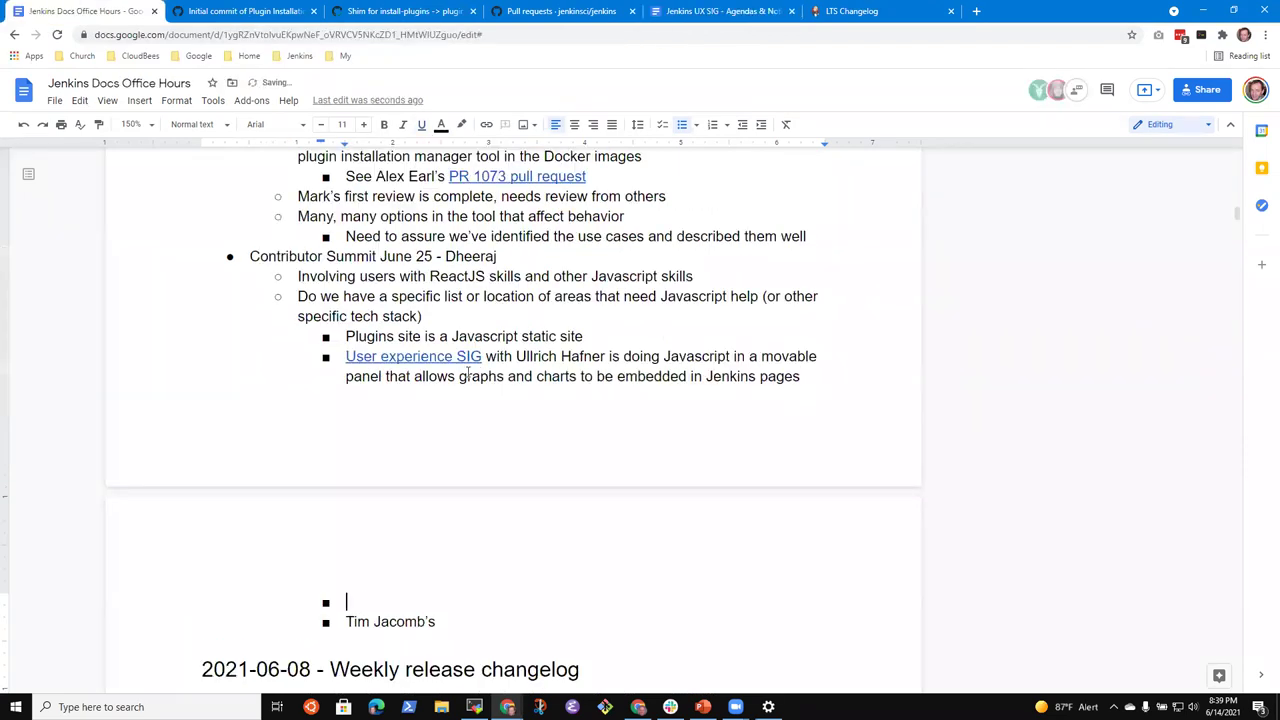
text(UX gitter chat channel)
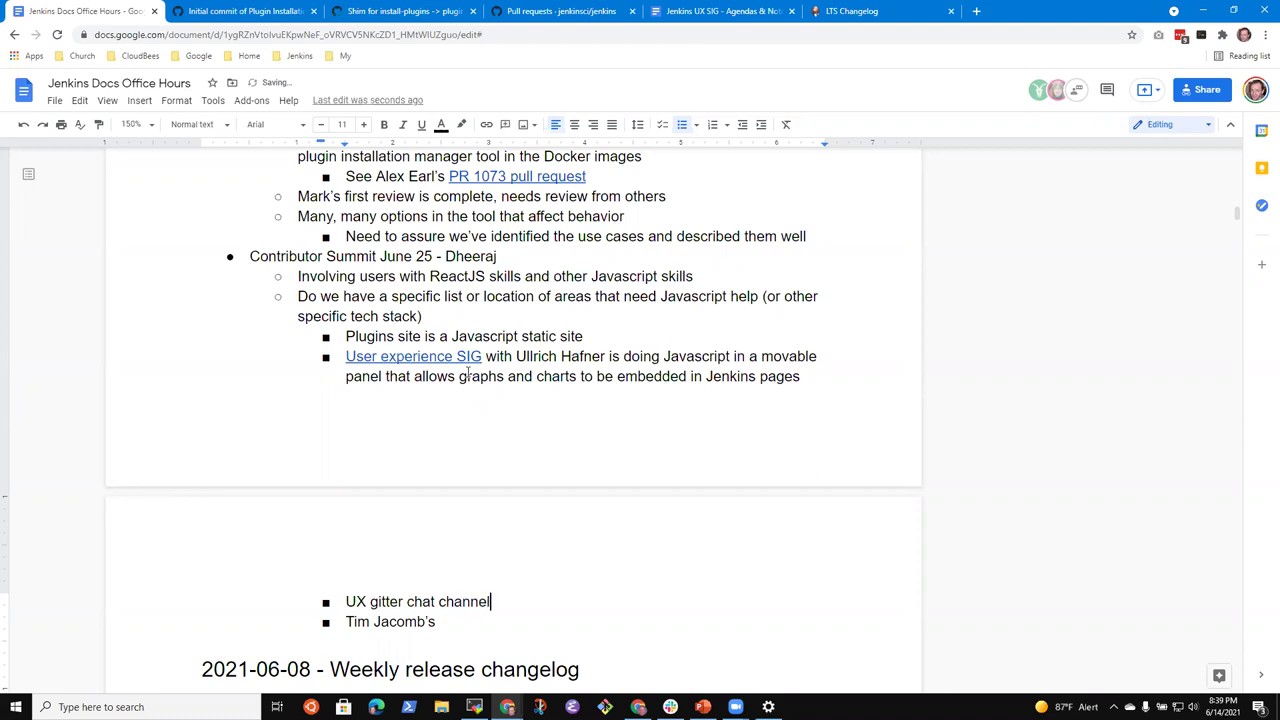
Step: Return to the UX SIG notes and highlight "Bootstrap 5" in the topic about new plugin releases
click(714, 12)
scroll(446, 497, up, 3)
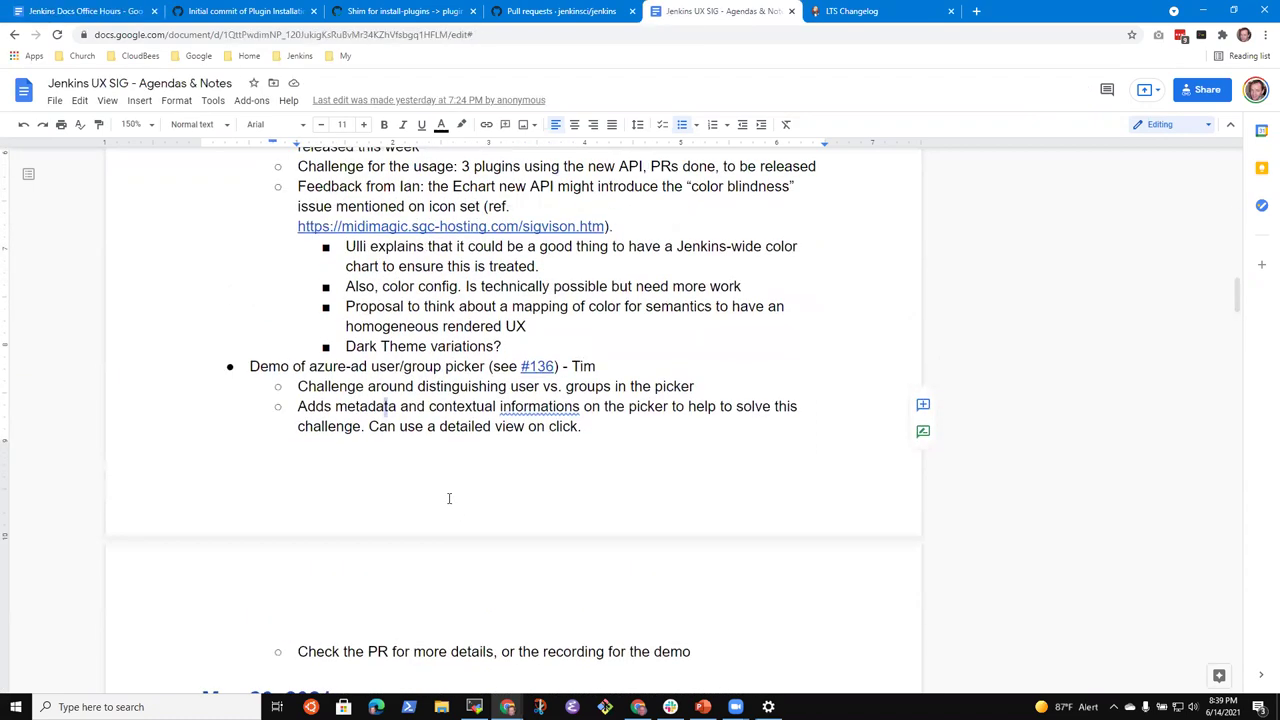
drag(510, 322, 555, 322)
double_click(519, 322)
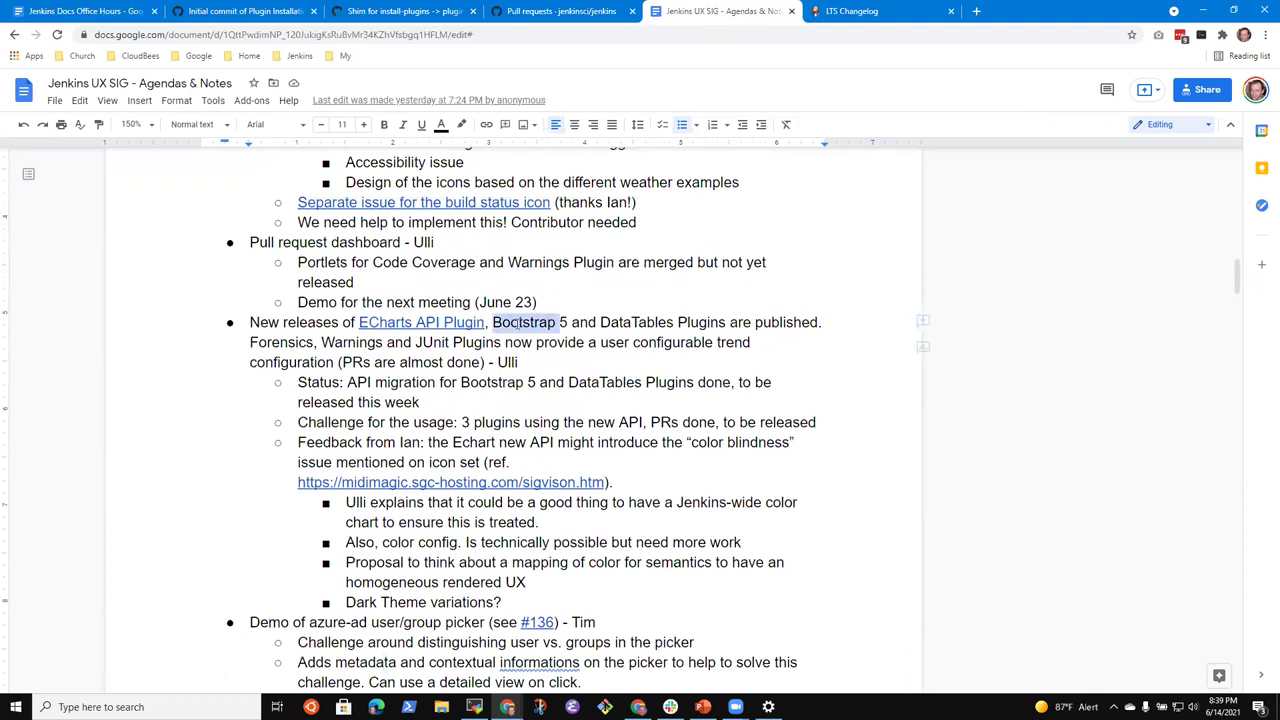
drag(568, 324, 492, 324)
Step: Look through the older UX SIG notes from May 26, 2021 down to the donation spending poll
scroll(497, 307, up, 4)
scroll(470, 329, down, 4)
scroll(470, 329, down, 1)
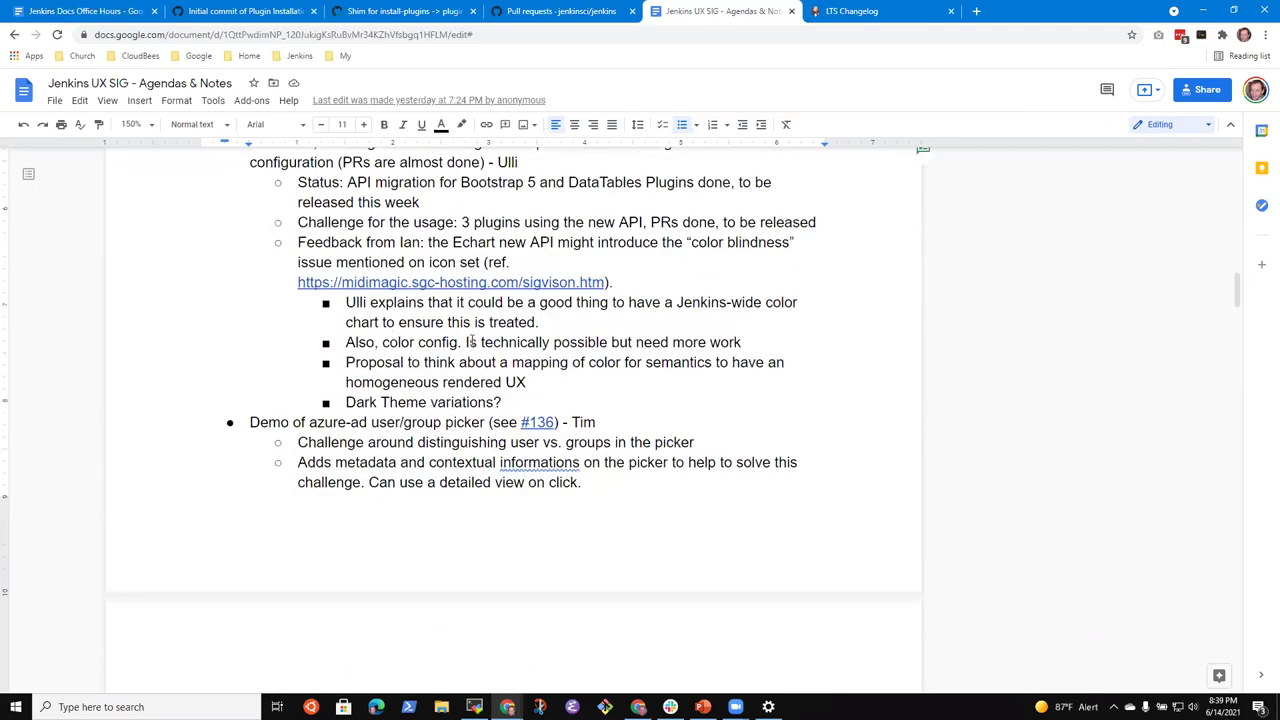
scroll(206, 441, down, 7)
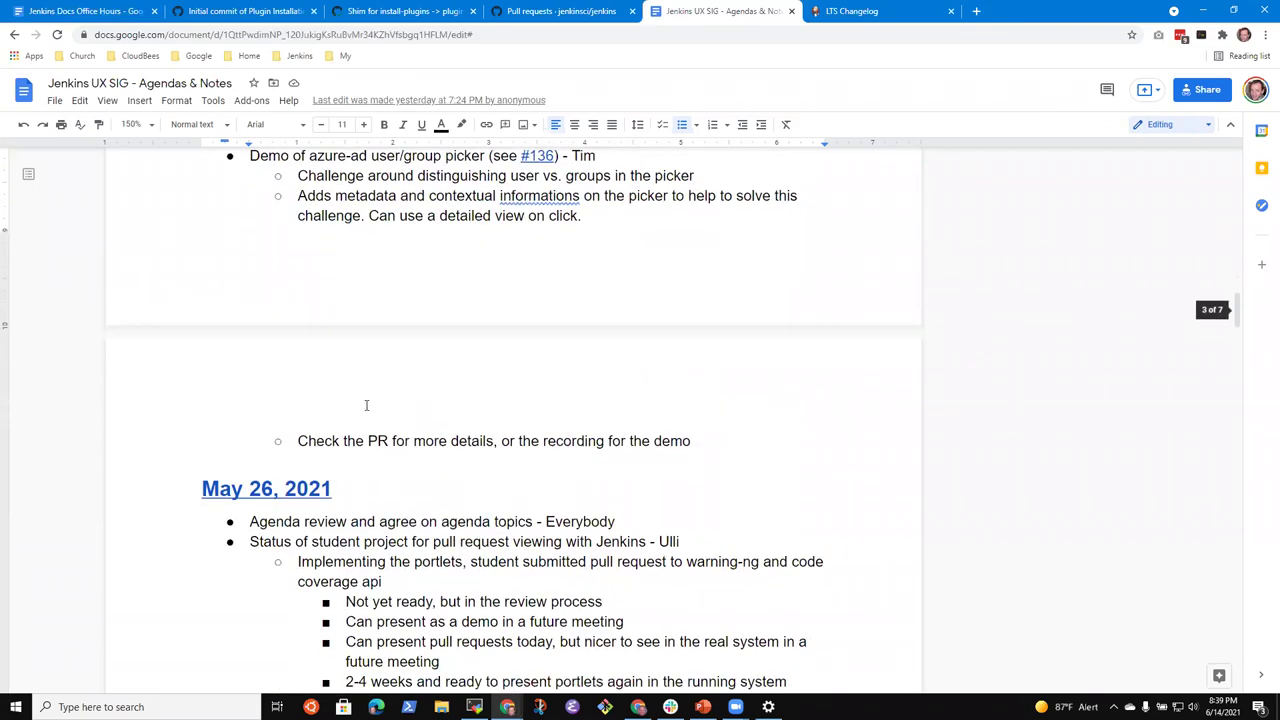
scroll(430, 436, down, 3)
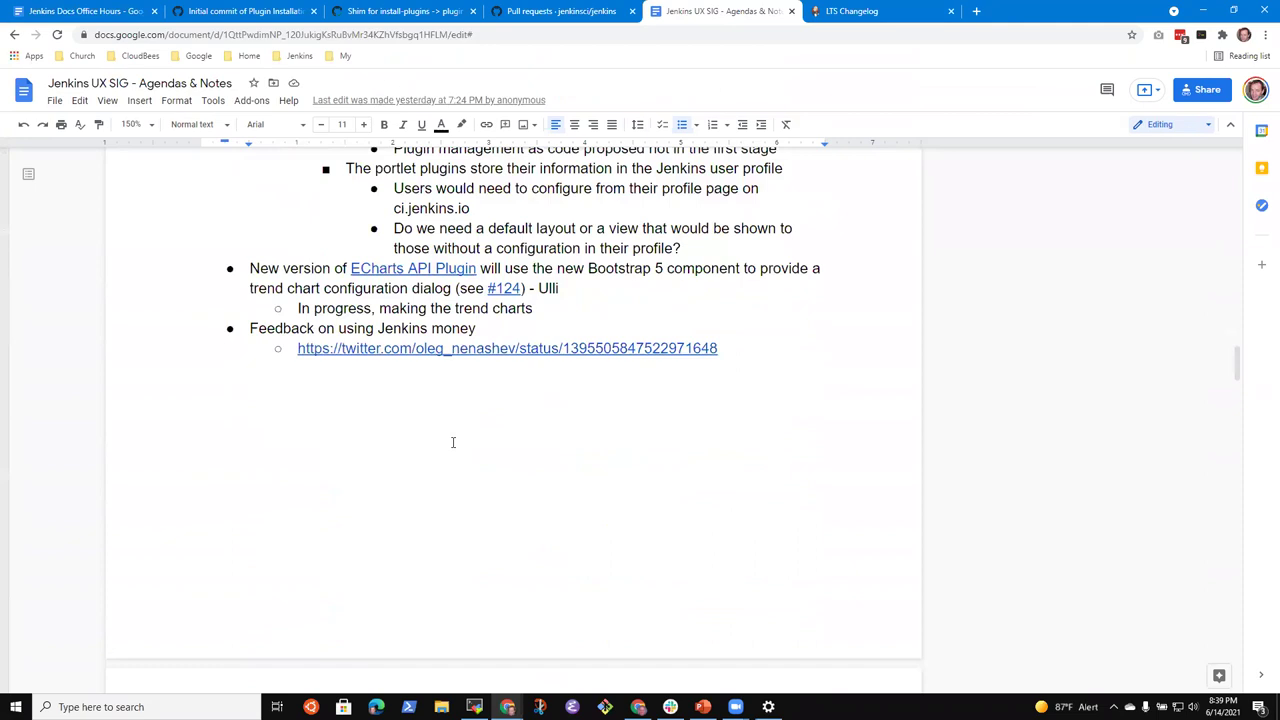
scroll(374, 220, down, 4)
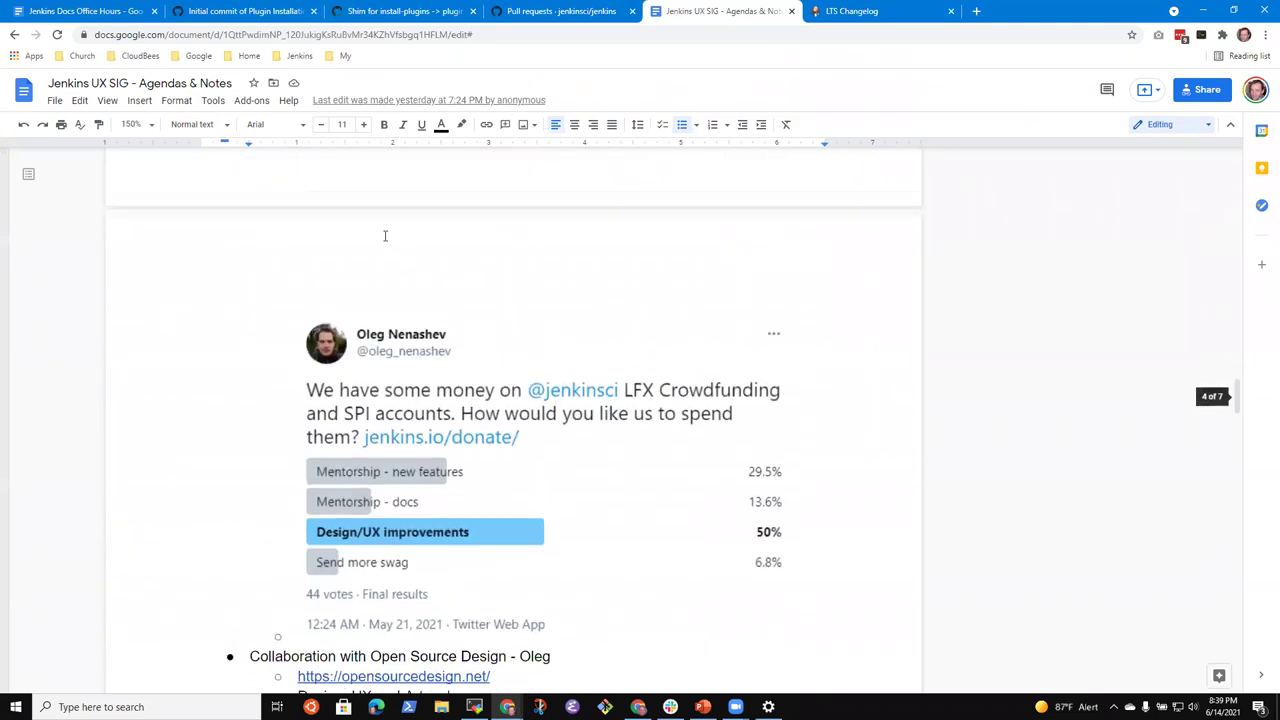
Step: Search the UX SIG notes for "react" and look through the pages down to the Open Source Design collaboration
scroll(386, 234, up, 2)
key(ctrl+f)
text(reaa)
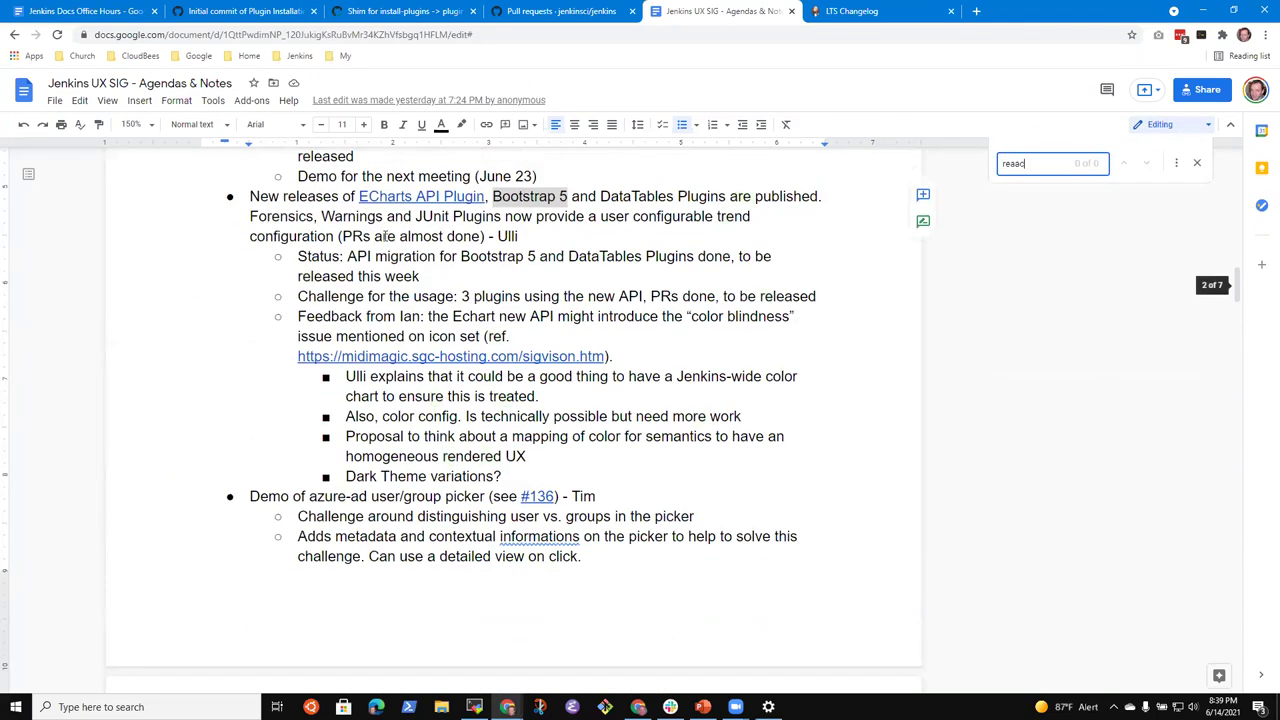
key(BackSpace)
text(ct)
click(115, 383)
scroll(160, 380, down, 15)
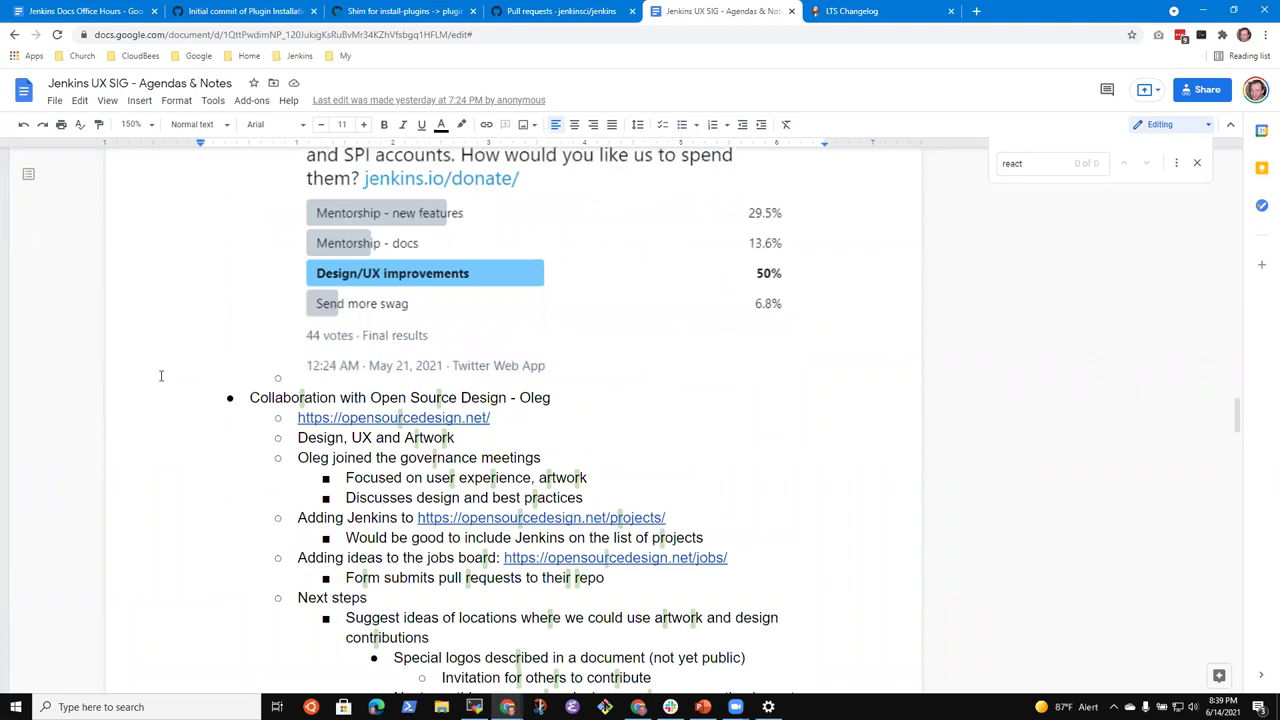
Step: Open the linked "Original notes - Nov 2019 - Mar 2021" of the UX SIG and search them for "React"
click(457, 609)
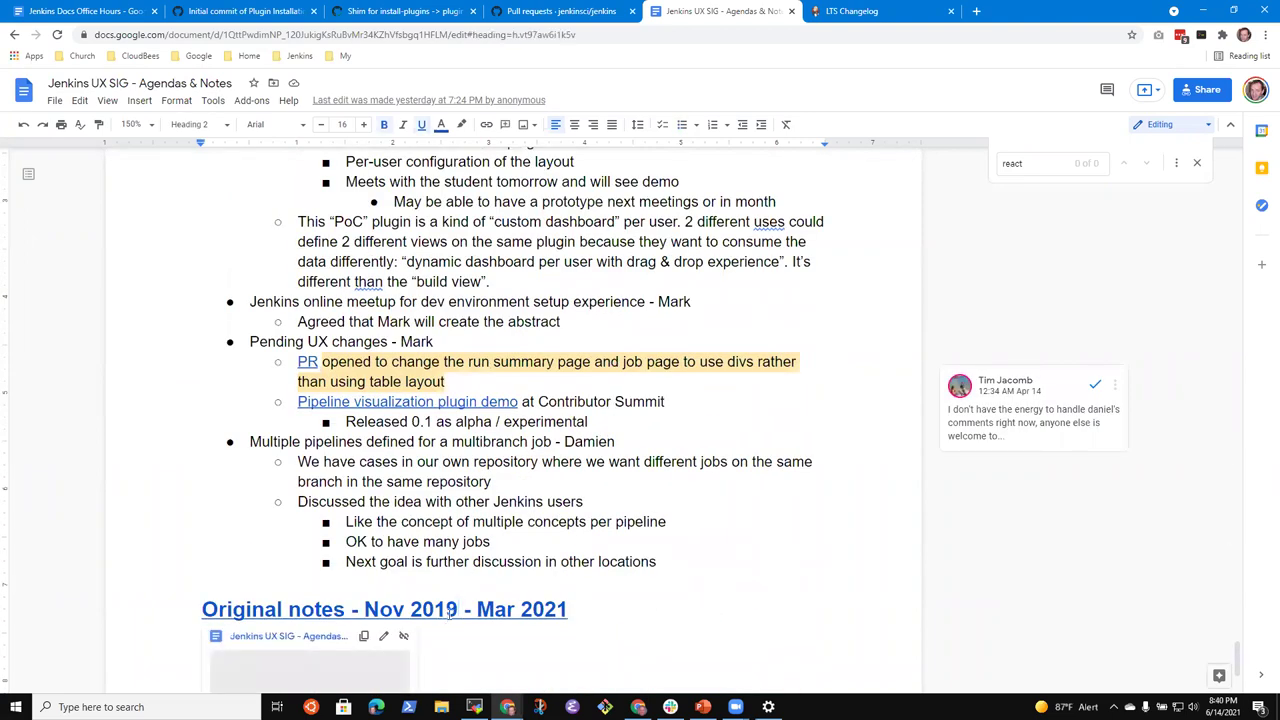
click(298, 648)
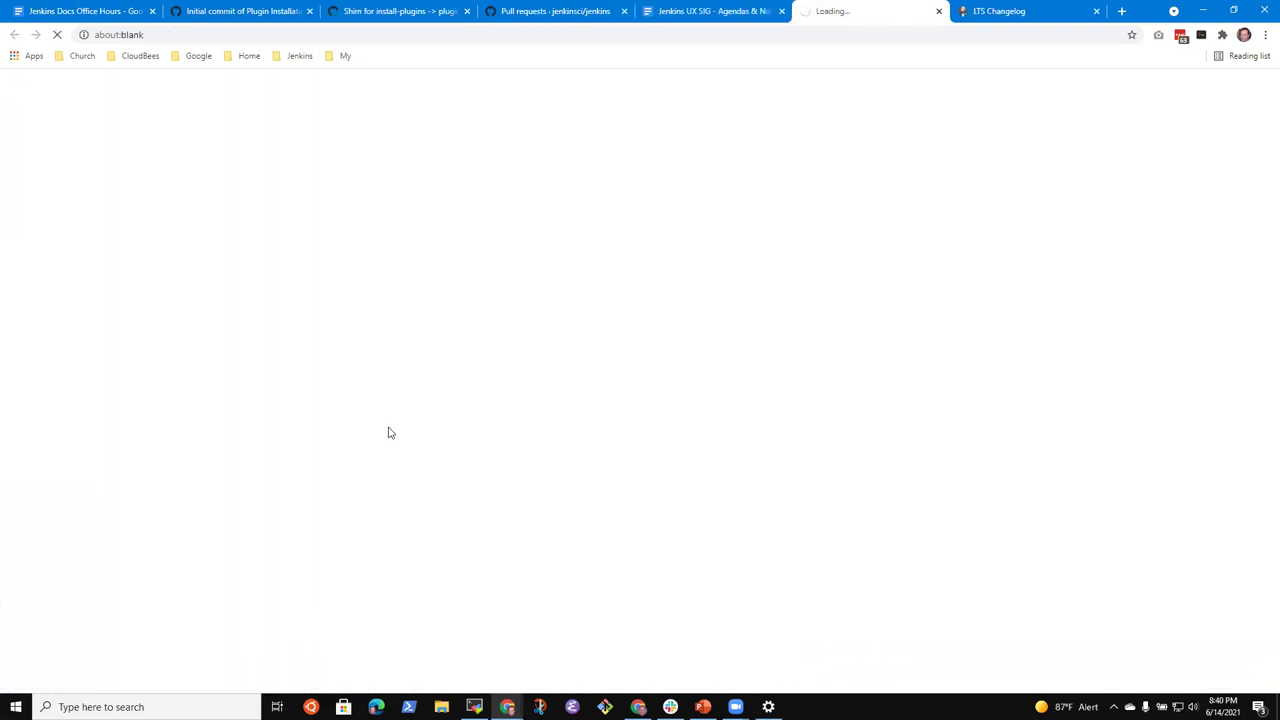
key(ctrl+f)
text(Re)
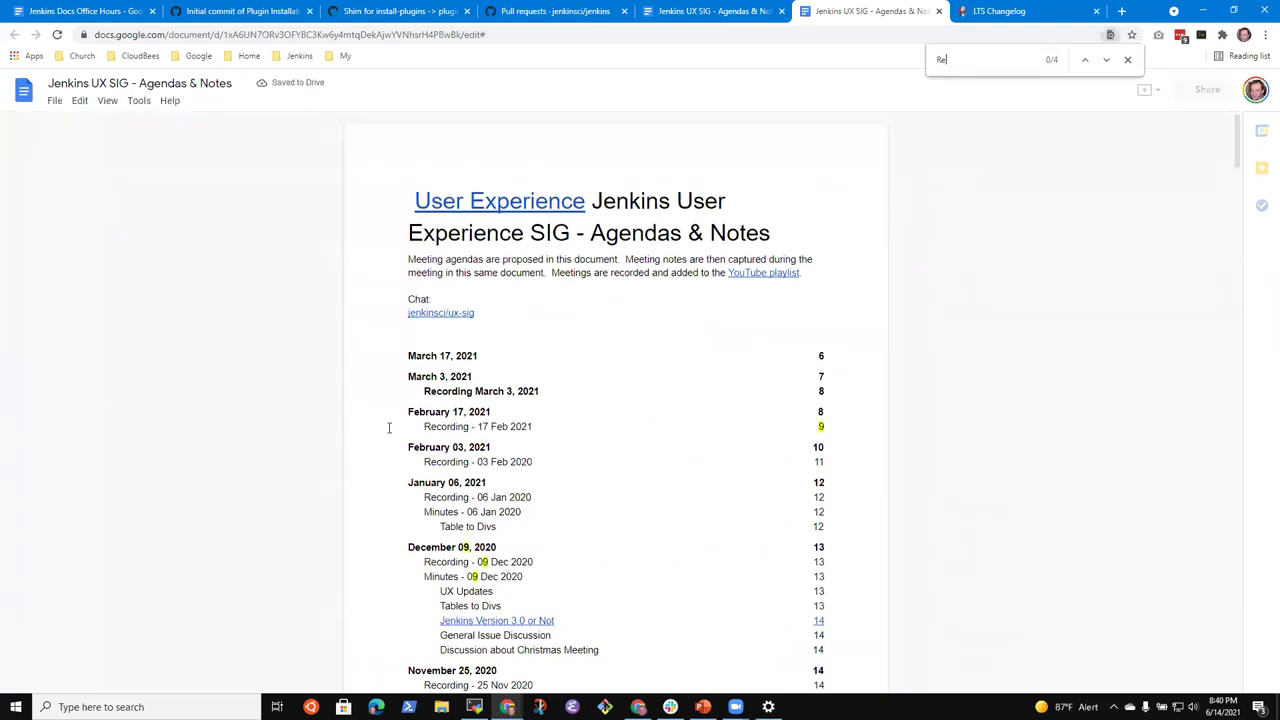
text(act)
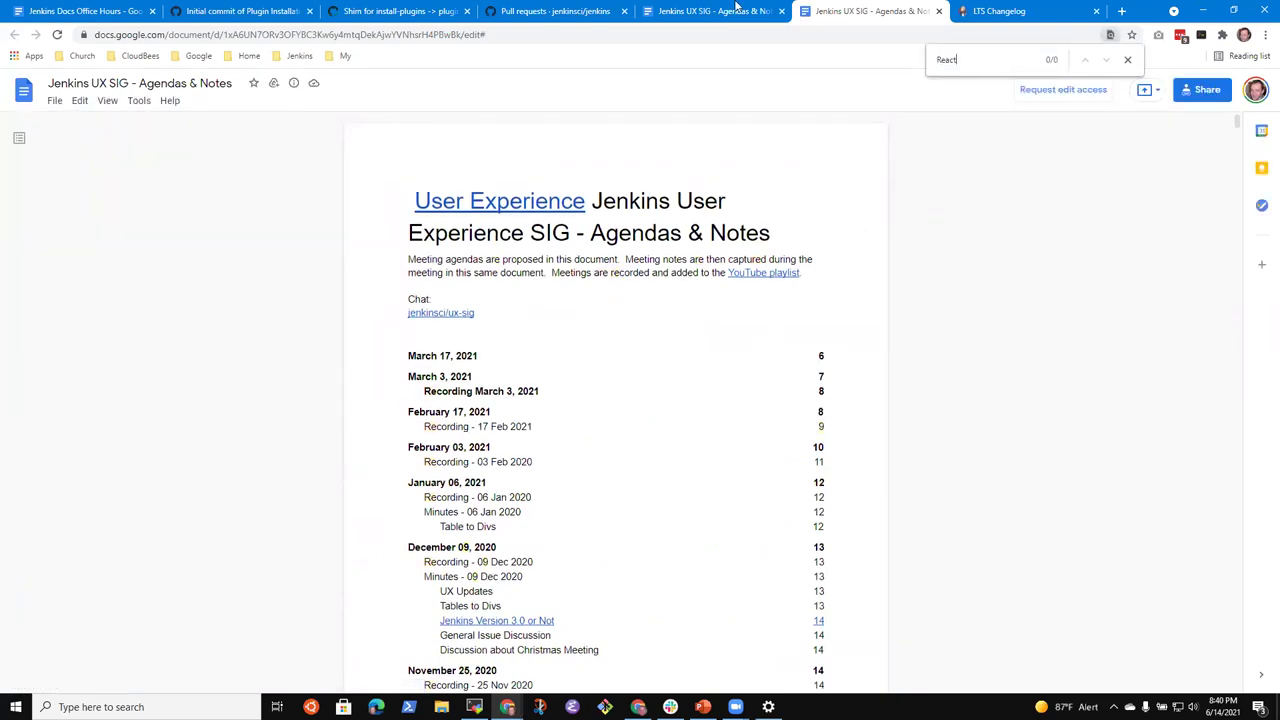
Step: Return to the Docs Office Hours notes and add a Contributor Summit sub-bullet "Limited docs on using npm effectively with Jenkins"
click(67, 12)
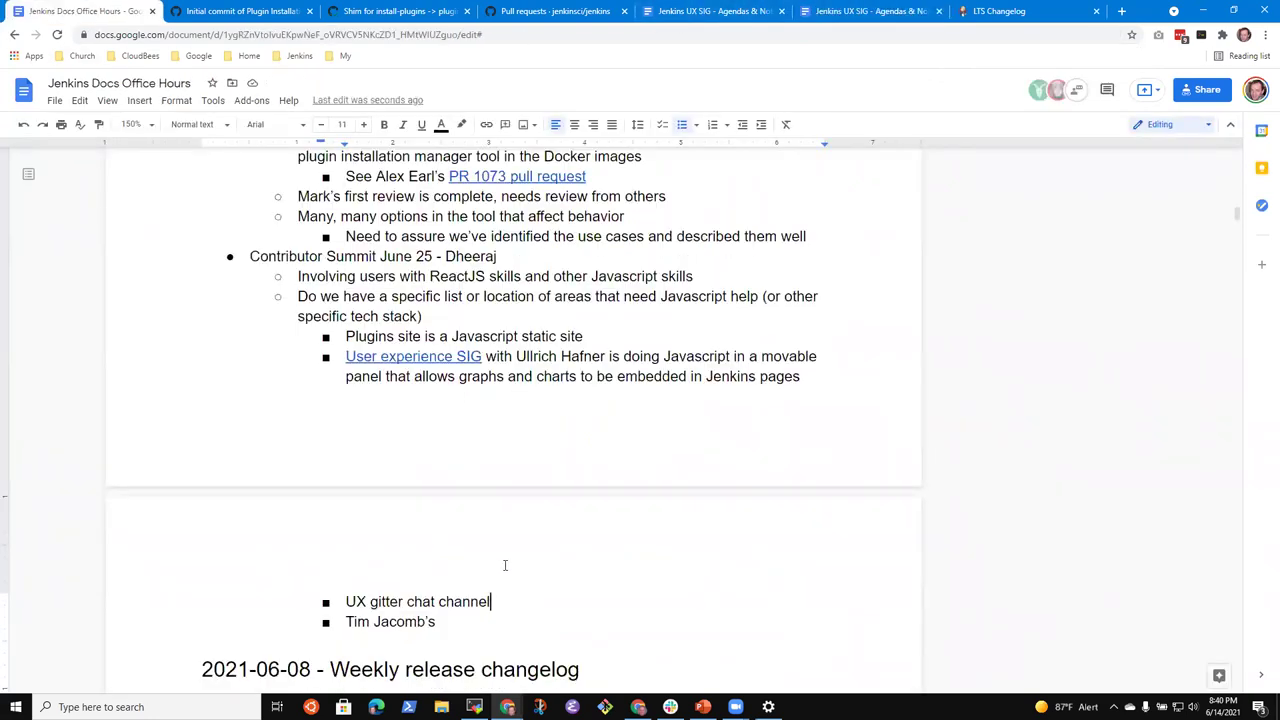
click(460, 276)
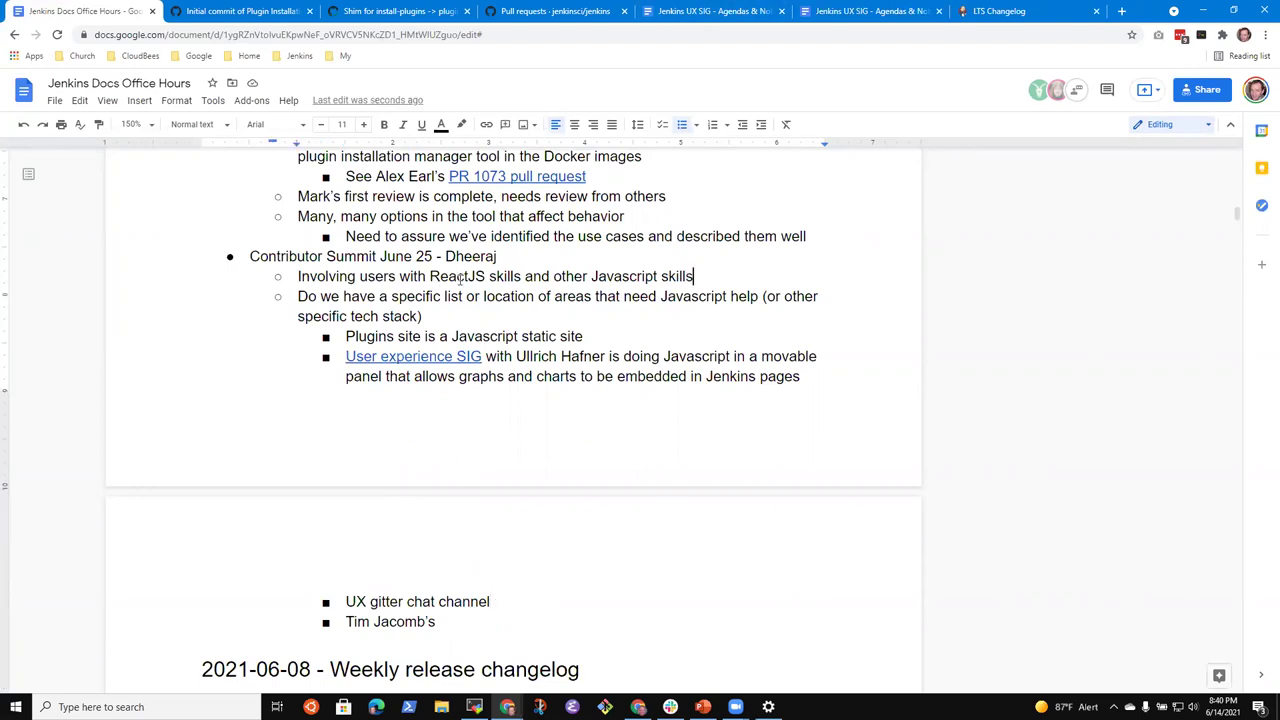
scroll(460, 279, down, 1)
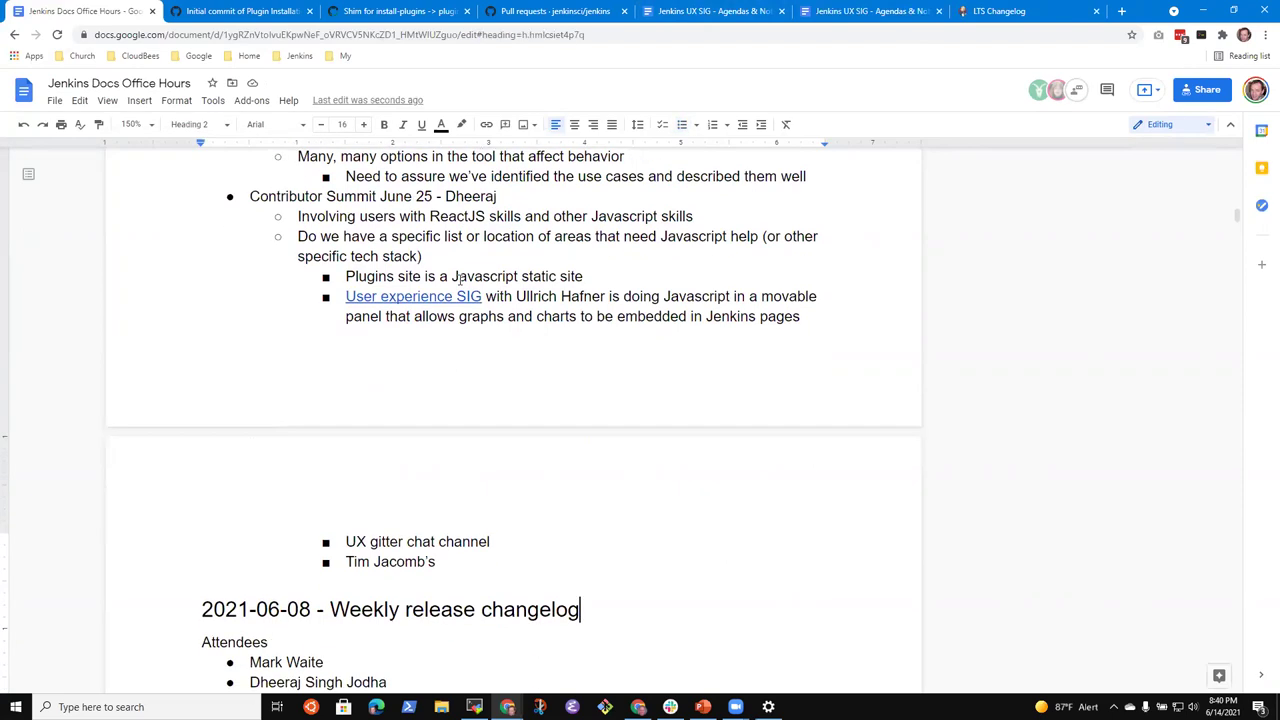
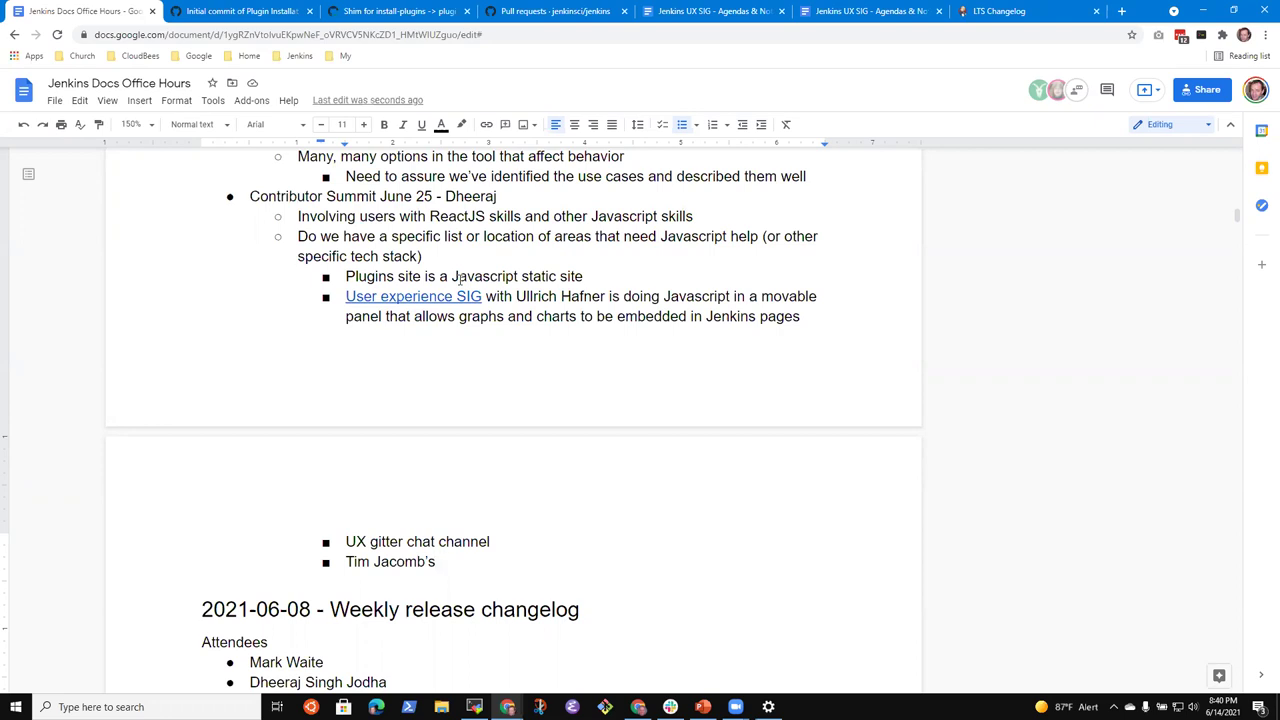
key(Return)
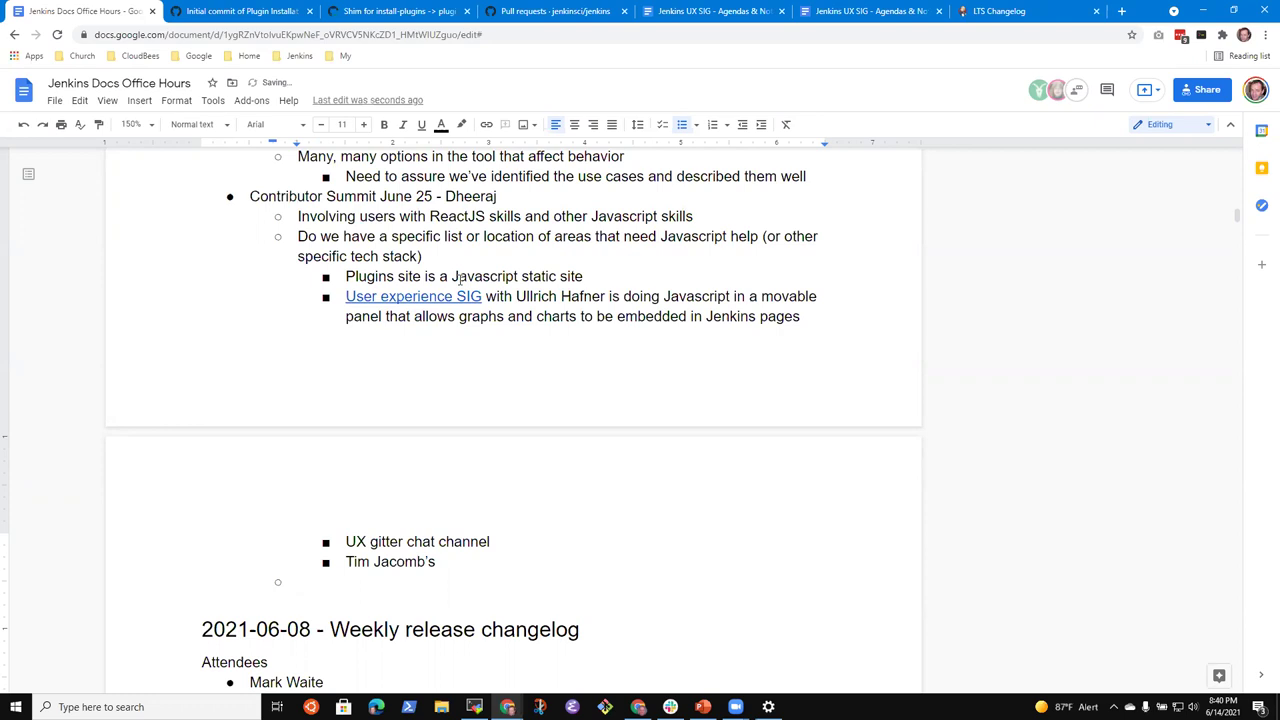
text(Do)
key(BackSpace)
key(BackSpace)
text(Limited docs on usin)
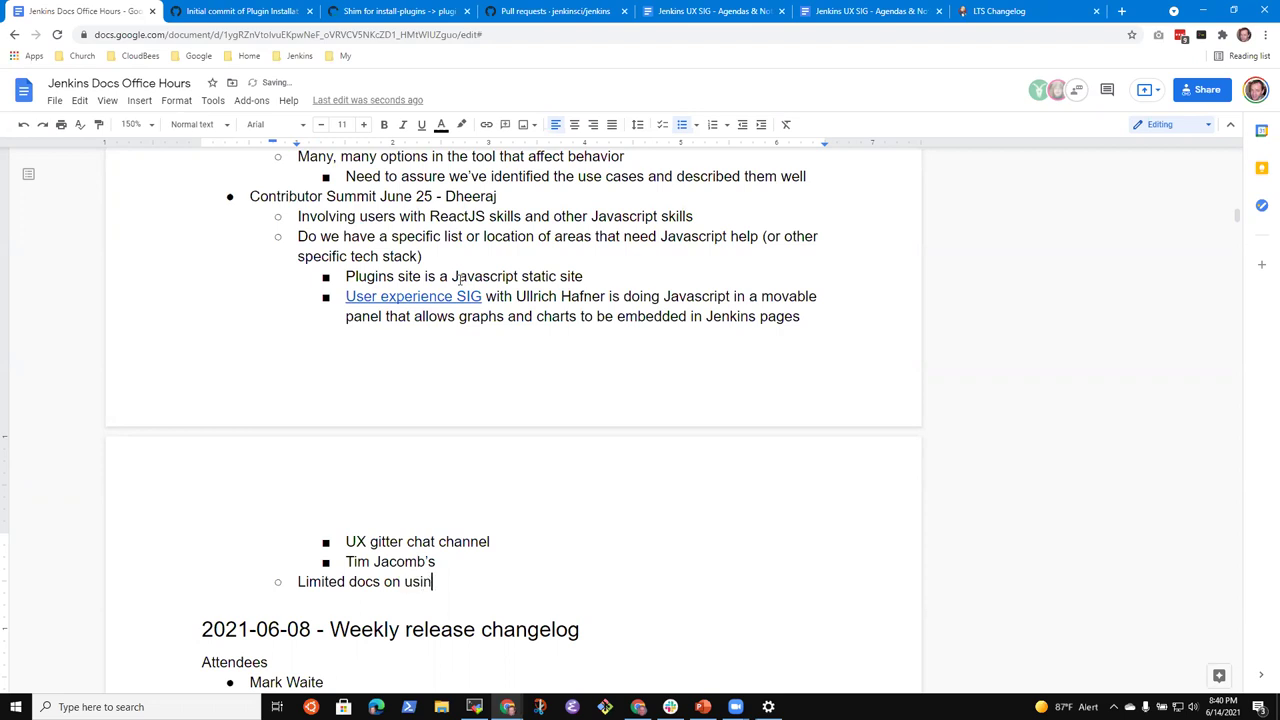
text(g npm a)
text(ffectively with Jenkins)
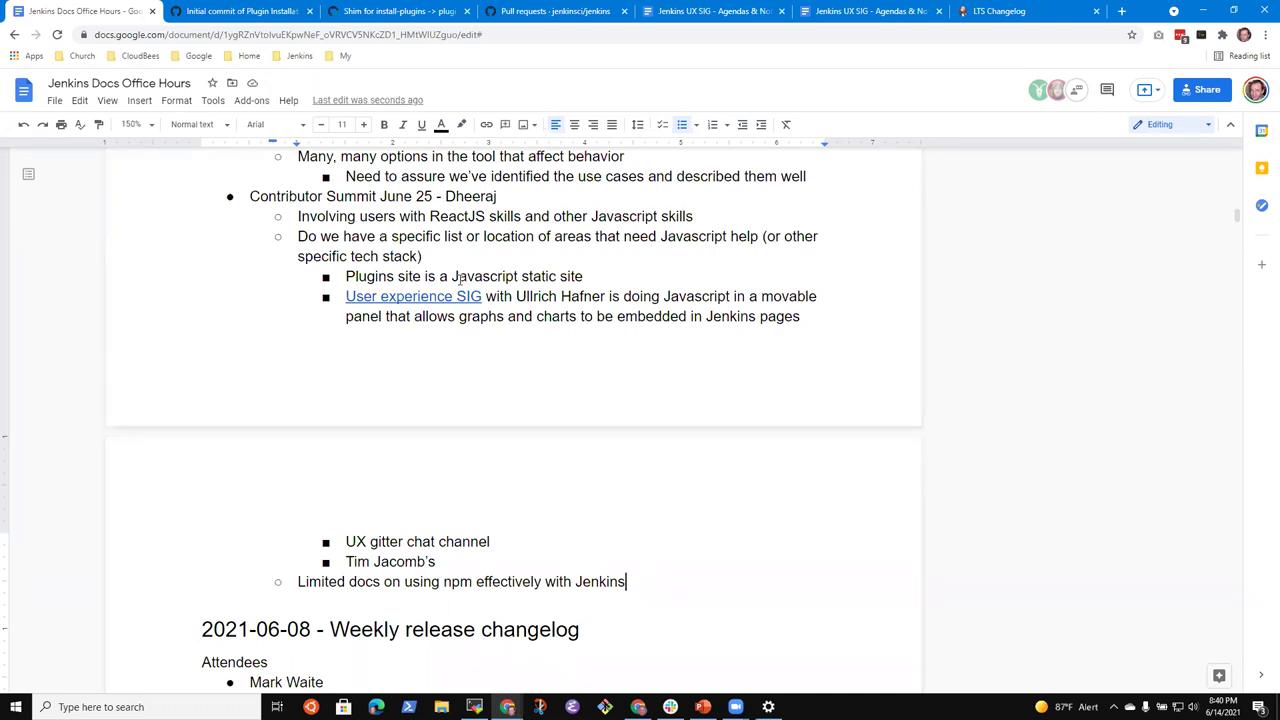
Step: Open the Jenkins website in a new tab and go to the tutorial "Build a Node.js and React app with npm"
right_click(98, 12)
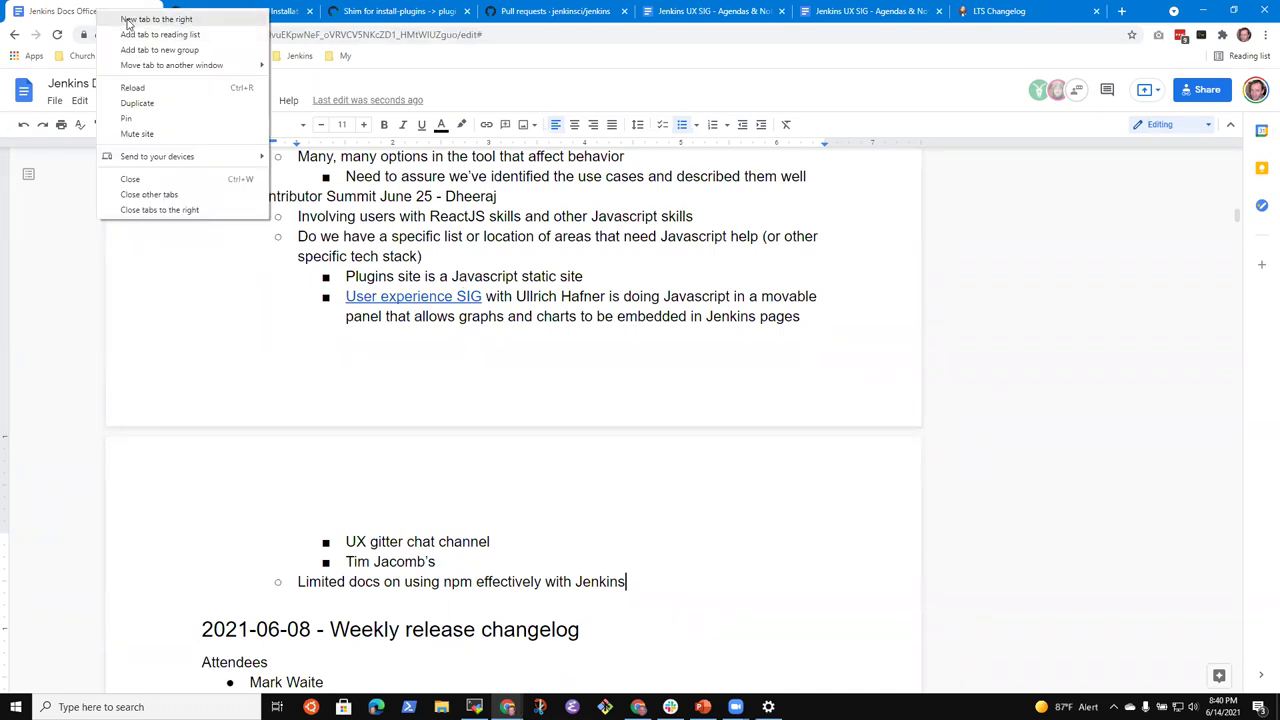
click(140, 19)
click(299, 56)
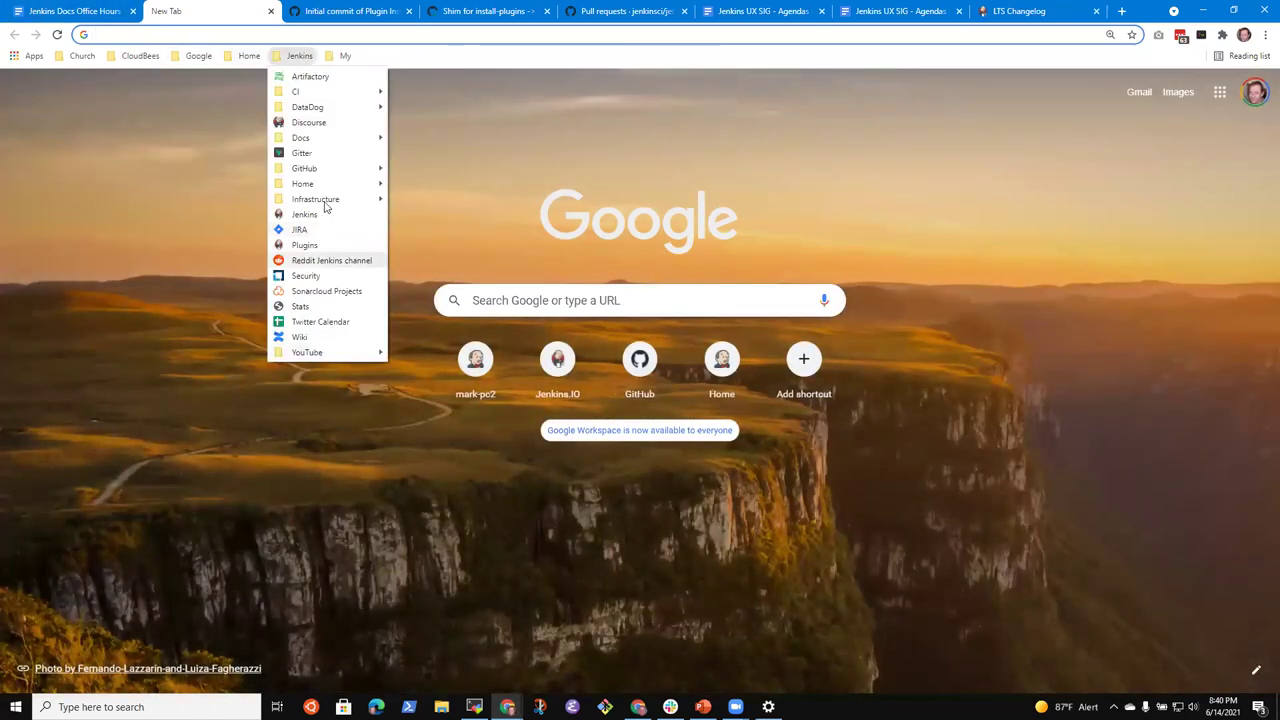
click(325, 217)
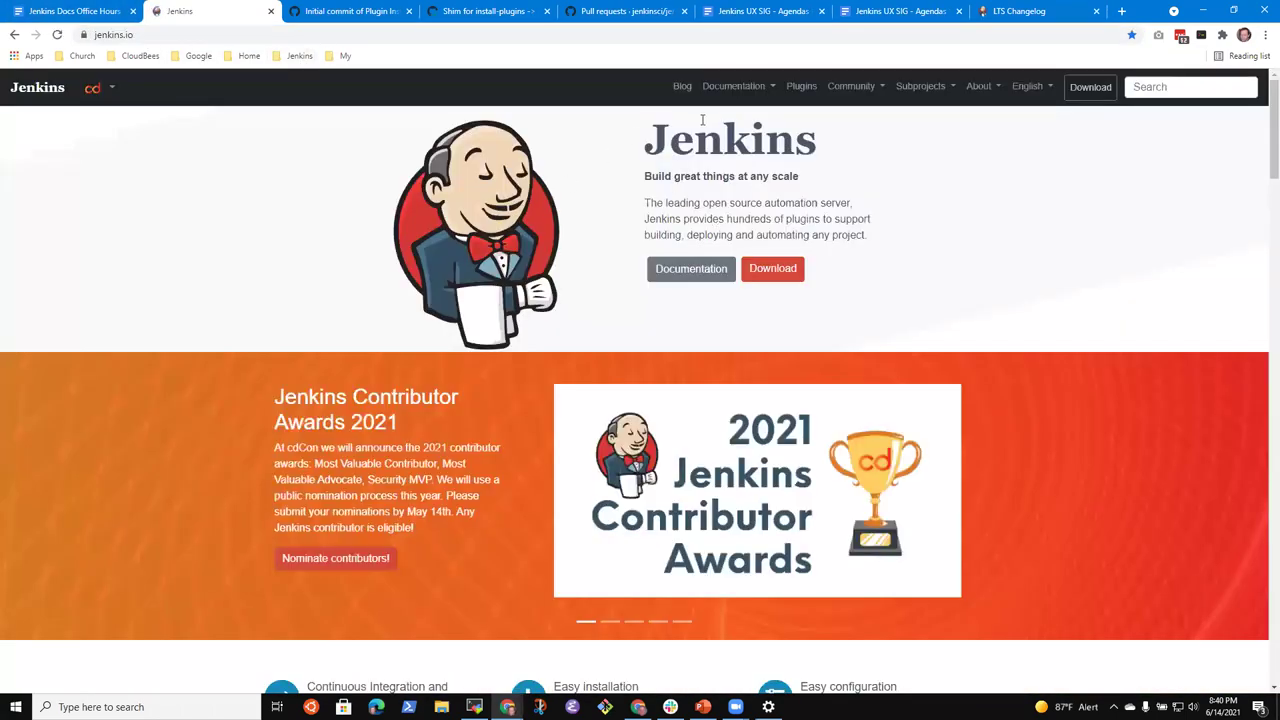
click(733, 86)
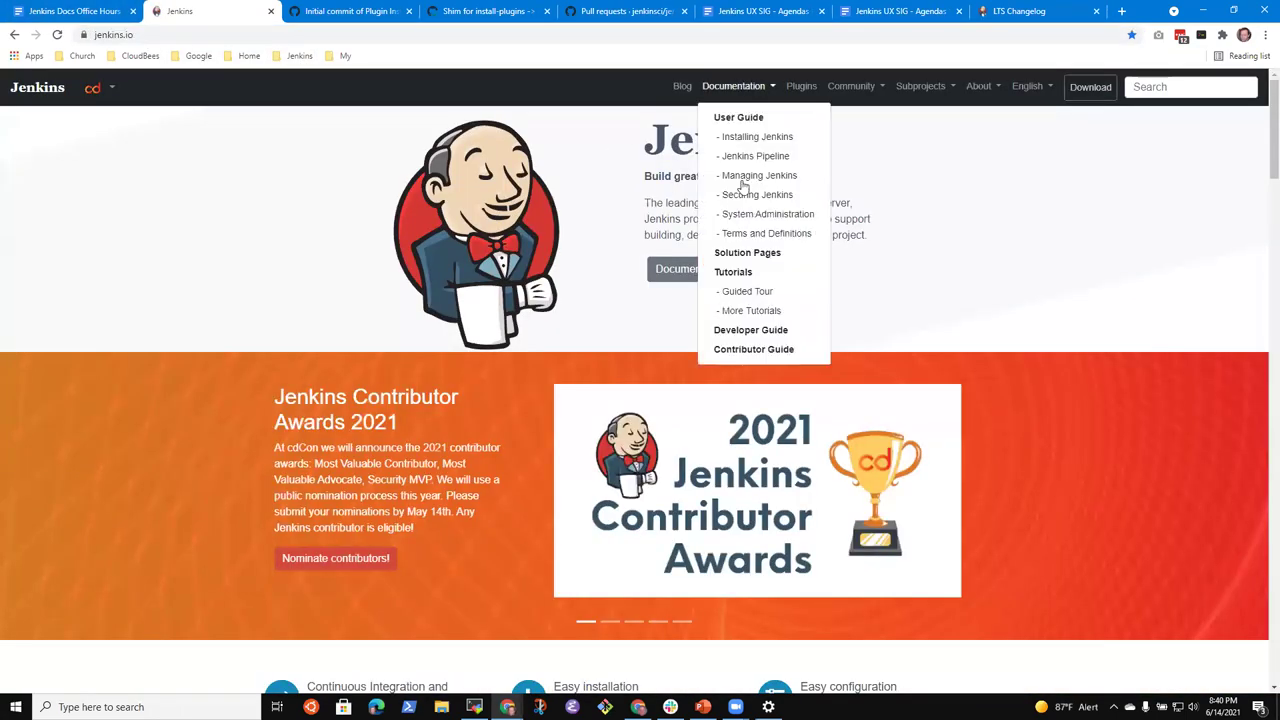
click(757, 309)
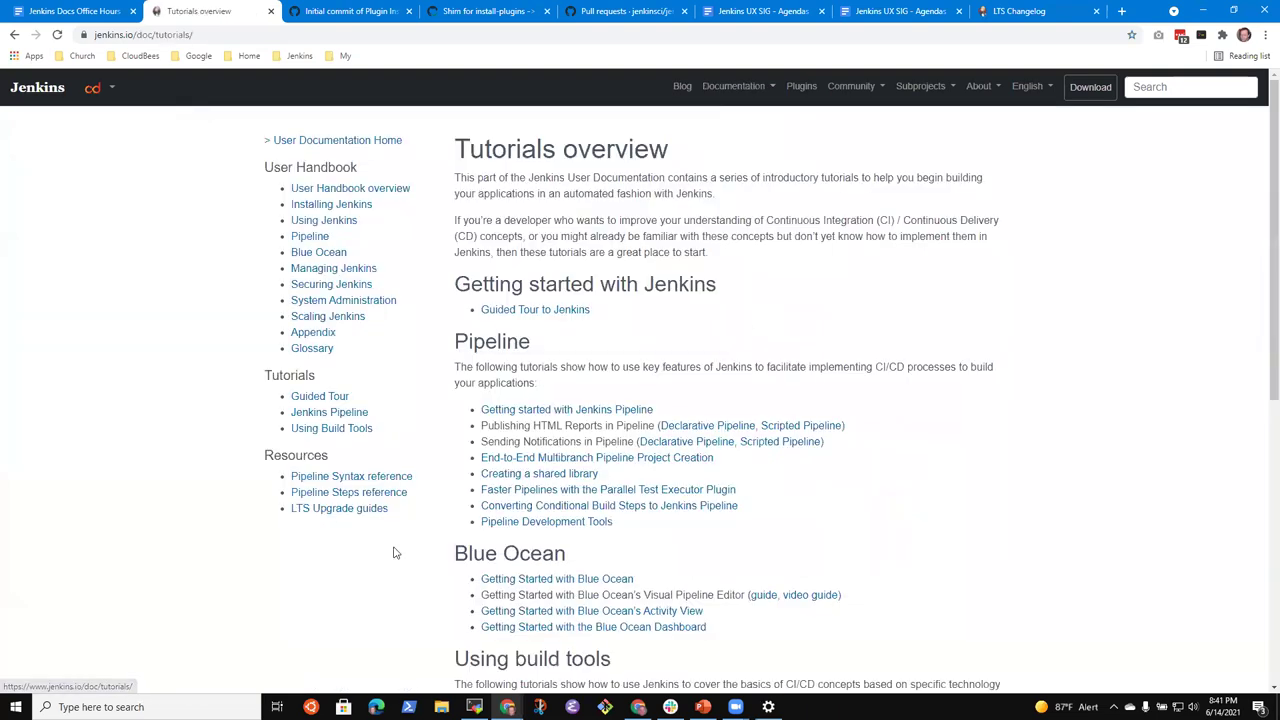
scroll(562, 450, down, 5)
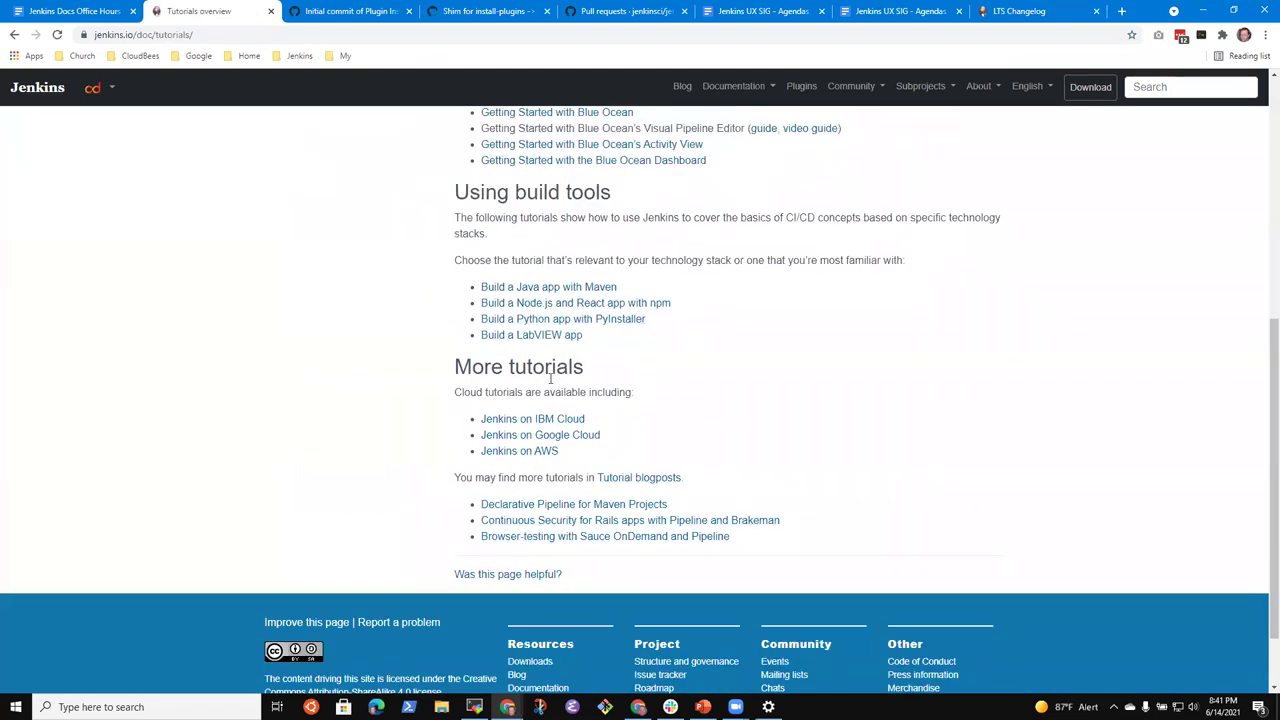
click(589, 308)
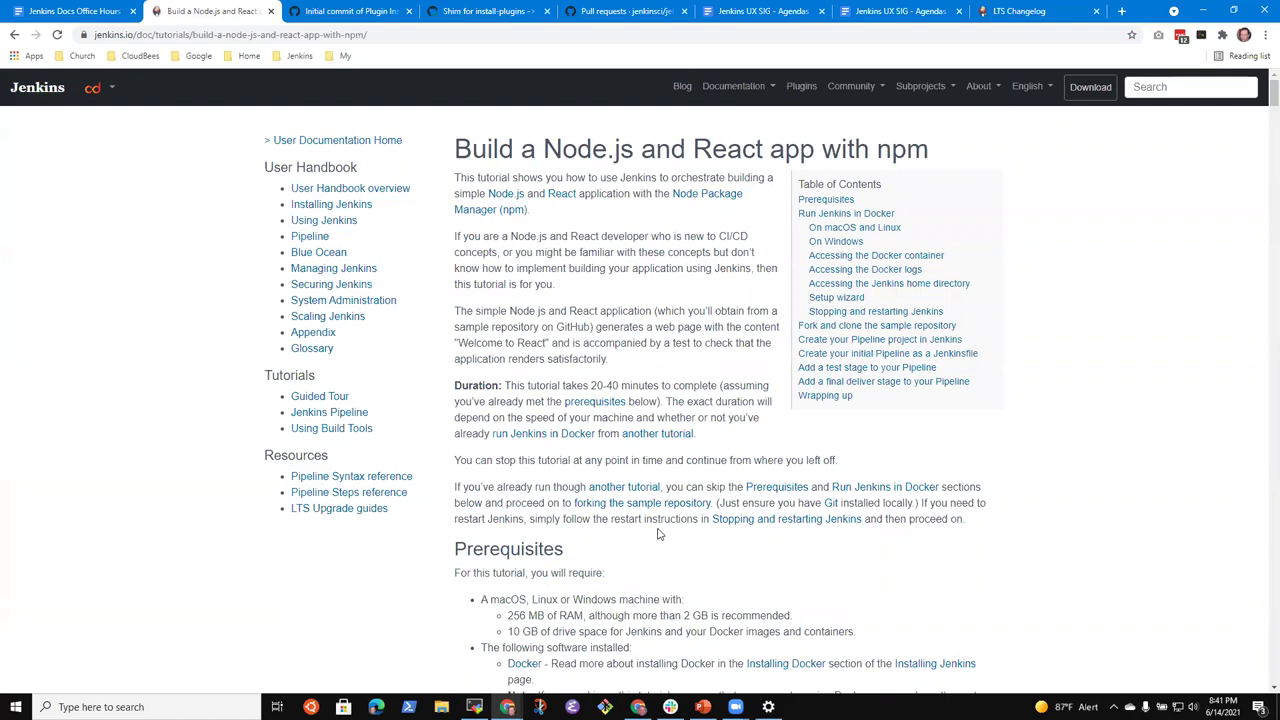
Step: Look through the Node.js and React tutorial down to the initial Jenkinsfile pipeline and its explanation
scroll(660, 525, down, 4)
scroll(657, 518, down, 15)
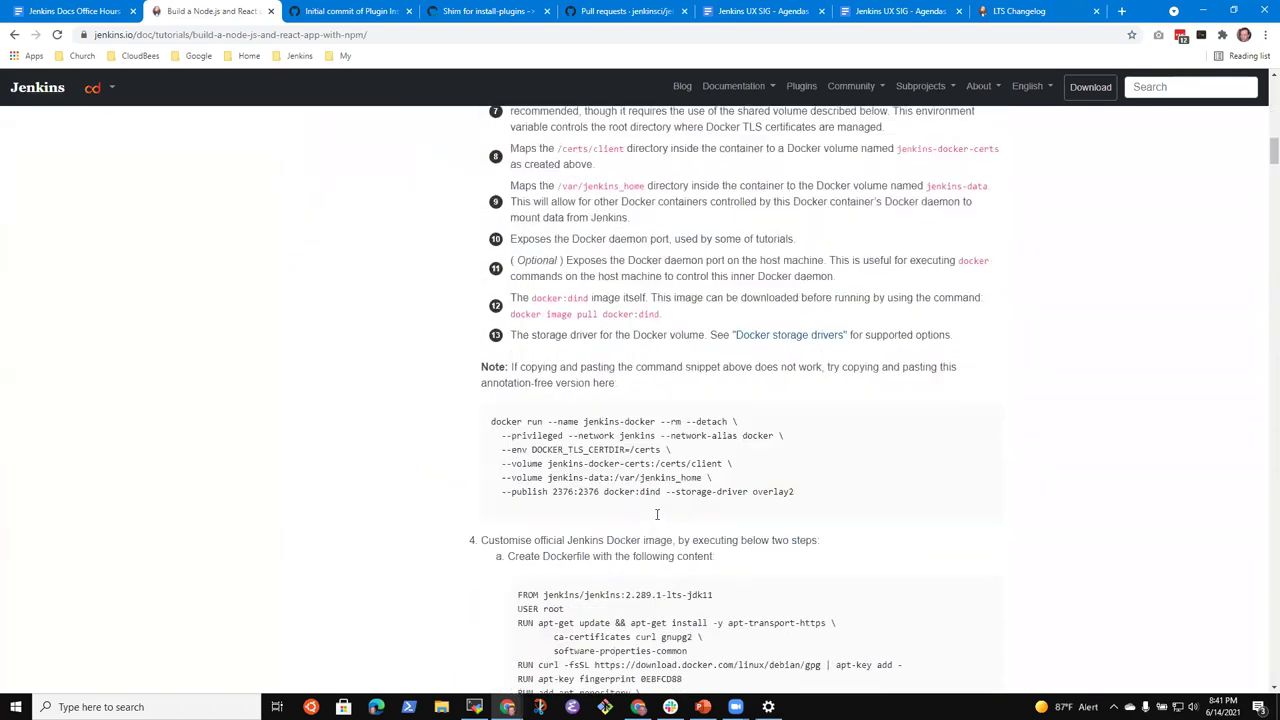
scroll(655, 528, down, 15)
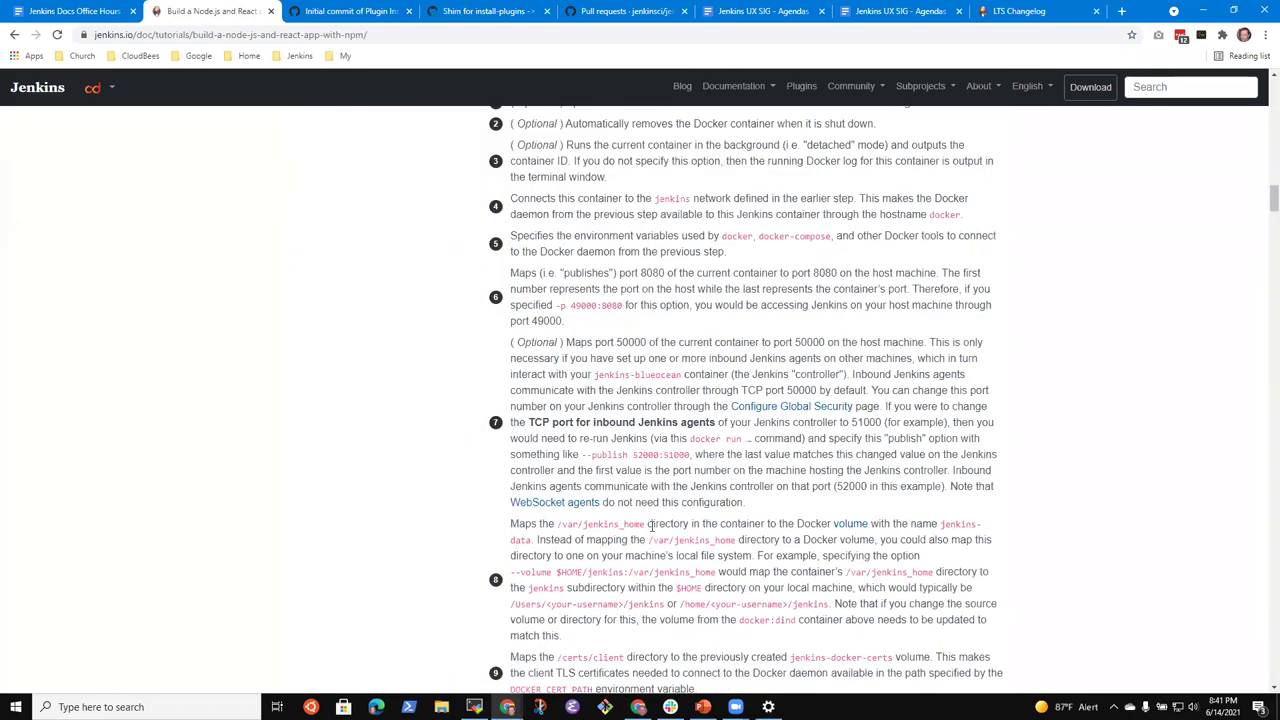
scroll(660, 528, down, 15)
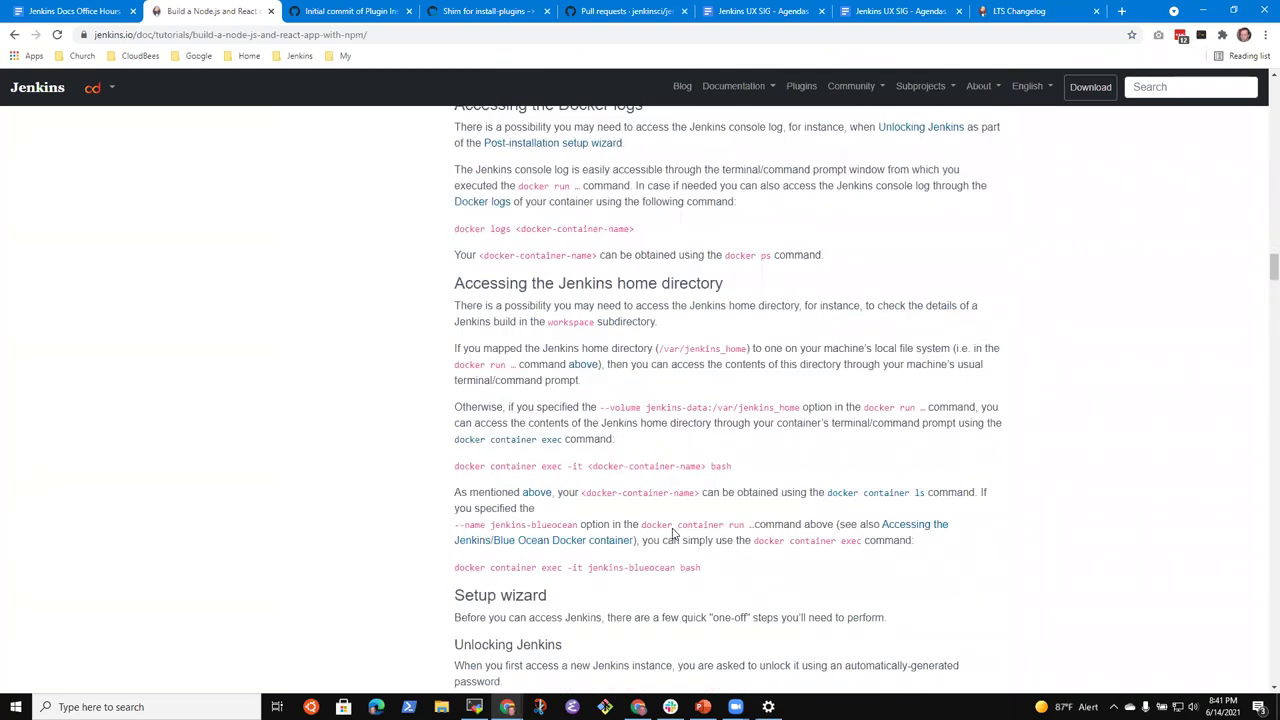
scroll(668, 514, down, 15)
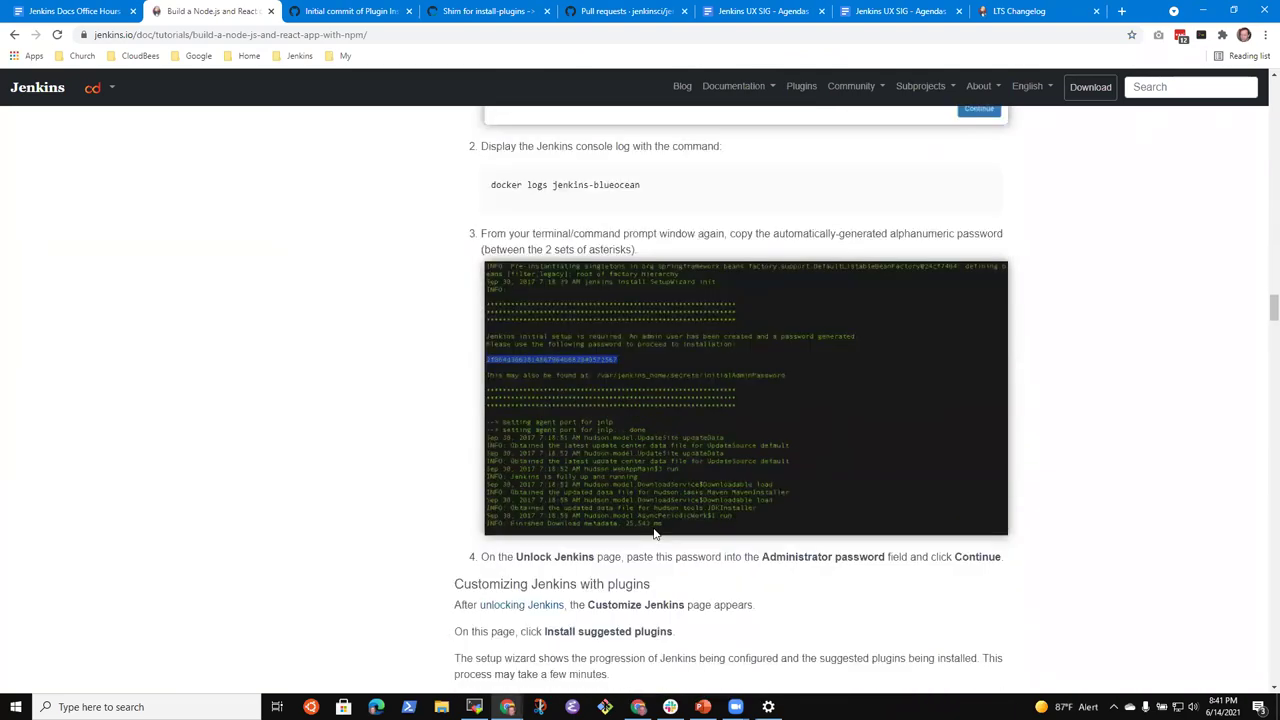
scroll(651, 538, down, 15)
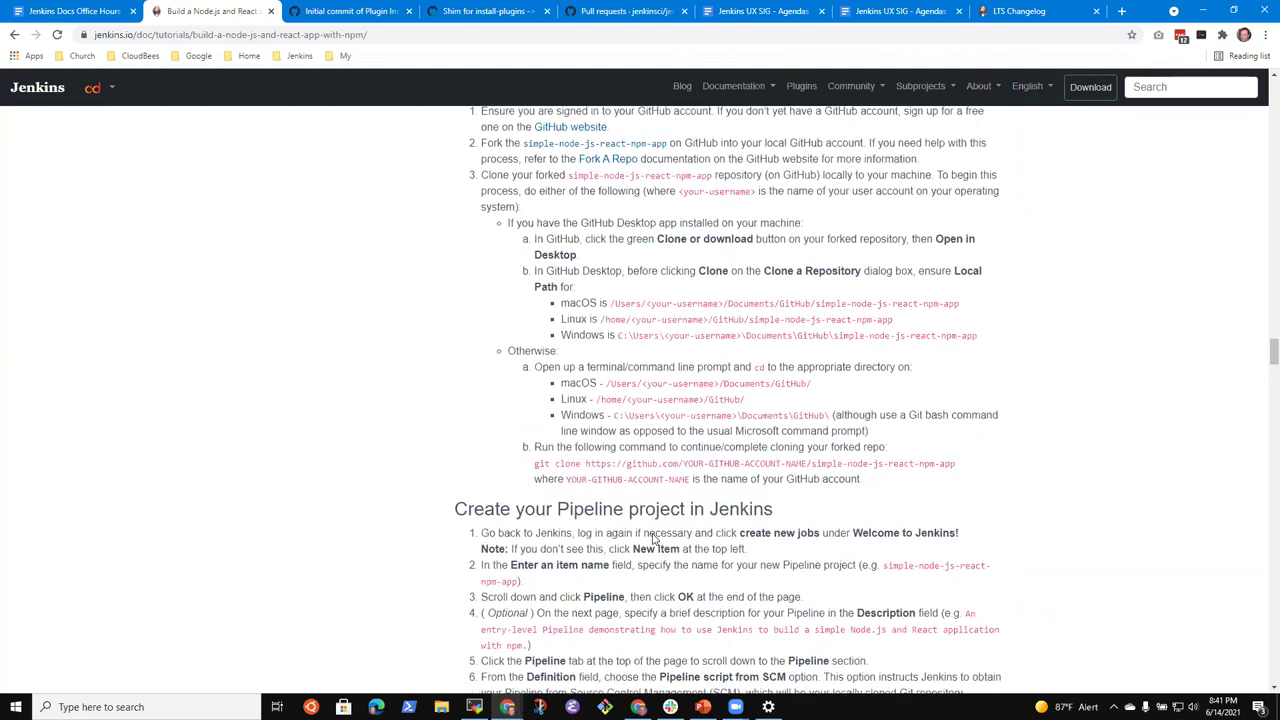
scroll(655, 531, down, 5)
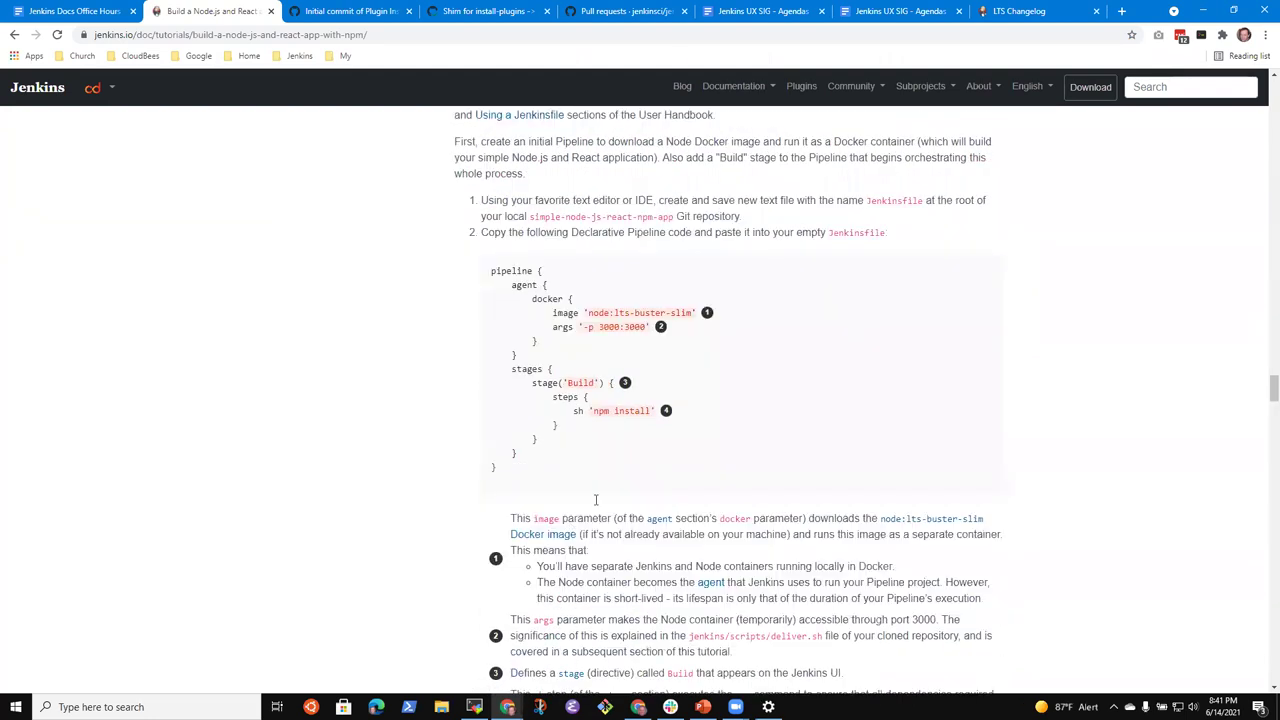
scroll(640, 400, up, 2)
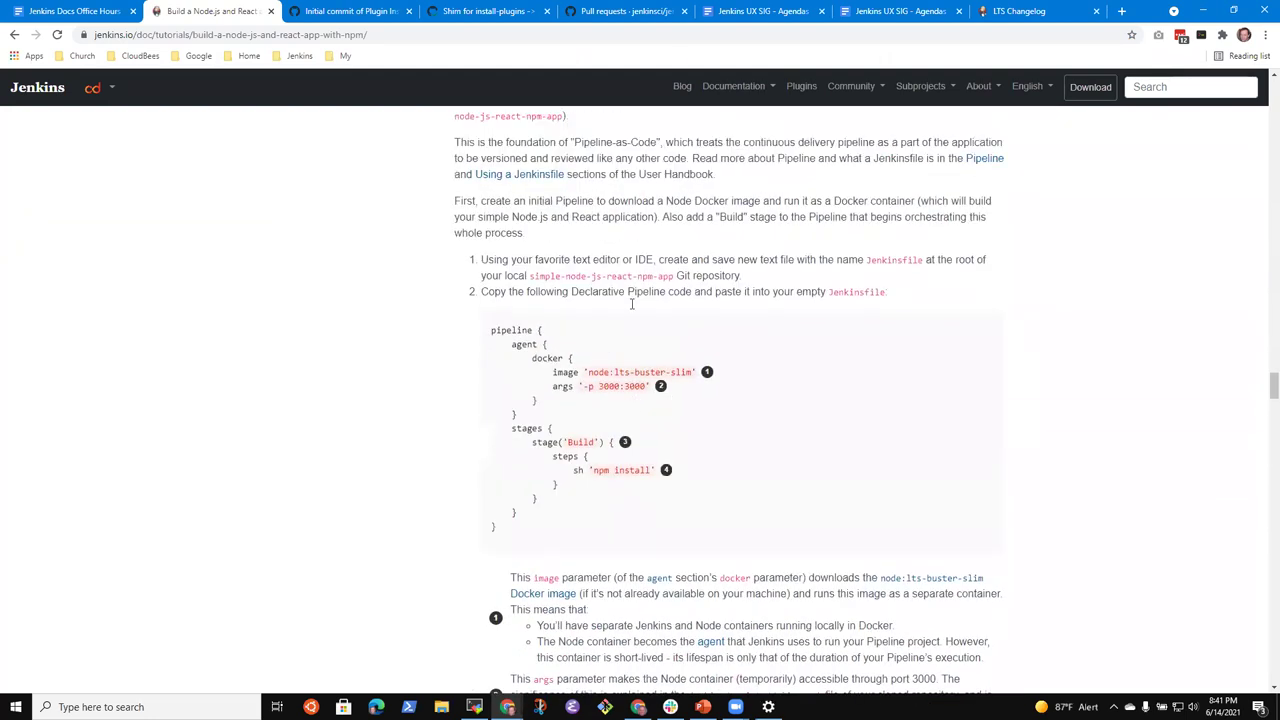
drag(531, 276, 672, 278)
scroll(646, 414, down, 3)
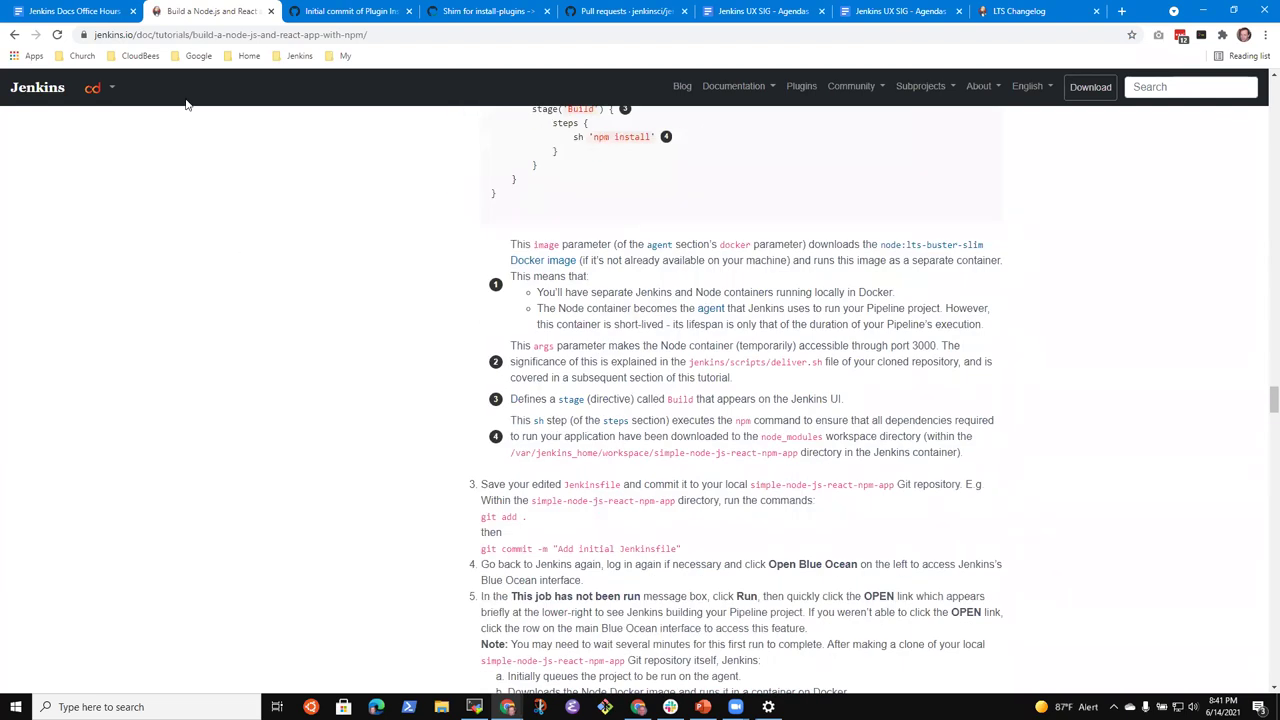
Step: Copy the web address of the Node.js and React tutorial and return to the Docs Office Hours notes
click(383, 33)
key(ctrl+c)
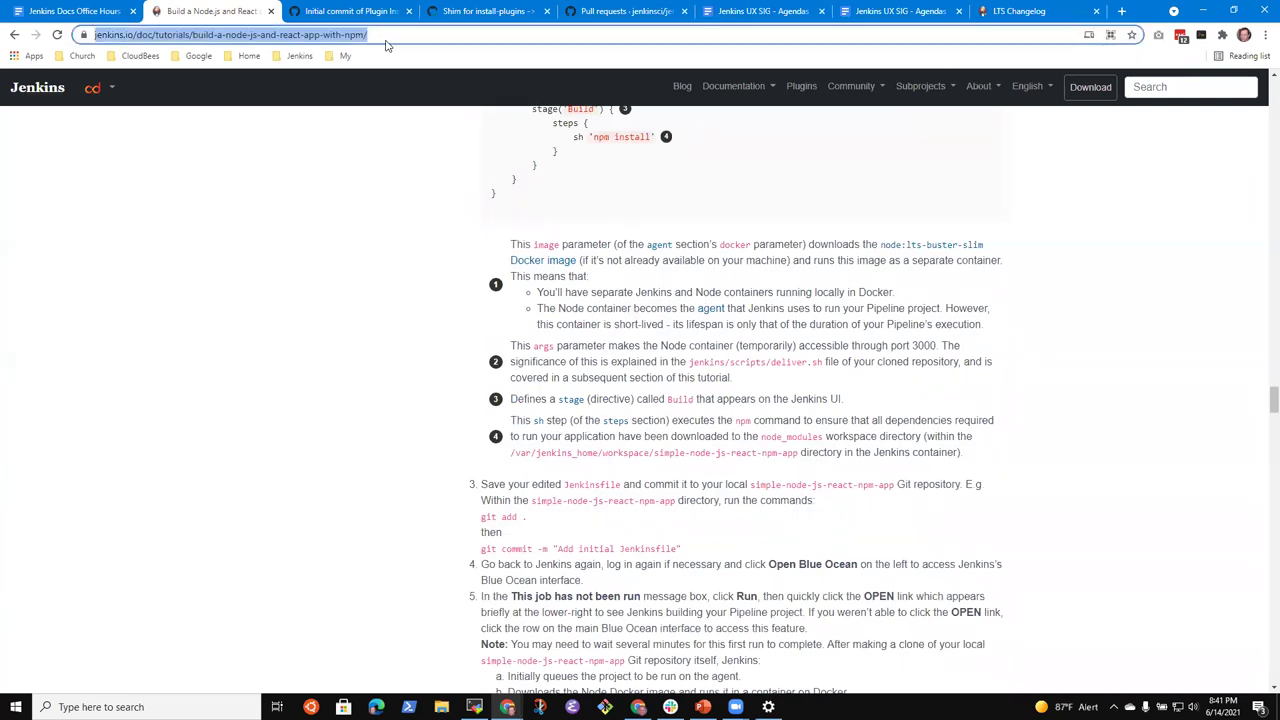
click(75, 11)
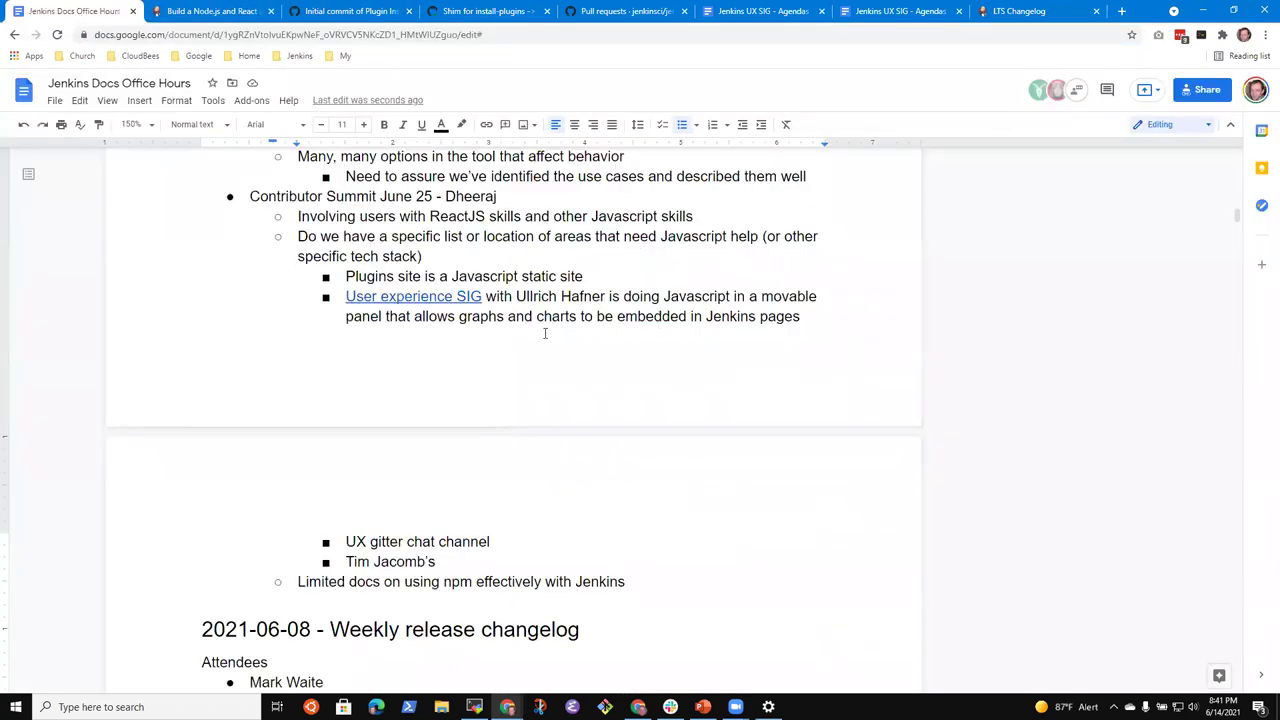
Step: Add a nested bullet "Consider extending the ReactJS and npm tutorial with more steps" under the note on limited npm docs
key(Return)
key(Tab)
text(Consider )
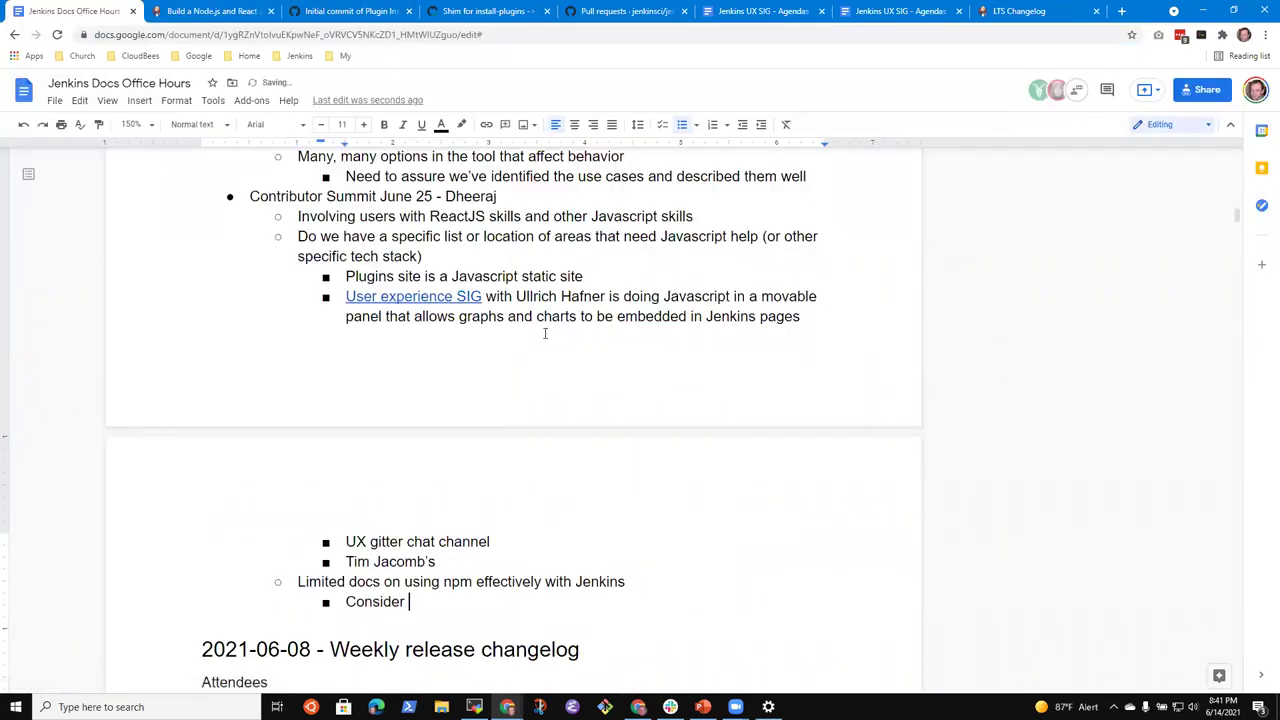
text(exten)
key(BackSpace)
key(BackSpace)
text(tending)
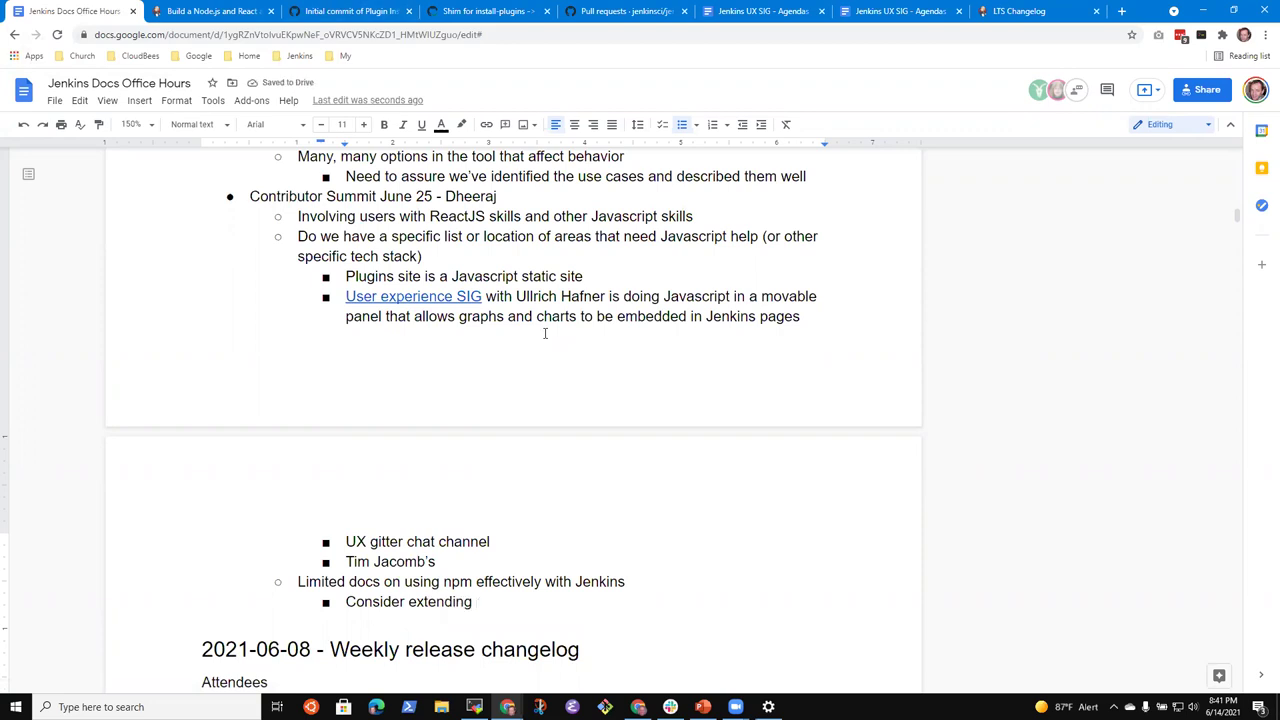
scroll(545, 333, up, 1)
key(Down)
key(Down)
key(Home)
key(shift+End)
key(Down)
key(Down)
key(Down)
key(Down)
key(Down)
key(Down)
key(Down)
key(Down)
key(Return)
key(Tab)
text(Consider extending )
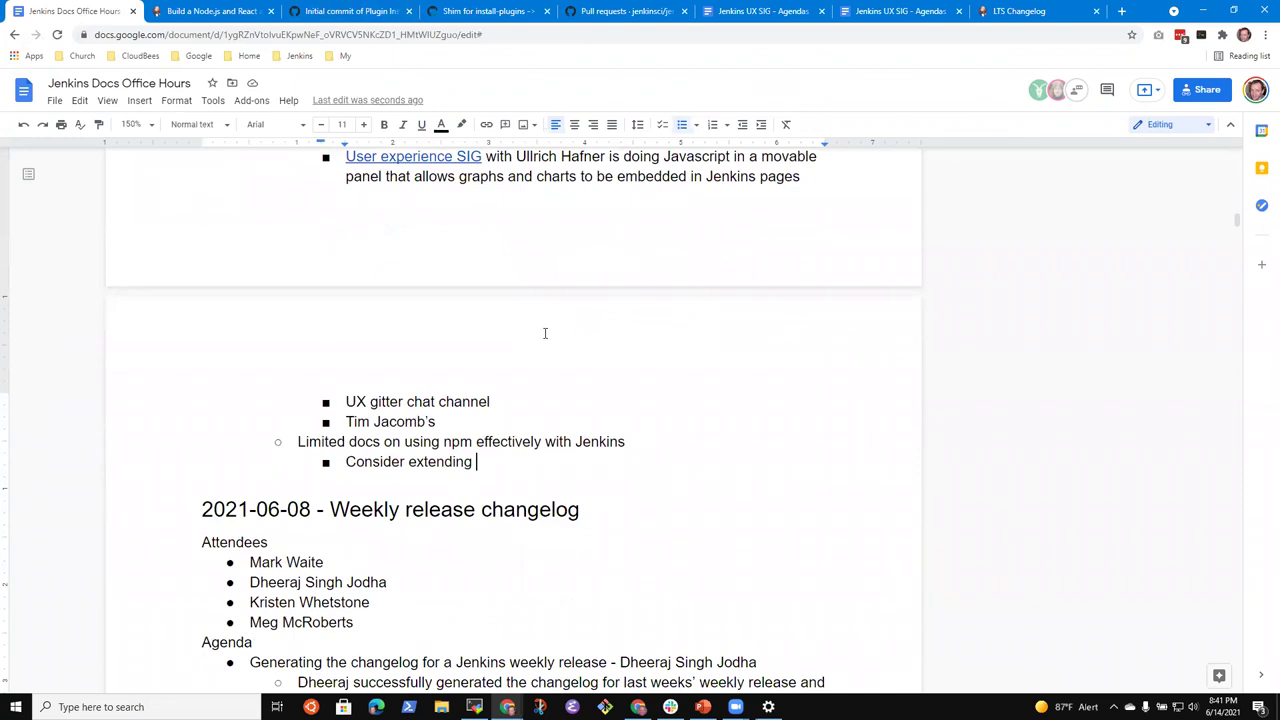
text(the no)
key(BackSpace)
key(BackSpace)
text(ReactJS adn)
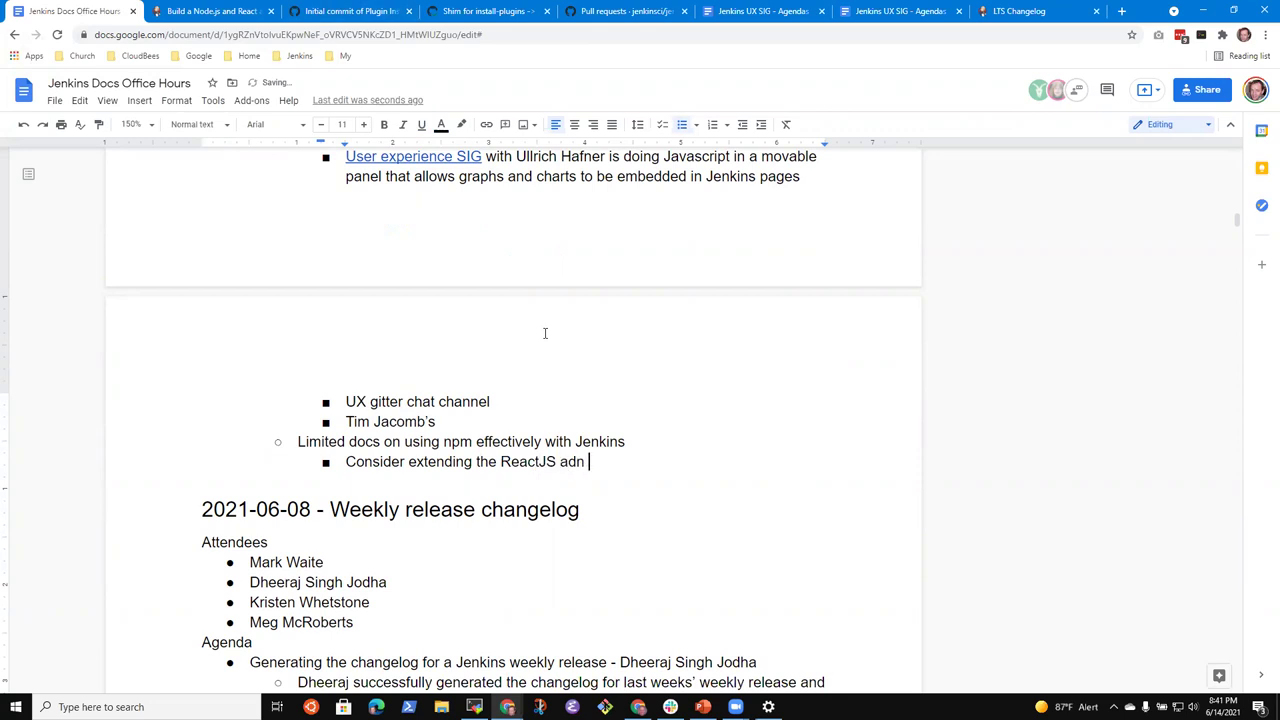
key(BackSpace)
key(BackSpace)
key(BackSpace)
key(BackSpace)
text(and npm tutorial with more steps)
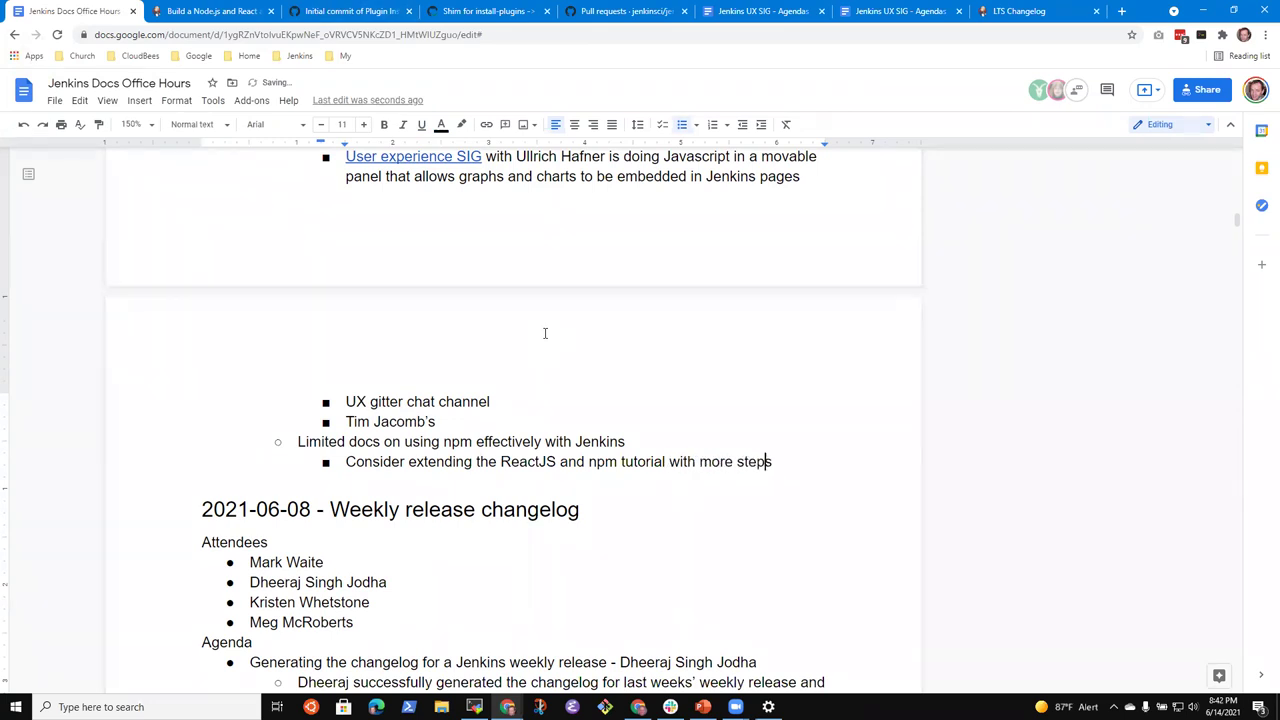
Step: Link the words "ReactJS and npm tutorial" in the new bullet to the copied tutorial address
key(ctrl+Left)
key(ctrl+Left)
key(ctrl+Left)
key(ctrl+Left)
key(ctrl+Left)
key(ctrl+Left)
key(ctrl+Left)
key(ctrl+Right)
key(ctrl+shift+Right)
key(ctrl+shift+Right)
key(ctrl+shift+Right)
key(ctrl+shift+Right)
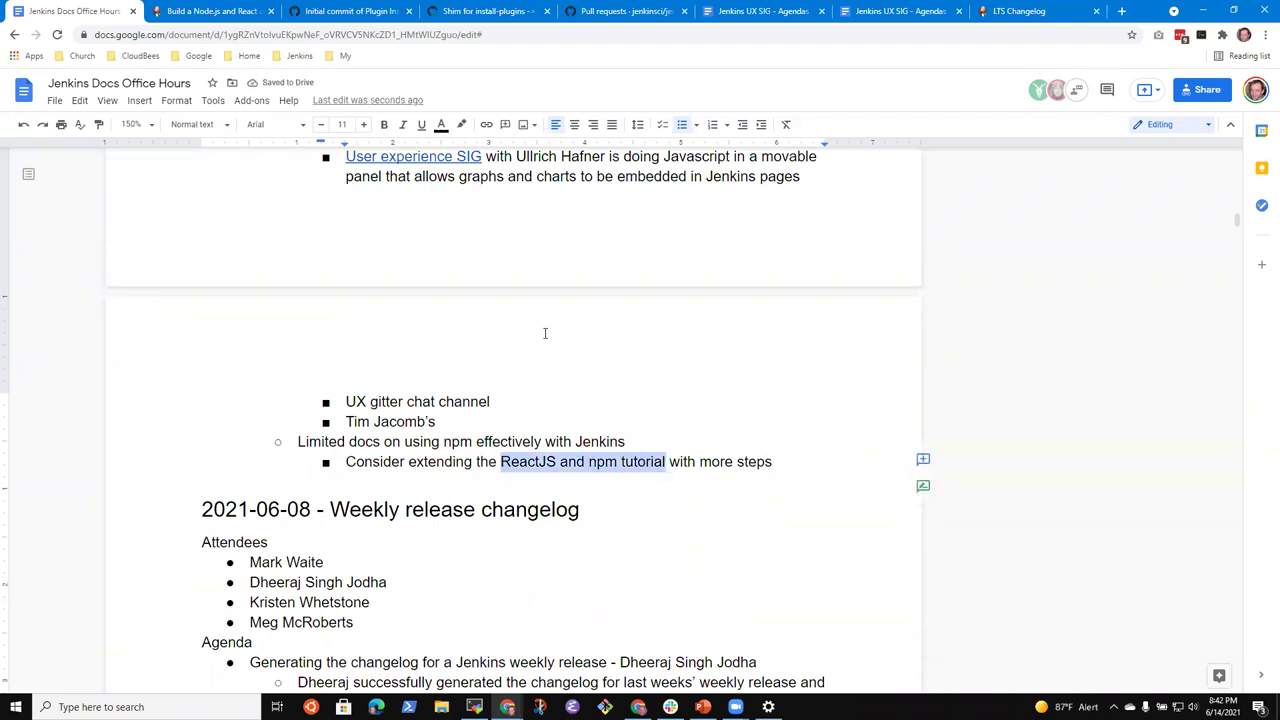
key(ctrl+k)
key(ctrl+v)
key(Return)
key(End)
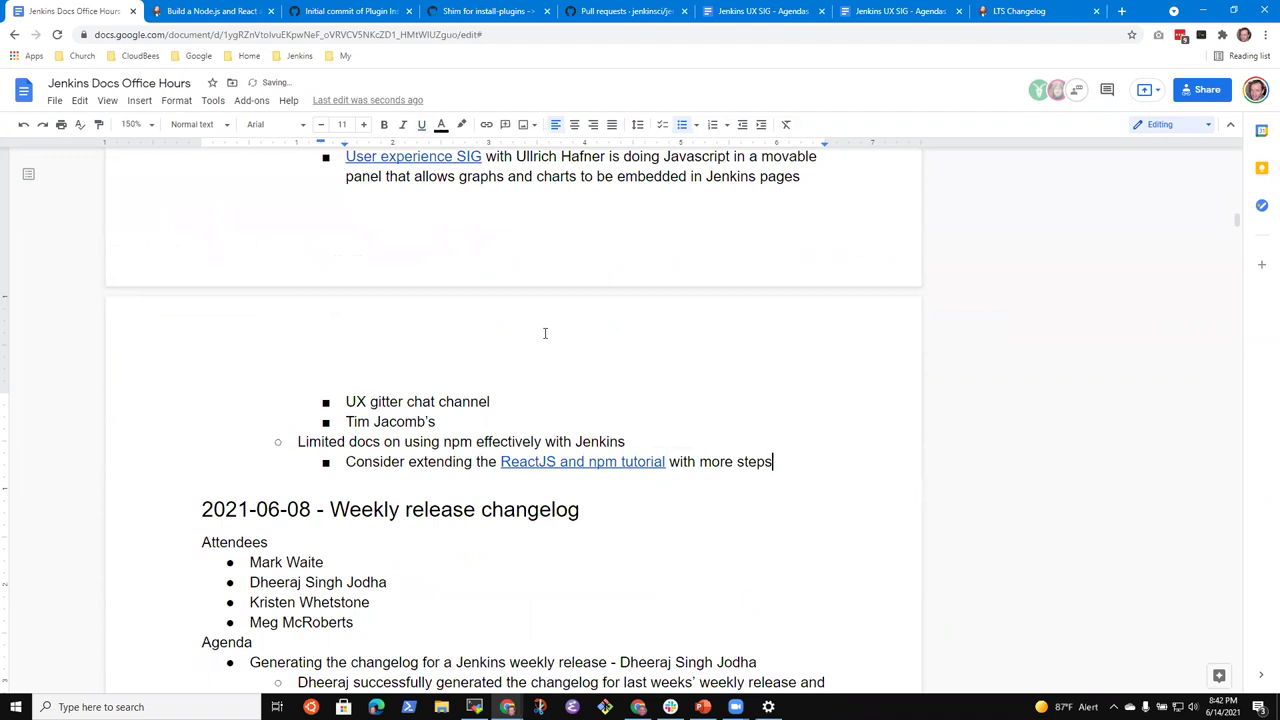
Step: Add the bullet "Custom distribution service needs a user interface front end in ReactJS" one level above the tutorial note
scroll(545, 340, up, 3)
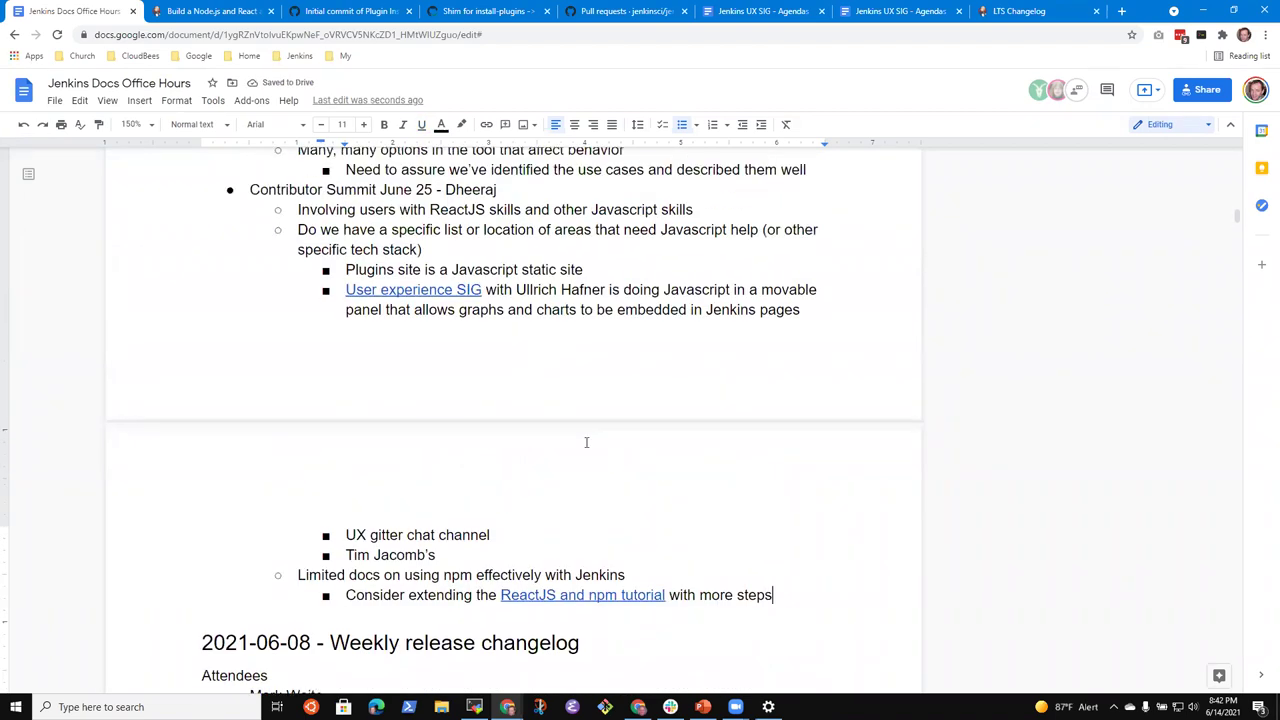
key(Return)
key(shift+Tab)
text(Custom d)
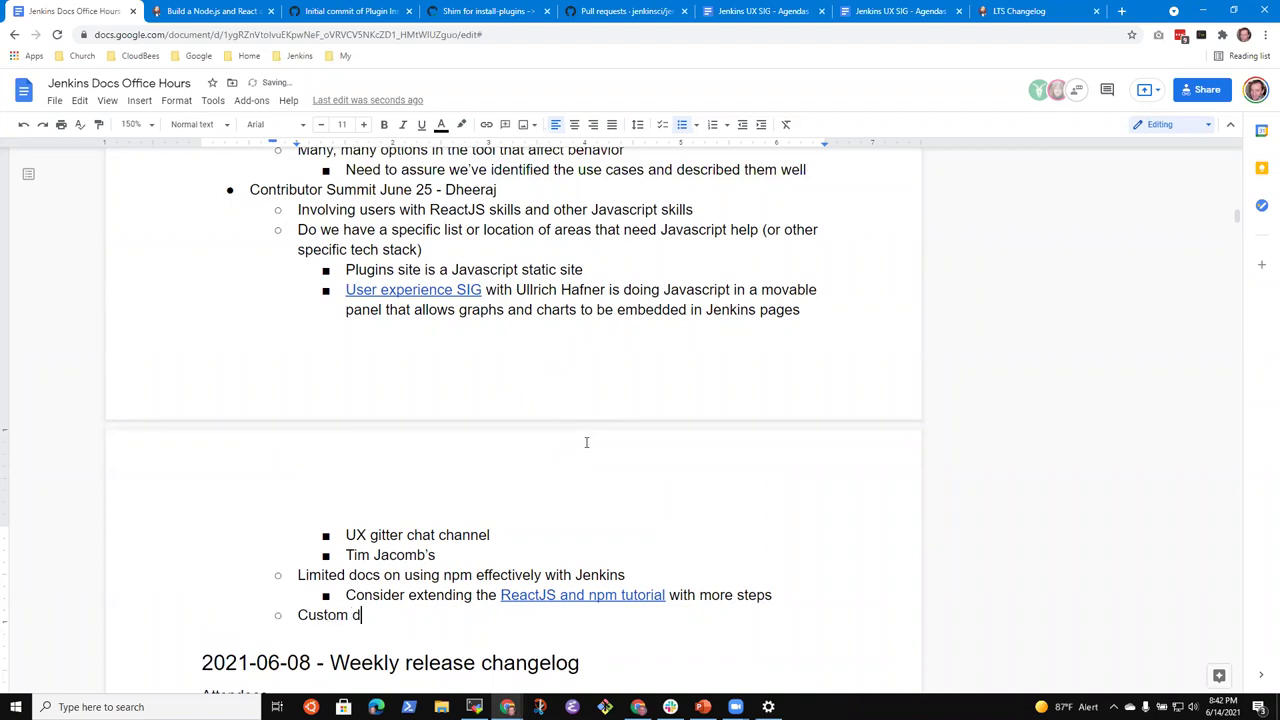
text(istribution service need)
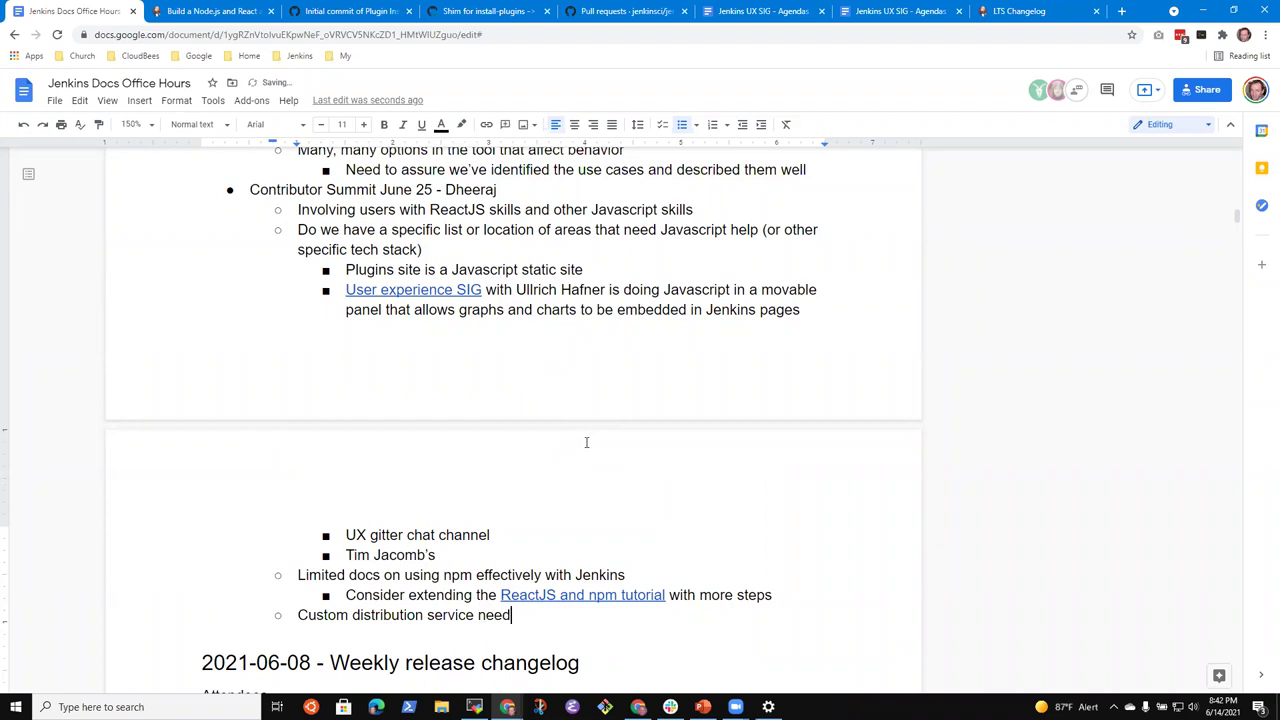
text(s a user interface front end in ReactJS)
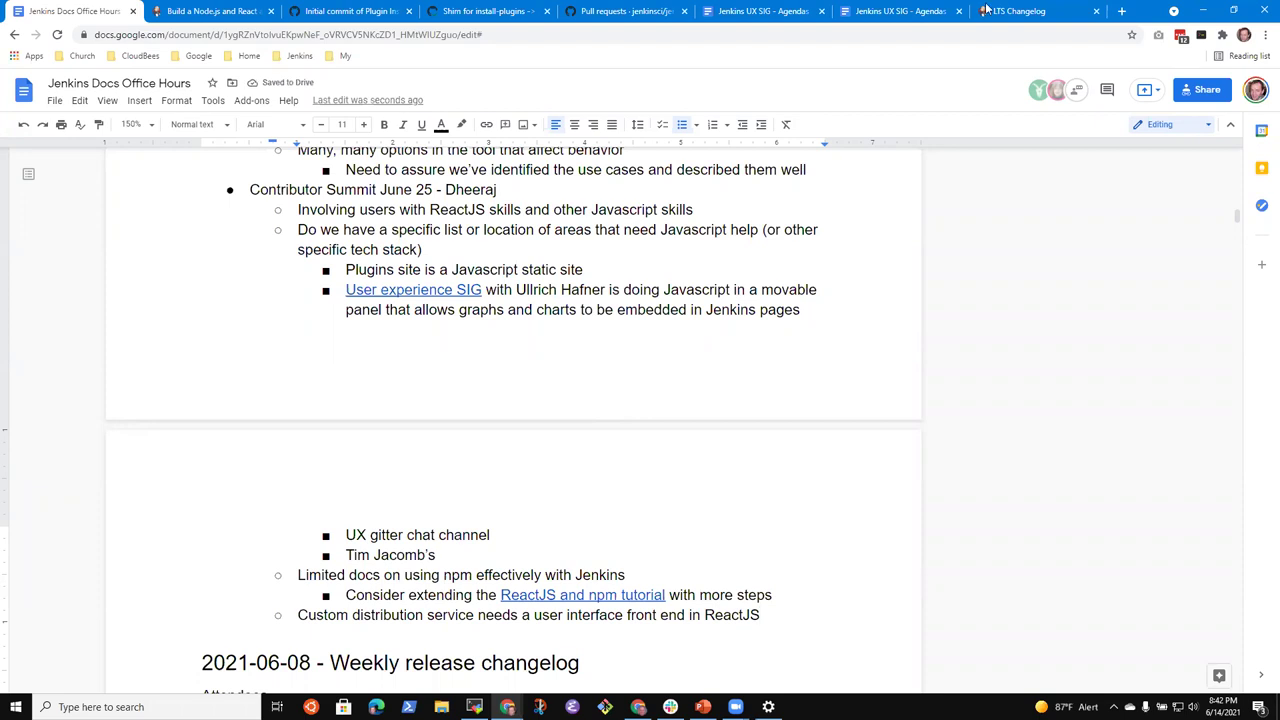
Step: Open customize.jenkins.io in a new browser tab, copy its web address and return to the Docs Office Hours notes
click(1118, 13)
text(custom)
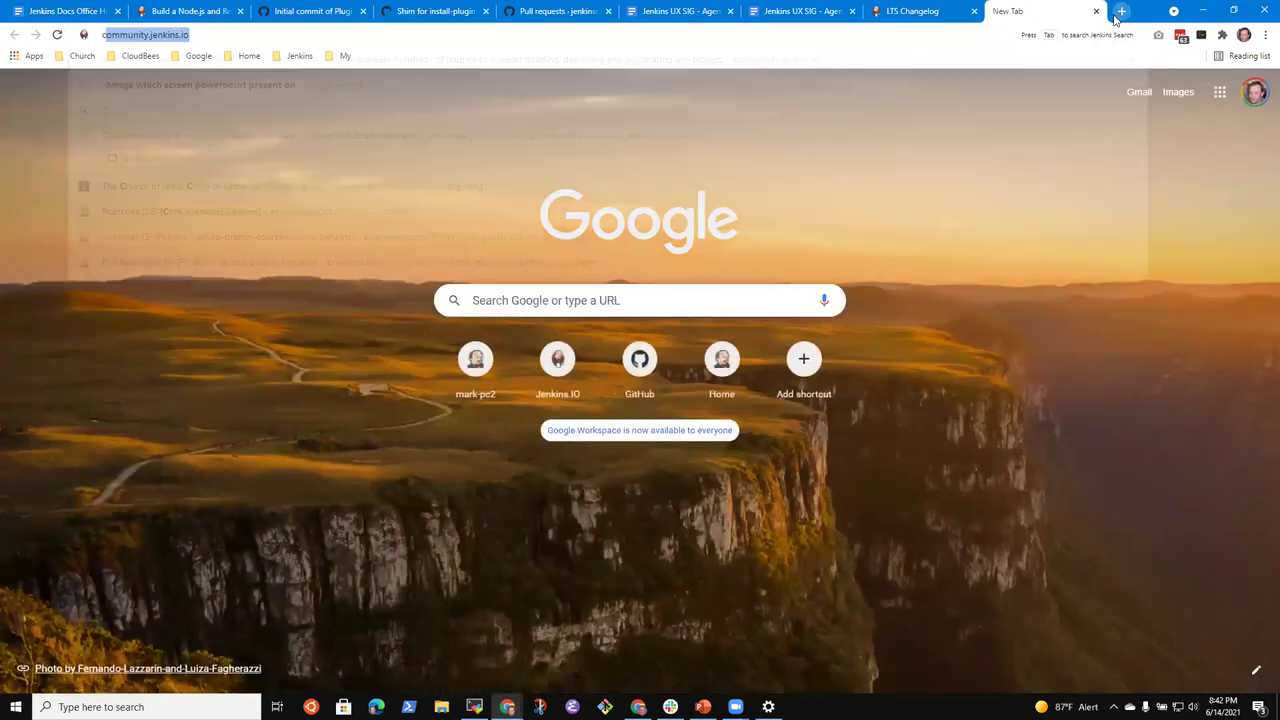
text(ize.jenkins.io)
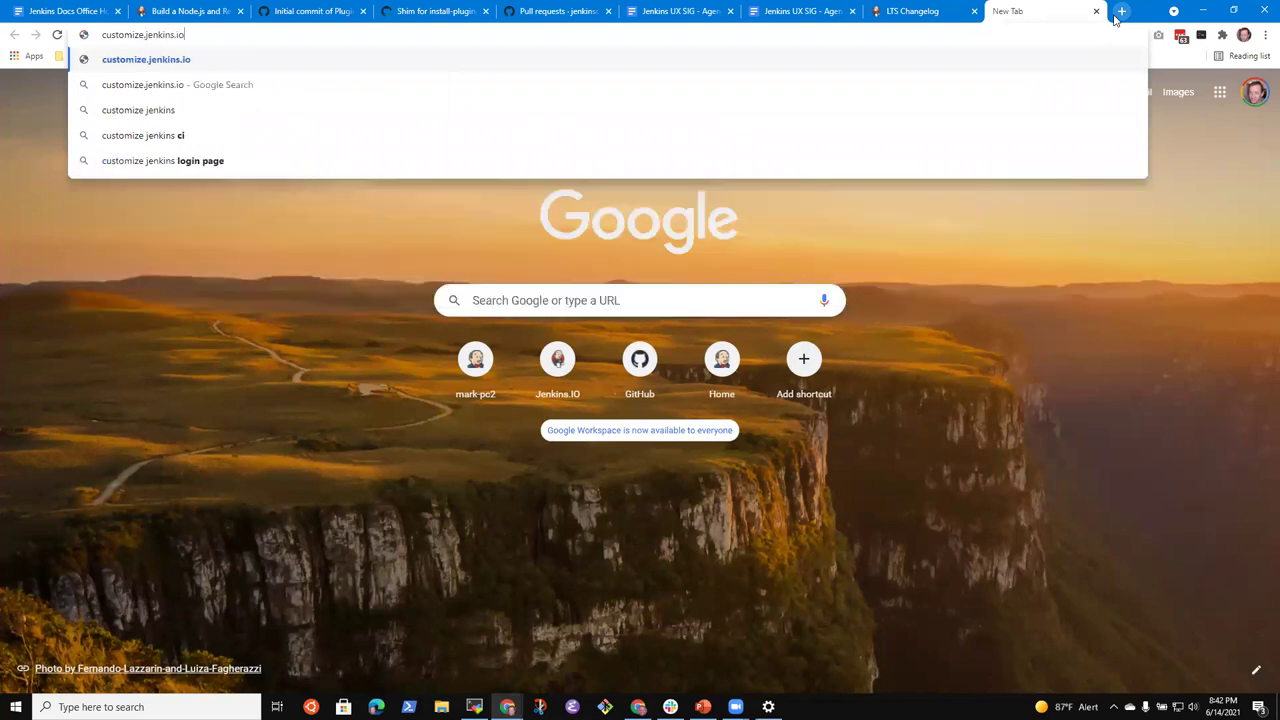
key(Return)
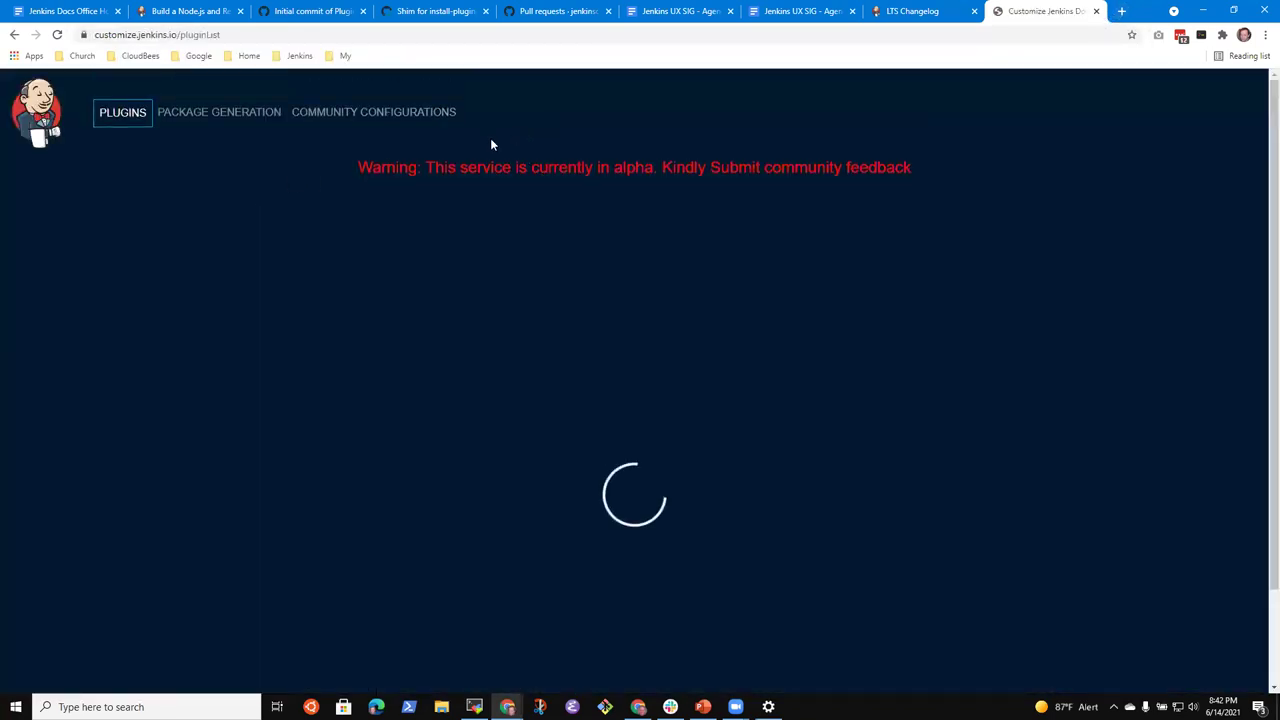
click(230, 36)
key(ctrl+c)
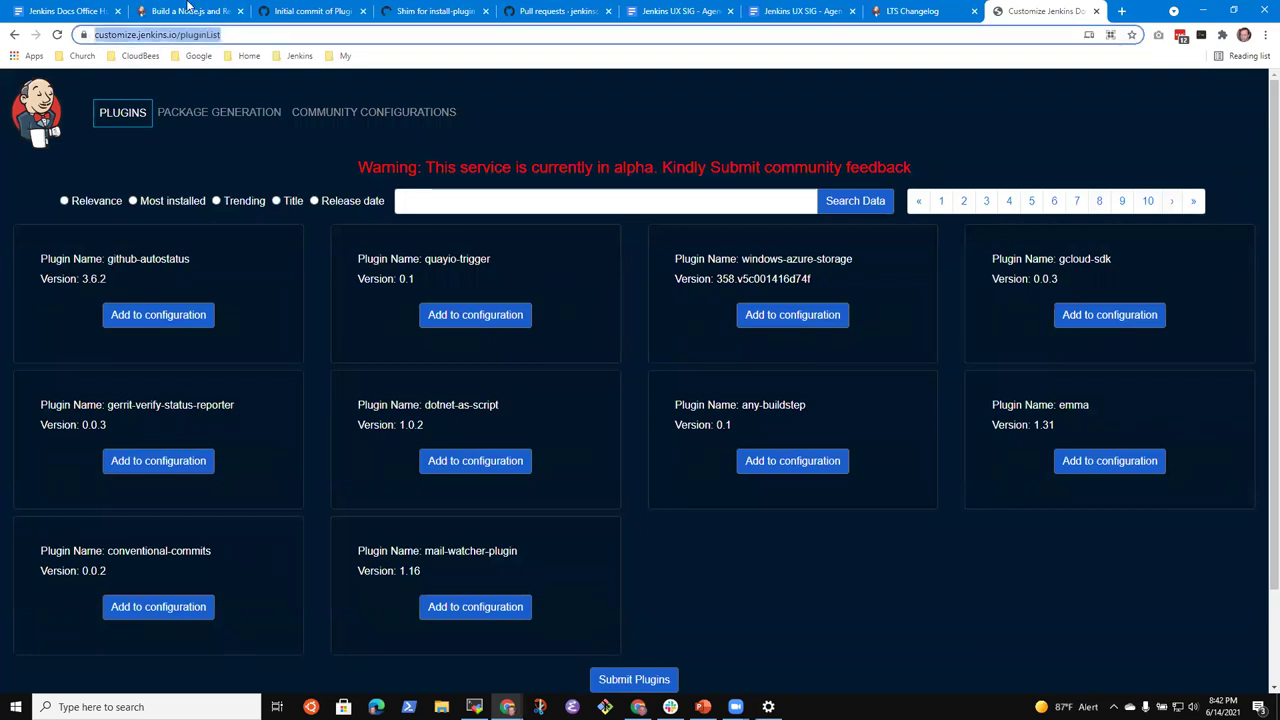
click(90, 11)
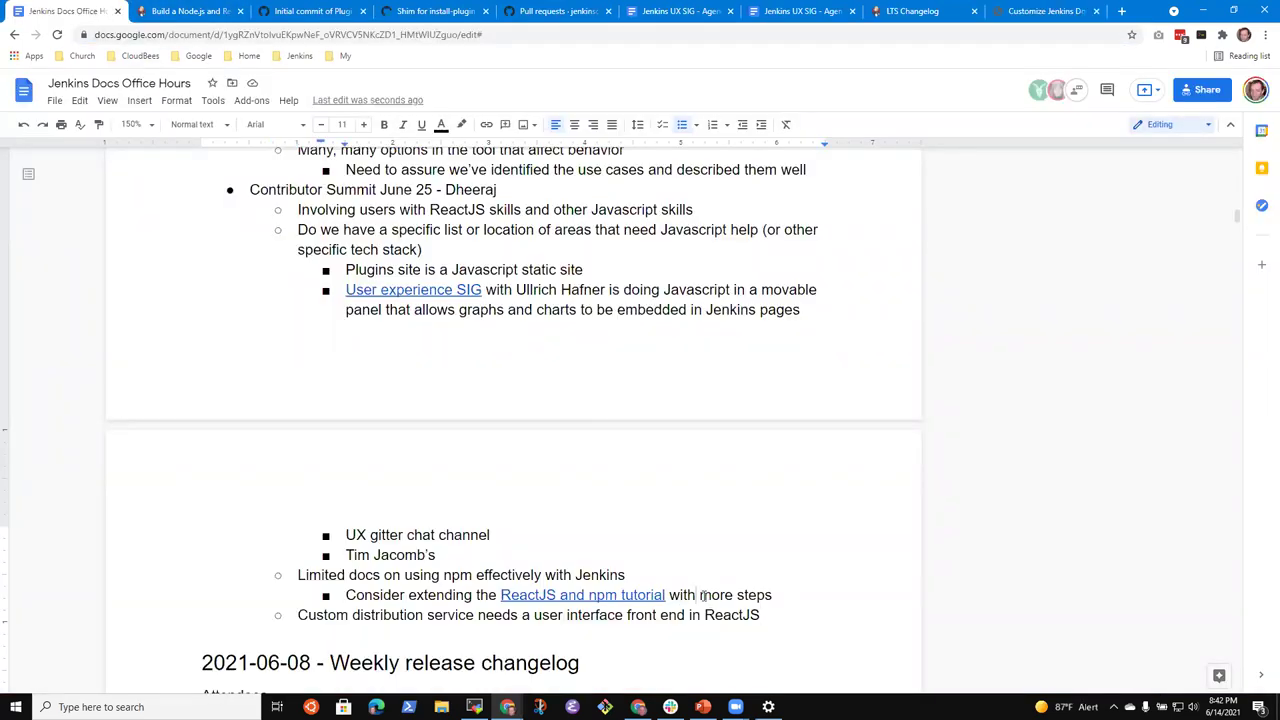
key(Return)
key(Tab)
text(See the site at)
key(ctrl+v)
key(ctrl+shift+Left)
key(BackSpace)
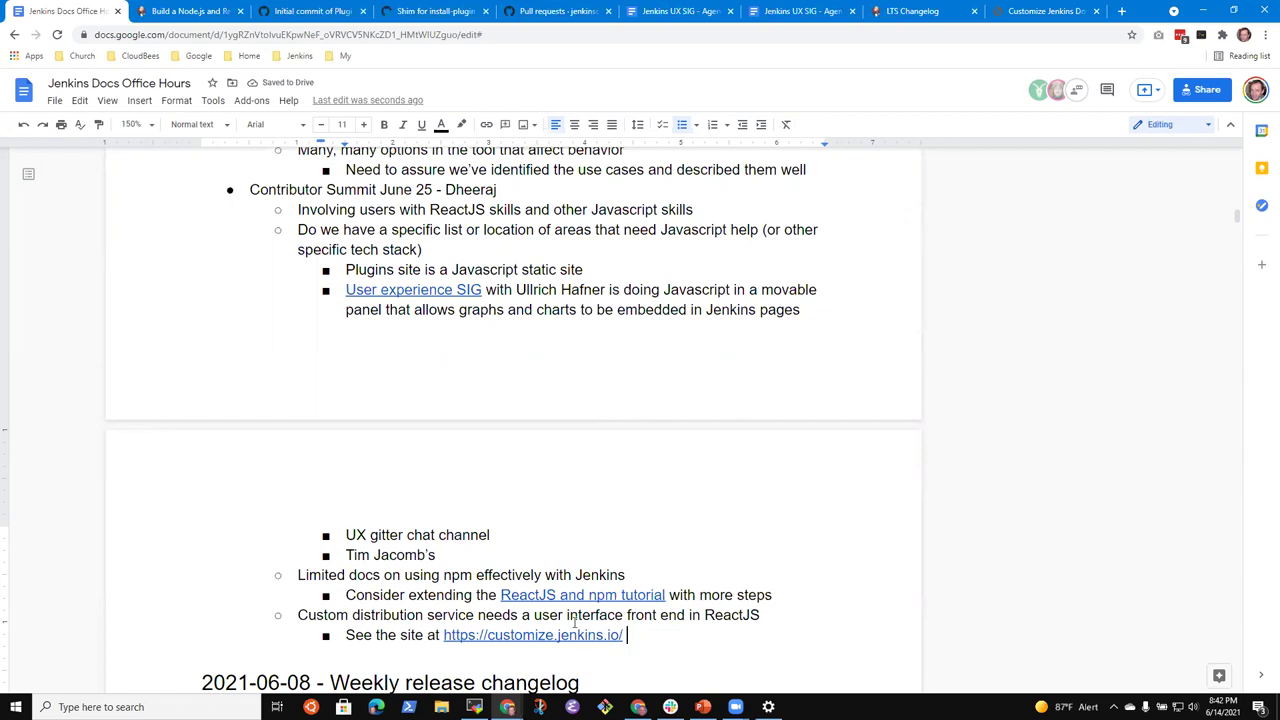
Step: Move the custom distribution service bullet and its site bullet directly below "Involving users with ReactJS skills and other Javascript skills"
key(shift+Down)
key(shift+Down)
key(shift+Home)
key(ctrl+c)
key(BackSpace)
key(Up)
key(Up)
key(Up)
key(Up)
key(Up)
key(Up)
key(Up)
key(Up)
key(Up)
key(Up)
key(Up)
key(Up)
key(Up)
key(Up)
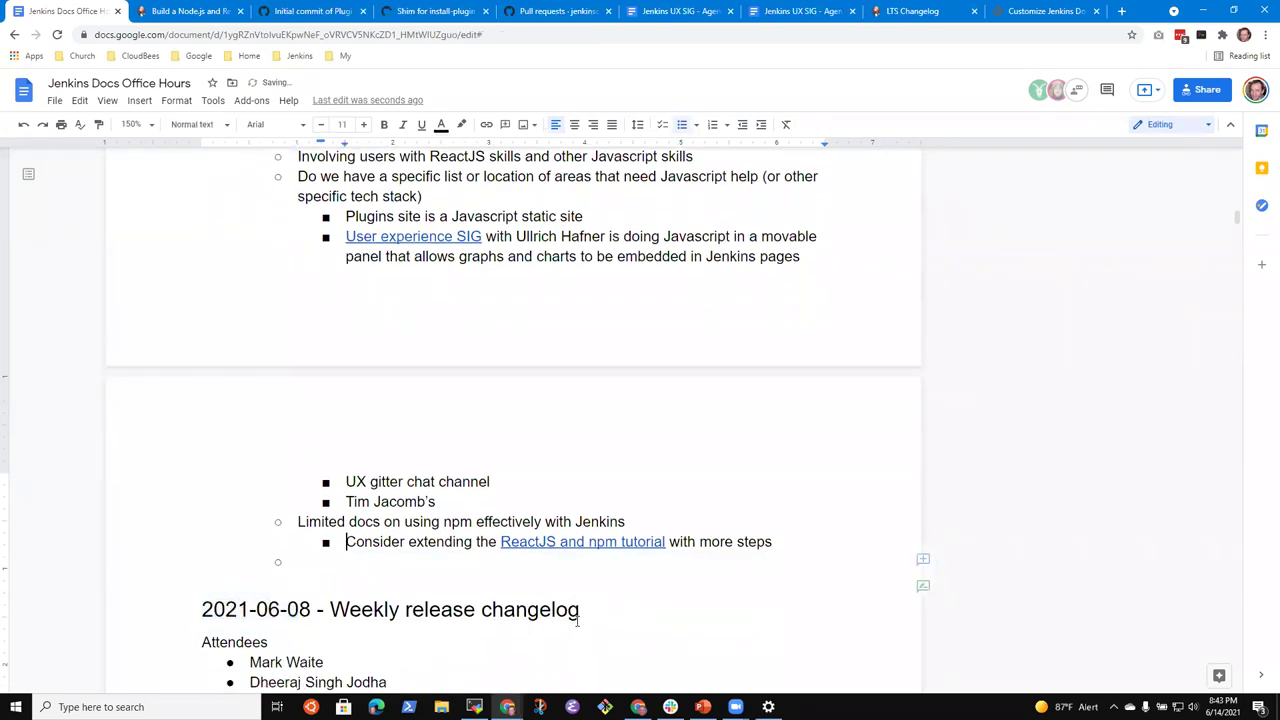
key(Down)
key(Down)
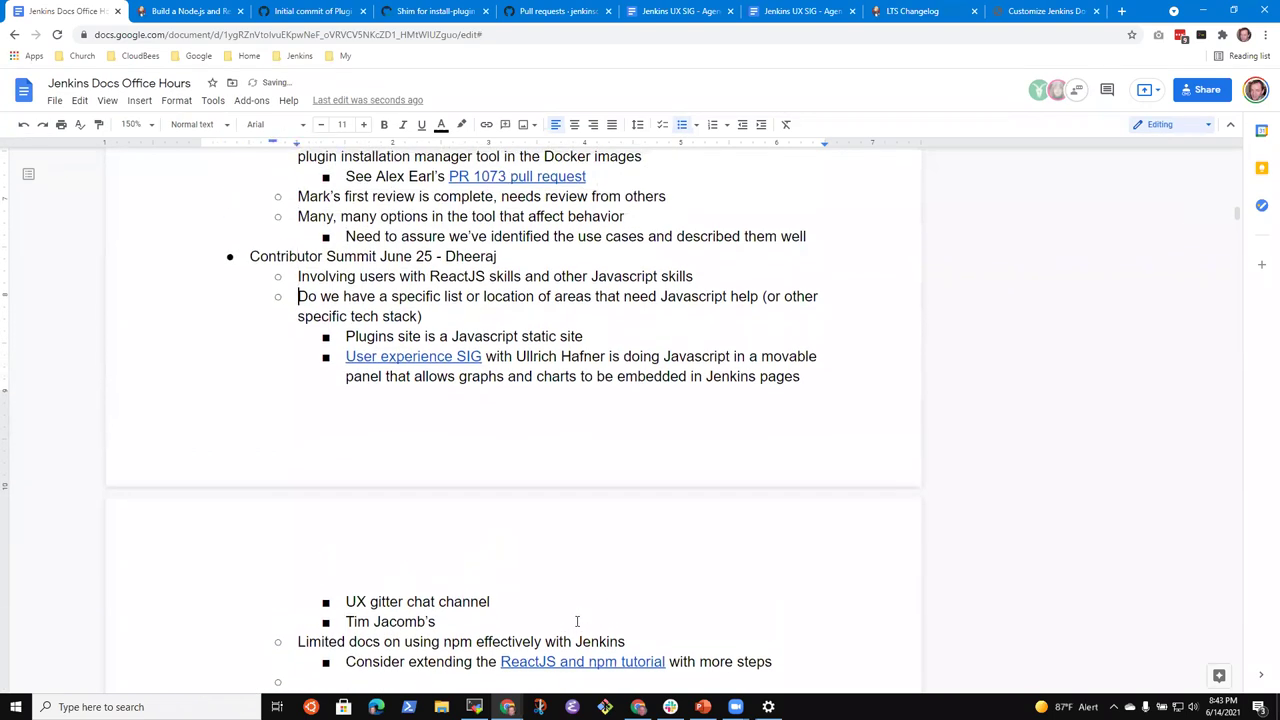
key(ctrl+v)
key(Return)
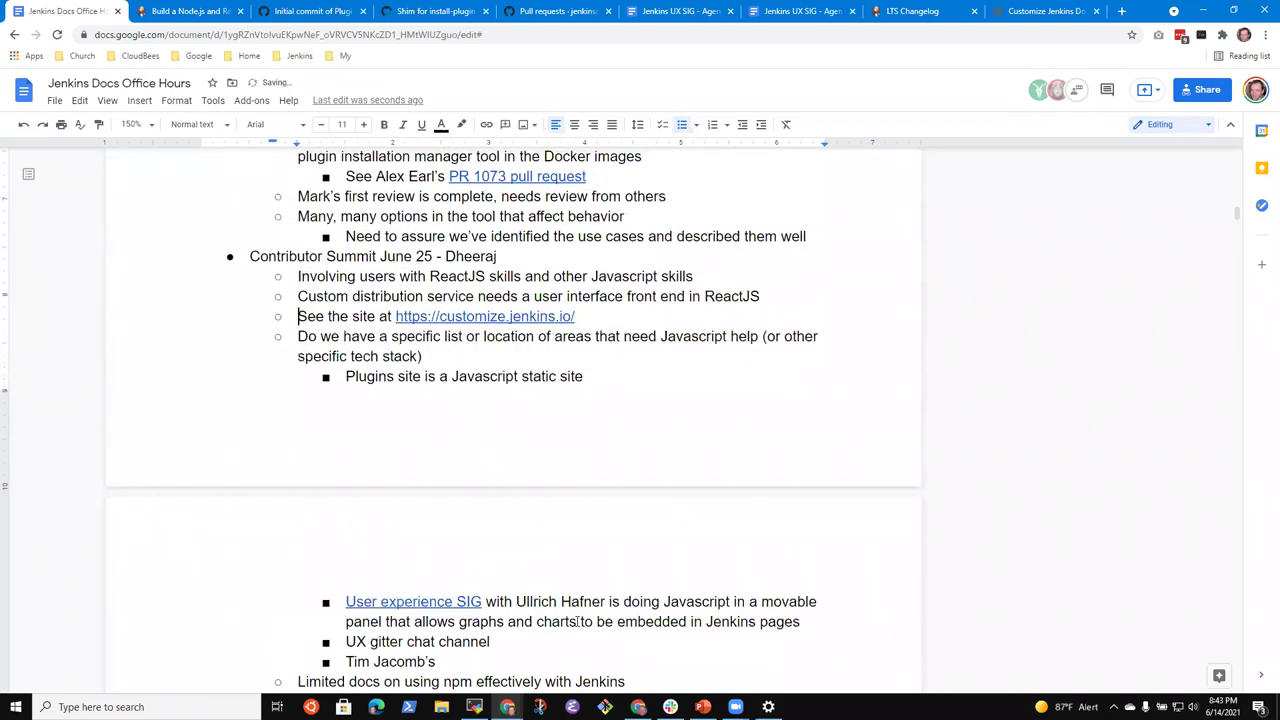
Step: Nest the site bullet under the custom distribution service note and add the bullet "Issues are visible at" below it
key(Tab)
key(End)
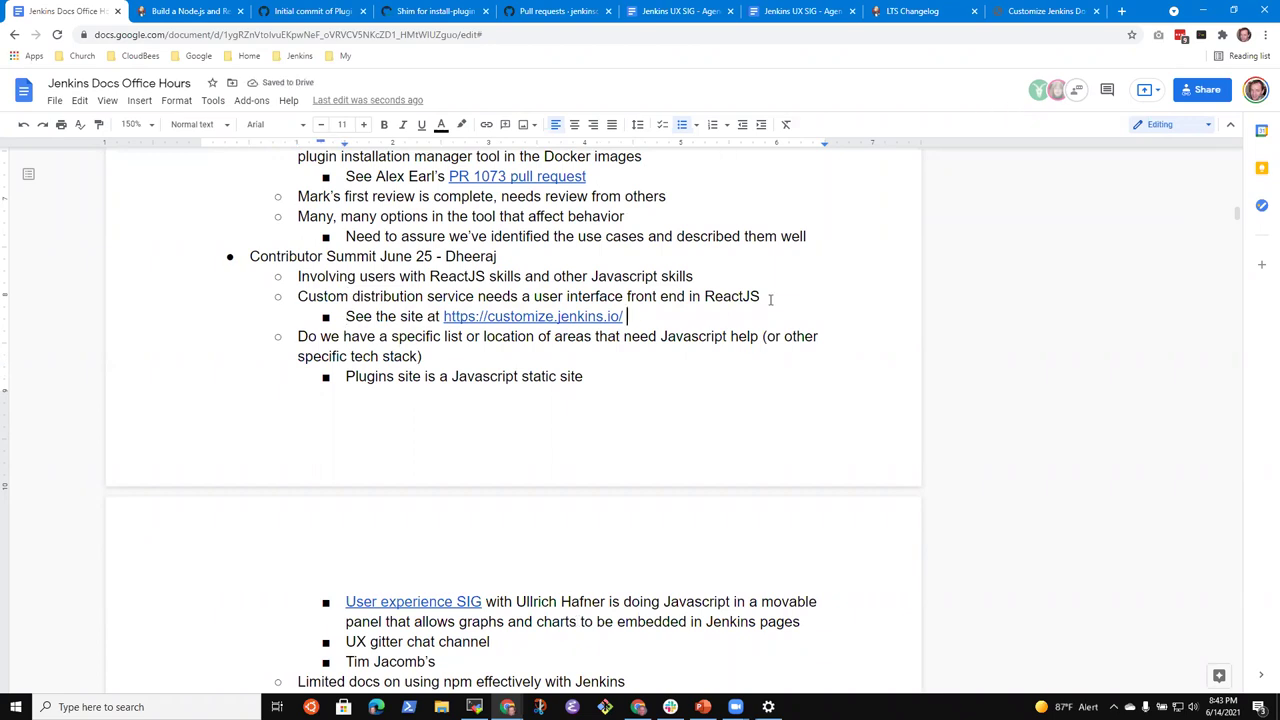
key(Return)
text(Issues are visible at)
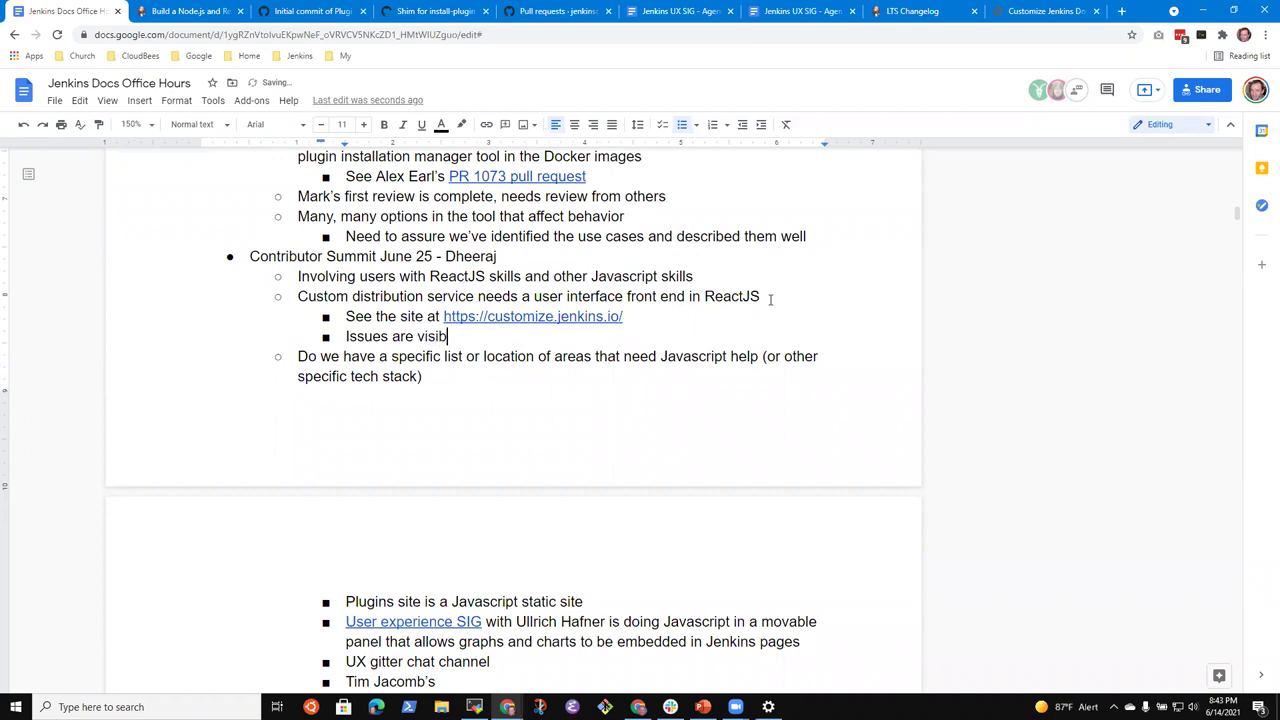
Step: Check the customize.jenkins.io plugin list page and try to open the service's repository directly by its github.com/jenkinsci address
click(1045, 11)
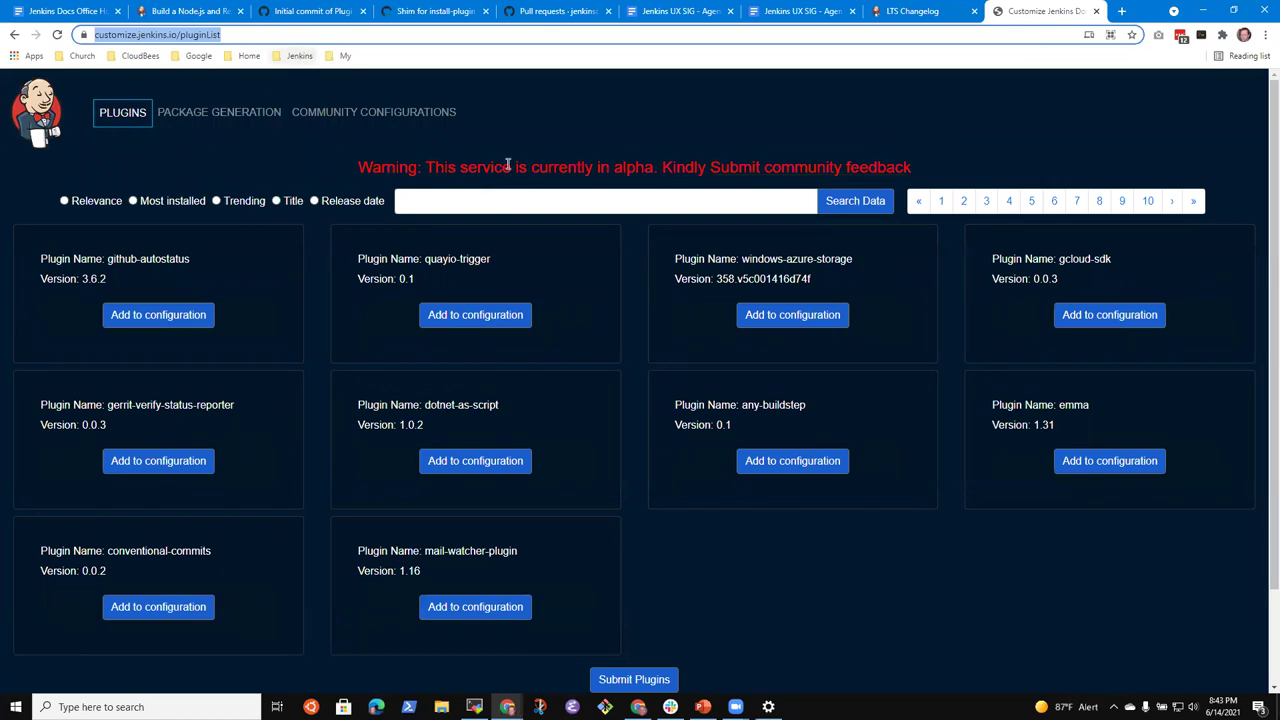
scroll(425, 310, down, 2)
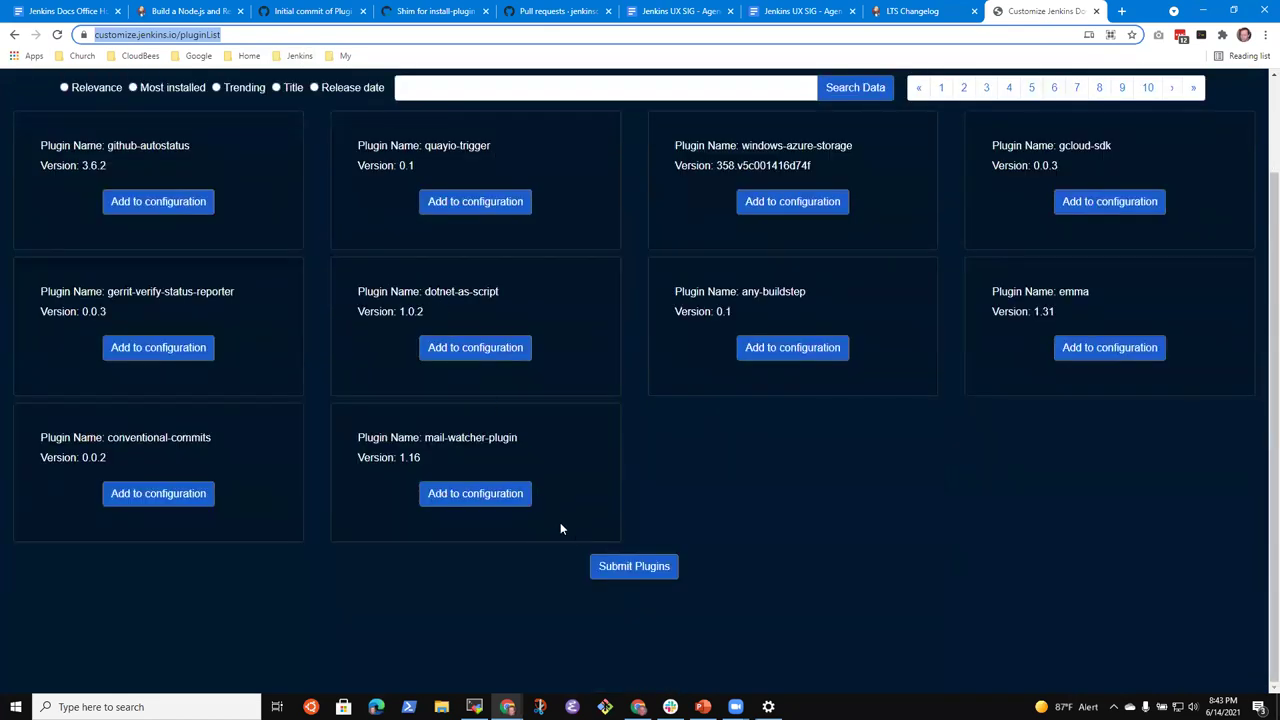
scroll(560, 529, up, 2)
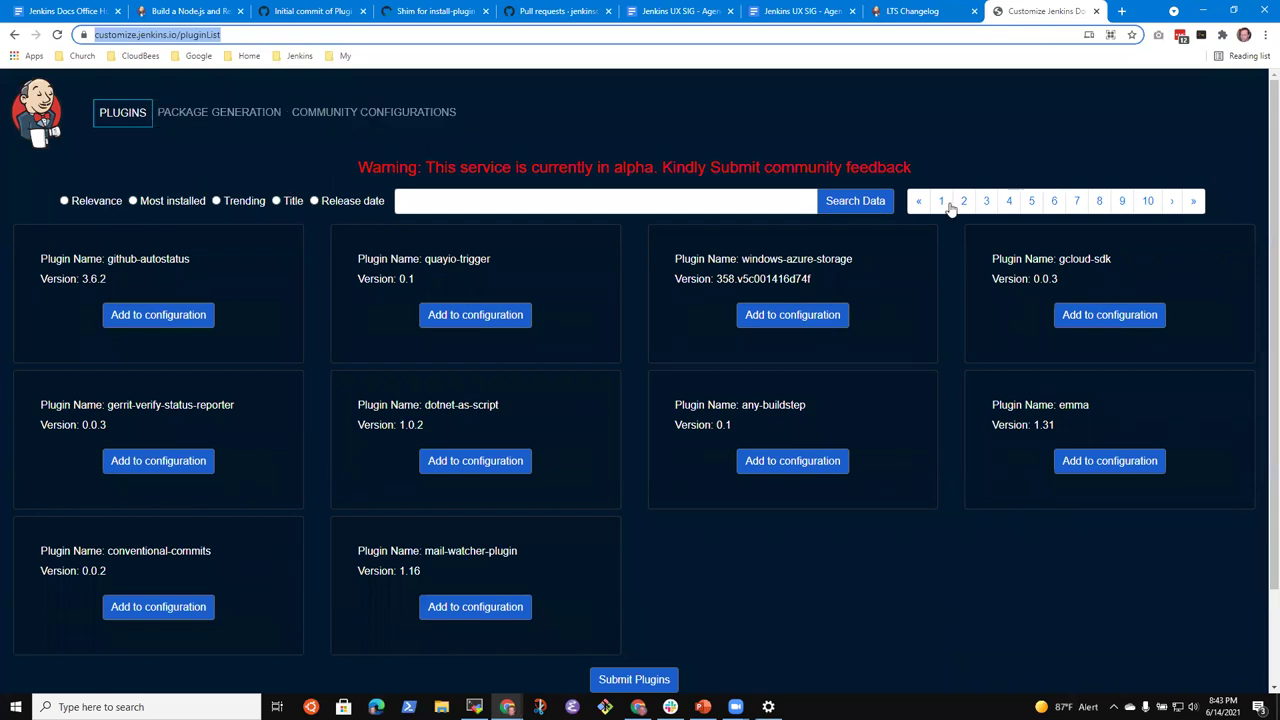
scroll(517, 366, down, 2)
scroll(500, 413, up, 2)
click(235, 34)
key(ctrl+a)
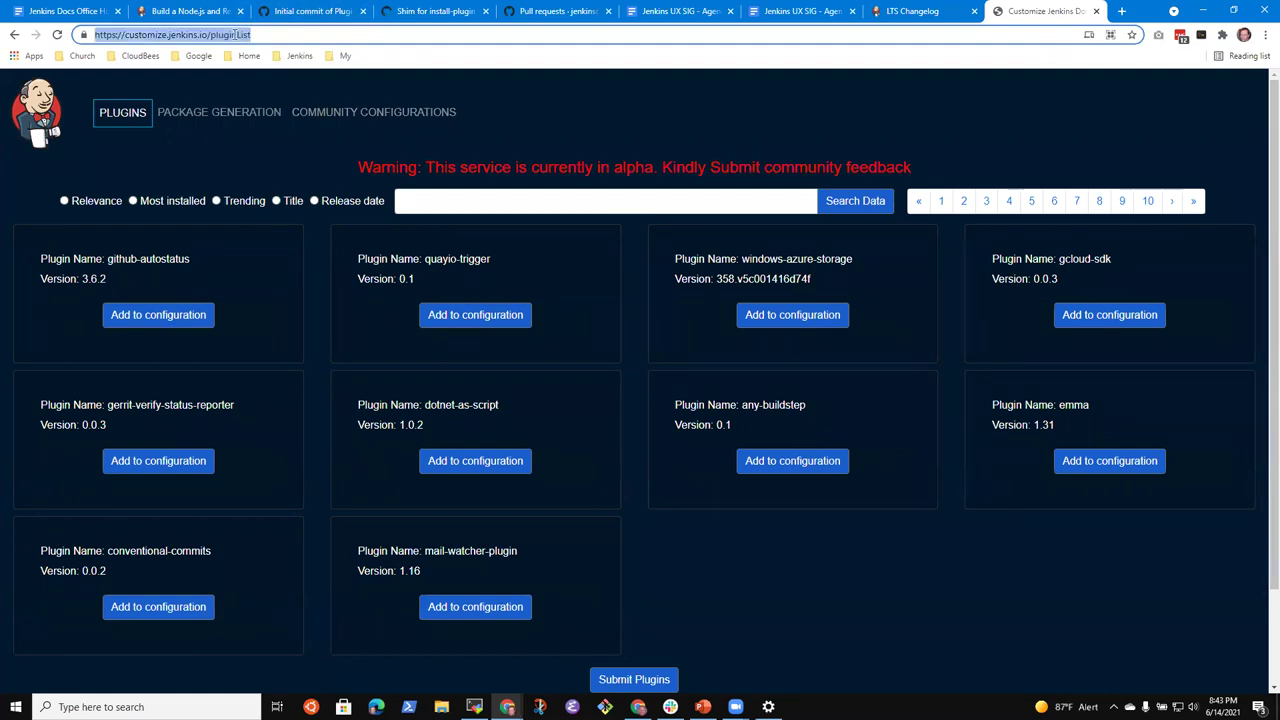
text(github.com)
text(/jenkinsci/git-client-plugin)
key(ctrl+shift+Left)
key(ctrl+shift+Left)
key(Right)
key(ctrl+shift+Left)
key(ctrl+shift+Left)
key(ctrl+shift+Left)
text(custom)
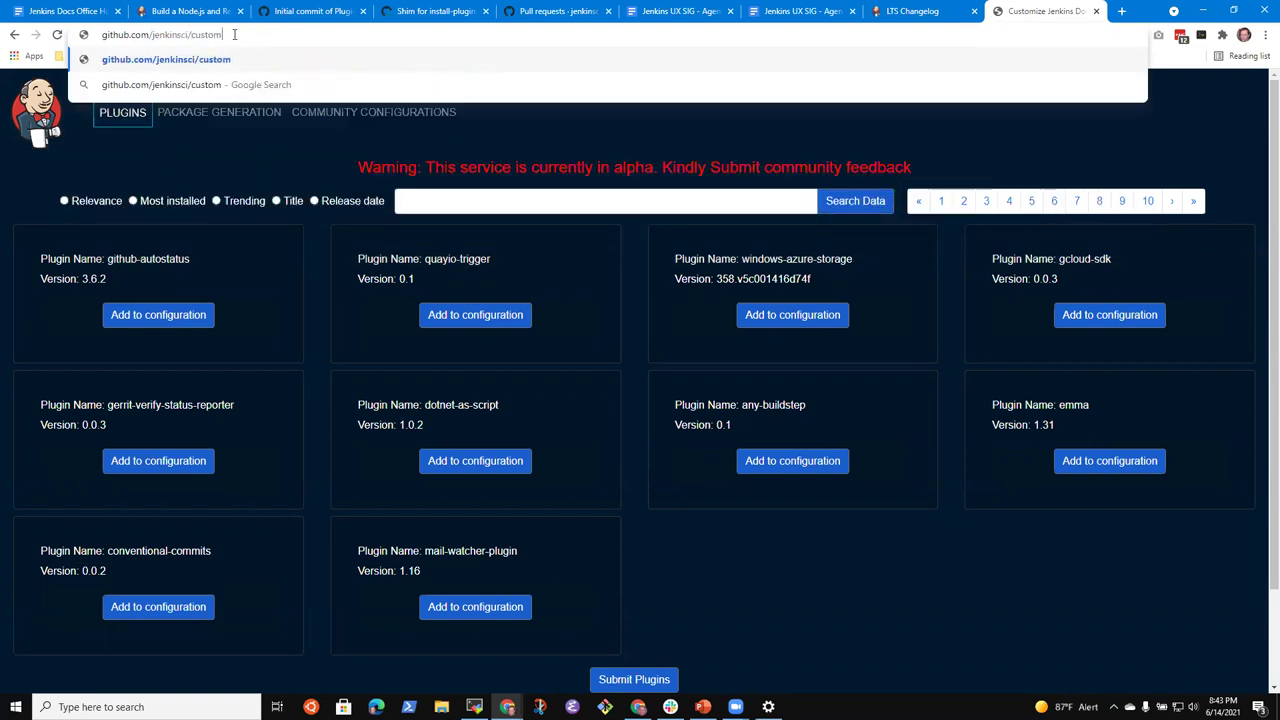
text(-disrtibut)
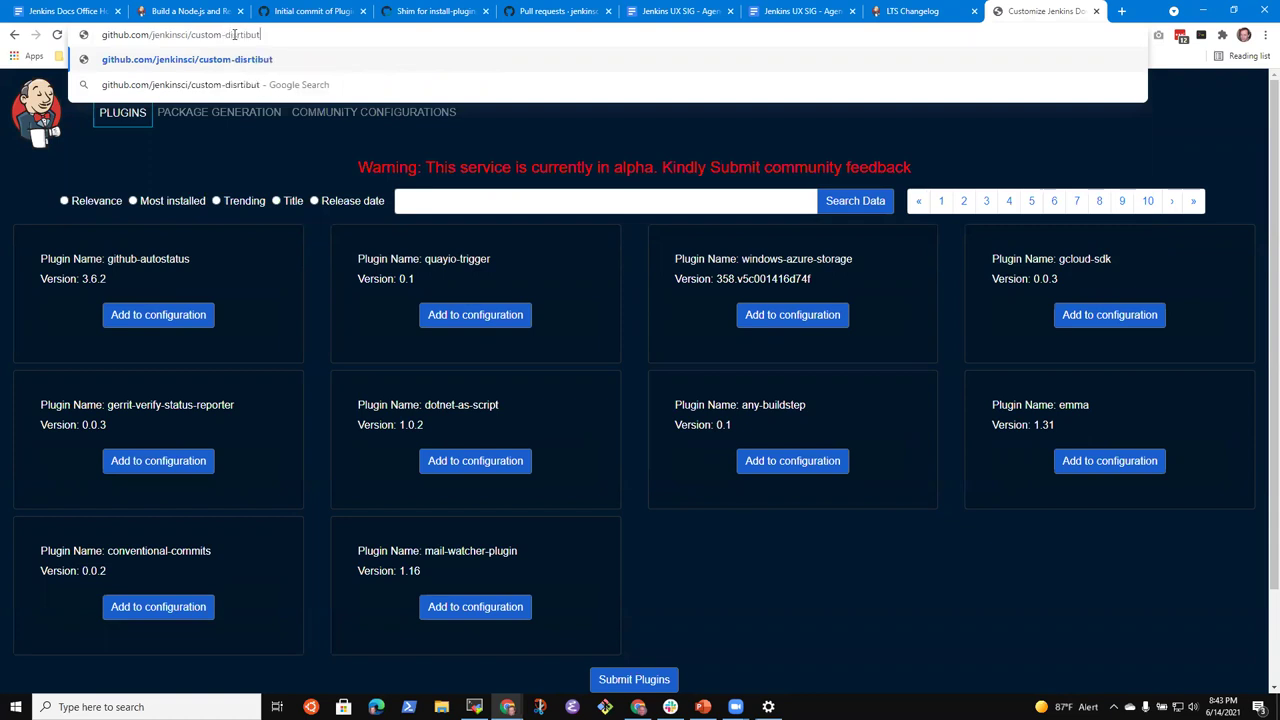
text(ion-service)
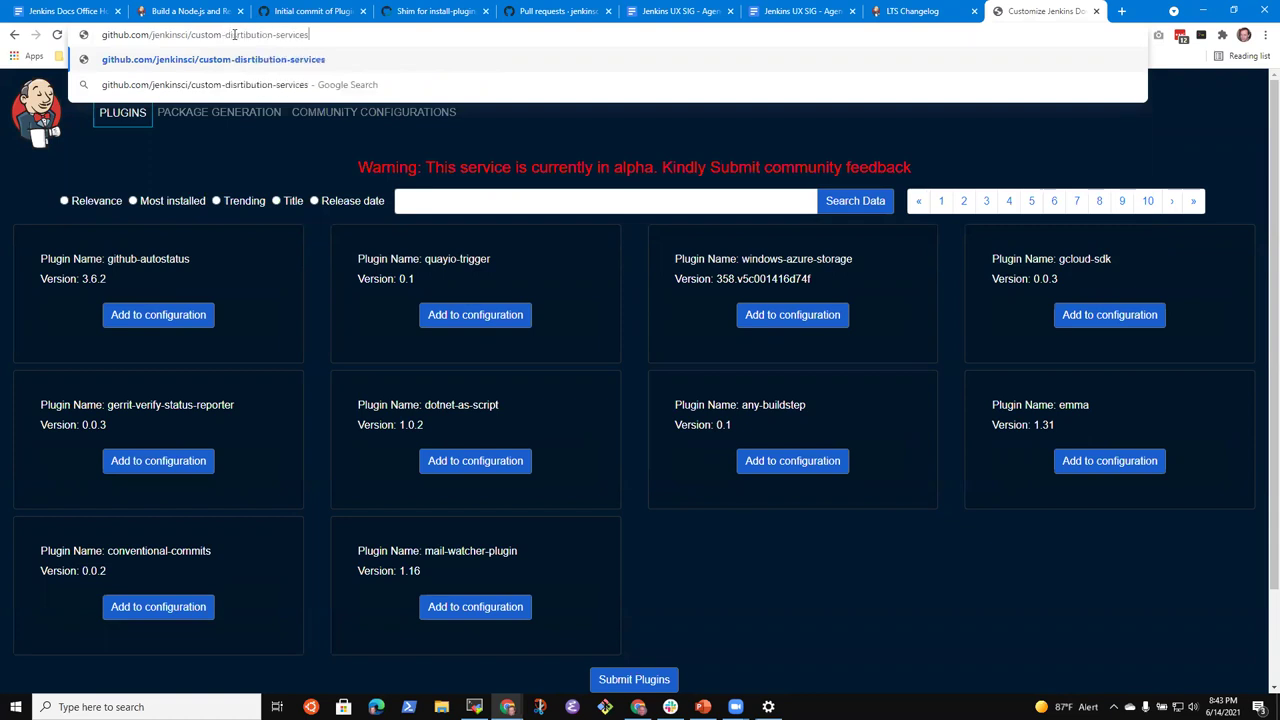
key(Return)
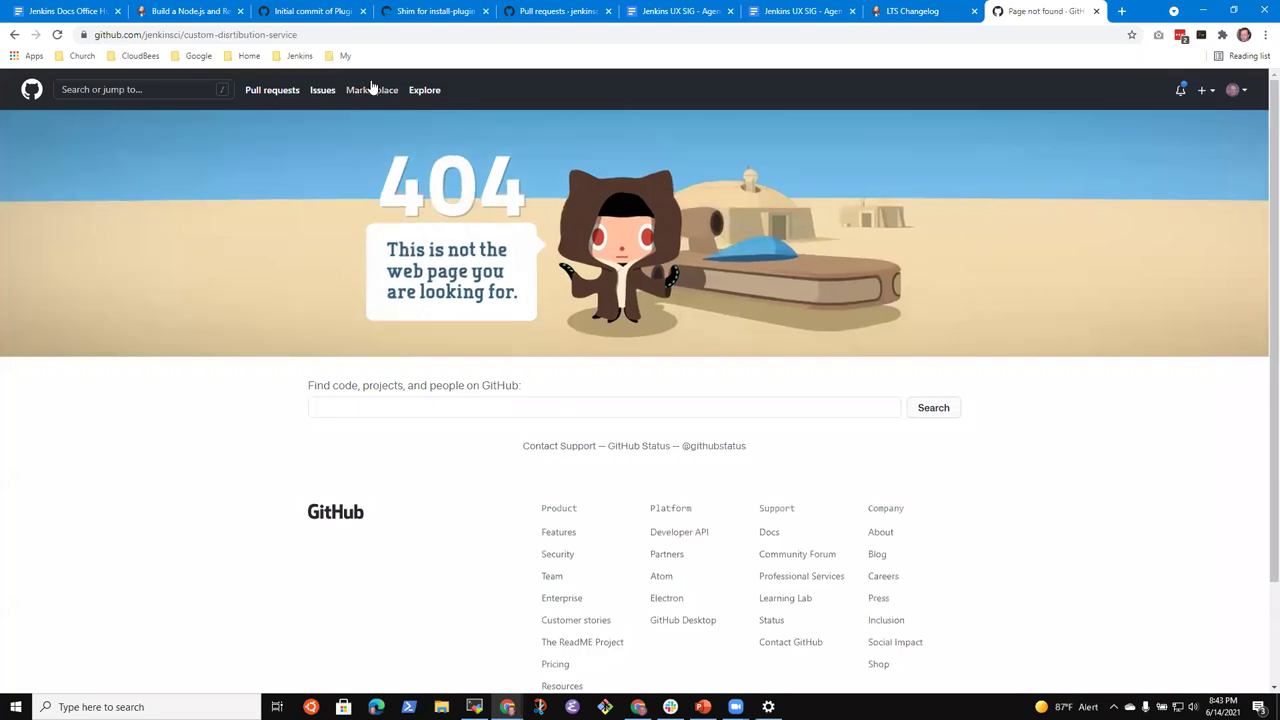
Step: Search GitHub for "custom distribution service" and open the jenkinsci/custom-distribution-service repository
click(157, 82)
text(cu)
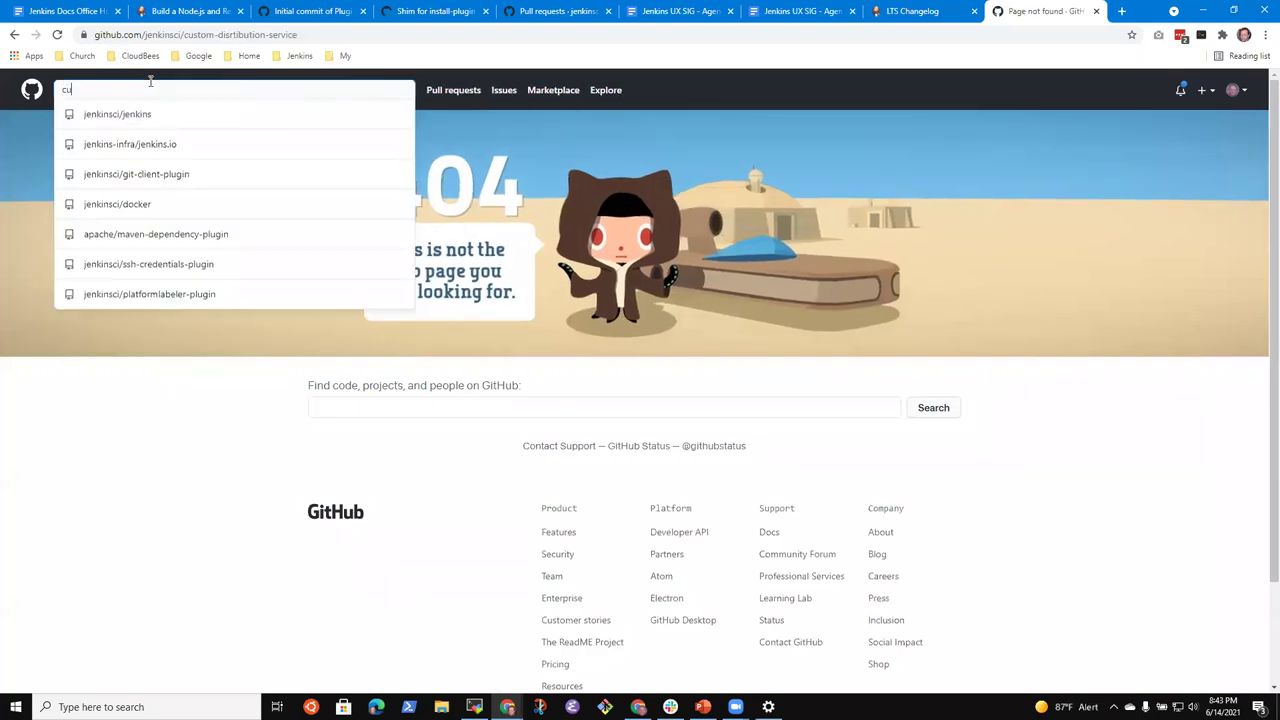
text(stom distribution service)
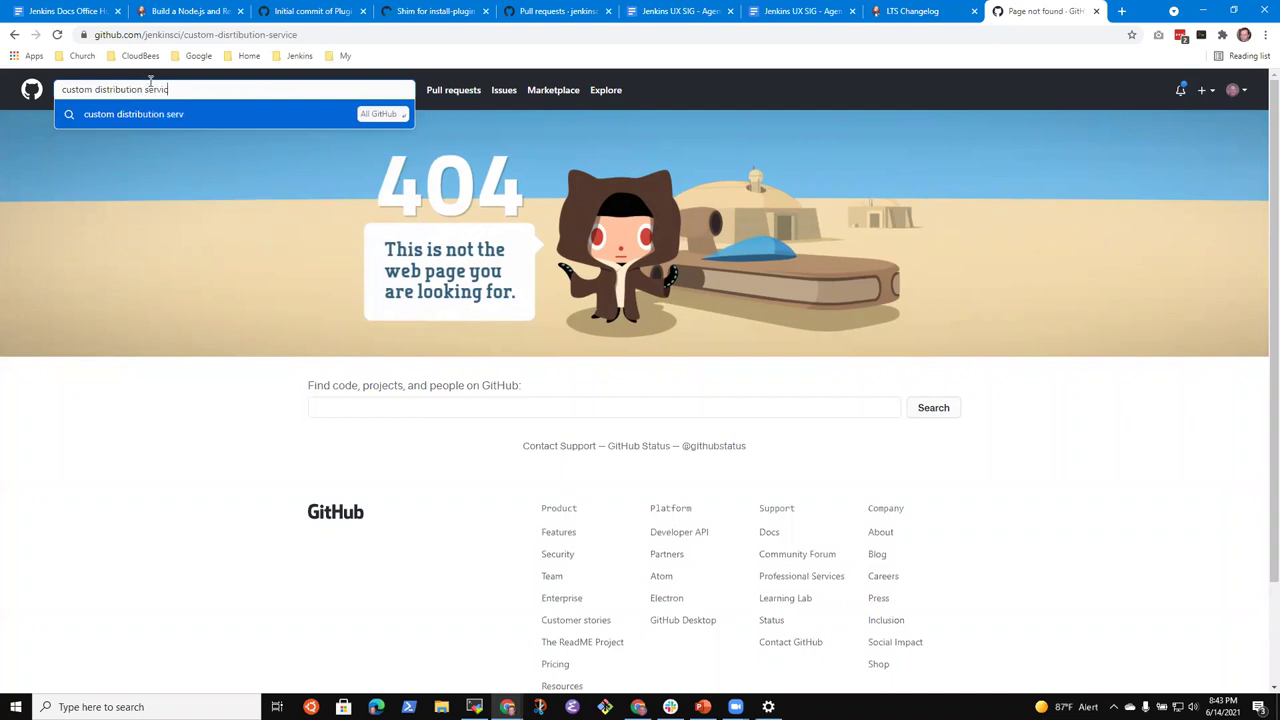
key(Return)
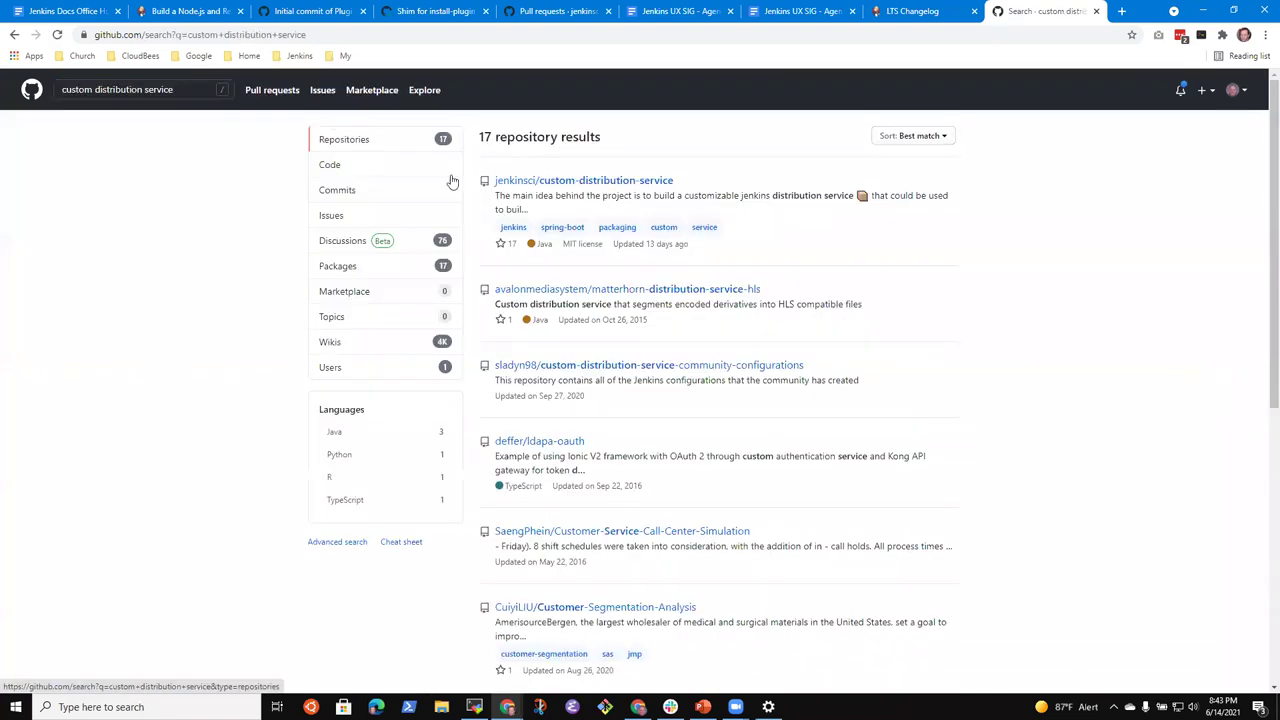
click(579, 184)
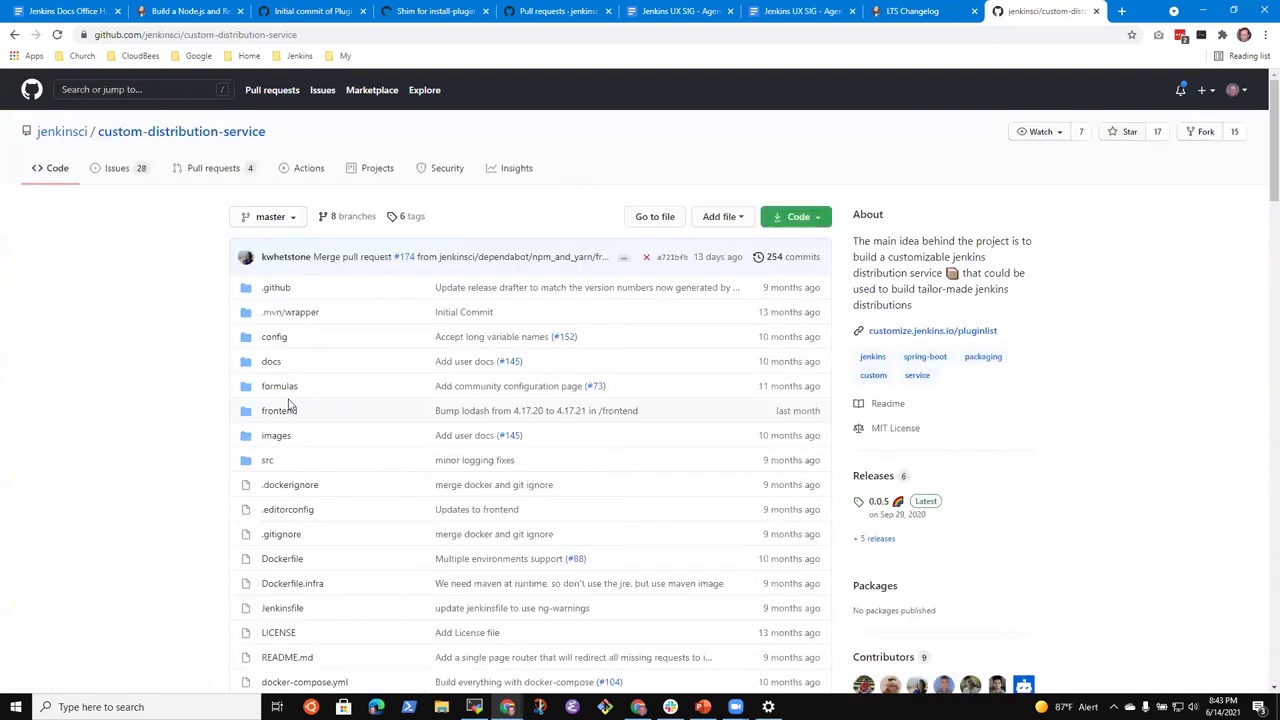
Step: Open the repository's issues list, copy its web address and return to the Docs Office Hours notes
click(300, 34)
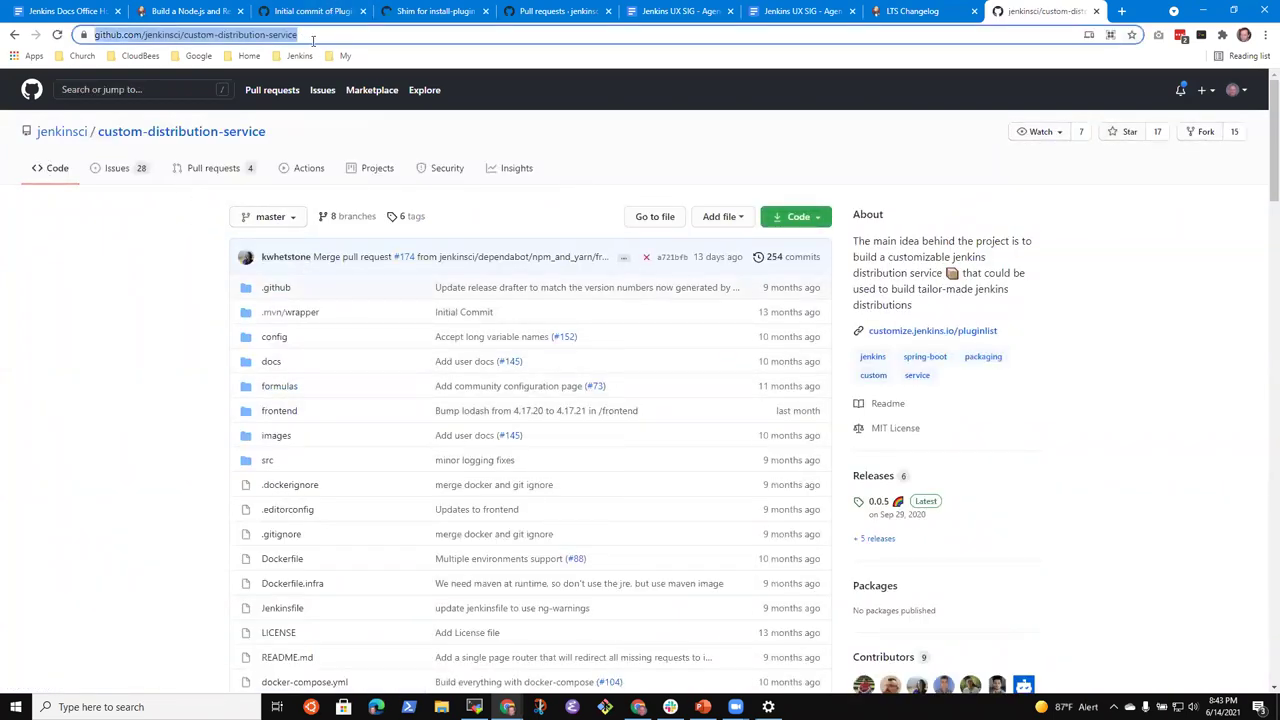
click(66, 11)
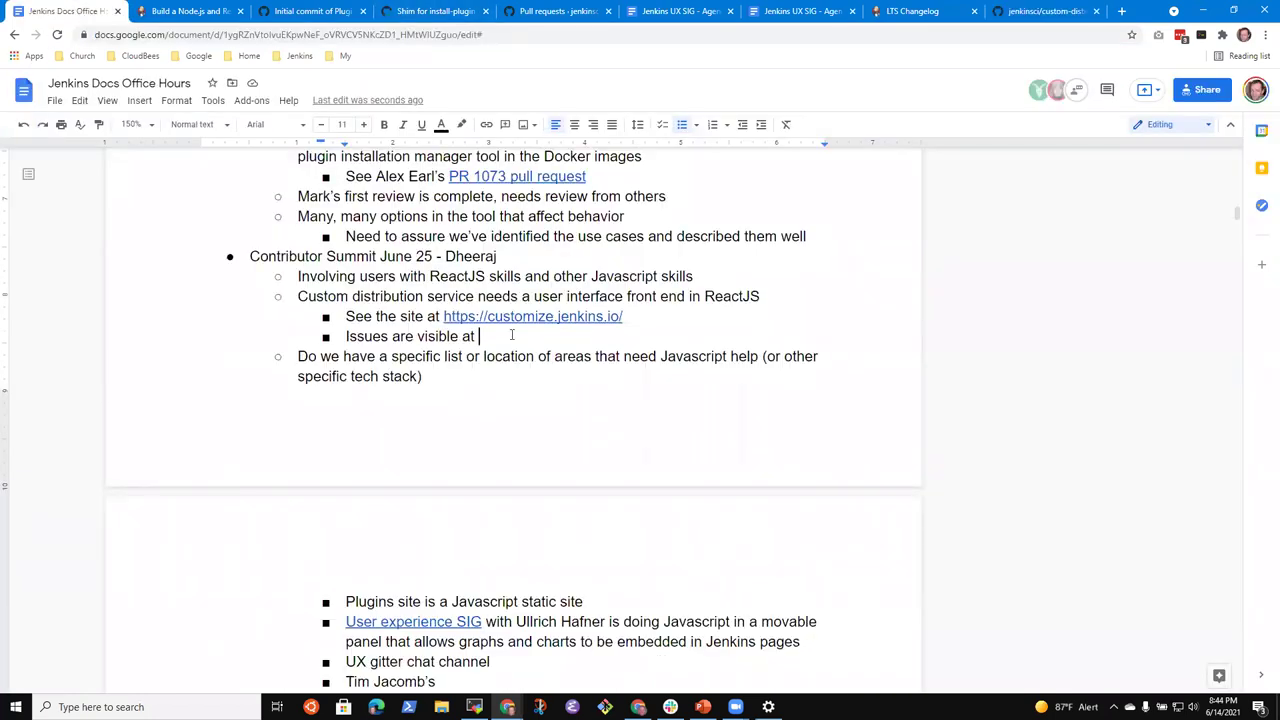
click(1045, 11)
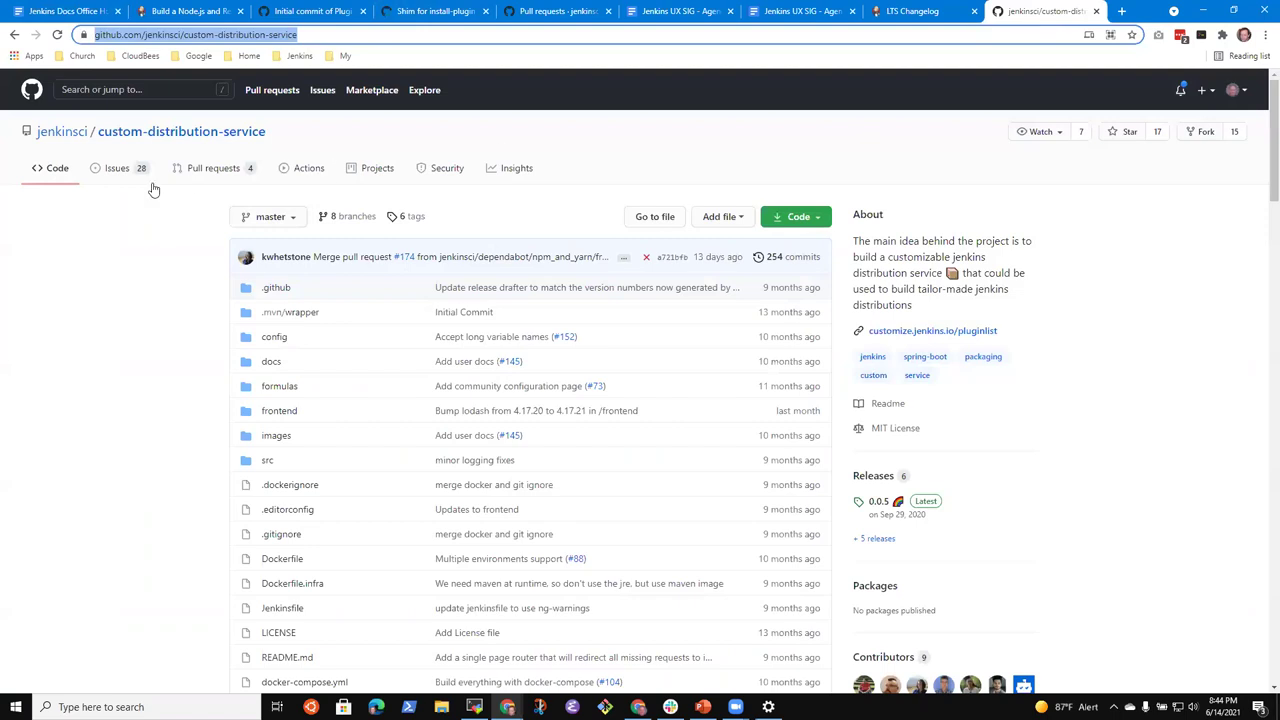
click(120, 168)
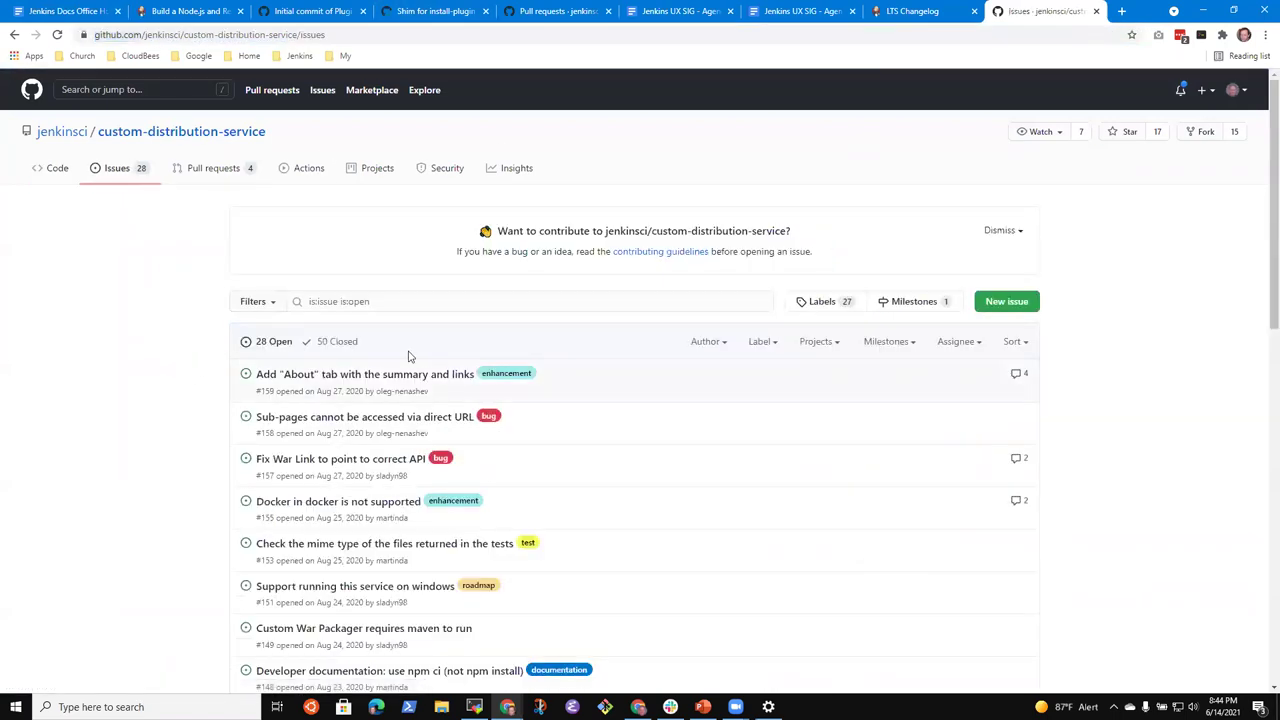
click(352, 37)
key(ctrl+c)
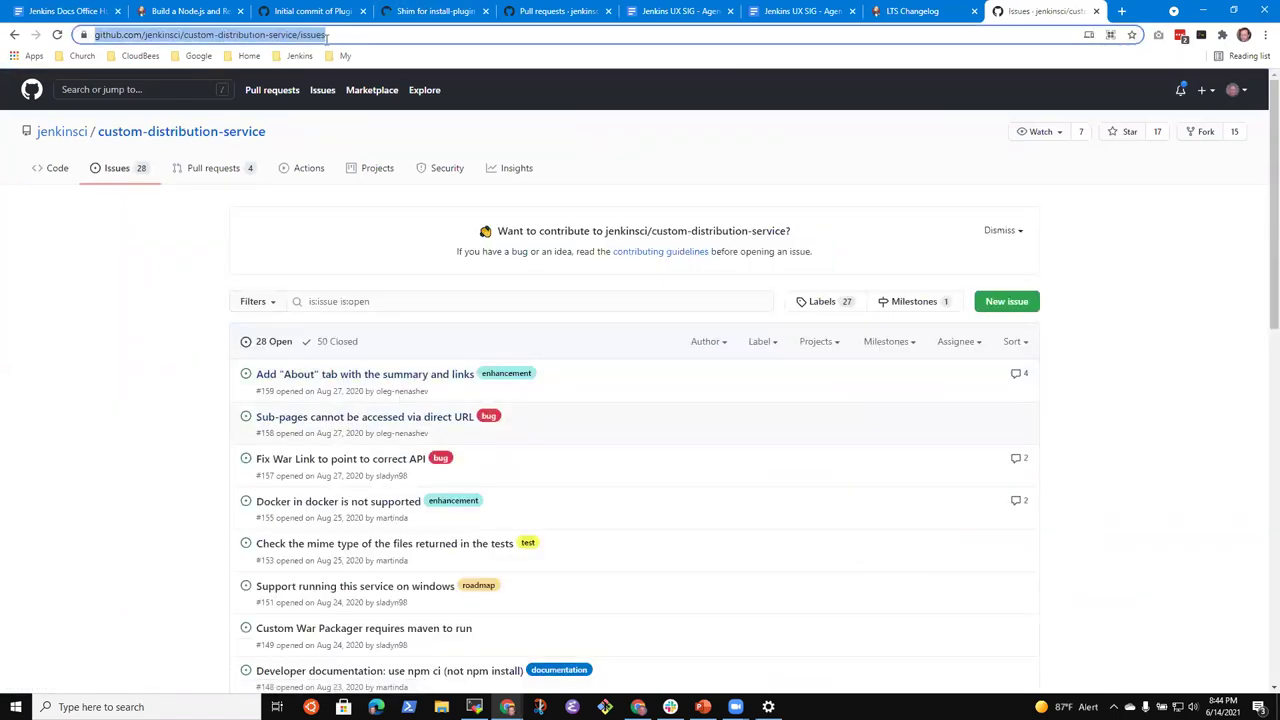
click(45, 11)
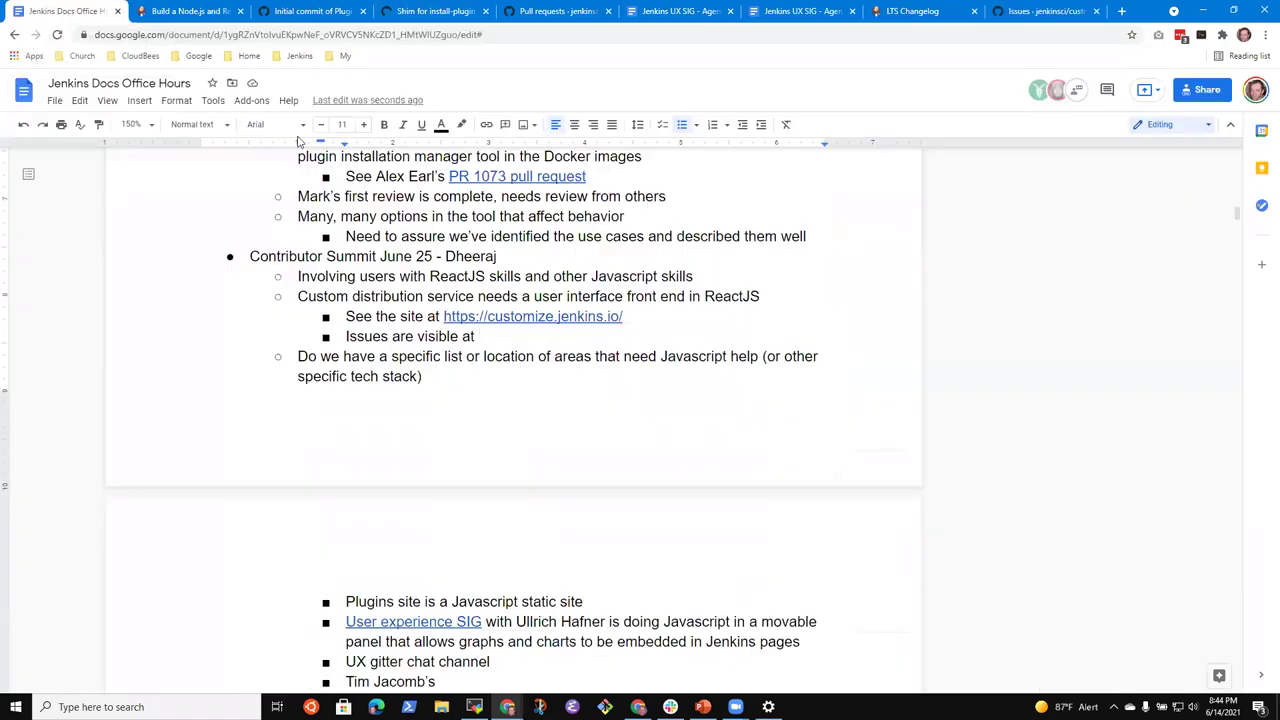
Step: Insert the copied issues address in the "Issues are visible at" bullet and shorten its lead-in to "Issues at"
key(ctrl+v)
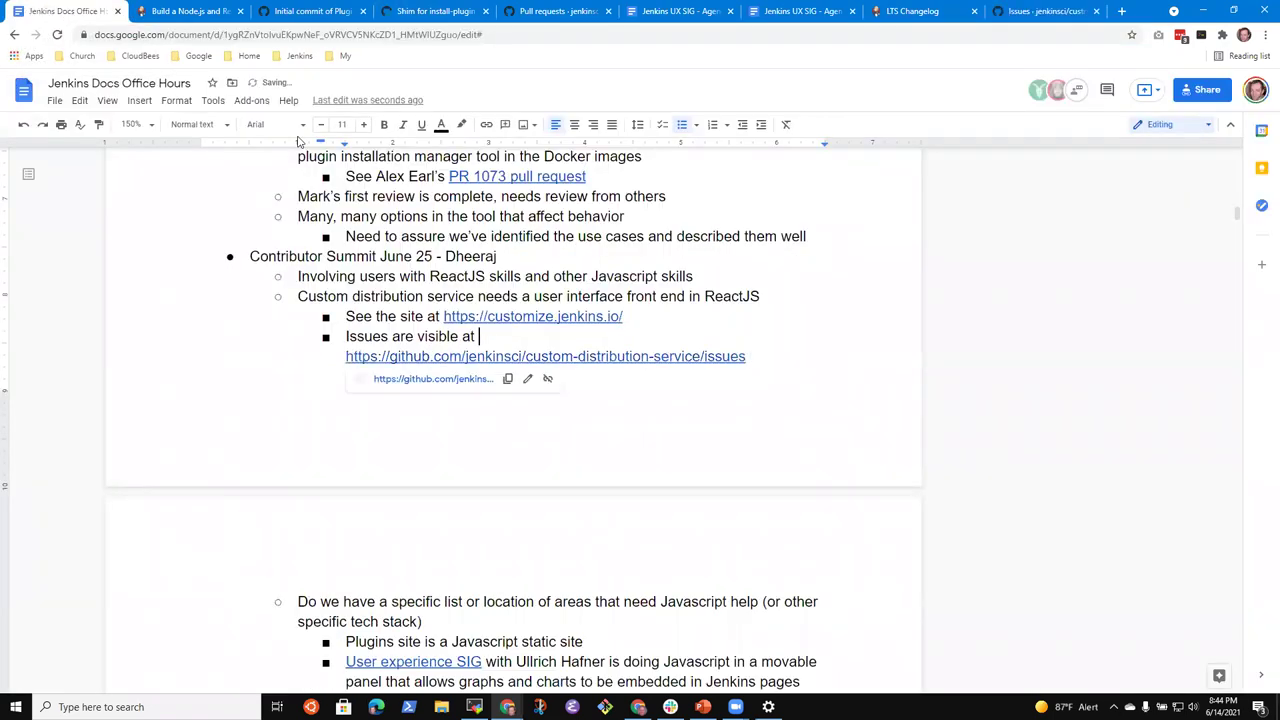
key(Up)
key(ctrl+Left)
key(ctrl+Left)
key(ctrl+shift+Left)
key(BackSpace)
key(End)
key(ctrl+shift+Left)
key(Right)
key(ctrl+Left)
key(ctrl+shift+Left)
key(BackSpace)
key(End)
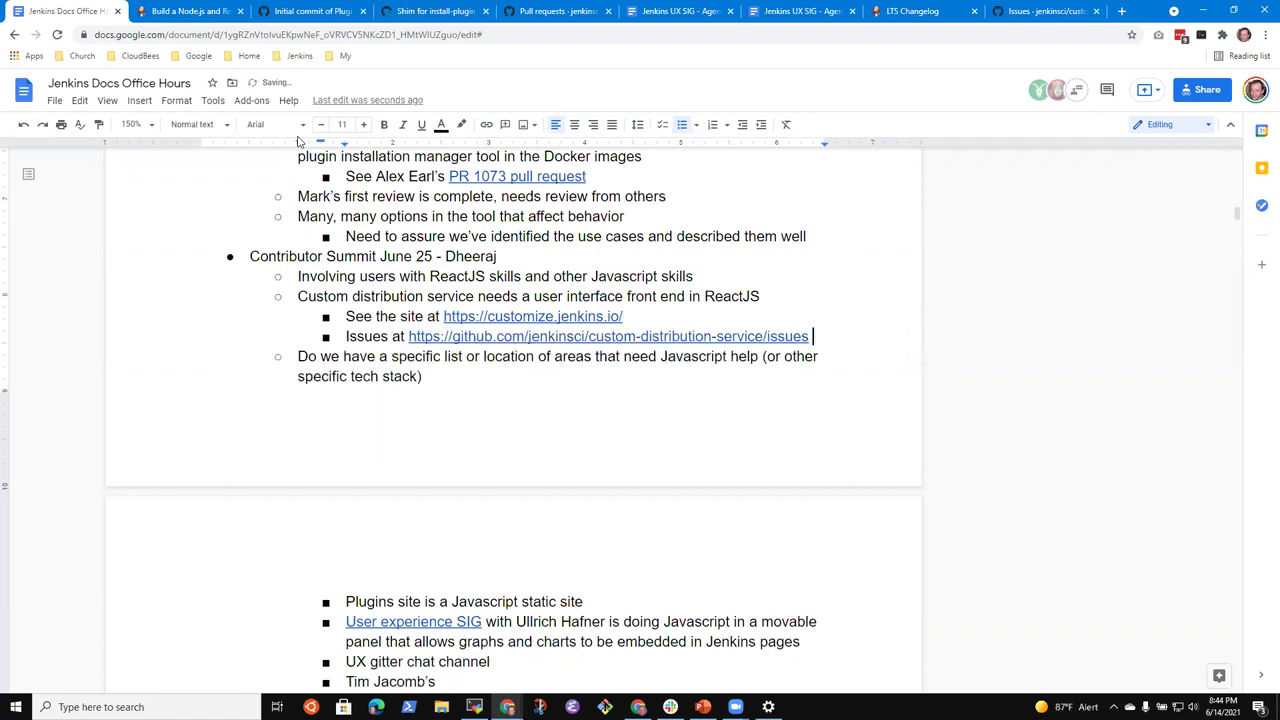
Step: Look through the open issues of the custom-distribution-service repository down to the end of the first page
click(1040, 14)
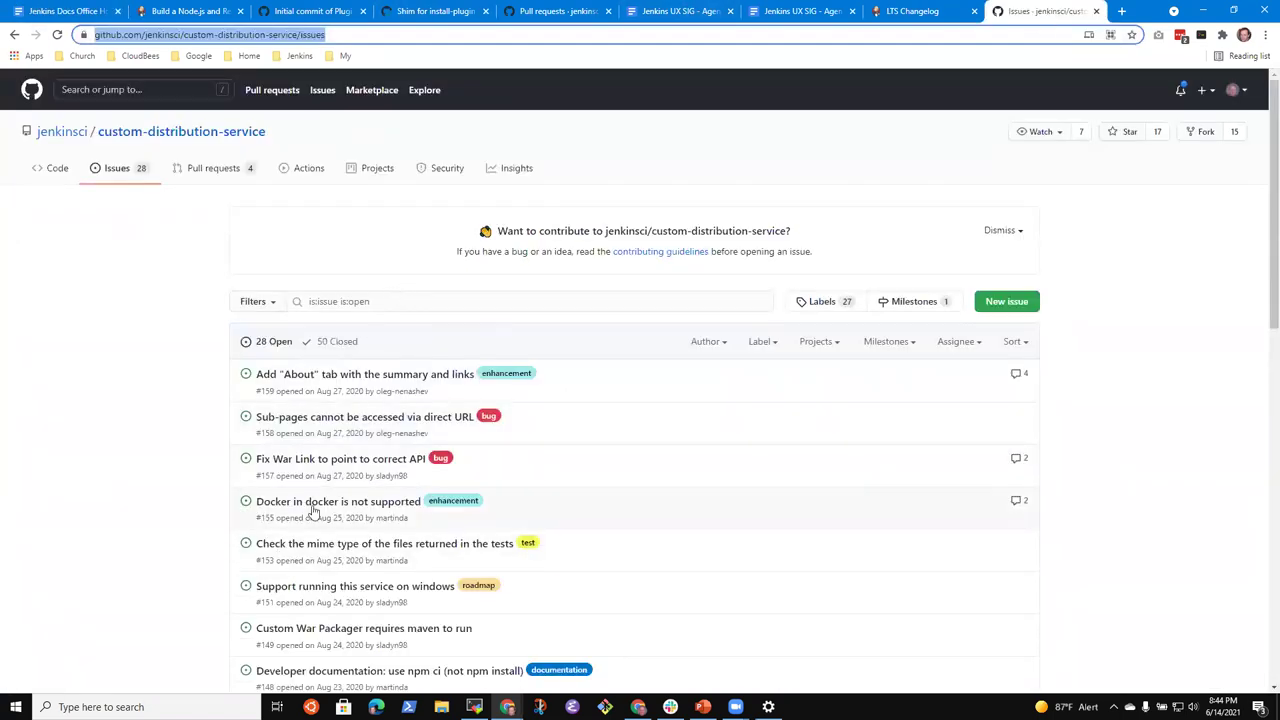
scroll(300, 530, down, 3)
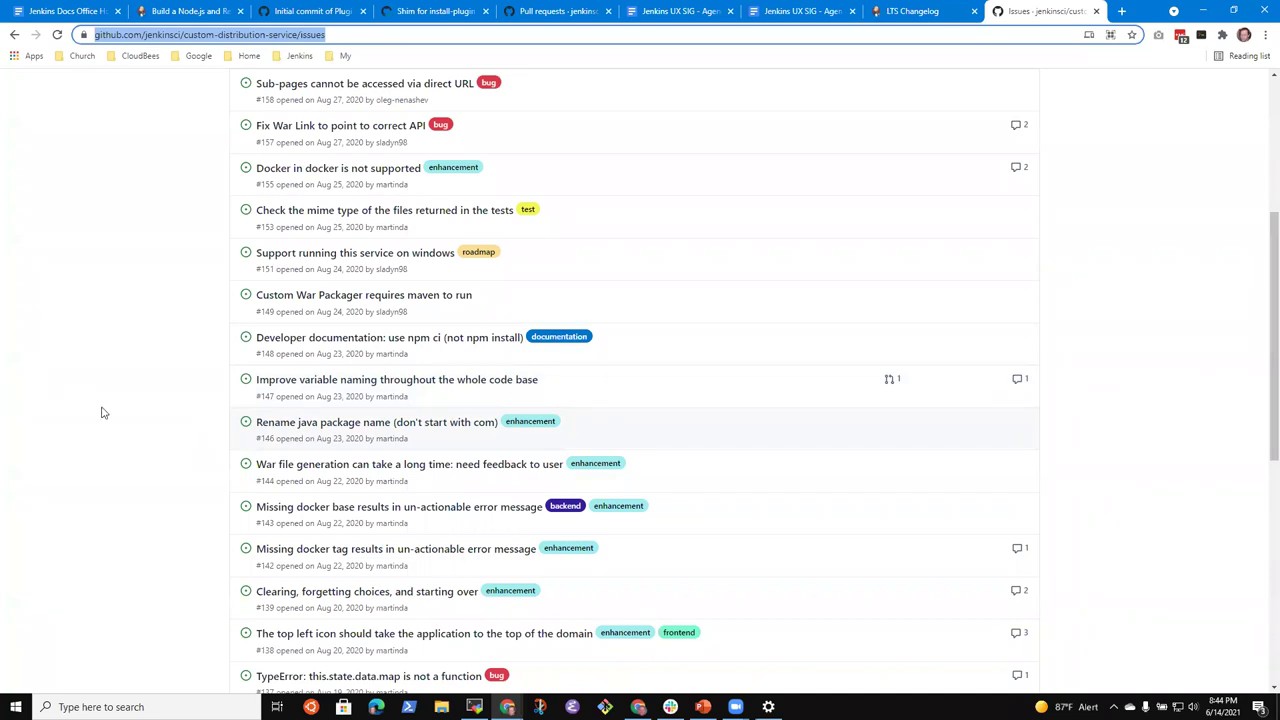
mouse_move(345, 467)
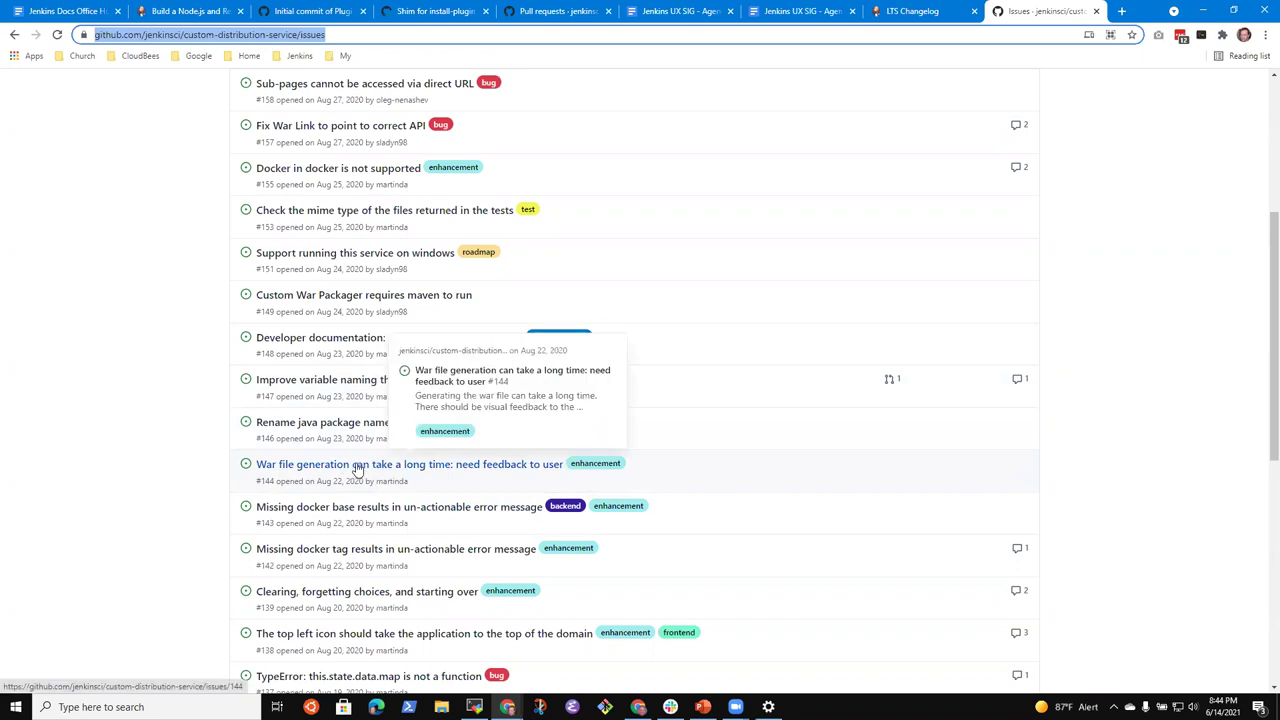
scroll(260, 475, down, 3)
scroll(295, 481, down, 2)
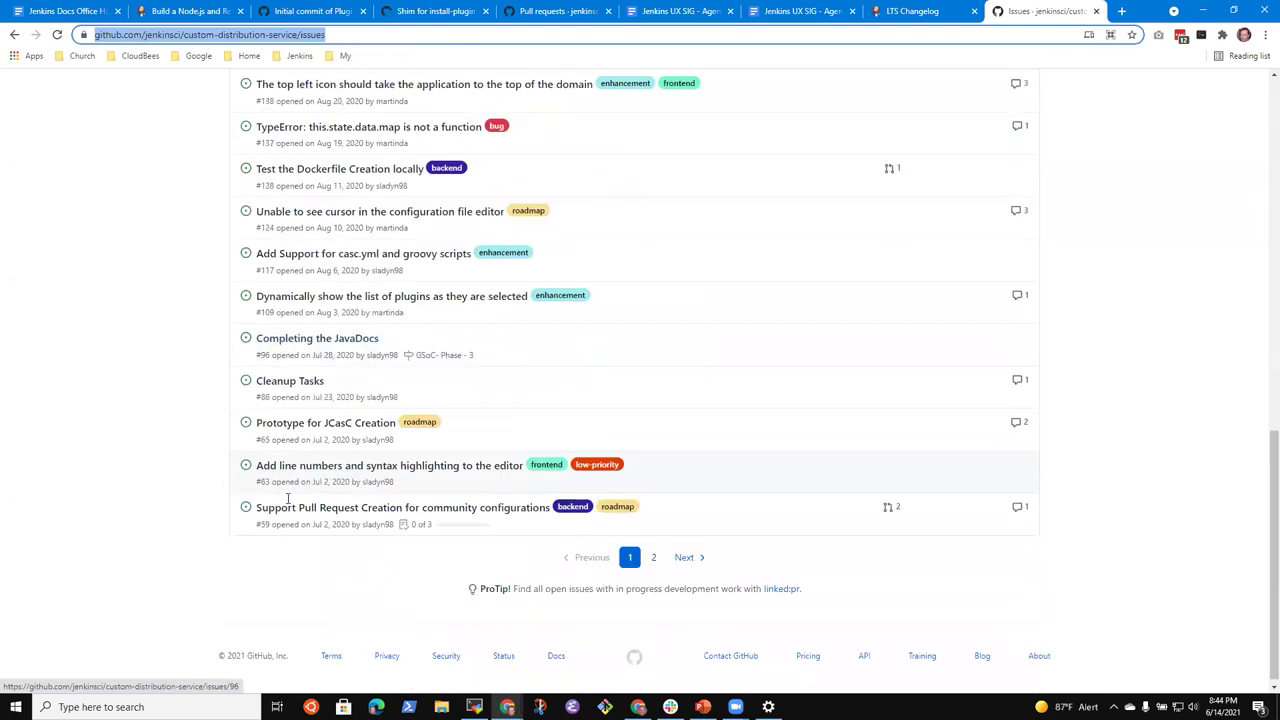
scroll(291, 539, up, 10)
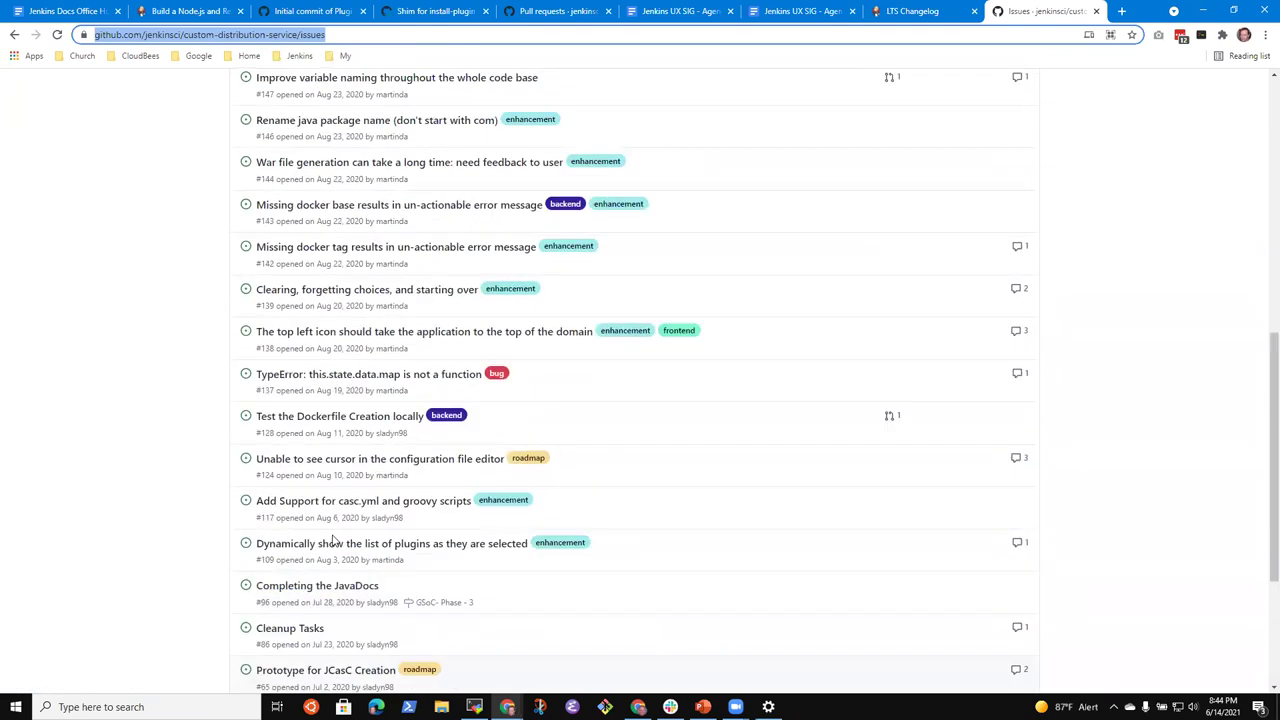
Step: Return to the Docs Office Hours notes and add the bullet "Needs a process that will update the hosted version" below the issues link
click(70, 11)
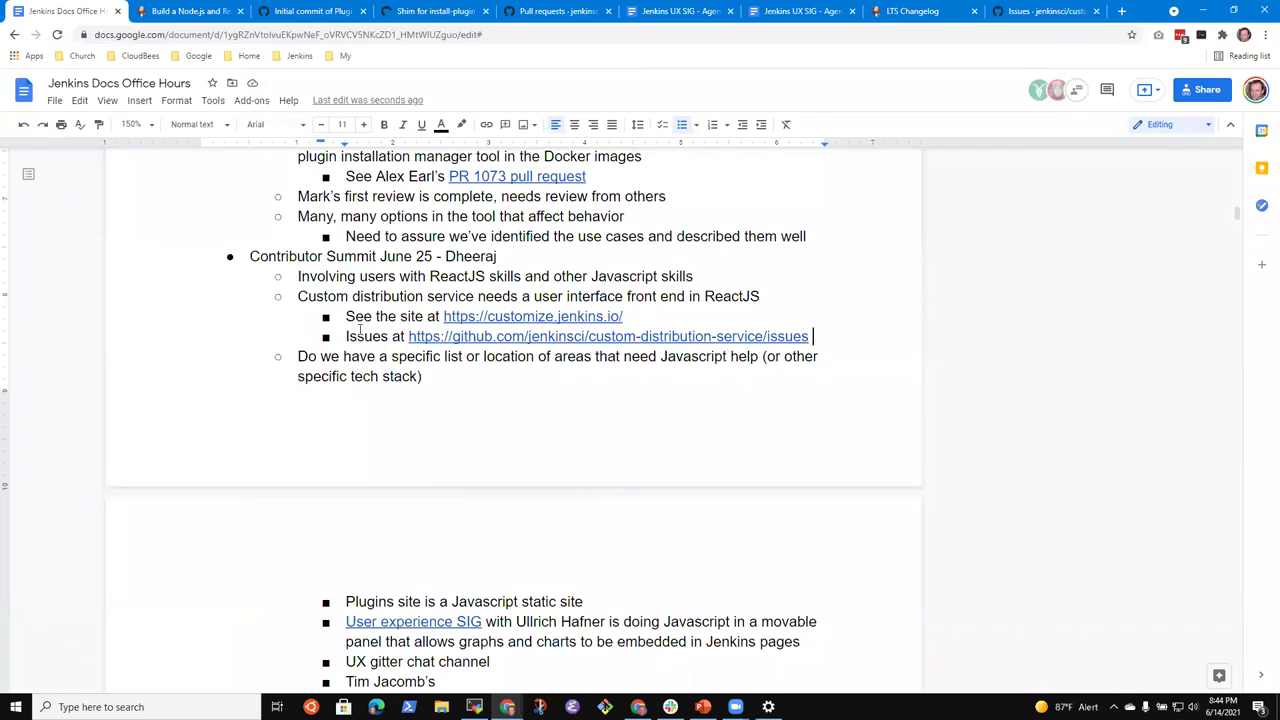
key(Return)
text(Nee)
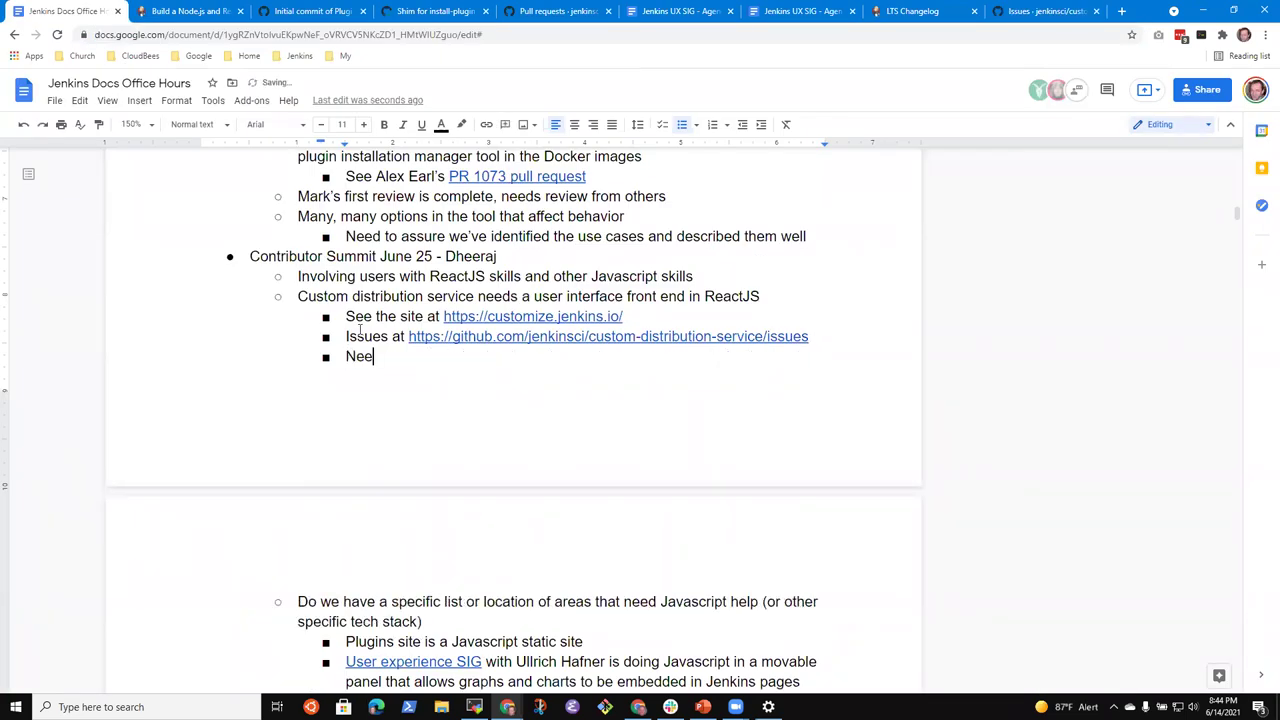
text(ds a process that )
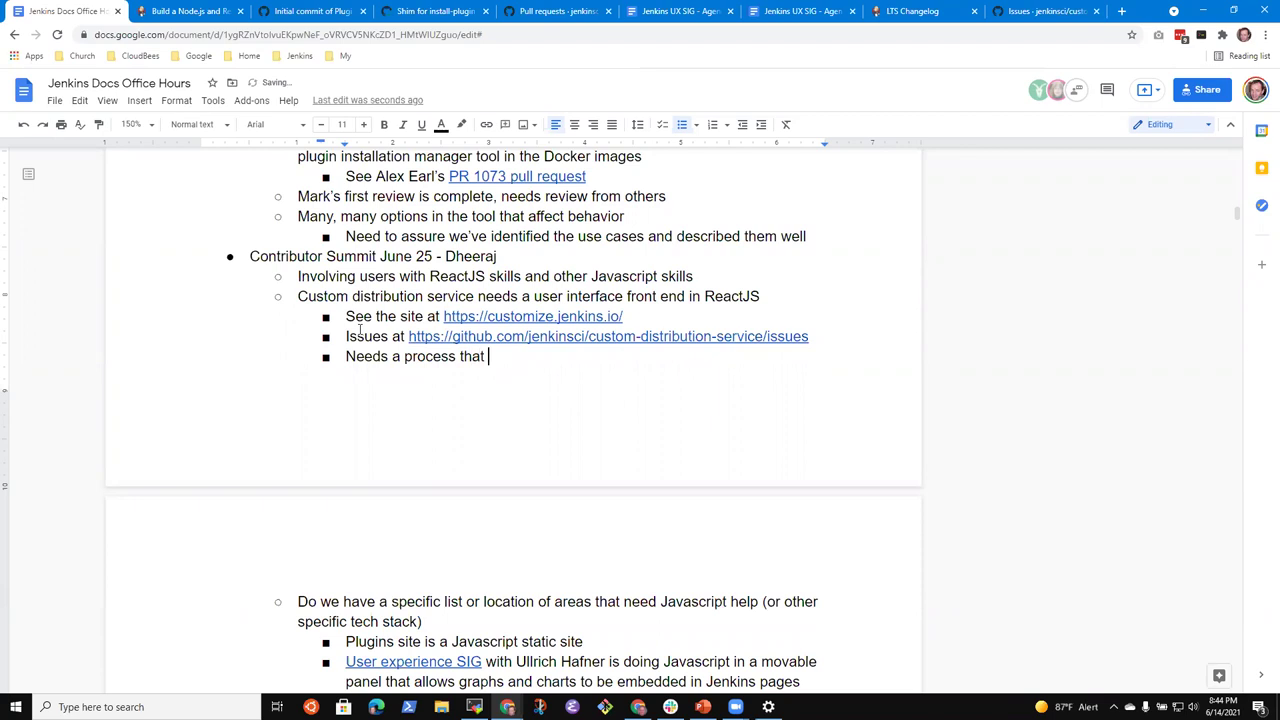
text(will update the hosted version)
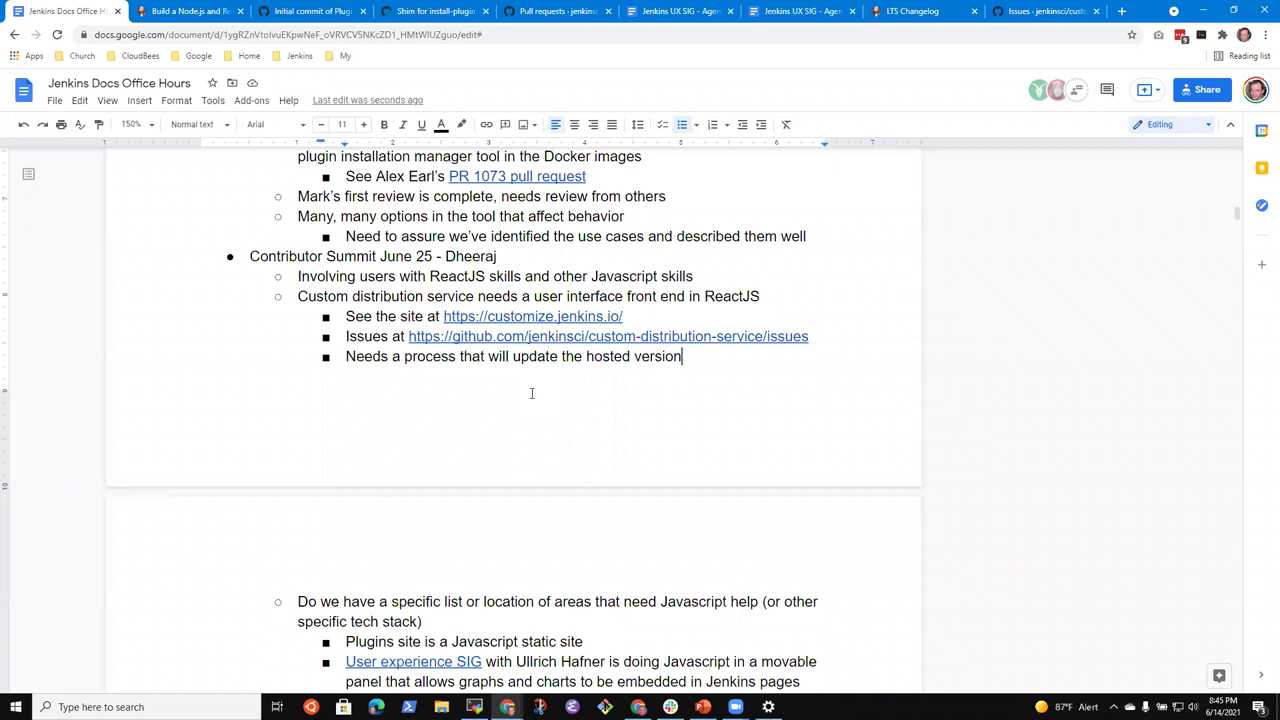
Step: Reword the new bullet to read "Needs a process that updates the hosted version"
key(ctrl+Left)
key(ctrl+Left)
key(ctrl+Left)
key(ctrl+BackSpace)
key(ctrl+Right)
text(s)
key(End)
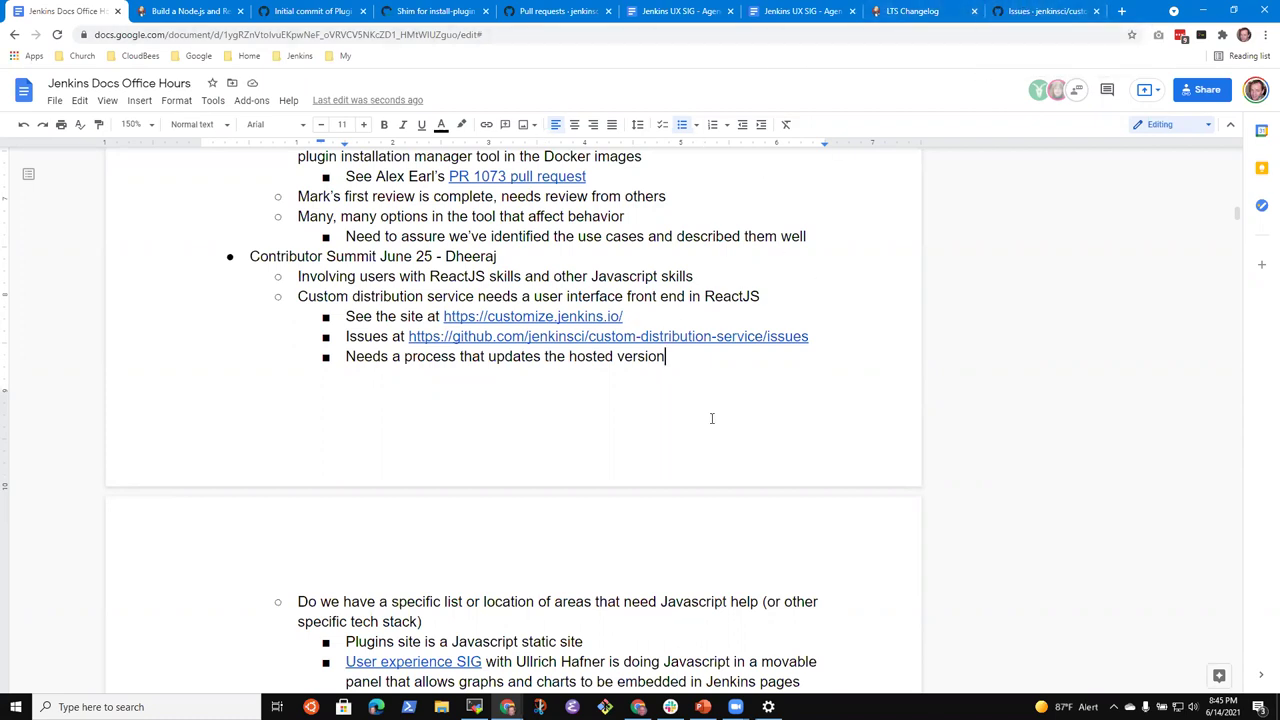
Step: Read through the custom-distribution-service issue "Docker in docker is not supported" and return to the Docs Office Hours notes
click(1052, 11)
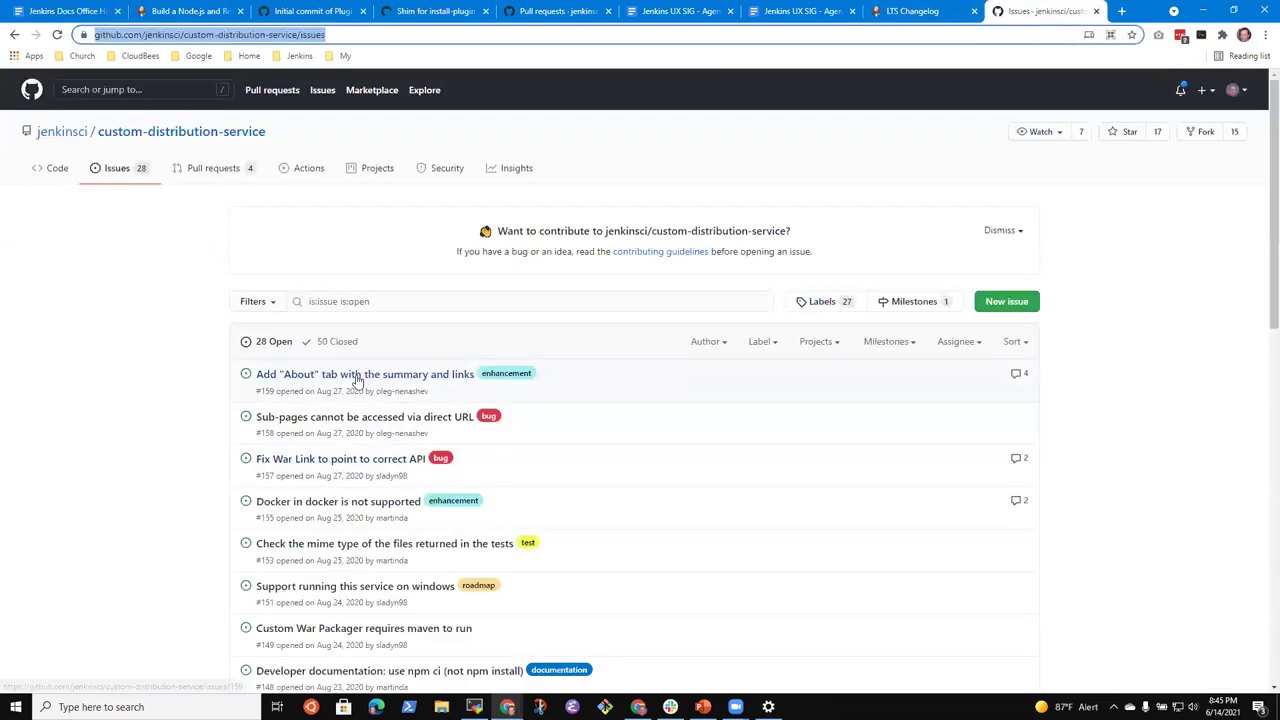
mouse_move(357, 380)
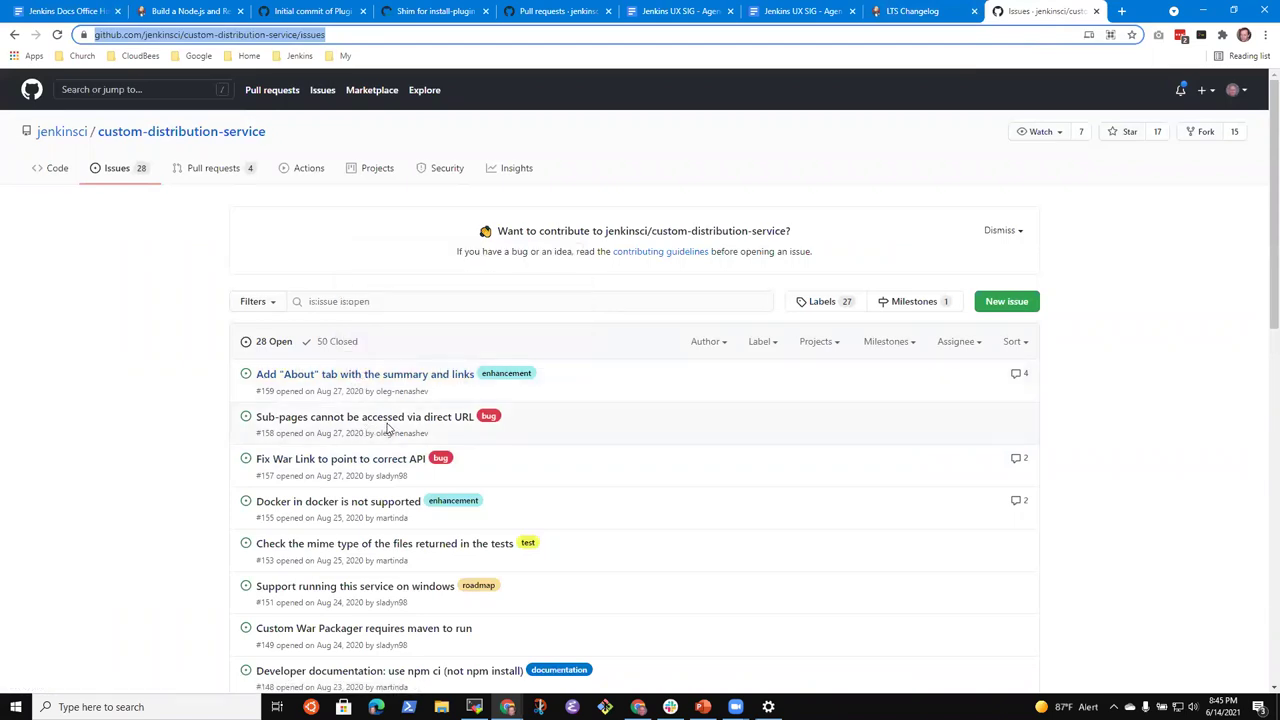
mouse_move(390, 424)
mouse_move(387, 505)
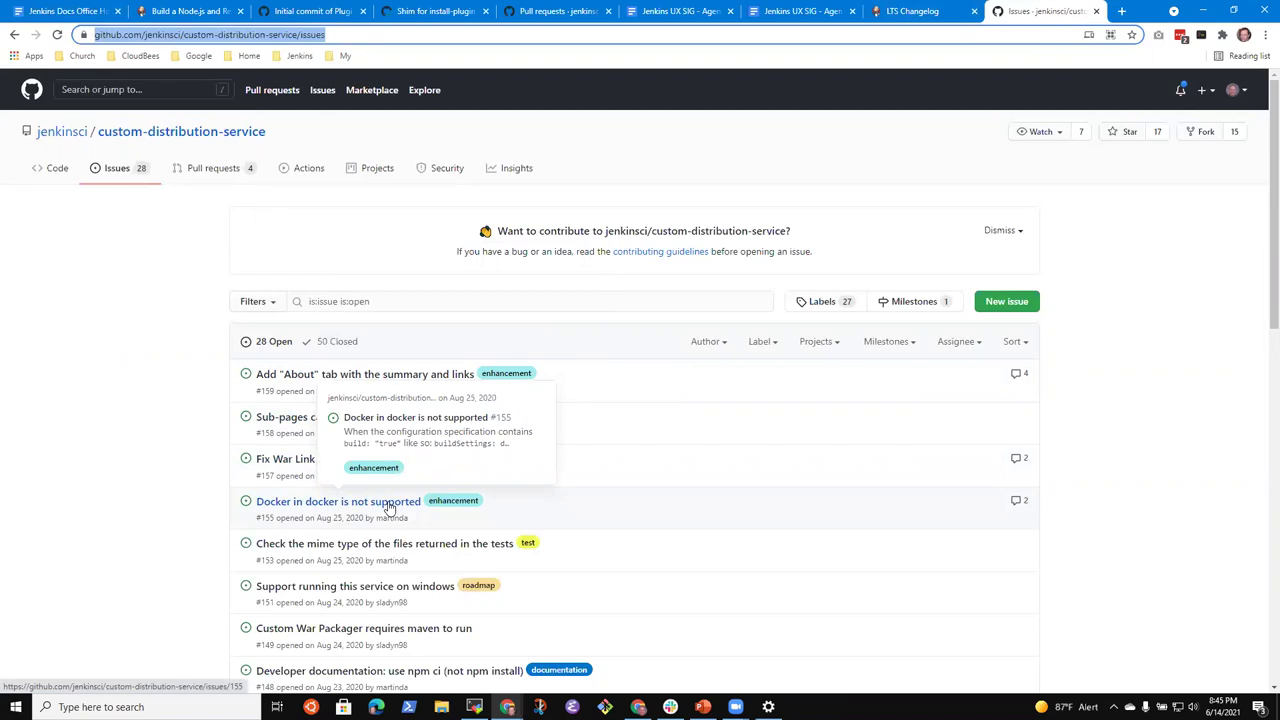
click(393, 504)
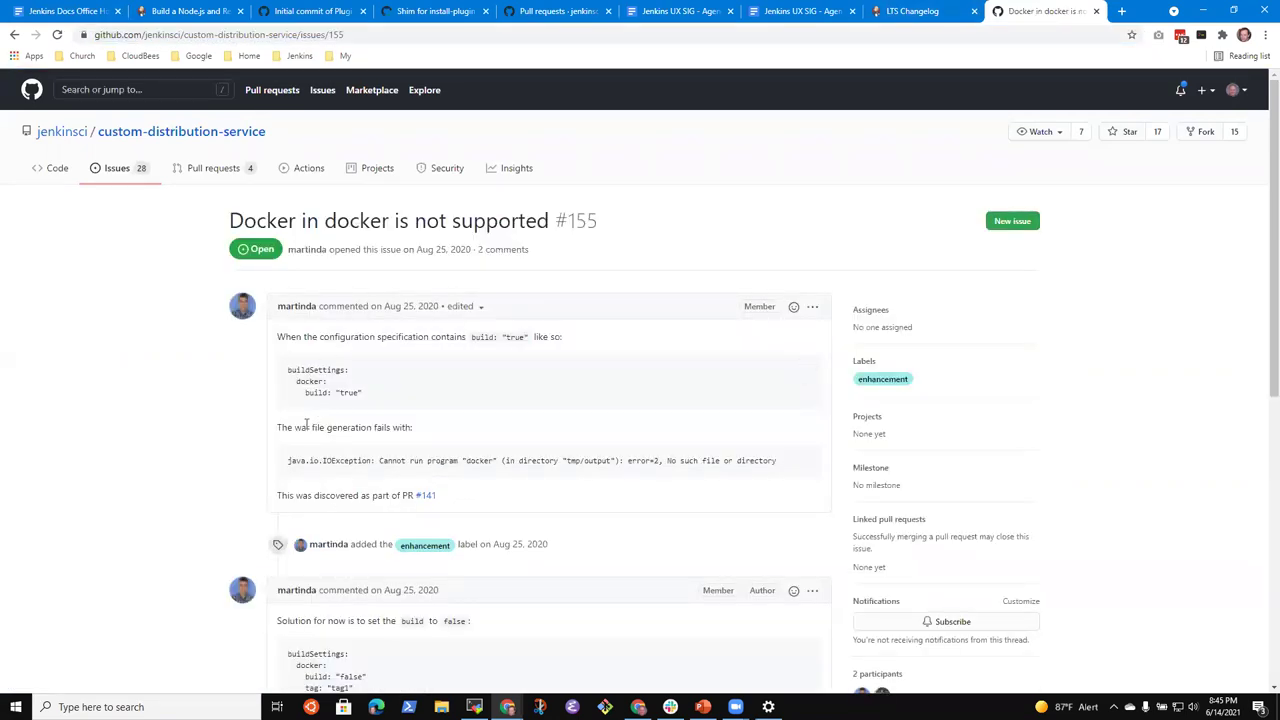
scroll(315, 413, down, 3)
scroll(300, 437, down, 2)
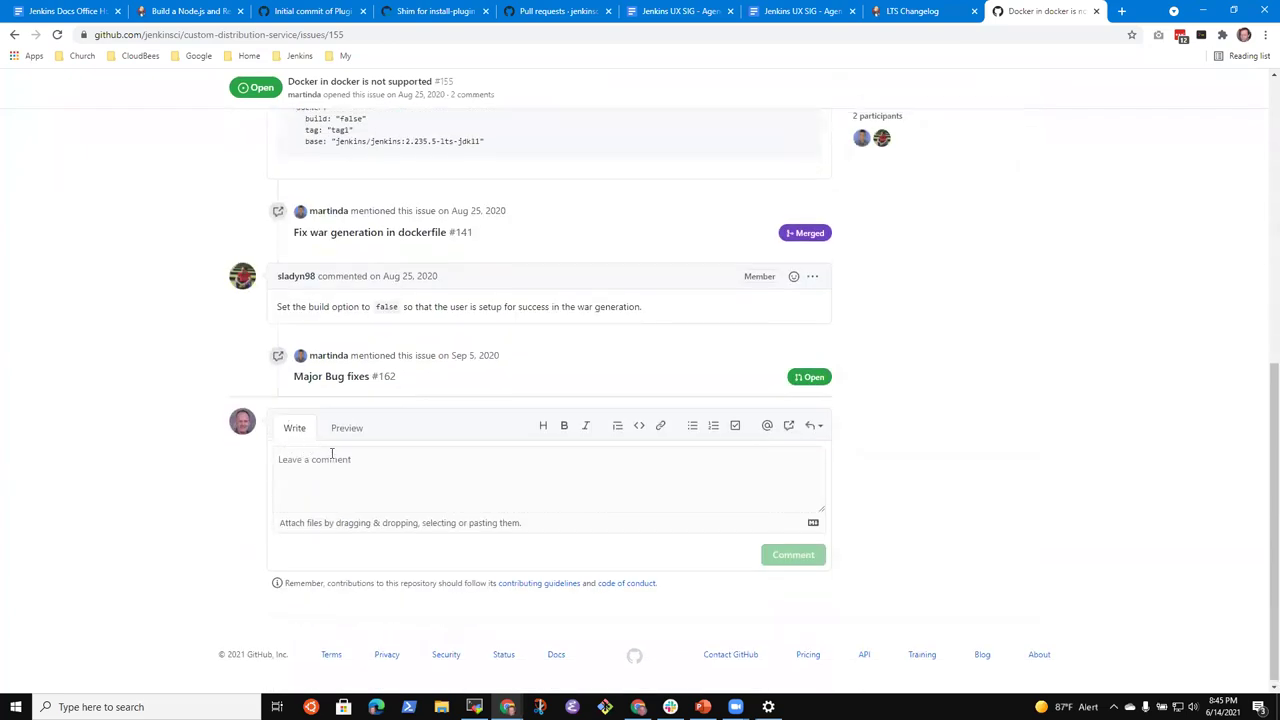
scroll(334, 451, up, 5)
click(68, 11)
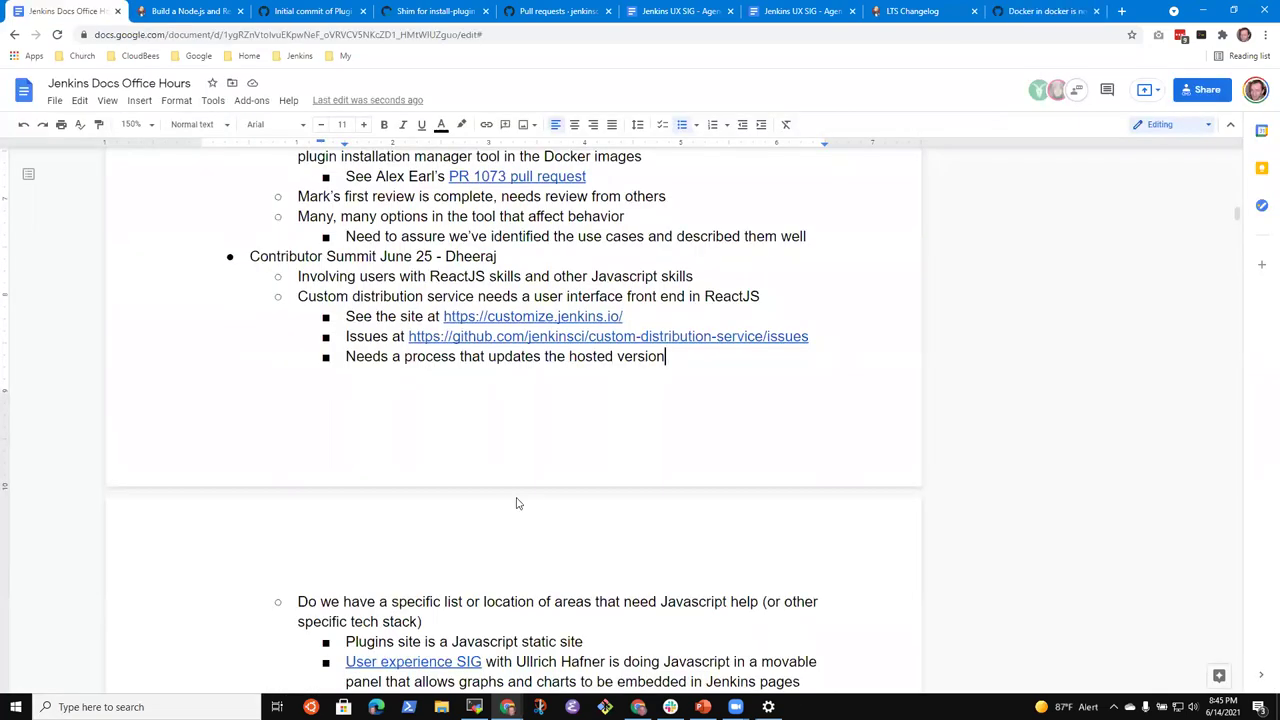
key(Up)
key(Up)
key(Up)
key(Up)
key(shift+End)
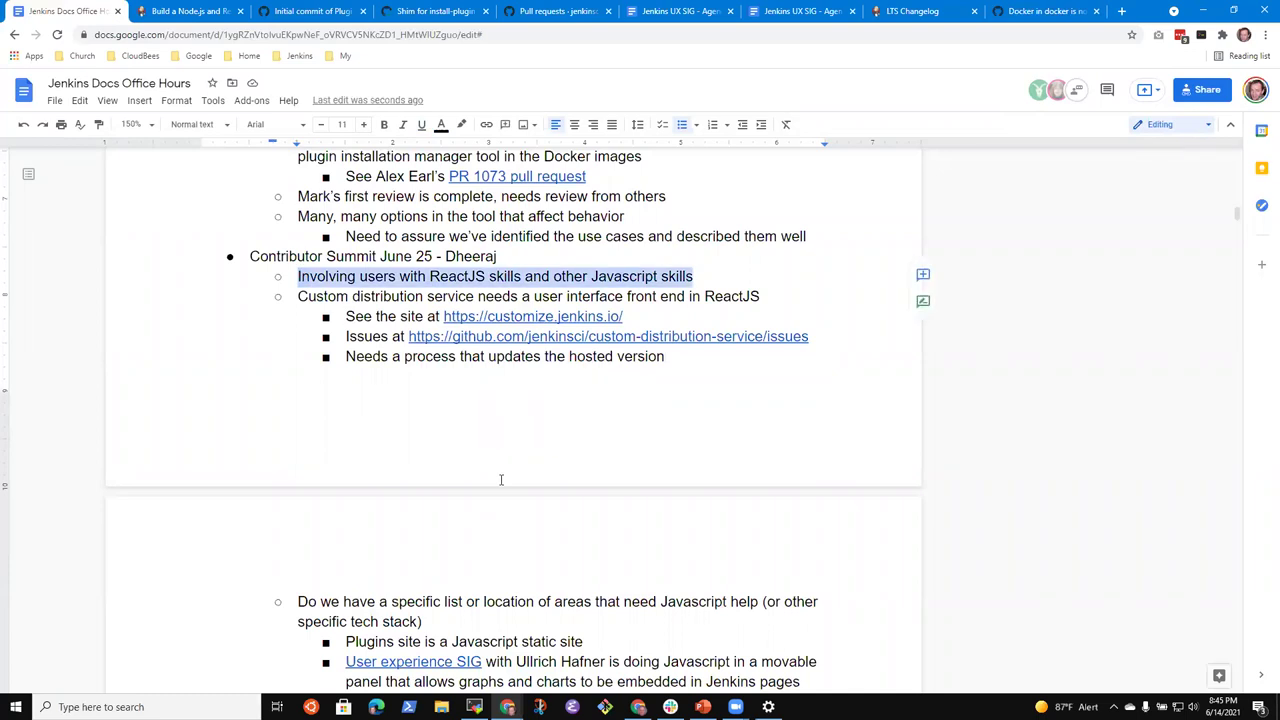
key(Down)
key(Home)
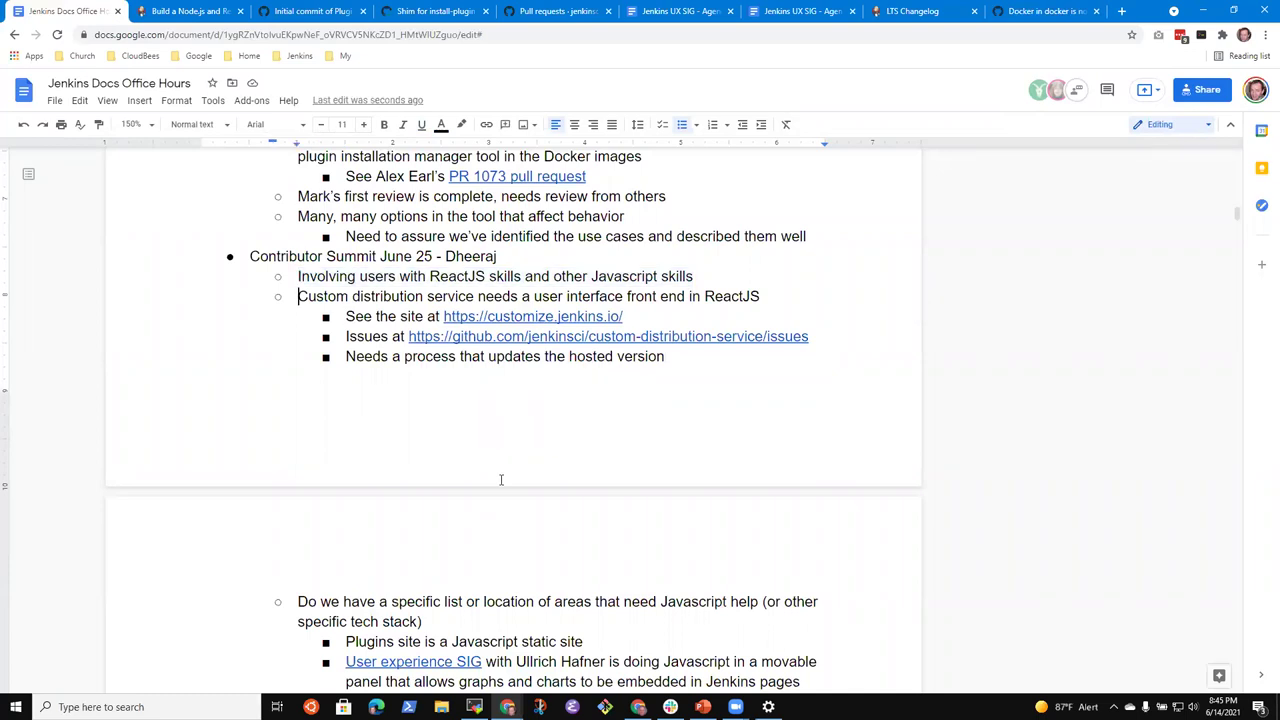
key(Down)
key(Down)
key(Down)
key(Down)
key(Down)
key(Down)
key(Down)
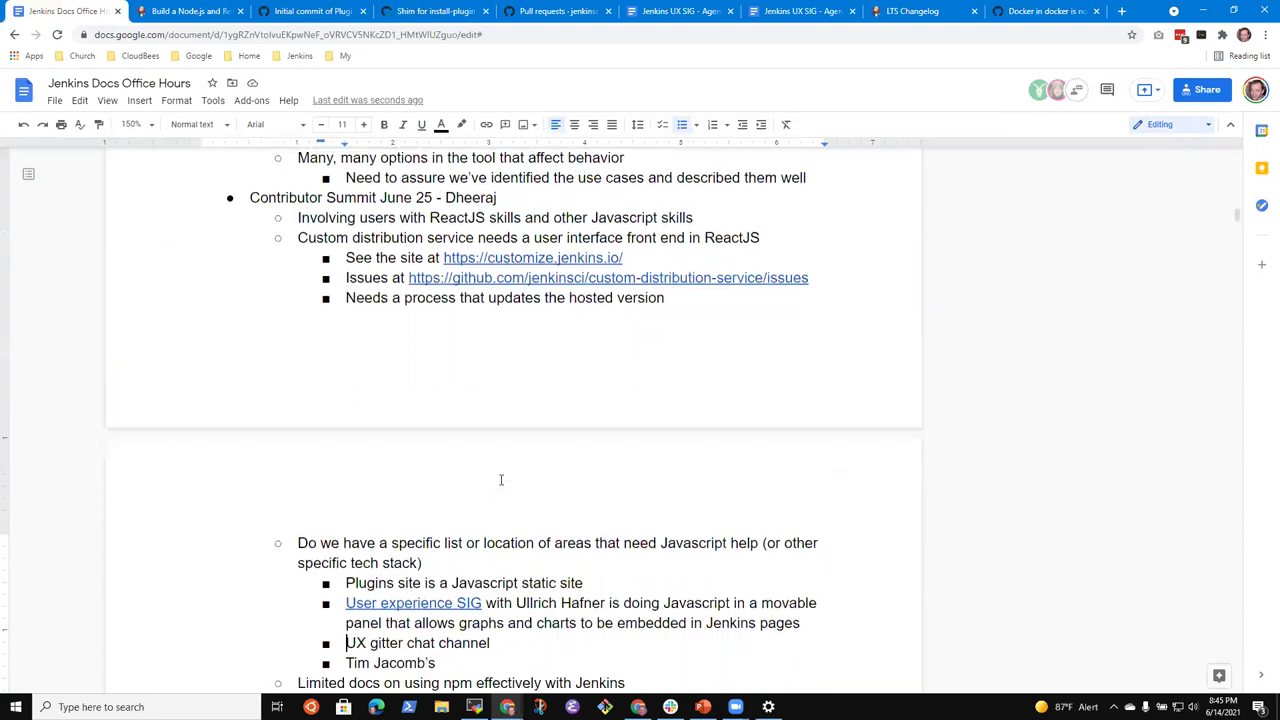
key(Up)
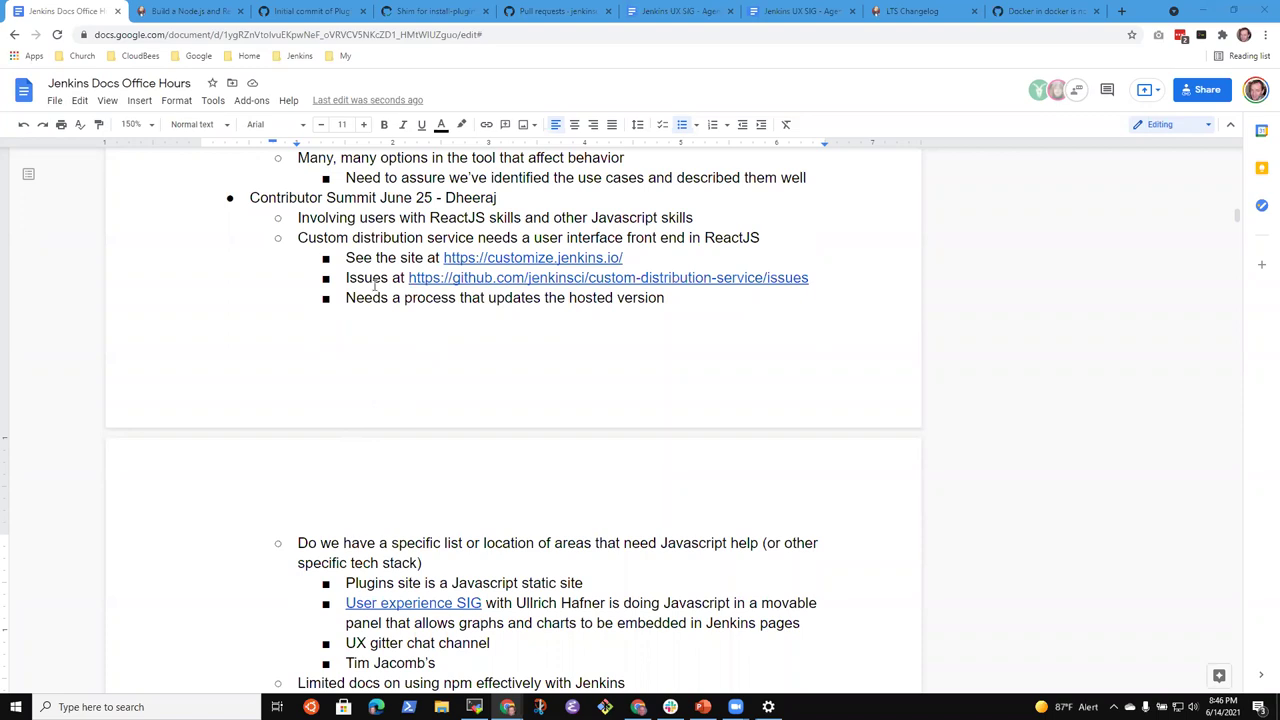
Step: Add a second-level bullet "Pipeline graph view plugin" below the "Needs a process that updates the hosted version" item
key(Down)
key(Down)
key(Down)
key(Down)
key(Down)
key(Down)
key(Down)
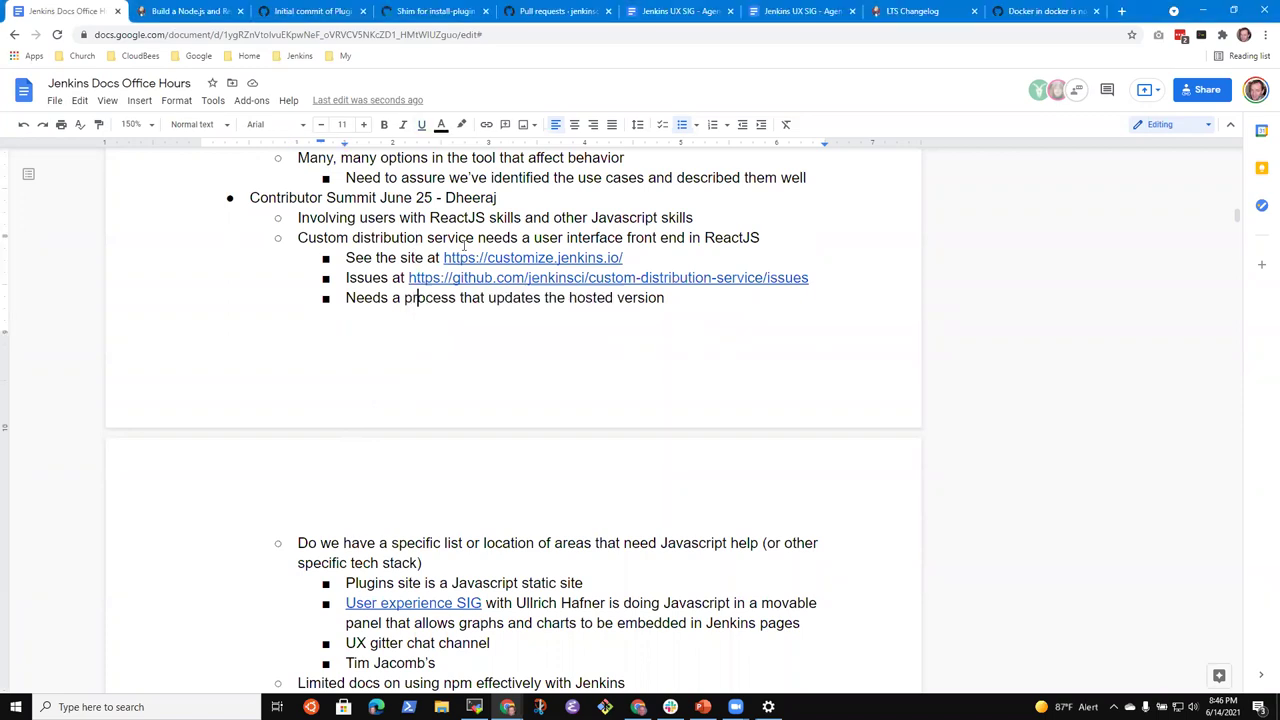
key(Return)
key(BackSpace)
key(Return)
key(Up)
text(OP)
key(BackSpace)
key(BackSpace)
text(Pipeline graph view)
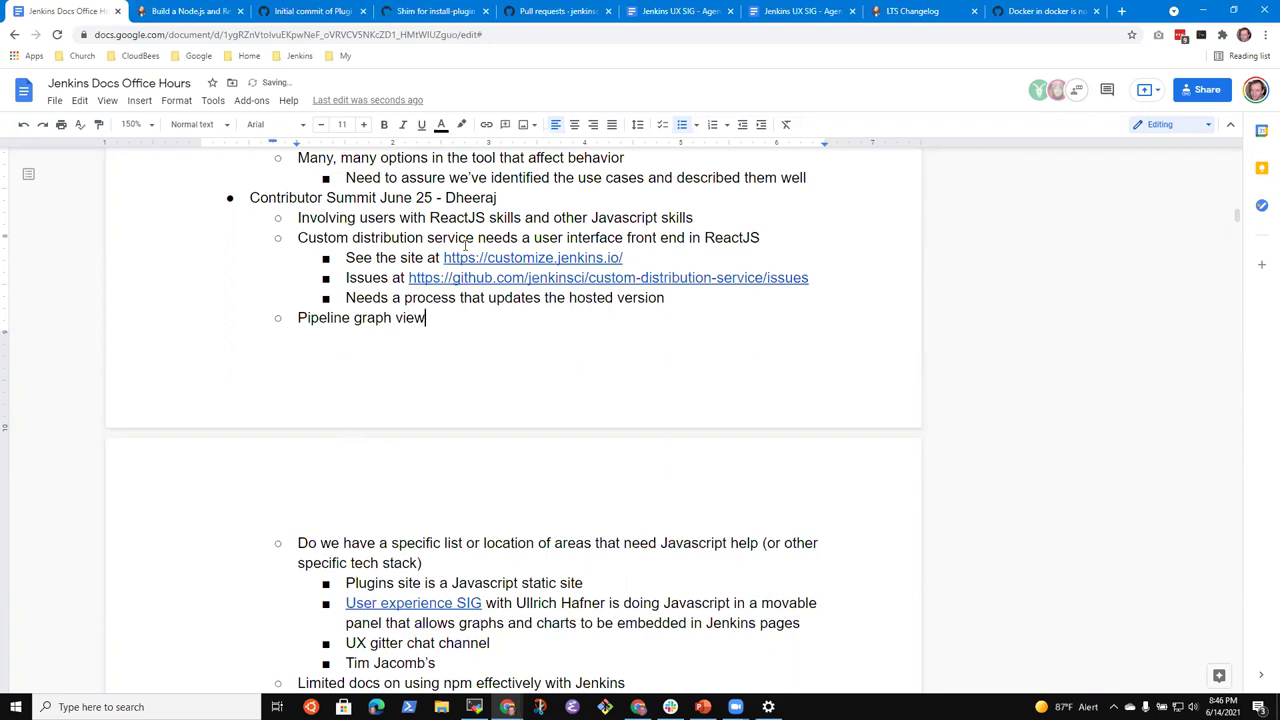
text( plugin)
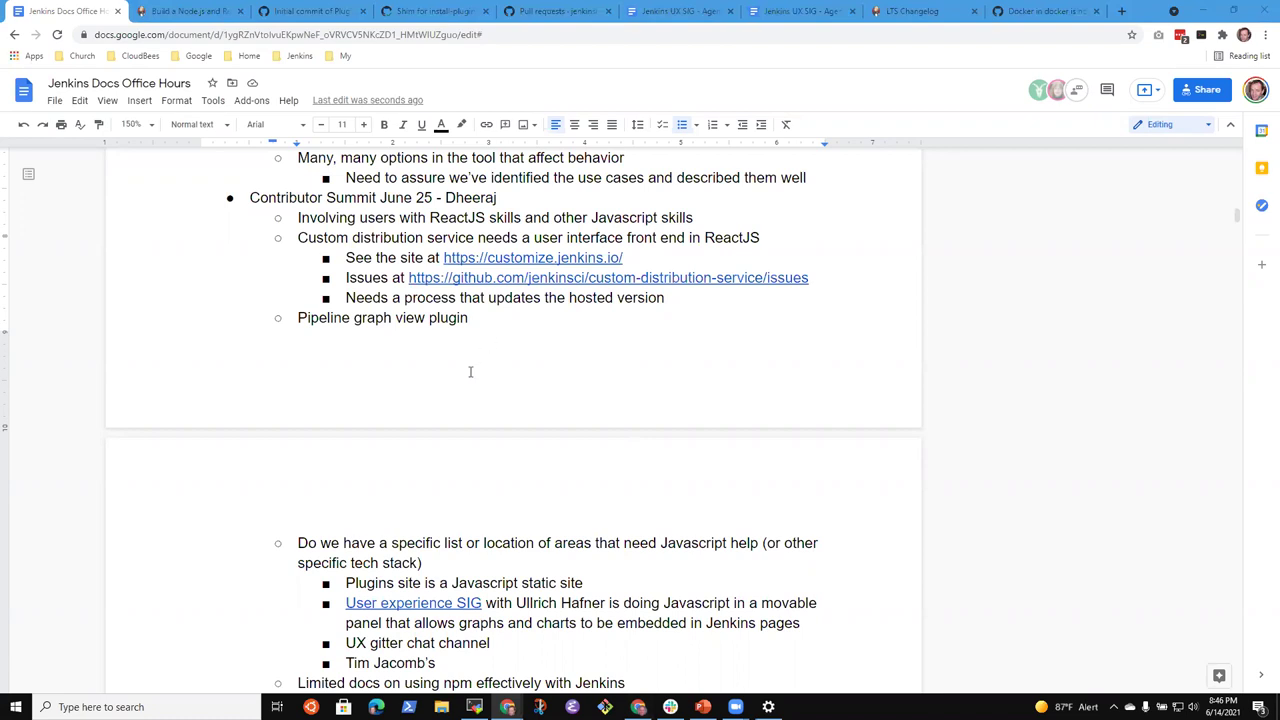
click(494, 319)
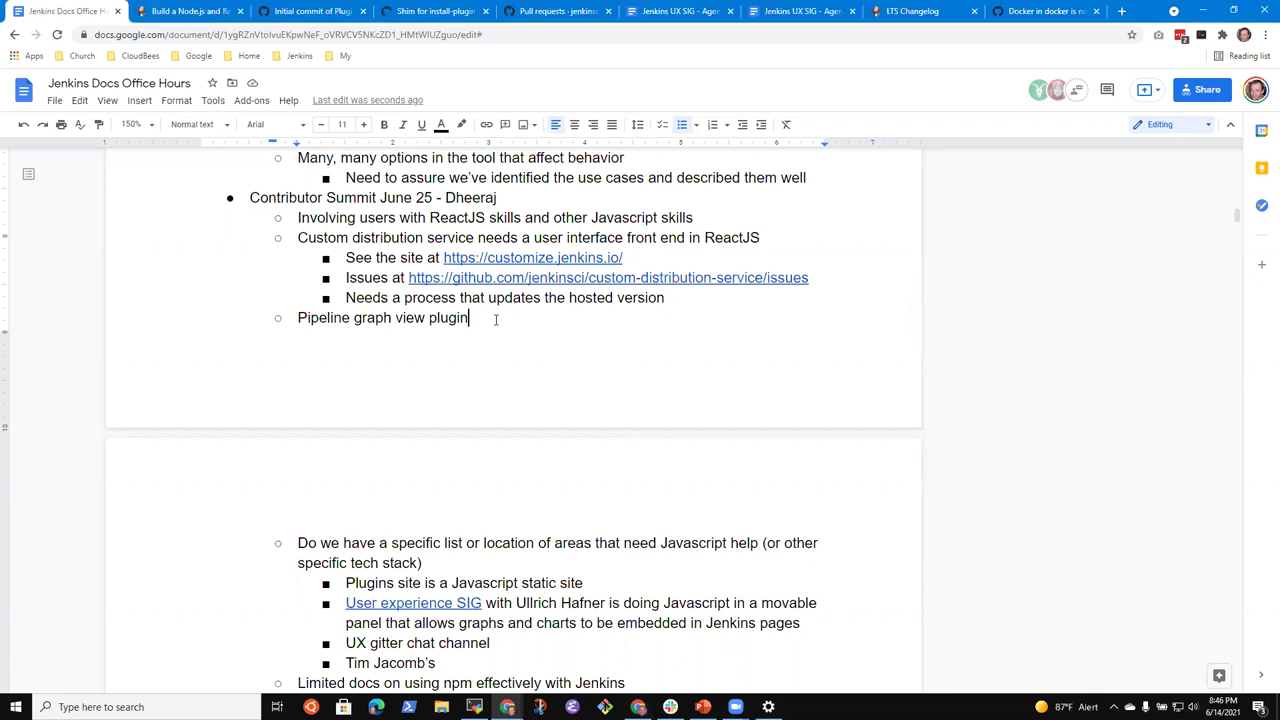
key(shift+End)
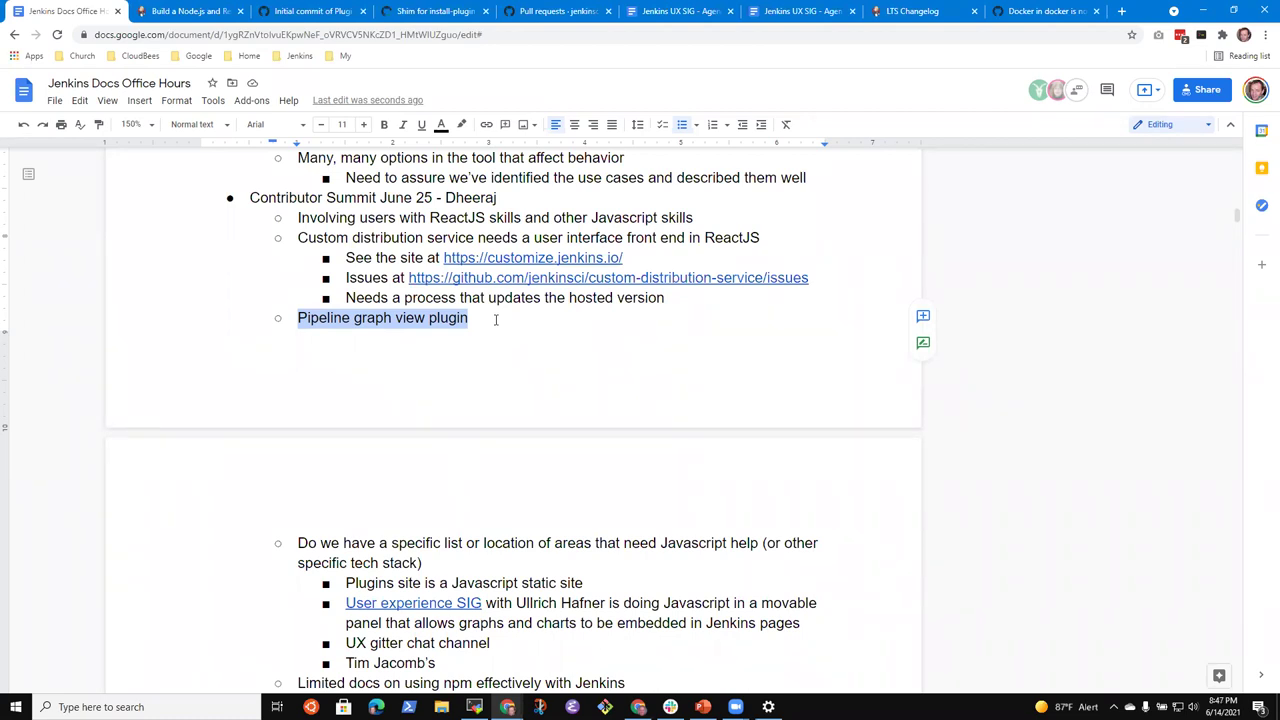
click(451, 322)
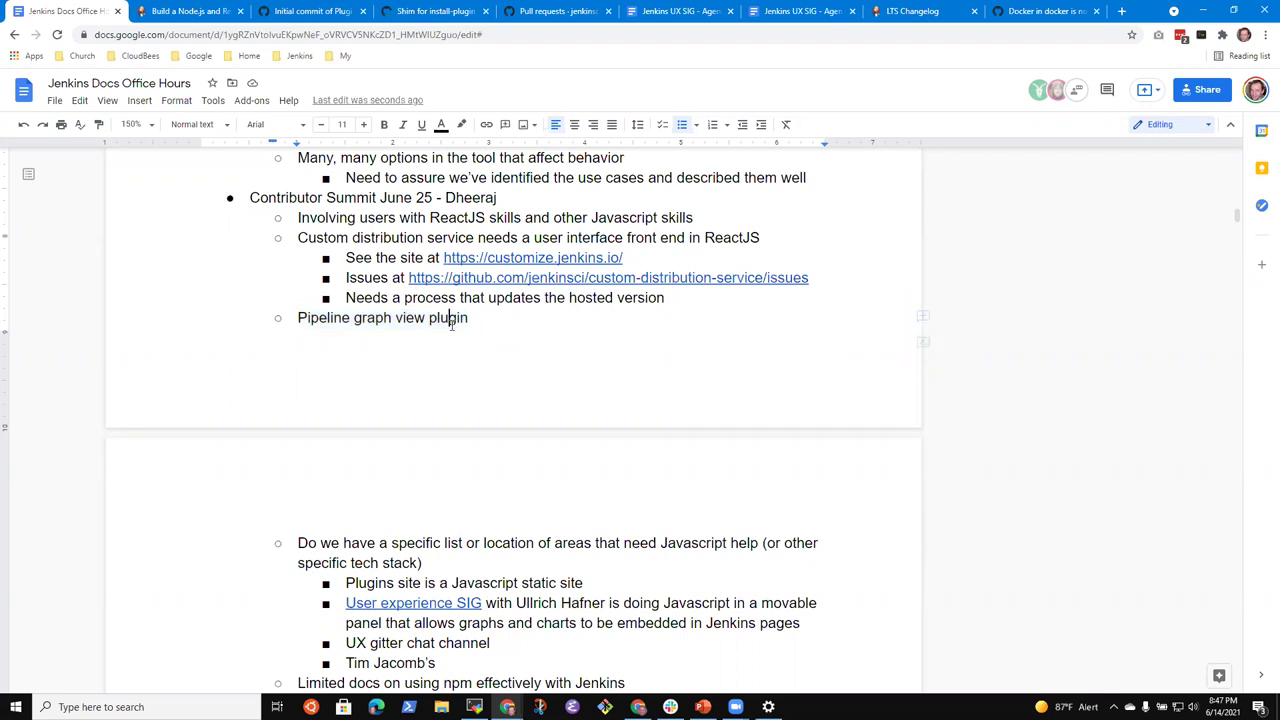
key(shift+End)
key(Up)
key(Down)
key(End)
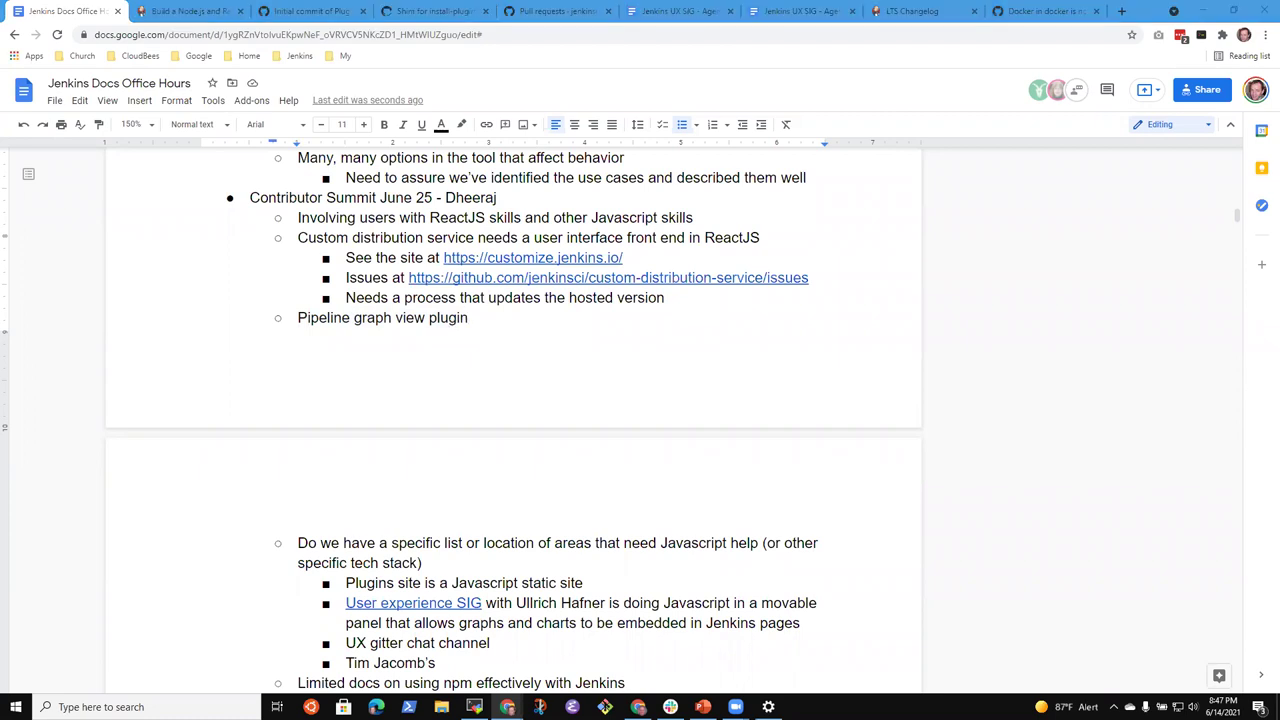
click(508, 320)
text(-)
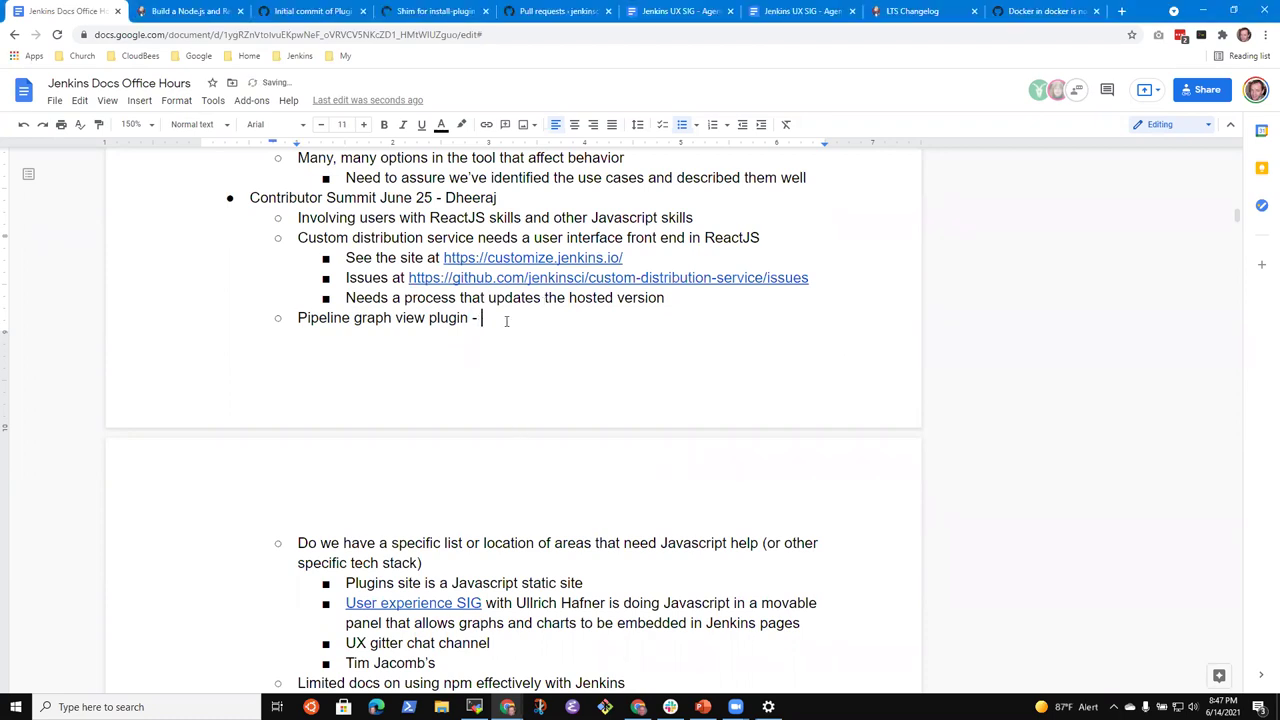
text(https://github.com/jenkinsci/pipeline-graph-view-plugin)
key(Up)
key(BackSpace)
key(BackSpace)
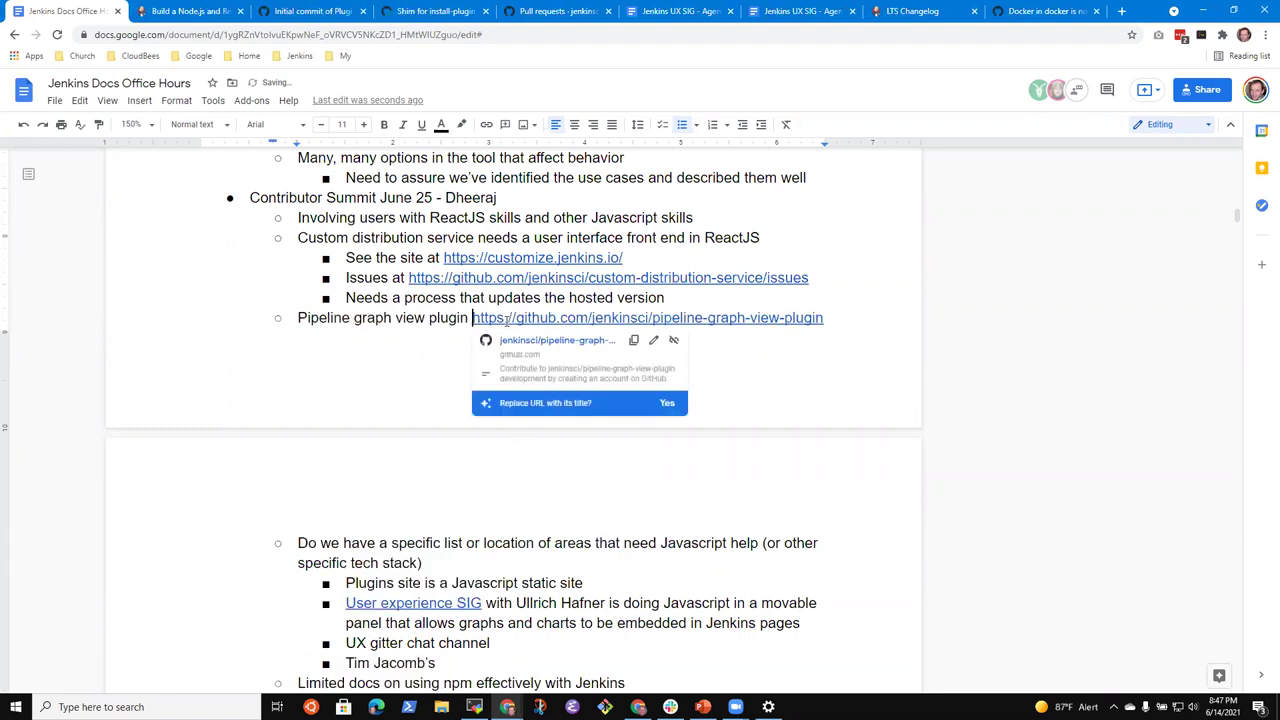
key(Return)
key(Tab)
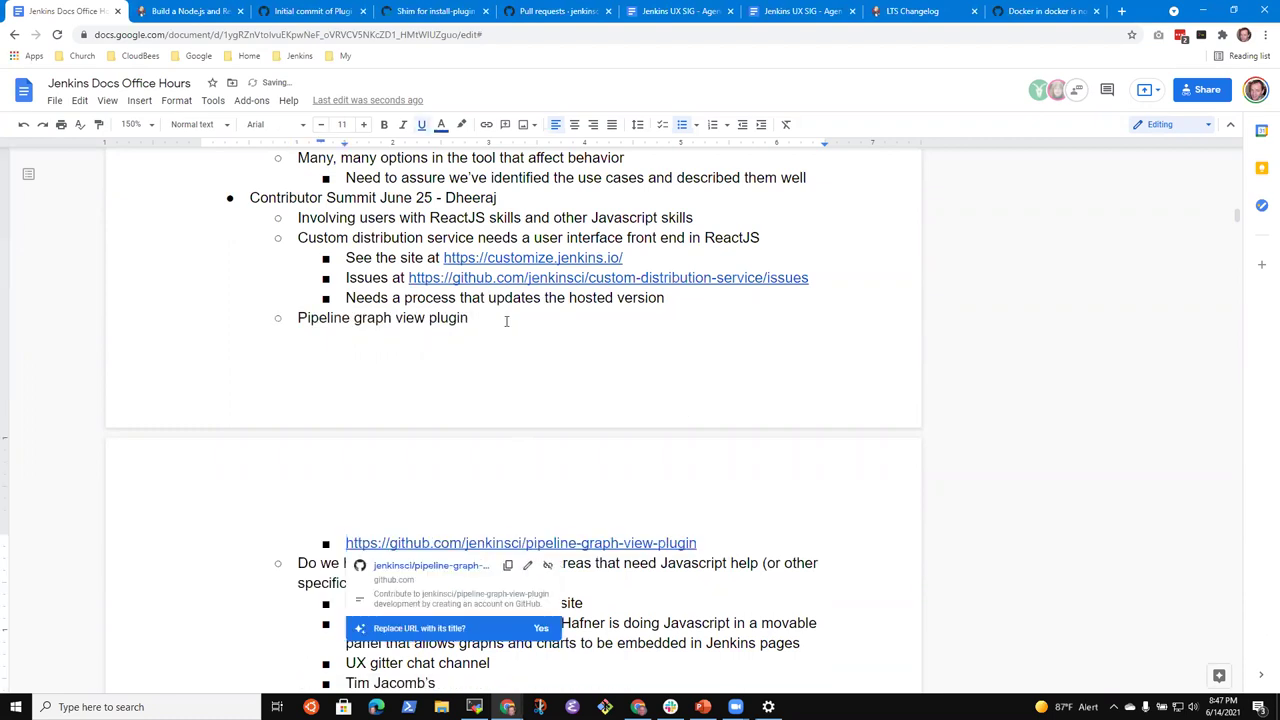
key(Up)
key(Up)
key(Up)
key(Down)
key(Down)
key(BackSpace)
scroll(600, 400, down, 1)
click(724, 478)
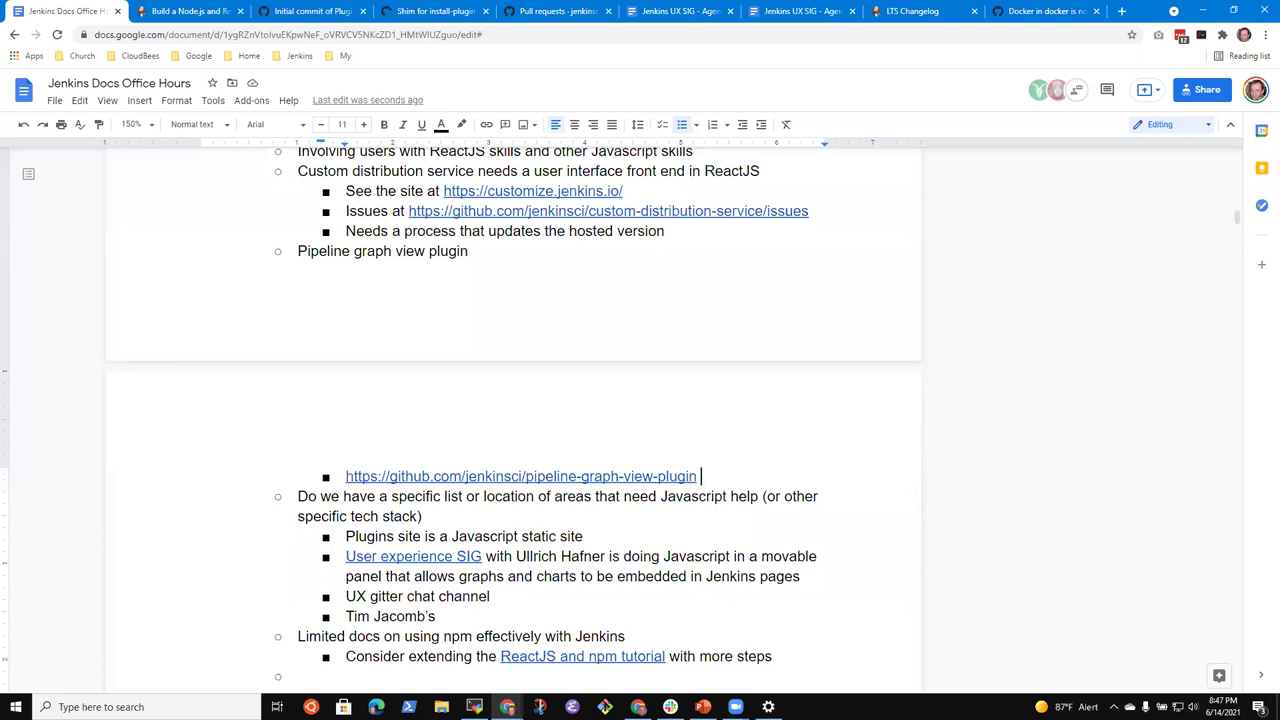
click(457, 251)
click(502, 251)
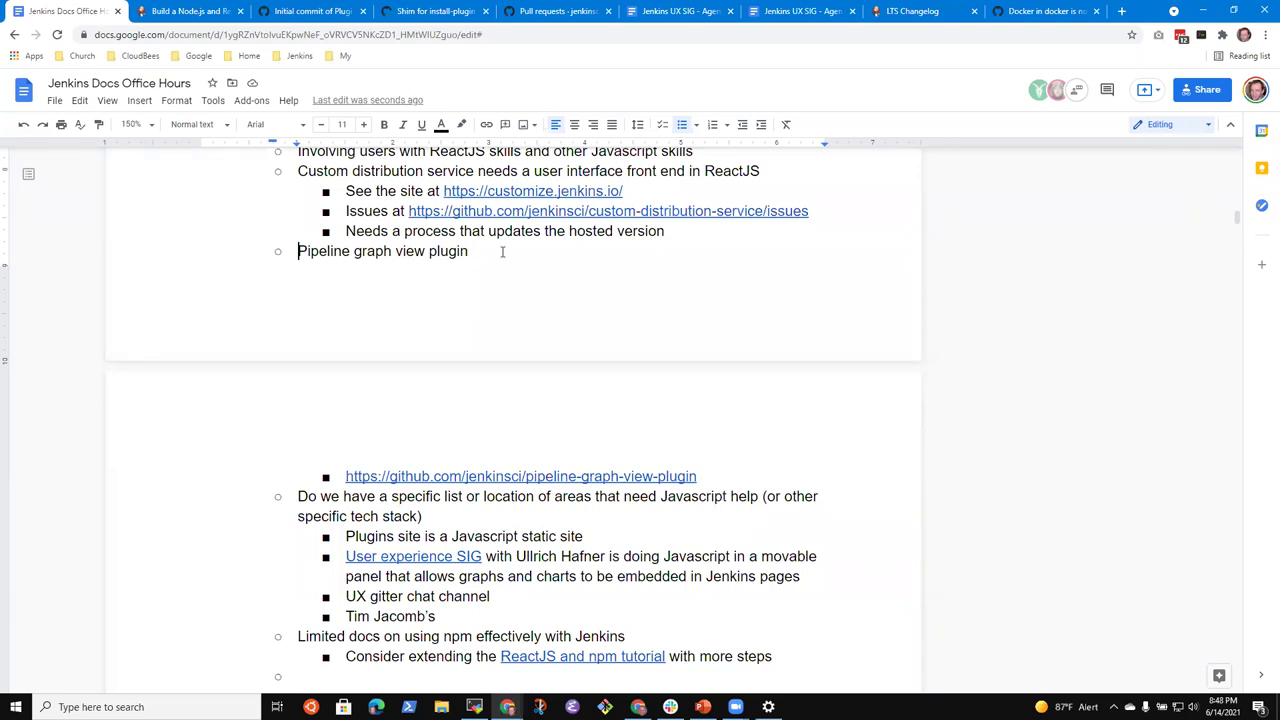
key(Home)
click(451, 251)
scroll(360, 370, down, 2)
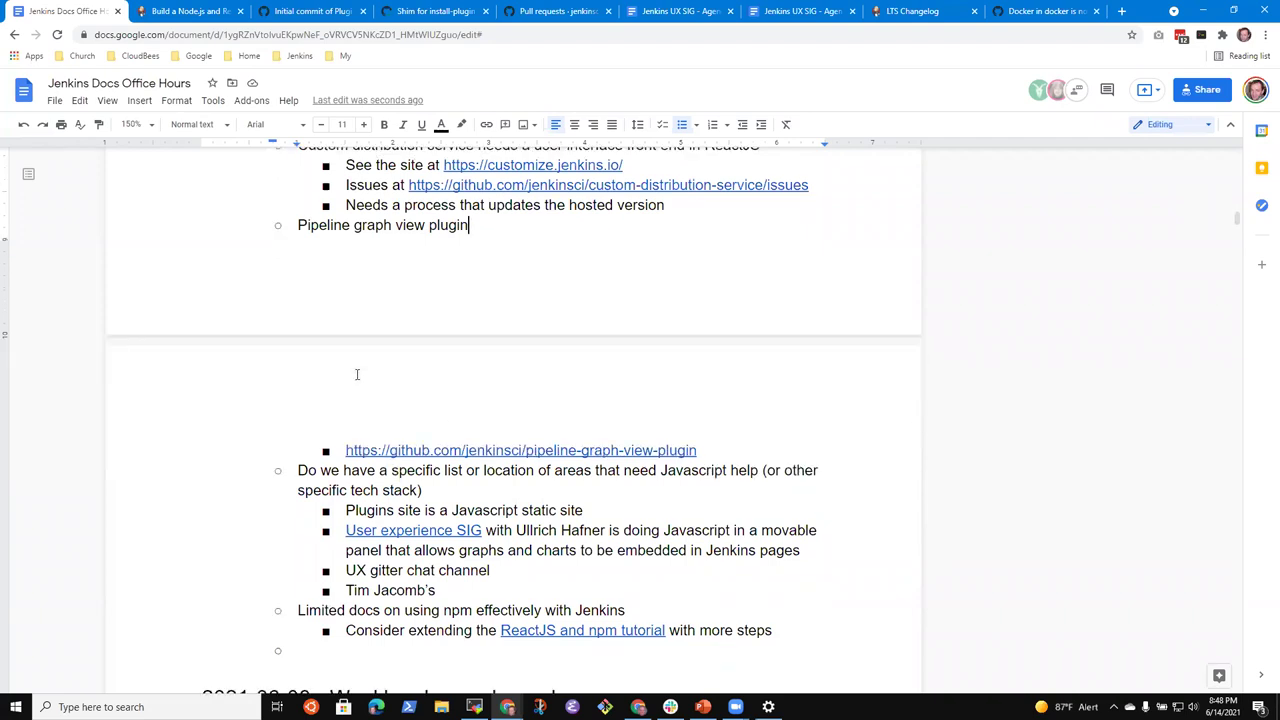
scroll(420, 367, up, 2)
scroll(427, 367, up, 1)
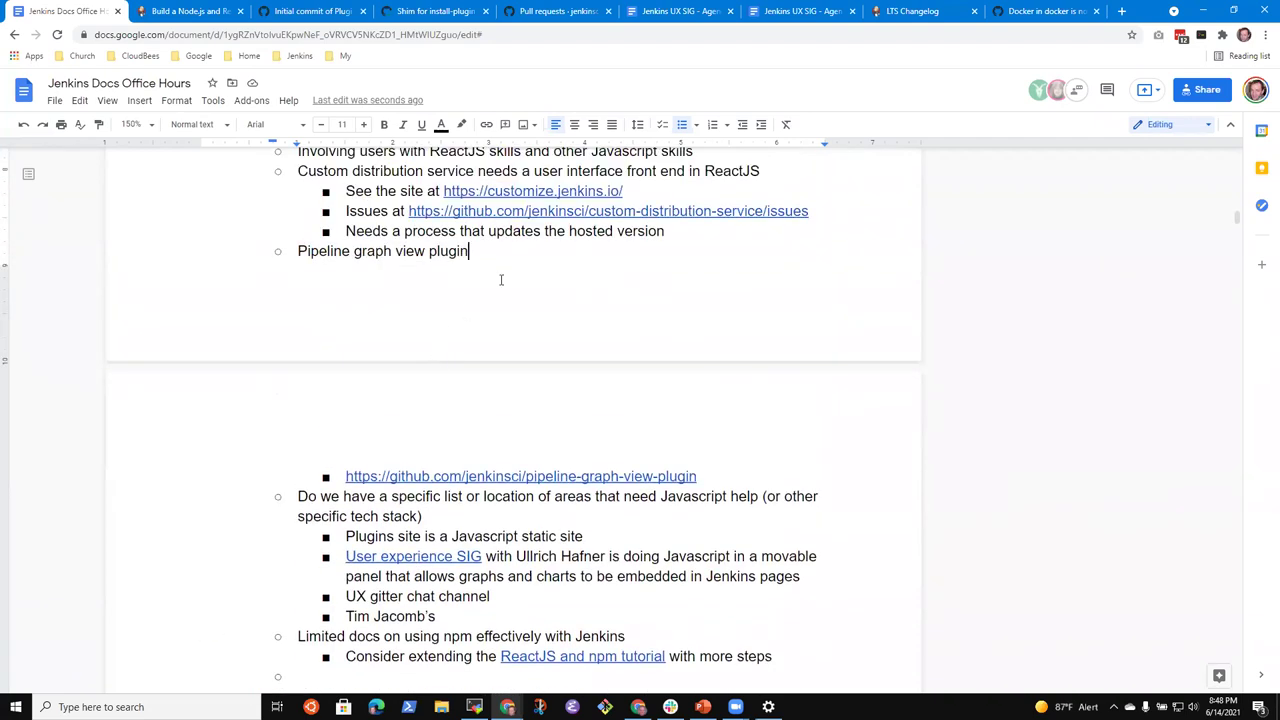
Step: Move the "Pipeline graph view plugin" bullet and its link above the "Custom distribution service needs a user interface front end in ReactJS" item
key(Home)
key(shift+Down)
key(shift+Down)
key(ctrl+c)
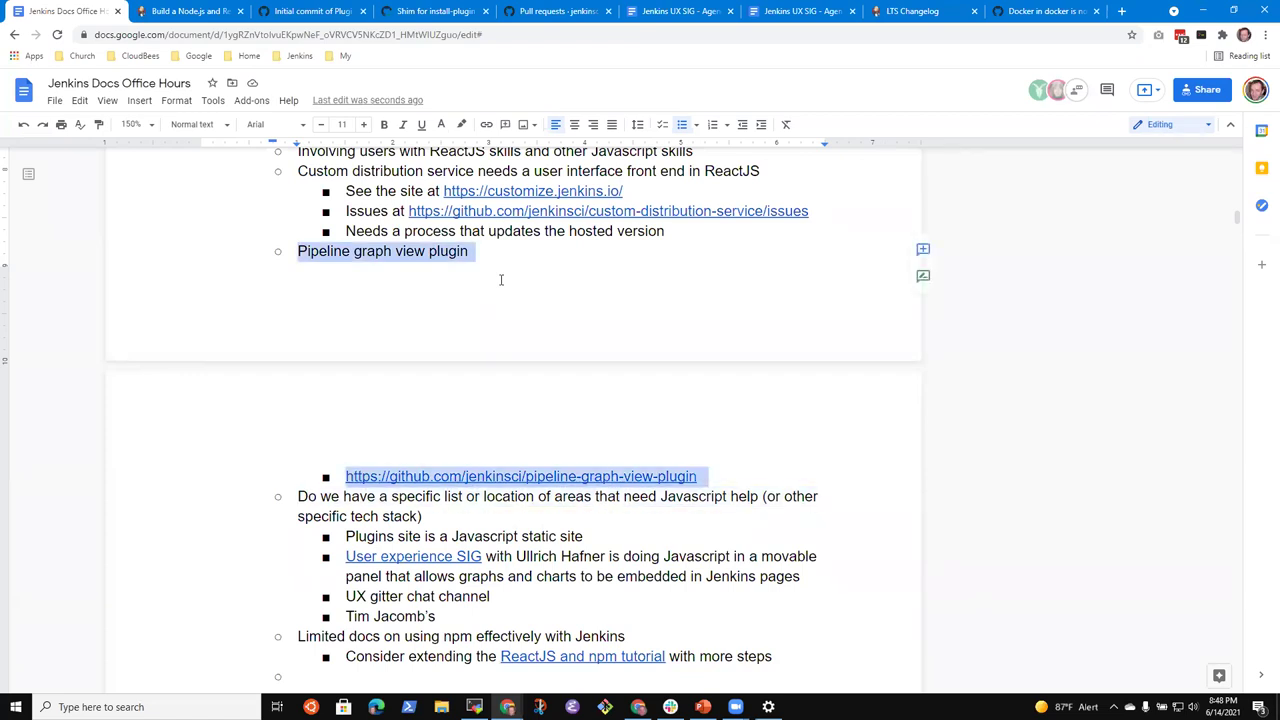
key(Delete)
key(Up)
key(Up)
key(Return)
key(Up)
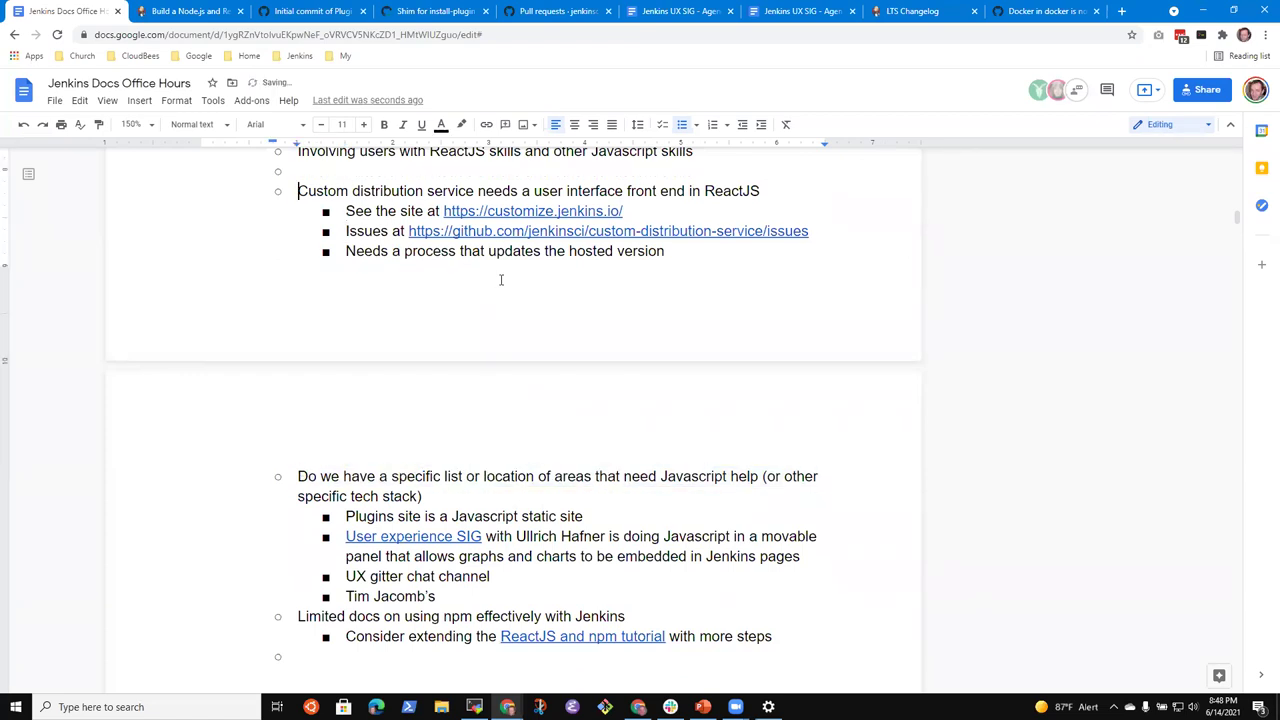
key(ctrl+v)
key(BackSpace)
key(BackSpace)
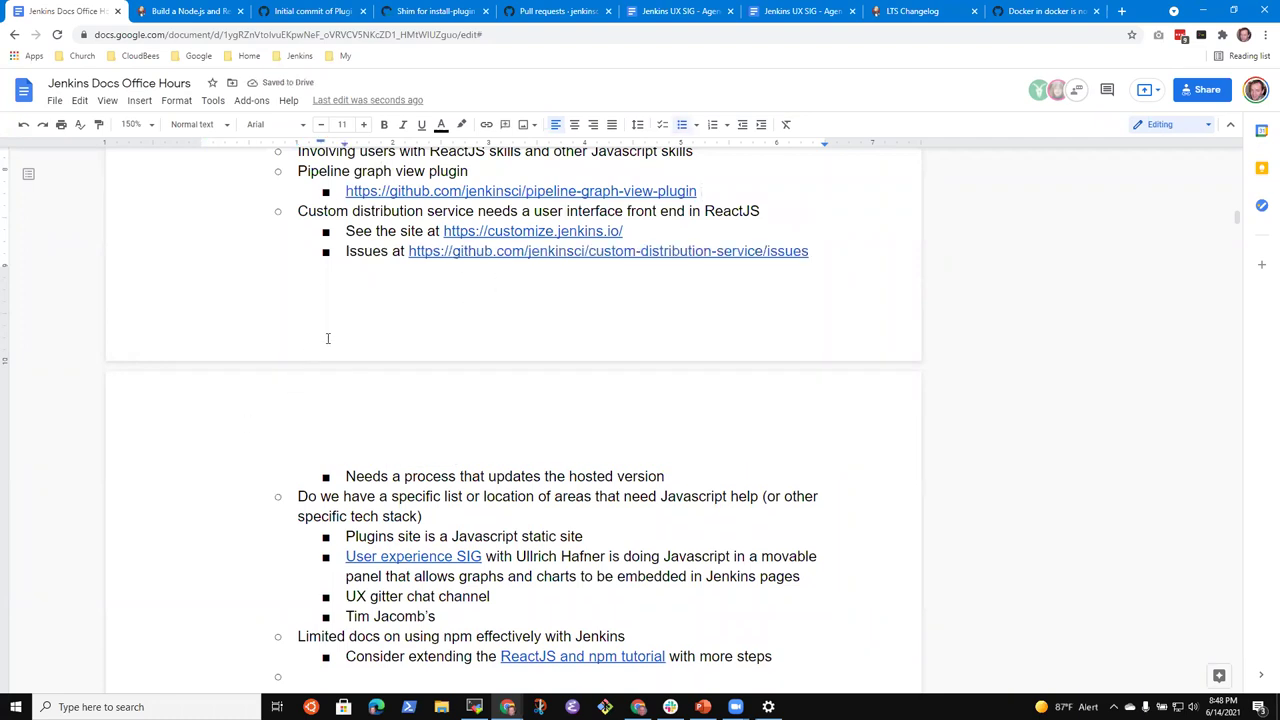
Step: Review the plugin installation manager and Contributor Summit notes, marking "ReactJS skills" in the bullet about involving users
scroll(326, 337, up, 2)
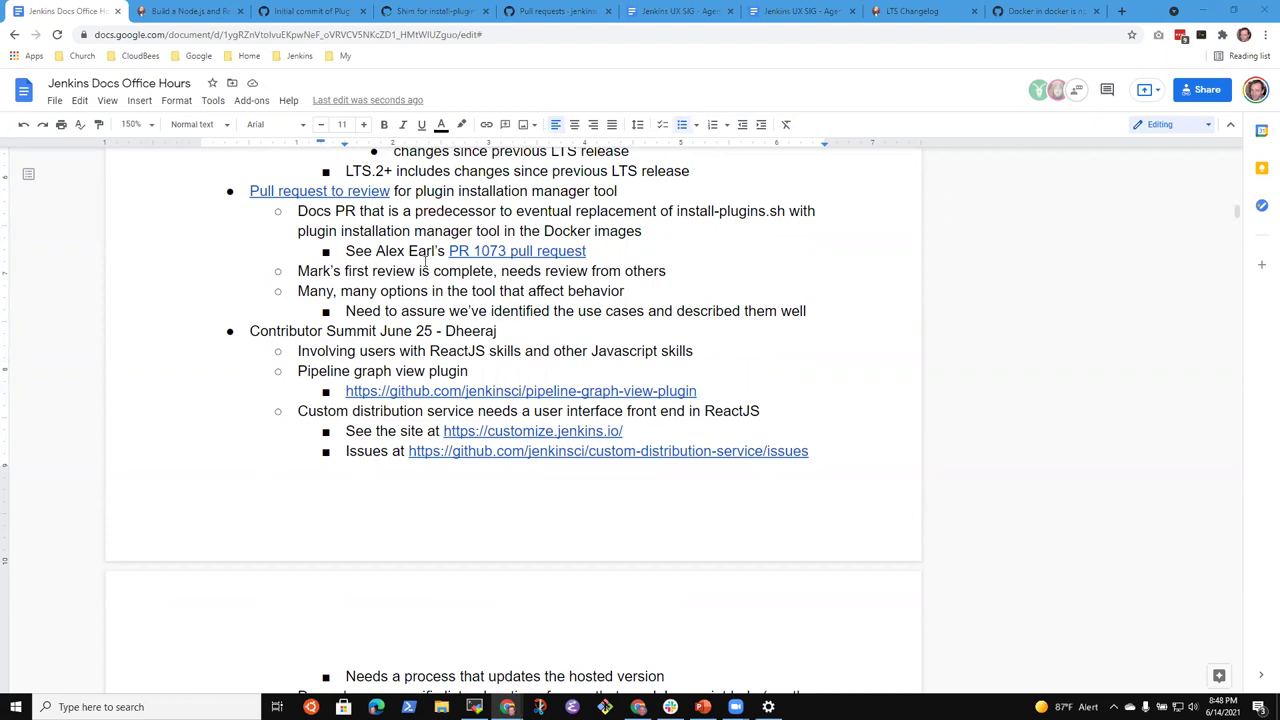
scroll(430, 268, up, 3)
scroll(433, 272, down, 5)
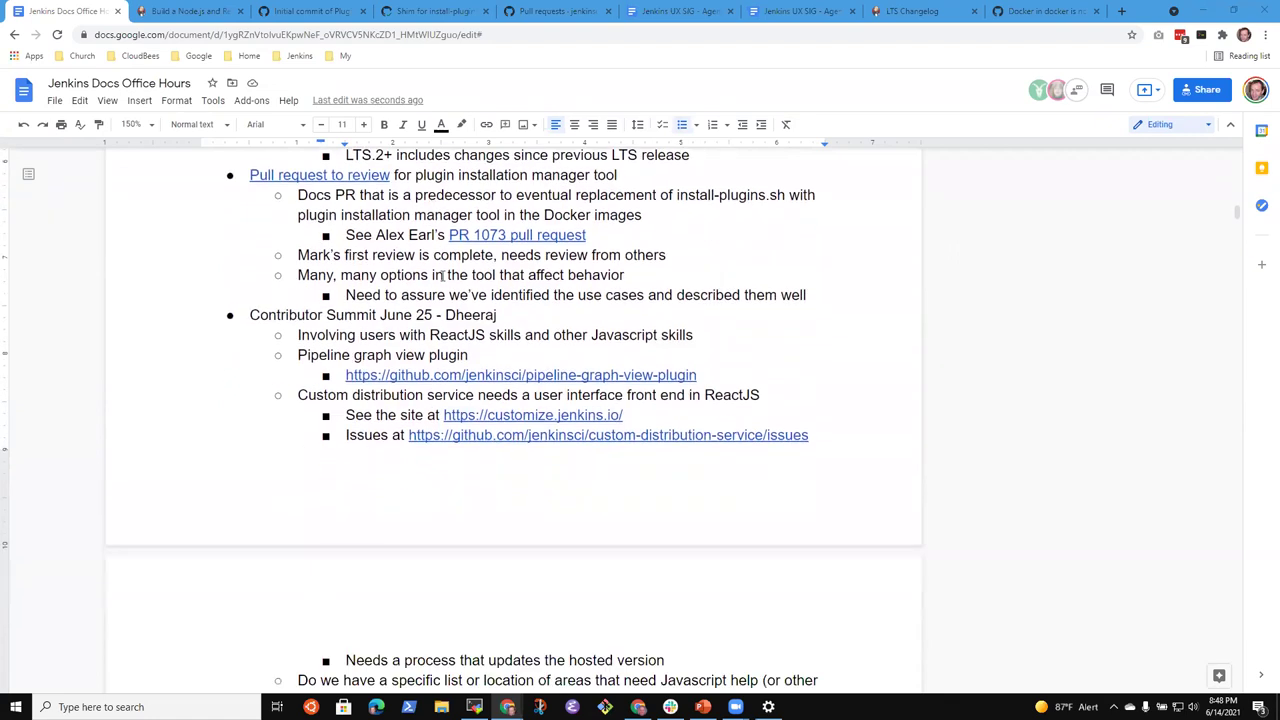
double_click(488, 303)
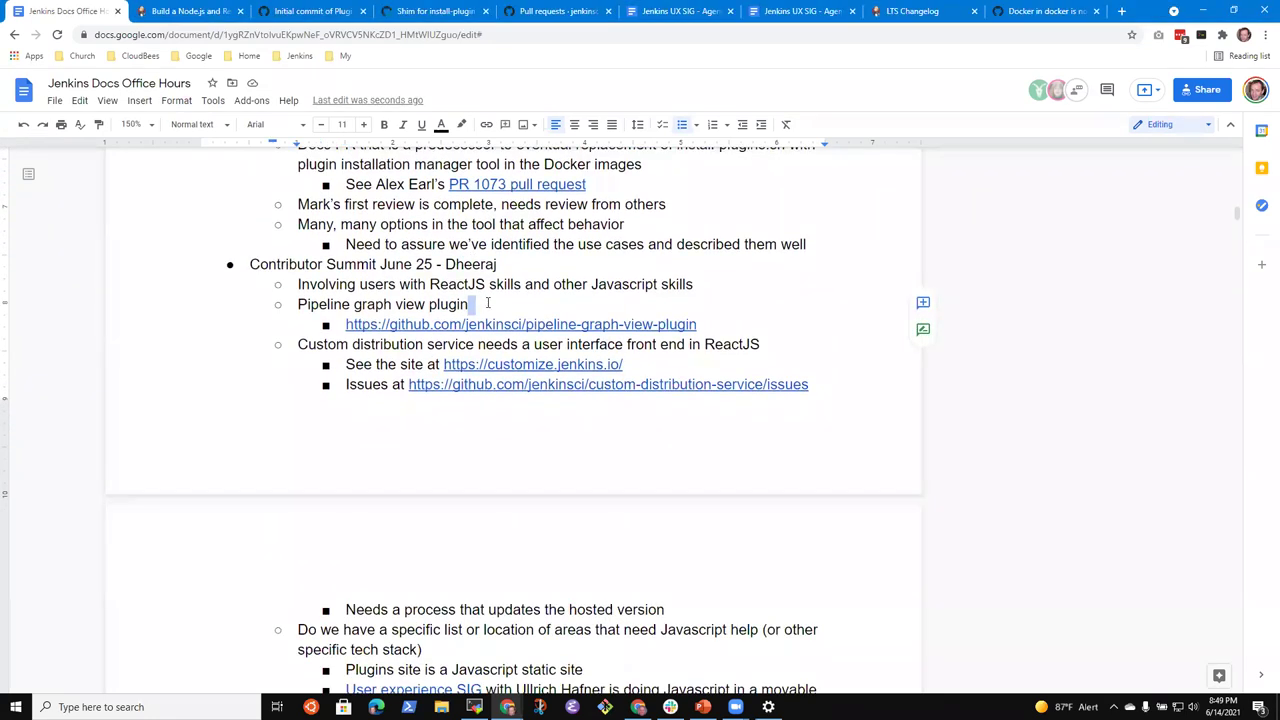
click(430, 284)
key(ctrl+shift+Right)
key(ctrl+shift+Right)
key(ctrl+shift+Right)
key(ctrl+shift+Left)
key(ctrl+shift+Left)
key(ctrl+shift+Right)
key(shift+Left)
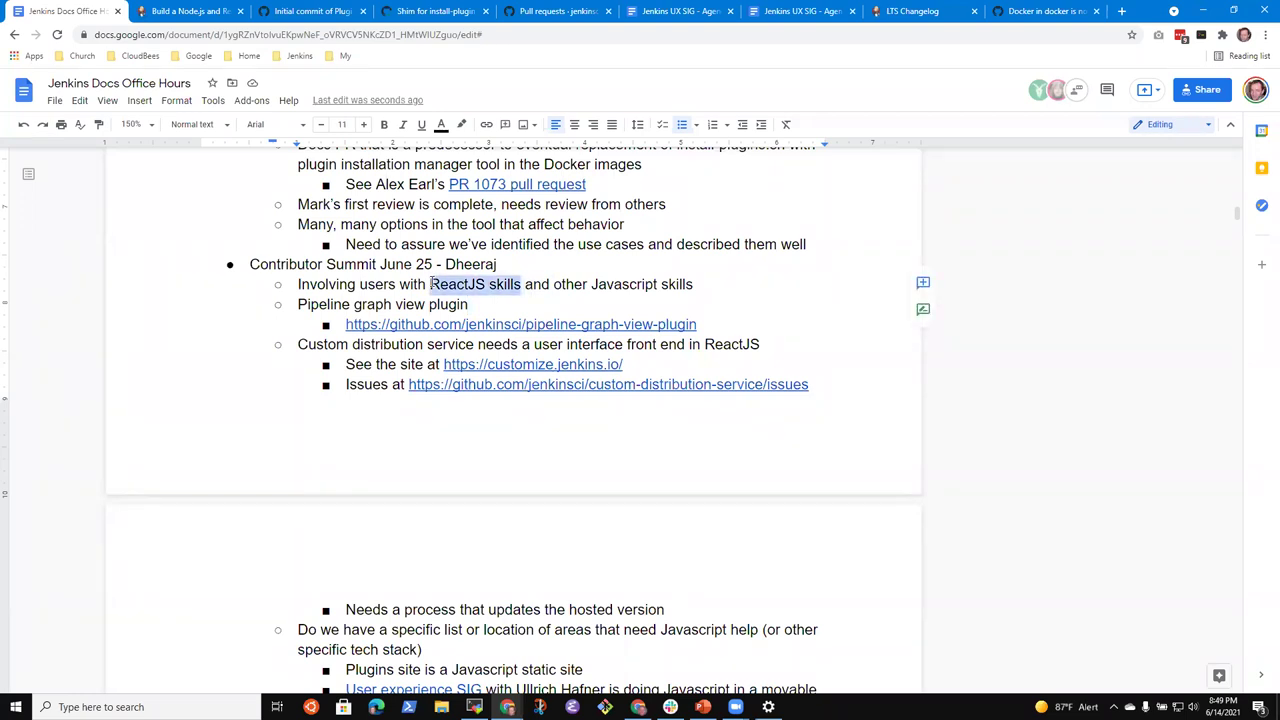
Step: Read on through the custom distribution service items and the list of areas that need Javascript help
key(End)
key(Down)
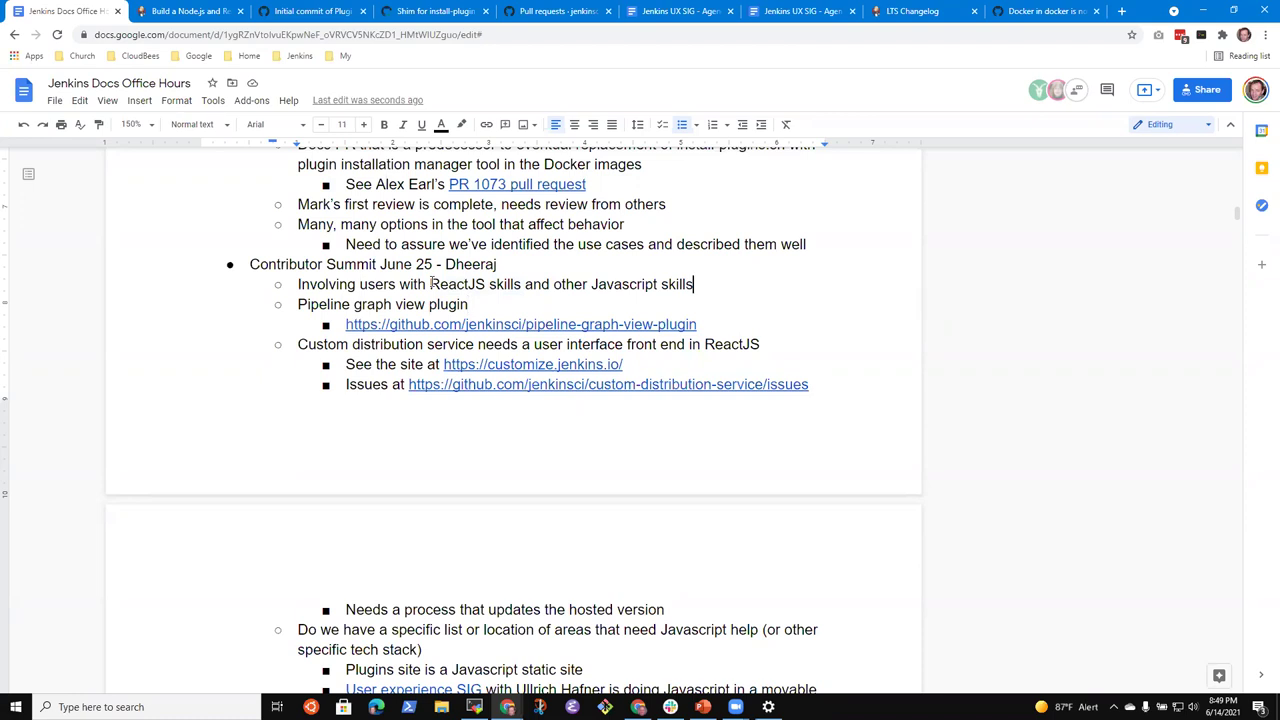
key(Down)
key(Down)
key(Down)
key(Down)
key(Down)
key(Down)
key(Down)
key(Down)
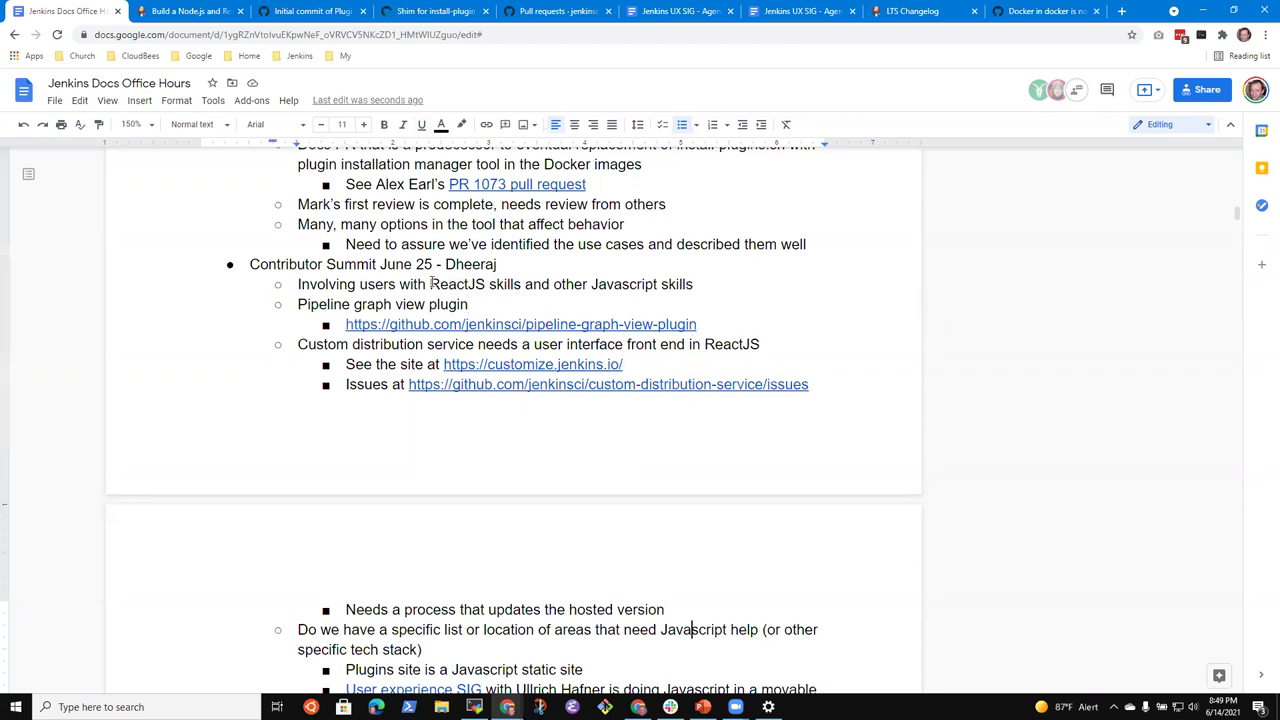
key(Down)
key(Down)
key(Up)
key(Up)
key(Up)
key(Up)
key(Up)
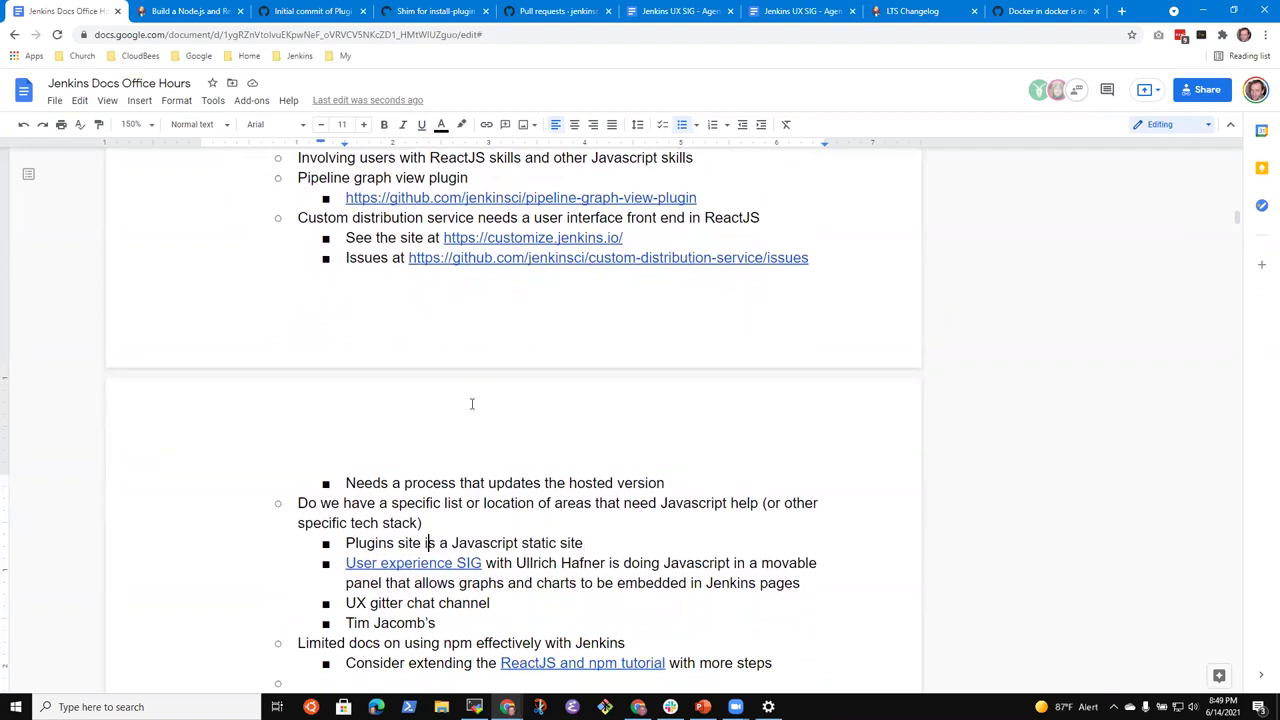
Step: Open the bookmarked jenkins.io GitHub repository in a new browser tab
click(1121, 12)
click(299, 55)
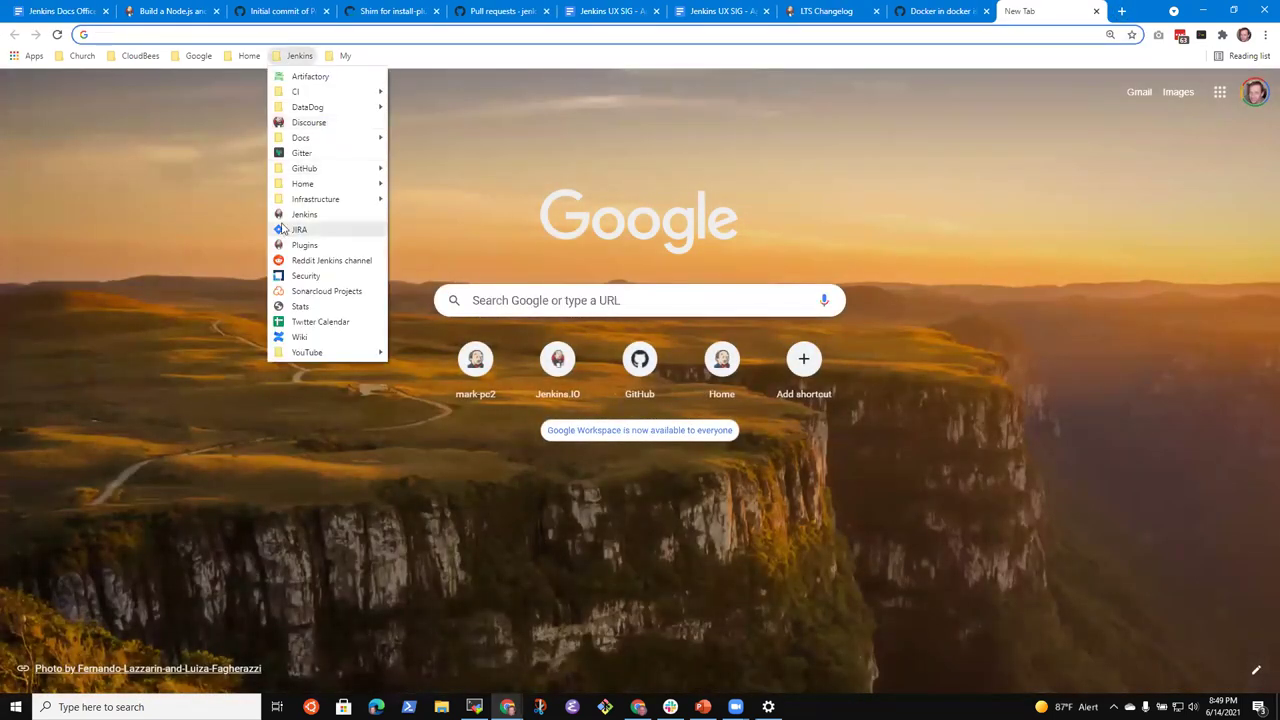
mouse_move(322, 202)
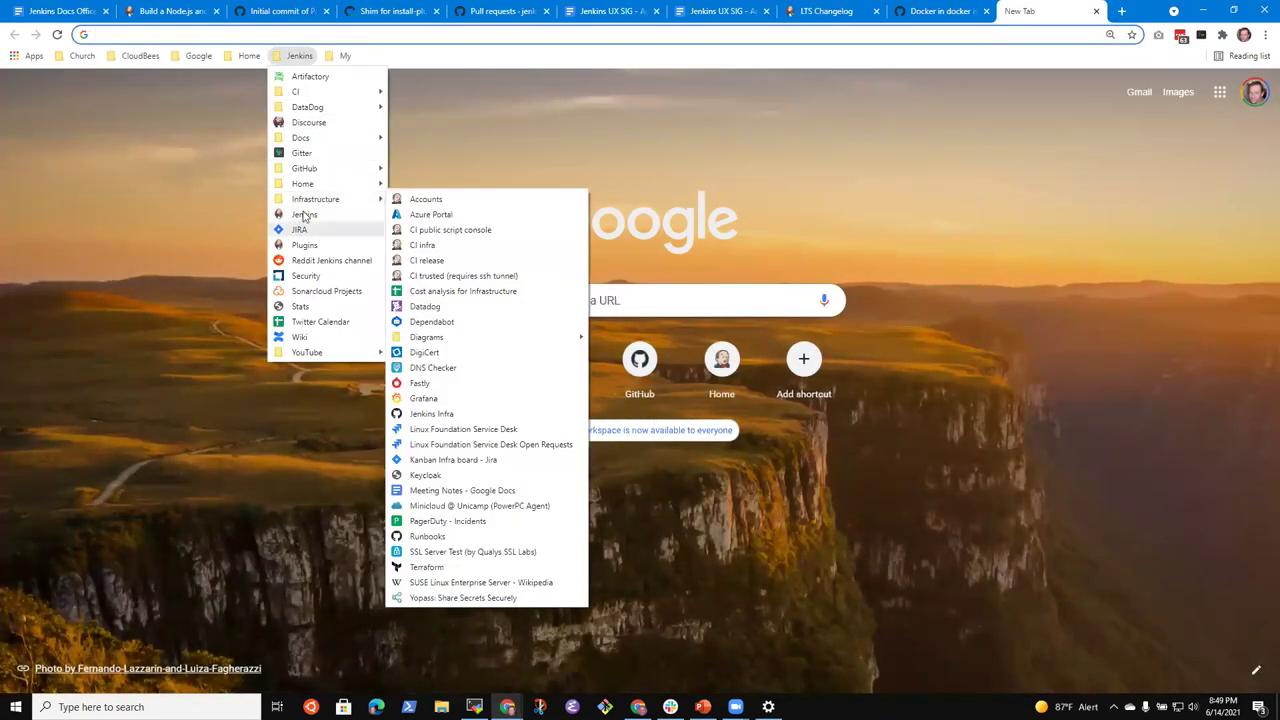
mouse_move(329, 168)
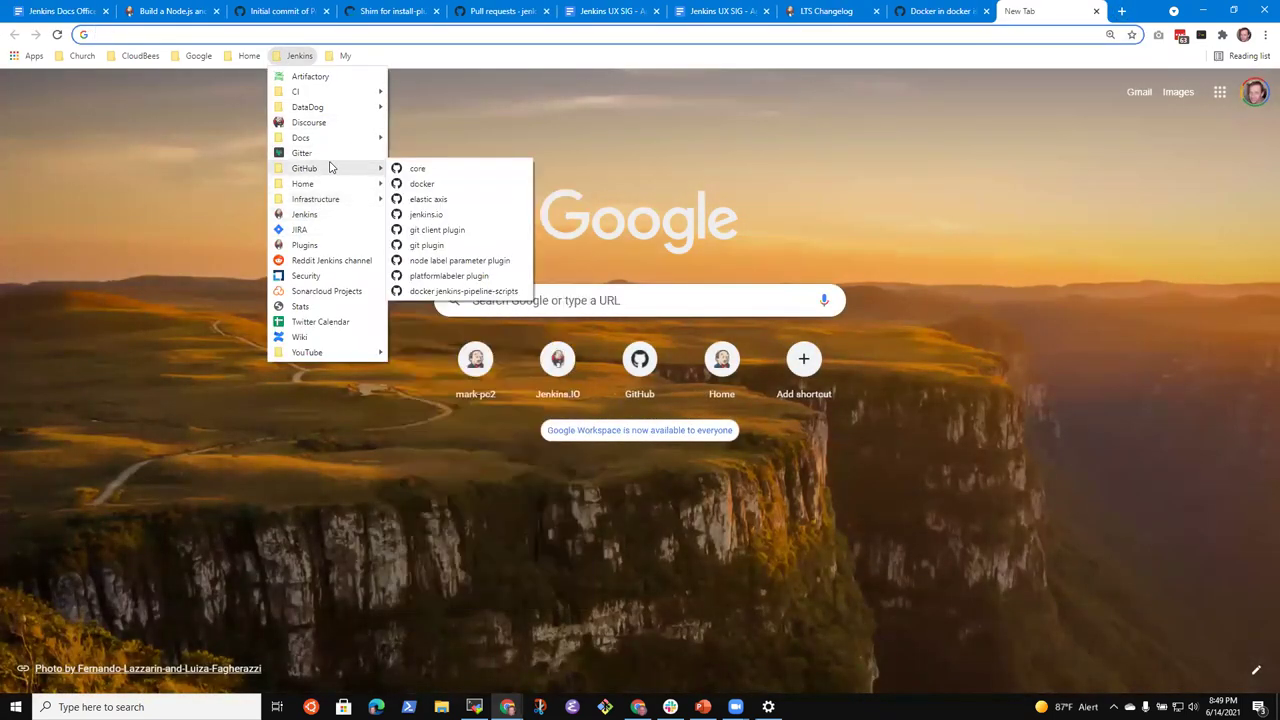
click(437, 216)
Step: Try to open the repository at github.com/jenkins-infra/plugins-site
click(271, 37)
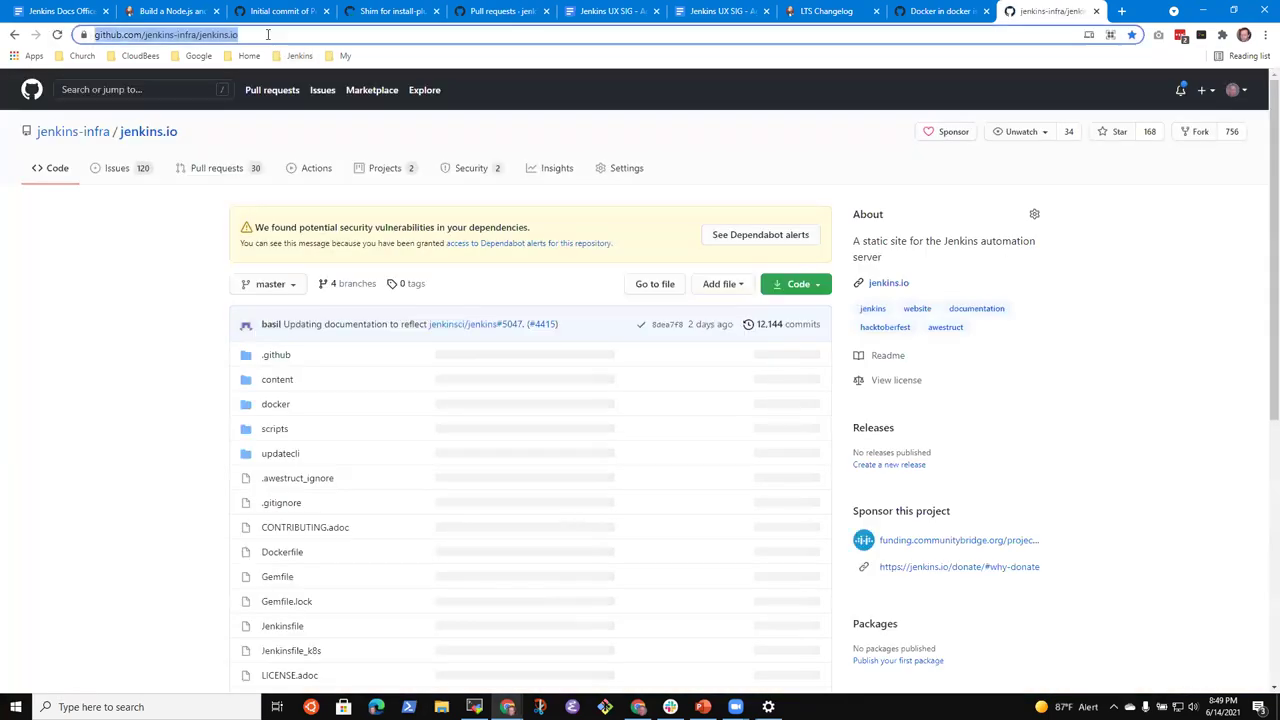
click(268, 35)
key(ctrl+shift+Left)
key(ctrl+shift+Left)
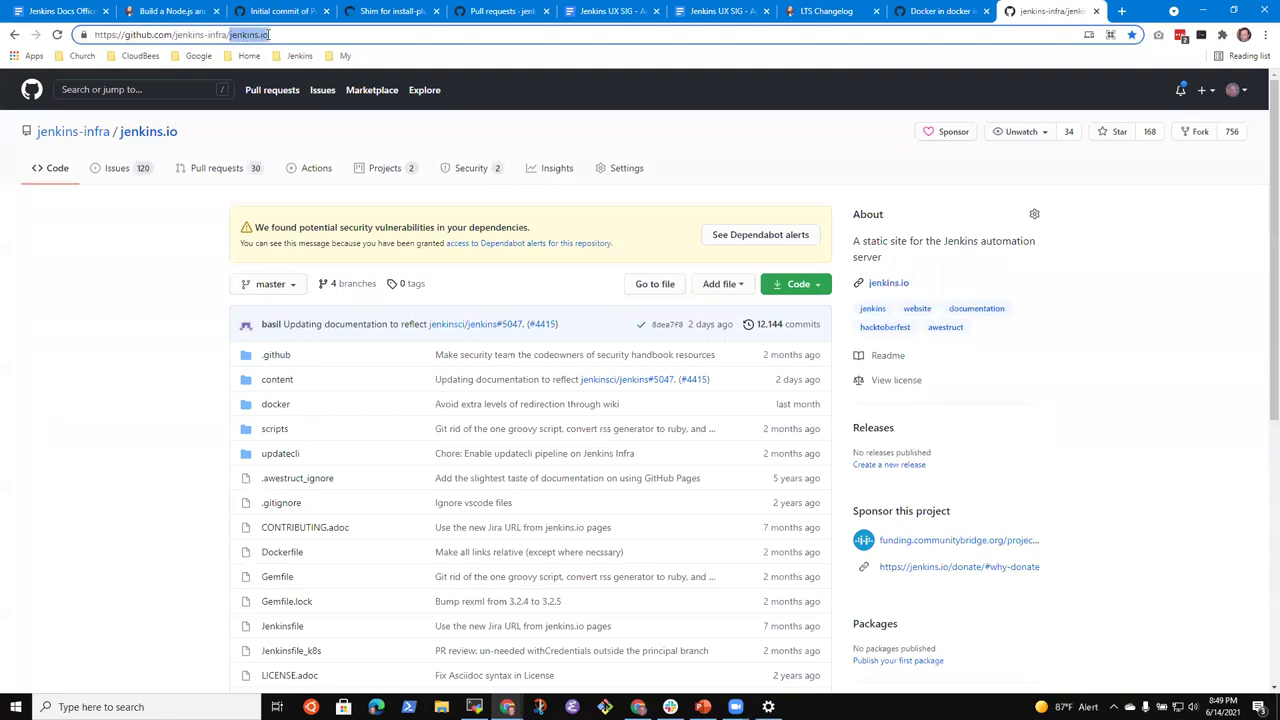
text(plugin-s)
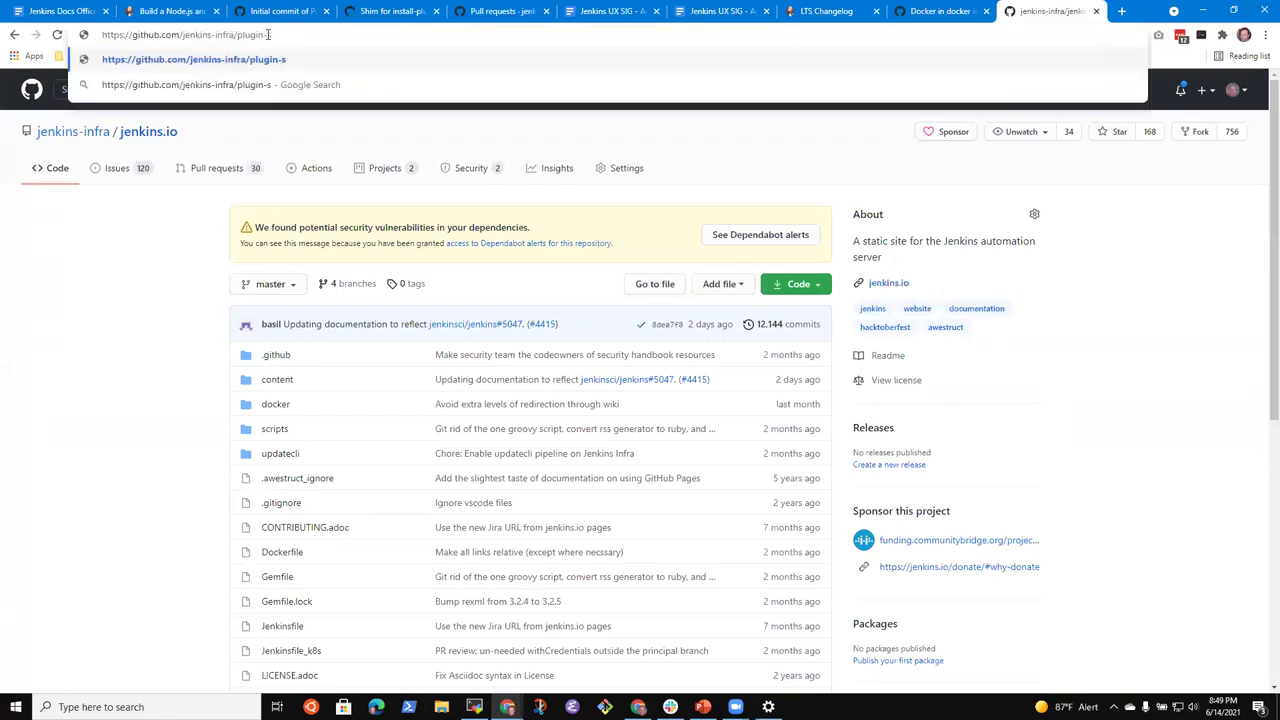
key(BackSpace)
key(BackSpace)
text(s-site)
key(Return)
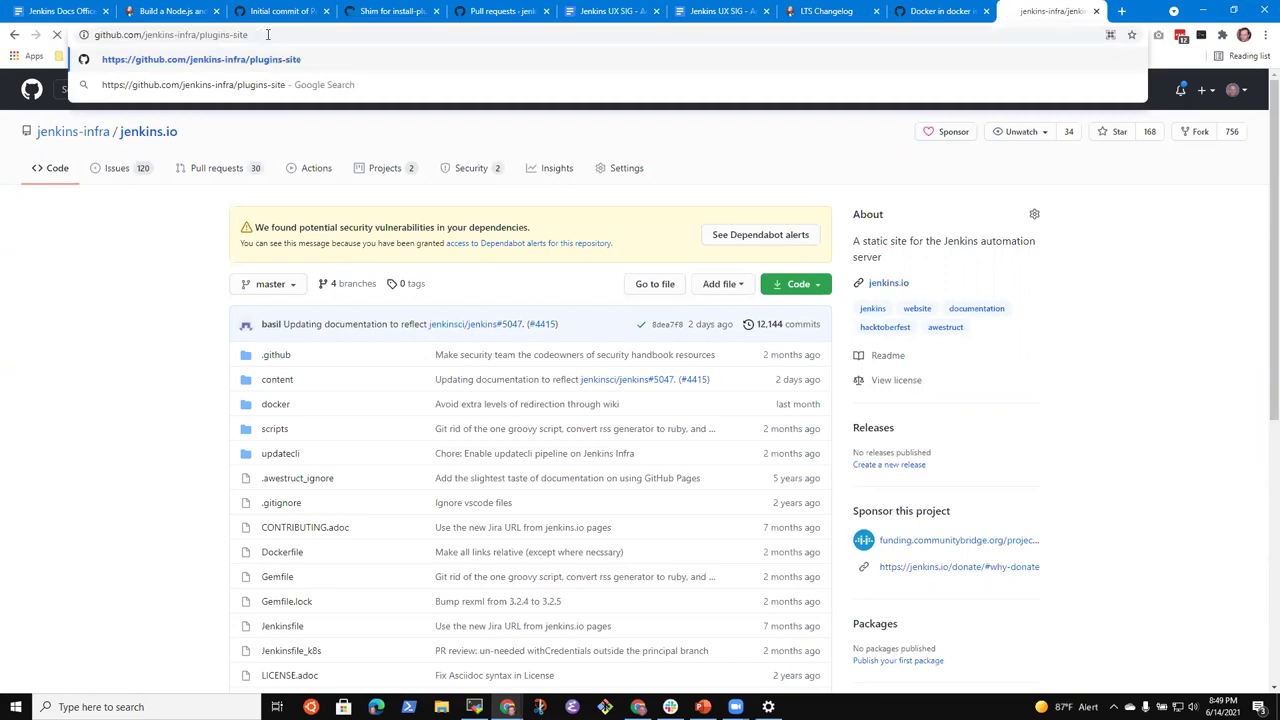
Step: Search GitHub for "plugins site", refine the query to "Jenkins plugins site", and open the jenkins-infra/plugin-site repository
click(161, 84)
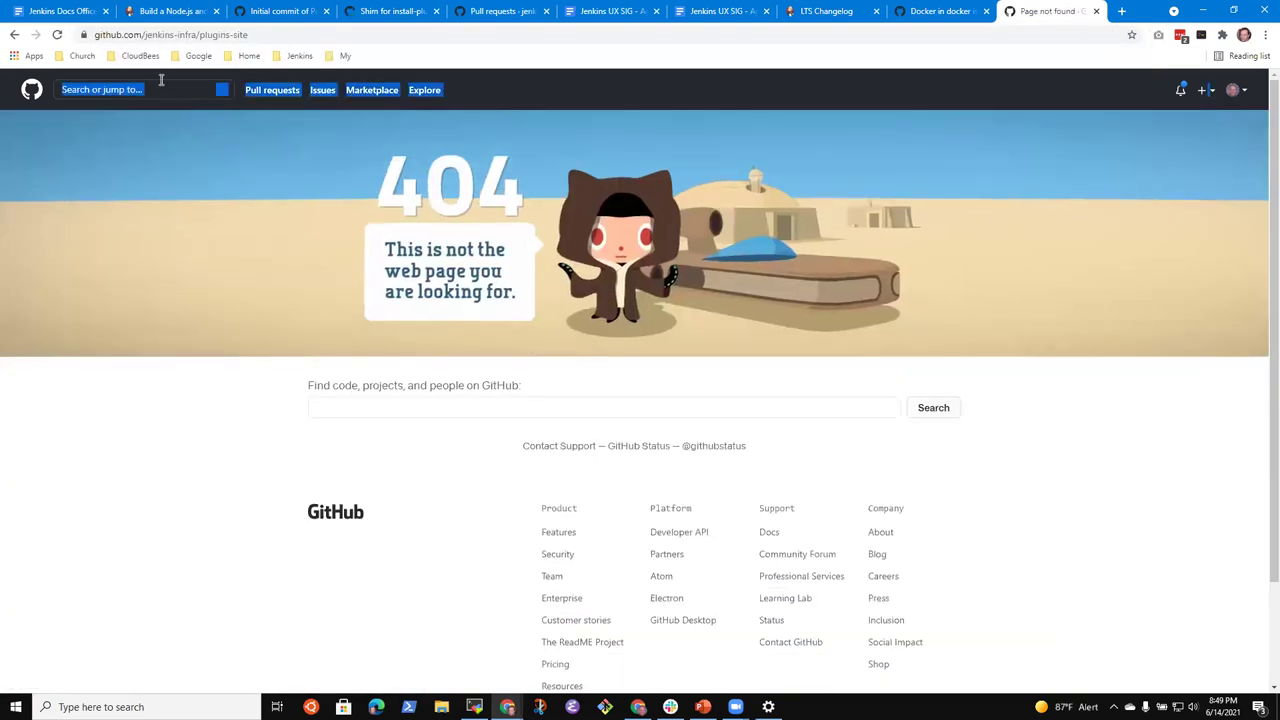
text(plugins s)
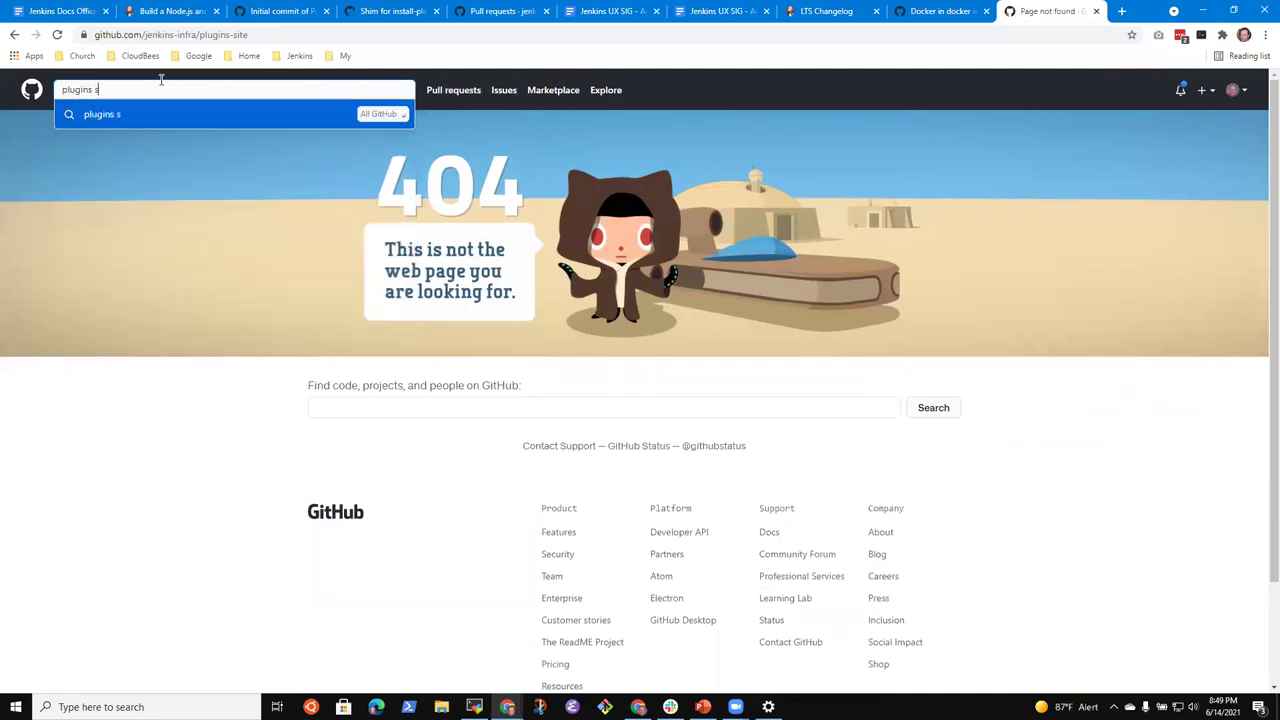
text(ite)
key(Return)
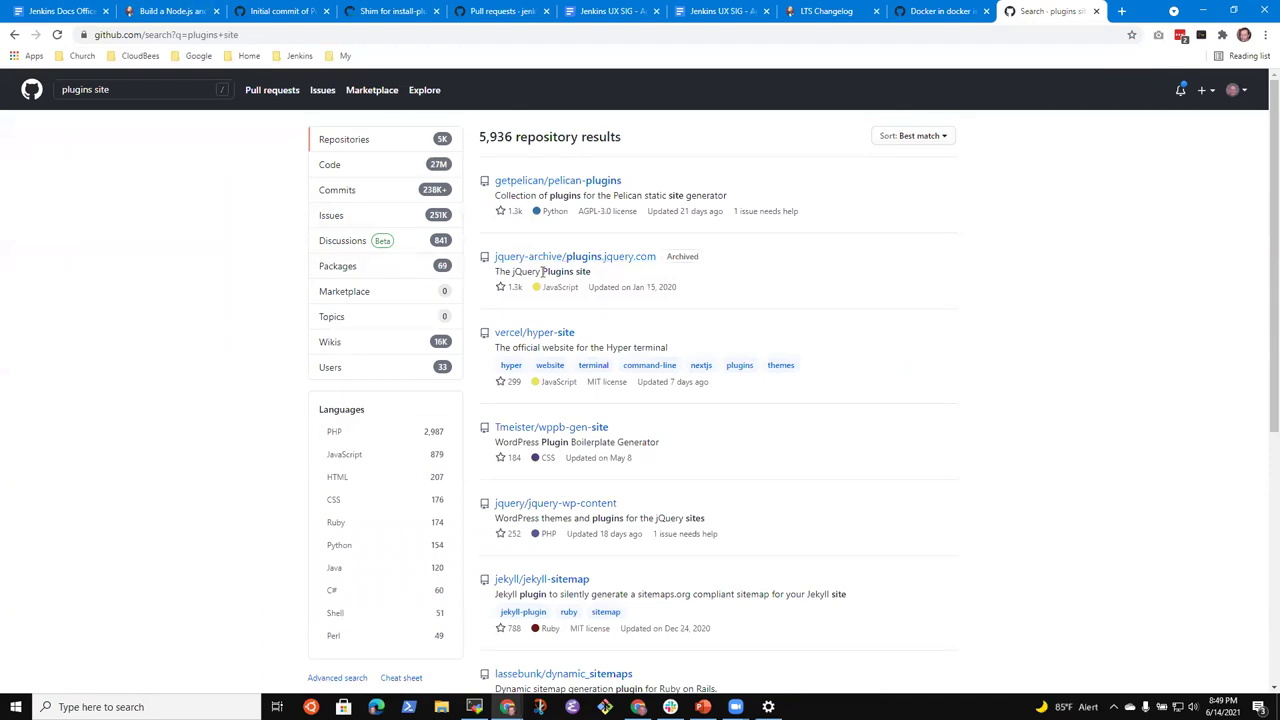
click(168, 85)
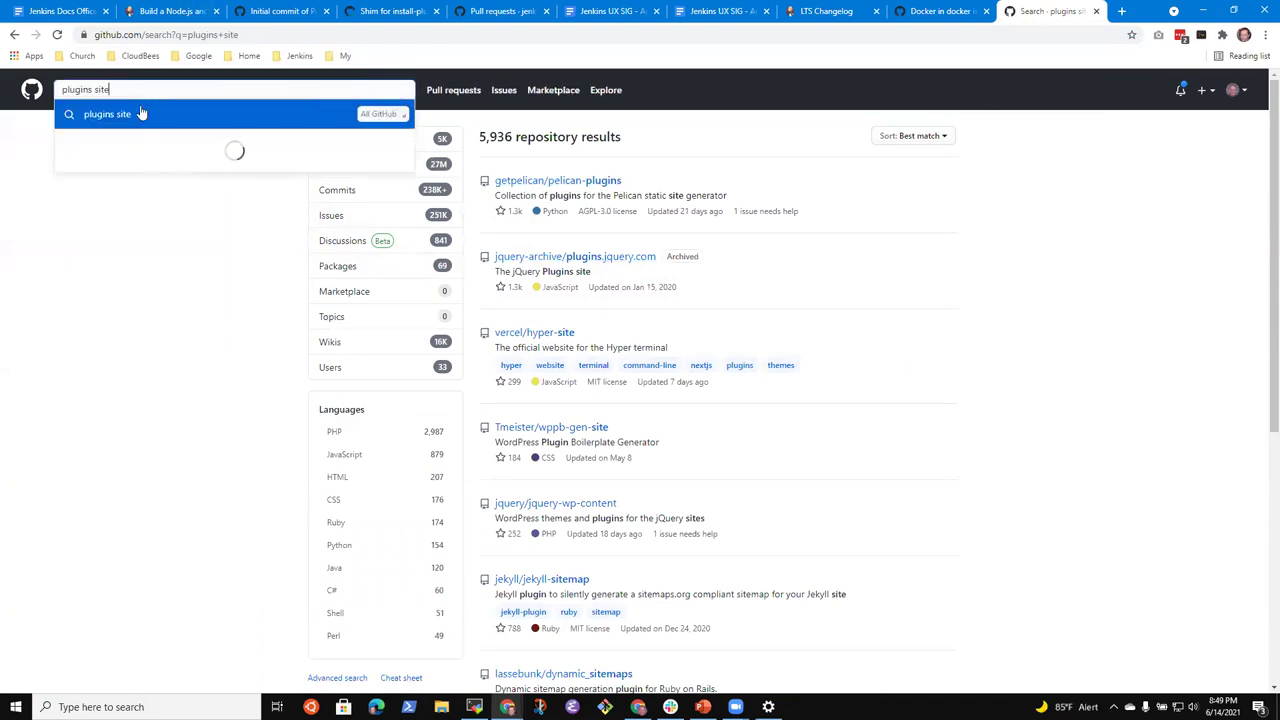
text(Jenkins)
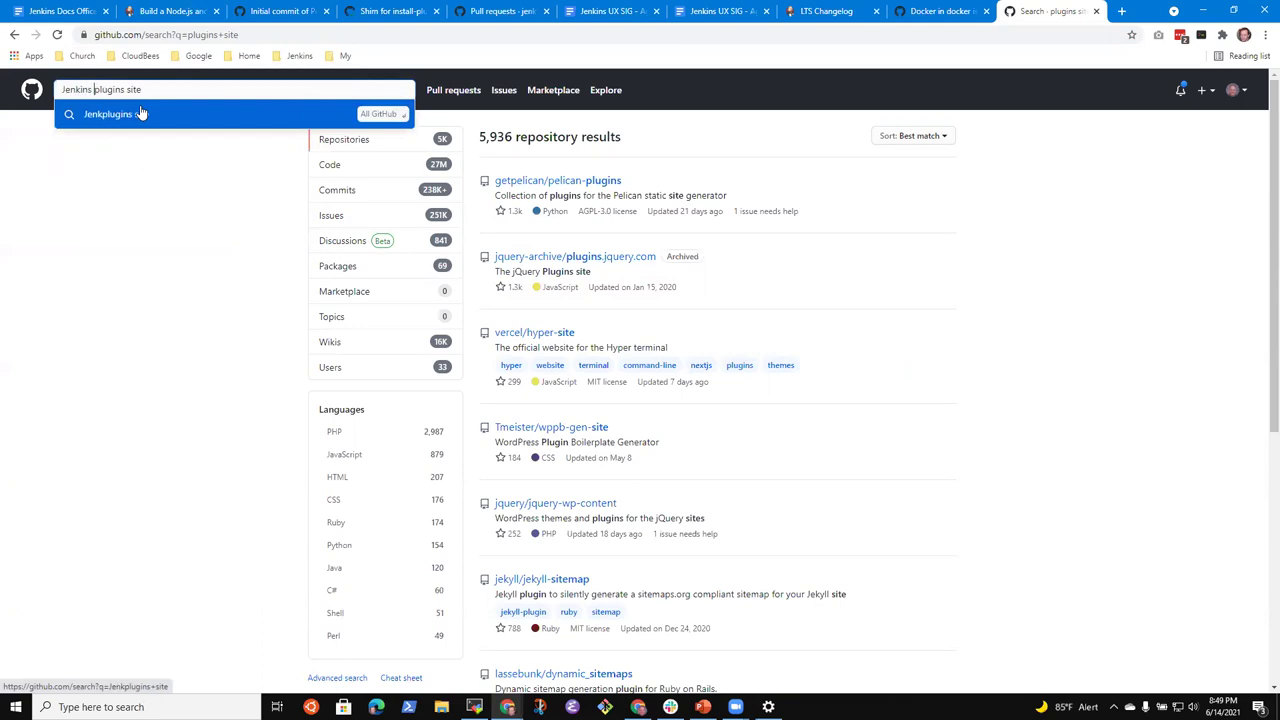
key(Return)
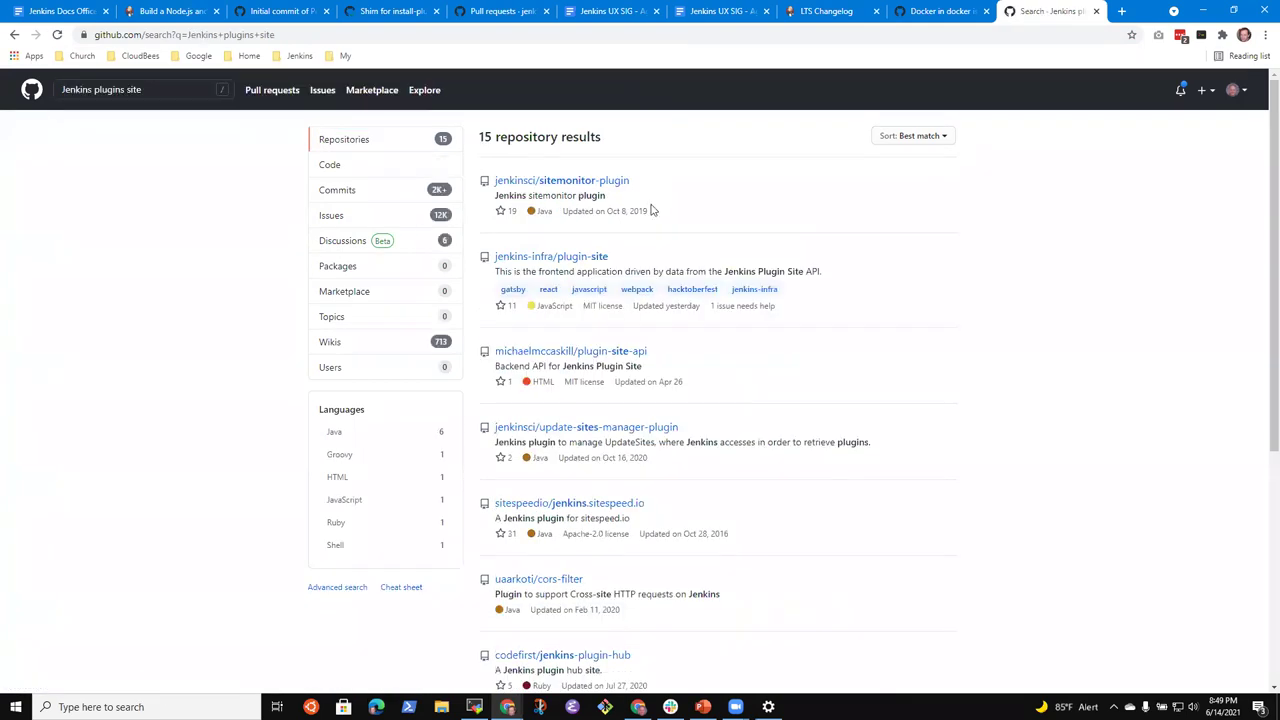
click(562, 258)
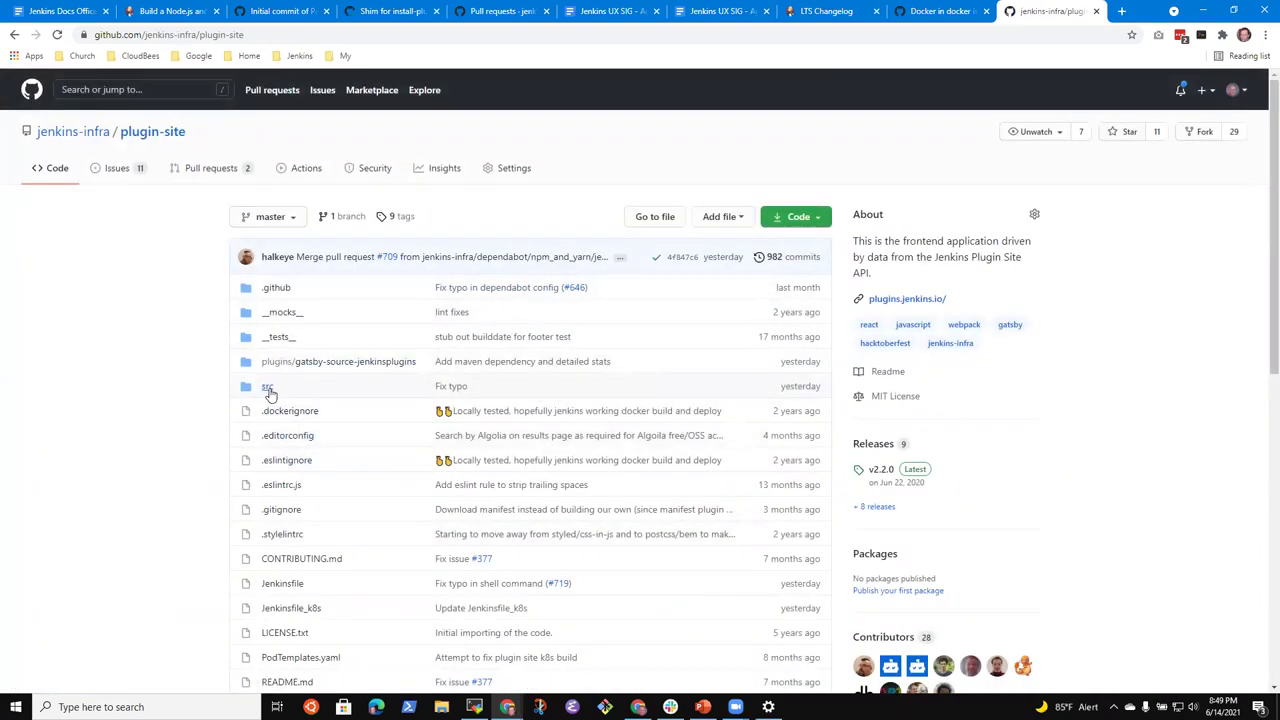
Step: Examine the plugin-site repository's src folder for Javascript sources, including pages/404.jsx and commons/helper.js
click(268, 389)
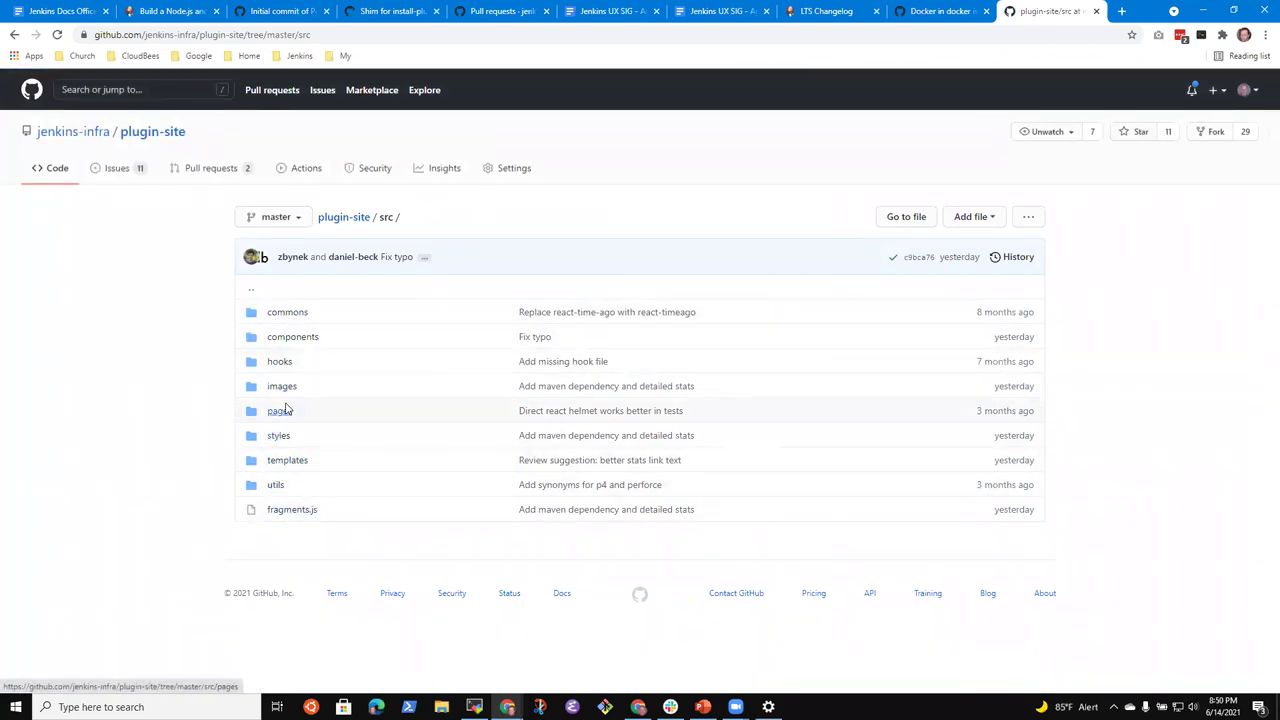
click(282, 412)
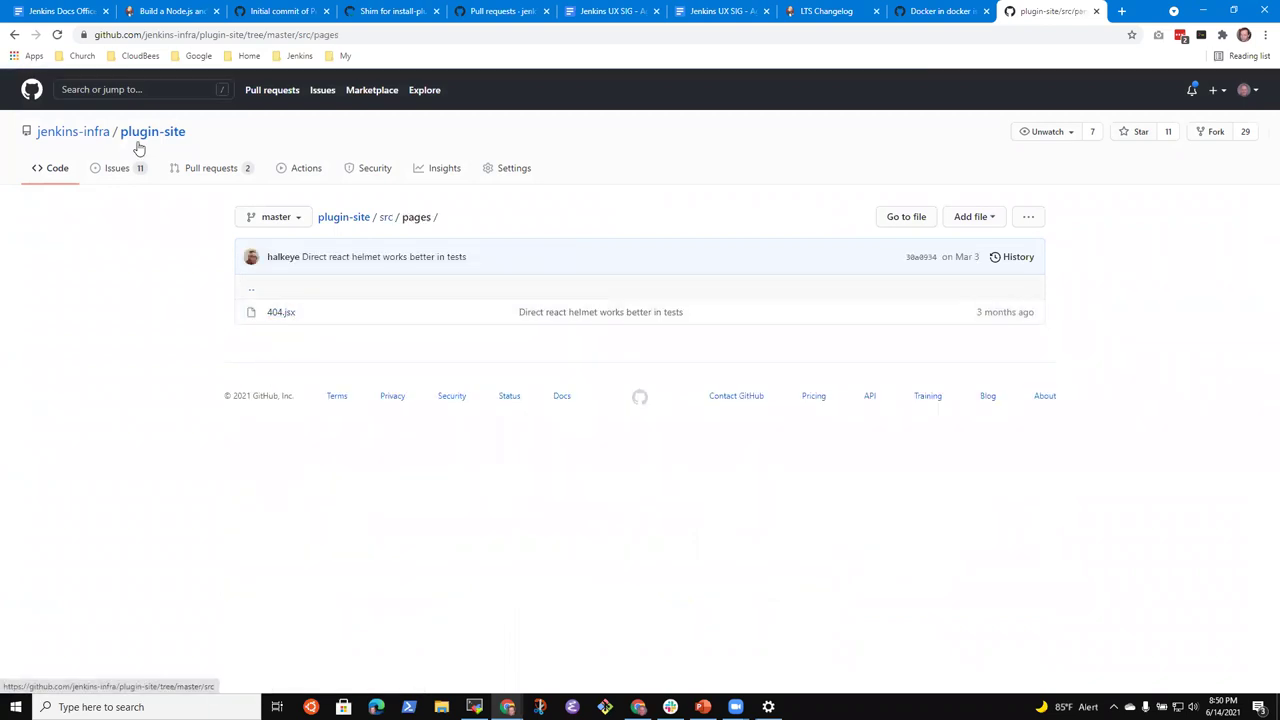
click(278, 314)
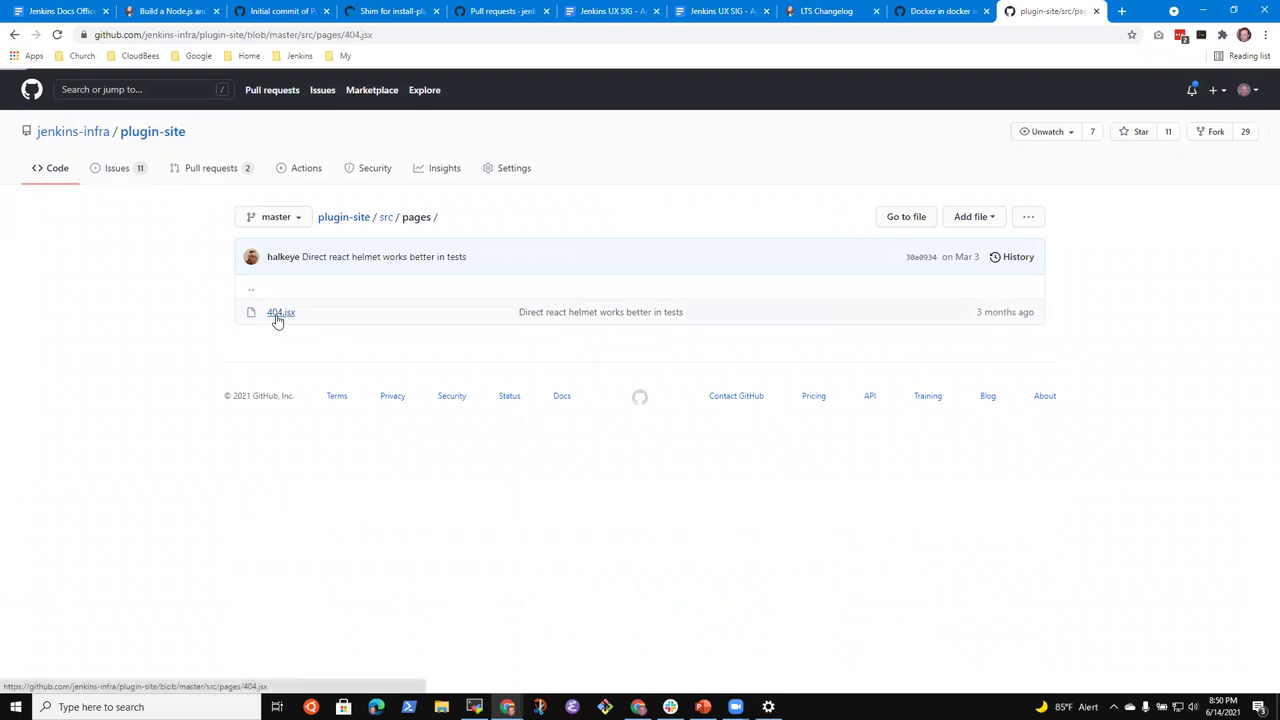
click(15, 36)
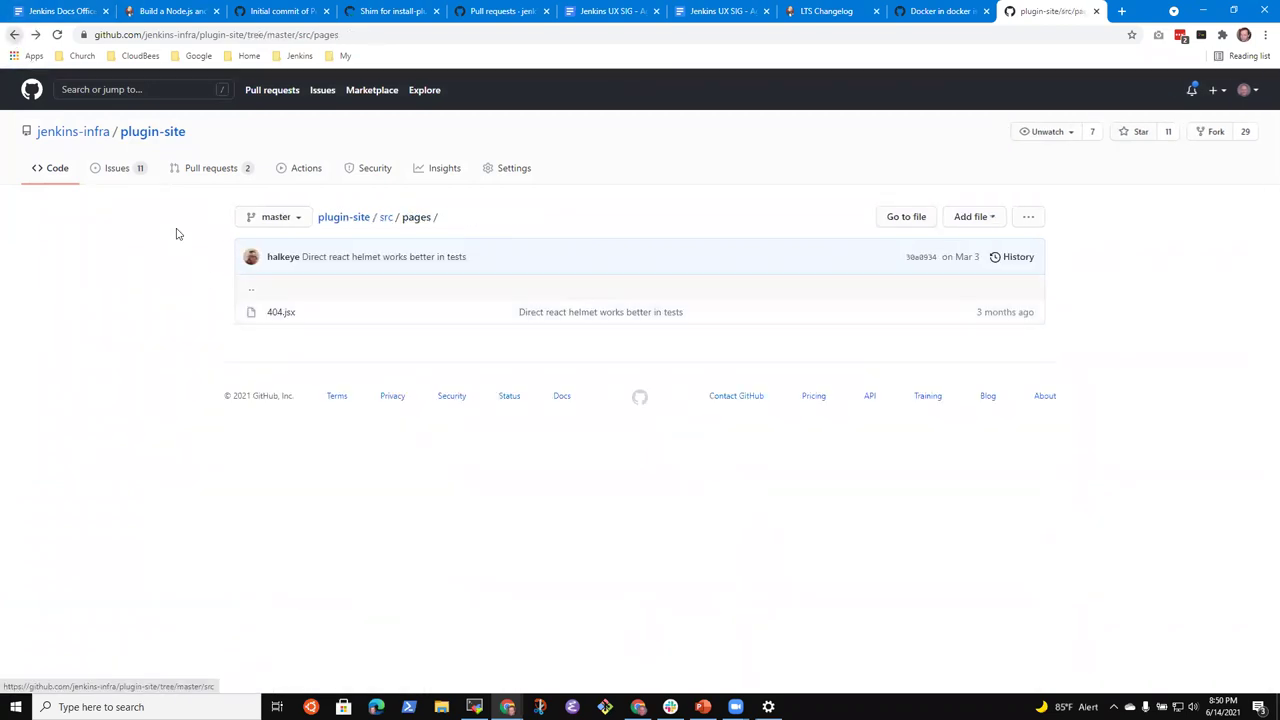
click(384, 218)
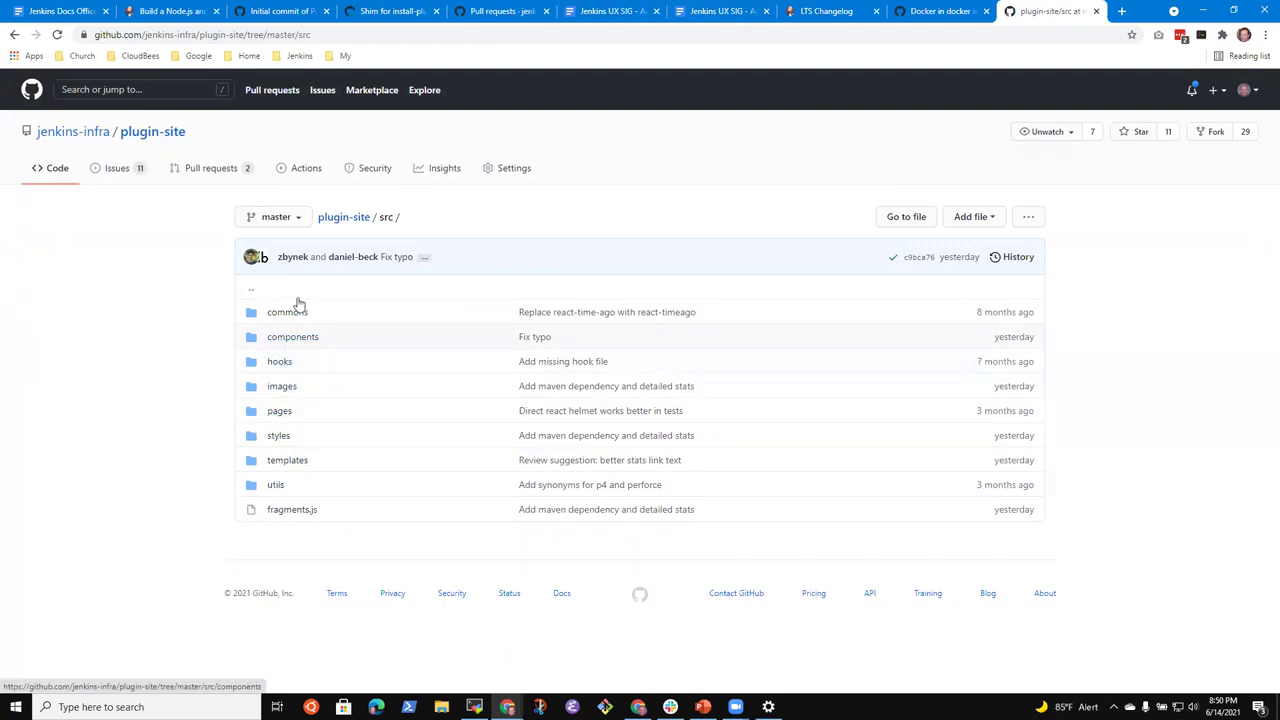
click(290, 313)
click(285, 313)
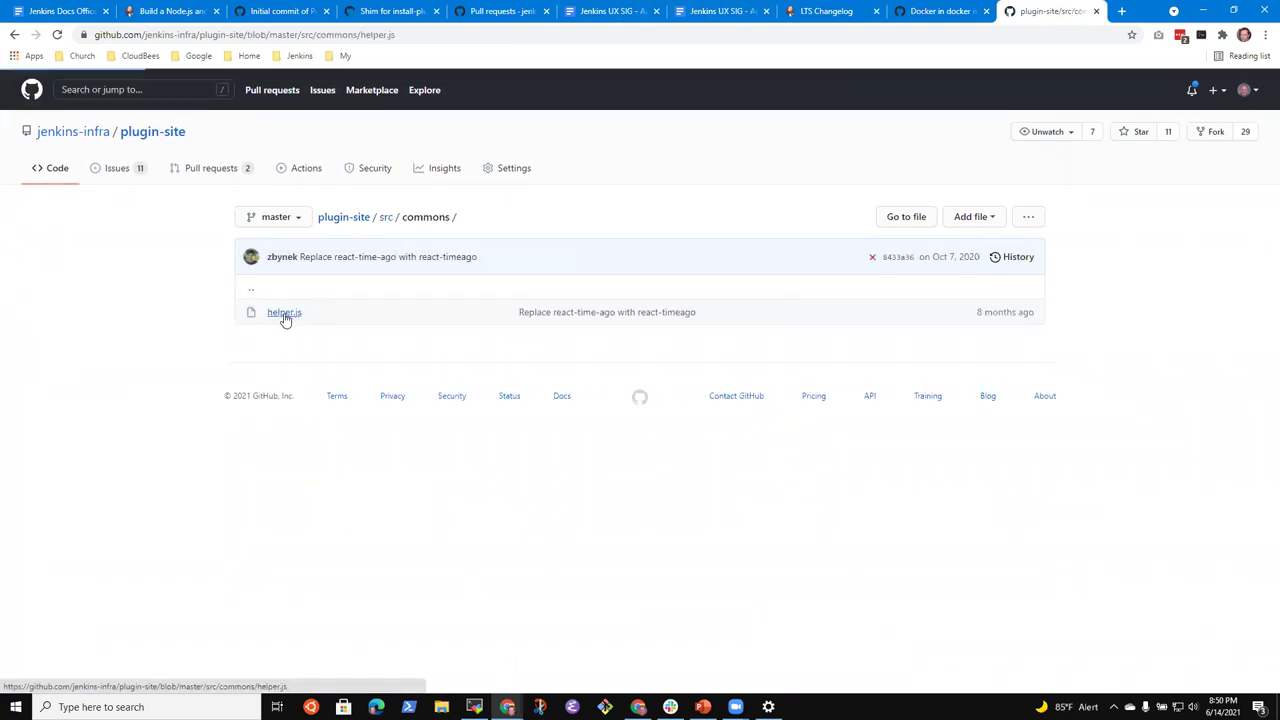
scroll(449, 400, down, 2)
scroll(449, 423, up, 2)
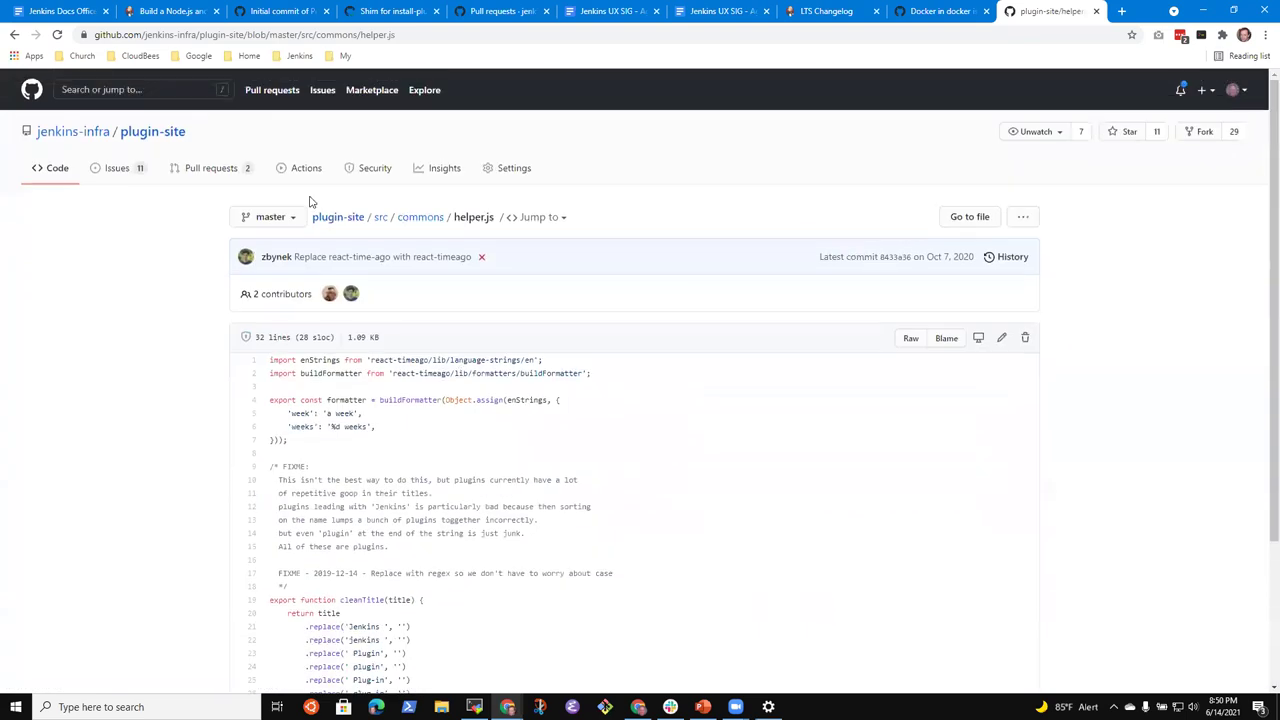
click(13, 34)
click(13, 34)
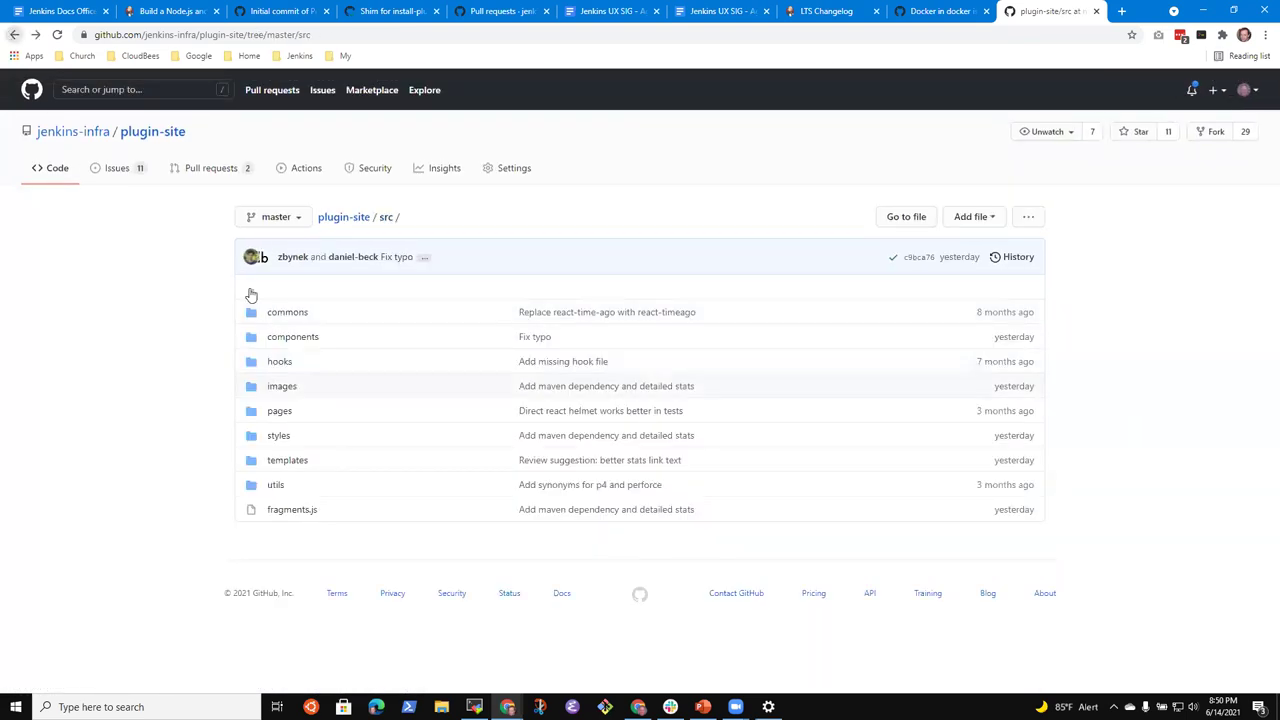
Step: Open the plugin-site repository's issues list and select its full web address for copying
click(112, 169)
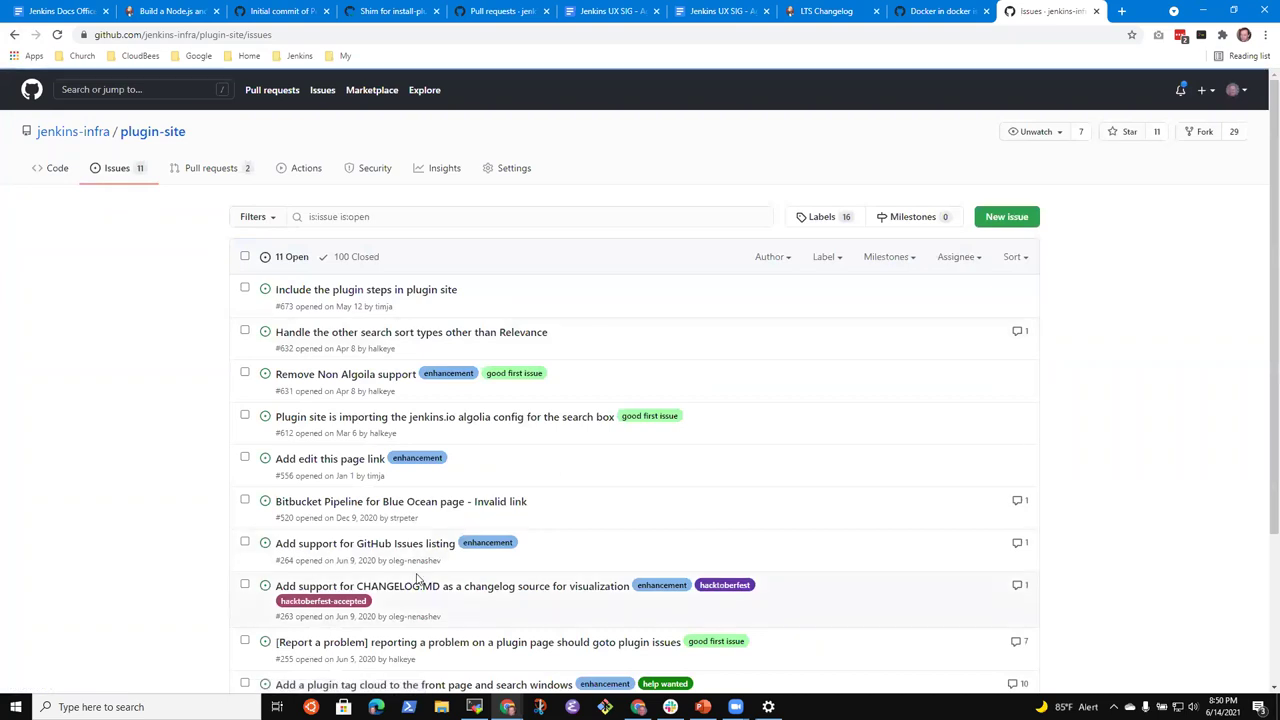
click(276, 34)
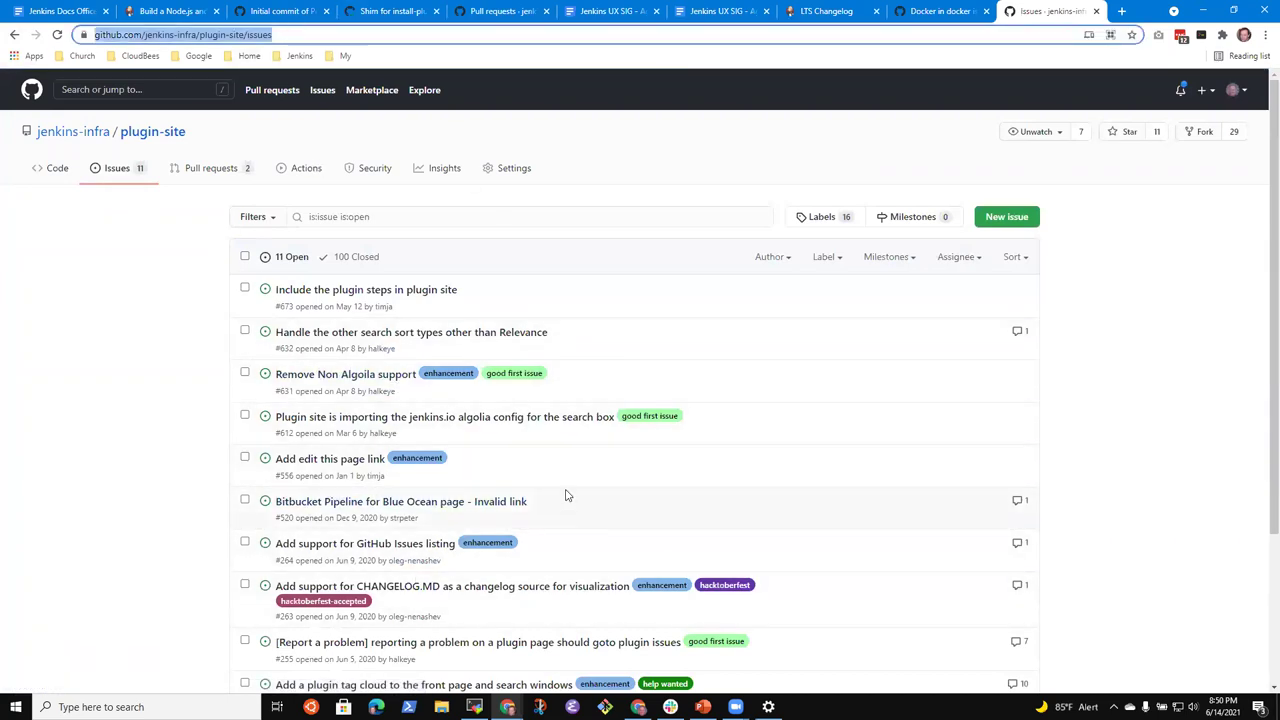
click(317, 34)
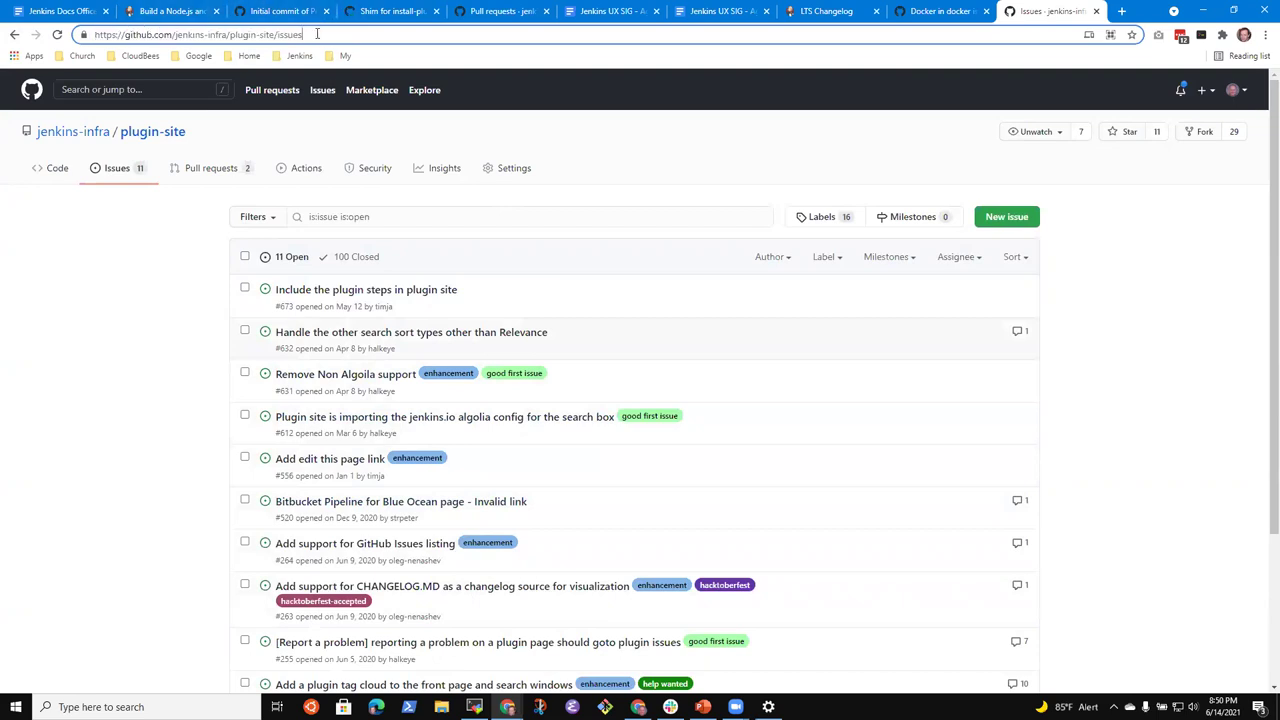
key(ctrl+a)
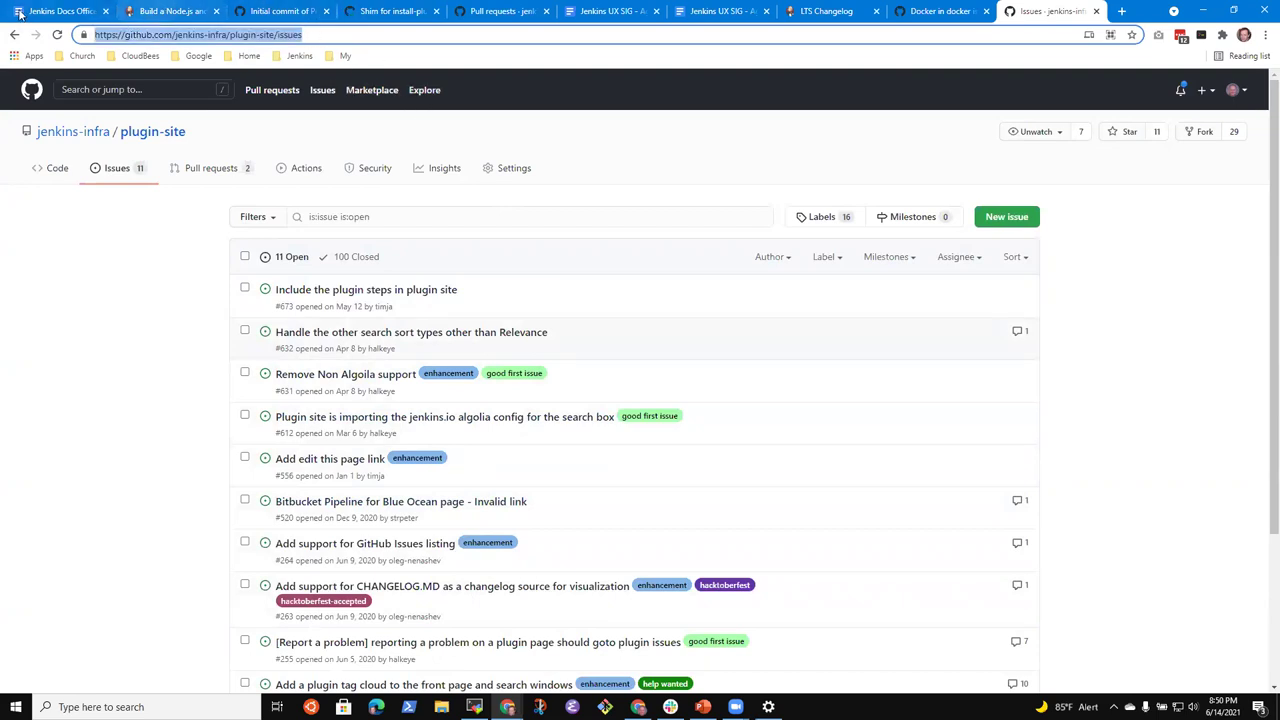
Step: In the Jenkins Docs Office Hours notes, add a "Plugins site" bullet above the custom distribution service item, with an empty sub-bullet beneath it
click(62, 11)
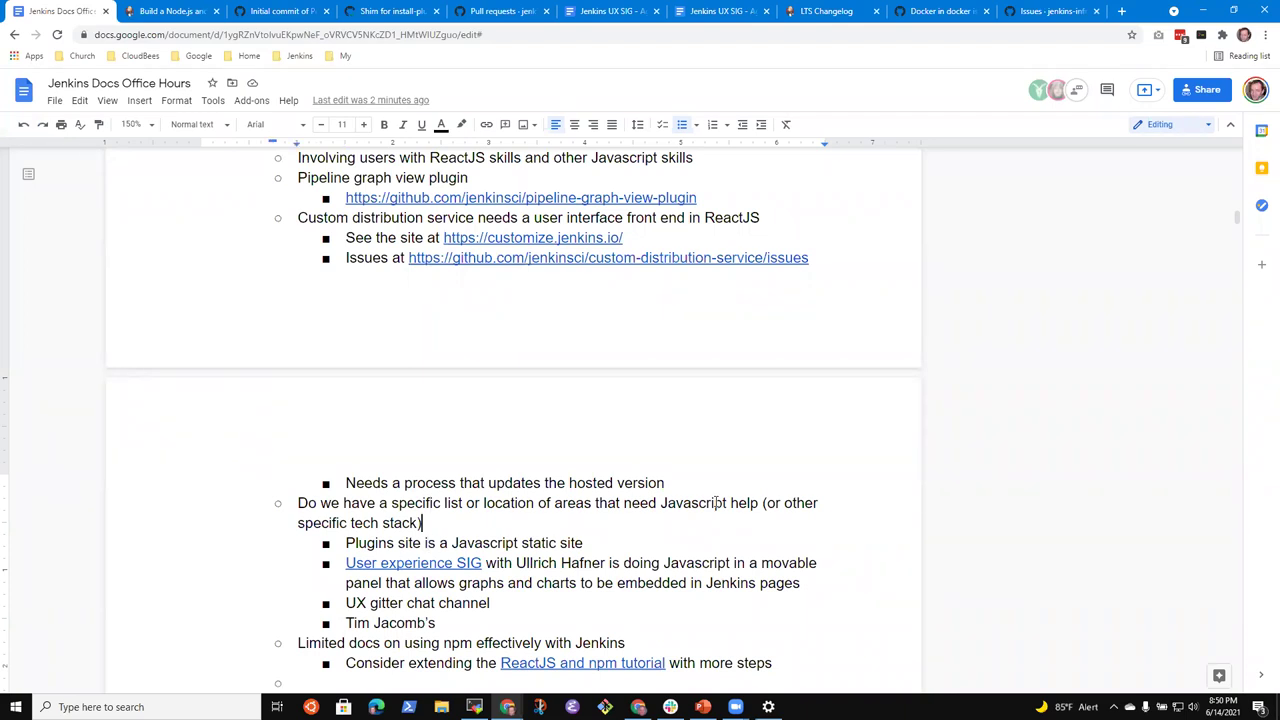
key(Up)
key(Up)
key(Up)
key(Up)
key(Up)
scroll(716, 502, up, 1)
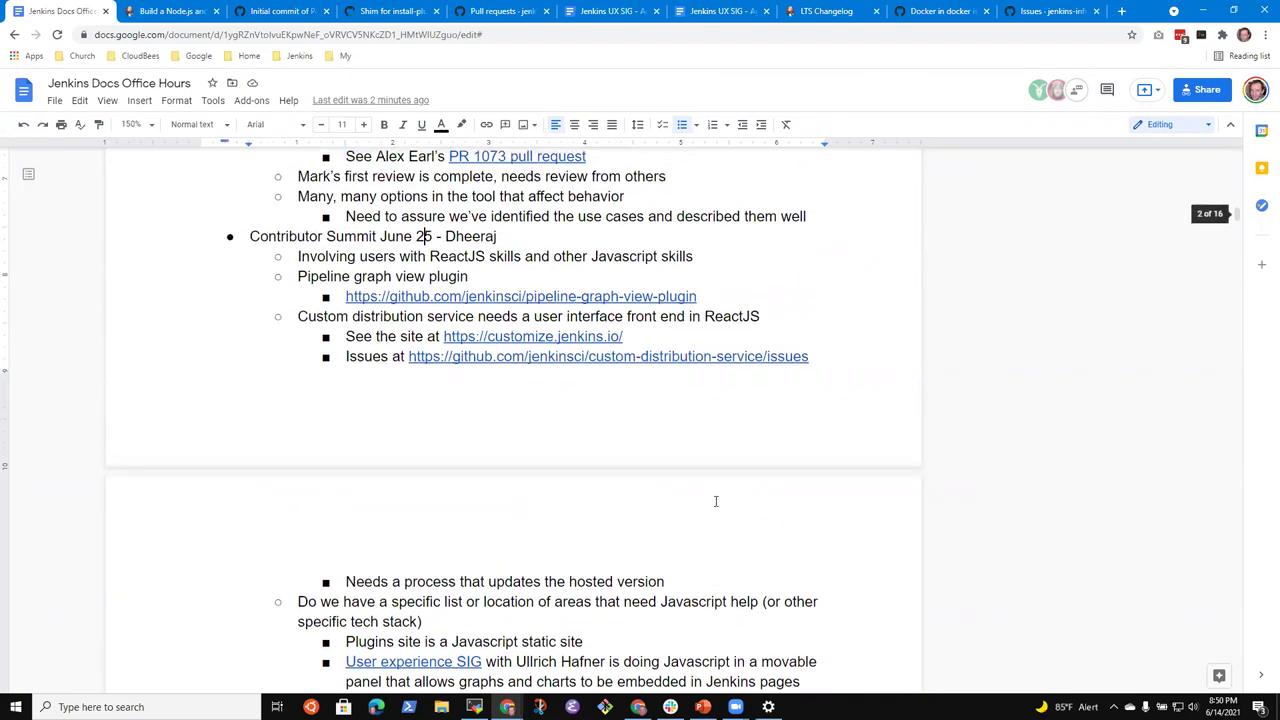
key(Home)
key(Return)
key(Up)
text(Plugins site)
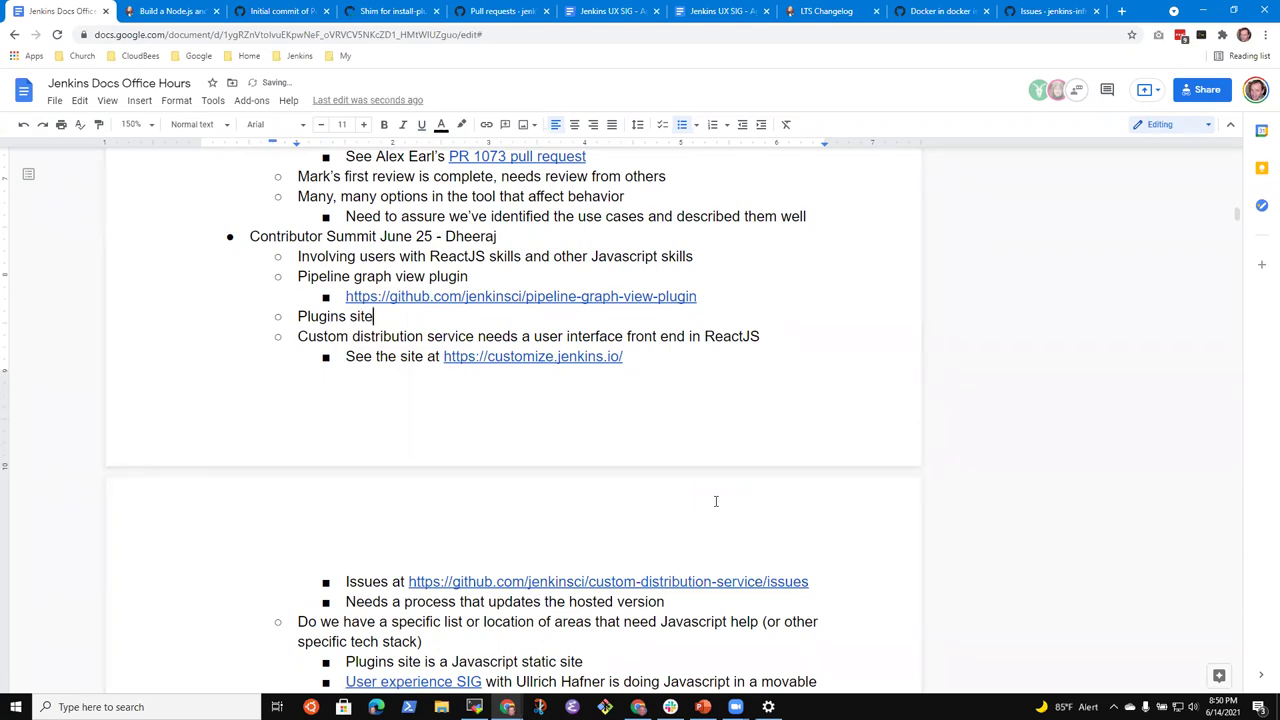
key(Return)
key(Tab)
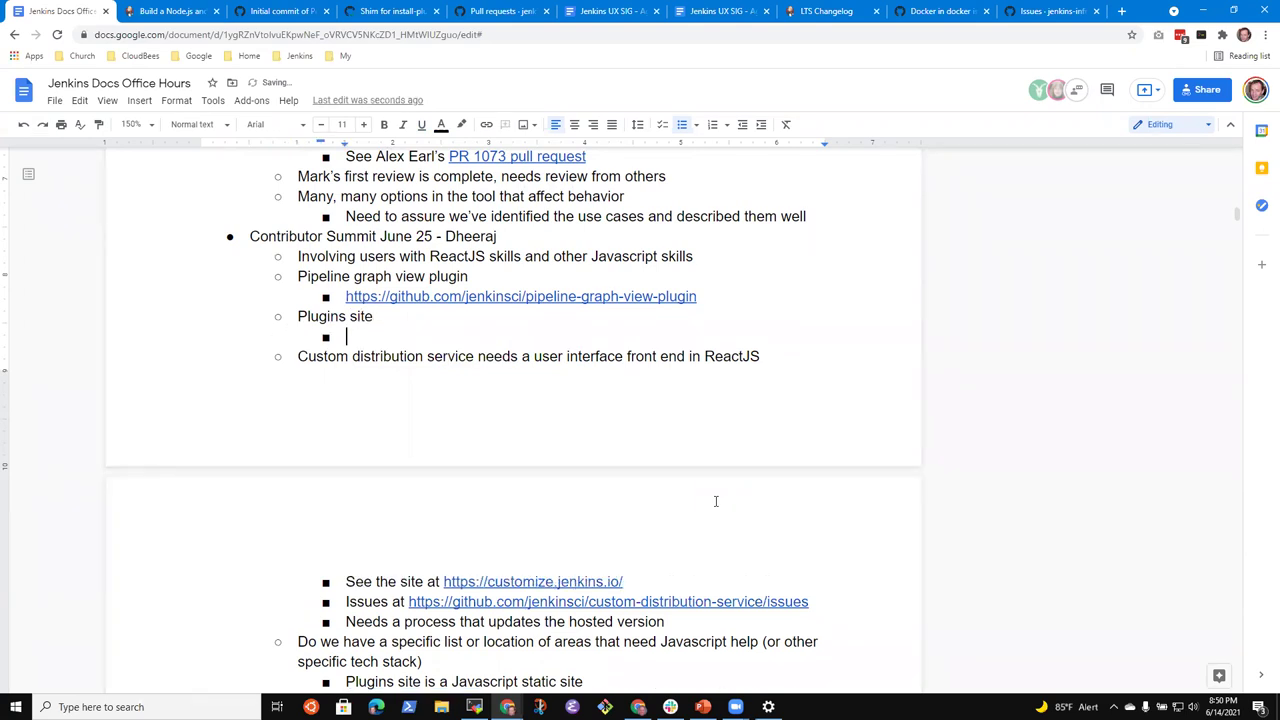
Step: Copy the plugin-site issues address and paste it as plain text into the sub-bullet under "Plugins site", undoing any wrong paste
text(Pipeline graph view plugin https://github.com/jenkinsci/pipeline-graph-view-plugin)
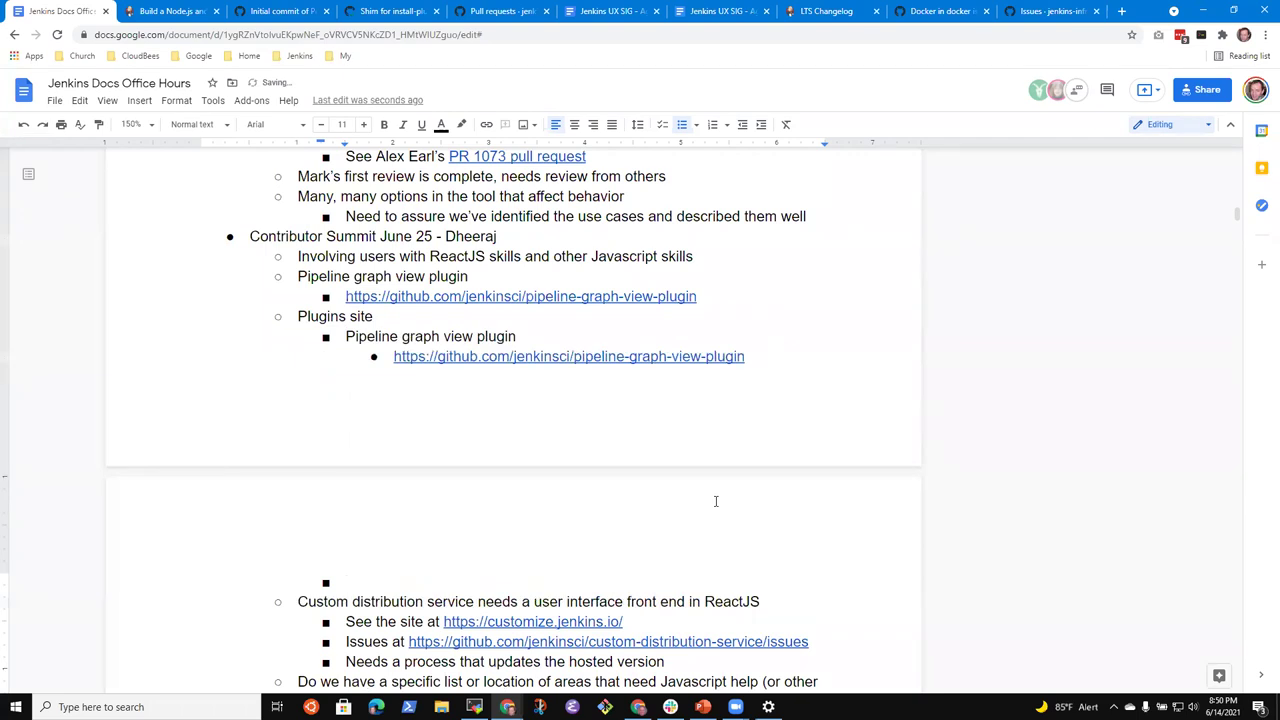
key(ctrl+z)
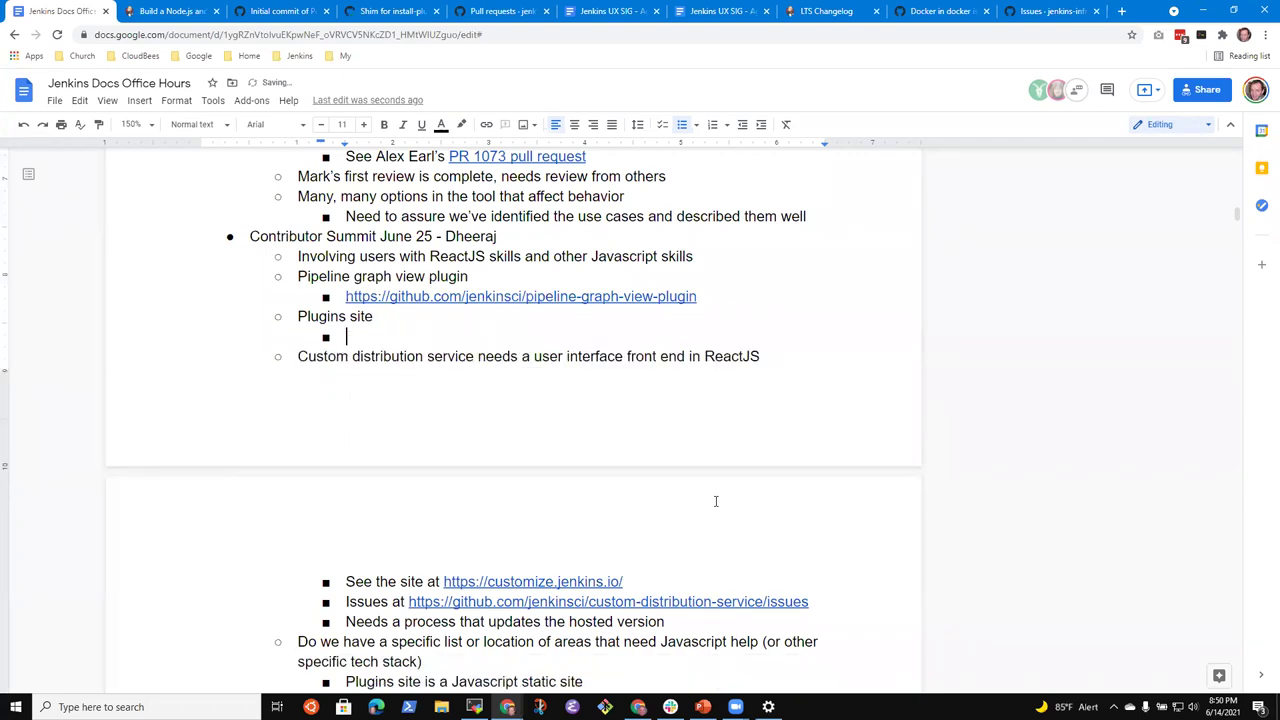
click(1055, 11)
click(314, 35)
key(ctrl+c)
click(60, 11)
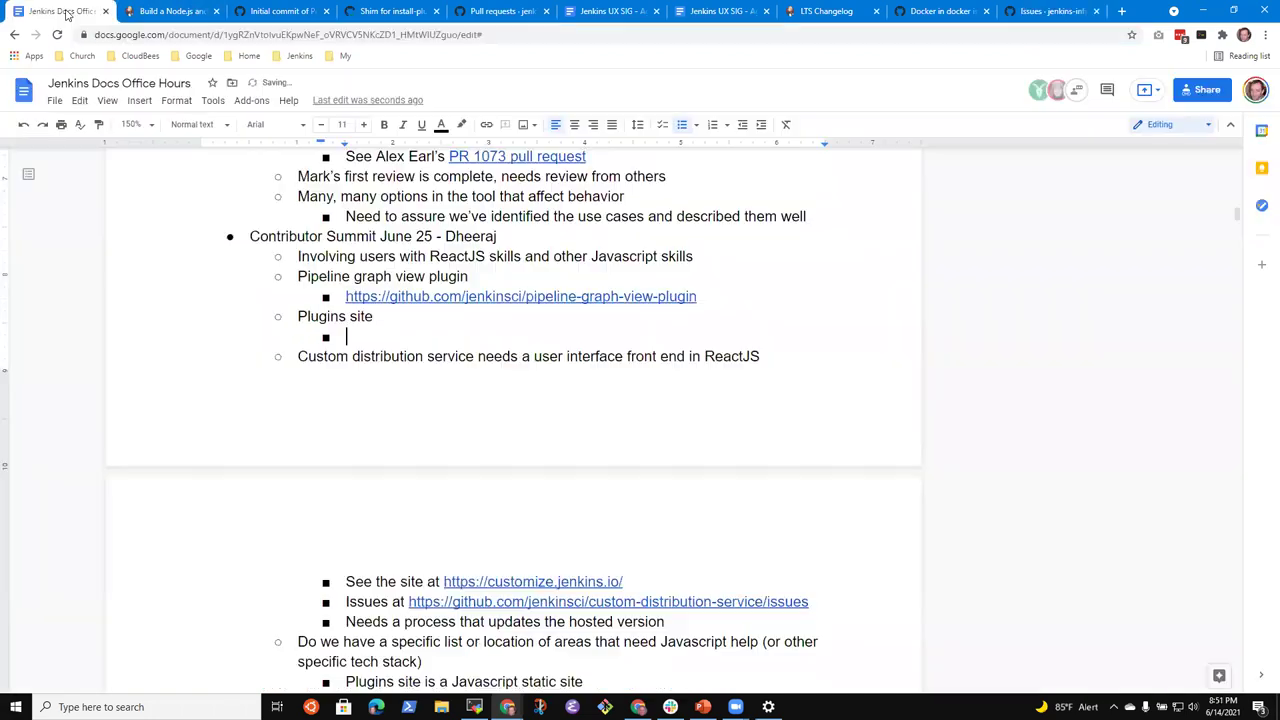
key(ctrl+shift+v)
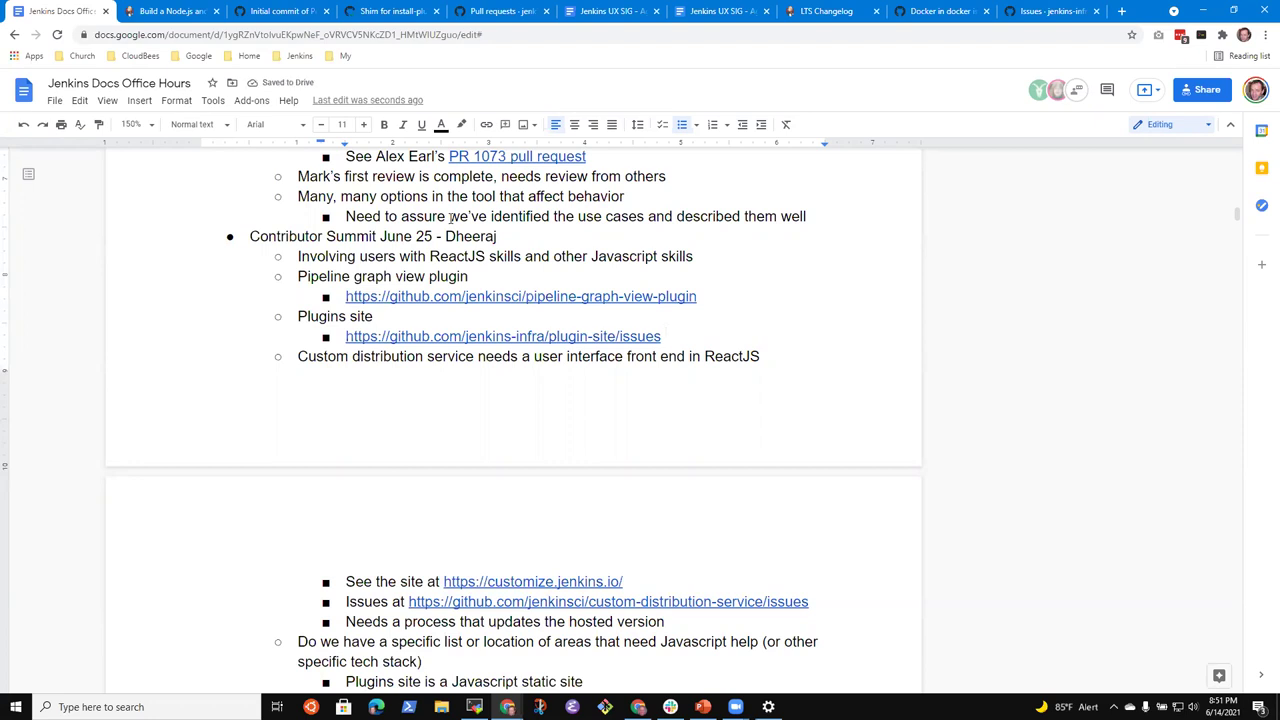
Step: Open the bookmarked Jenkins Plugins Index in a new browser tab
key(Up)
key(Down)
key(Up)
click(685, 336)
key(ctrl+t)
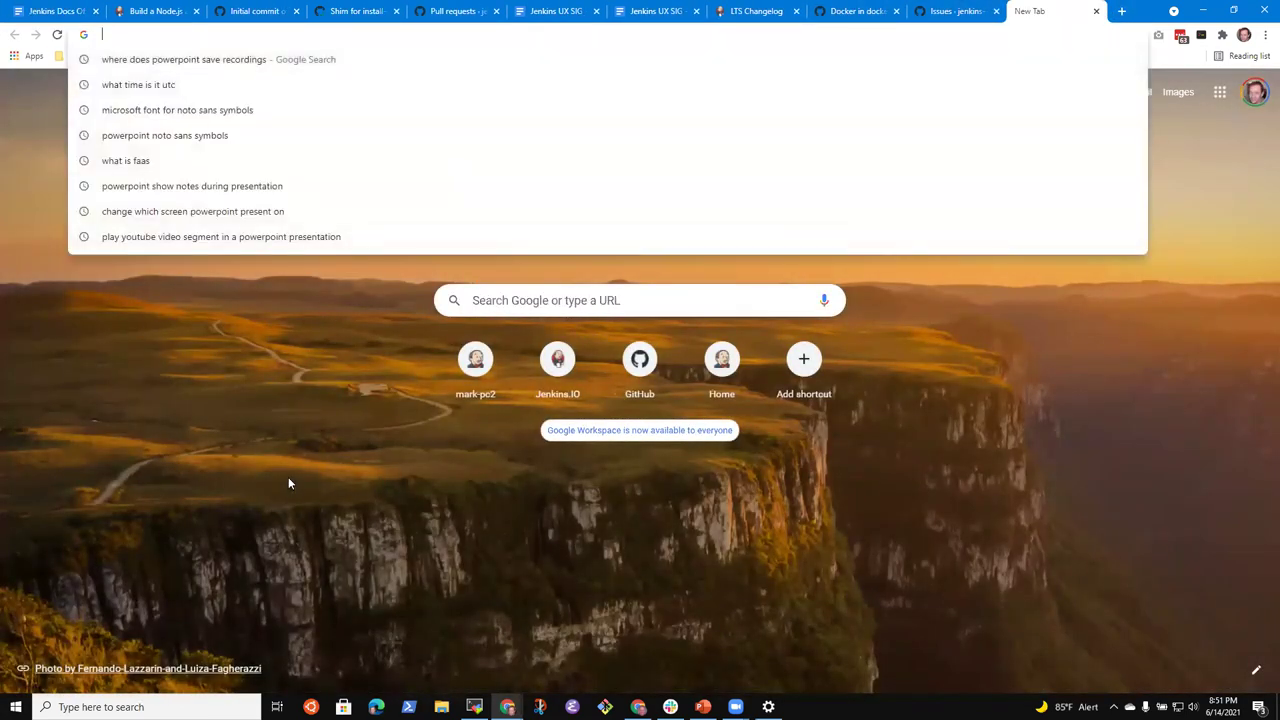
click(288, 484)
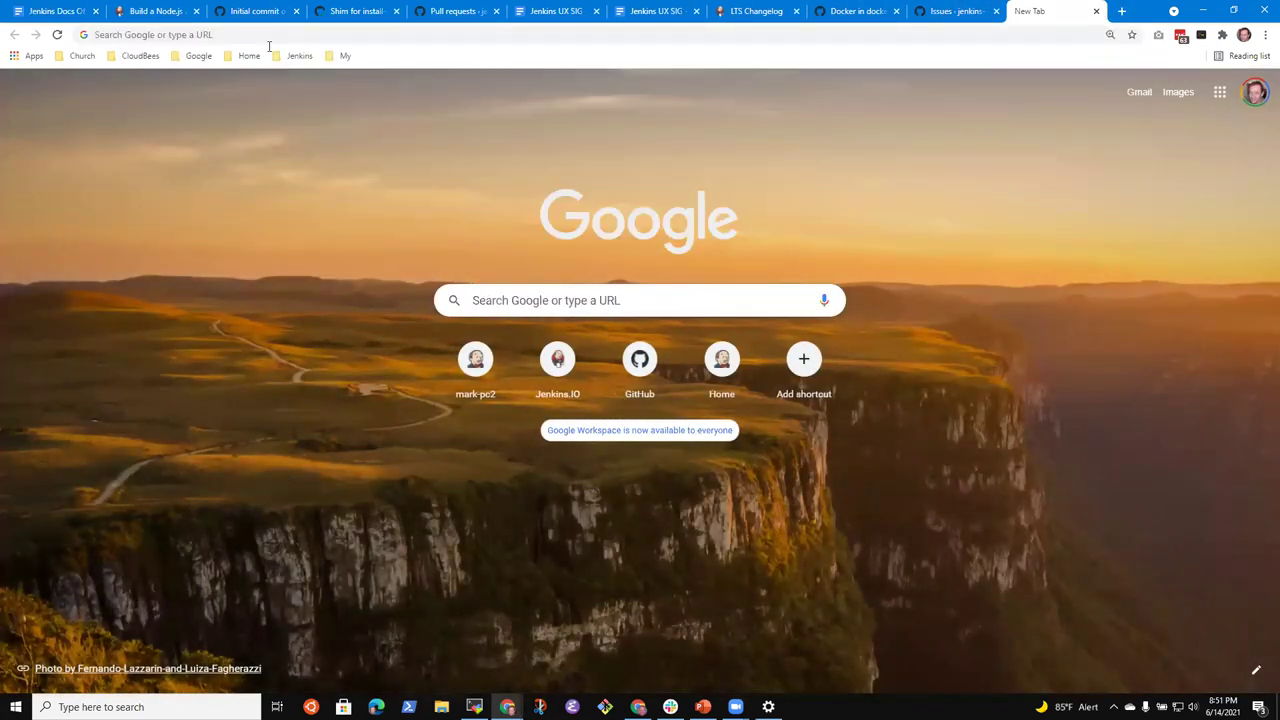
click(300, 56)
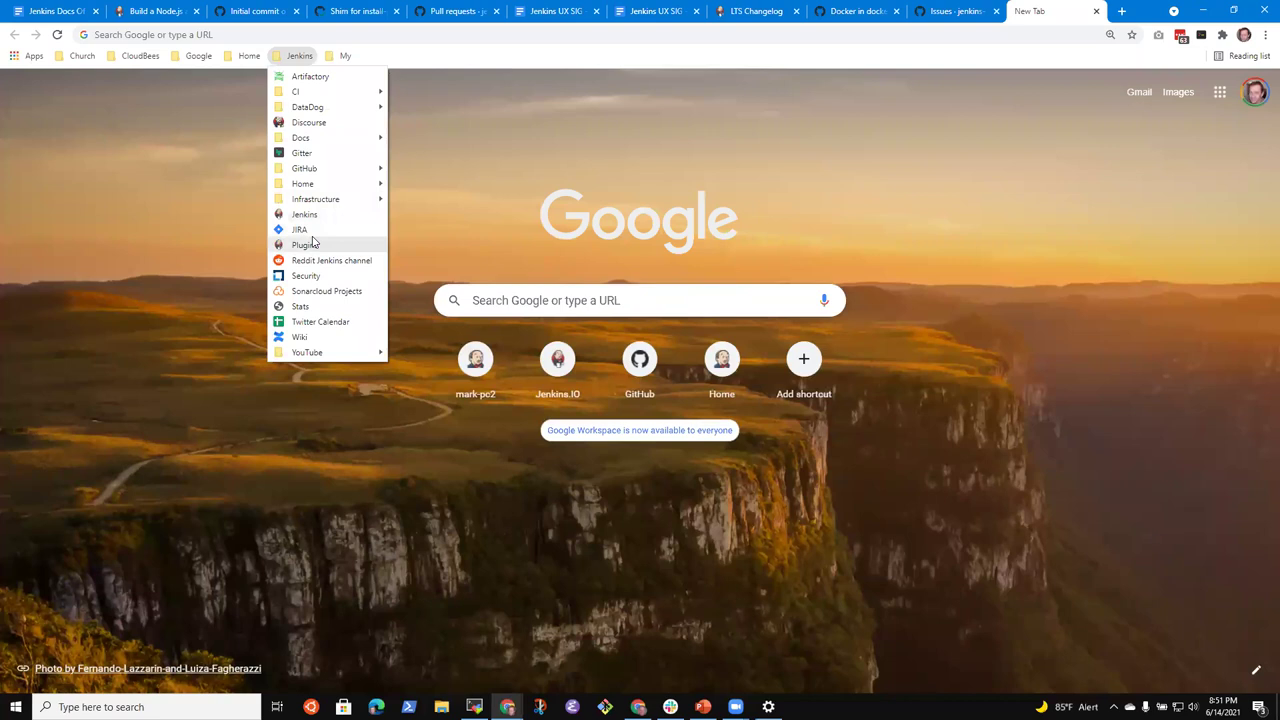
click(306, 245)
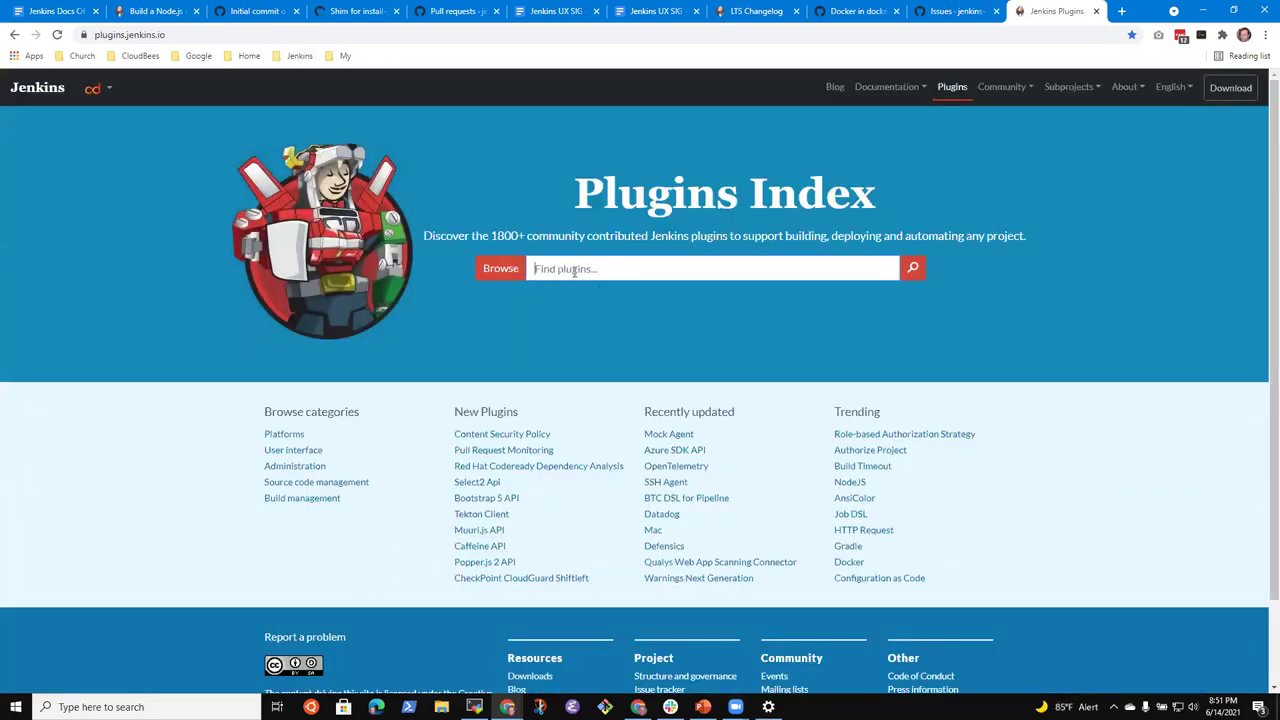
Step: Search the Plugins Index for "git" and open the Git plugin's page
text(git)
key(Return)
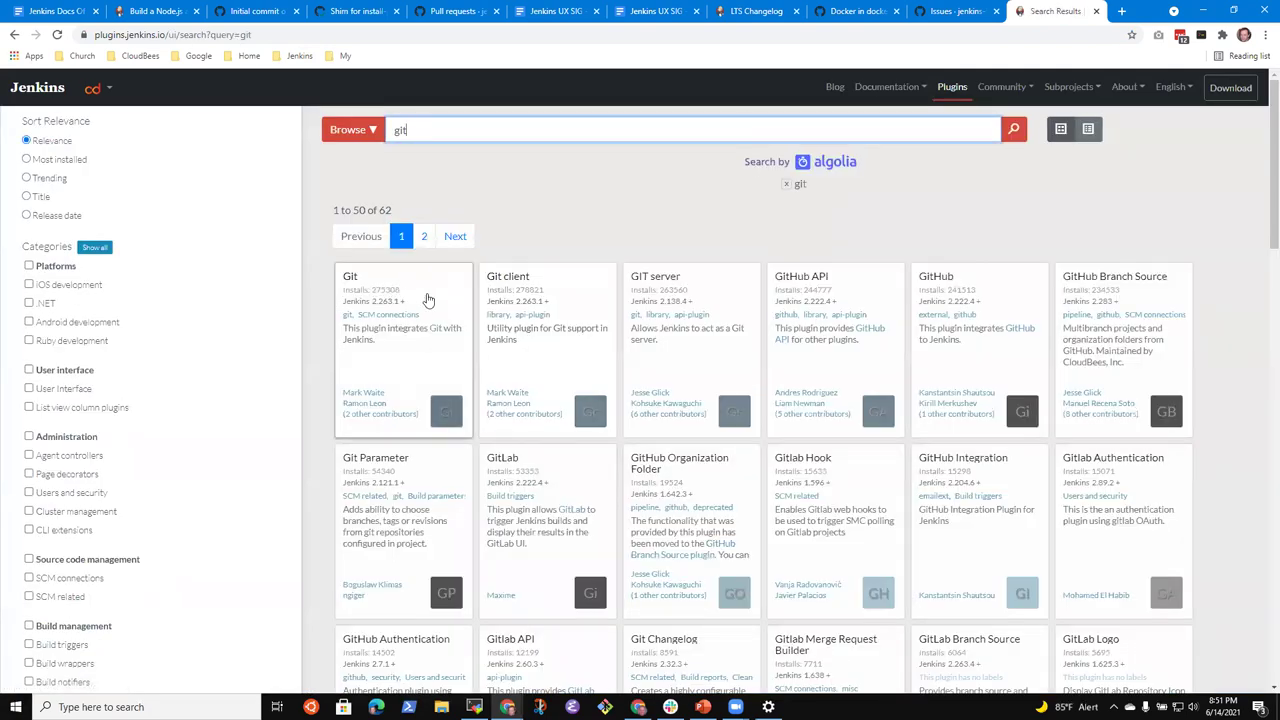
click(428, 300)
Step: Examine the Git plugin's documentation, releases, dependencies and Javadoc, and return to its plugin page
scroll(469, 426, down, 5)
scroll(469, 426, down, 4)
scroll(531, 437, up, 9)
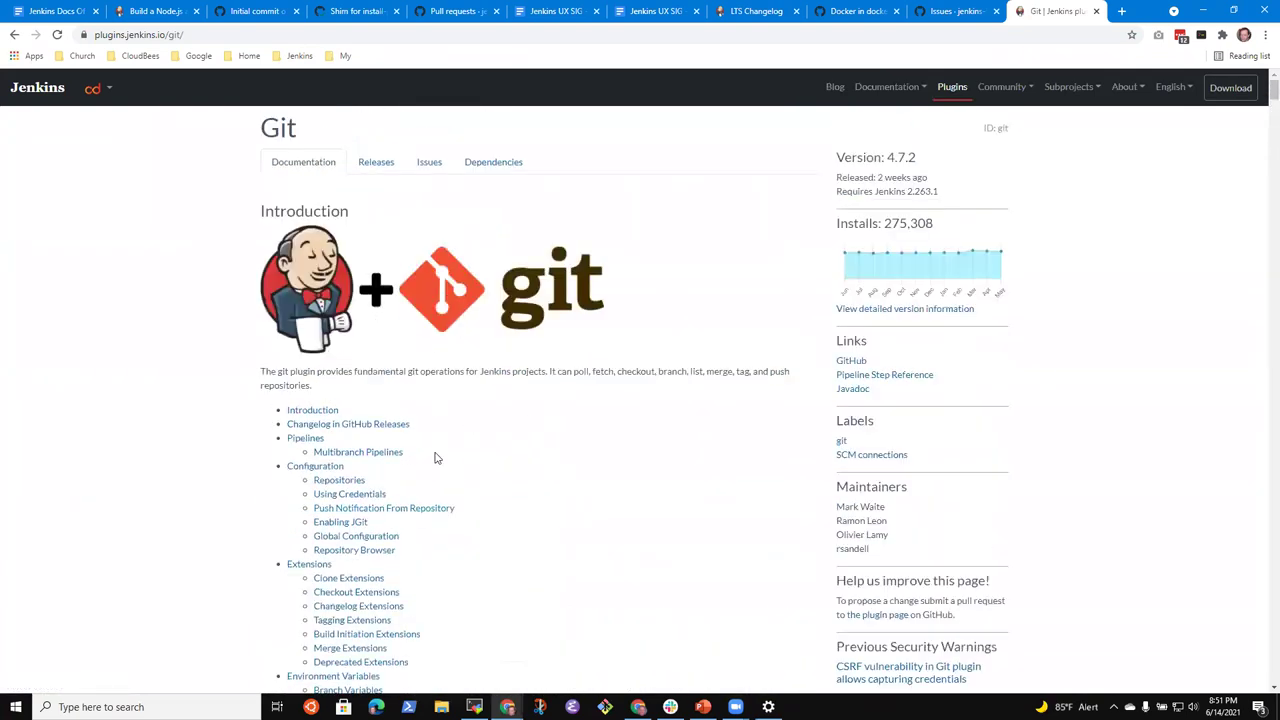
click(374, 166)
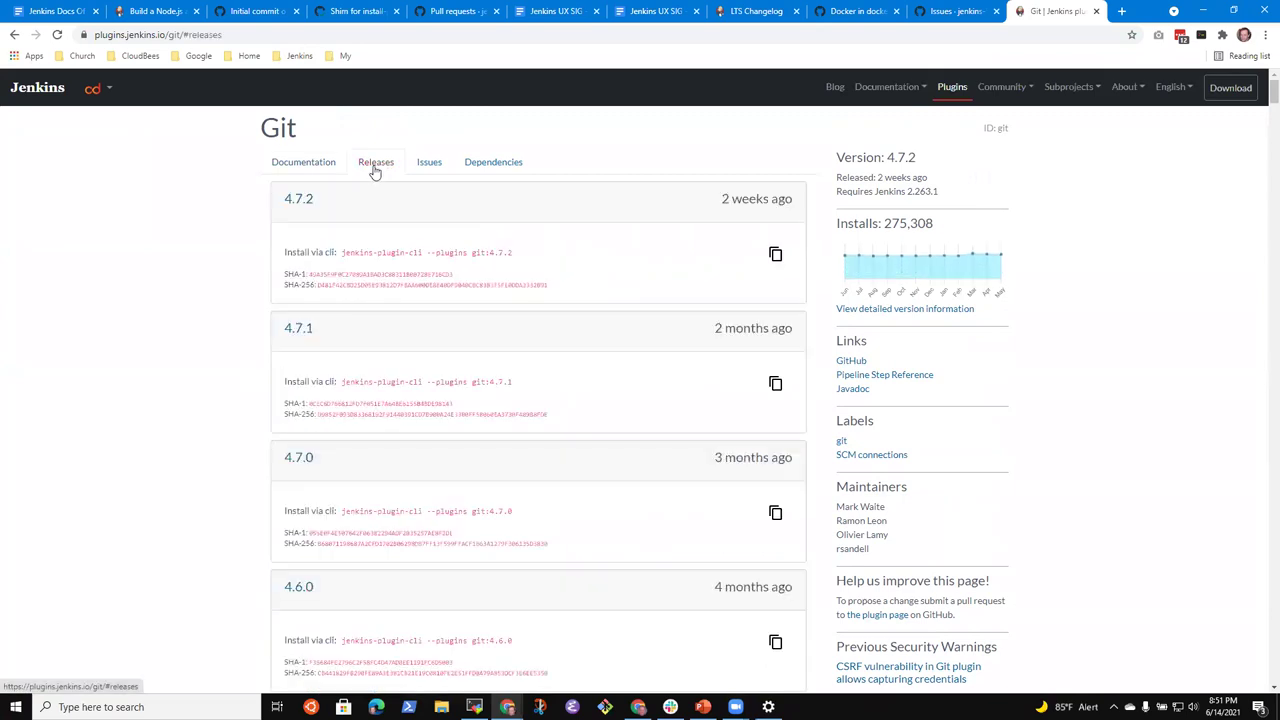
click(491, 161)
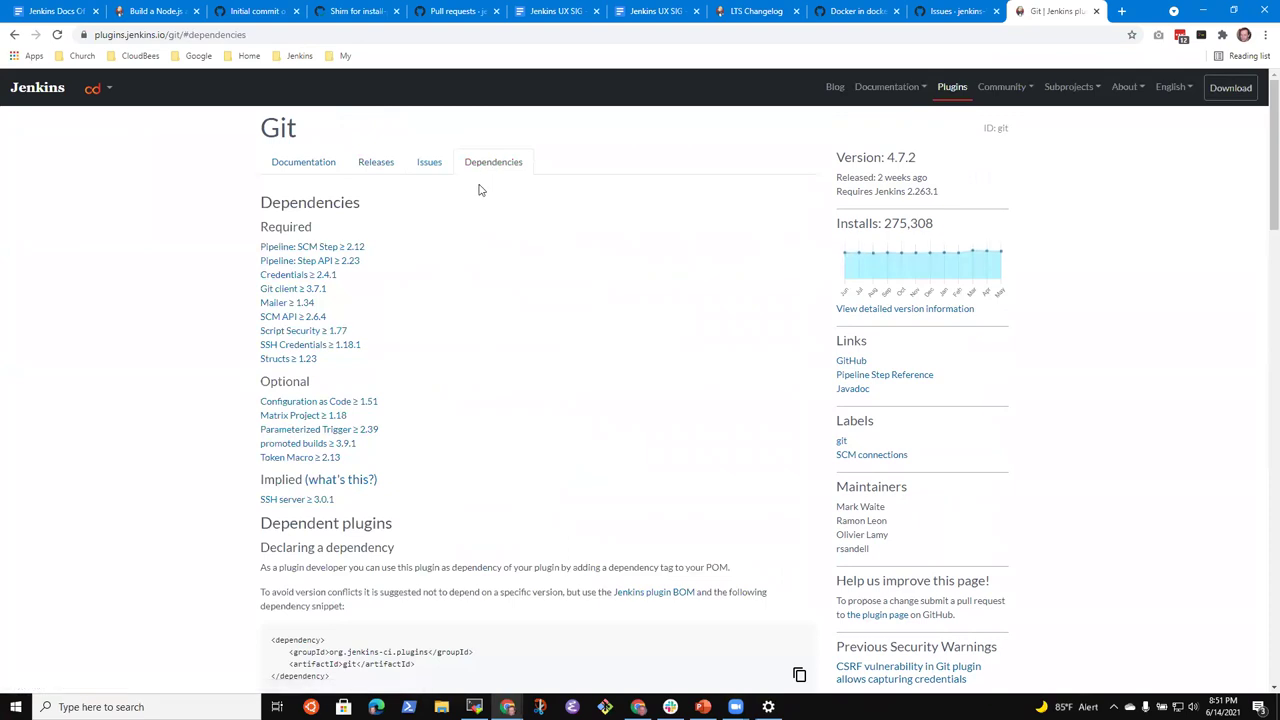
click(383, 167)
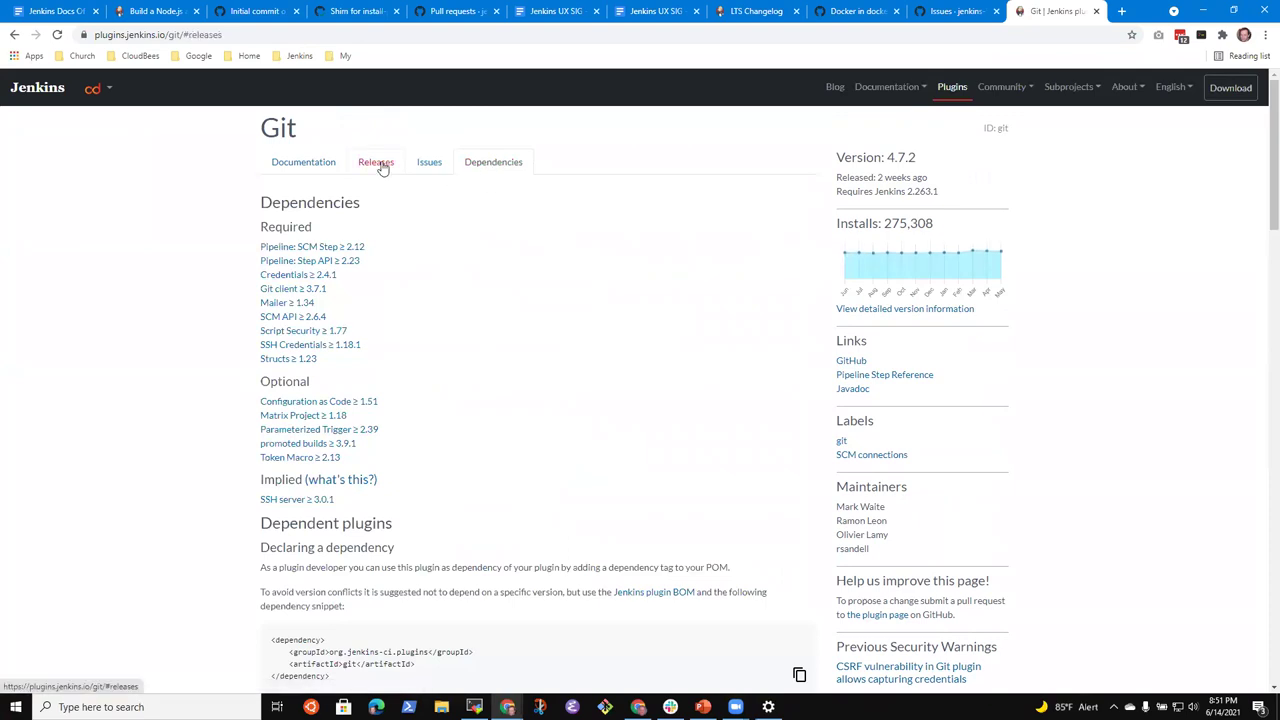
click(314, 168)
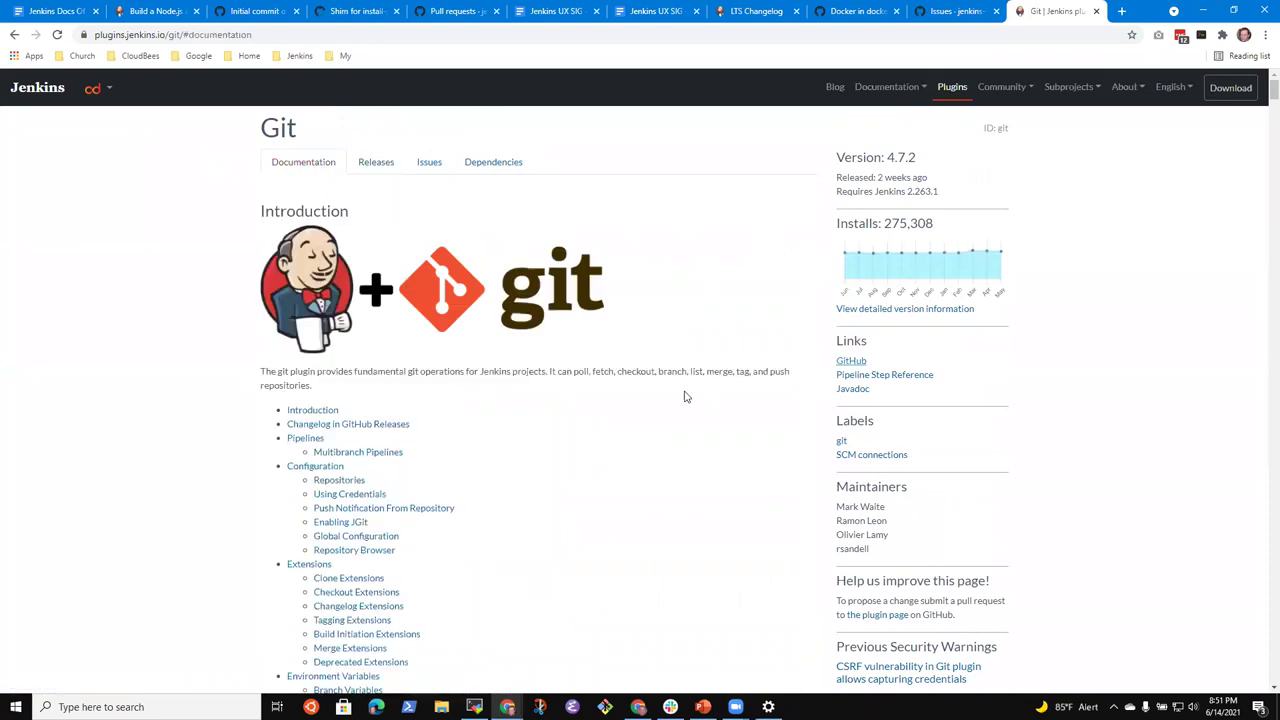
click(862, 392)
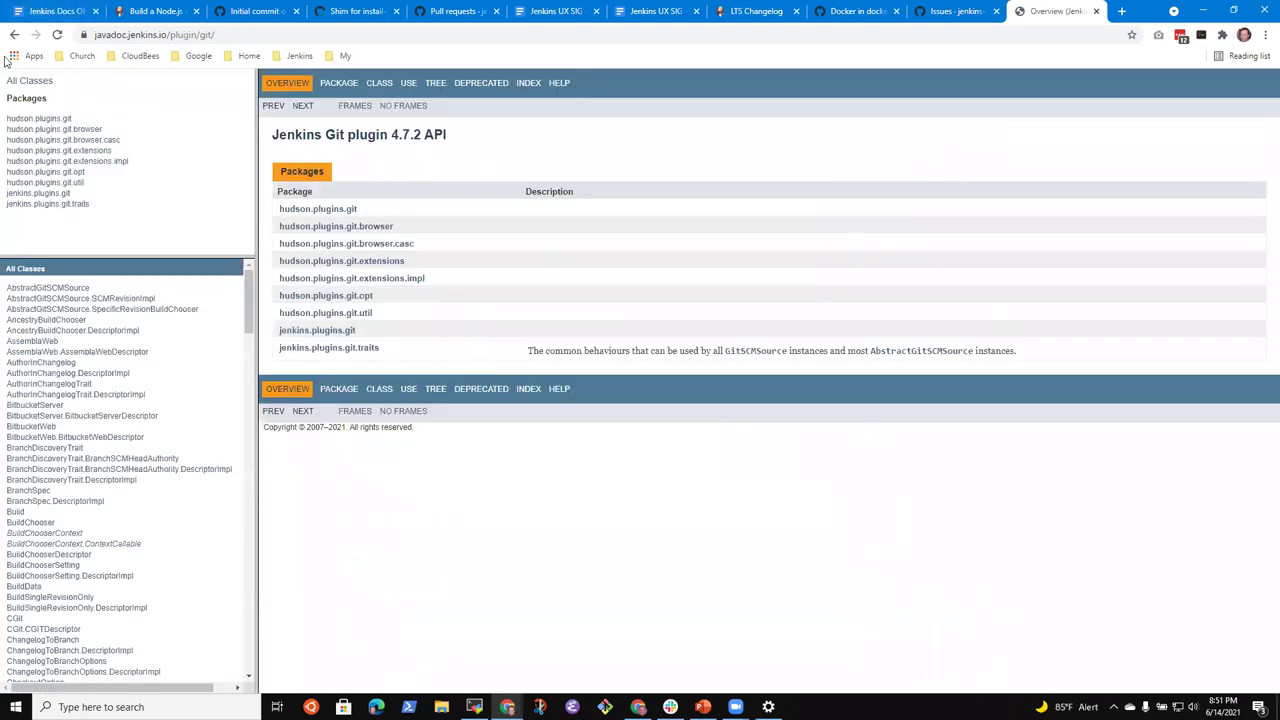
click(14, 34)
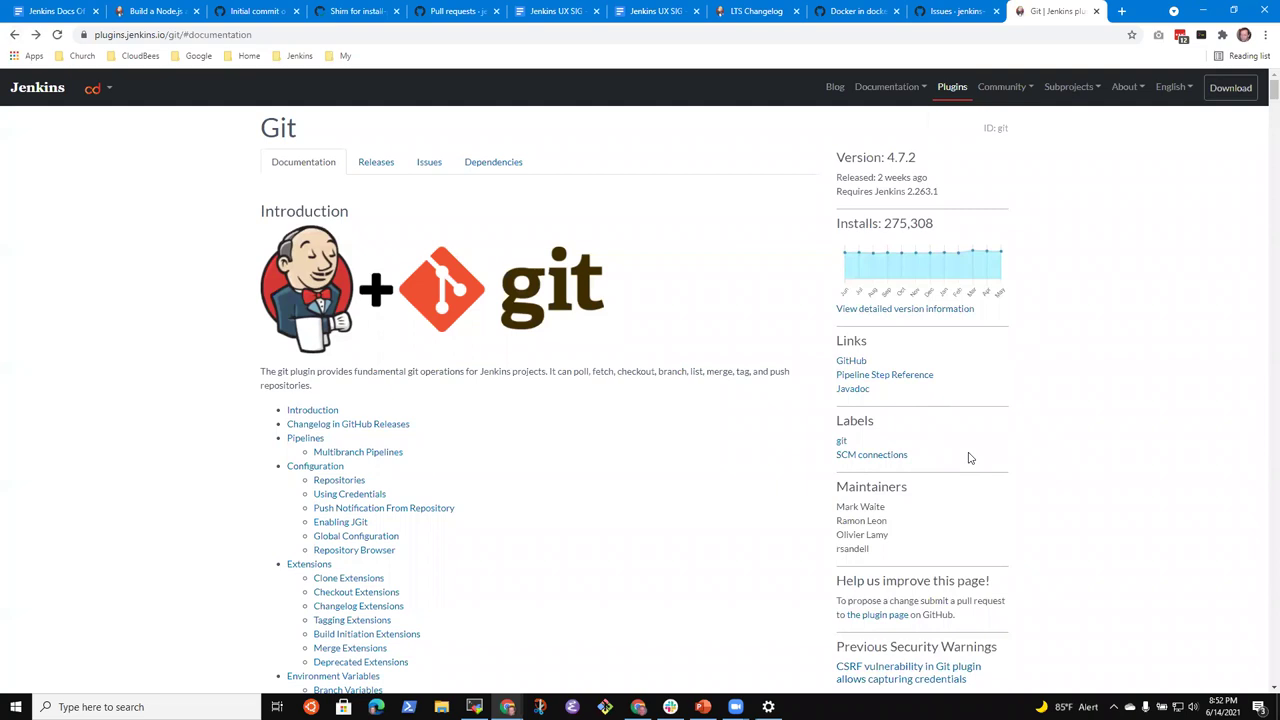
click(50, 11)
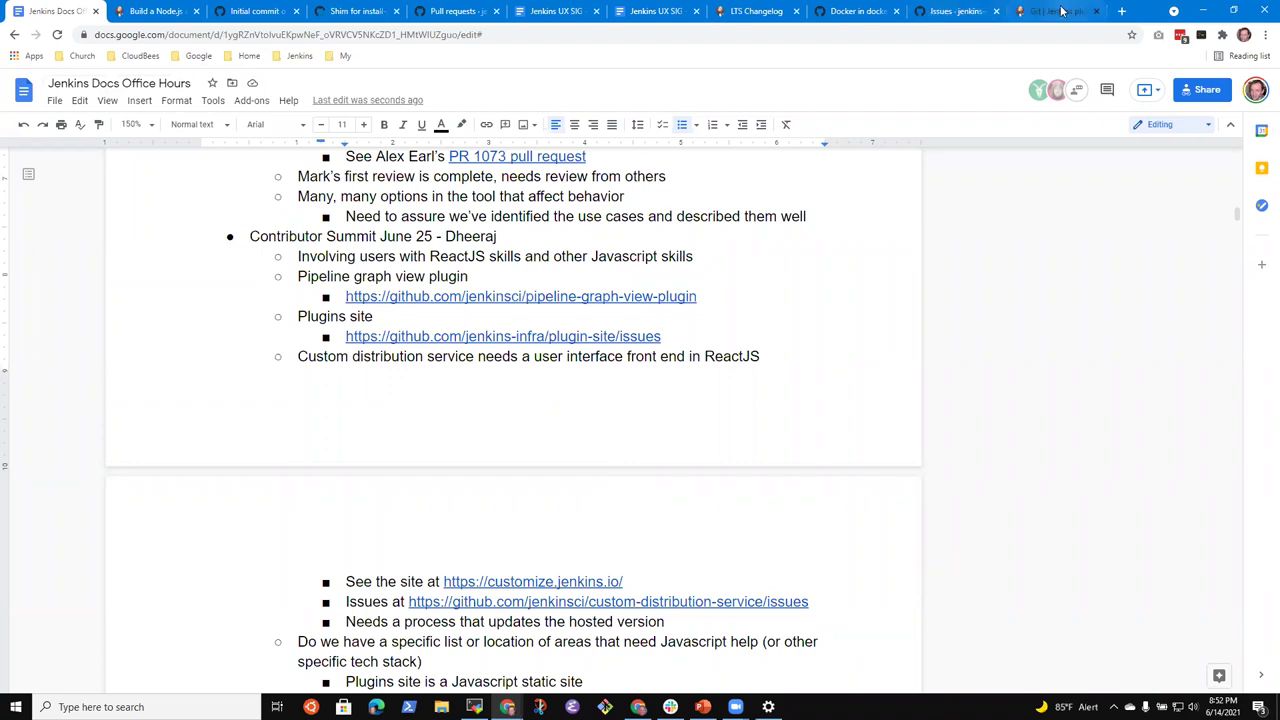
key(Up)
key(shift+End)
click(1060, 12)
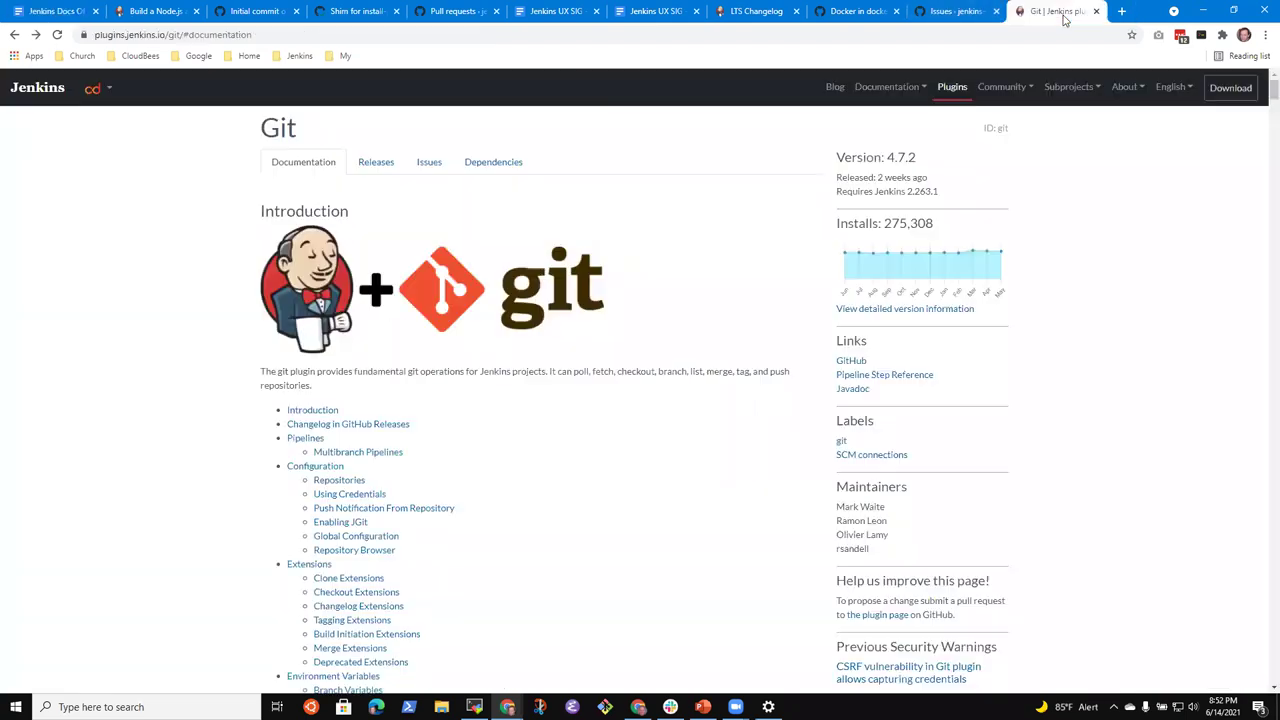
click(282, 35)
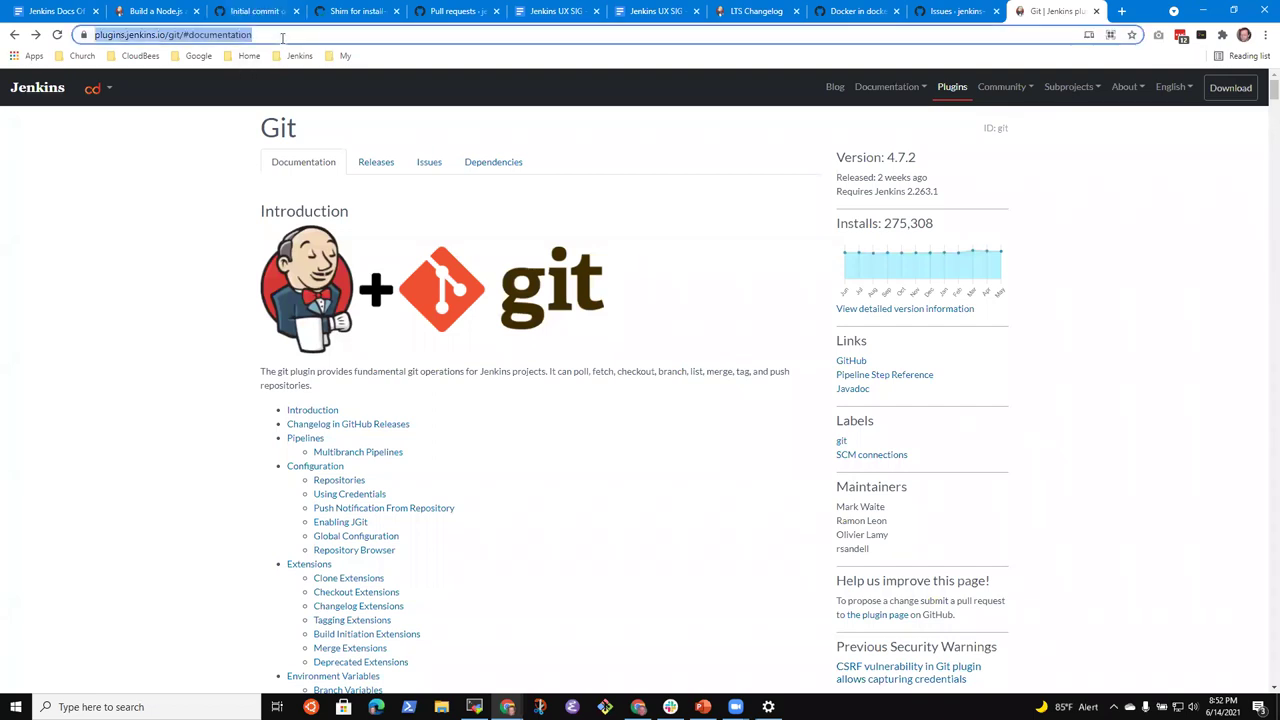
click(50, 12)
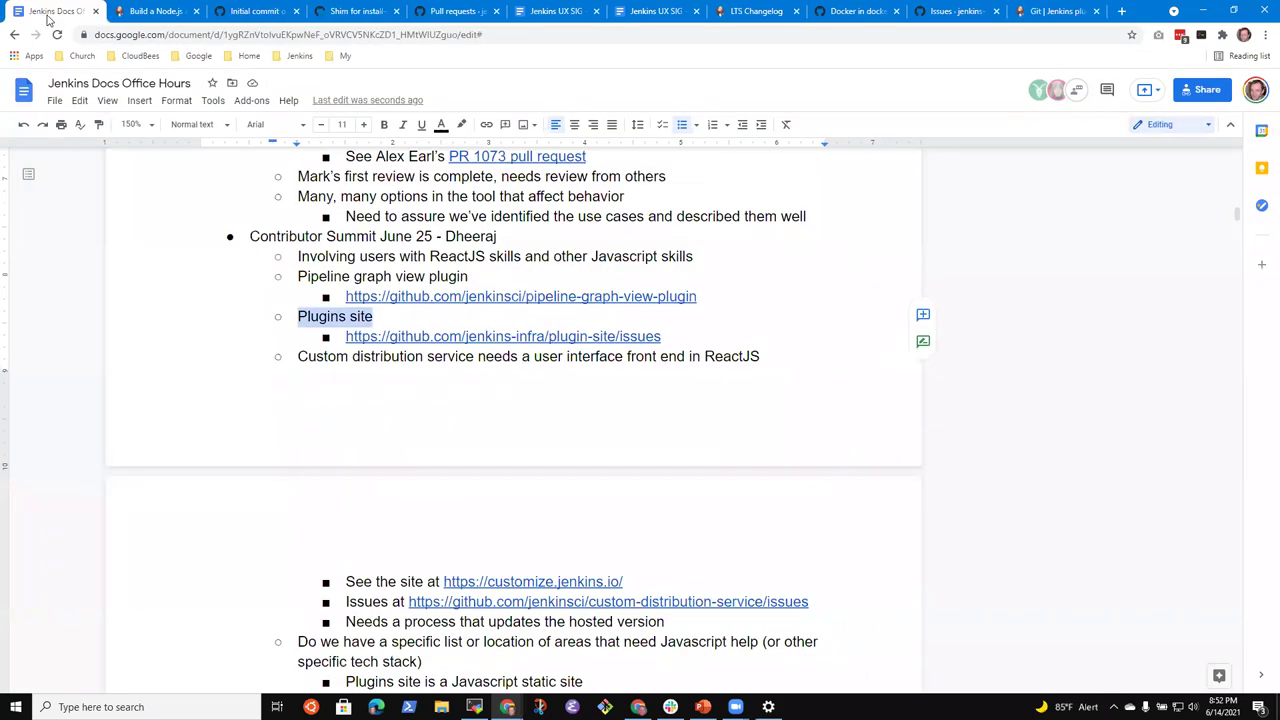
key(ctrl+k)
key(ctrl+v)
key(ctrl+shift+Left)
key(ctrl+BackSpace)
key(ctrl+BackSpace)
key(ctrl+BackSpace)
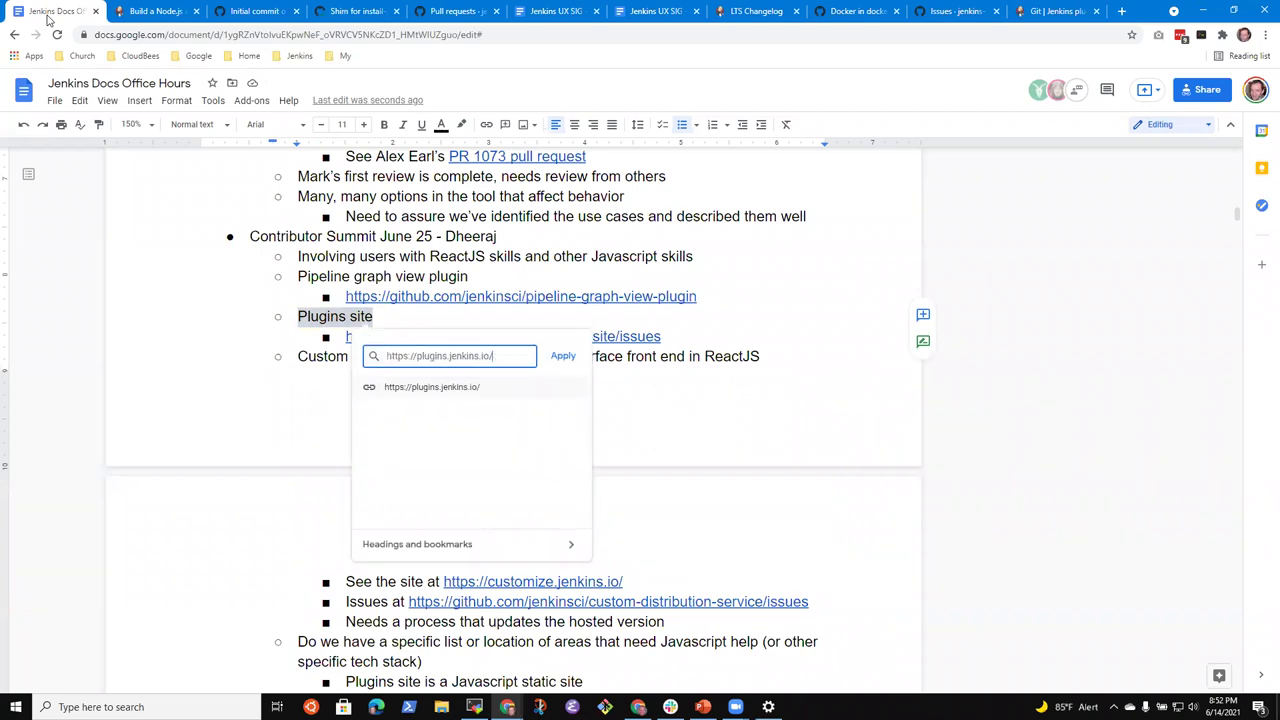
key(Return)
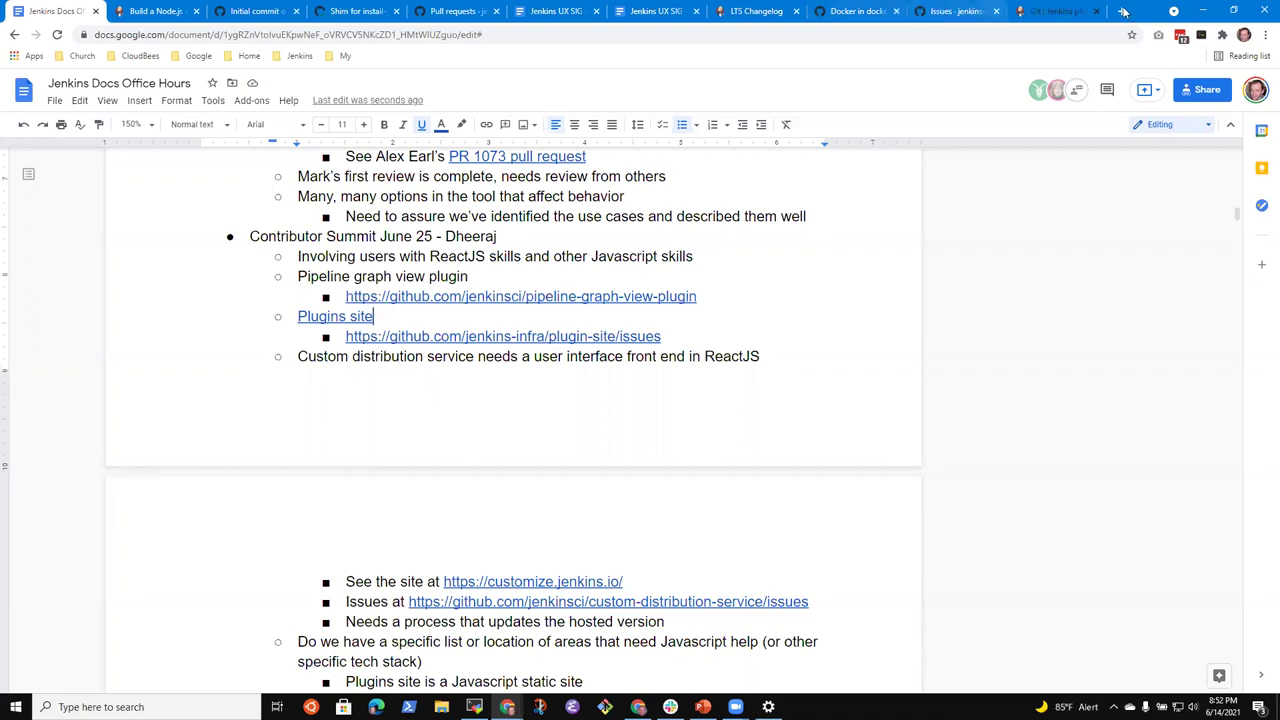
Step: Remove the empty bullet after the "Consider extending the ReactJS and npm tutorial" line in the Jenkins Docs Office Hours notes
click(1058, 12)
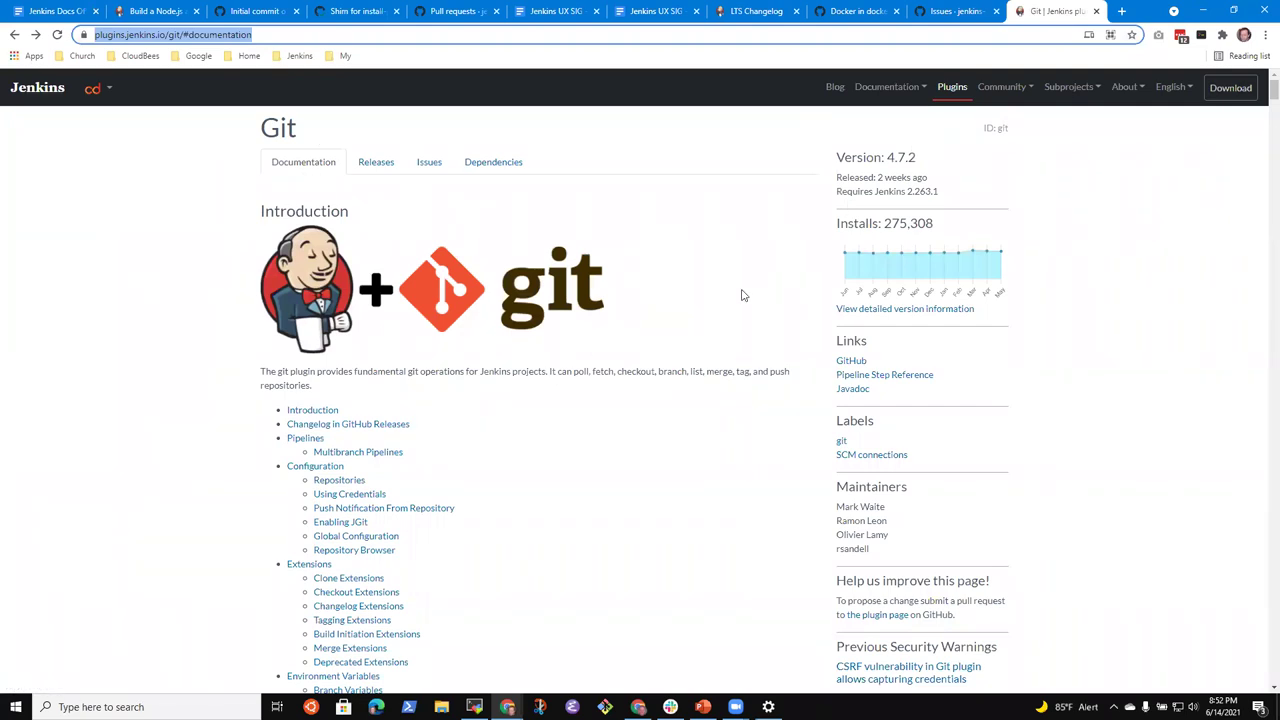
click(55, 11)
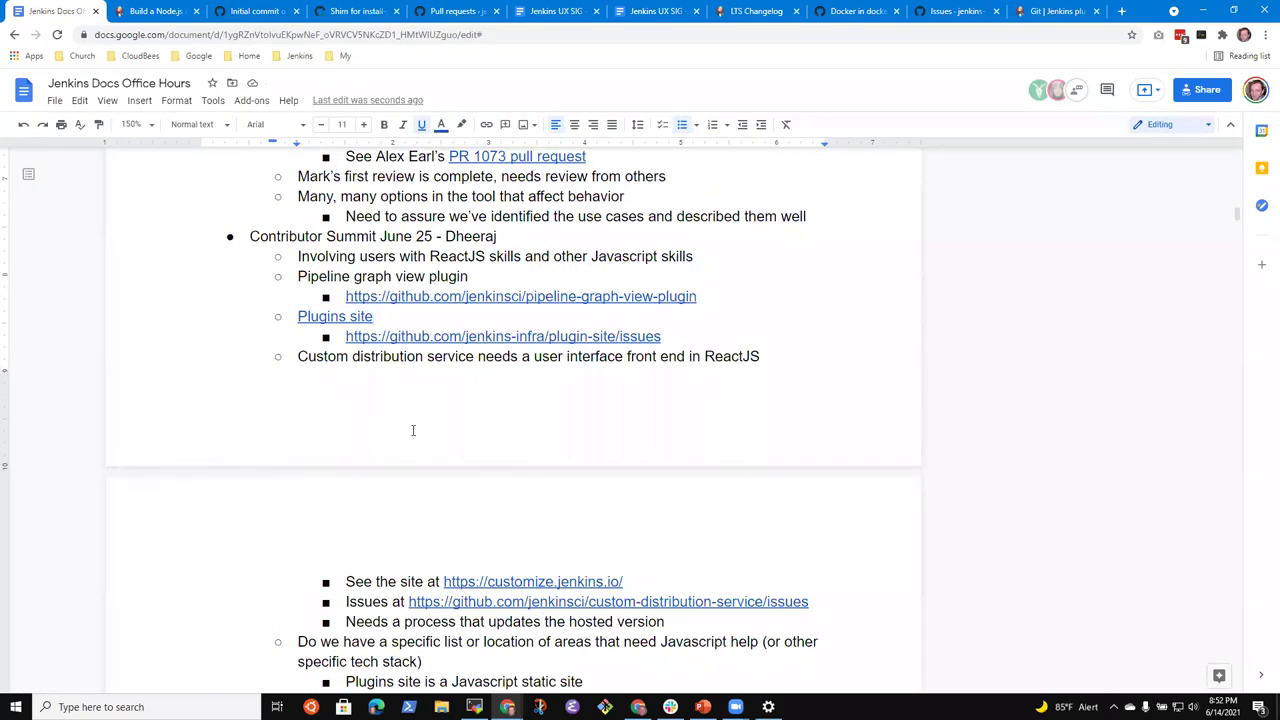
key(Up)
key(Up)
key(Down)
key(Down)
key(Down)
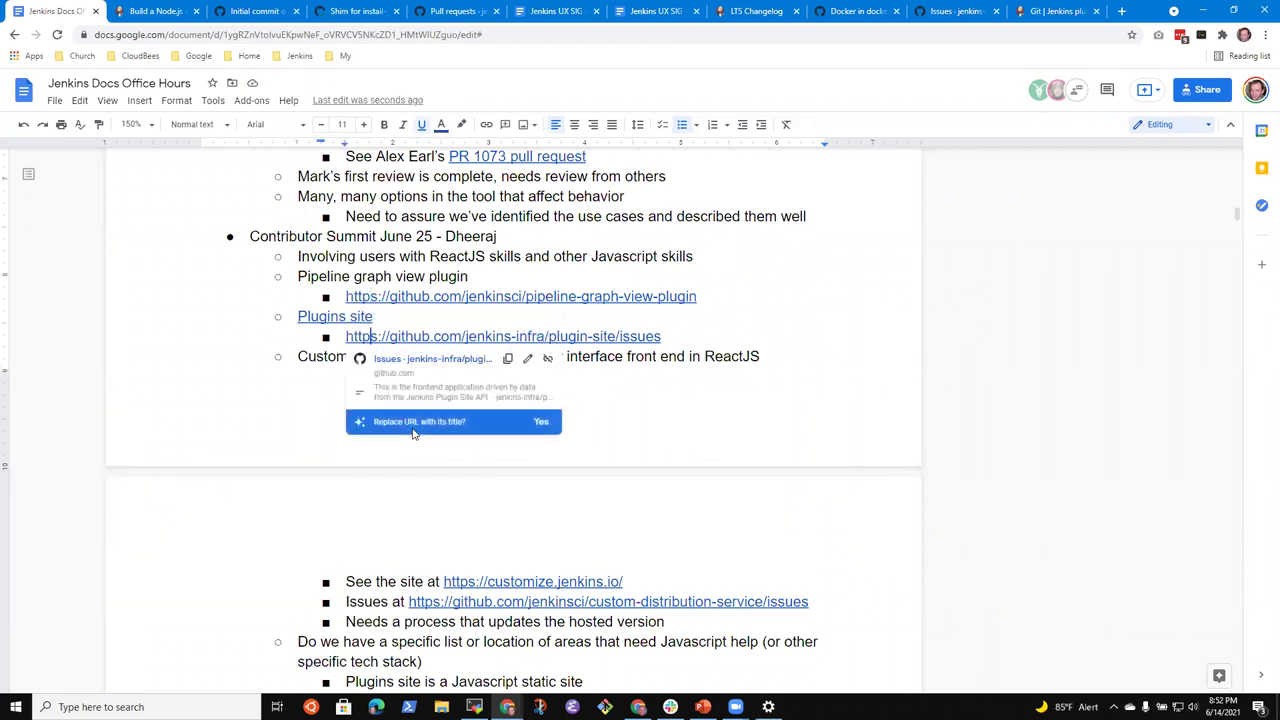
key(Down)
key(Down)
key(Down)
key(Down)
key(Down)
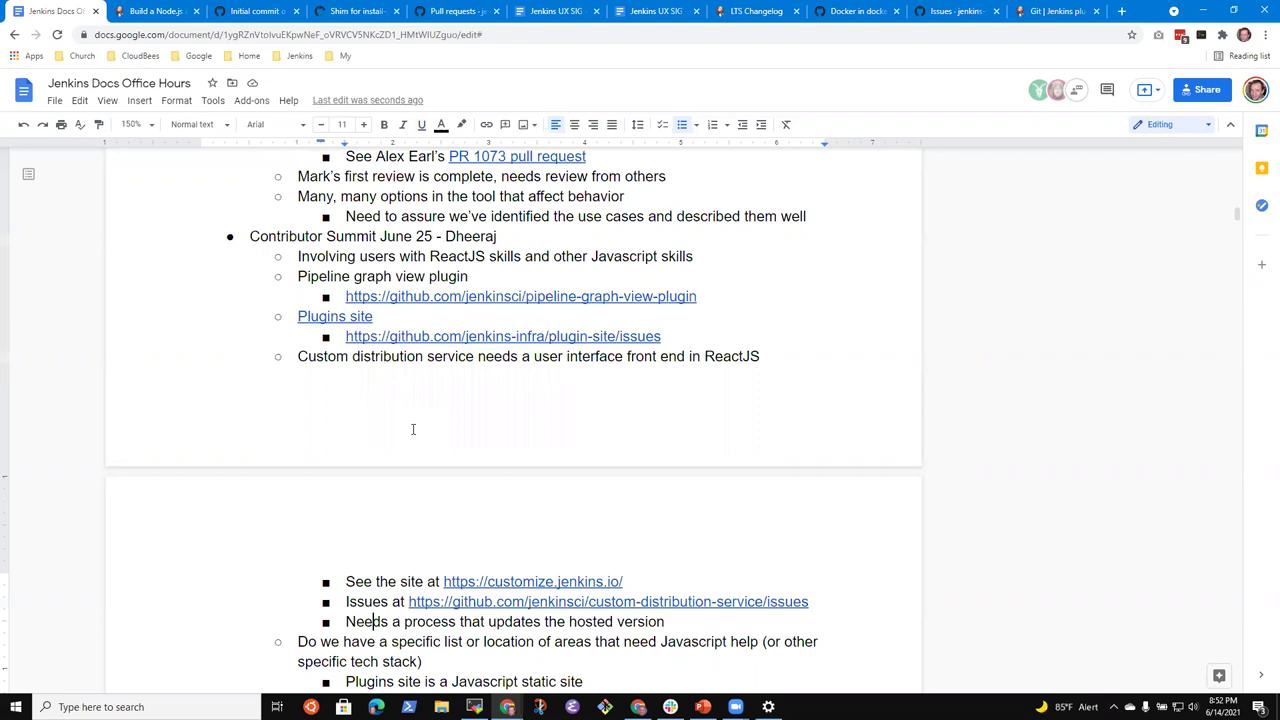
key(Down)
key(Down)
key(Down)
key(Down)
key(Down)
key(Down)
key(Down)
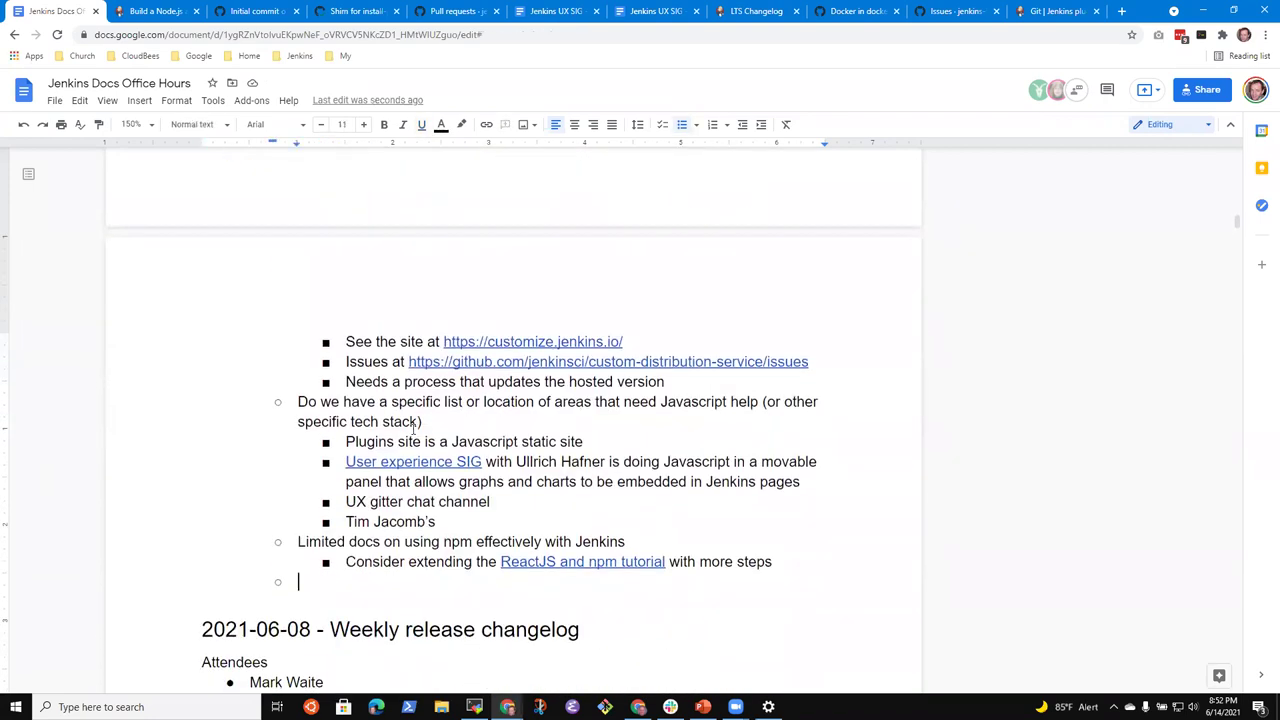
key(BackSpace)
key(BackSpace)
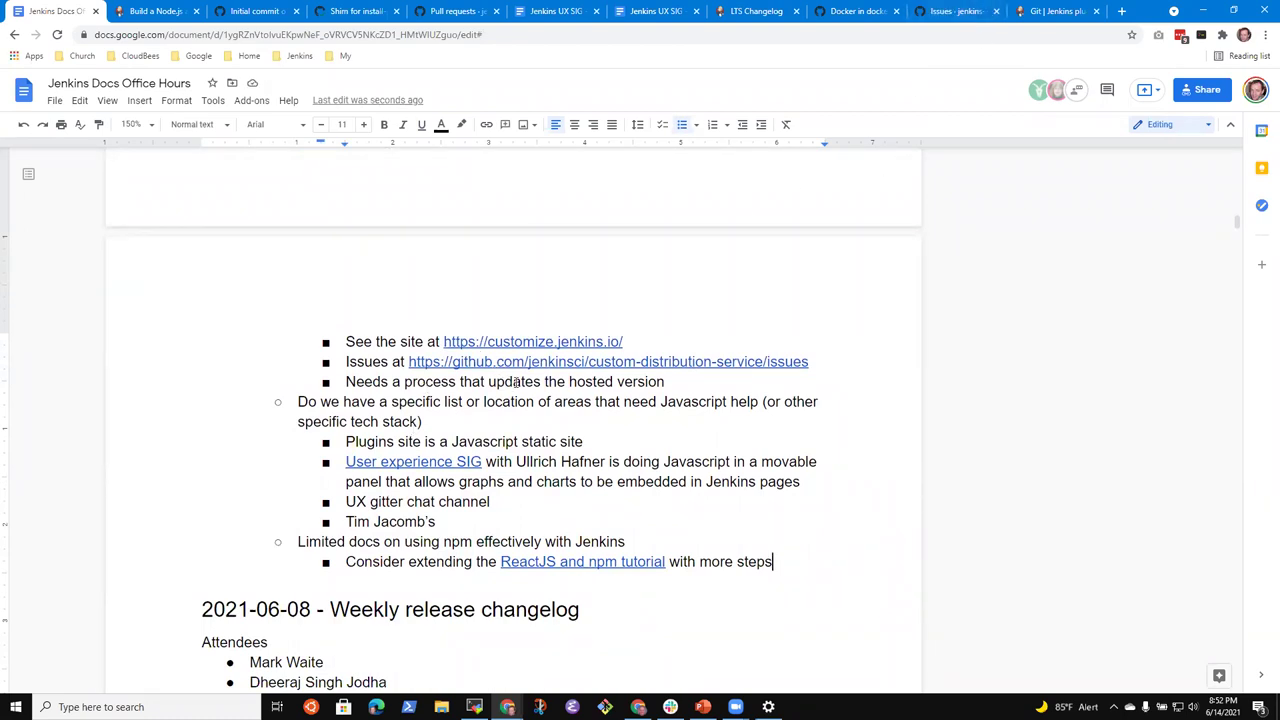
Step: Review the notes under the June 25 Contributor Summit bullet, from the ReactJS skills line to the npm documentation items
scroll(517, 385, up, 3)
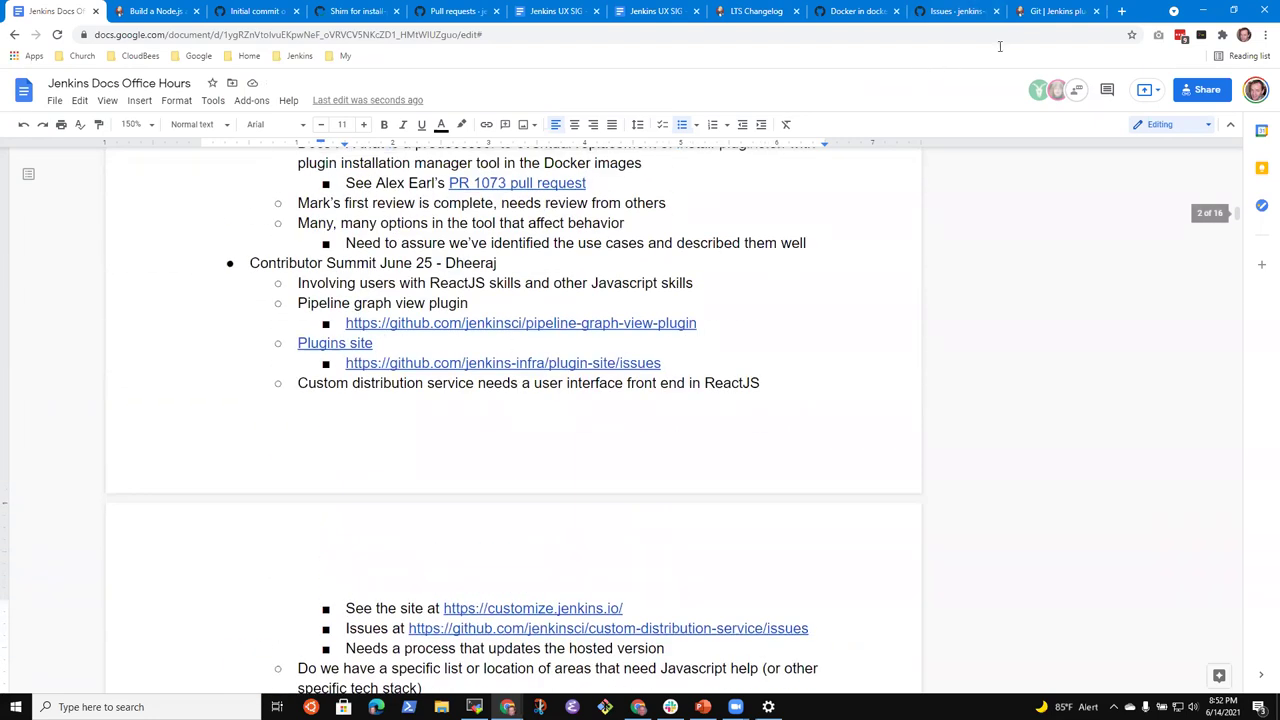
click(1062, 12)
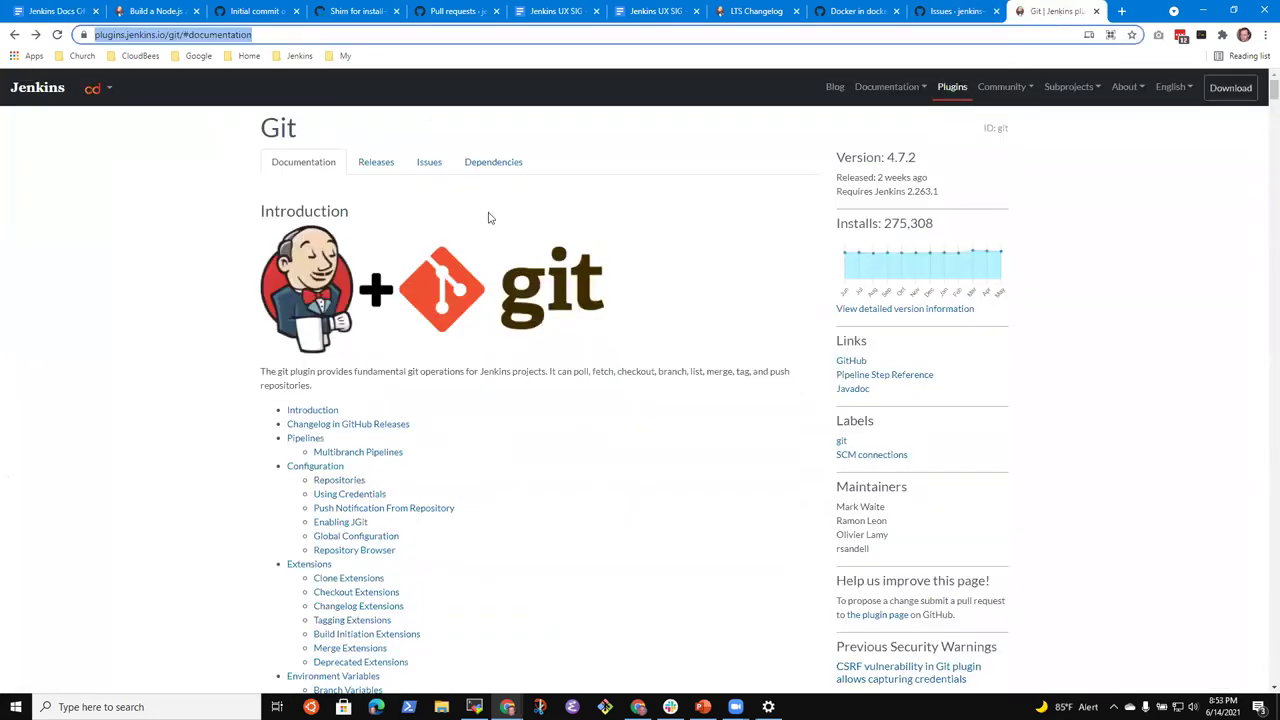
click(161, 16)
click(55, 11)
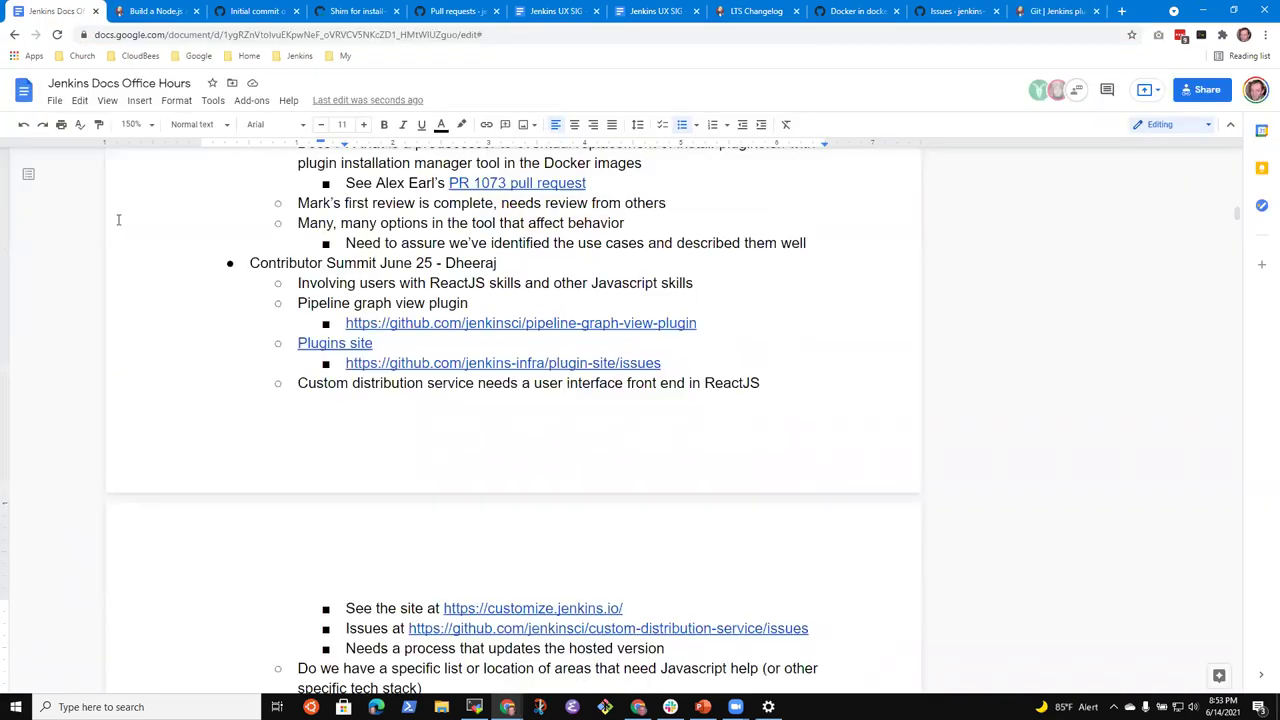
scroll(141, 209, down, 3)
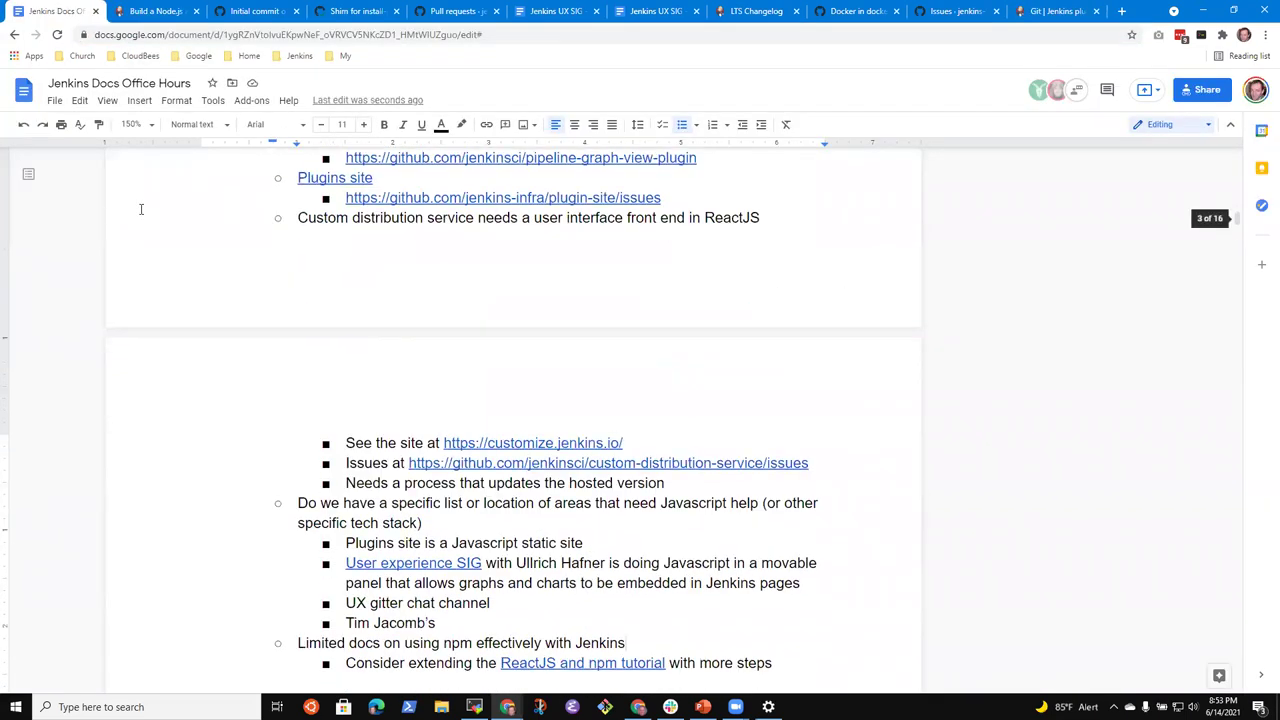
scroll(186, 211, up, 1)
scroll(186, 211, up, 2)
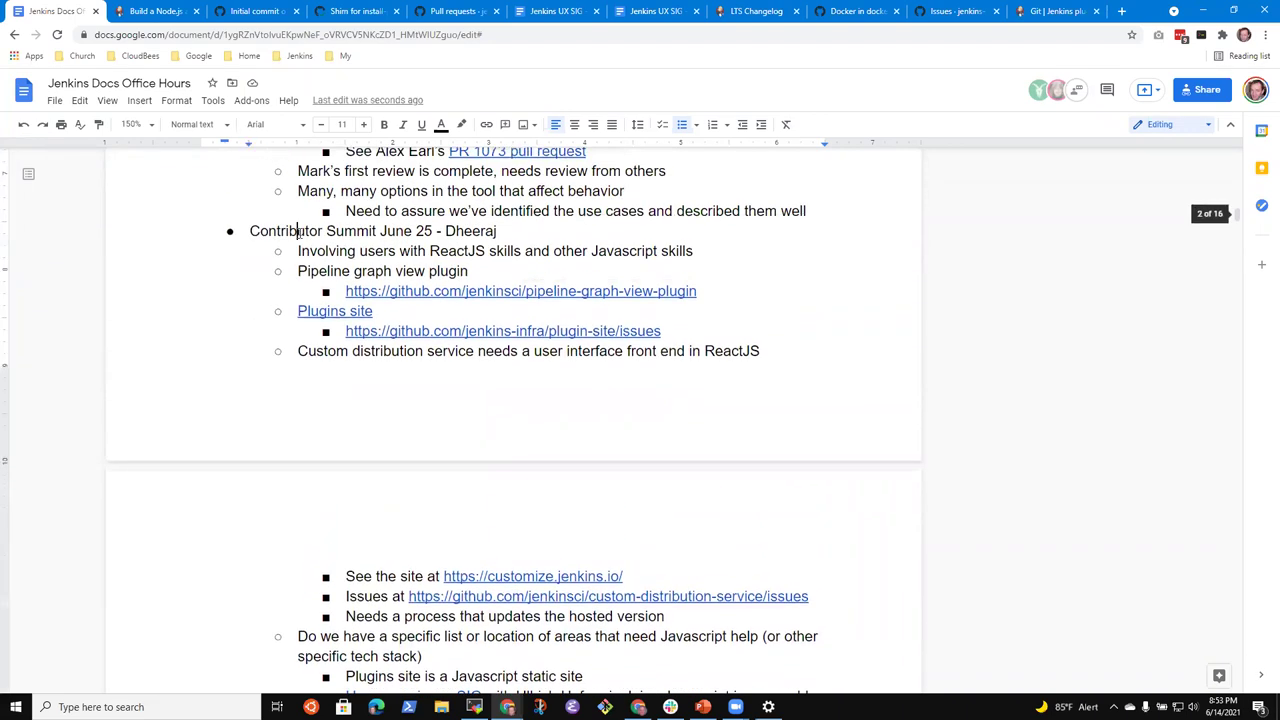
triple_click(300, 232)
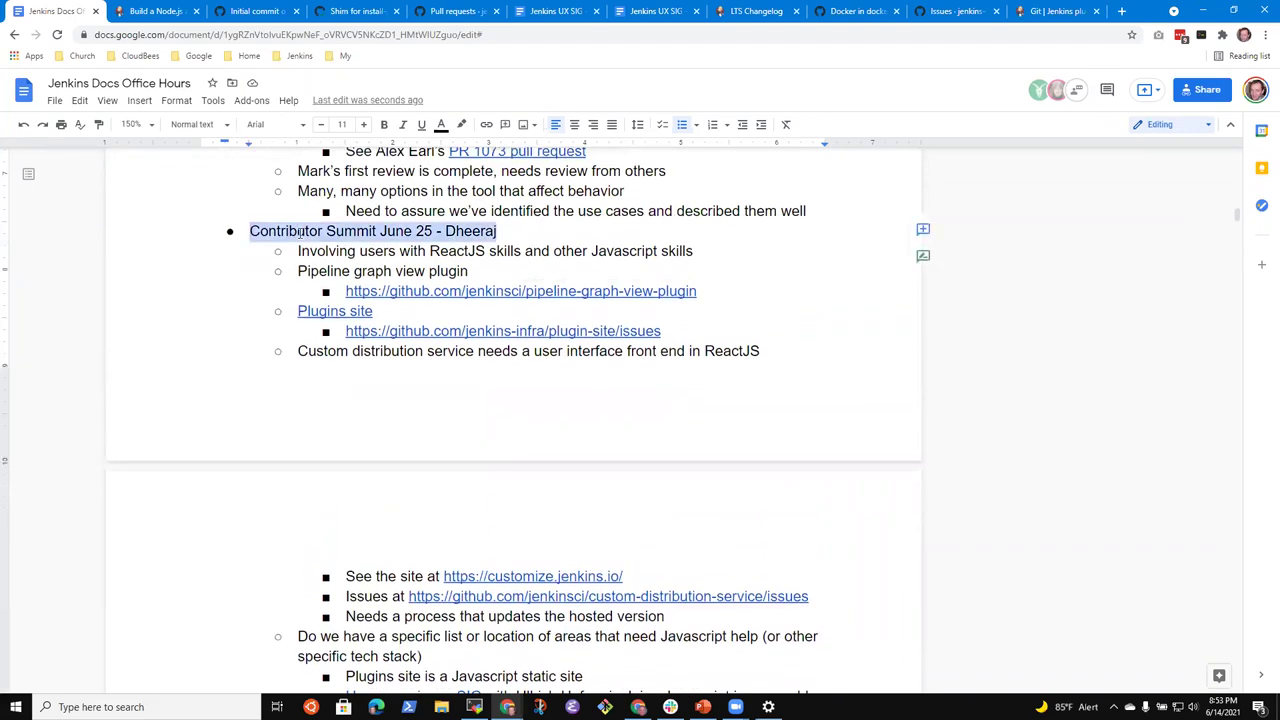
click(300, 232)
scroll(300, 232, down, 5)
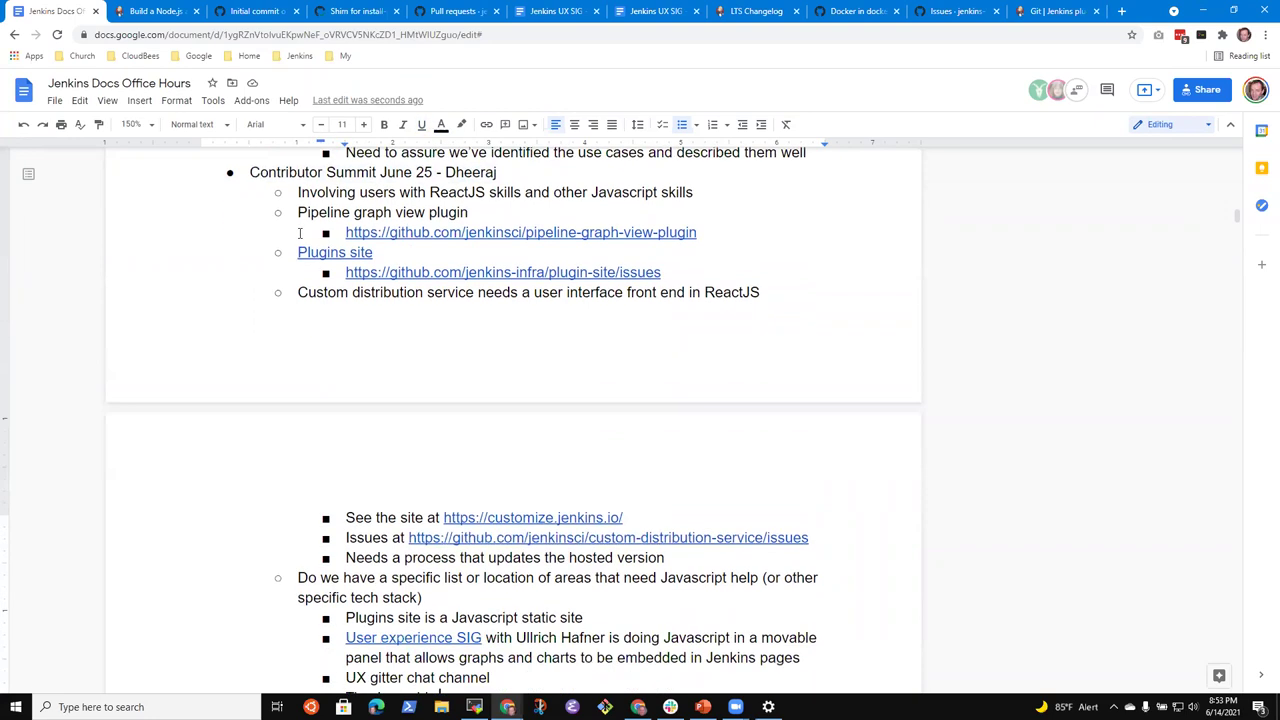
Step: Add a top-level "Contributor Summit" bullet after the npm tutorial line, with the sub-bullet "How do we promote it?"
key(Up)
key(Up)
key(Up)
key(Down)
key(End)
key(Return)
key(shift+Tab)
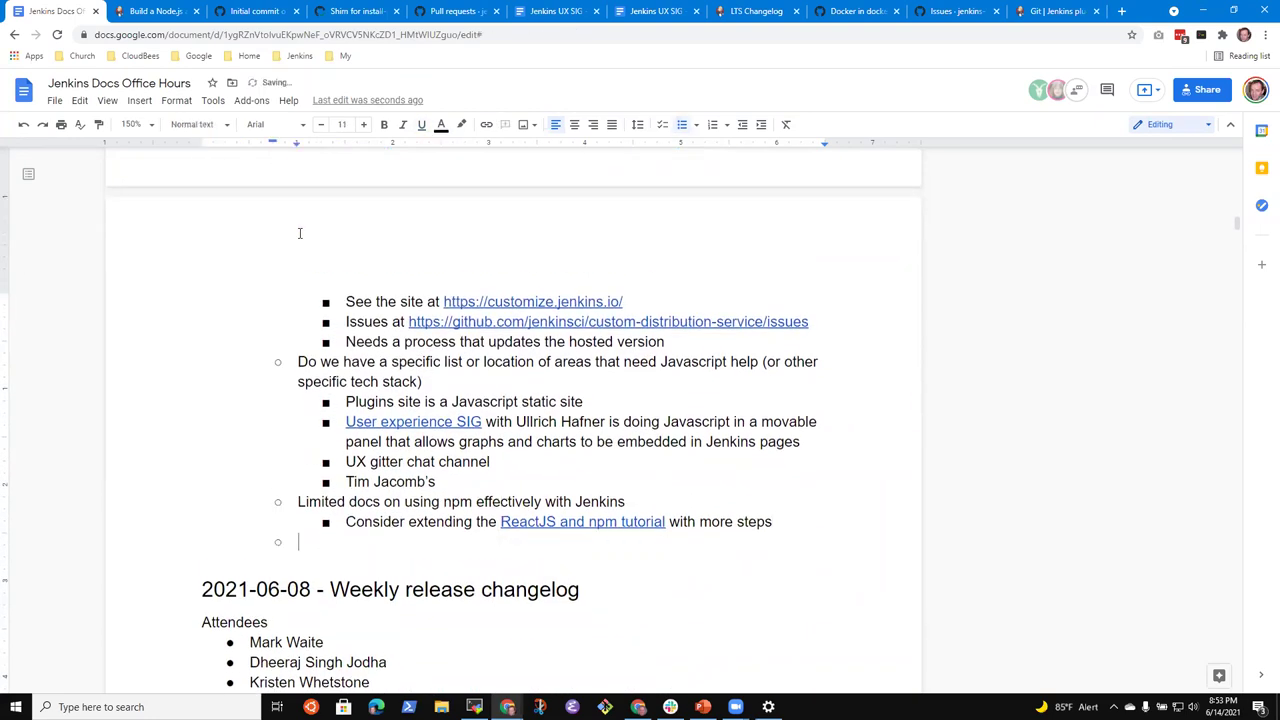
text(Contributor Summit)
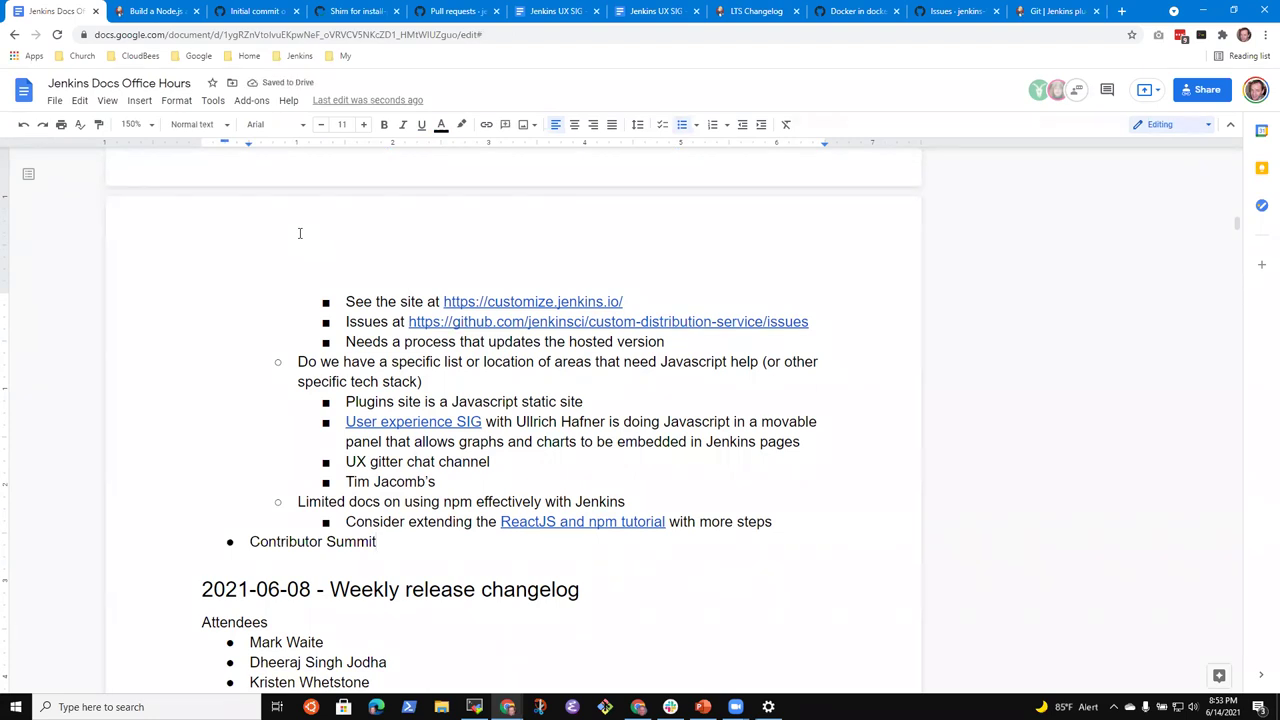
key(Return)
key(Tab)
text(How do we promote it?)
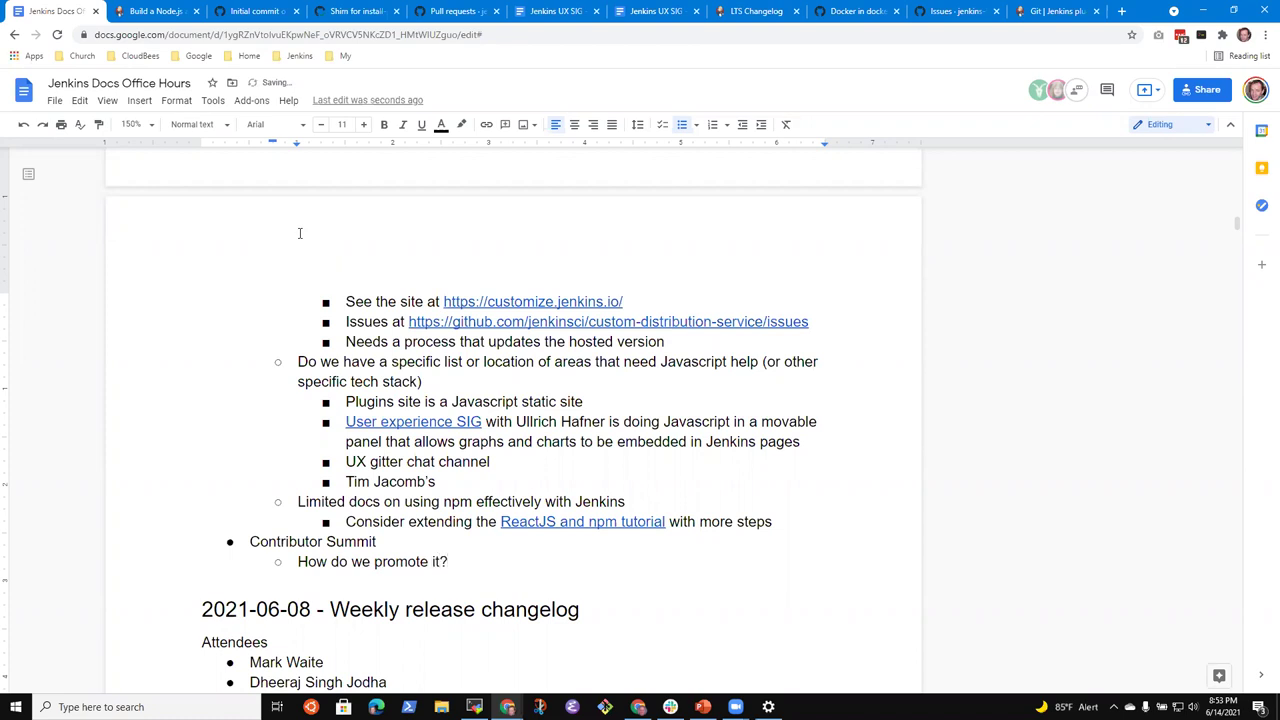
Step: Nest under the promotion question: "Promotion will happen through blog posts, LinkedIn posts, Tweets, and other social media posts this week"
key(Return)
key(Tab)
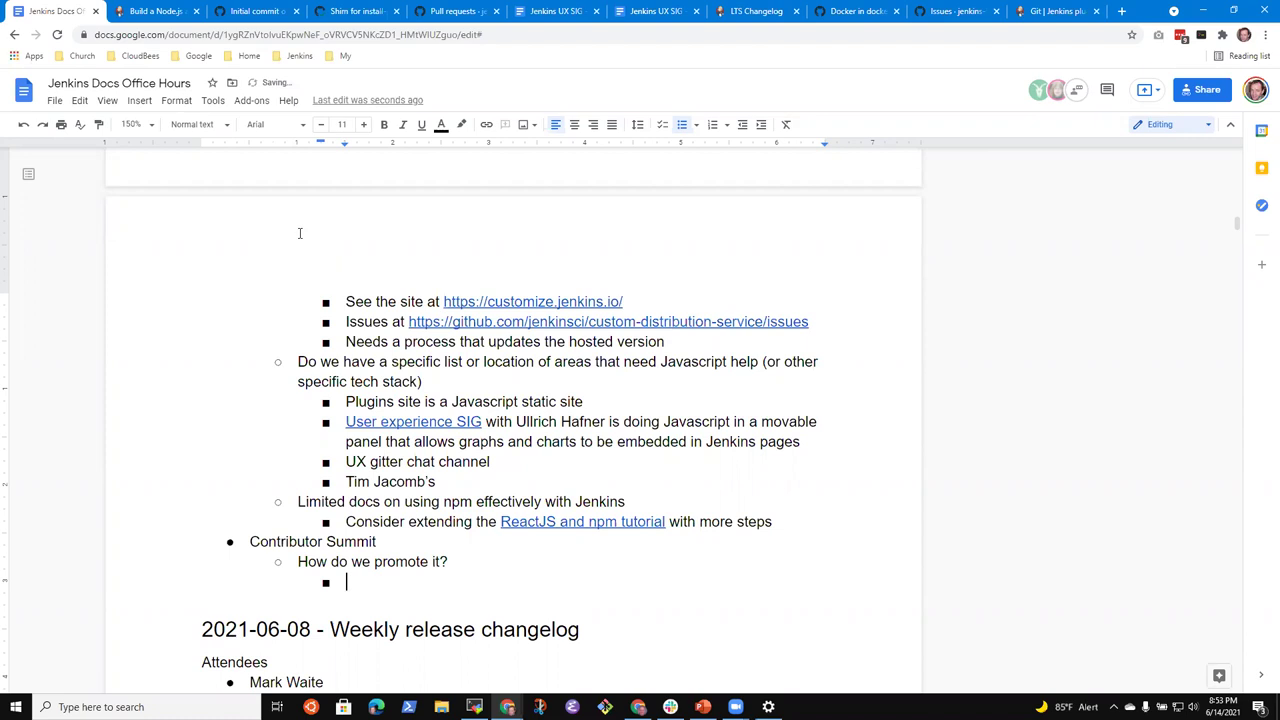
text(Promotion will)
key(BackSpace)
key(BackSpace)
key(BackSpace)
key(BackSpace)
text(willh)
key(BackSpace)
key(BackSpace)
text(happen)
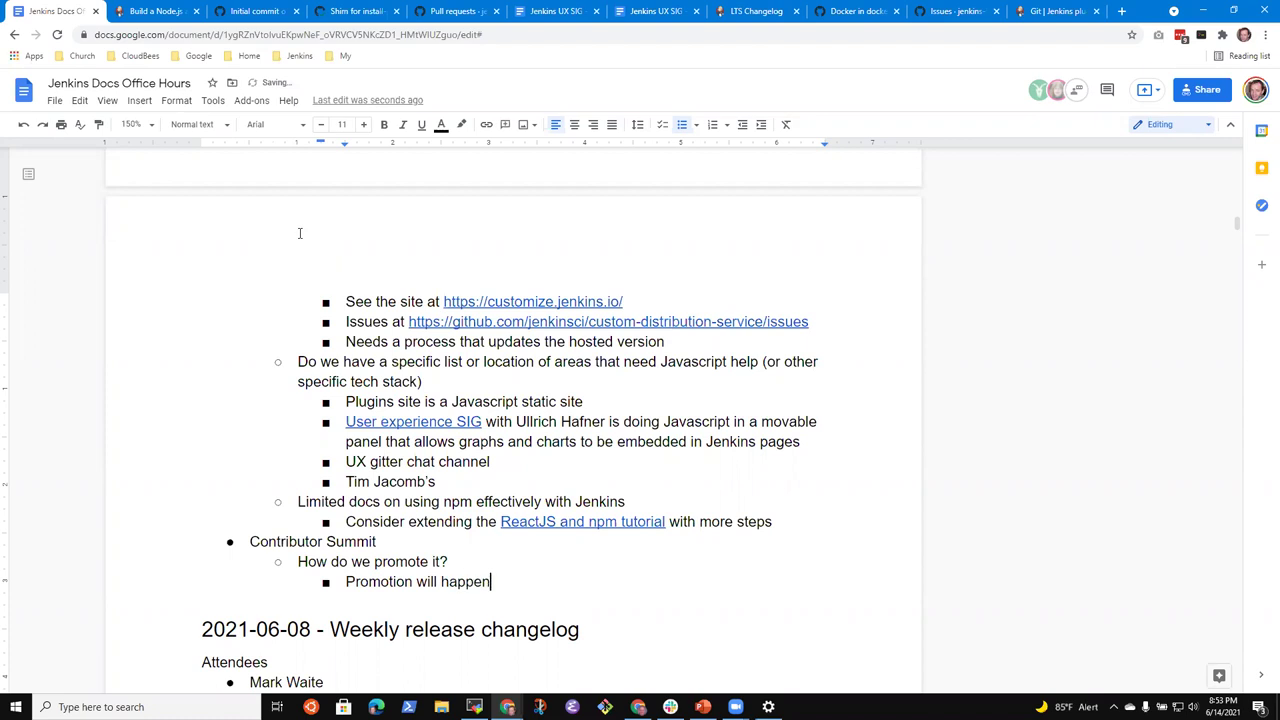
text( through blog posts, LinkedIn )
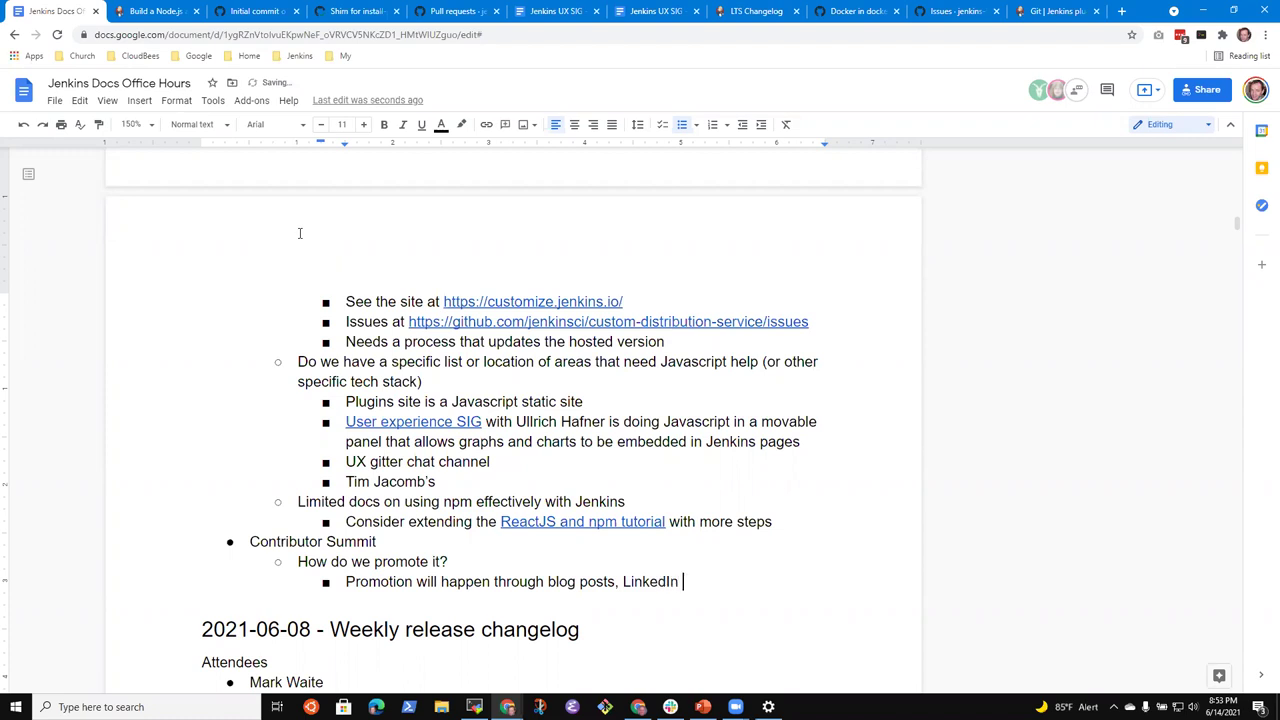
text(posts, Tweets, and )
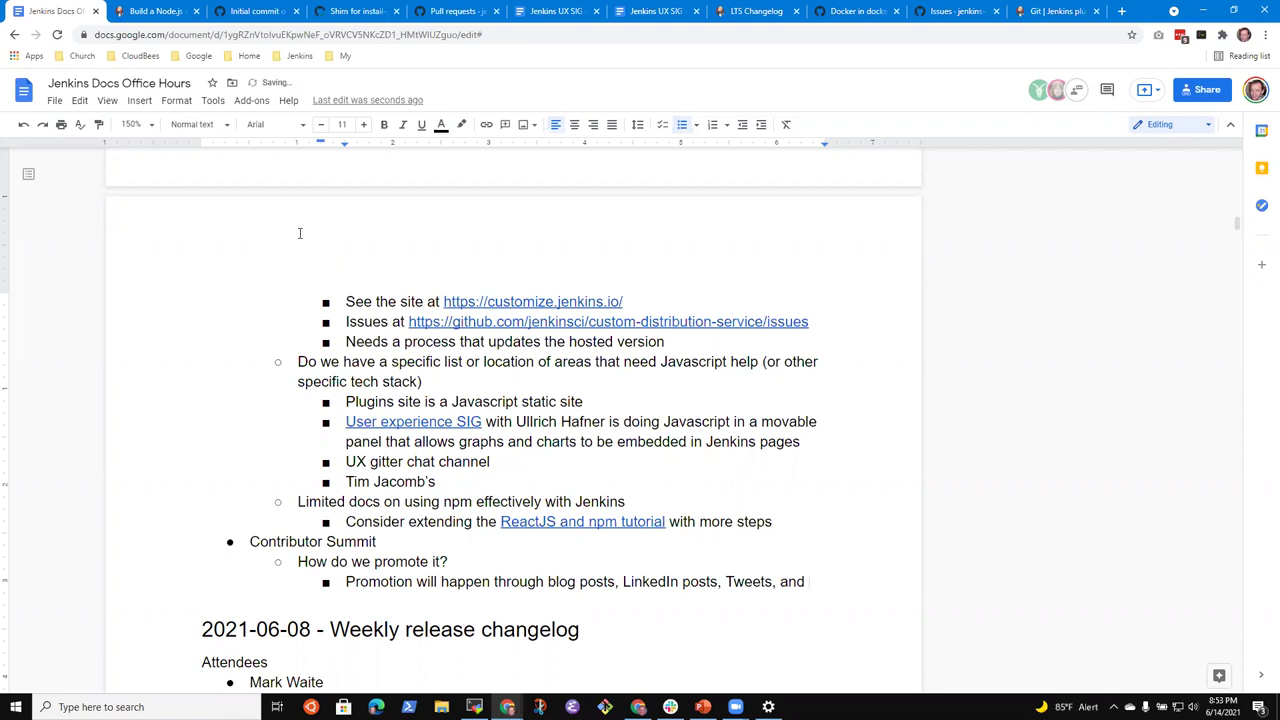
text(other social media posts this week)
Step: Add a bullet below the promotion answer reading "Registration invite is in the original blog post"
key(Return)
text(Registration invite is in the original bol)
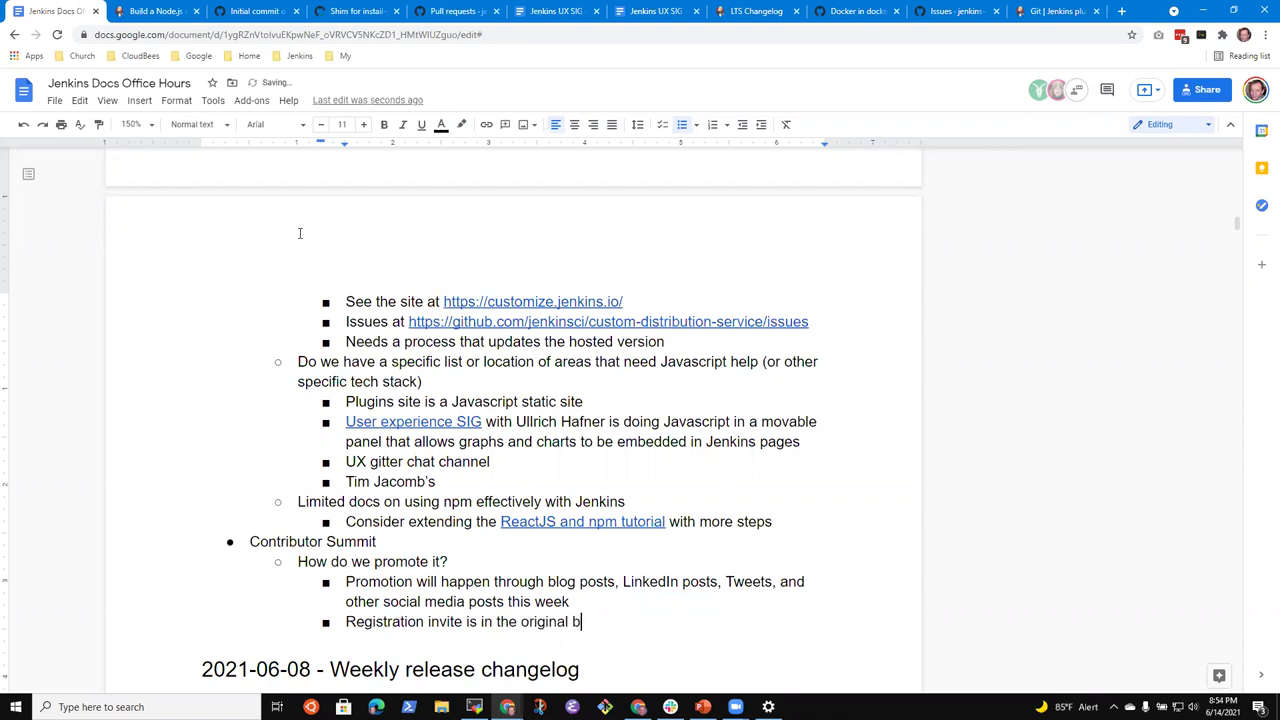
key(BackSpace)
text(log post)
Step: Open the Jenkins site's blog in the Git plugin's browser tab and look through the recent posts for the Contributor Summit announcement
click(1055, 11)
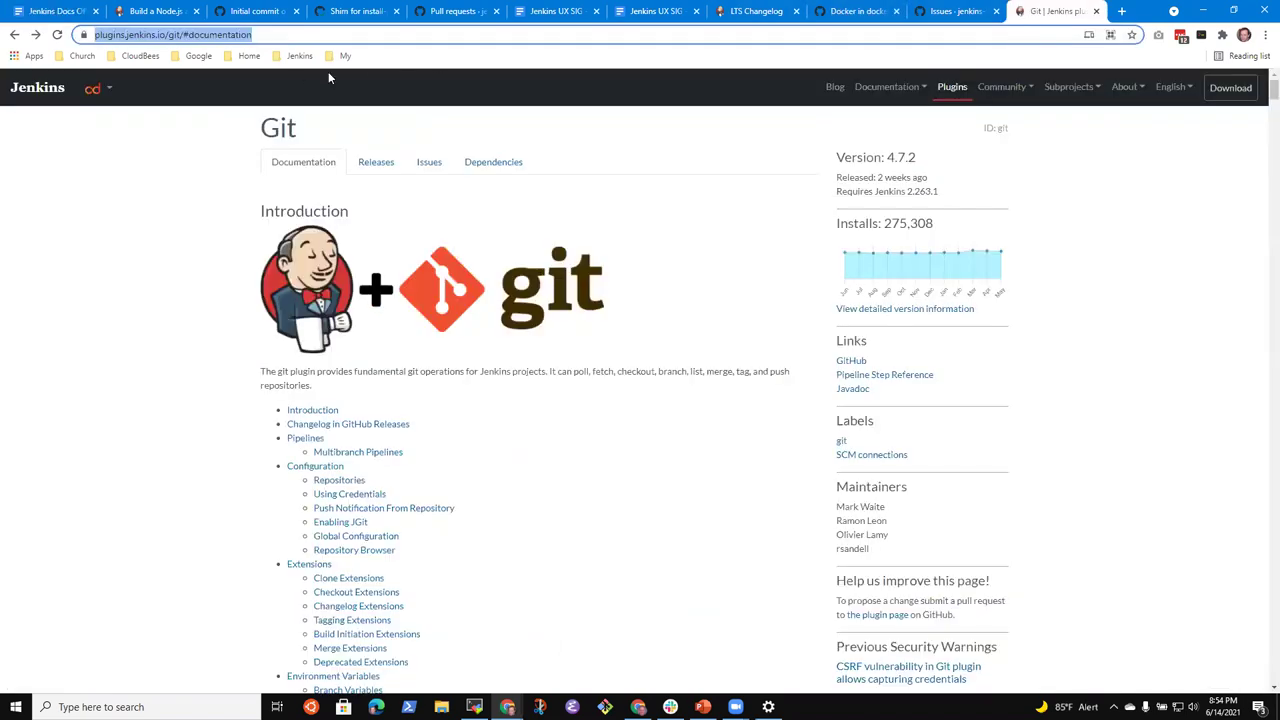
click(306, 62)
click(300, 218)
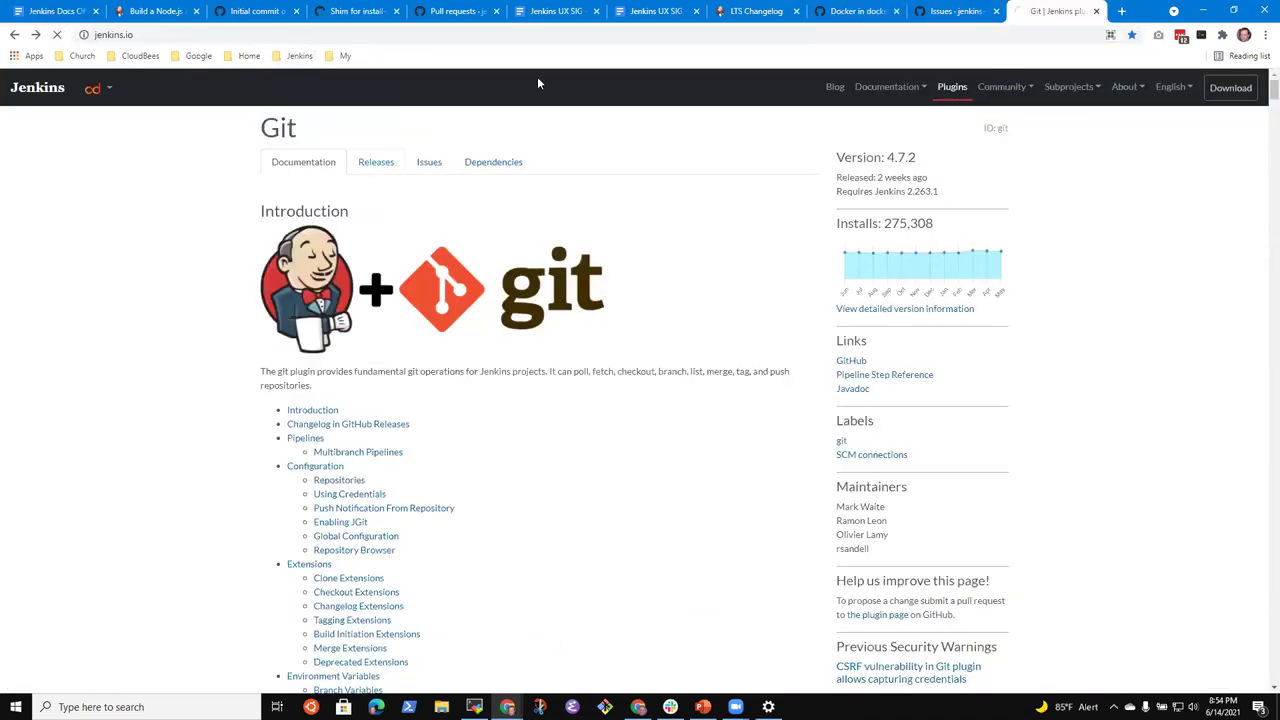
click(681, 88)
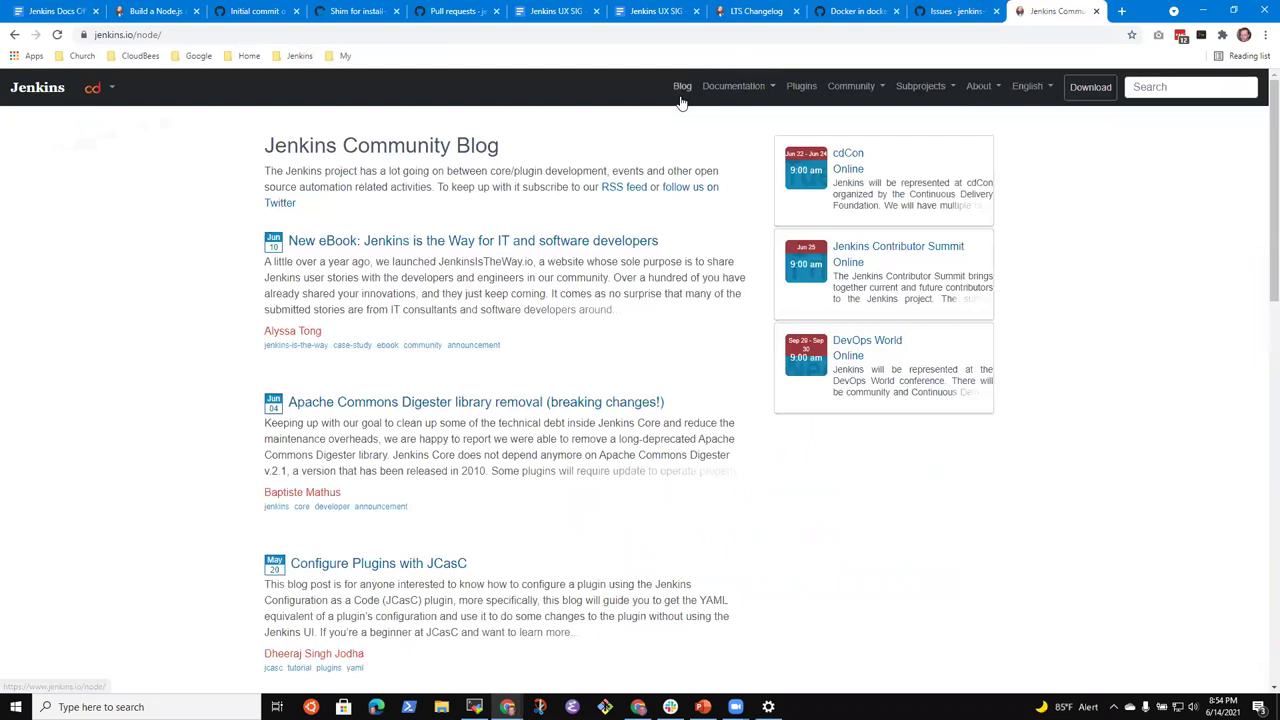
scroll(365, 390, down, 1)
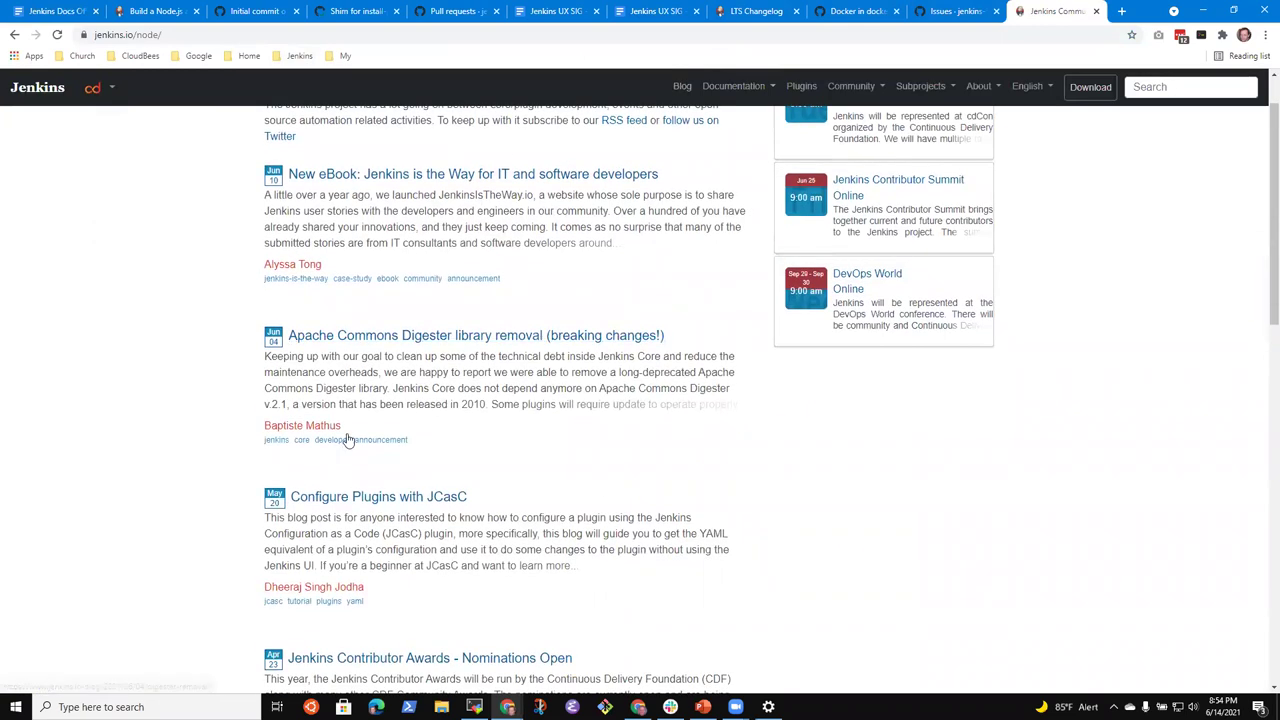
scroll(340, 482, down, 3)
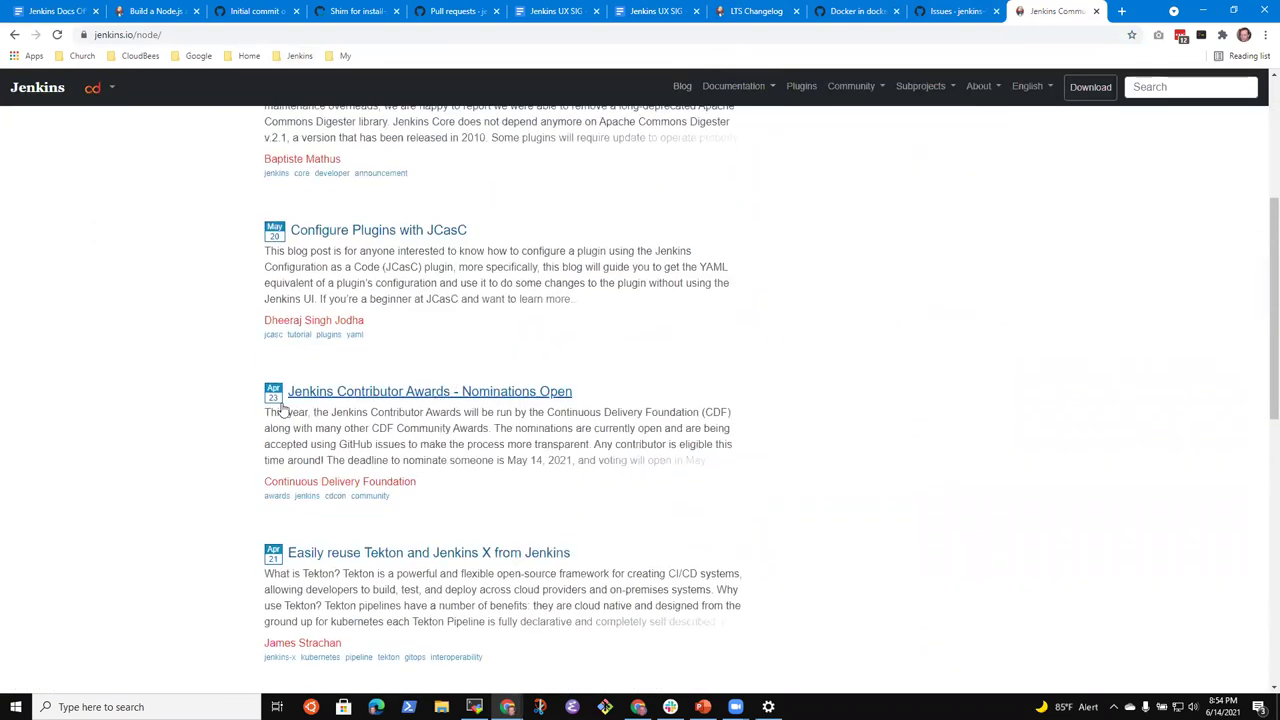
scroll(205, 428, down, 6)
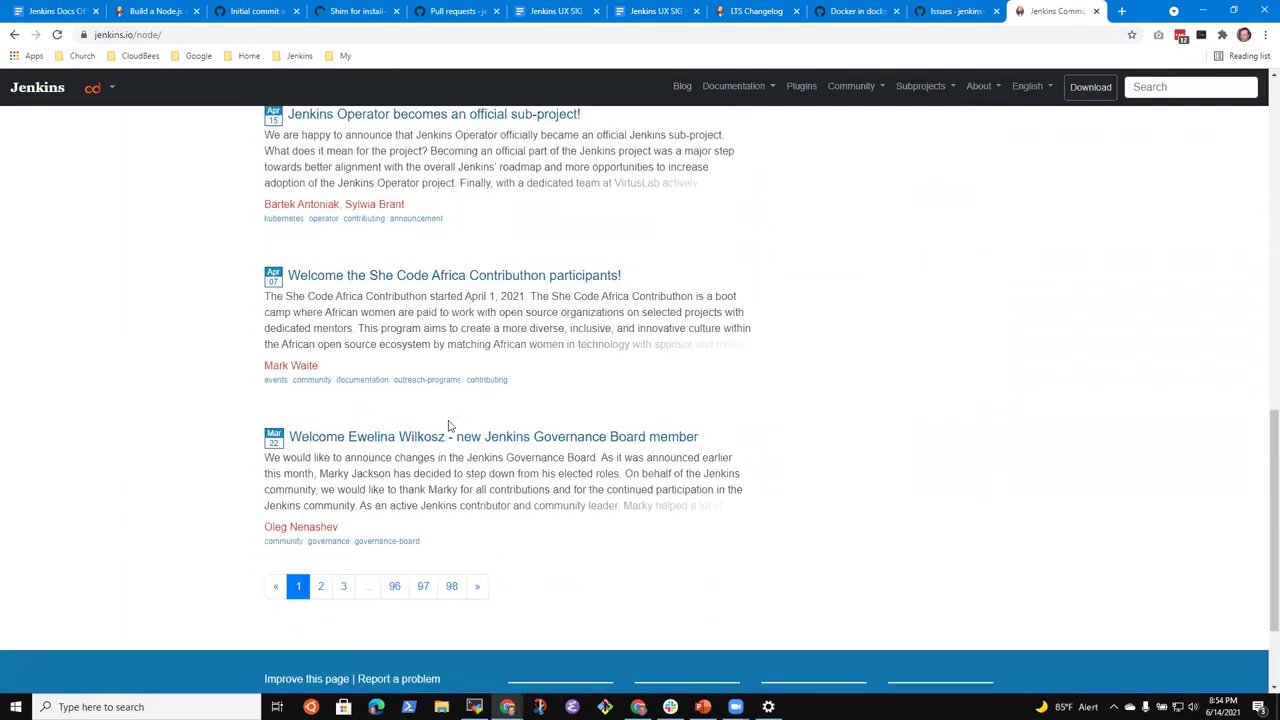
scroll(383, 447, up, 6)
scroll(394, 463, down, 5)
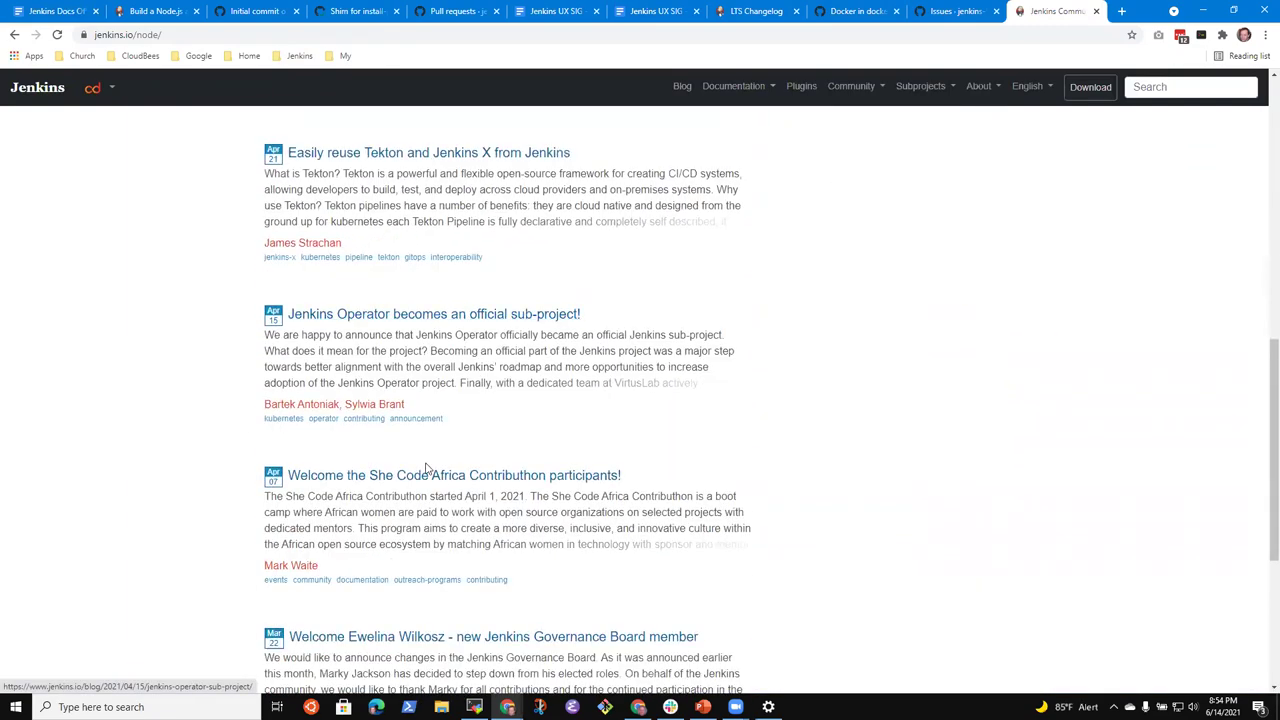
scroll(377, 535, down, 3)
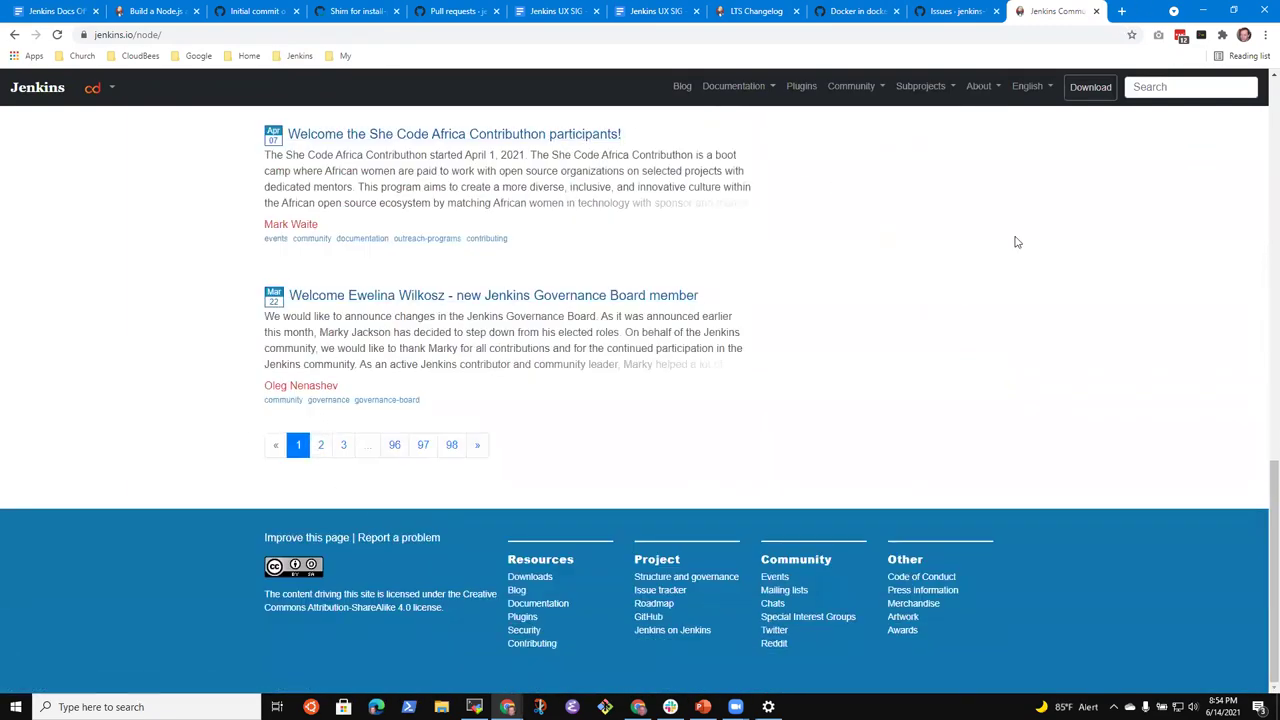
Step: Search the Jenkins site for "Contributor summit" and check the page that opens
click(1152, 86)
text(Contributor summit)
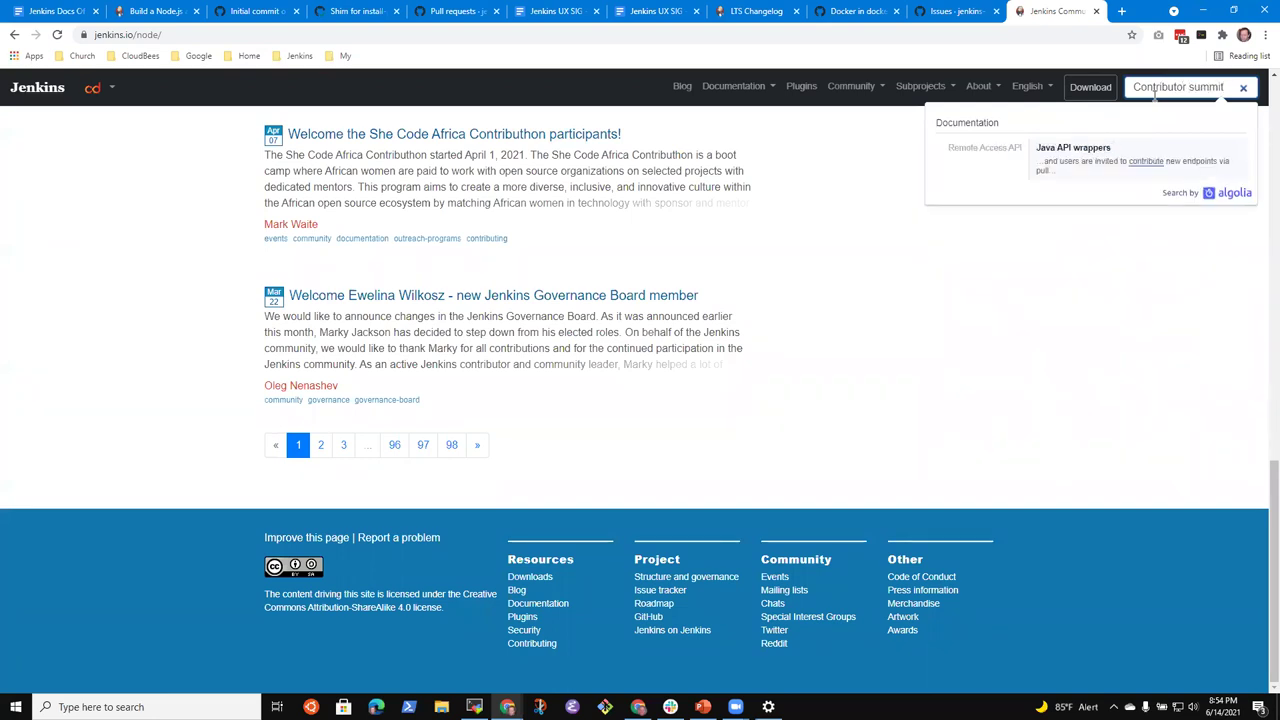
key(Return)
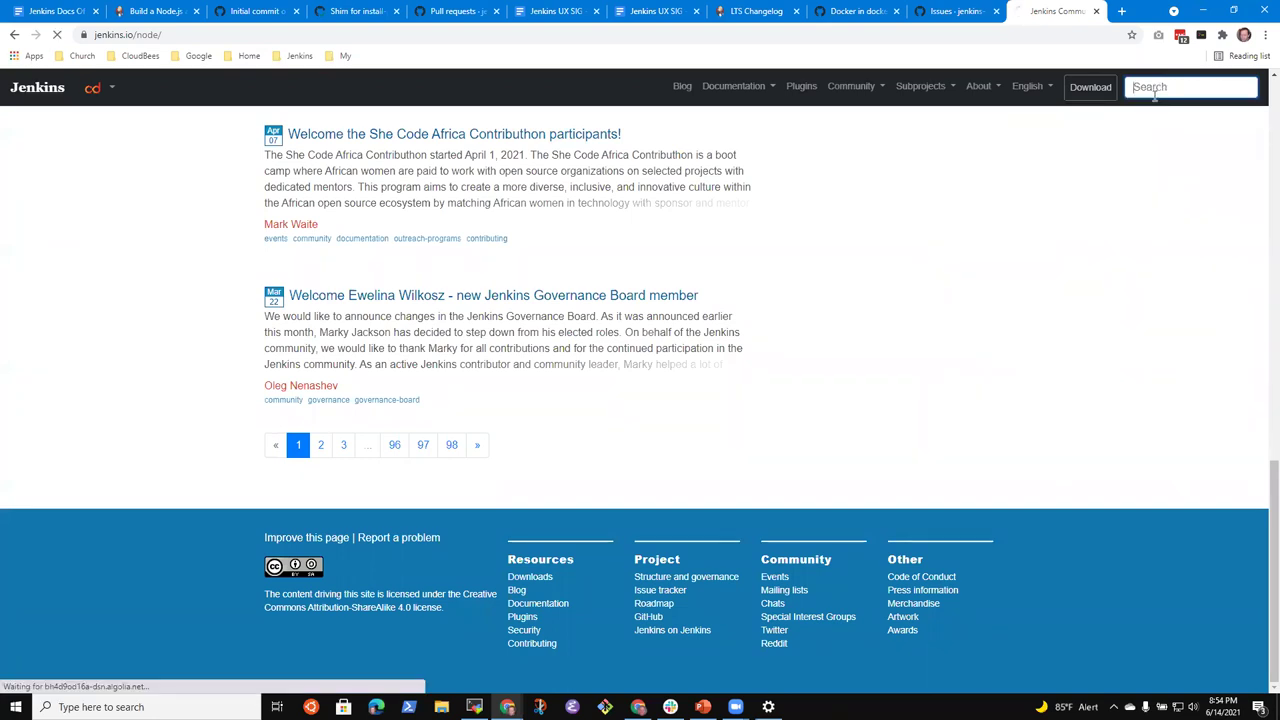
scroll(565, 457, up, 5)
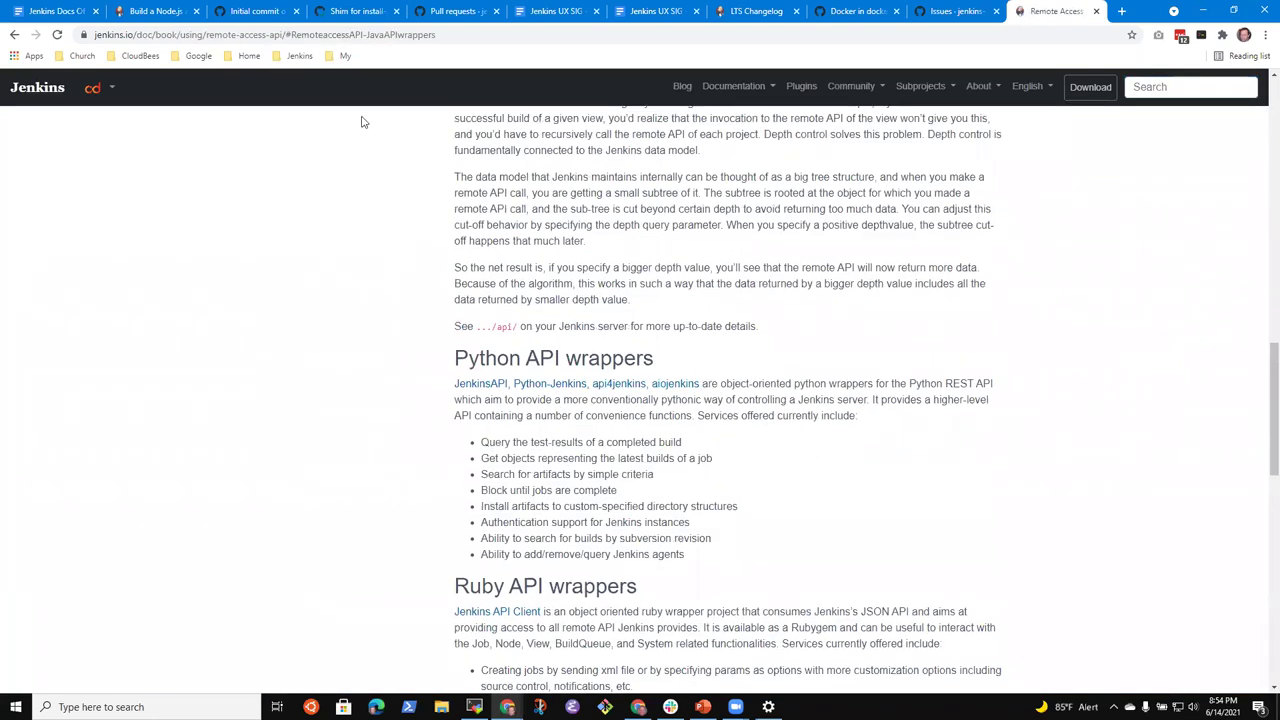
Step: Search Google for "jenkins contributor summit"
click(222, 35)
text(Jenk)
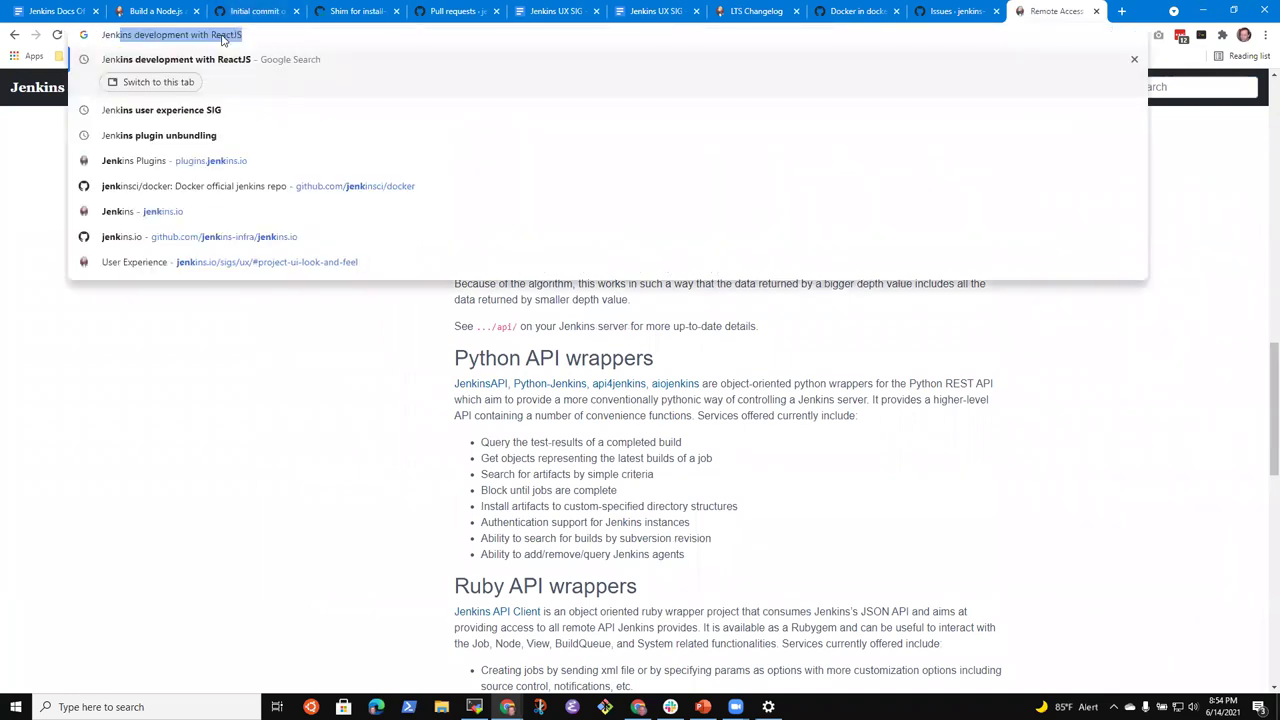
text(ins contributor summit)
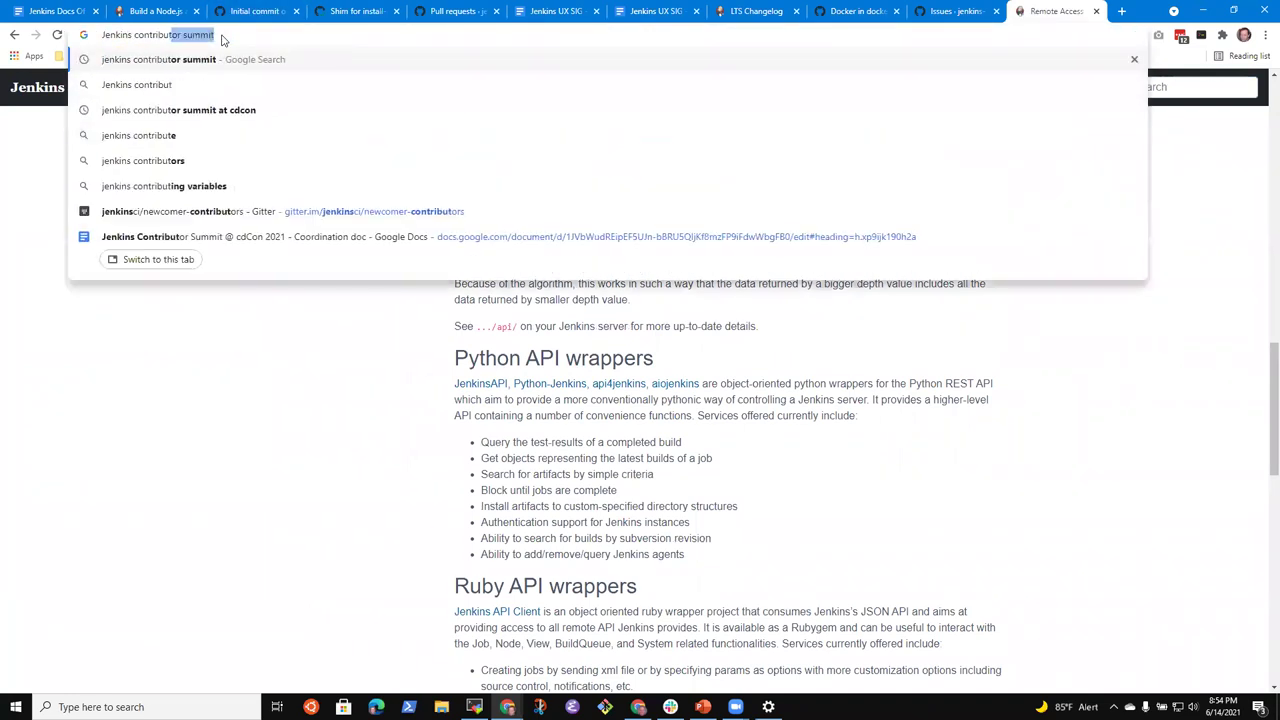
key(Return)
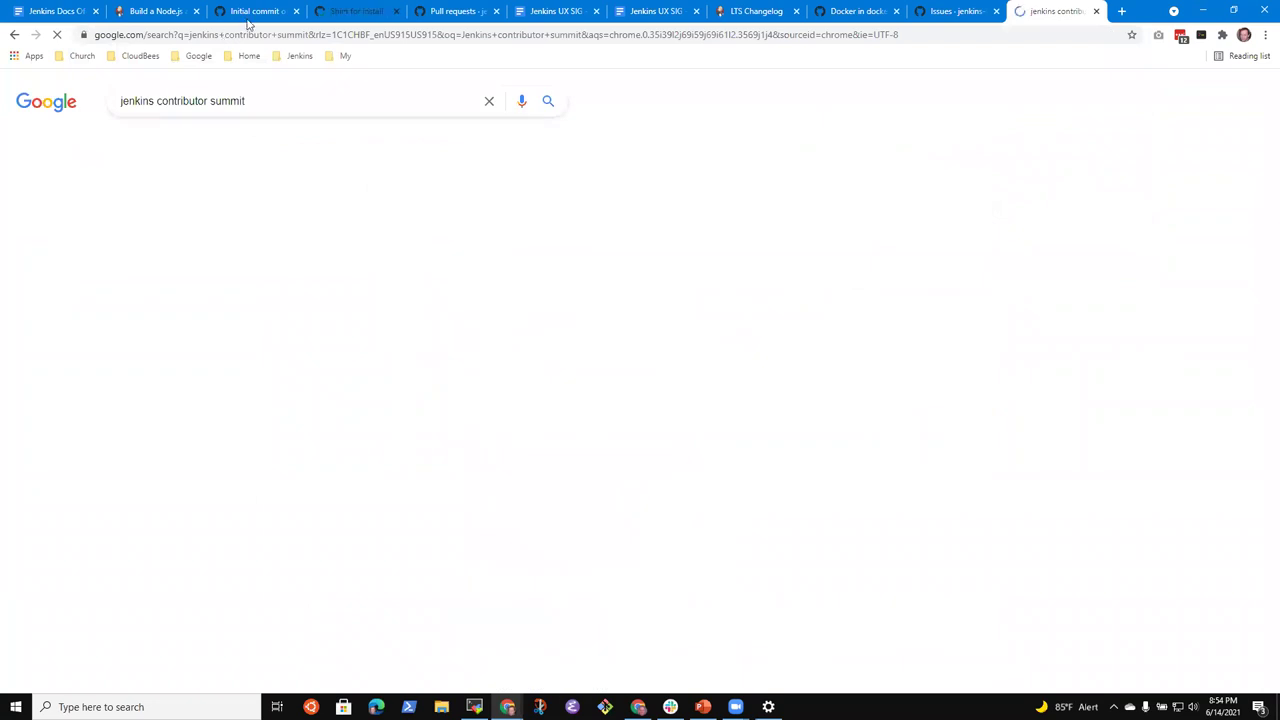
Step: Open the Jenkins Contributor Summit page from the Google results and copy its address
click(183, 215)
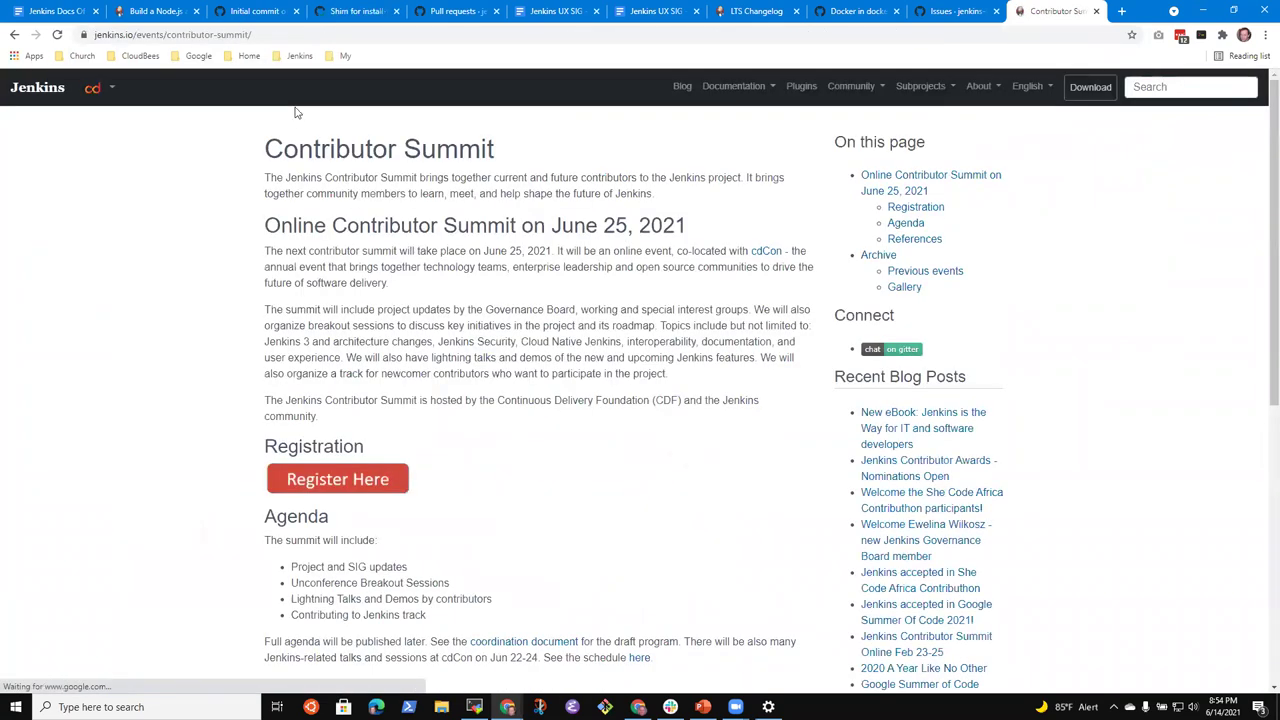
click(245, 35)
key(ctrl+c)
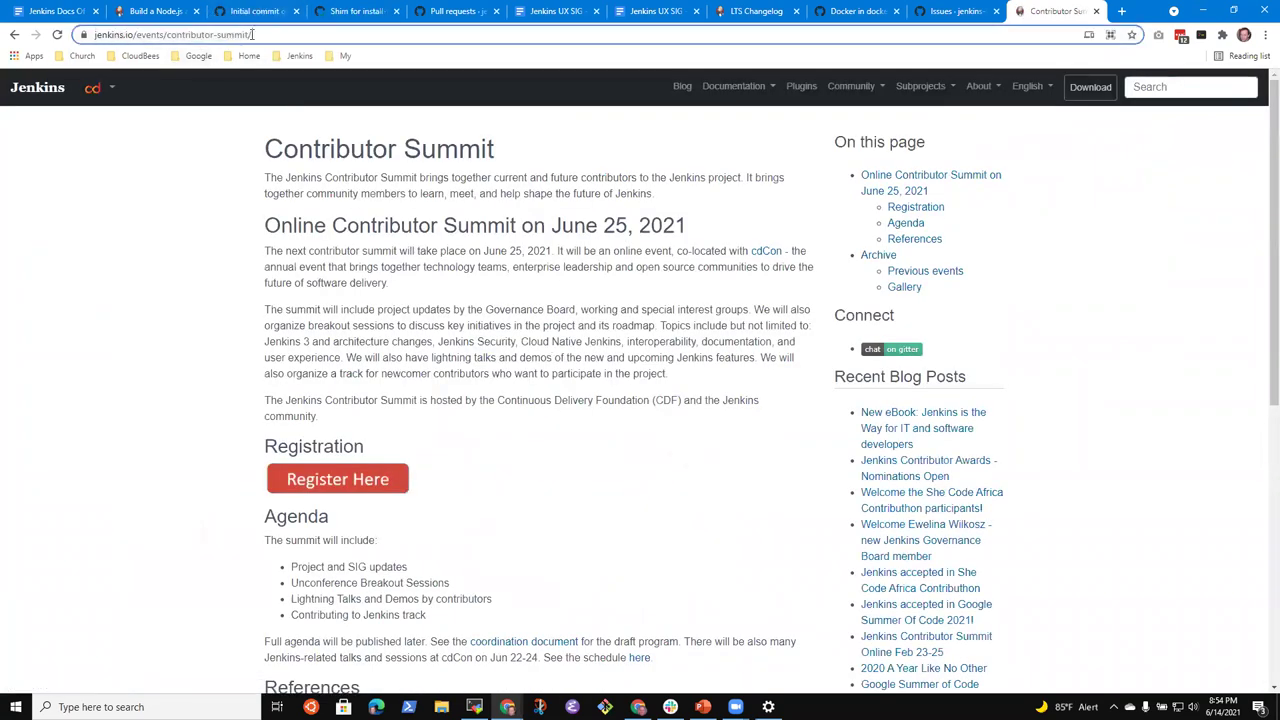
Step: In the Jenkins Docs Office Hours notes, replace "blog post" with "page" in the registration bullet and link "original page" to the copied address
click(50, 11)
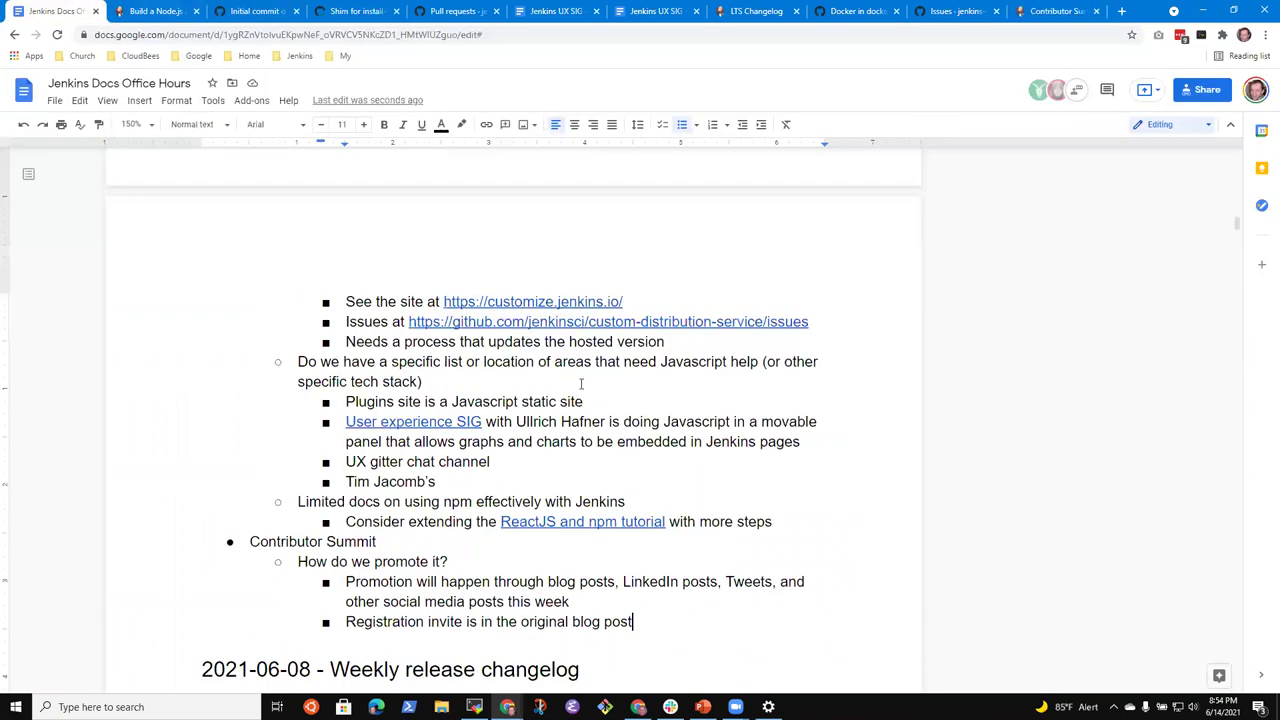
scroll(580, 384, down, 1)
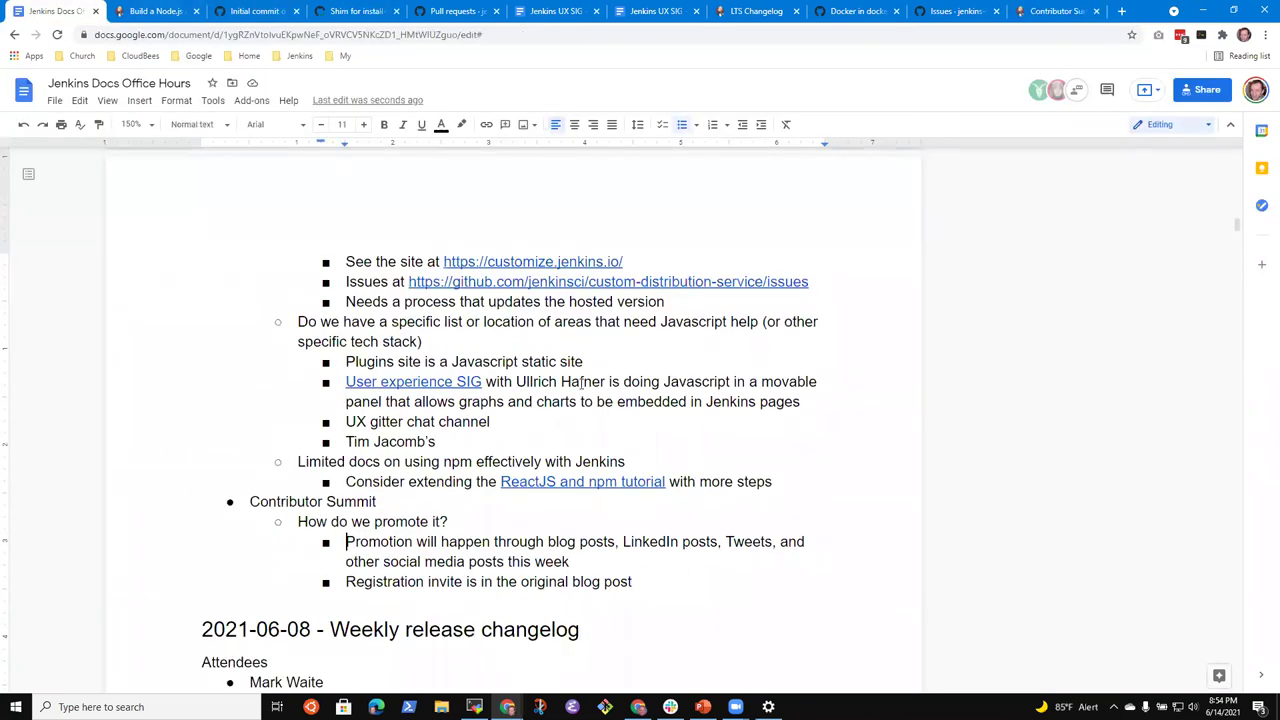
key(Return)
key(Up)
key(Delete)
key(Down)
key(End)
key(ctrl+shift+Left)
key(ctrl+shift+Left)
text(page)
key(ctrl+shift+Left)
key(ctrl+shift+Left)
key(ctrl+k)
key(ctrl+v)
key(Return)
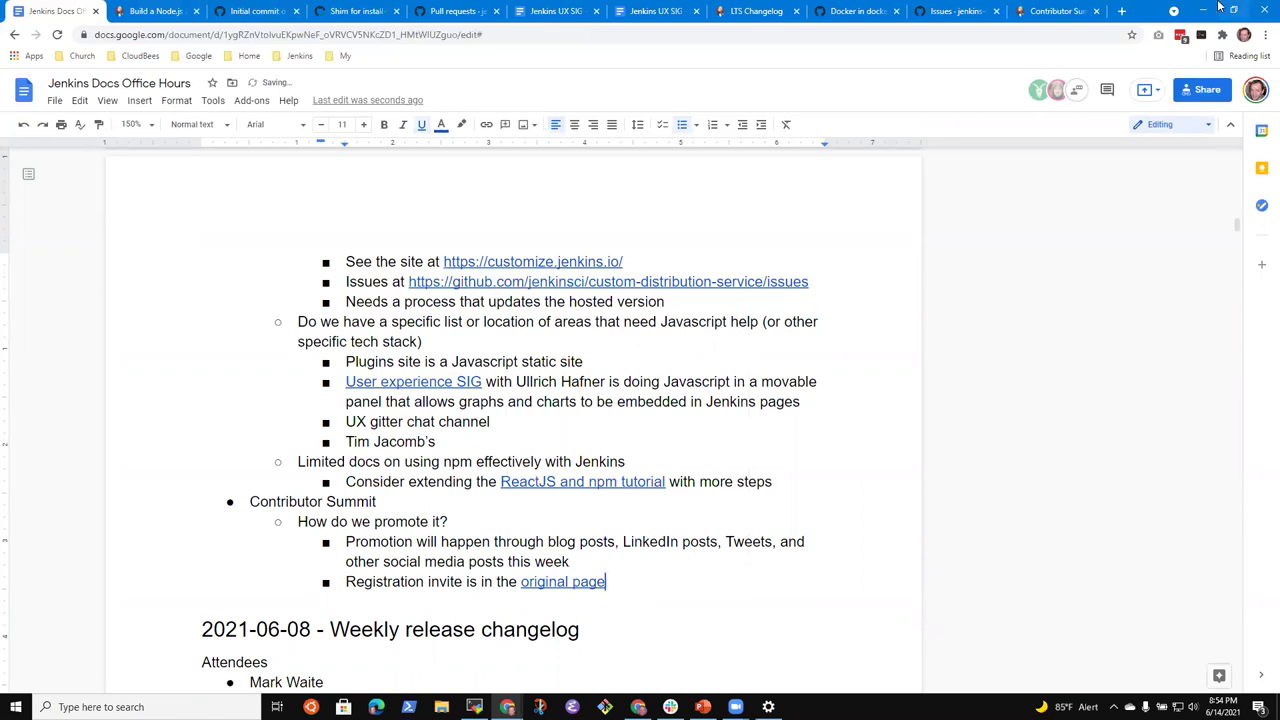
Step: Check the Contributor Summit page again and add a bullet to the notes reading "Calendar time is difficult - Friday evening for Europe"
key(ctrl+9)
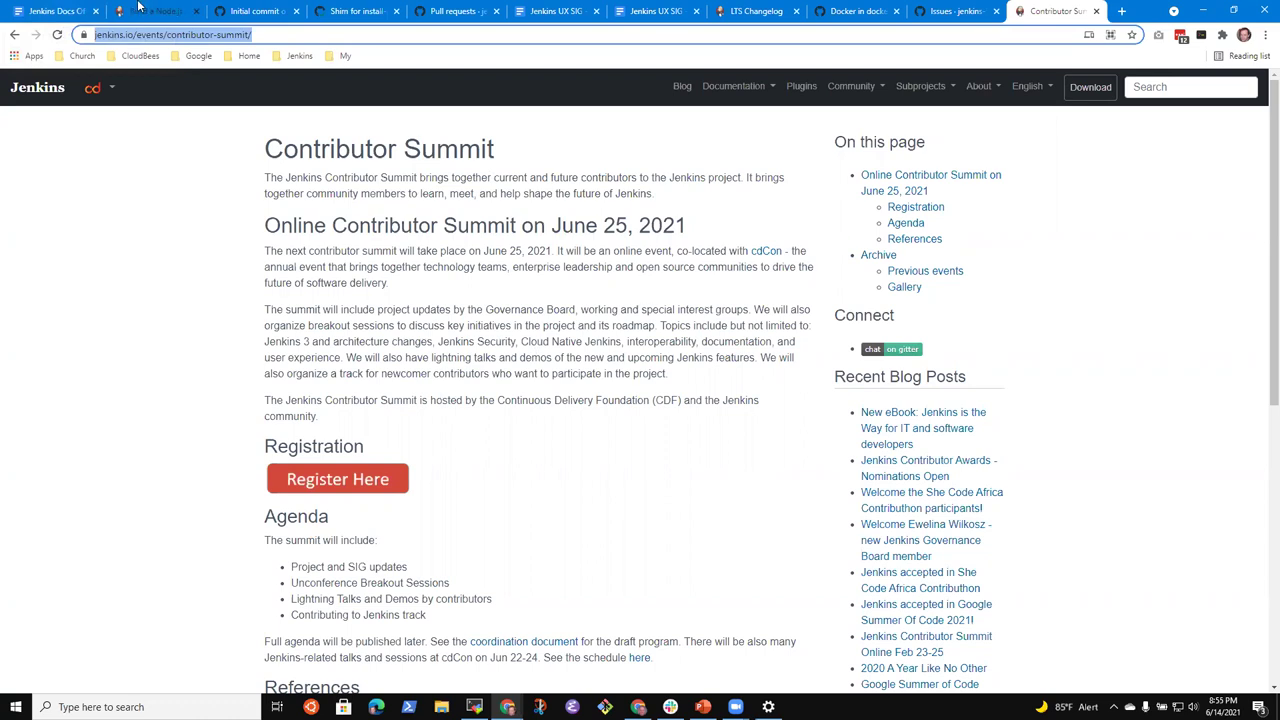
click(62, 11)
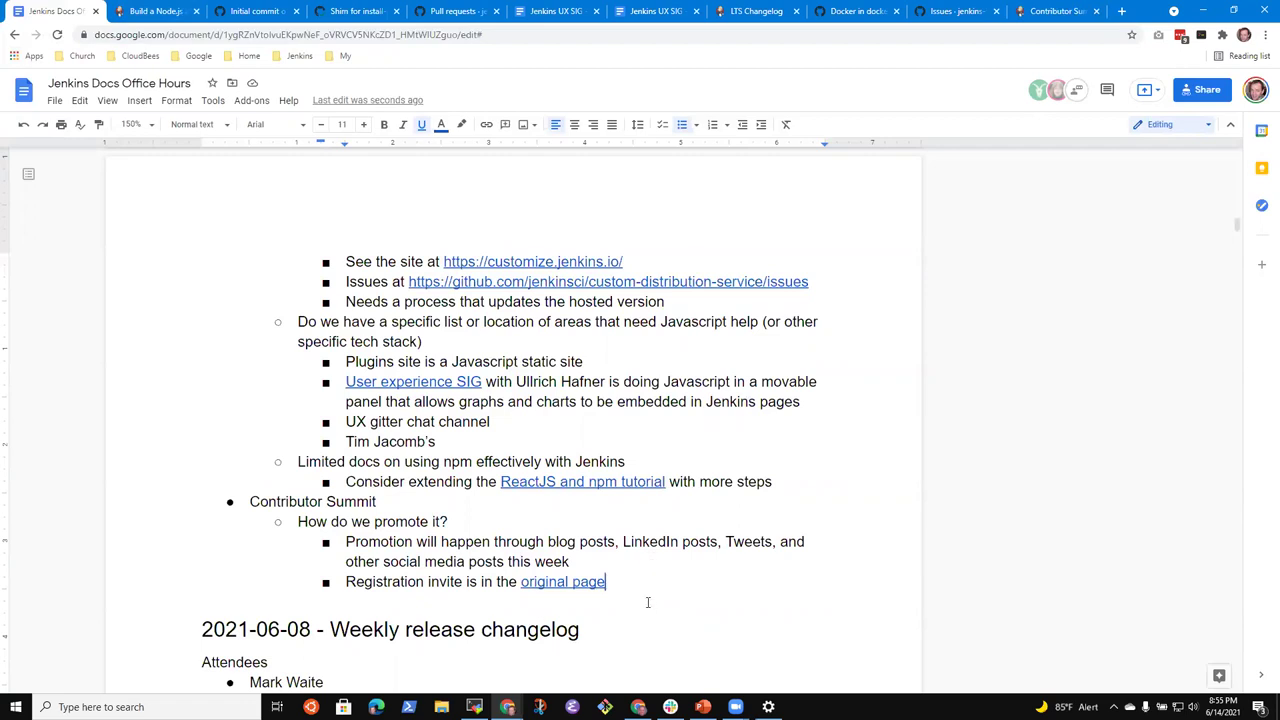
key(Return)
text(C)
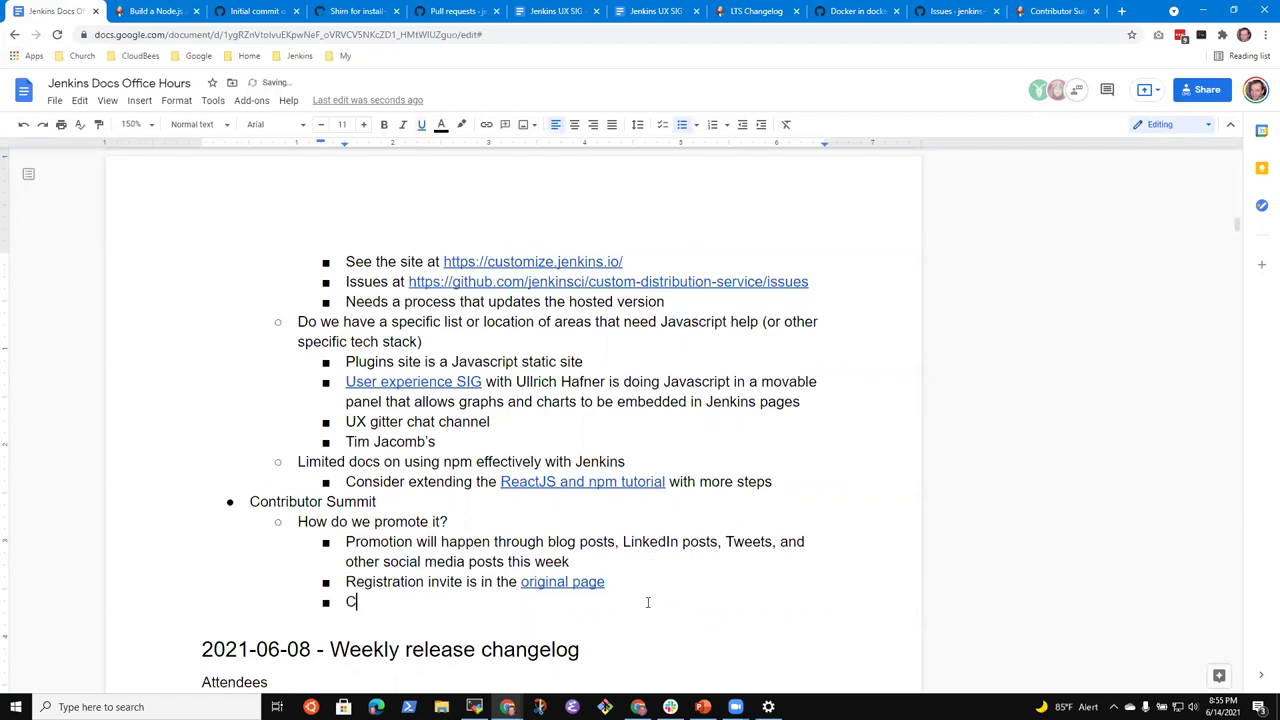
text(alendar time is )
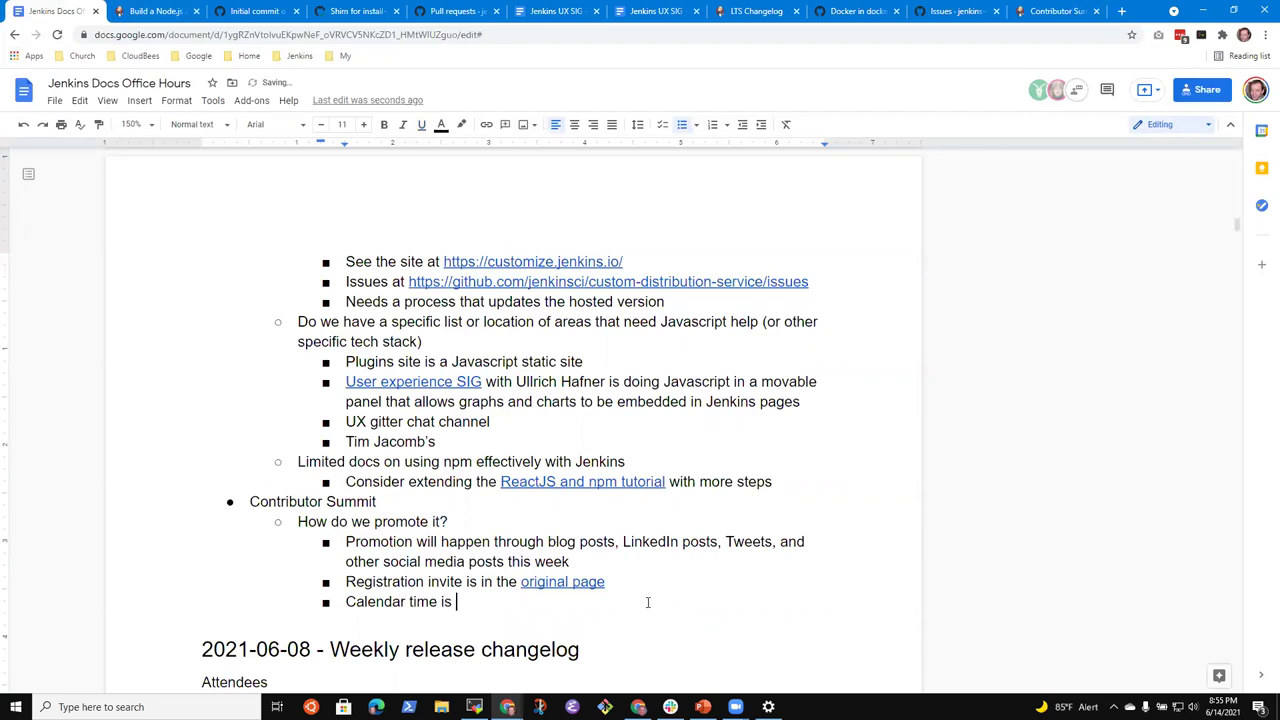
text(alilittle )
text(difficulty)
key(BackSpace)
text(-)
key(ctrl+Left)
key(ctrl+Left)
key(ctrl+shift+Left)
key(ctrl+shift+Left)
key(BackSpace)
key(End)
text(Friday evening )
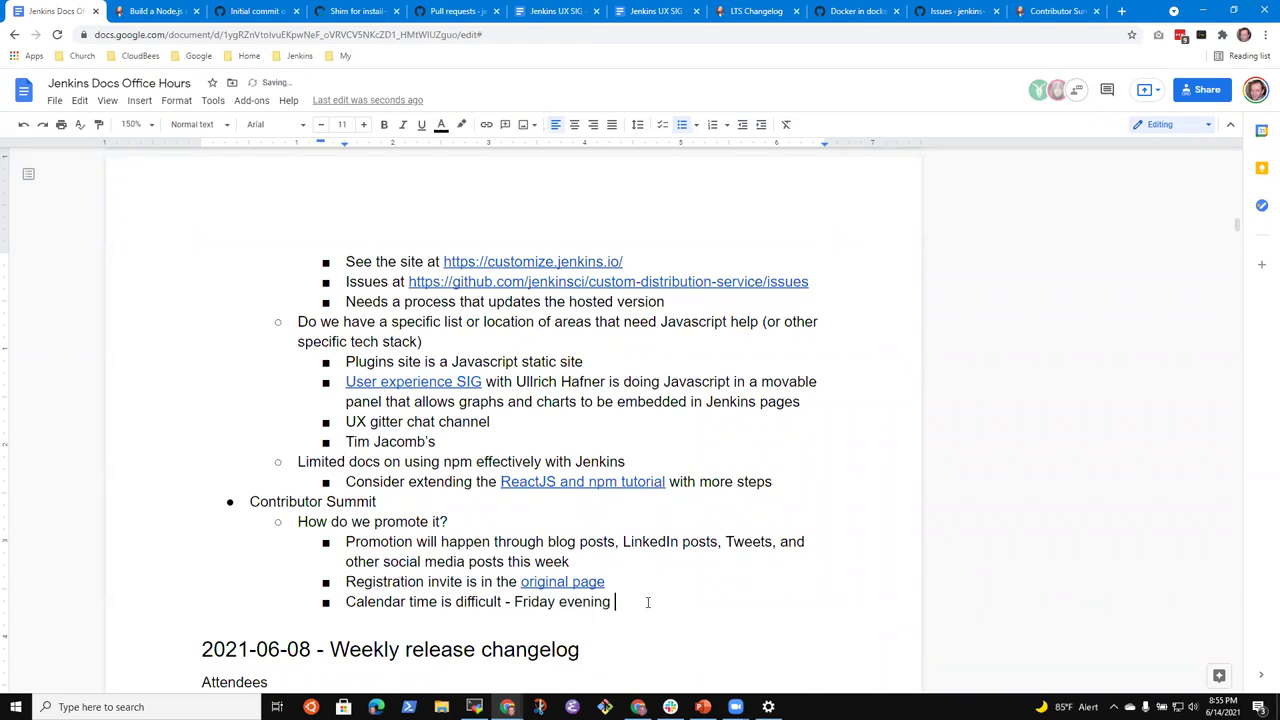
text(for Europe)
Step: Add a nested bullet under the calendar time note reading "Starts at 9 AM California time"
key(Return)
key(Tab)
text(9 AM)
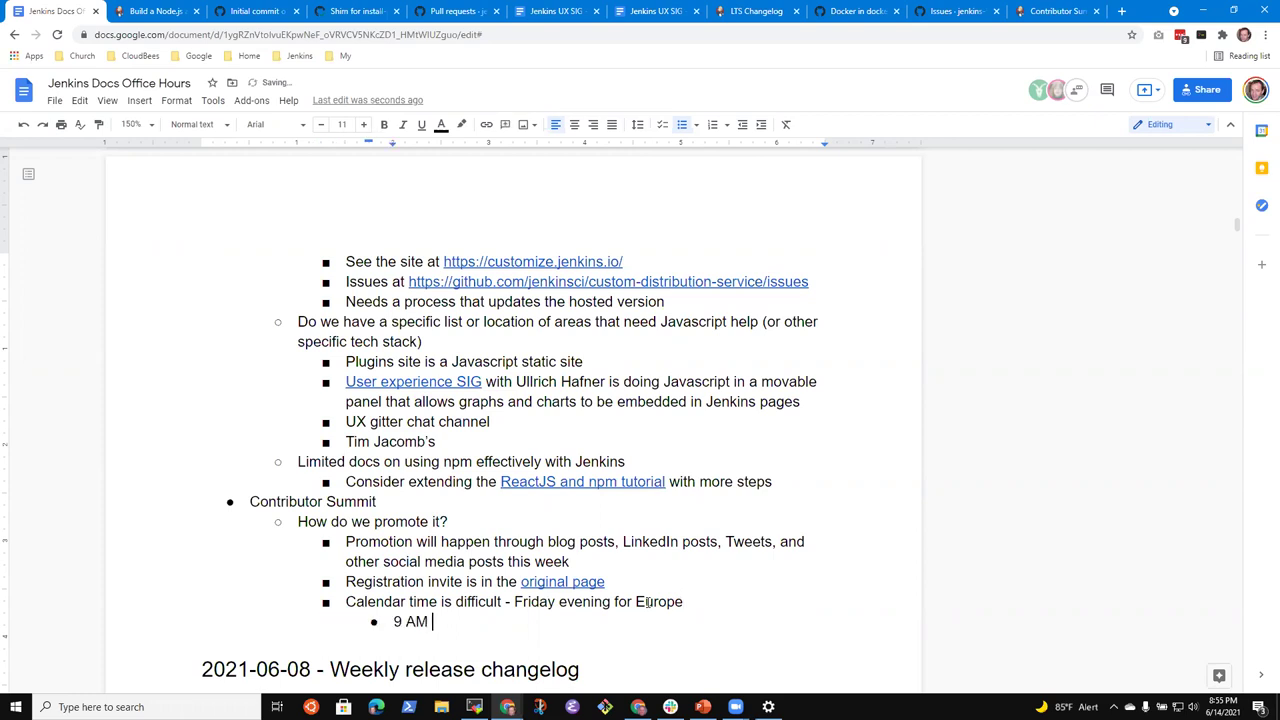
text( California time)
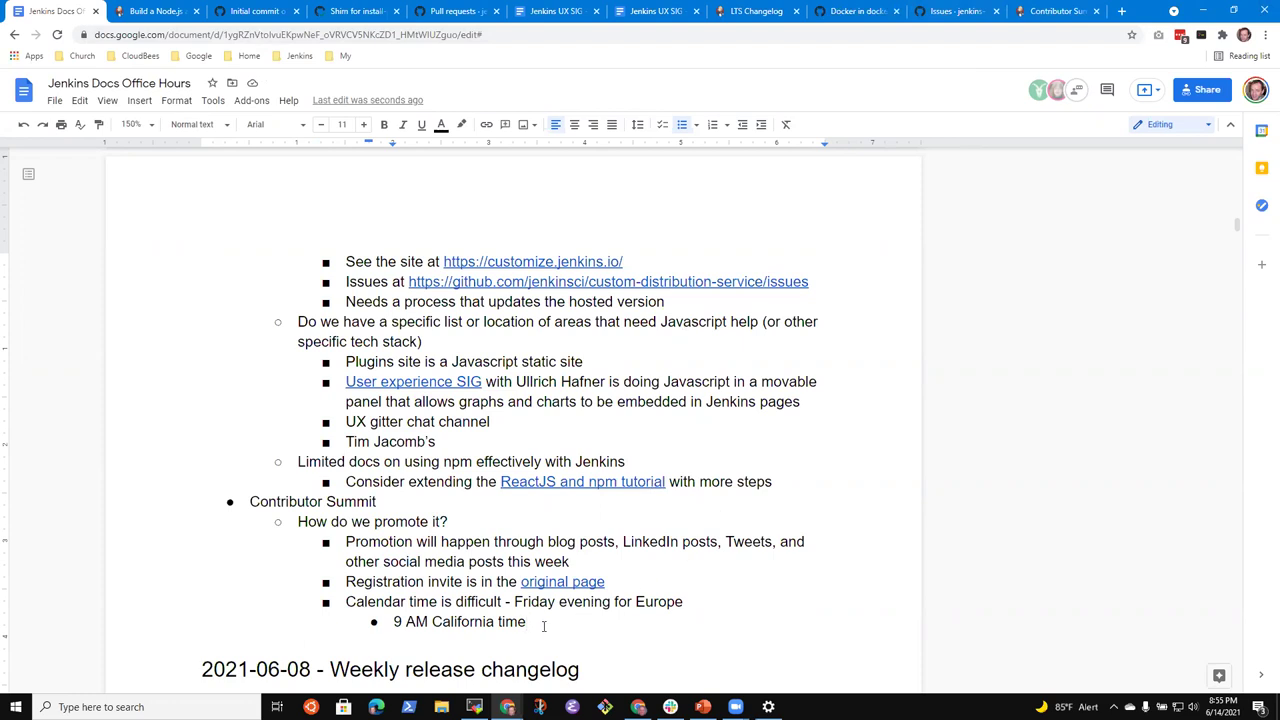
text(Starts at)
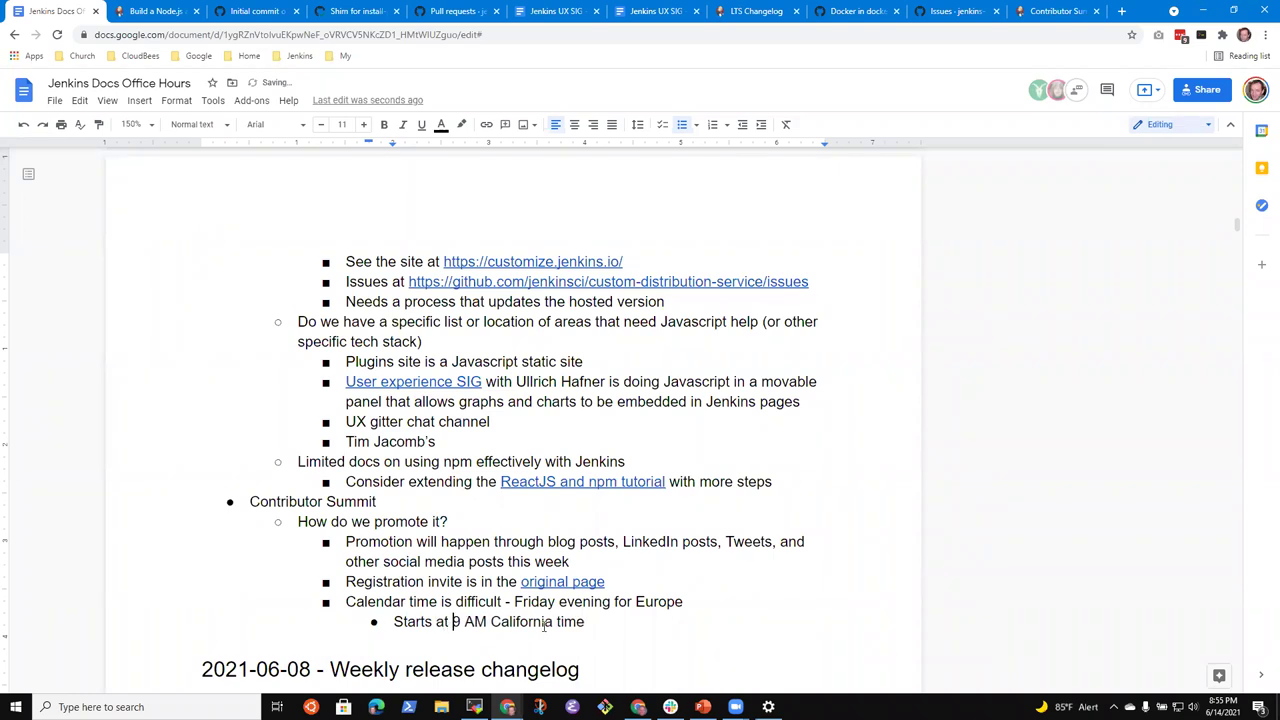
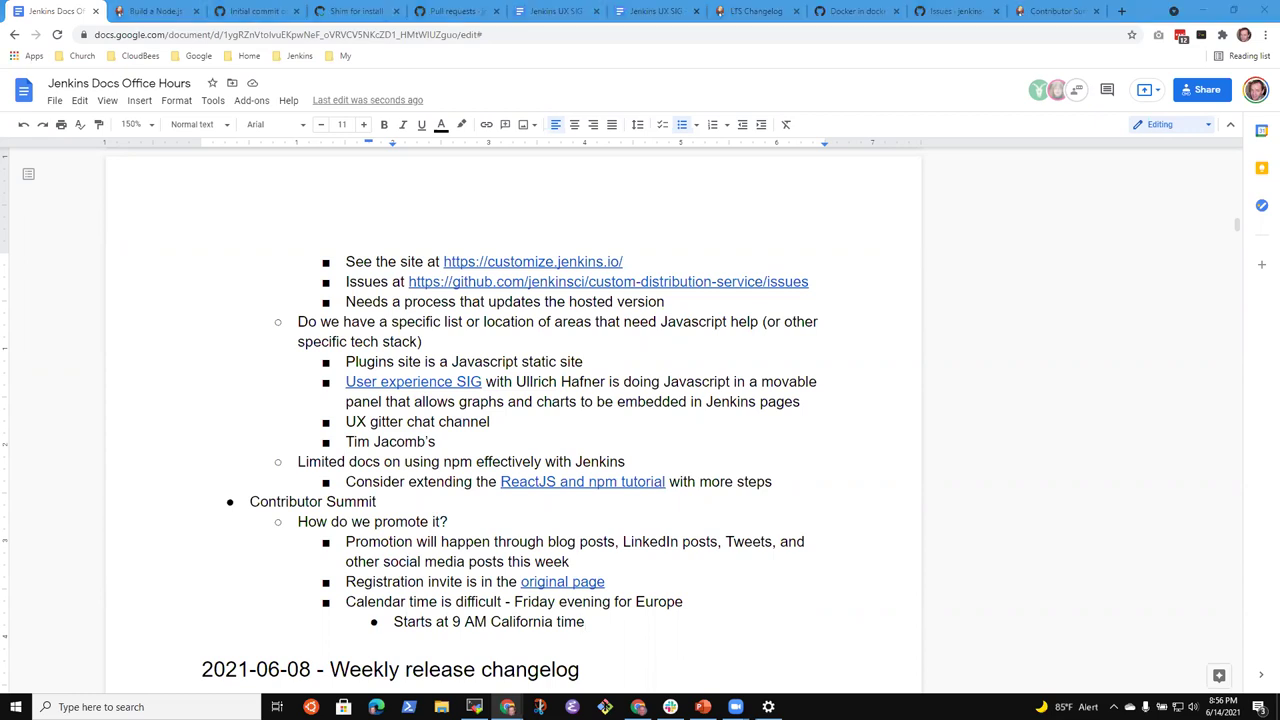
Step: Extend the calendar time bullet with ", Saturday late in India" after "Europe"
click(607, 624)
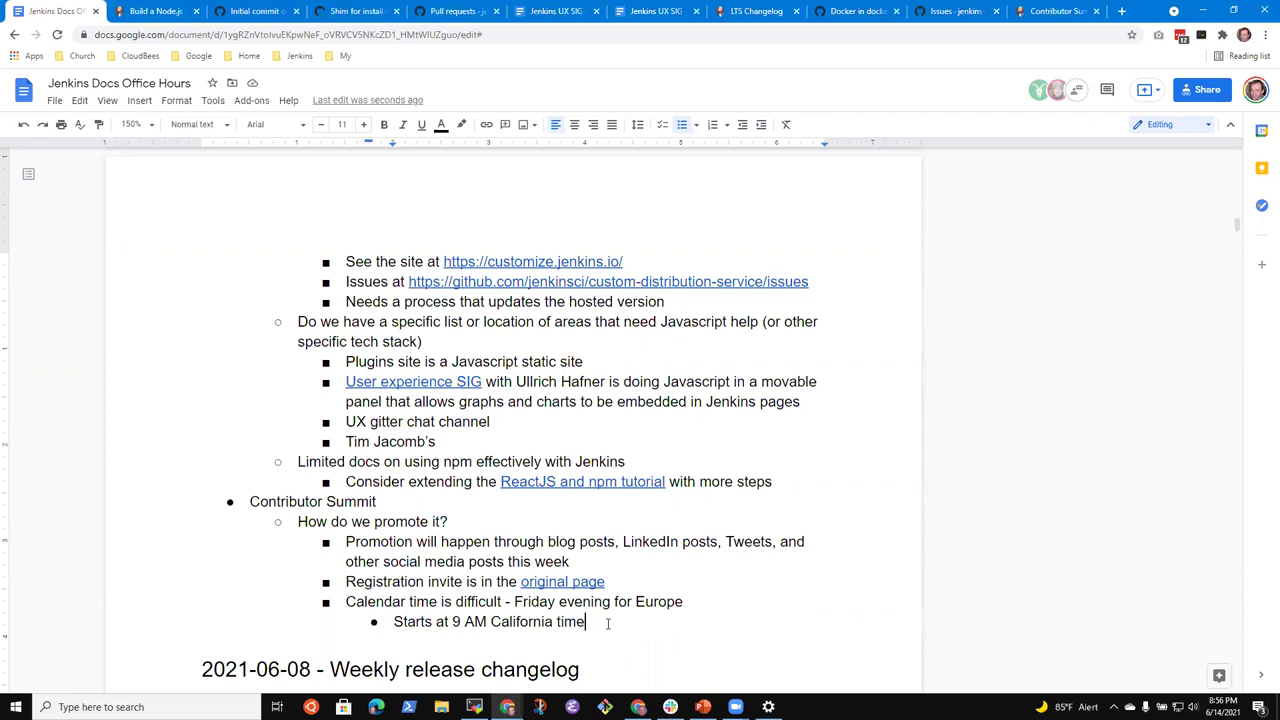
key(End)
text(, Saturday lat)
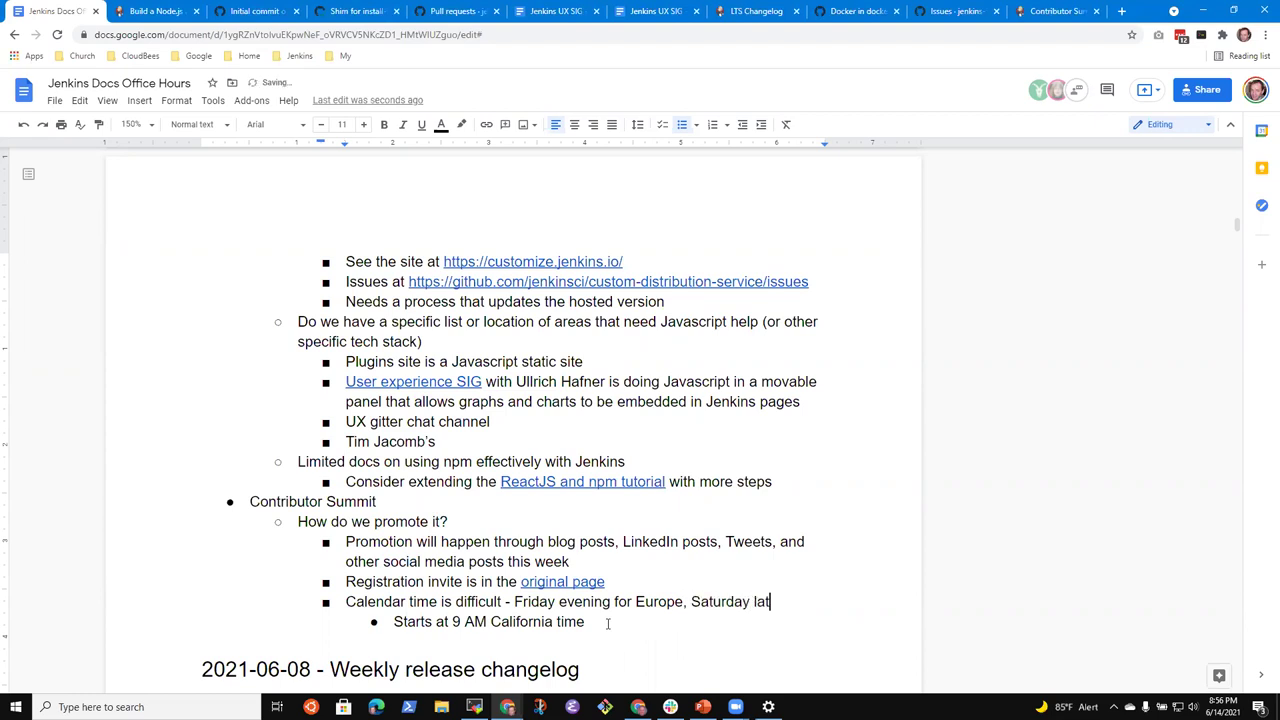
text(e for India)
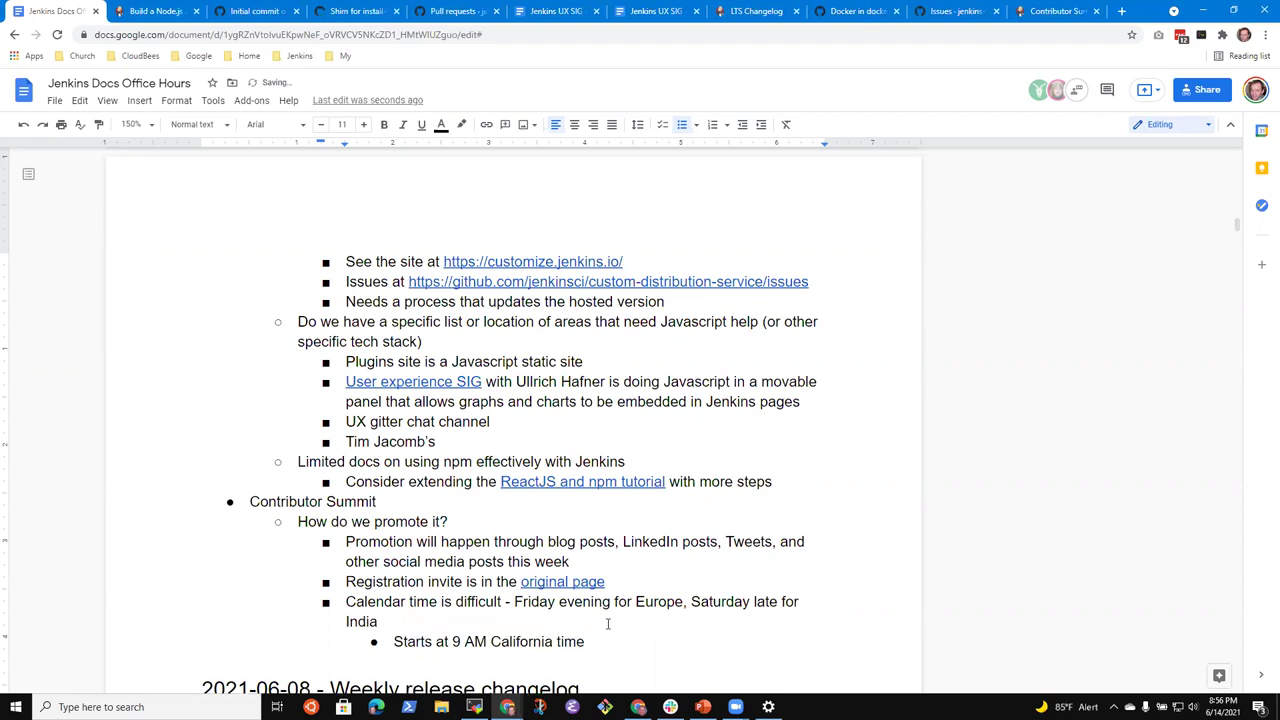
key(ctrl+BackSpace)
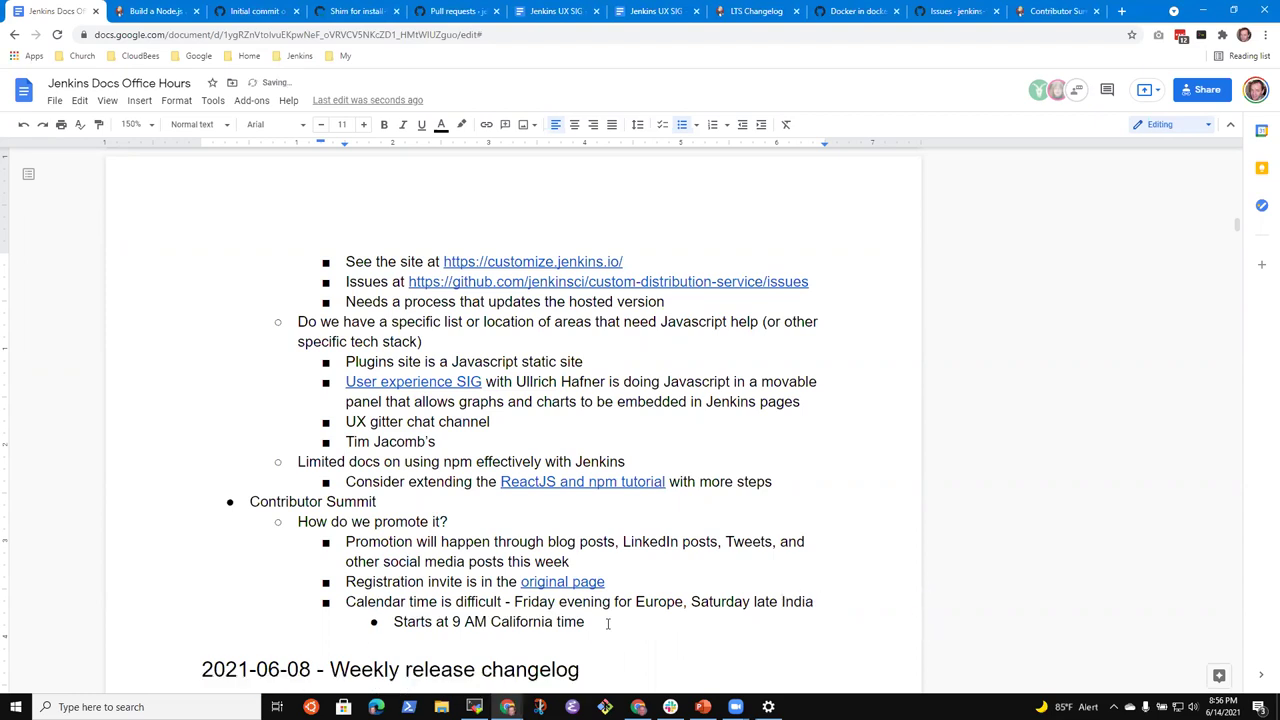
text(in)
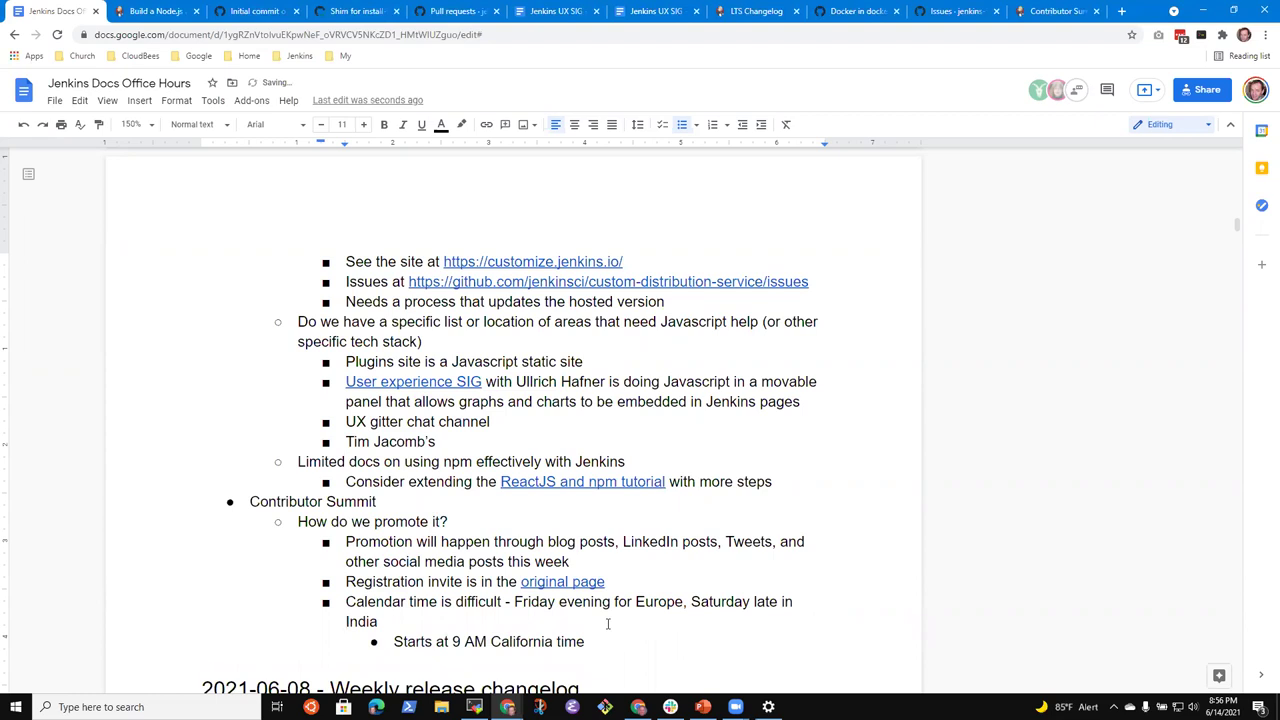
Step: Replace "evening" with "late" in the calendar time bullet so it reads "Friday late for Europe"
key(ctrl+Right)
key(ctrl+Right)
key(ctrl+Right)
key(ctrl+Right)
key(ctrl+Right)
key(ctrl+shift+Left)
key(BackSpace)
text(late)
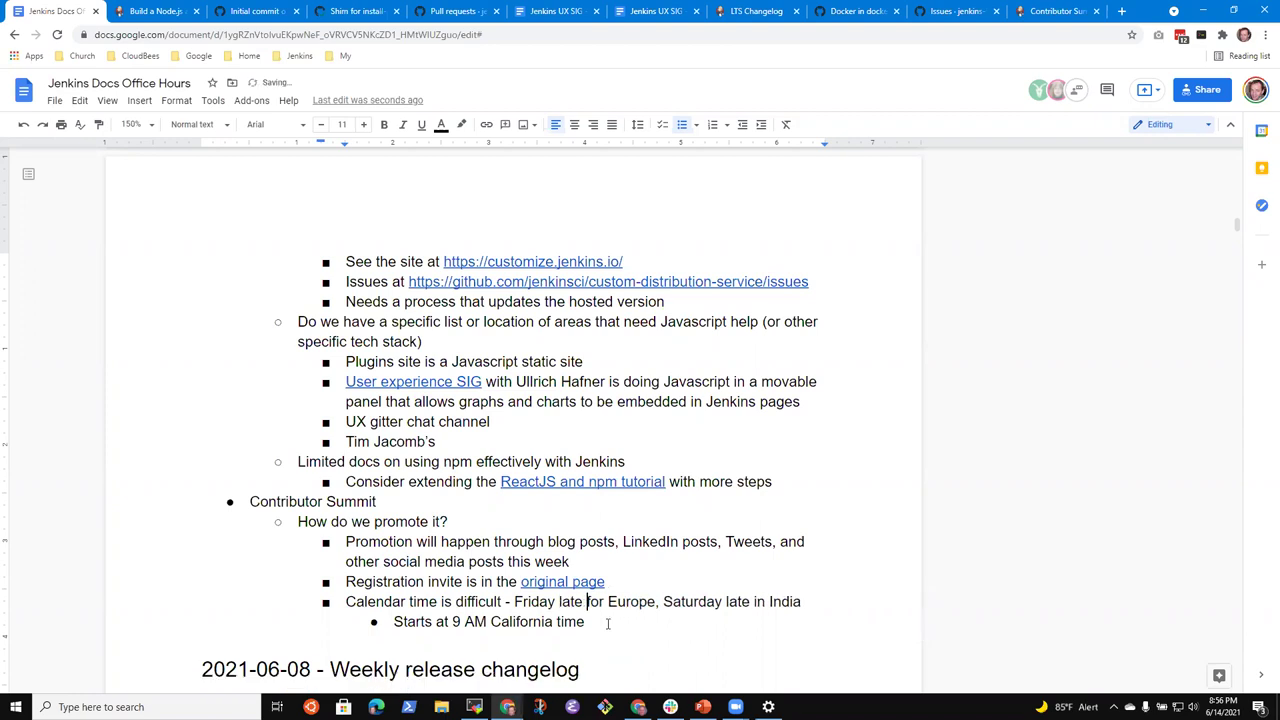
Step: Add a nested bullet under the social media promotion bullet noting that there is no Instagram page for Jenkins
click(607, 623)
key(Up)
key(Up)
key(Up)
key(Return)
key(shift+Tab)
key(Tab)
key(Tab)
text(No instr)
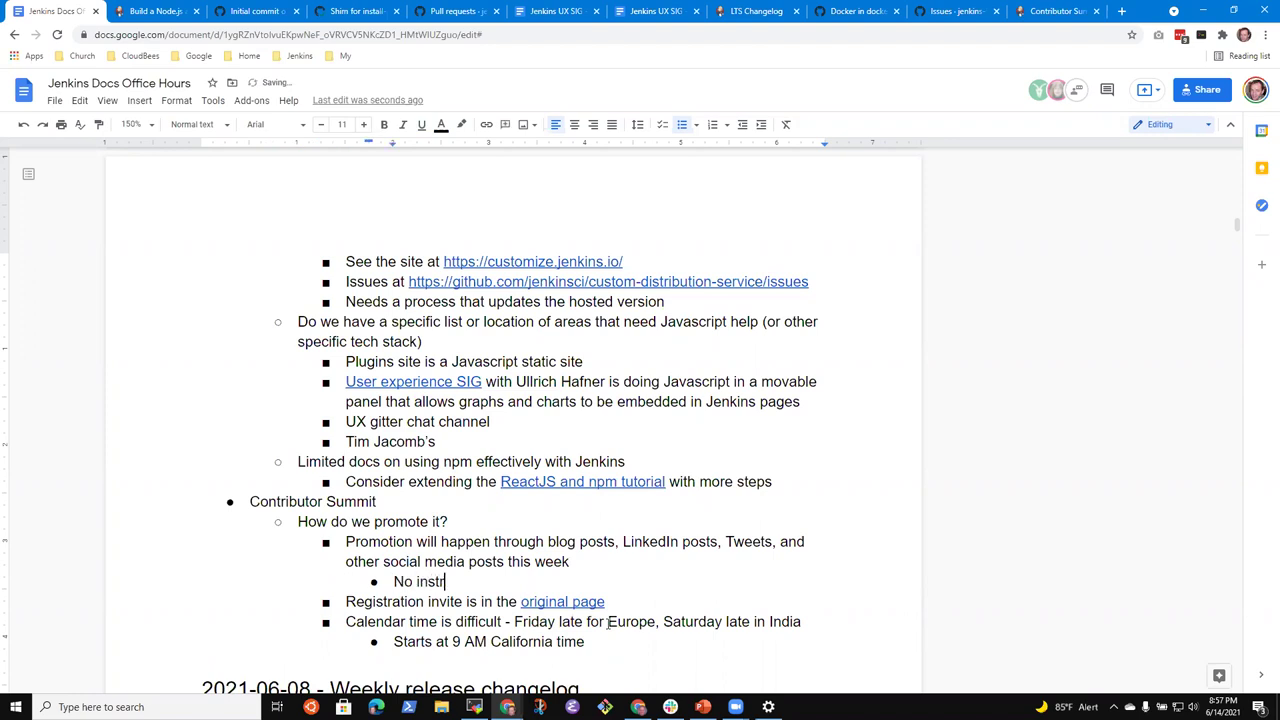
text(agram page for Jenkins)
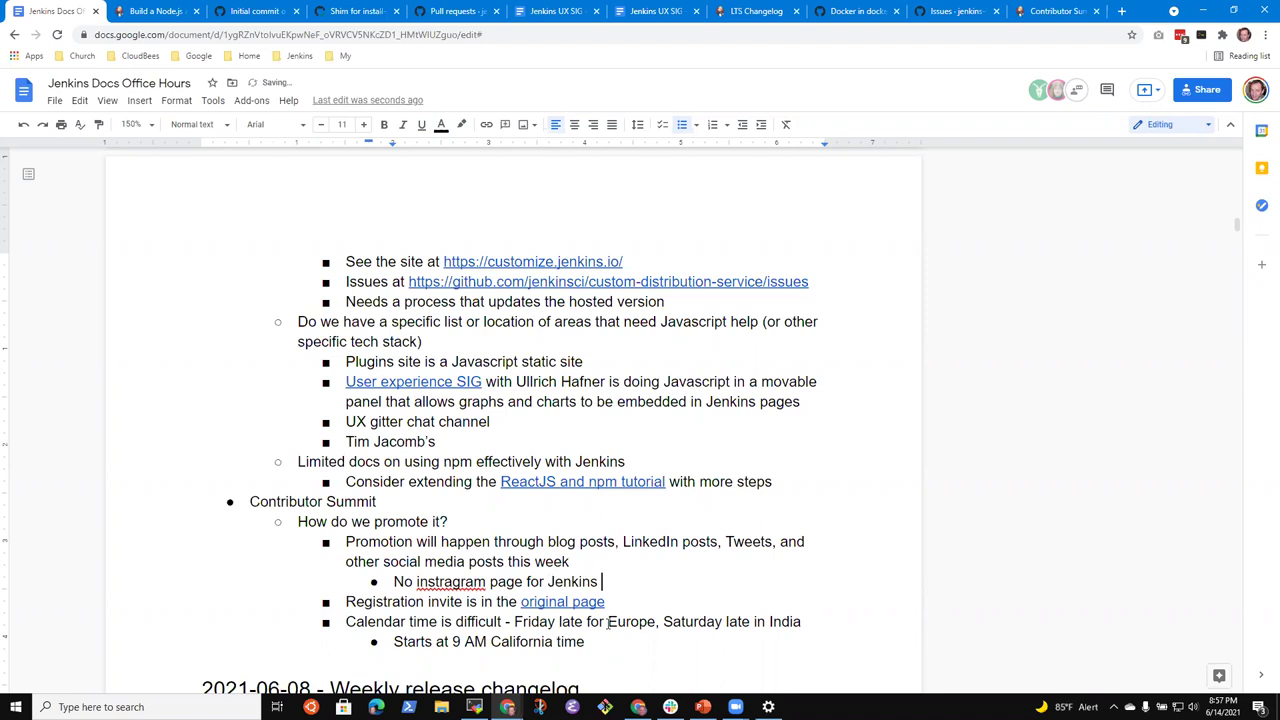
Step: Correct the spelling to "instagram" in the nested bullet and end it with "as far as", the host's first name and "knows"
key(ctrl+Left)
key(ctrl+Left)
key(ctrl+Left)
key(Left)
key(Left)
key(Left)
key(Left)
key(Left)
key(Left)
key(BackSpace)
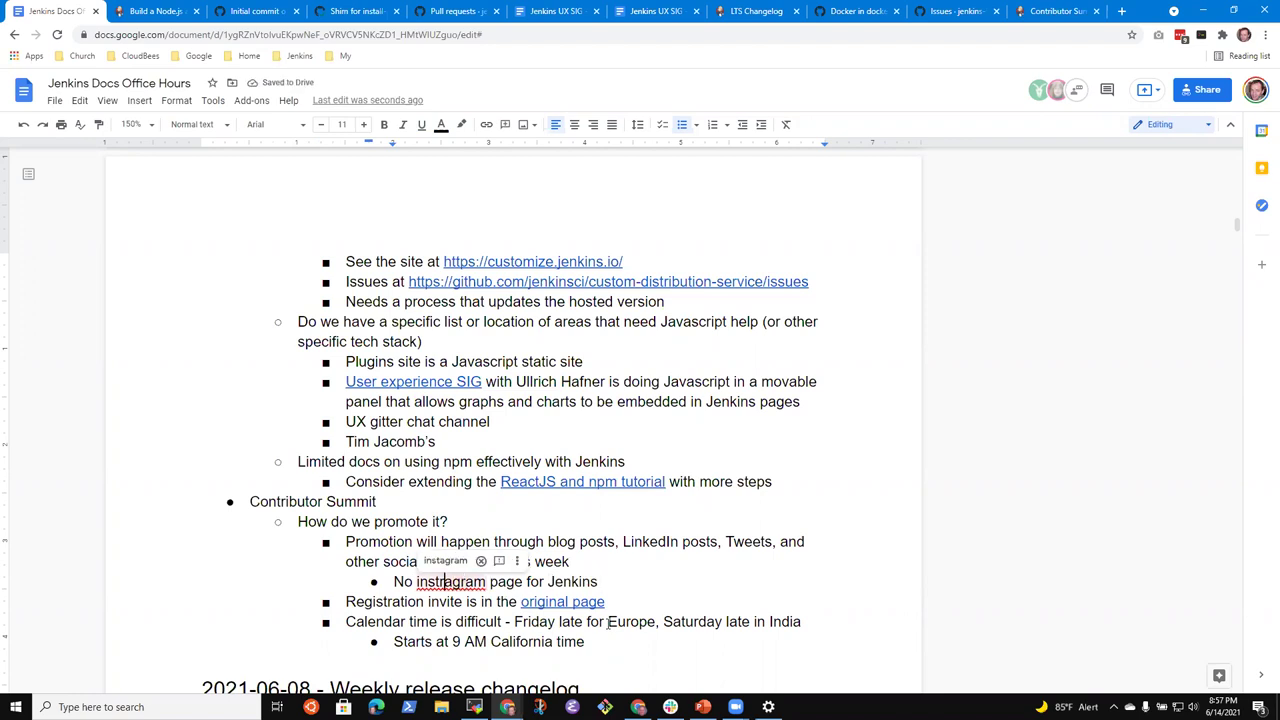
key(End)
text(as far as)
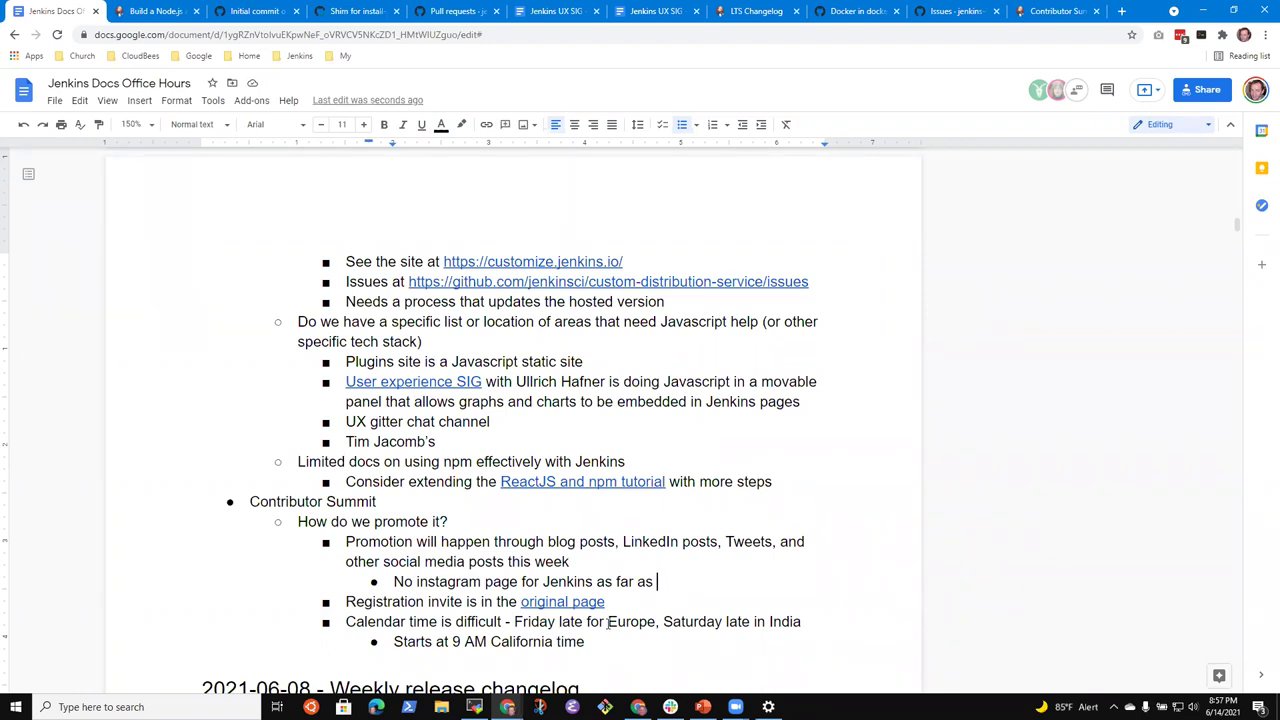
text(Mark knows)
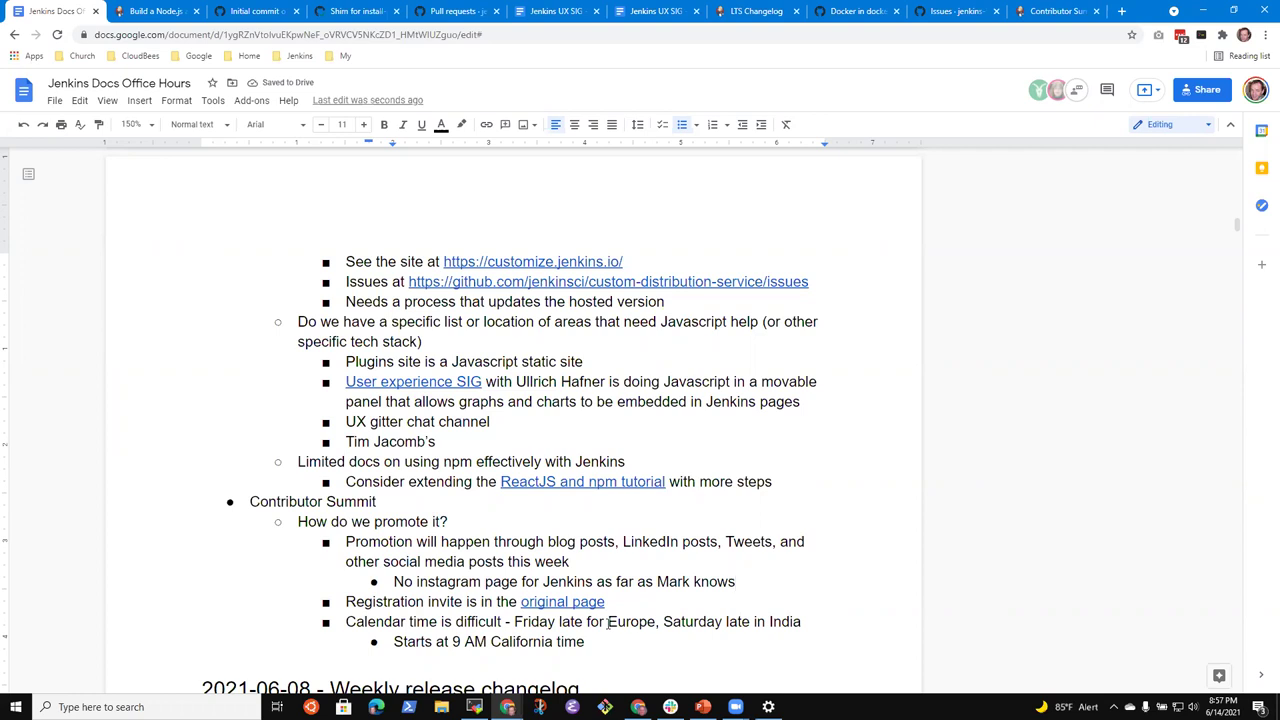
Step: Add a nested bullet with the attendee's first name followed by "maintains an Instagram account for another project"
key(Return)
text(Mainta)
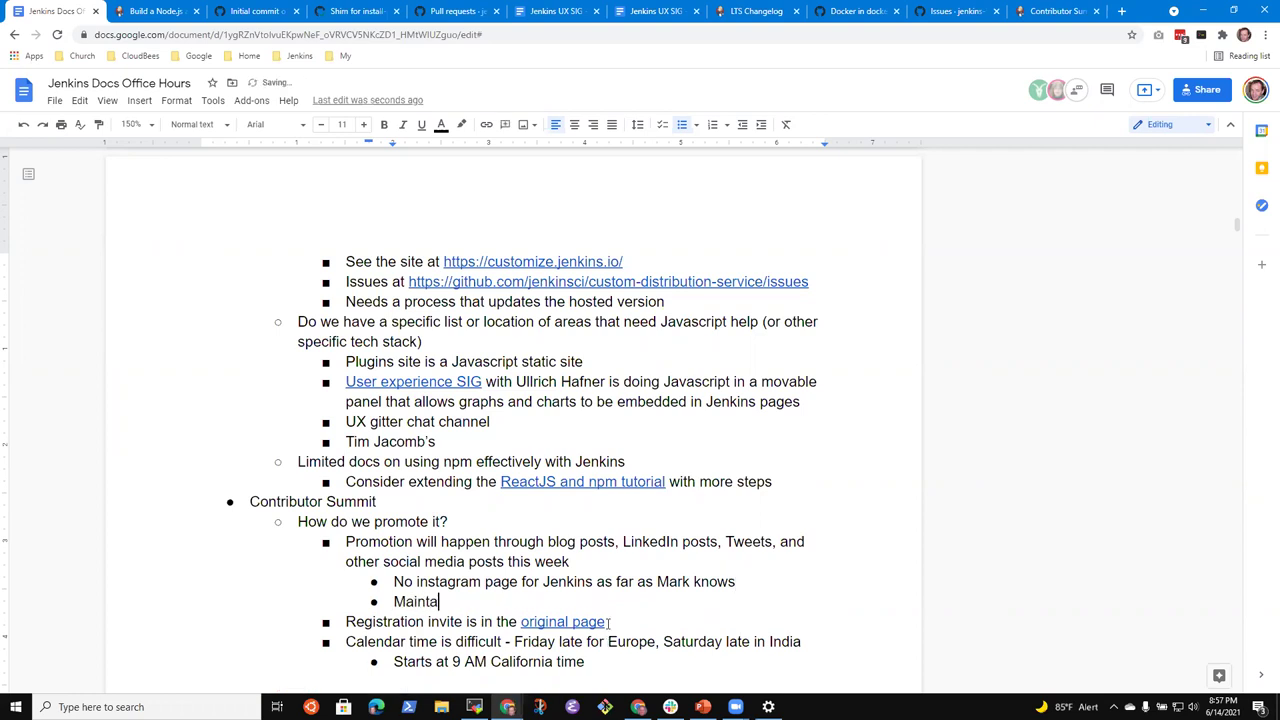
key(ctrl+BackSpace)
text(Dheerajh)
key(BackSpace)
text(maintains an Instagre)
key(BackSpace)
text(am)
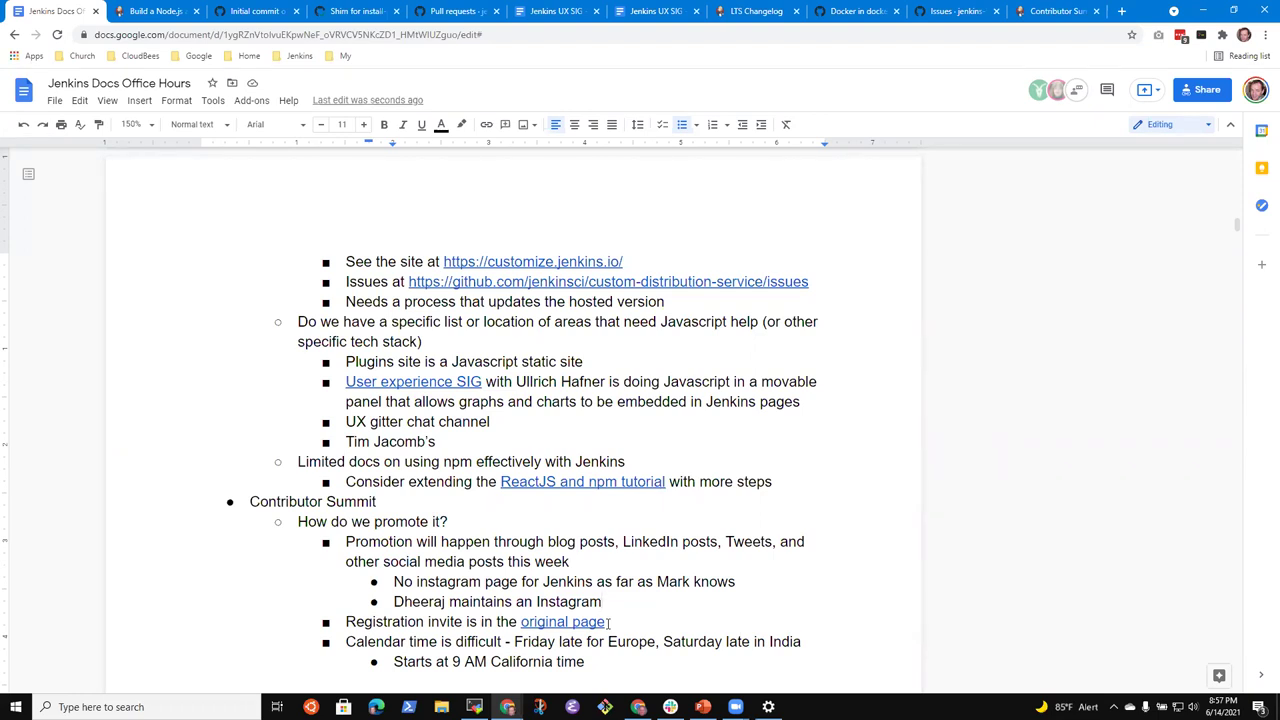
text(account for another)
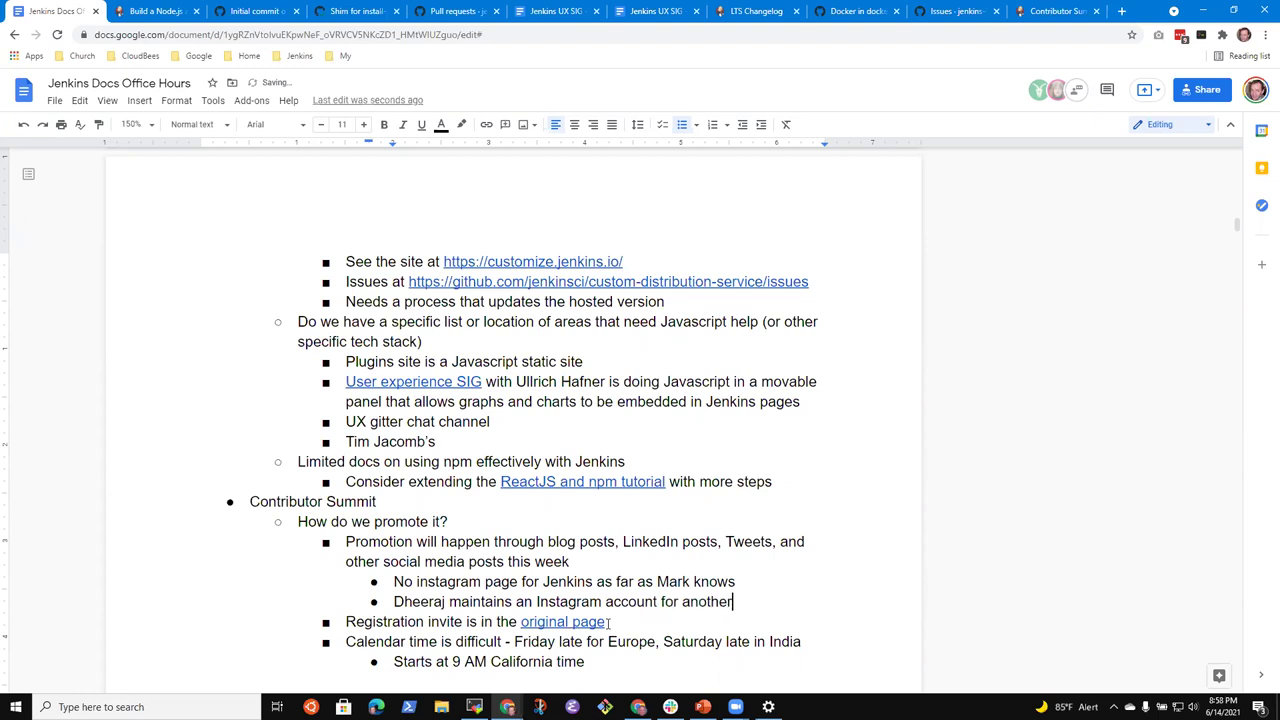
text( project)
Step: Add a third nested bullet under the promotion answer reading "Social media efforts are coordinated in Advocacy and Outreach gitter"
key(Return)
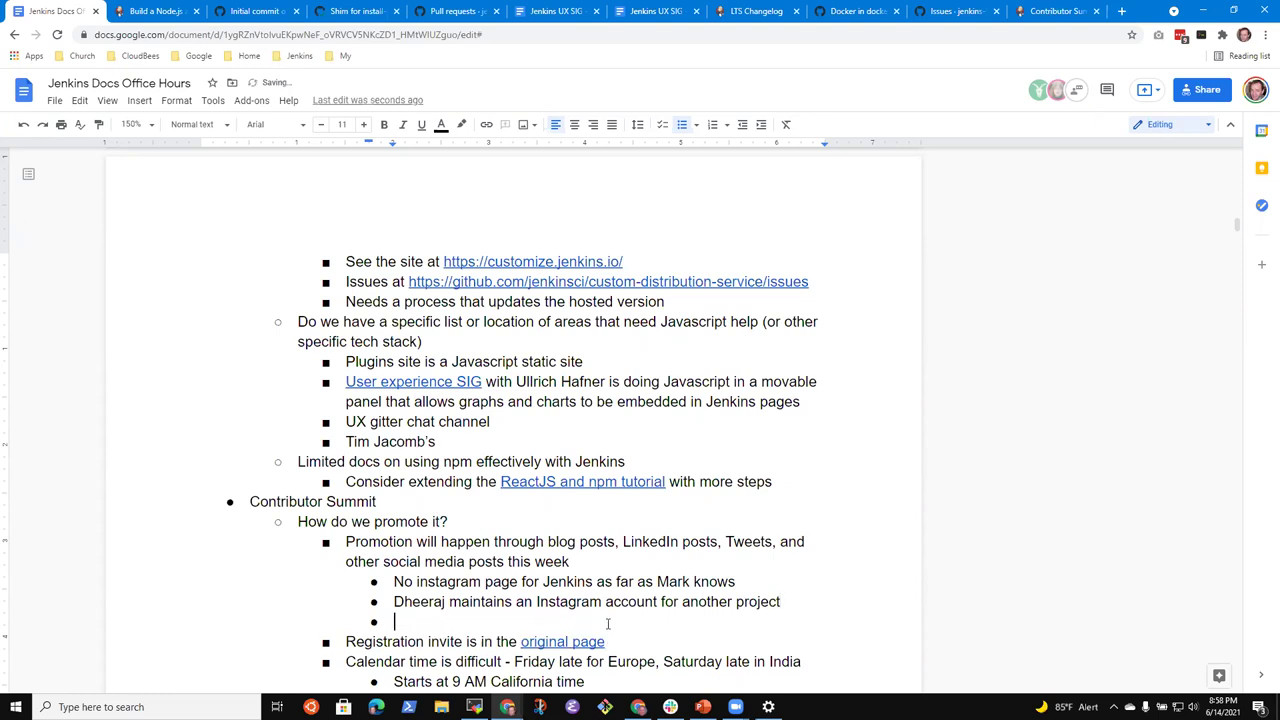
text(Social media ef)
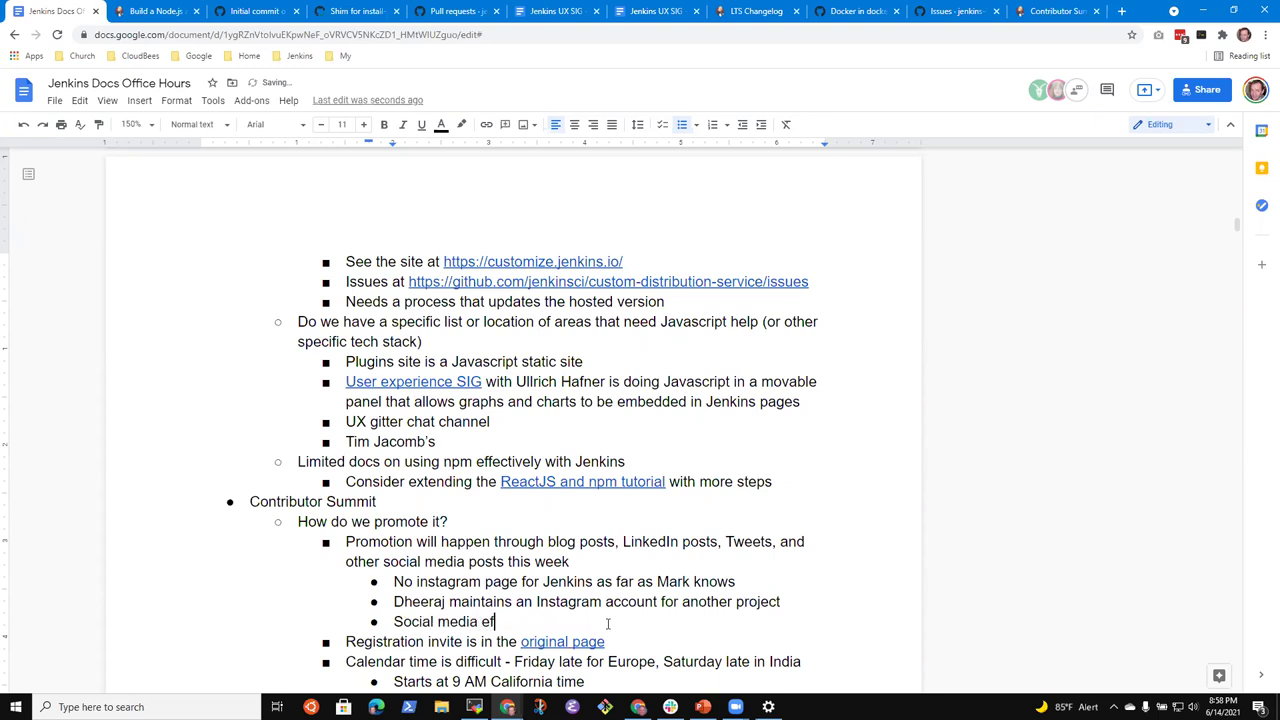
text(forts are coordinated in the Av)
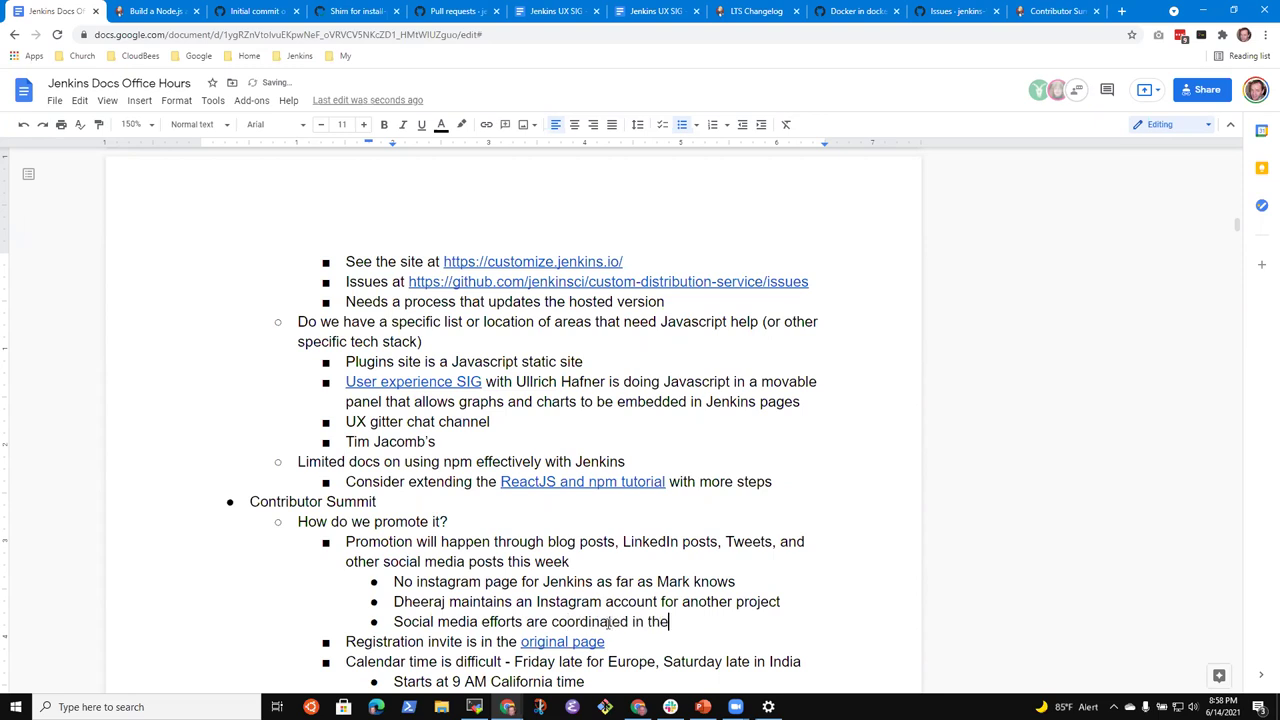
key(BackSpace)
key(BackSpace)
key(BackSpace)
key(BackSpace)
key(BackSpace)
key(BackSpace)
text(Advocacy and O)
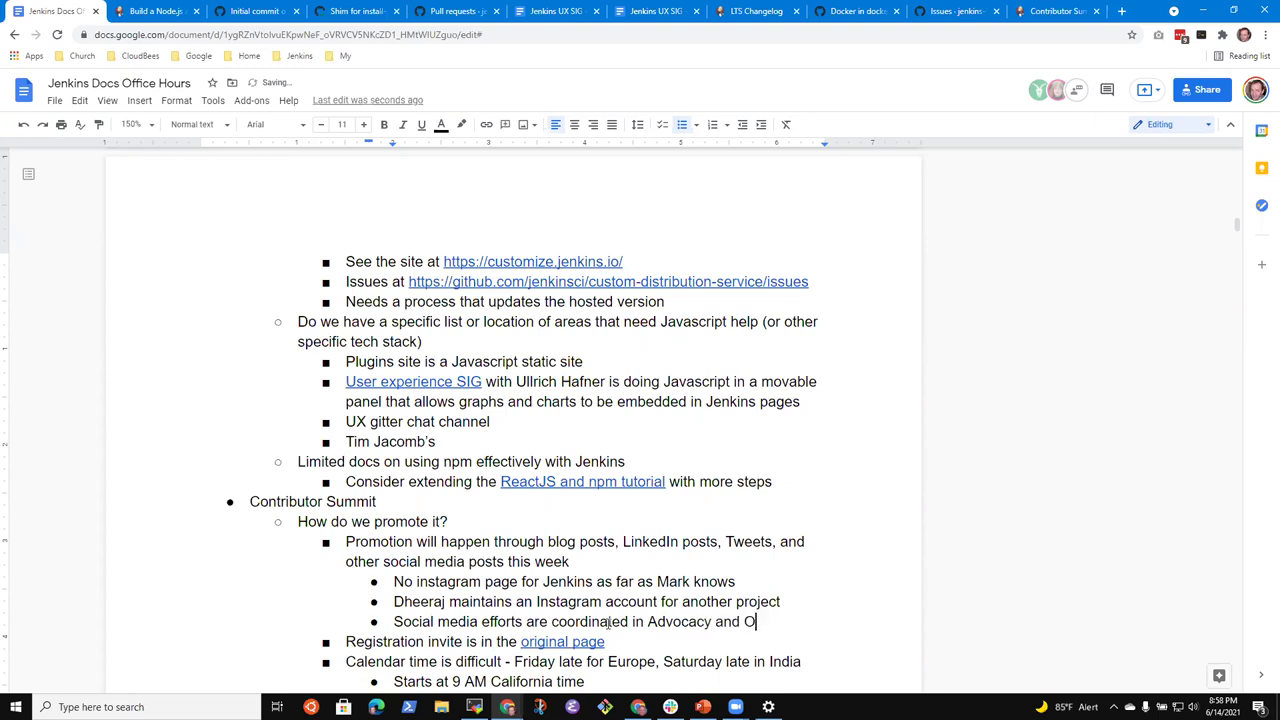
text(utreach gitter)
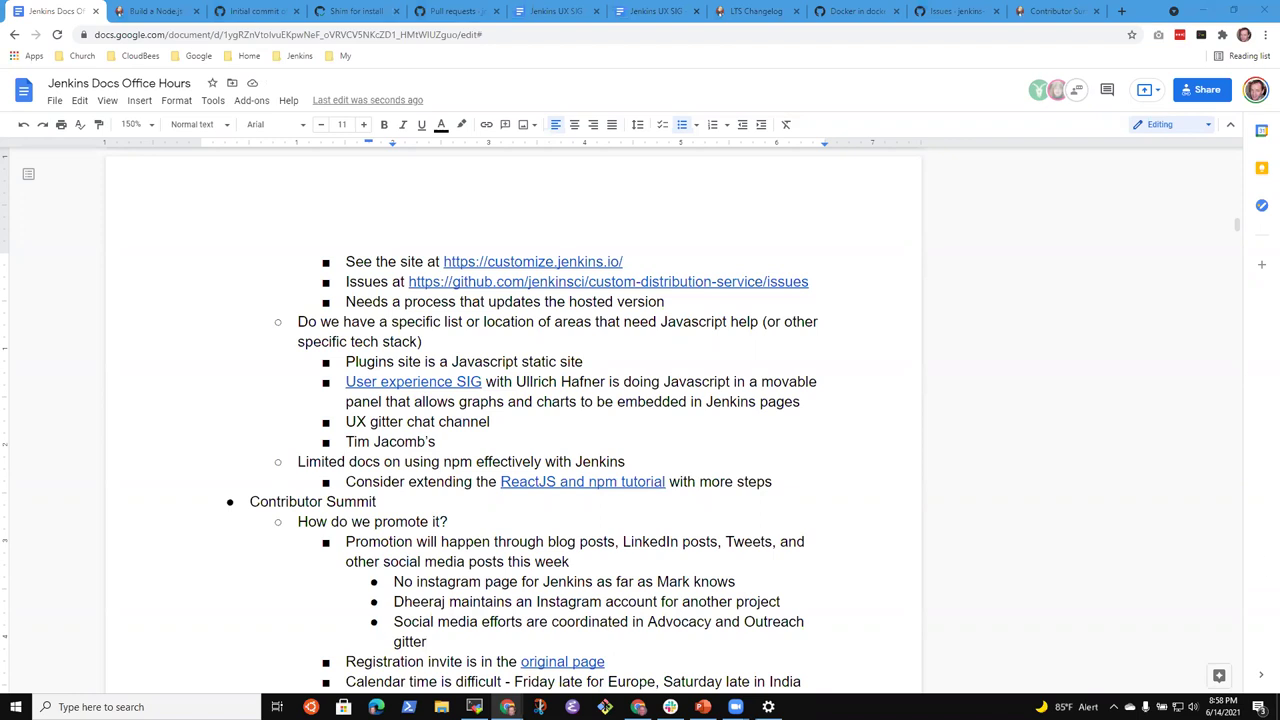
Step: Delete the word "gitter" from the end of the nested bullet about coordinating social media efforts
double_click(453, 638)
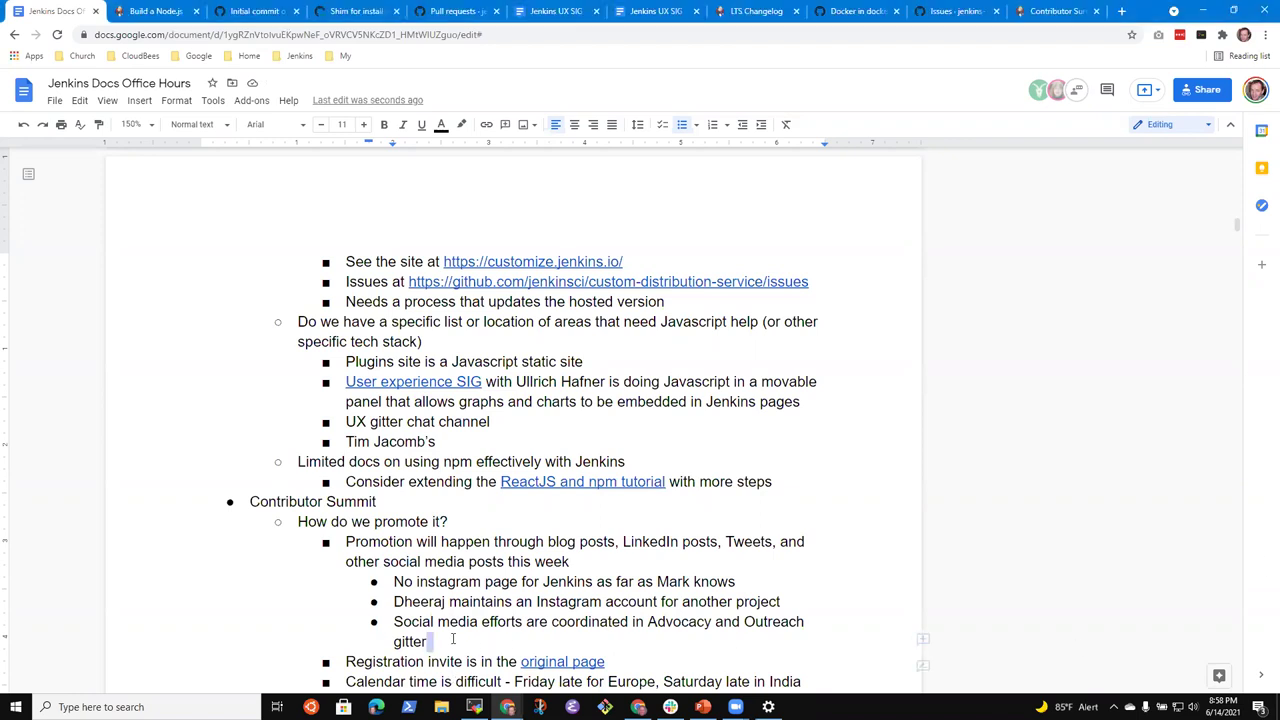
key(ctrl+shift+Left)
key(ctrl+shift+Left)
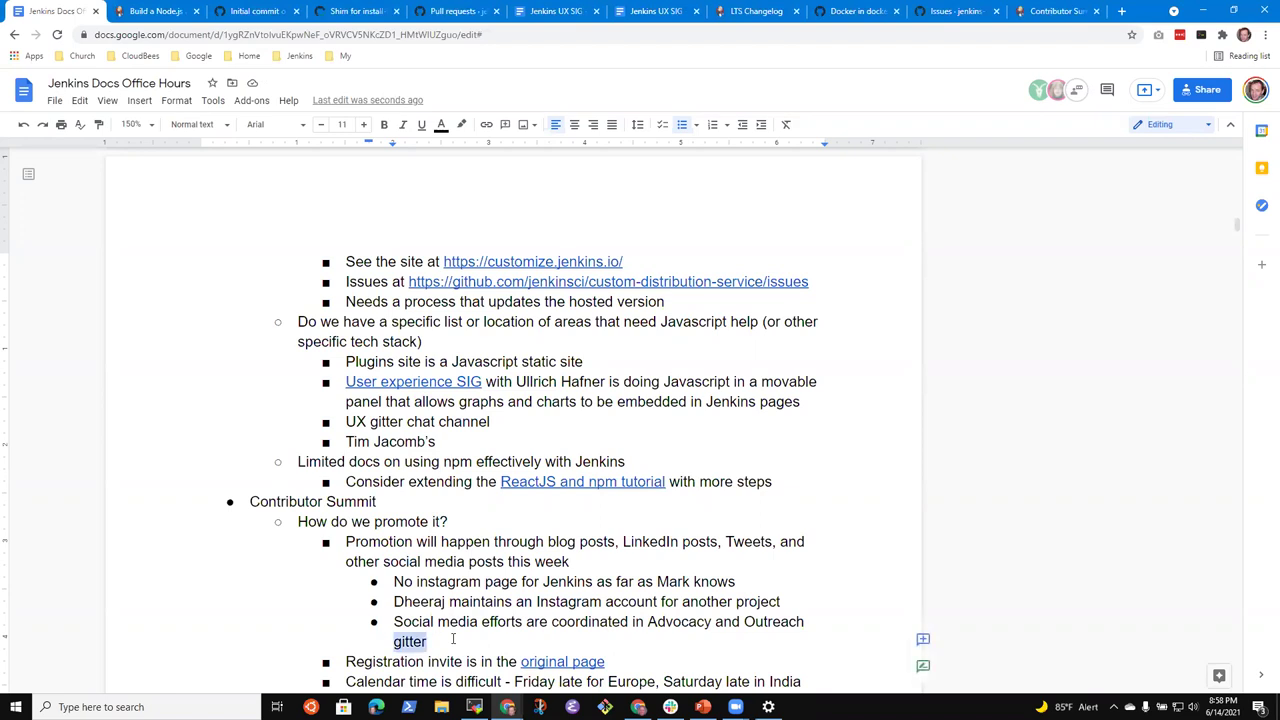
key(ctrl+shift+Right)
key(ctrl+shift+Right)
key(ctrl+shift+Left)
key(ctrl+shift+Left)
key(shift+Right)
key(shift+Right)
key(shift+Right)
key(shift+Right)
key(shift+Right)
key(shift+Right)
key(shift+Right)
key(shift+Right)
key(BackSpace)
click(394, 621)
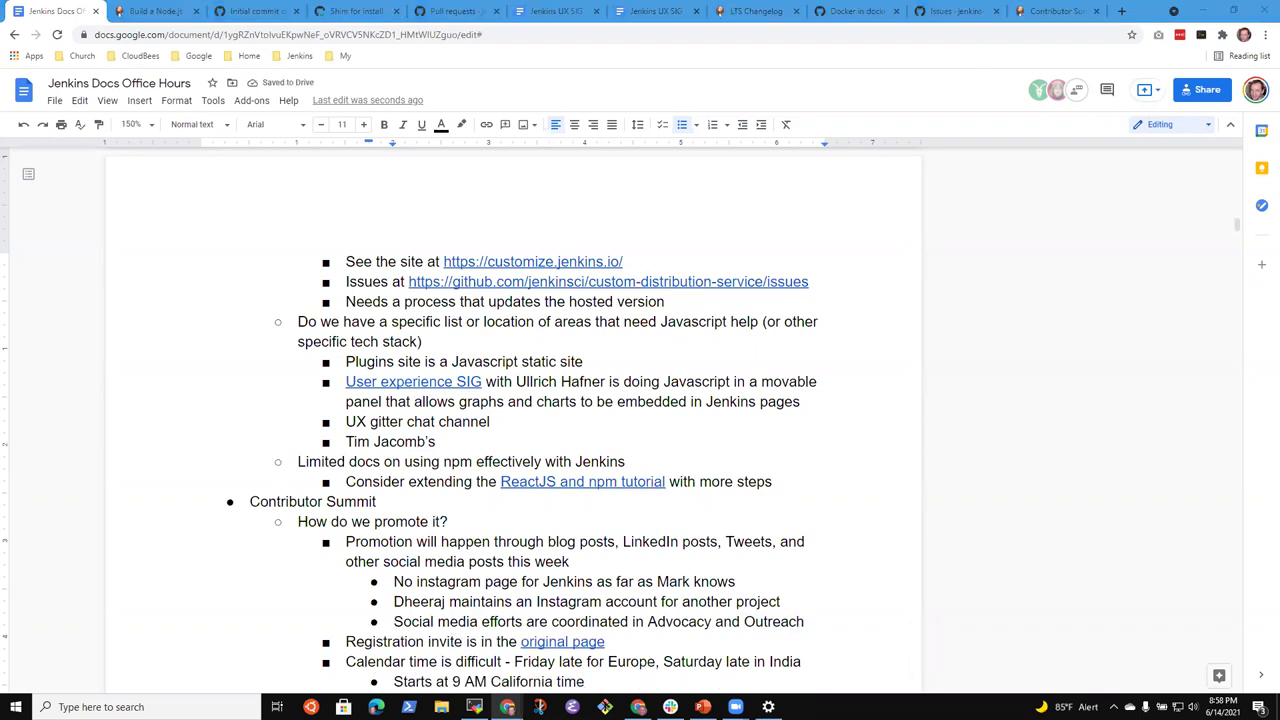
click(707, 621)
key(ctrl+shift+Right)
key(ctrl+shift+Right)
key(ctrl+shift+Right)
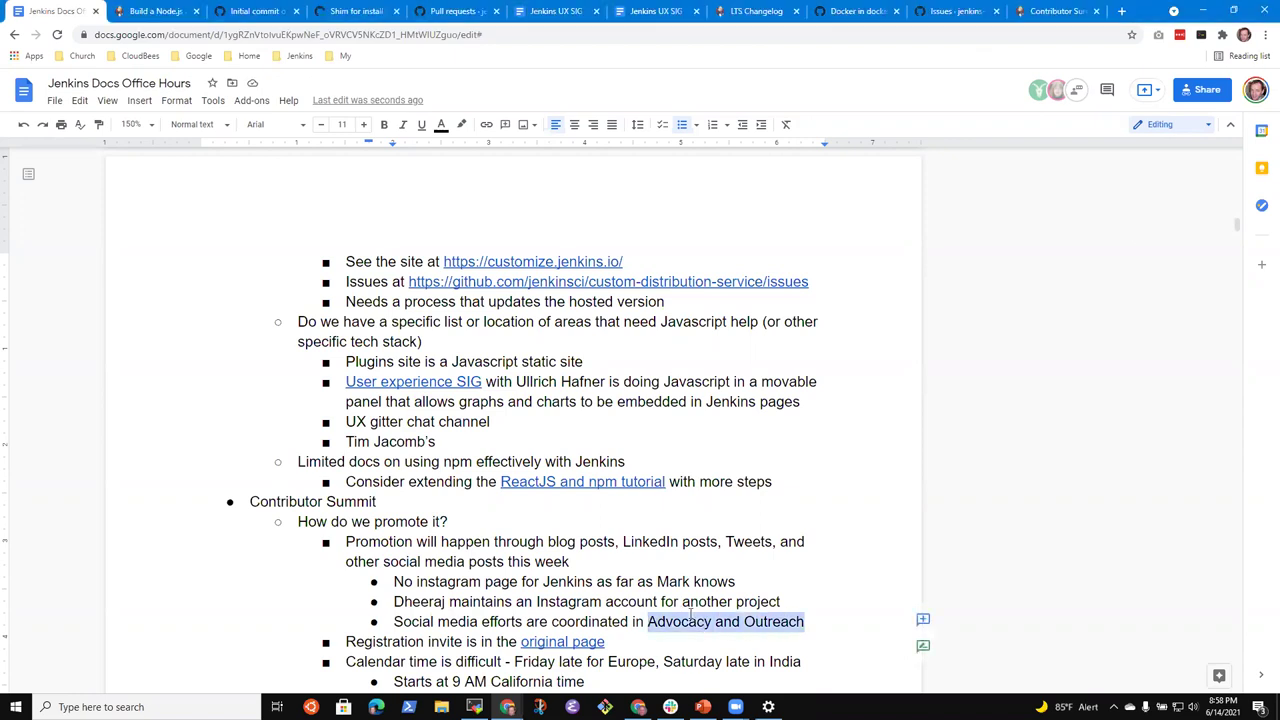
key(ctrl+k)
text(https://gitter.im/jenkinsci/advocacy-and-outreach-sig)
key(Return)
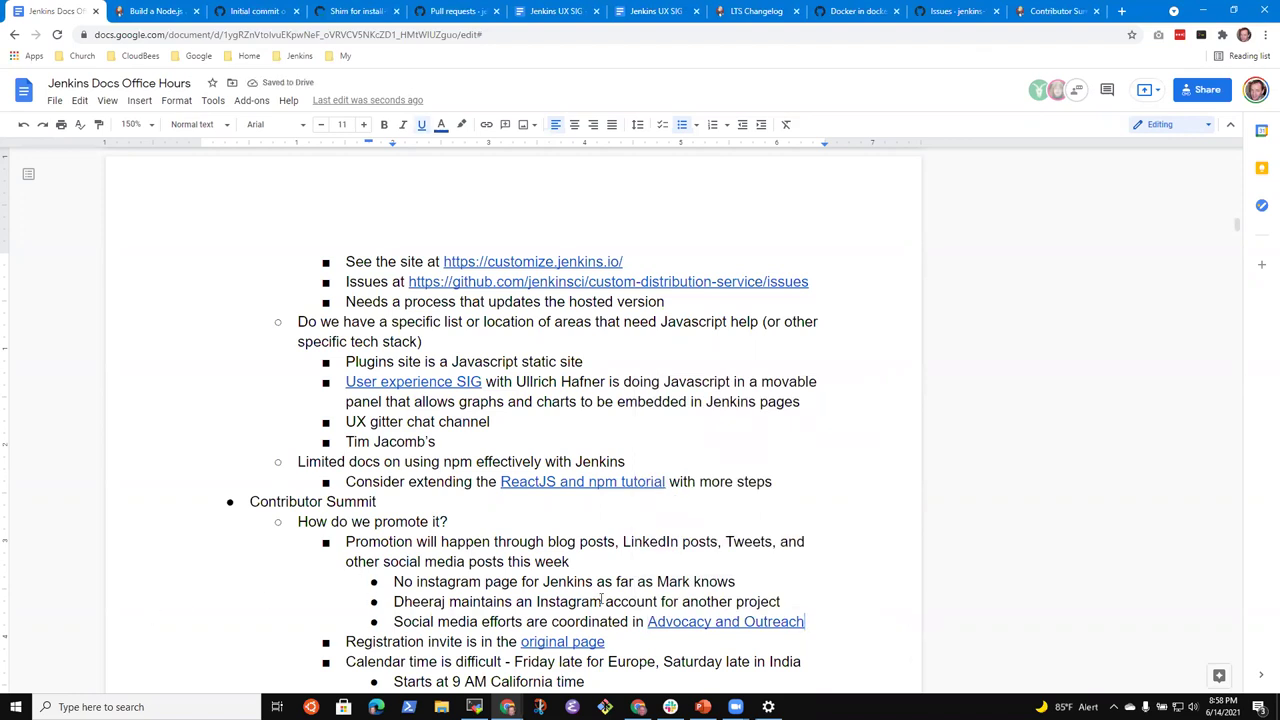
Step: Highlight the mentions of "LinkedIn posts" and "Tweets" in the promotion bullet to point them out
click(660, 541)
key(ctrl+shift+Right)
key(ctrl+shift+Right)
key(shift+Right)
key(shift+Left)
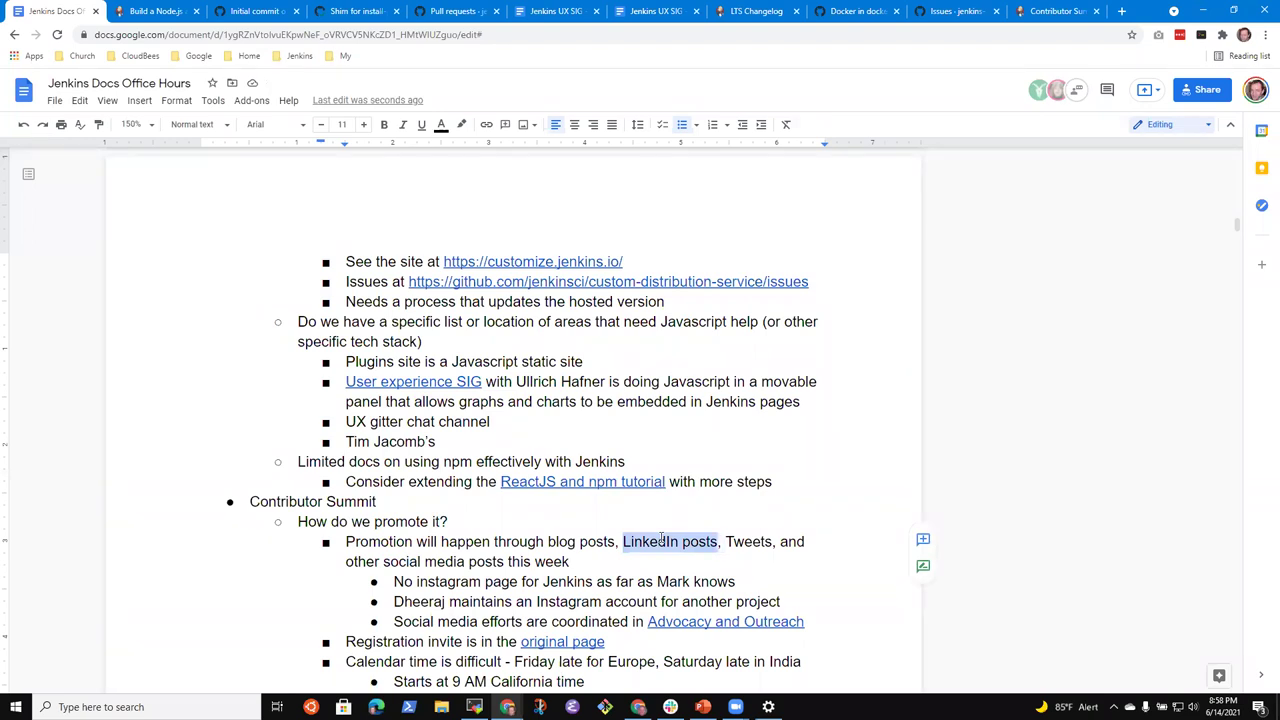
key(ctrl+Right)
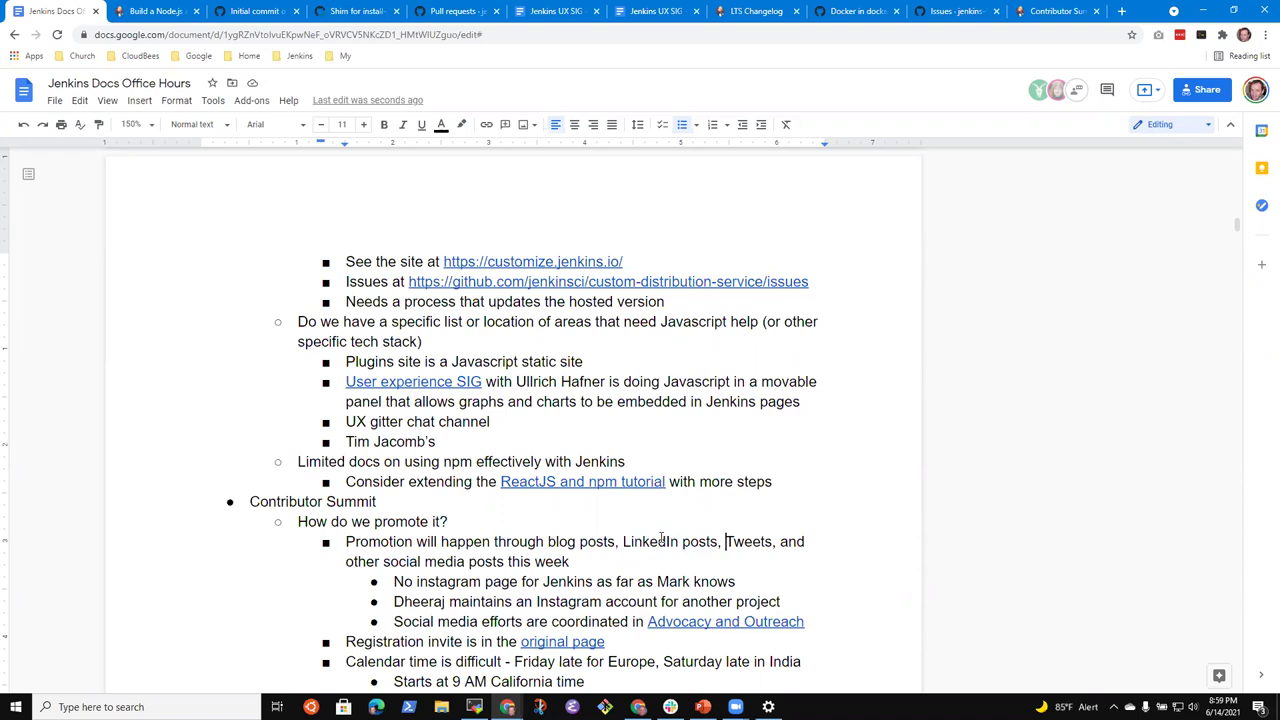
key(ctrl+shift+Right)
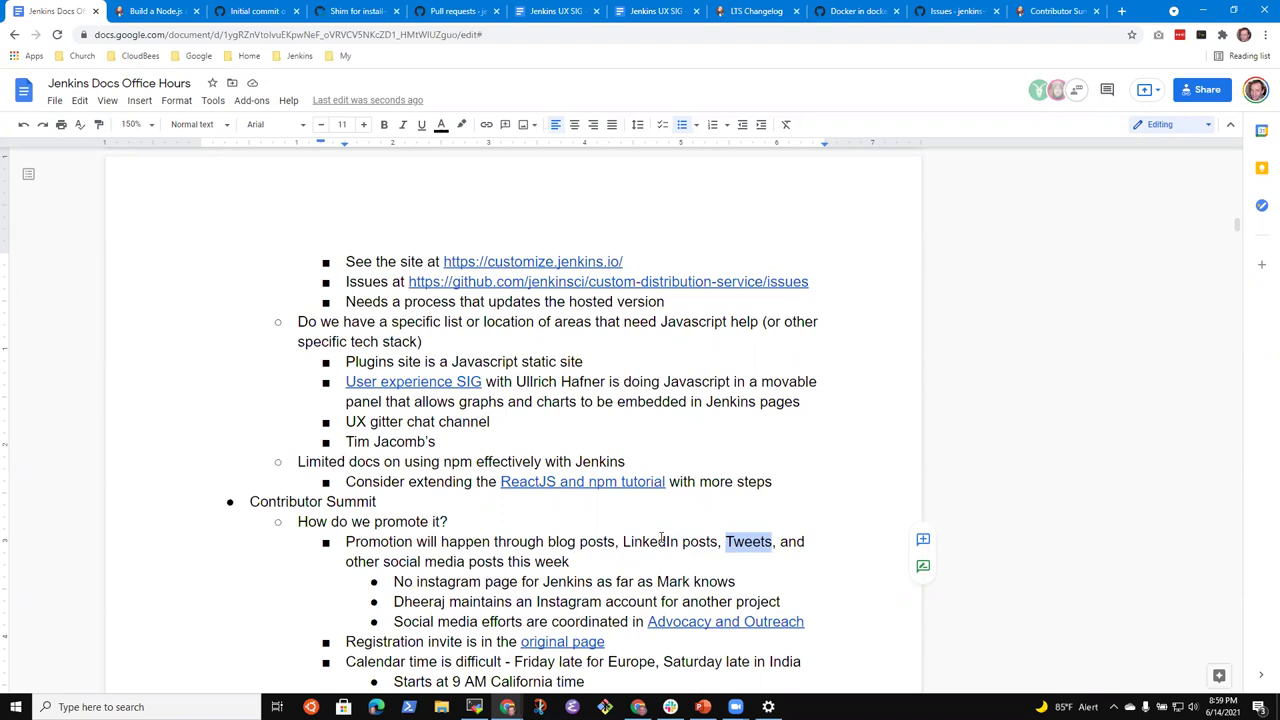
key(Left)
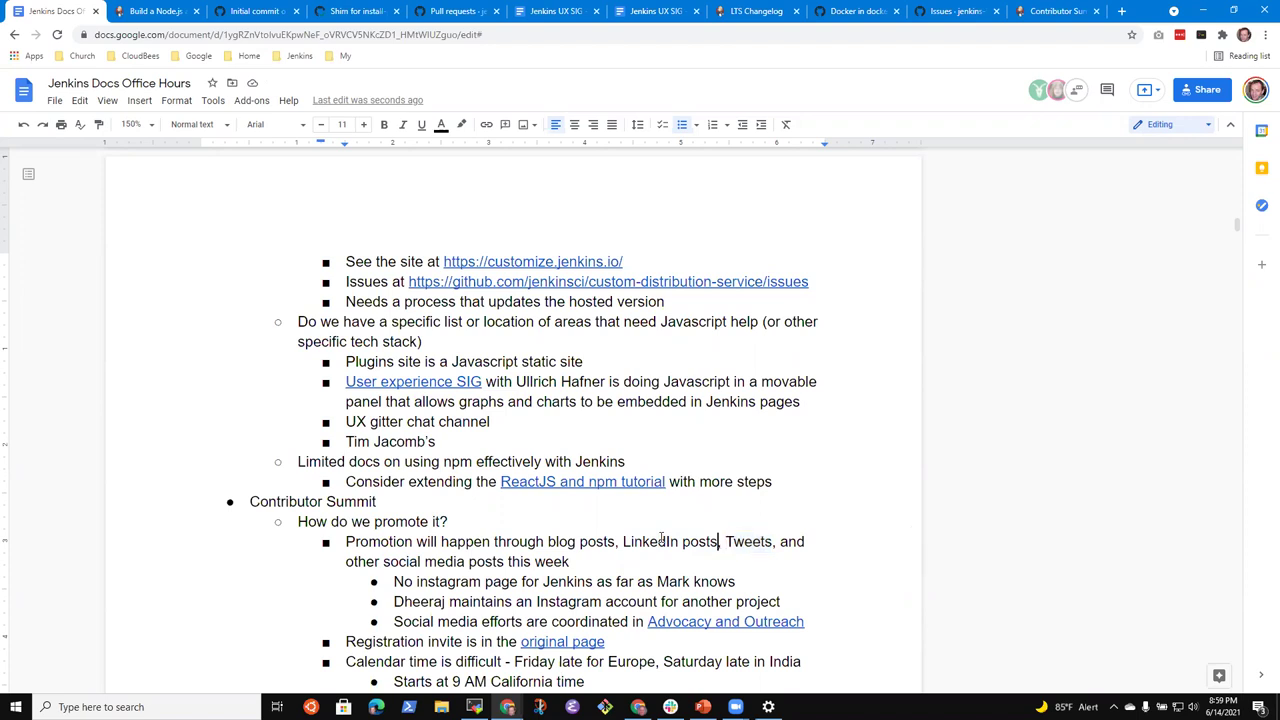
key(ctrl+shift+Left)
key(ctrl+shift+Left)
key(shift+Left)
key(shift+Right)
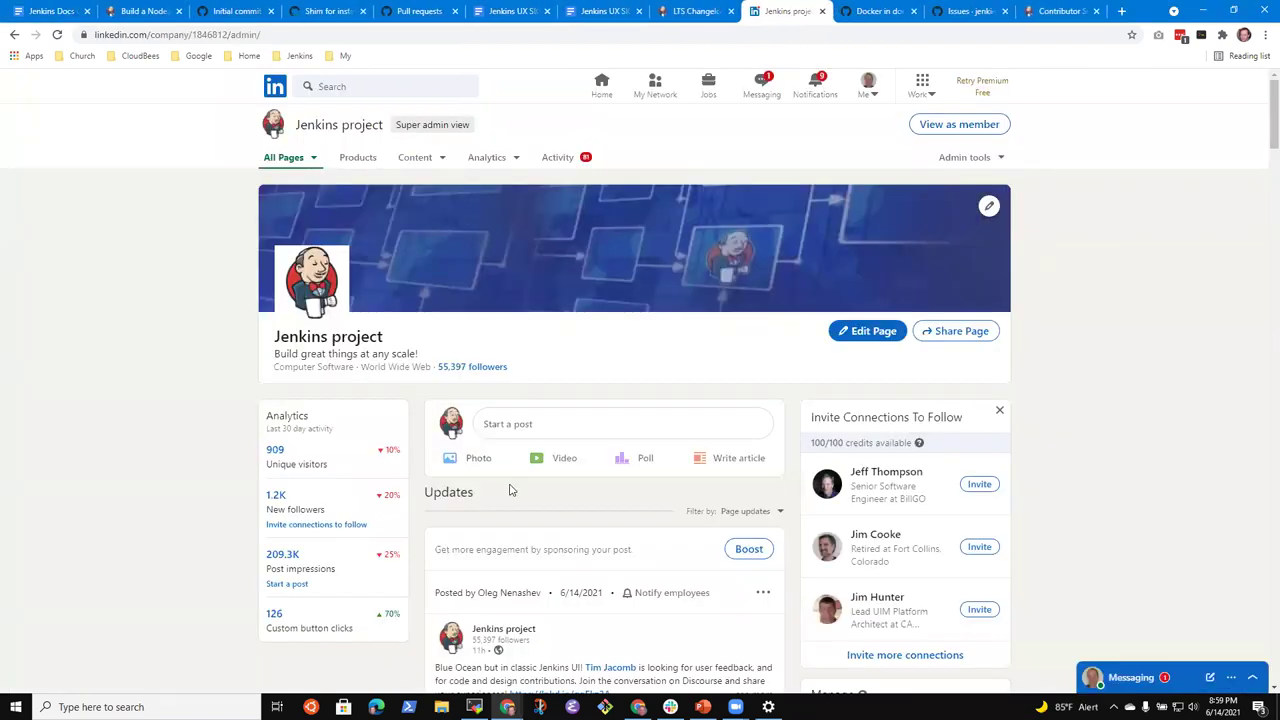
Step: Look through the recent updates posted on the Jenkins project's LinkedIn page, returning to its overview
scroll(530, 480, down, 3)
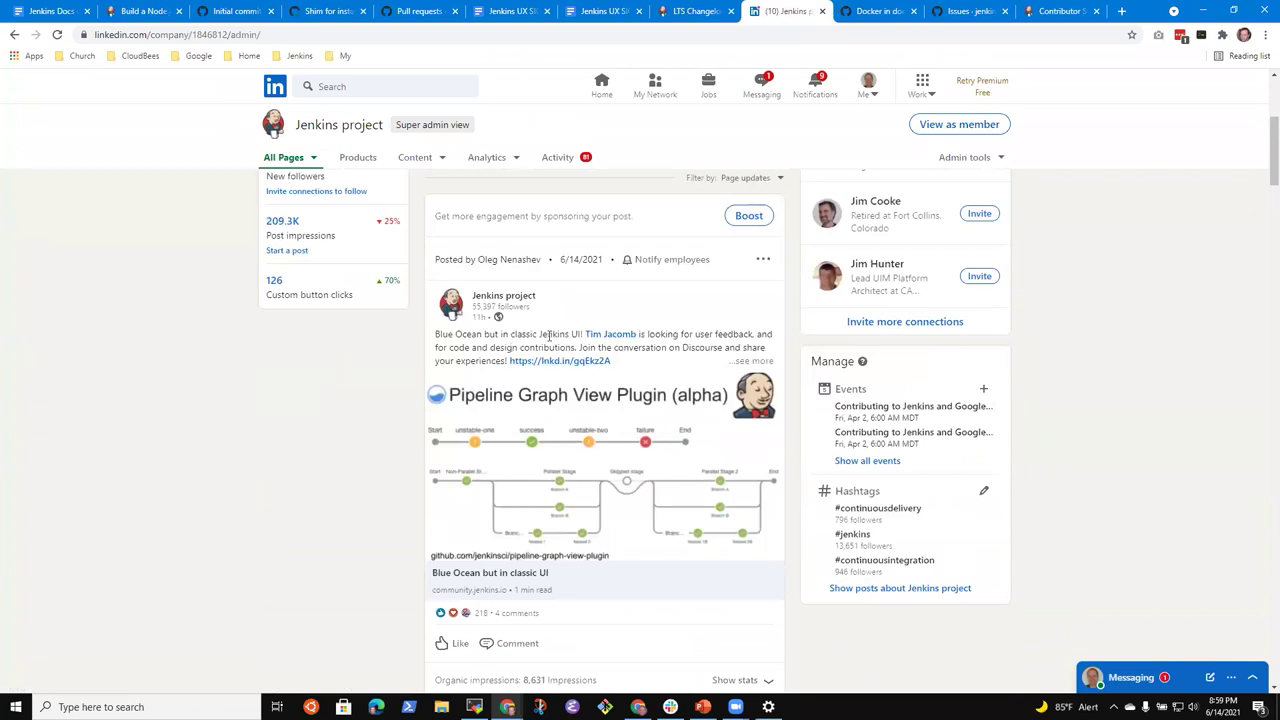
scroll(528, 400, down, 3)
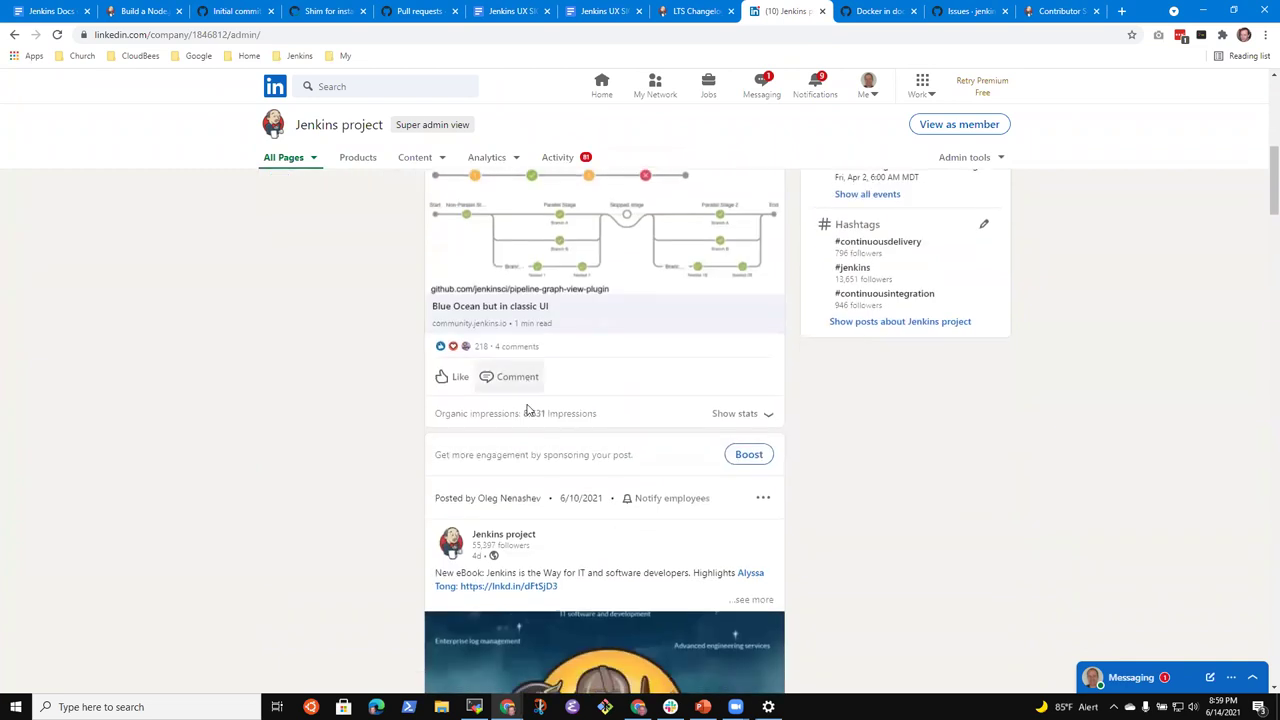
scroll(528, 410, down, 3)
scroll(588, 453, down, 3)
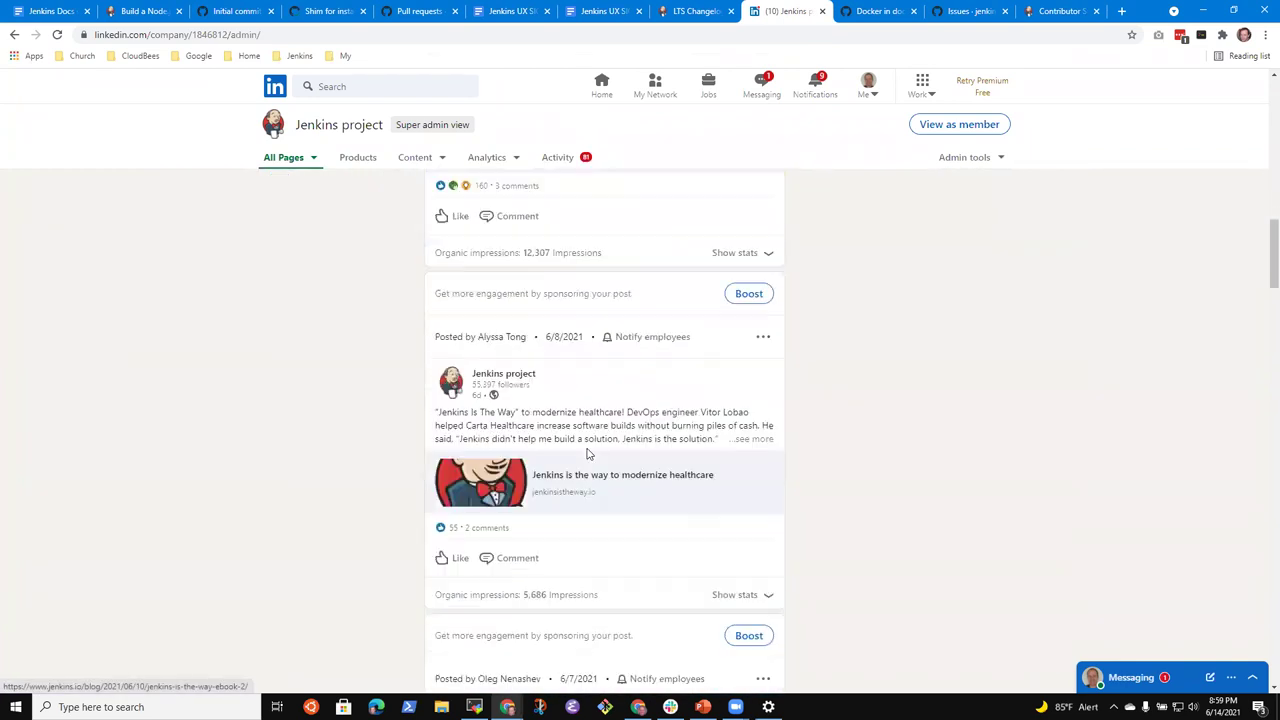
scroll(590, 455, down, 7)
scroll(580, 480, up, 7)
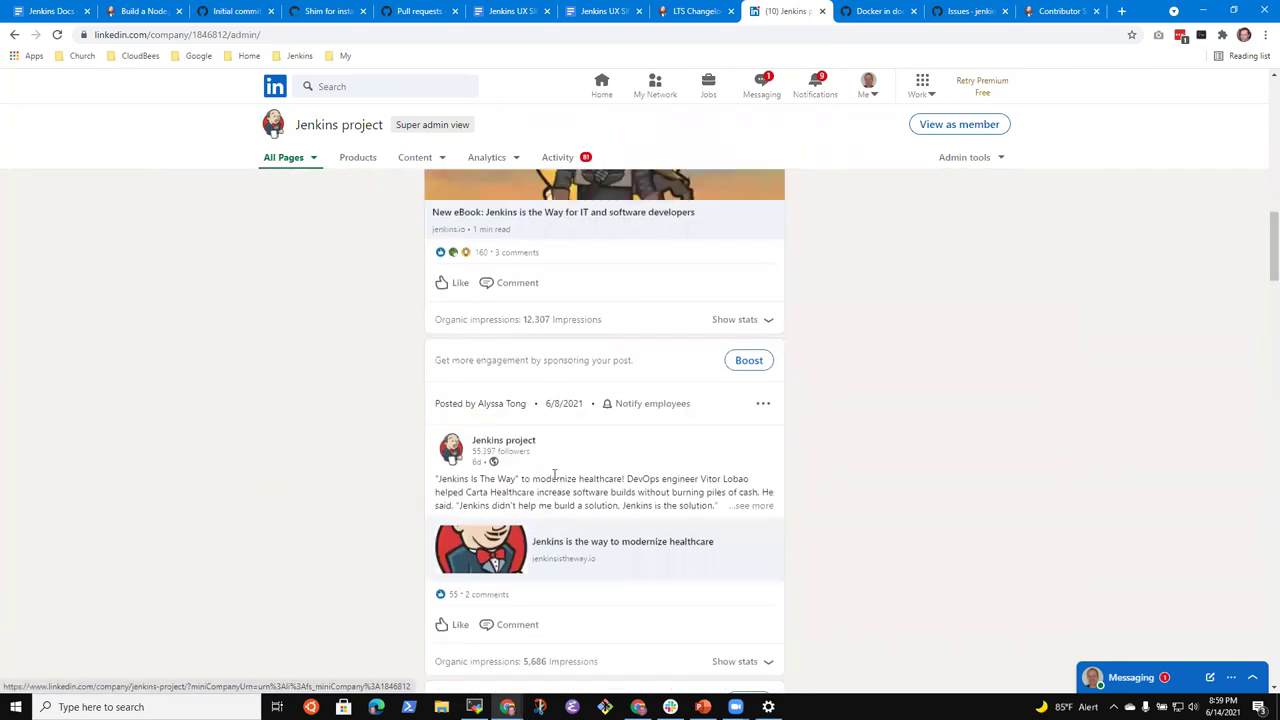
scroll(400, 400, up, 10)
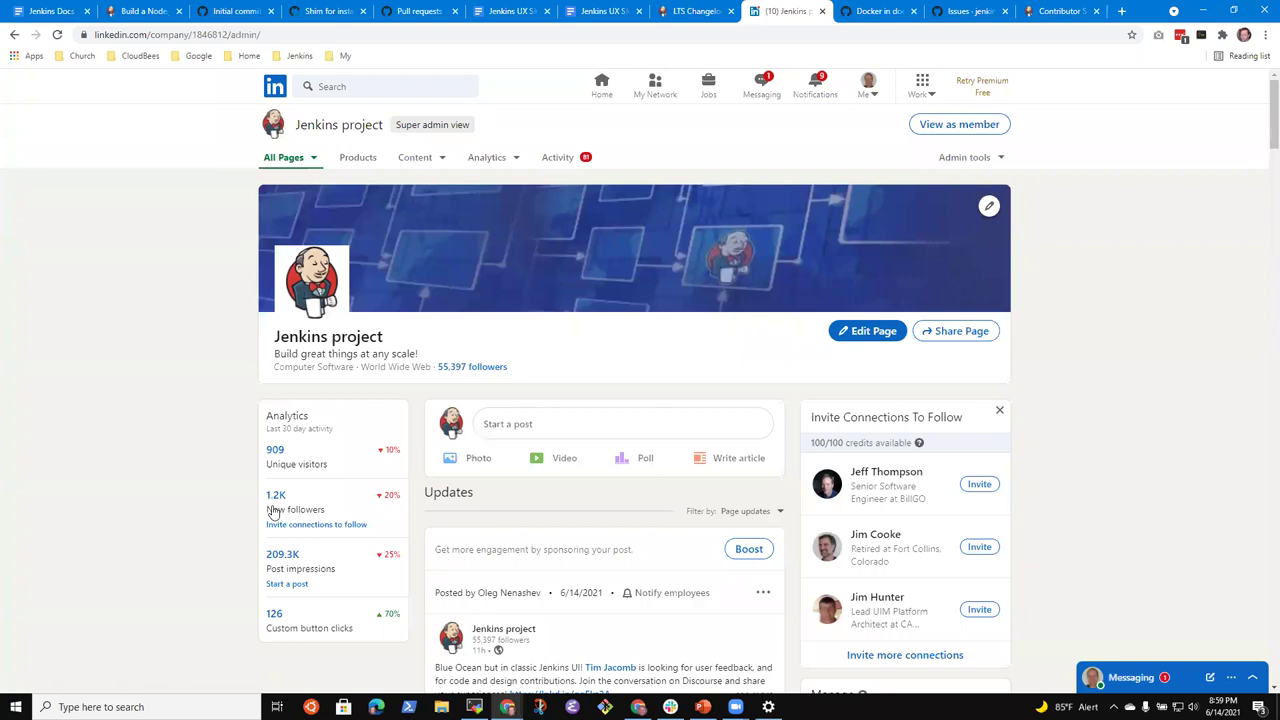
Step: Examine the Jenkins project page's follower analytics, followed by its post impression analytics
click(273, 497)
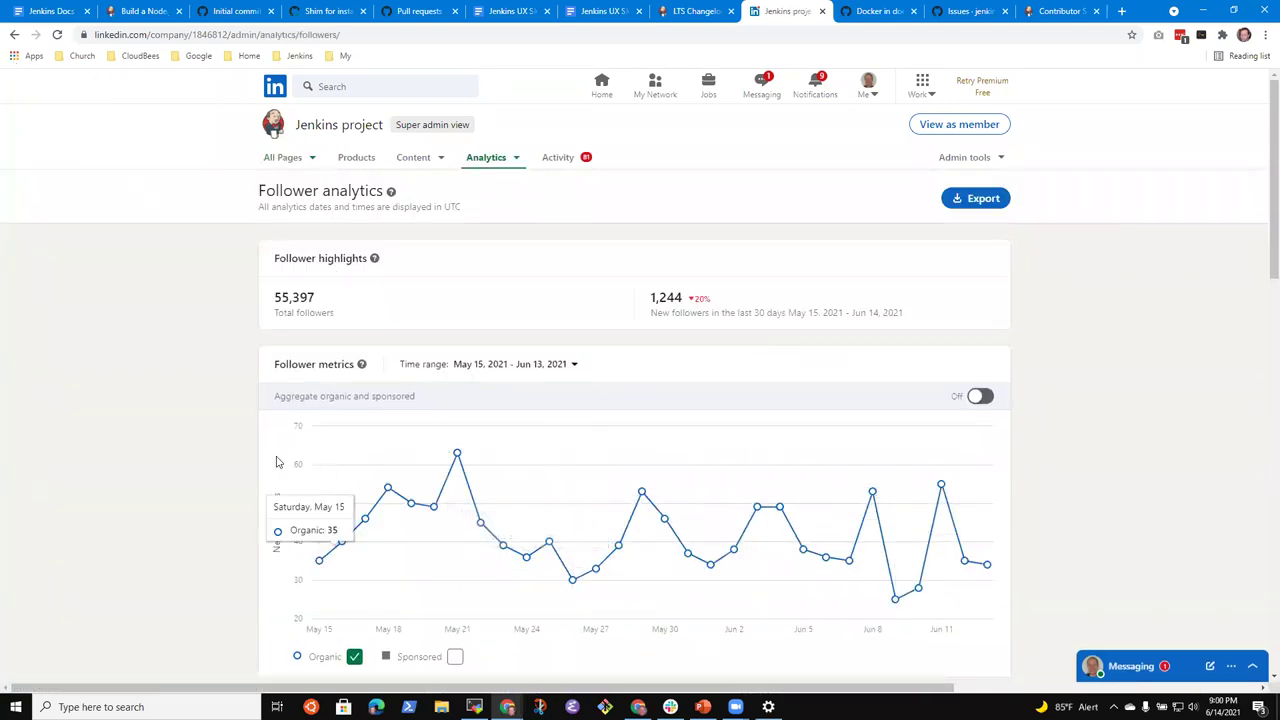
mouse_move(287, 300)
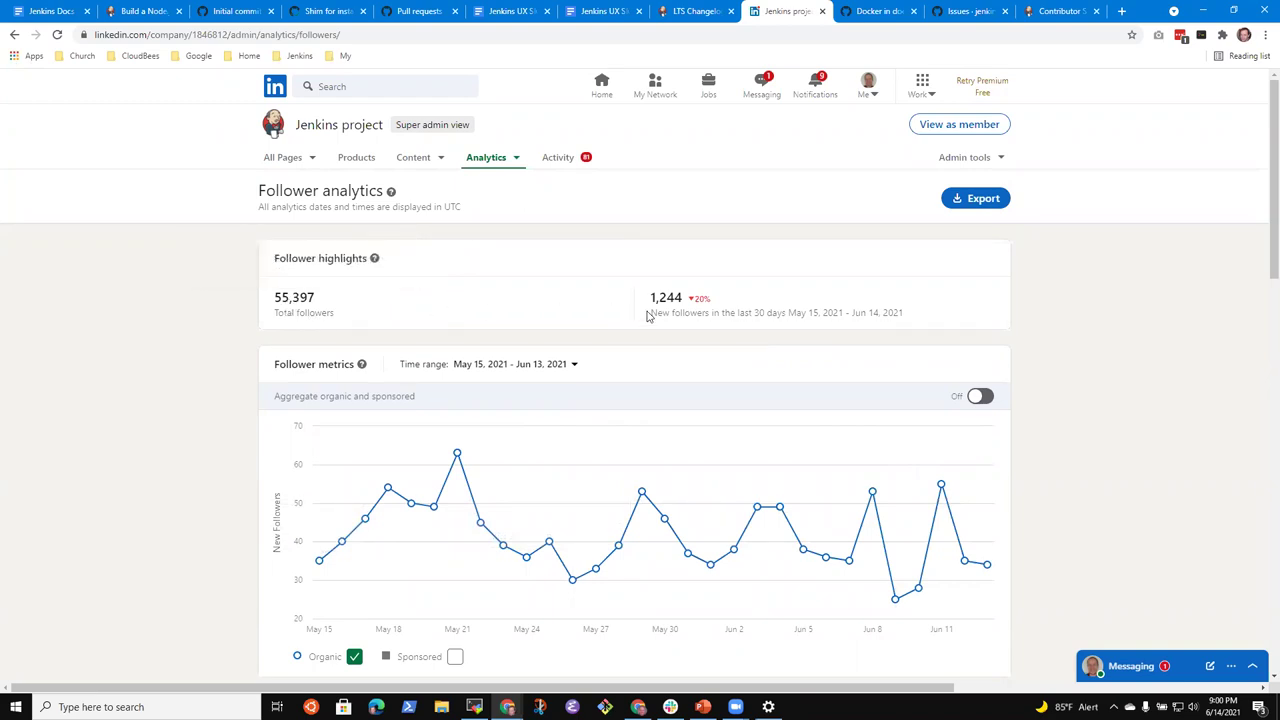
mouse_move(668, 312)
click(14, 34)
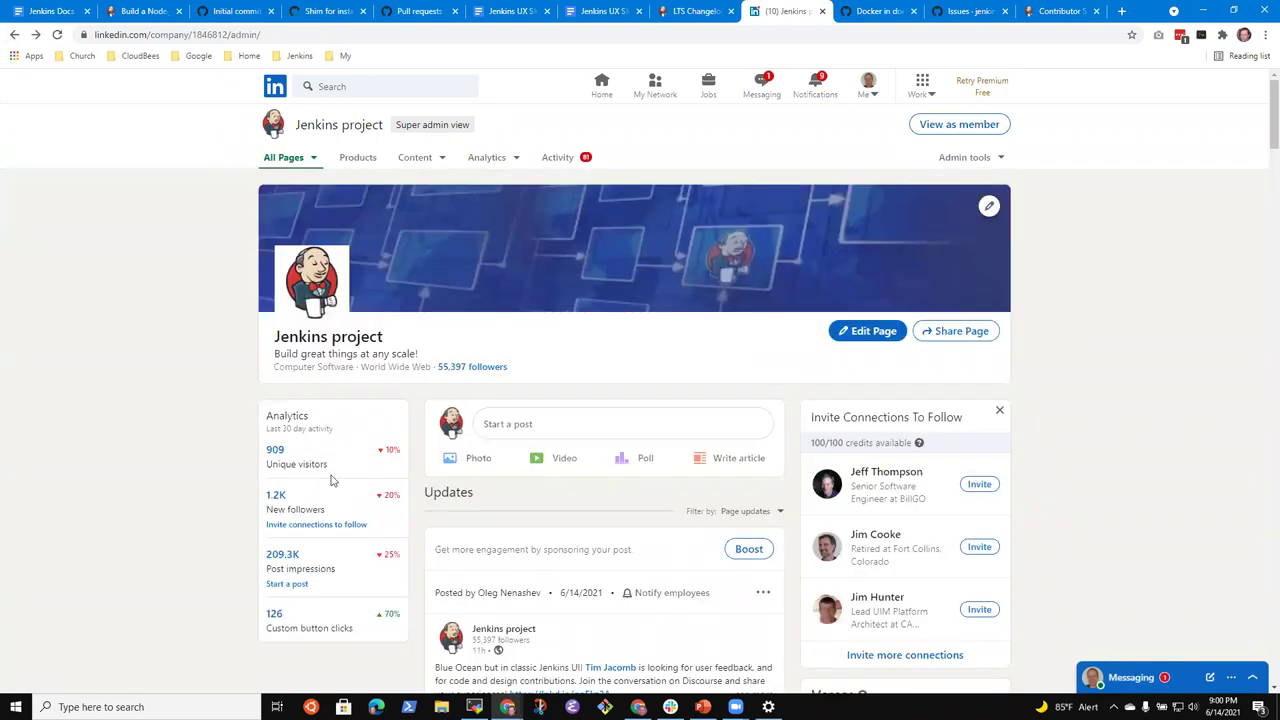
click(282, 555)
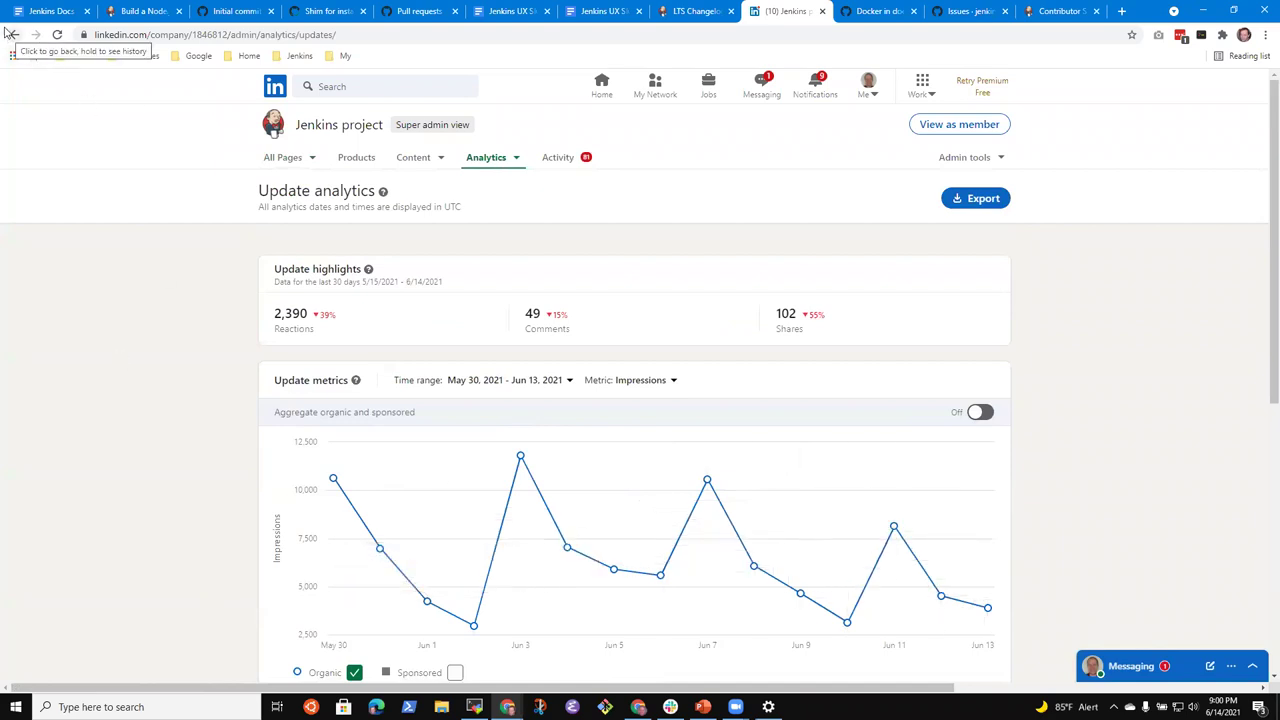
Step: View the LinkedIn page's activity feed and open the update about Blue Ocean in classic Jenkins UI
click(563, 163)
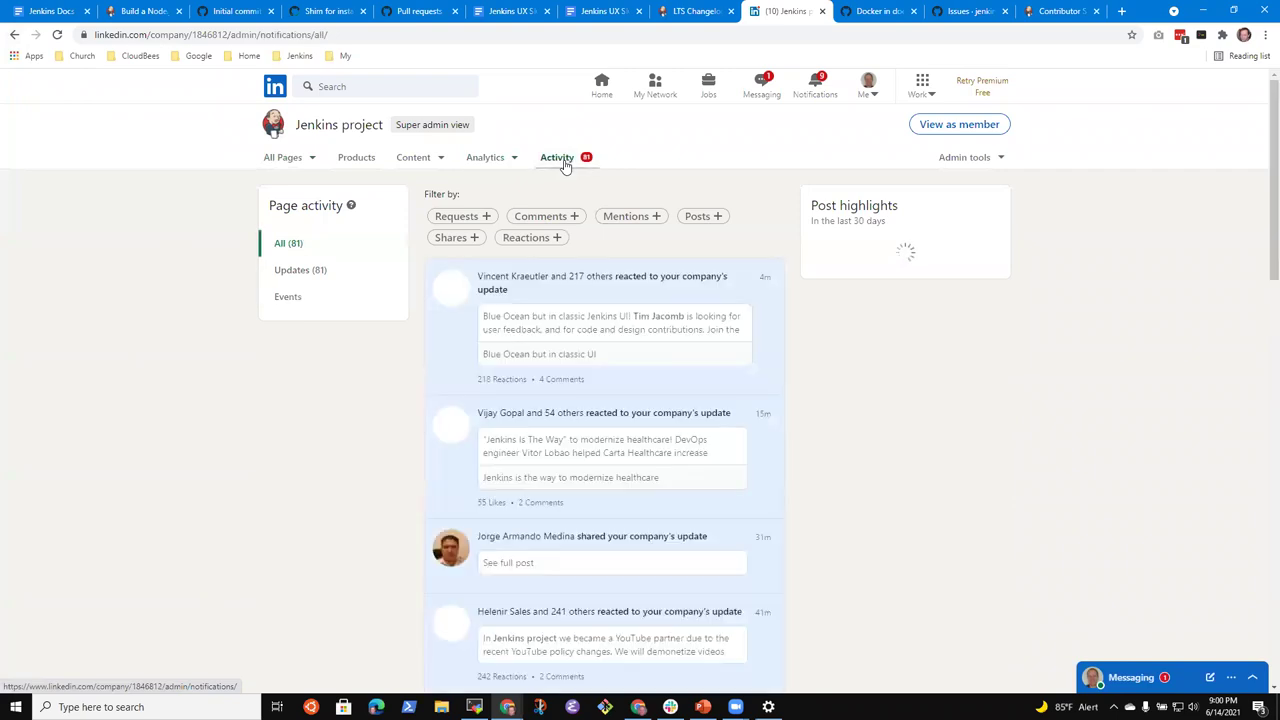
click(275, 165)
click(621, 327)
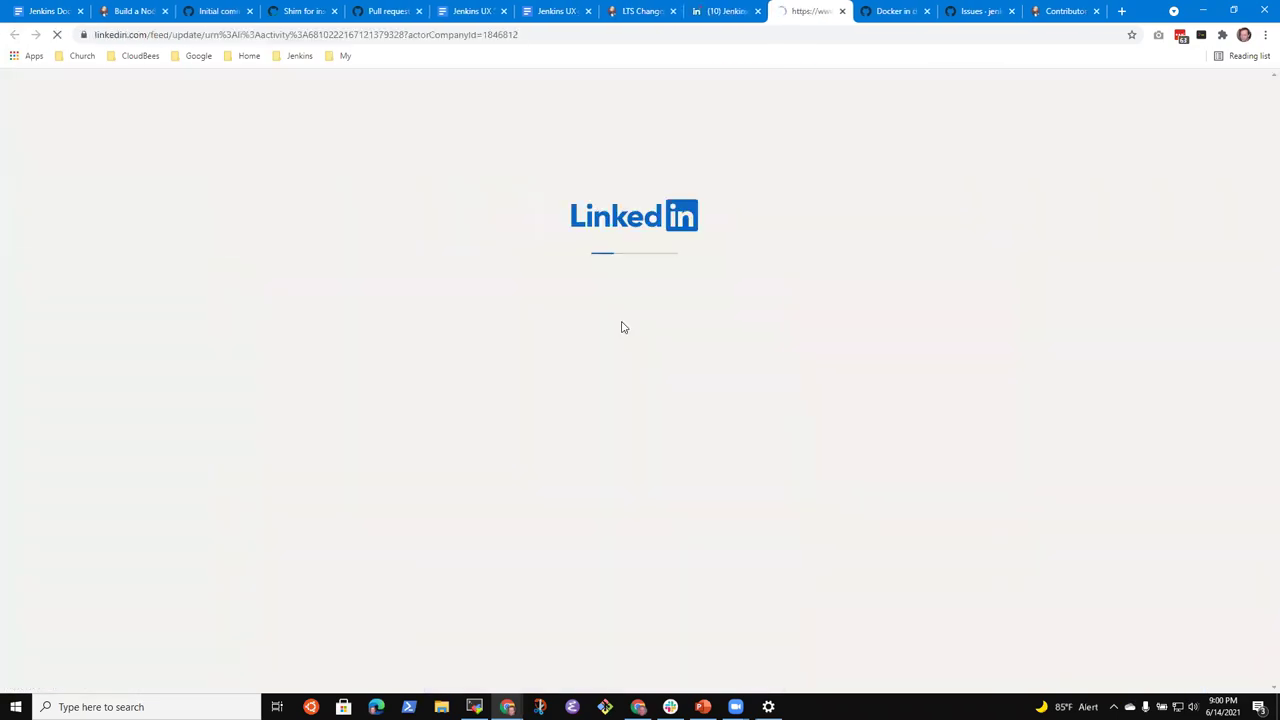
Step: Return to the Jenkins Docs Office Hours document and review the Contributor Summit notes through to their last bullet
click(52, 10)
click(513, 546)
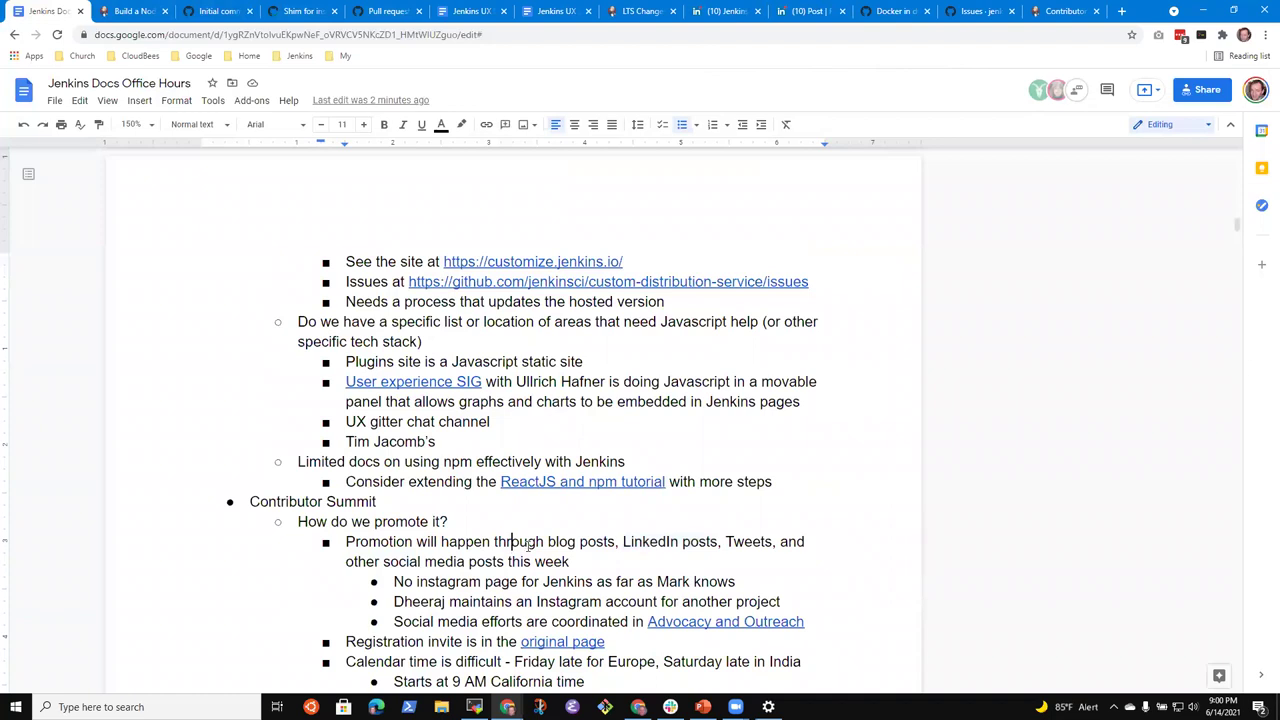
key(Down)
key(Down)
key(Down)
key(Down)
key(End)
key(Down)
key(Down)
key(Down)
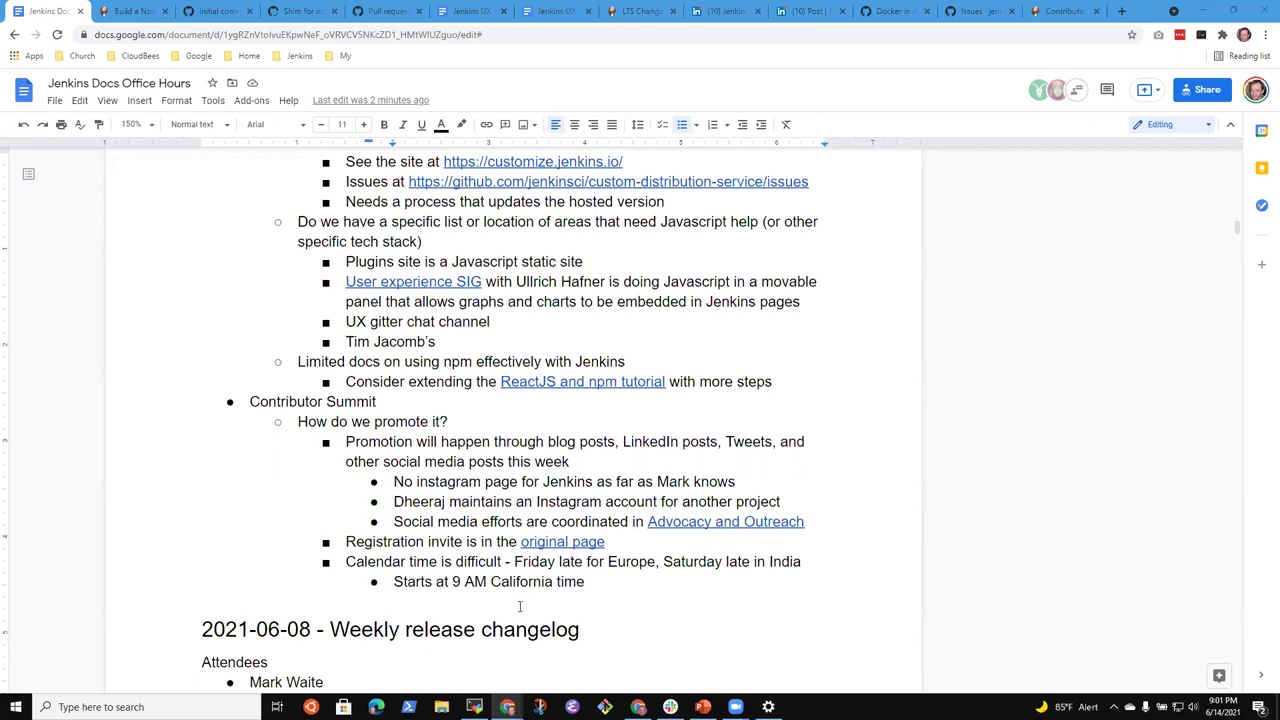
click(589, 585)
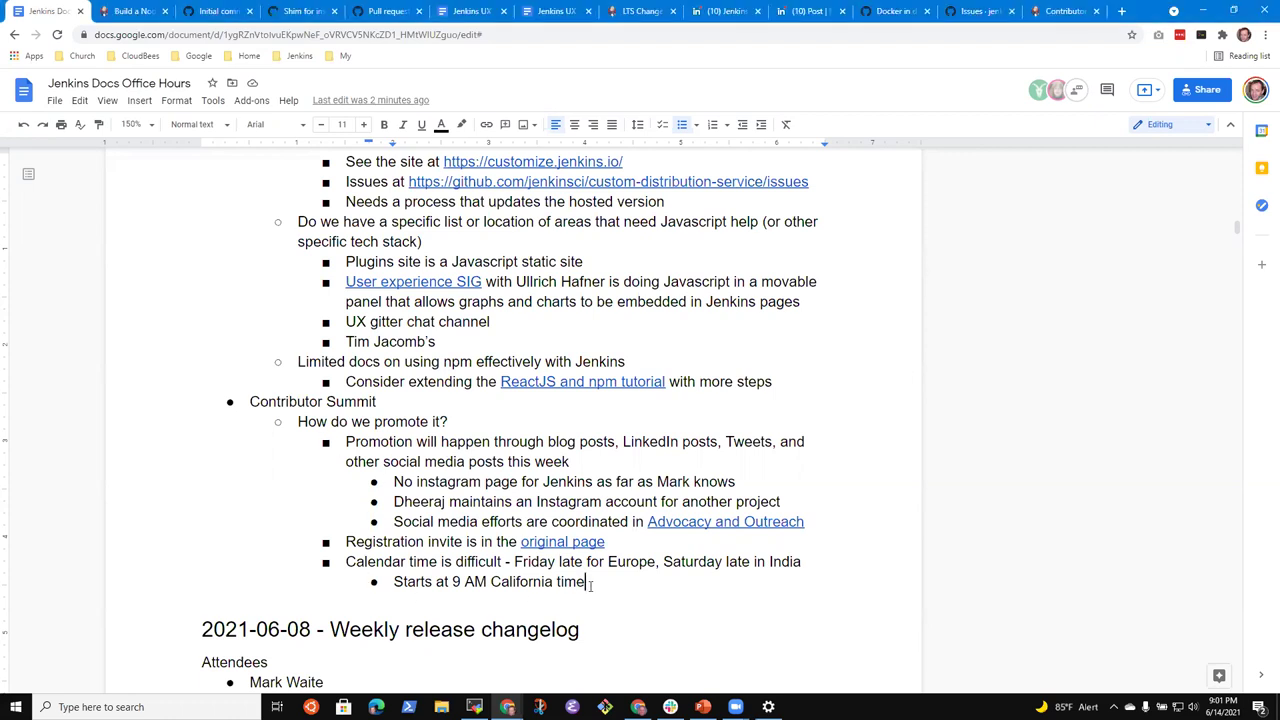
key(Up)
key(Up)
key(Up)
key(End)
key(Up)
key(Up)
key(Up)
click(598, 583)
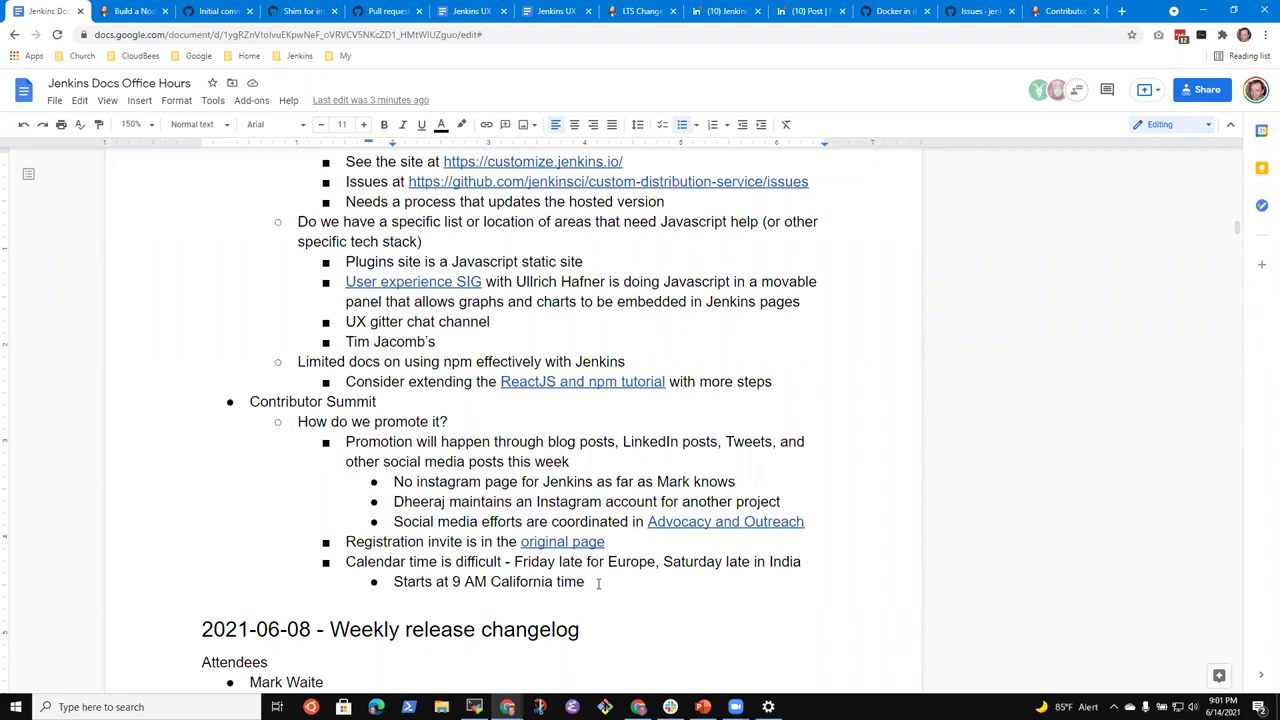